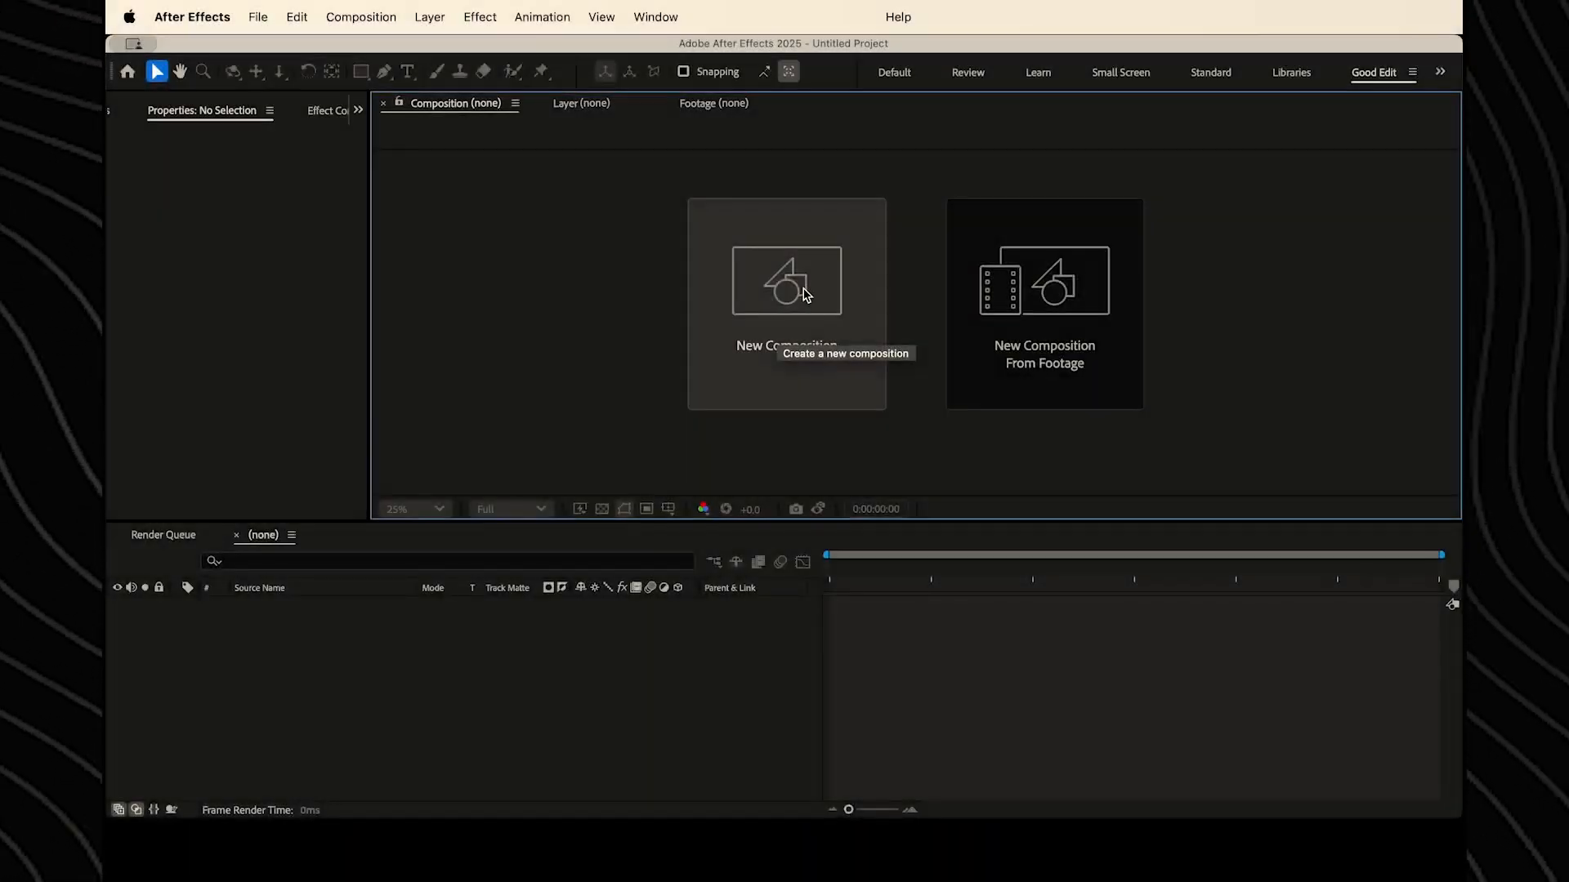
# - Create a composition named Scene 01 at 1920 x 1080 px and 30 fps with a duration of 0:00:20:09
pyautogui.click(807, 294)
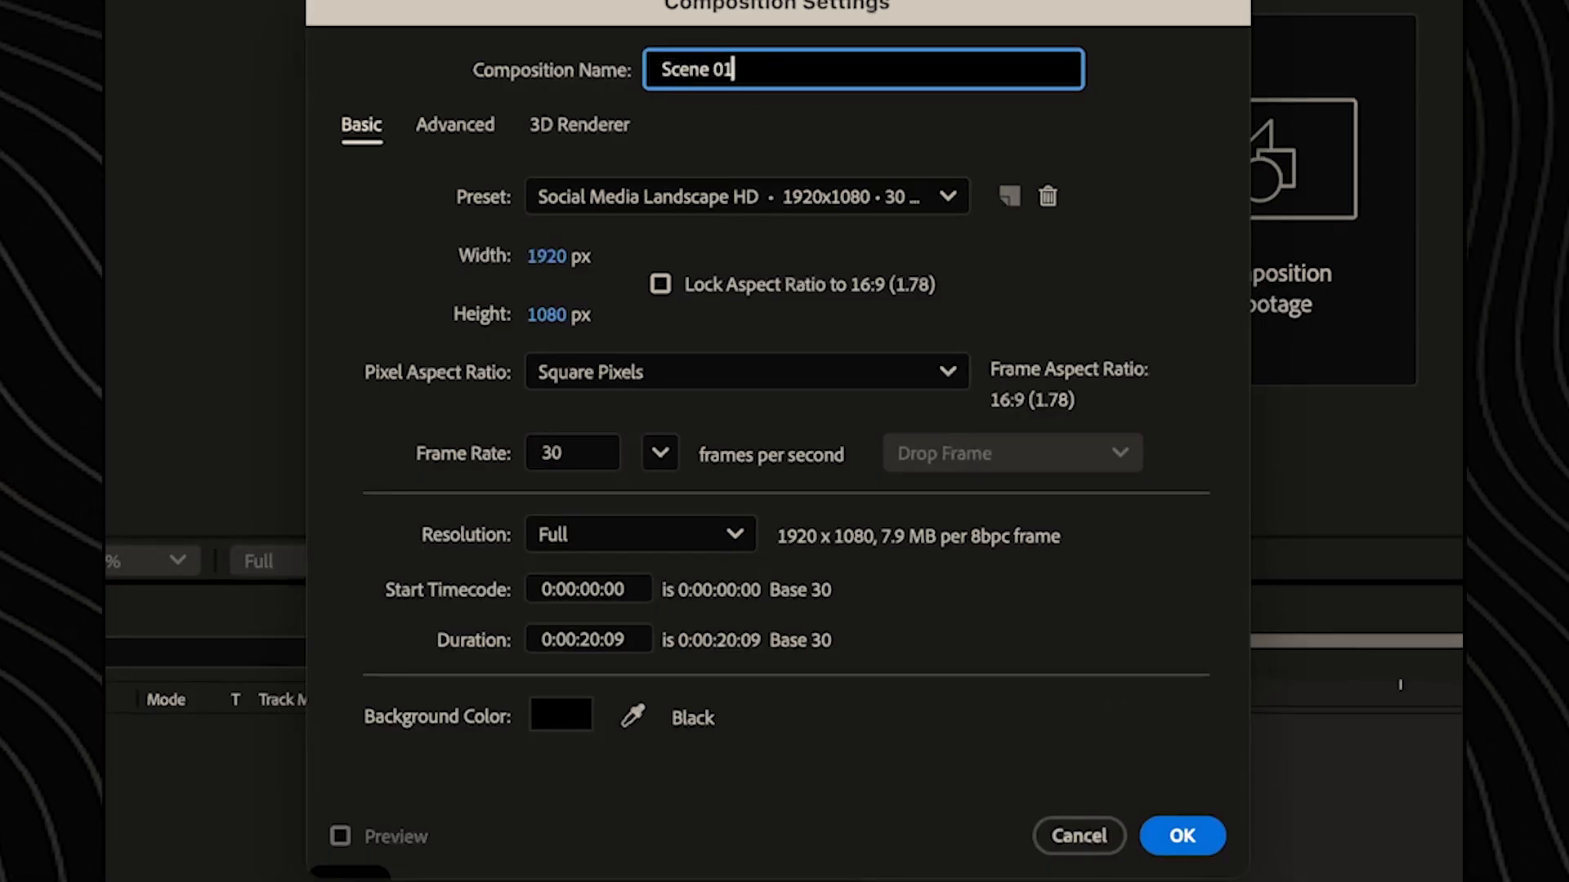
pyautogui.click(1185, 838)
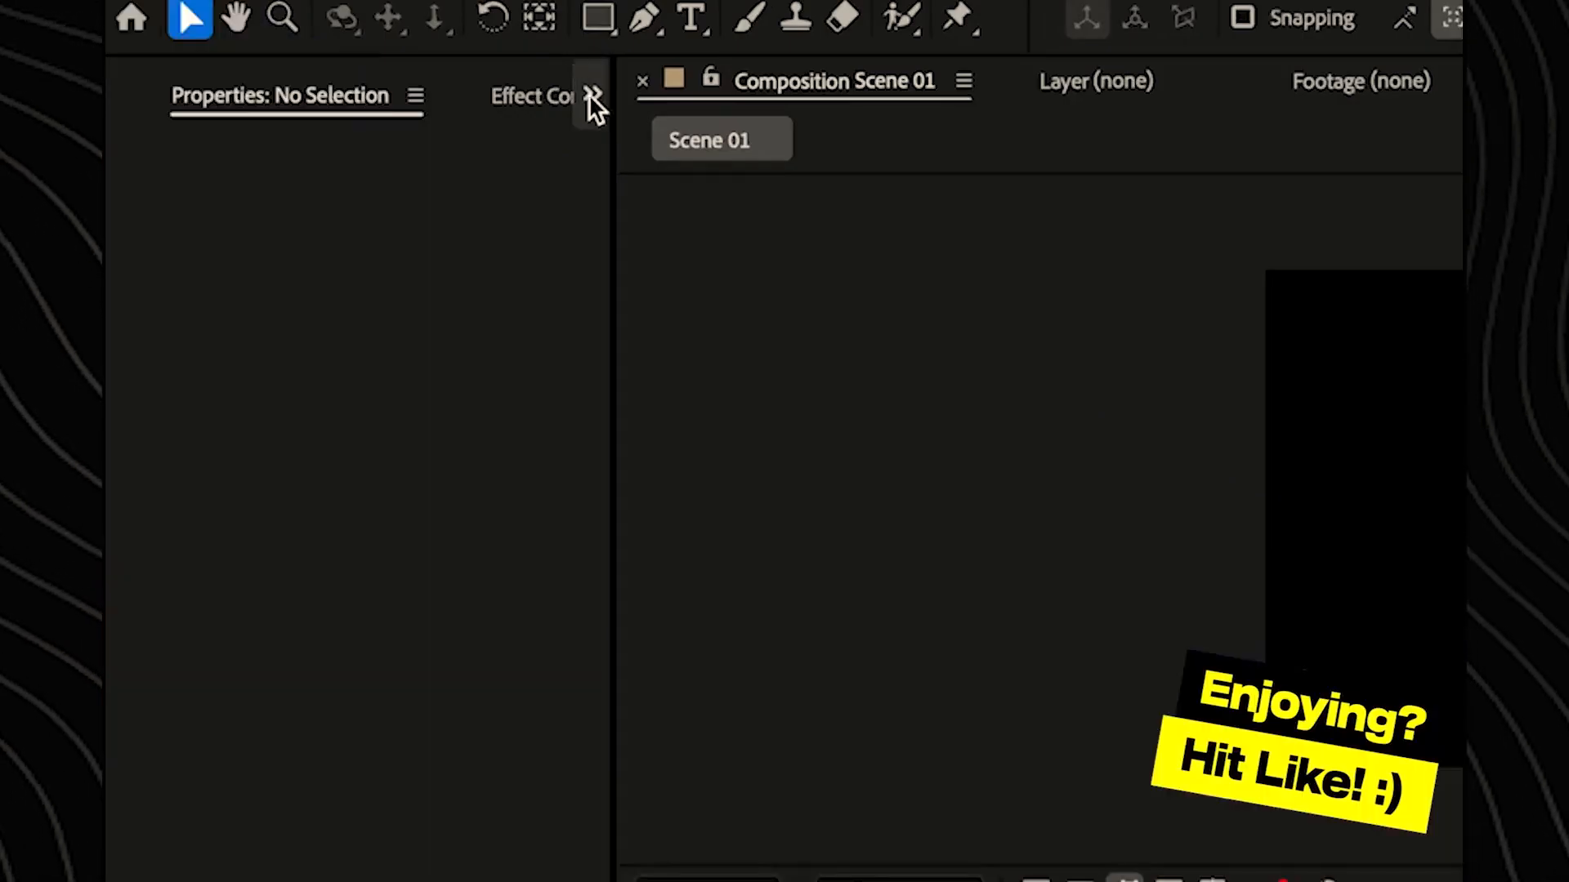
# - Import all files from the "new" folder inside Youtube Project For Bhiya into the project
pyautogui.click(592, 96)
pyautogui.click(637, 161)
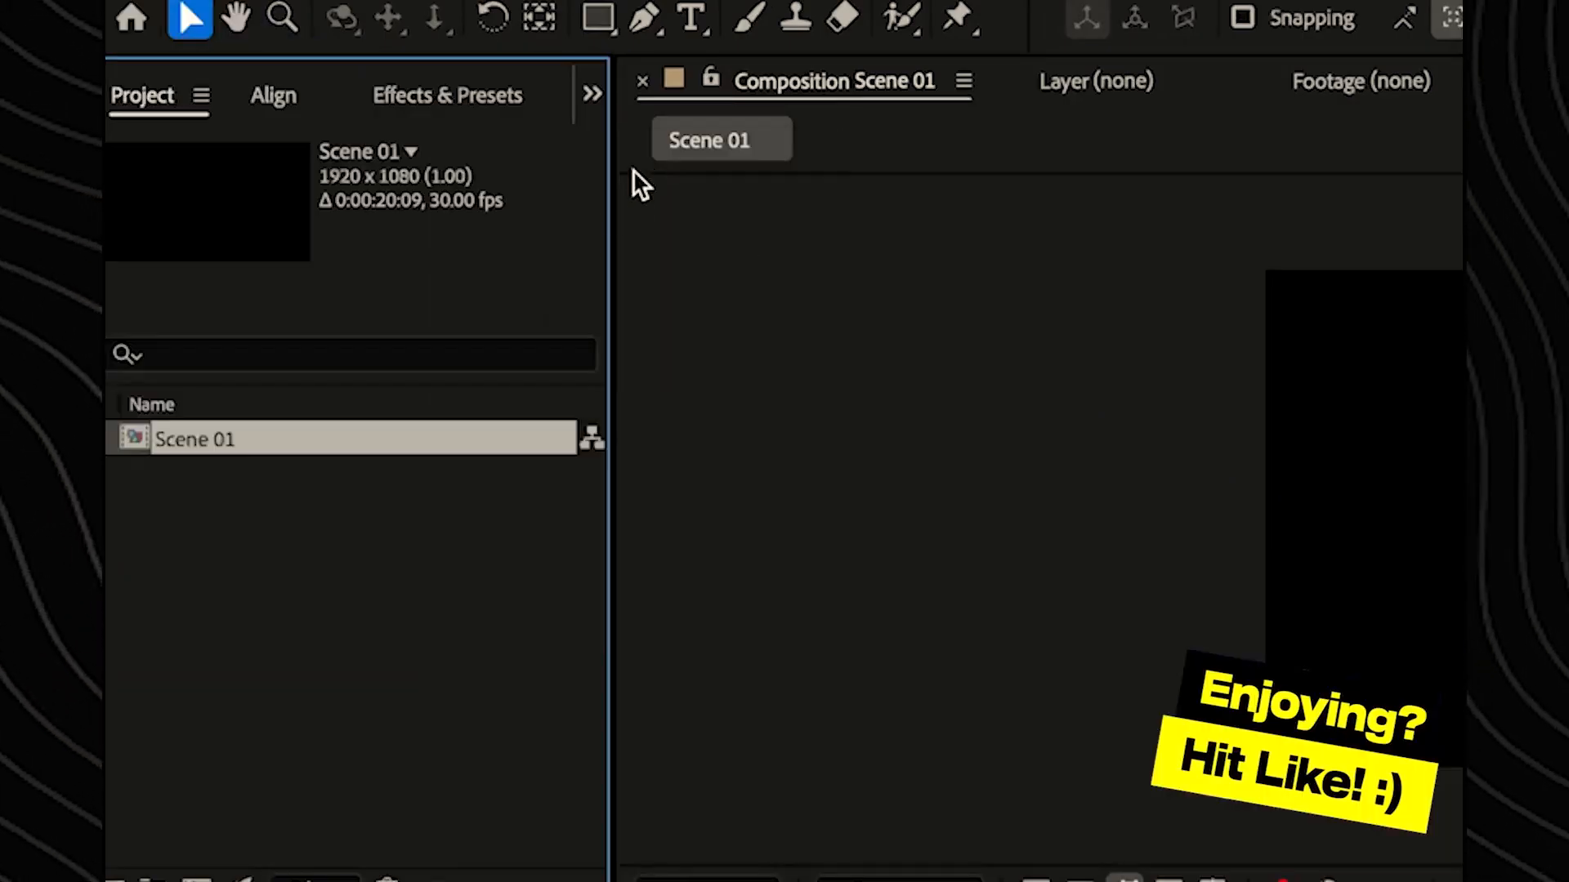
pyautogui.doubleClick(317, 514)
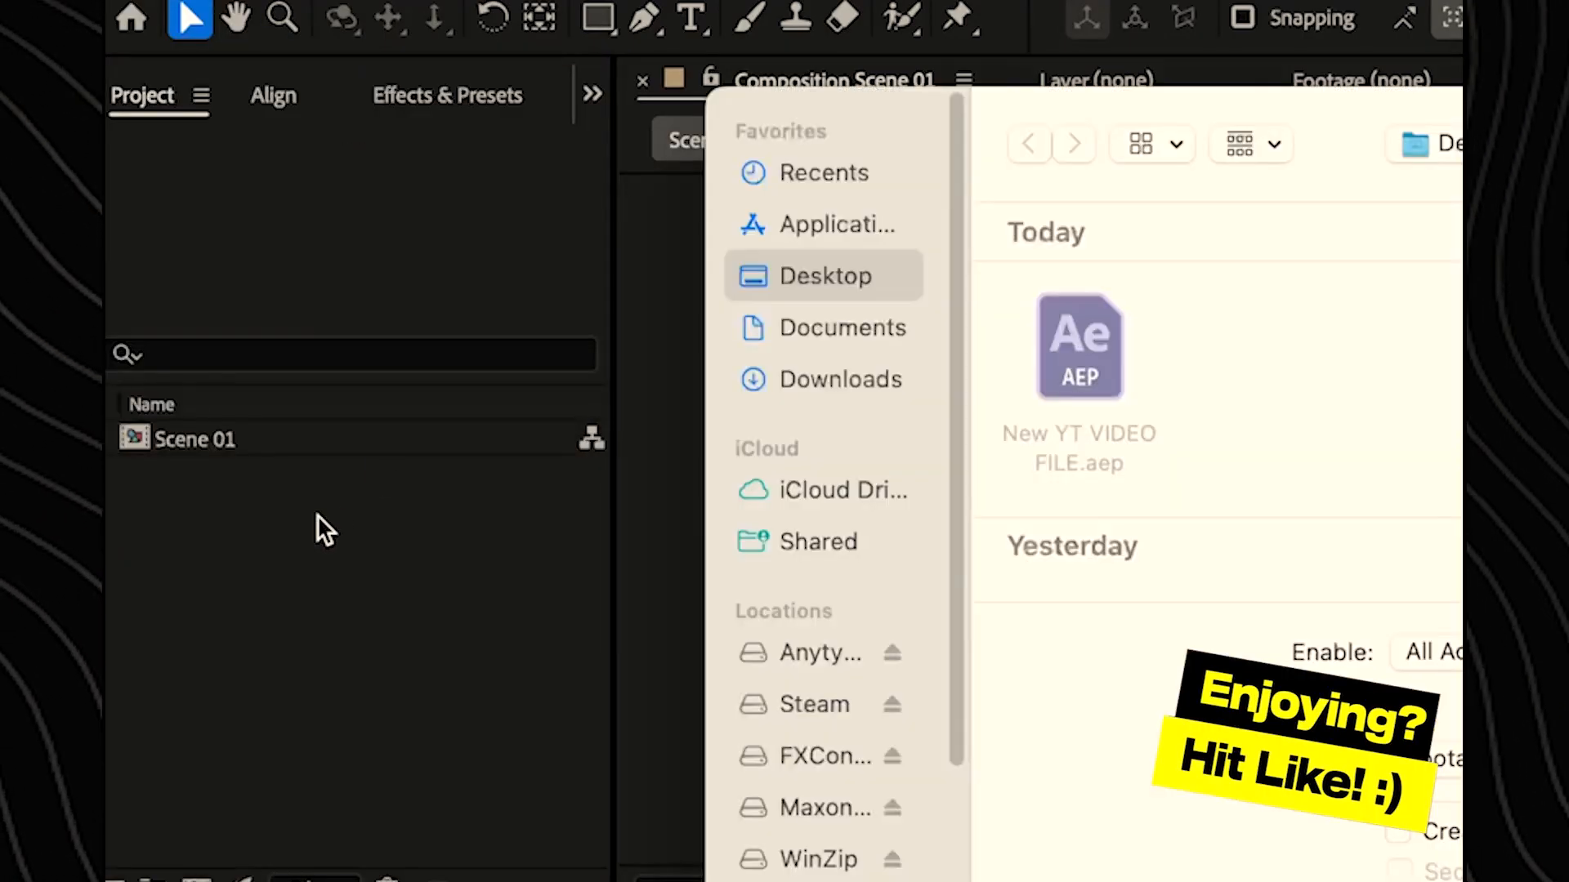
pyautogui.click(365, 337)
pyautogui.scroll(-3, 817, 368)
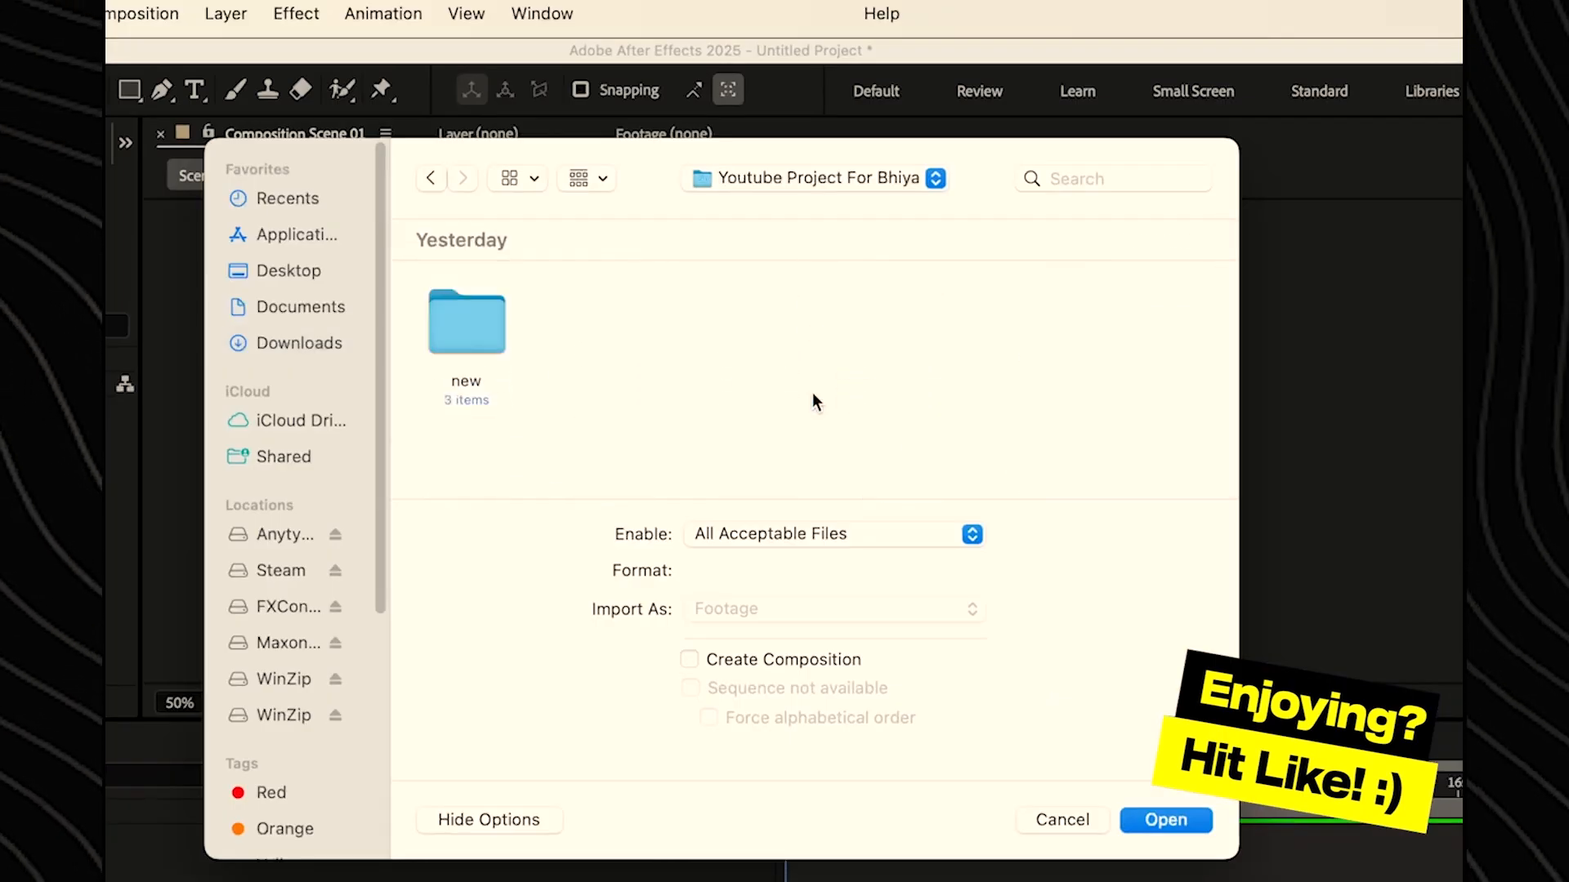
pyautogui.doubleClick(756, 327)
pyautogui.press('super+a')
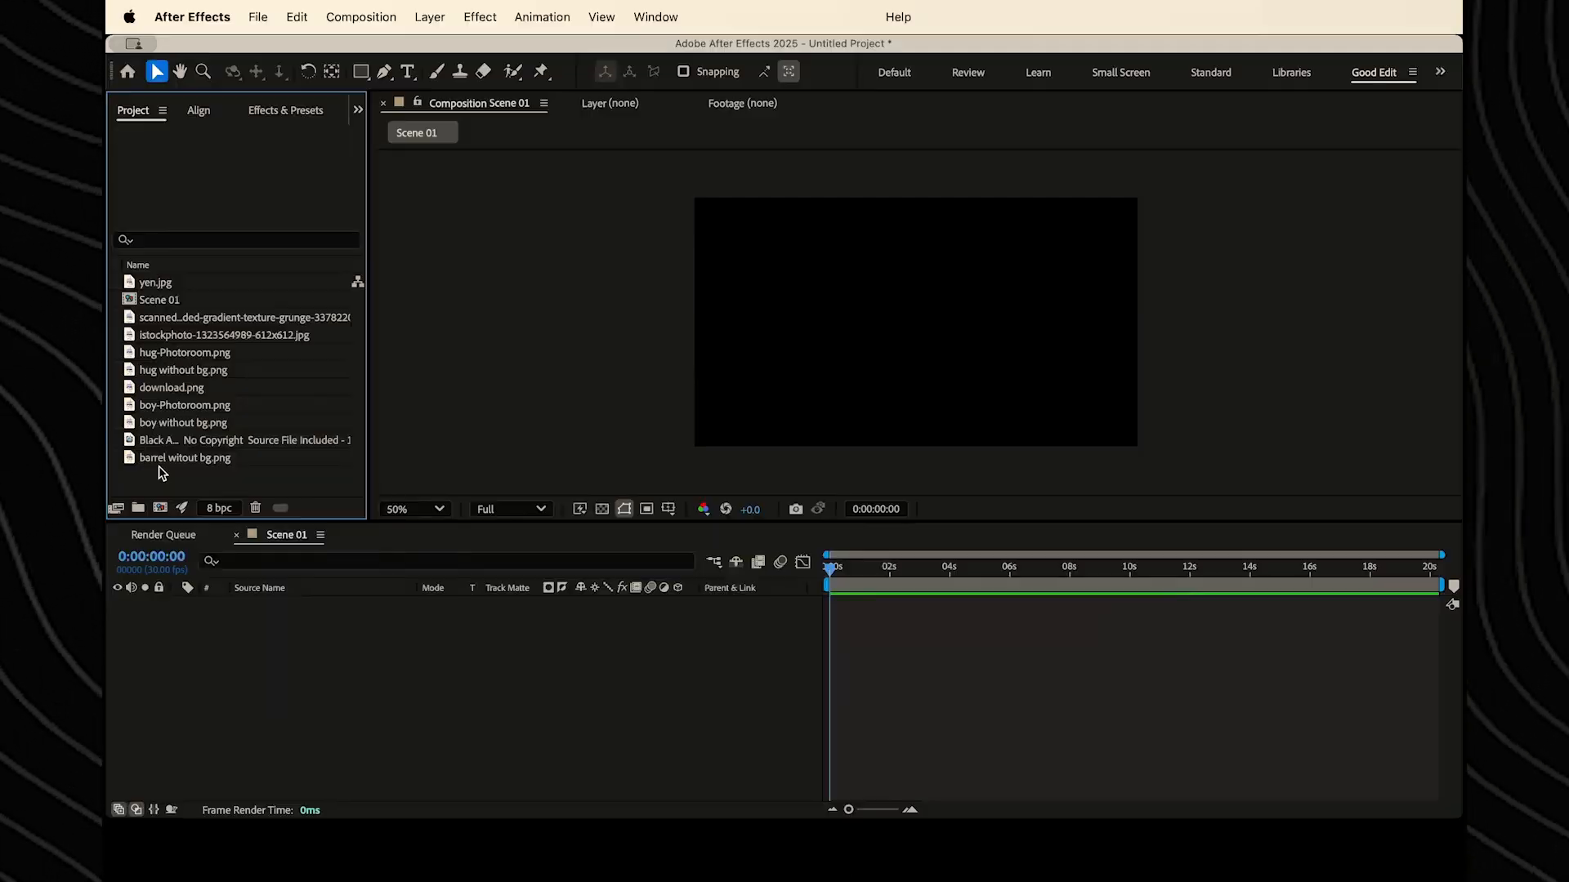
# - Add boy without bg.png, boy-Photoroom.png and barrel witout bg.png to the Scene 01 timeline, with the barrel on top and boy-Photoroom.png lowest
pyautogui.click(204, 421)
pyautogui.moveTo(263, 391); pyautogui.dragTo(302, 738)
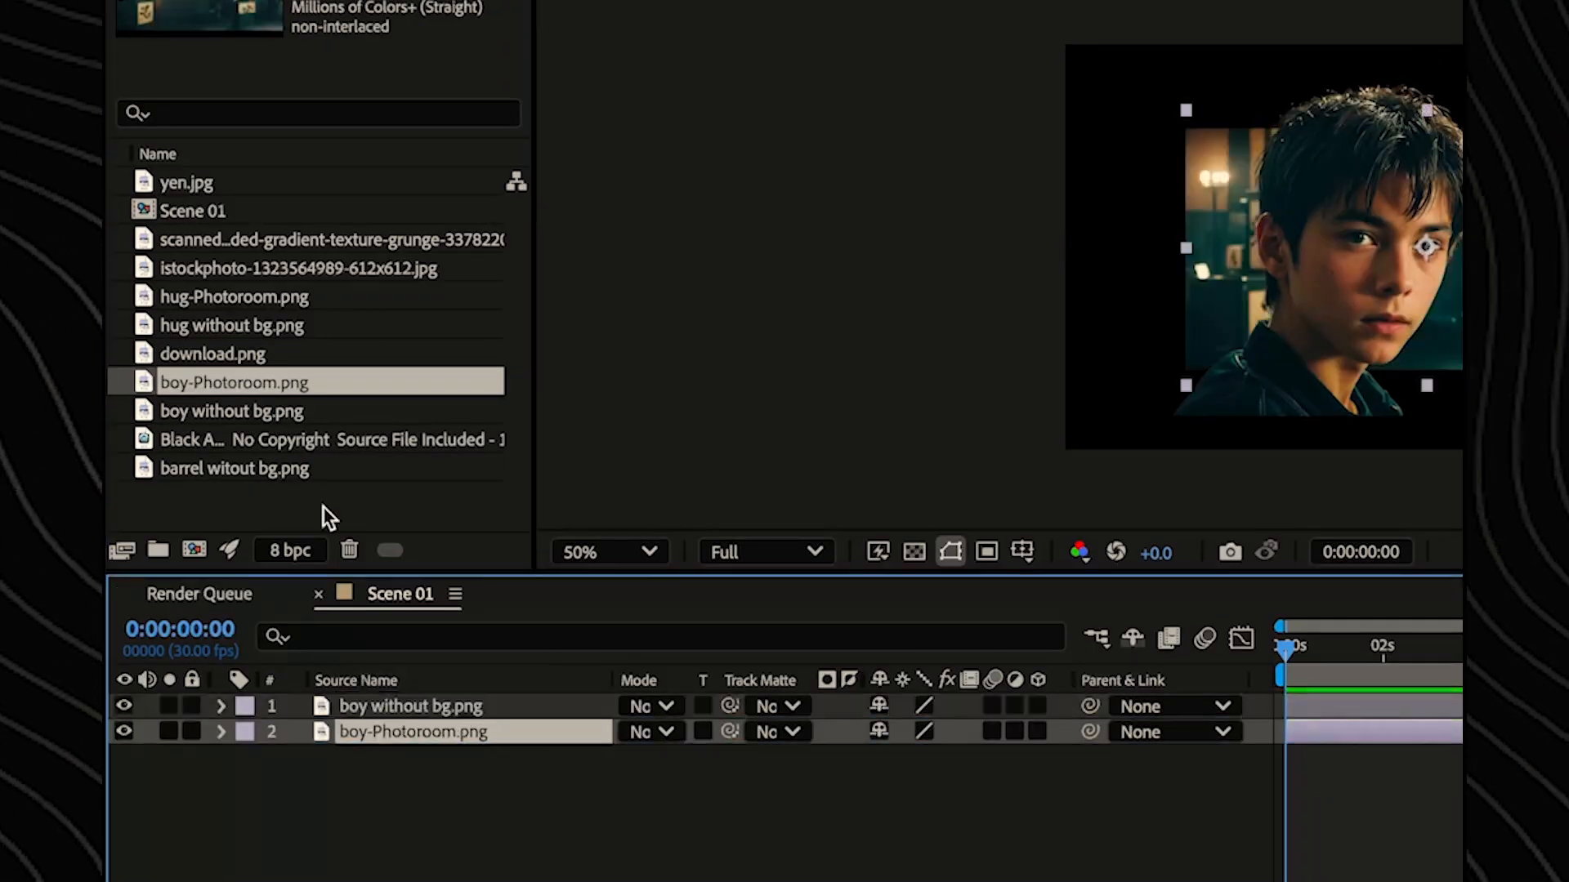
pyautogui.moveTo(269, 468); pyautogui.dragTo(260, 625)
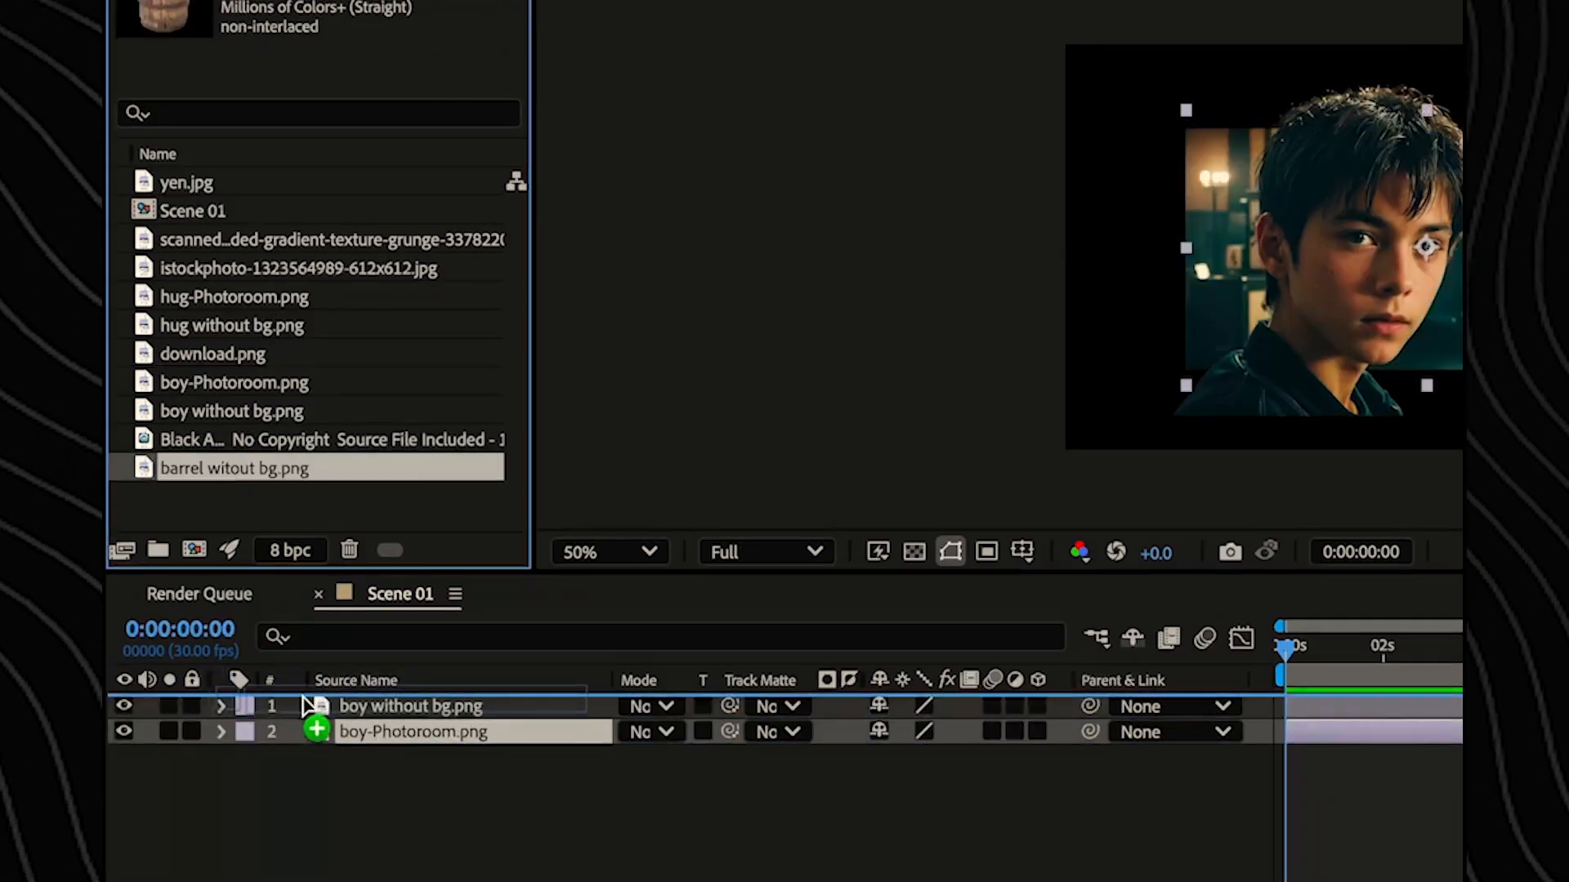
pyautogui.moveTo(302, 697); pyautogui.dragTo(304, 699)
# - Rename the boy-Photoroom.png layer to BG and the boy without bg.png layer to BOY
pyautogui.rightClick(376, 756)
pyautogui.click(307, 770)
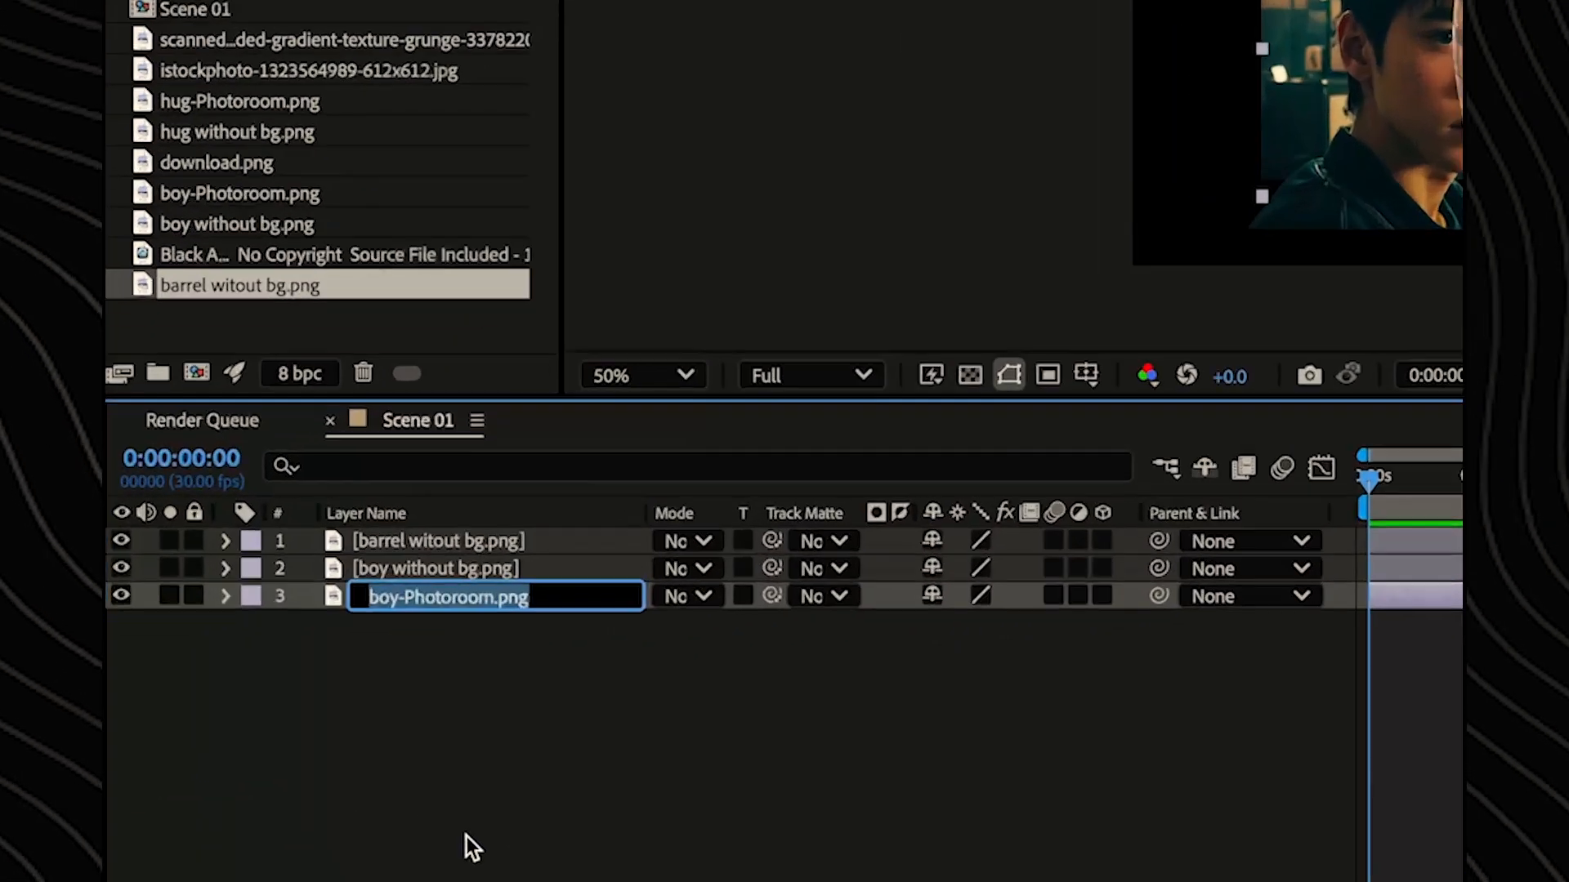
pyautogui.write('BG')
pyautogui.click(469, 566)
pyautogui.rightClick(400, 571)
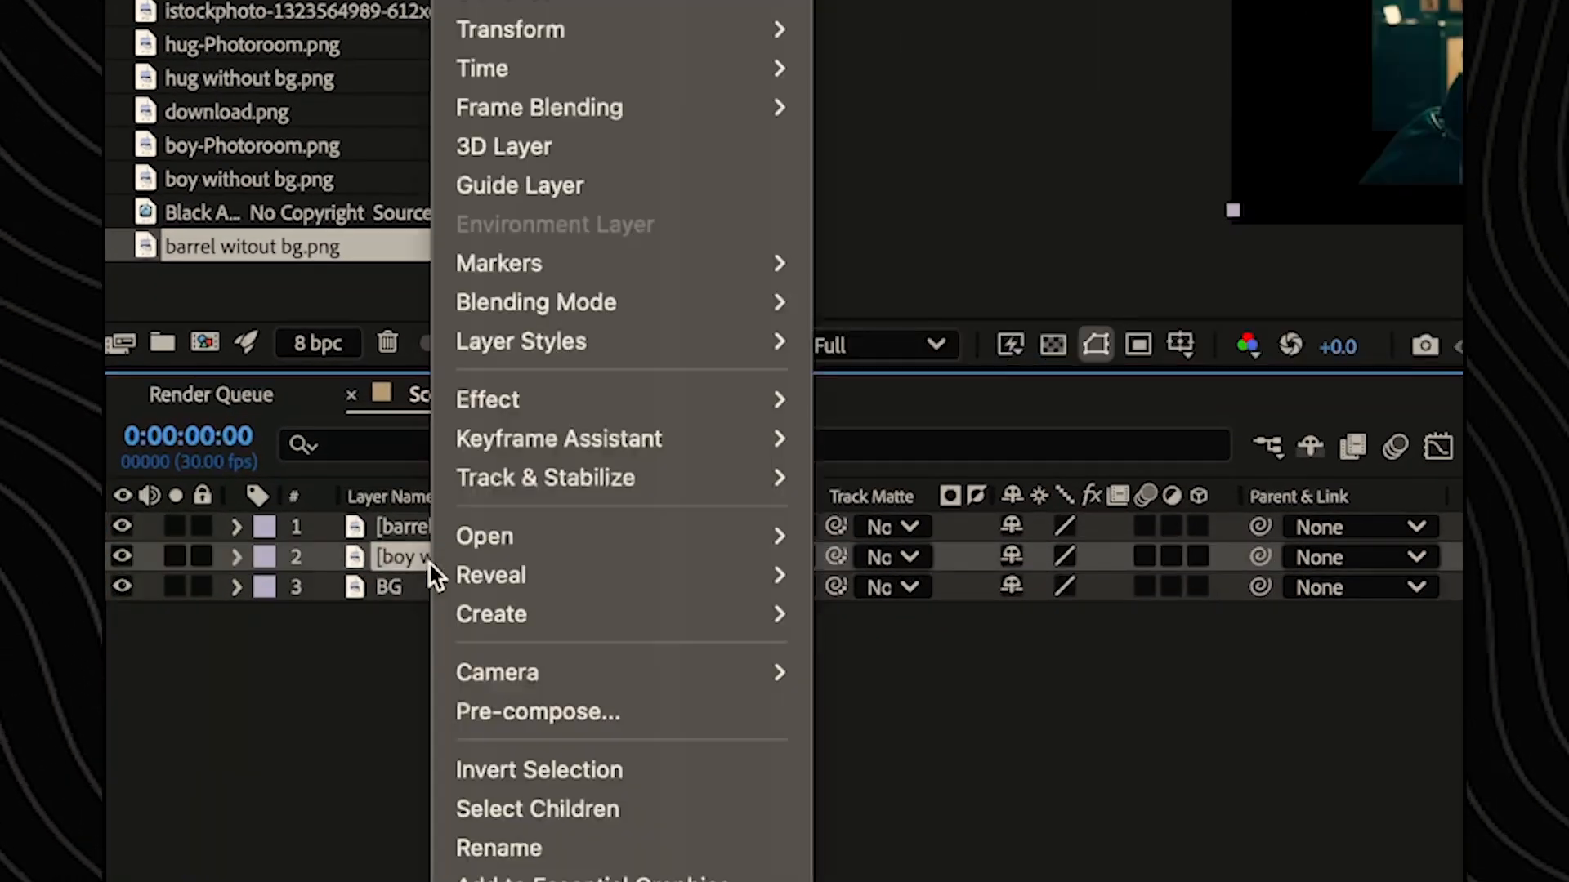
pyautogui.click(502, 846)
pyautogui.write('BOY')
pyautogui.press('Return')
# - Rename the barrel witout bg.png layer to BARREL 1
pyautogui.rightClick(478, 527)
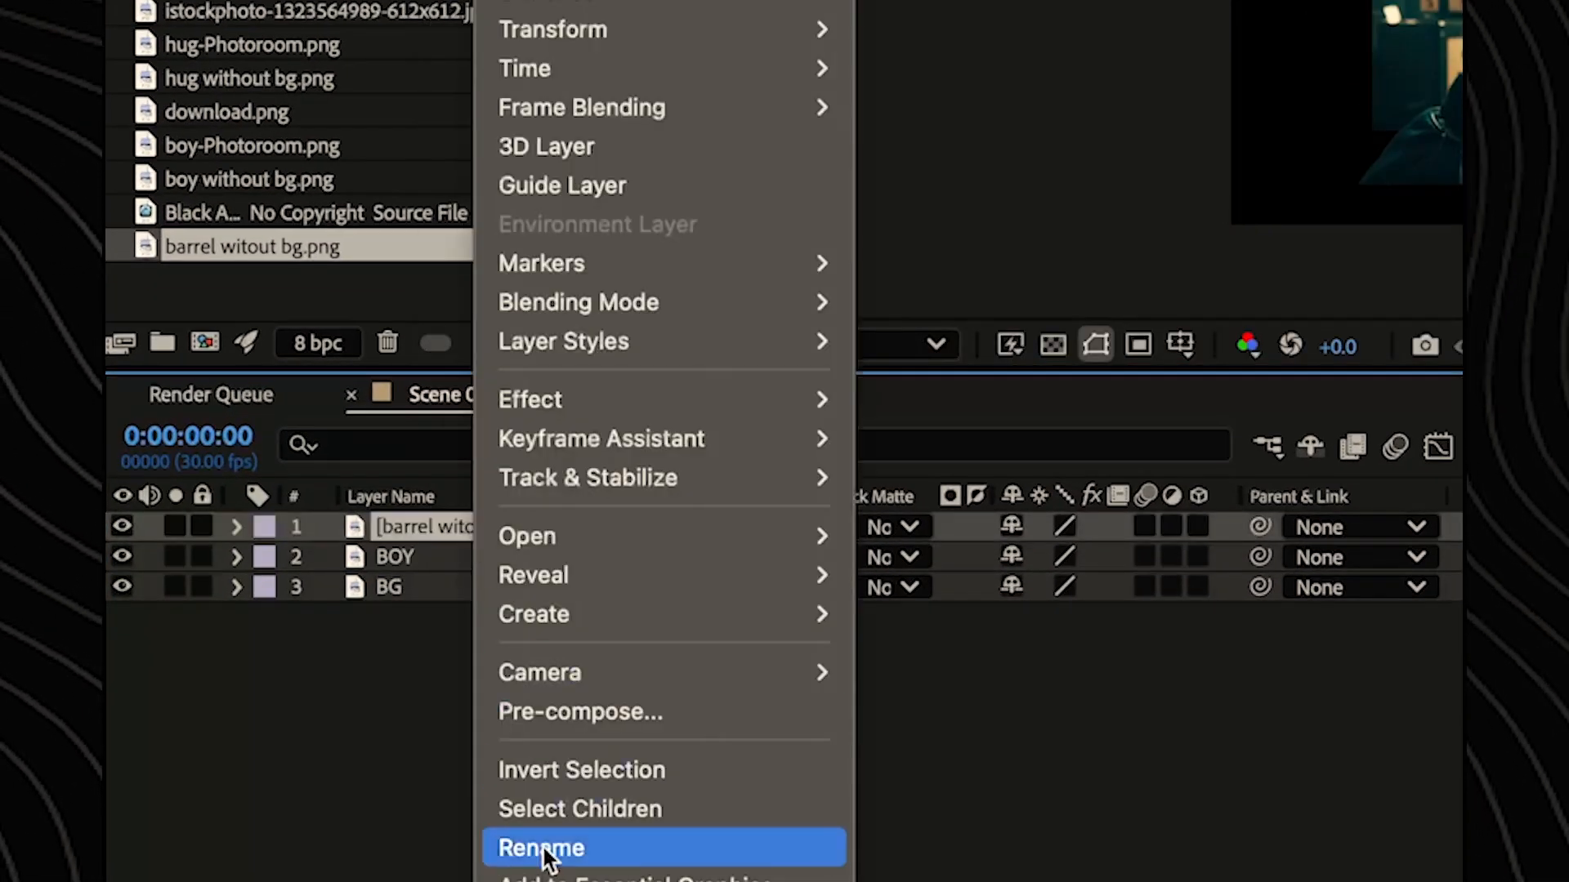
pyautogui.click(543, 848)
pyautogui.write('BARREL 1')
pyautogui.press('Return')
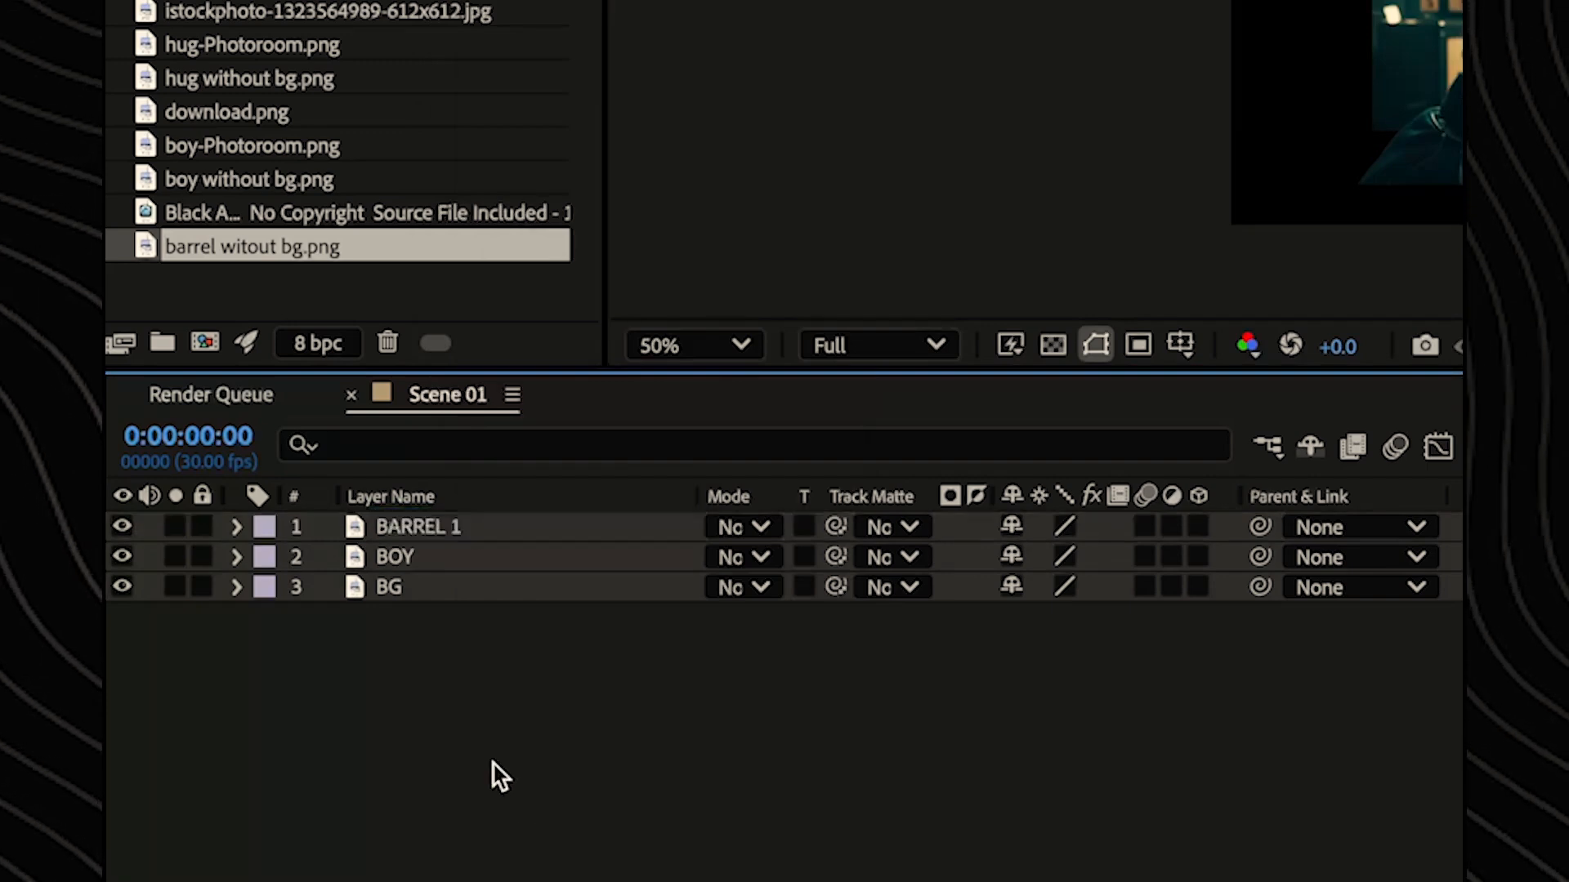
# - Duplicate the BARREL 1 layer twice and rename the topmost copy to TRANS
pyautogui.click(411, 532)
pyautogui.hotkey('ctrl', 'd')
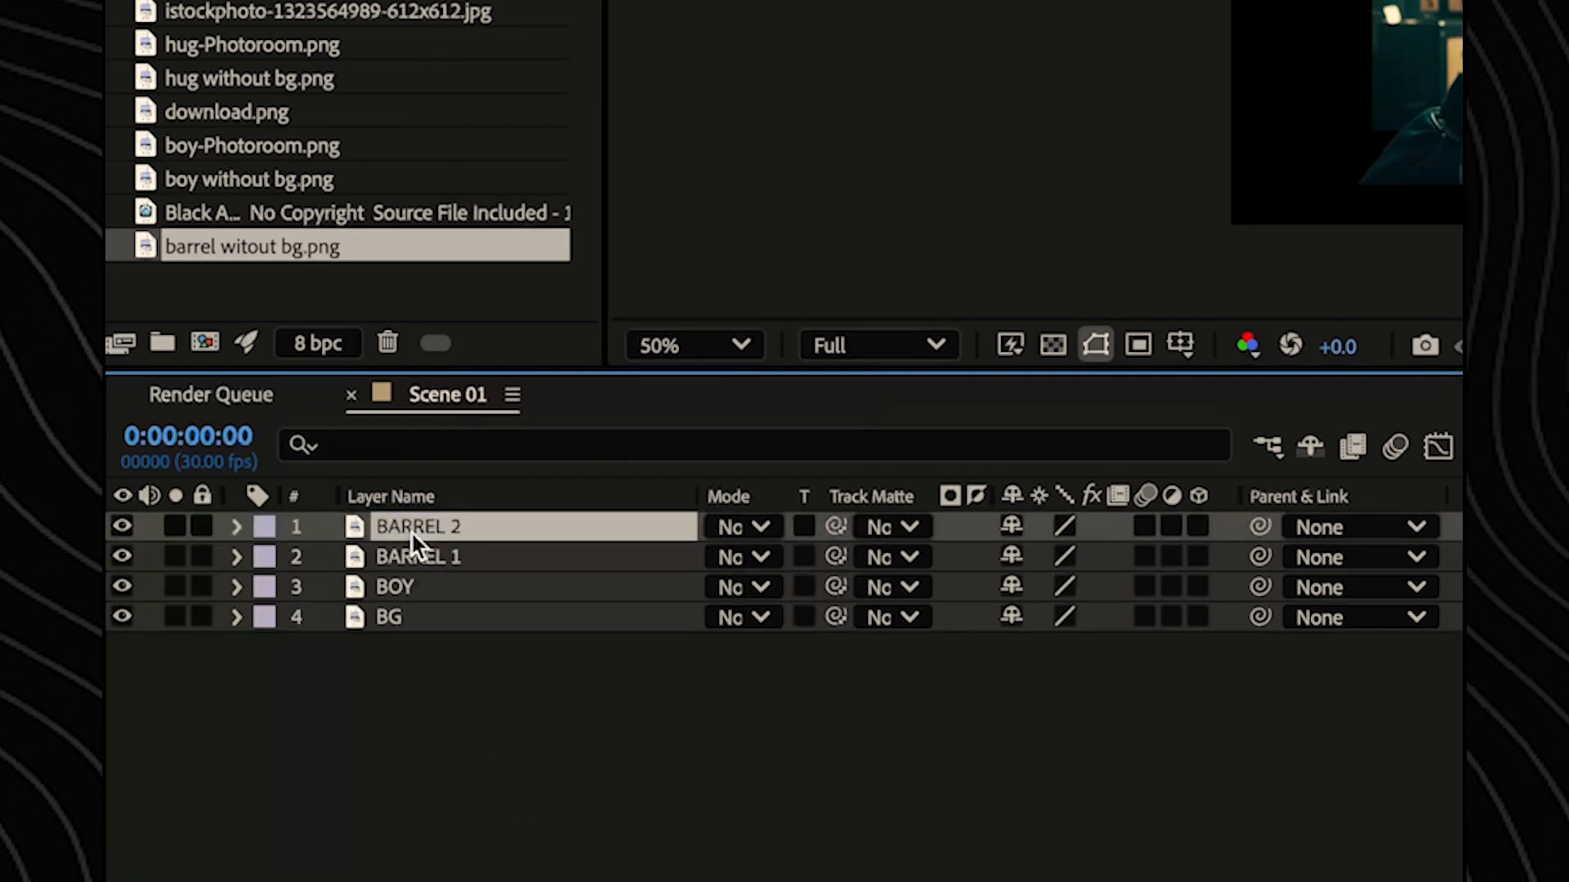
pyautogui.hotkey('ctrl', 'd')
pyautogui.rightClick(410, 531)
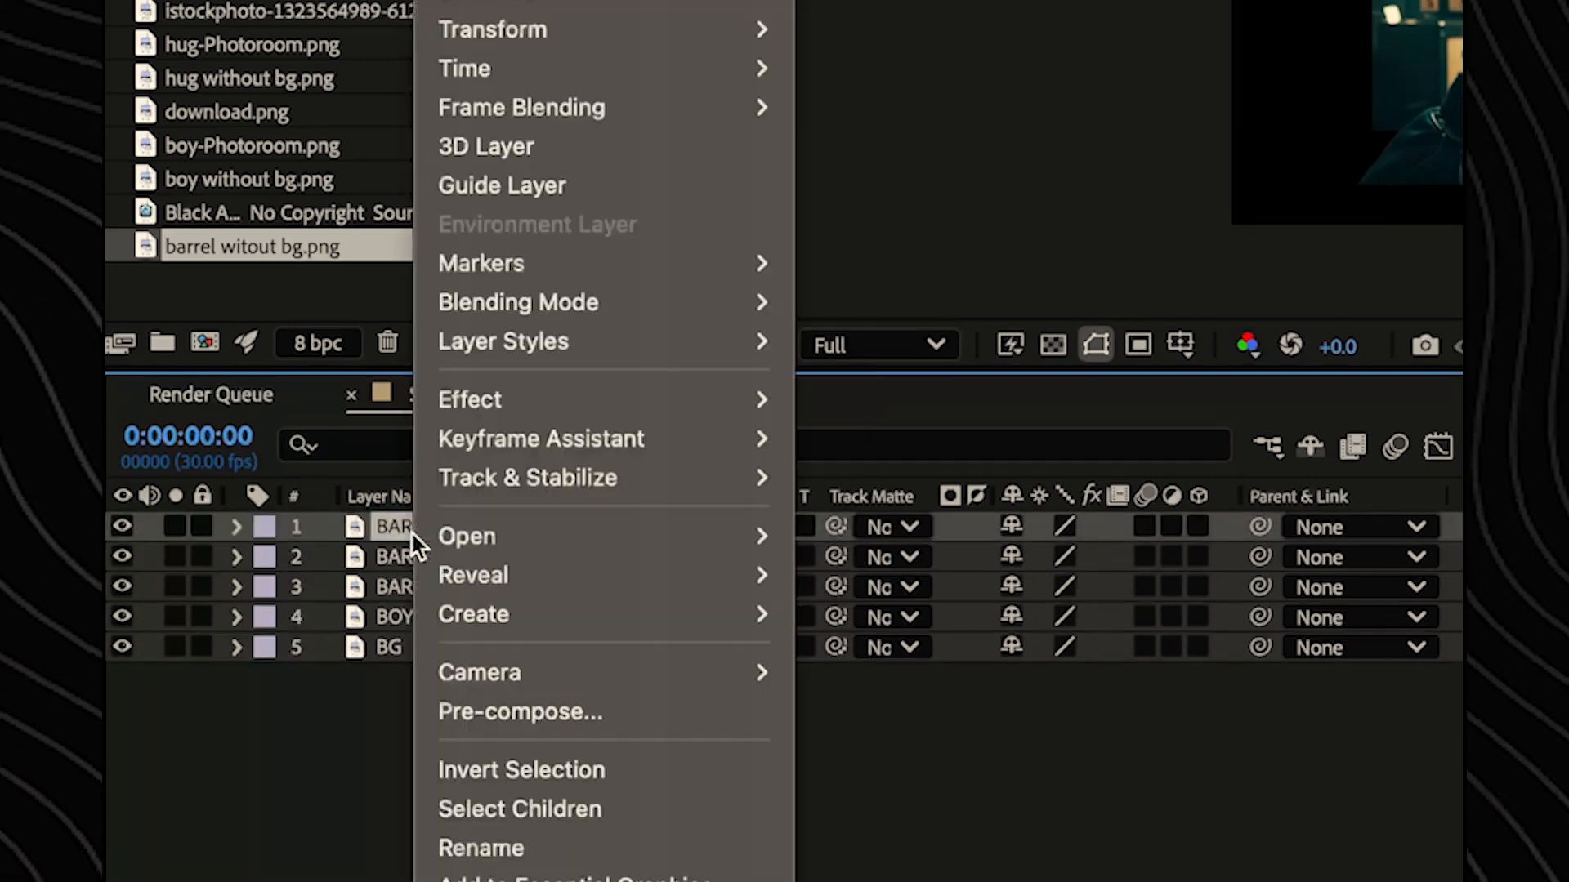
pyautogui.click(492, 840)
pyautogui.write('TRANS')
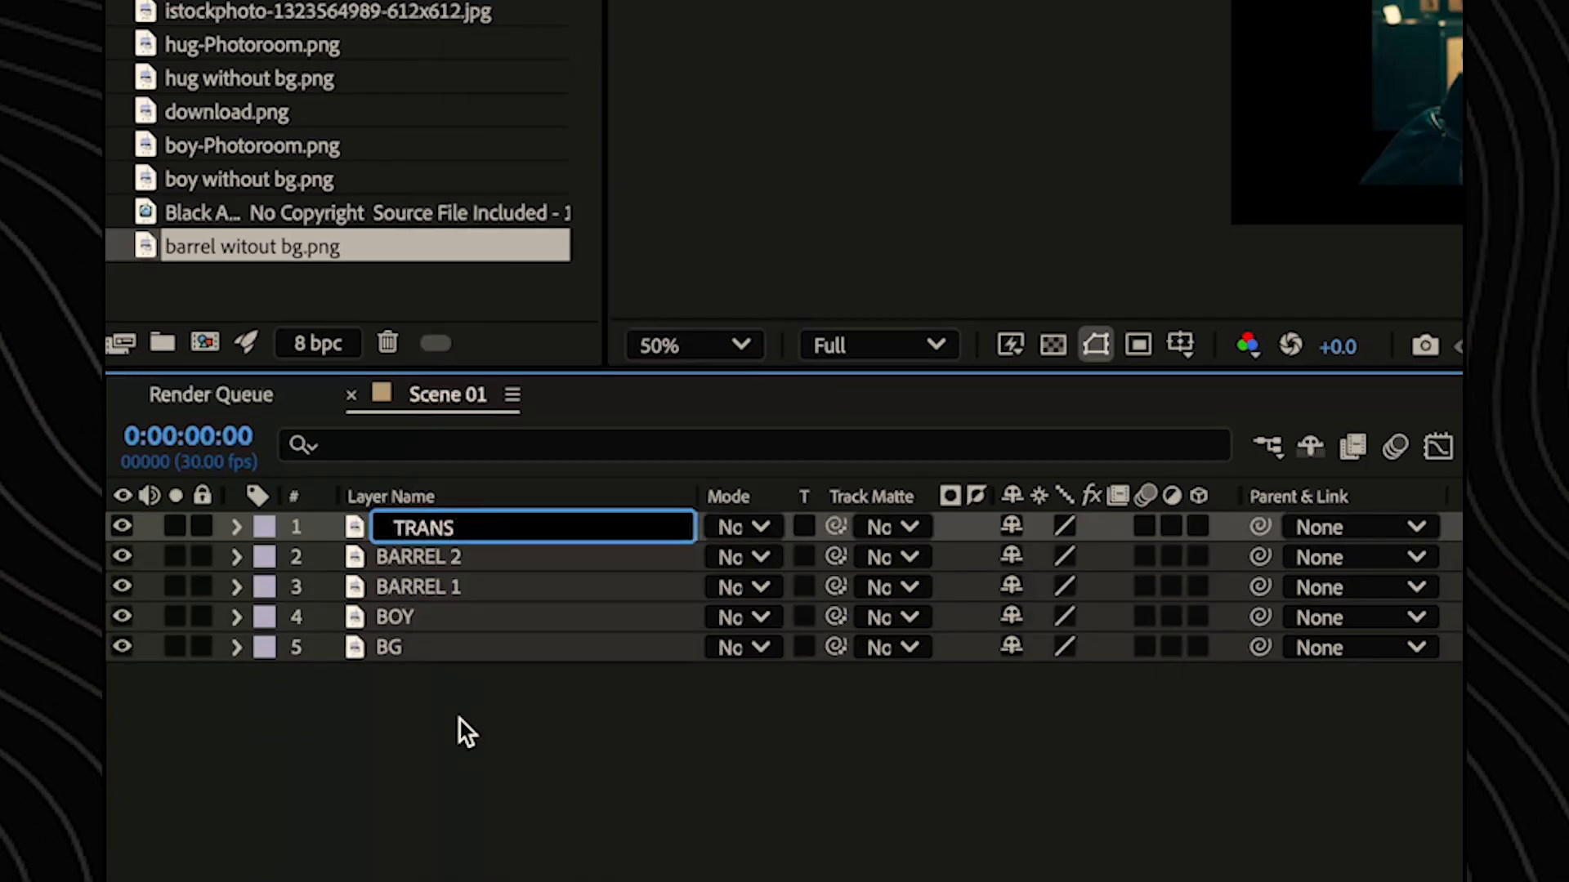
pyautogui.press('Return')
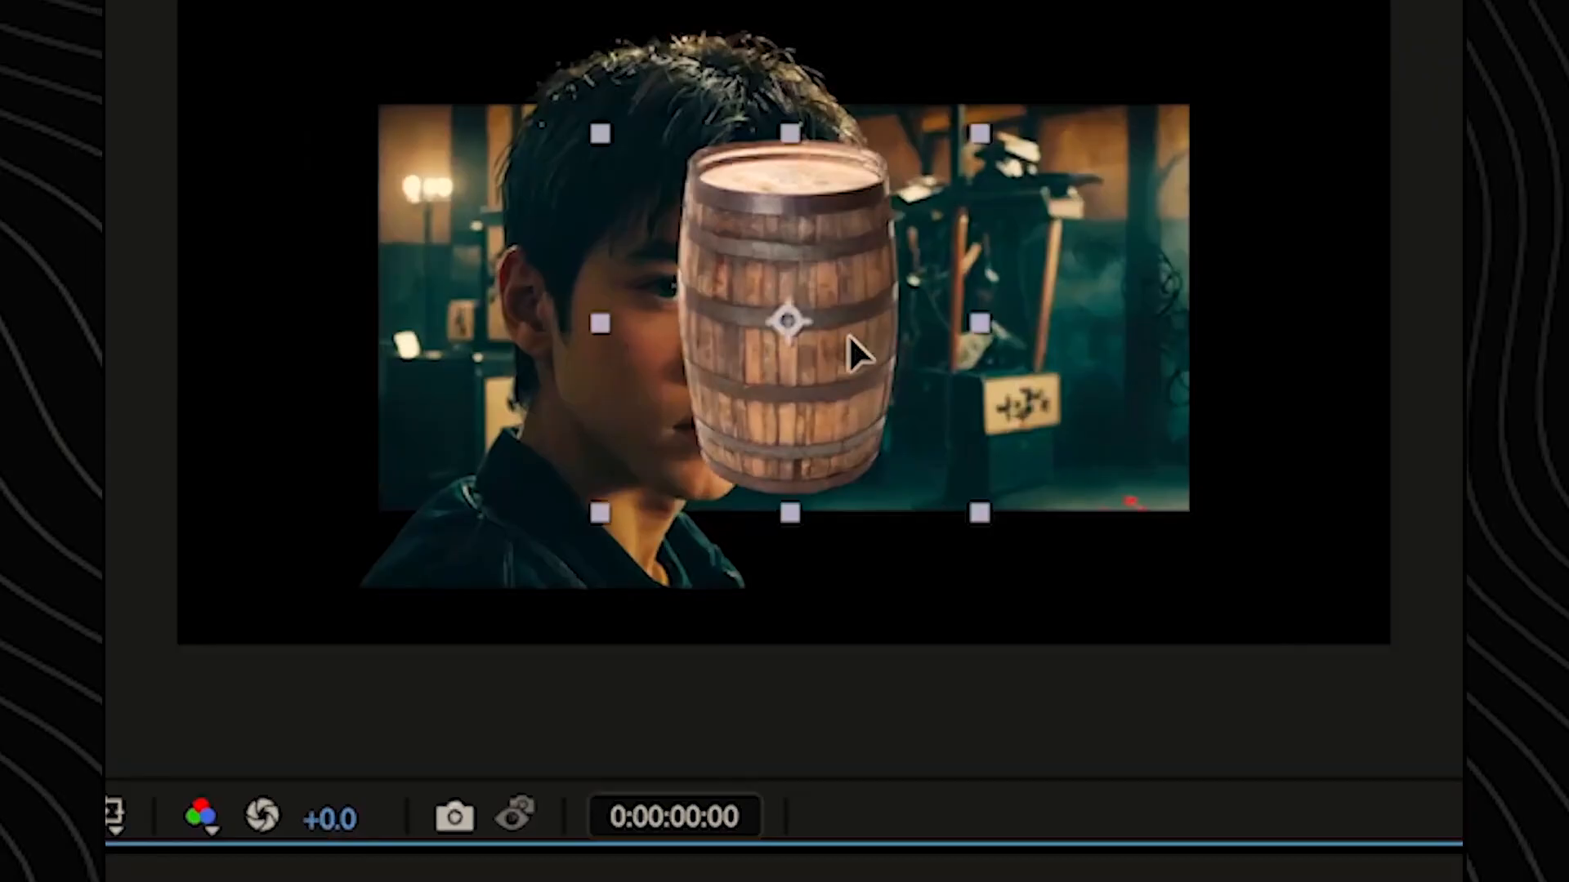
# - Move the TRANS barrel away from the other barrels to the left edge of the composition frame
pyautogui.moveTo(938, 340); pyautogui.dragTo(1058, 391)
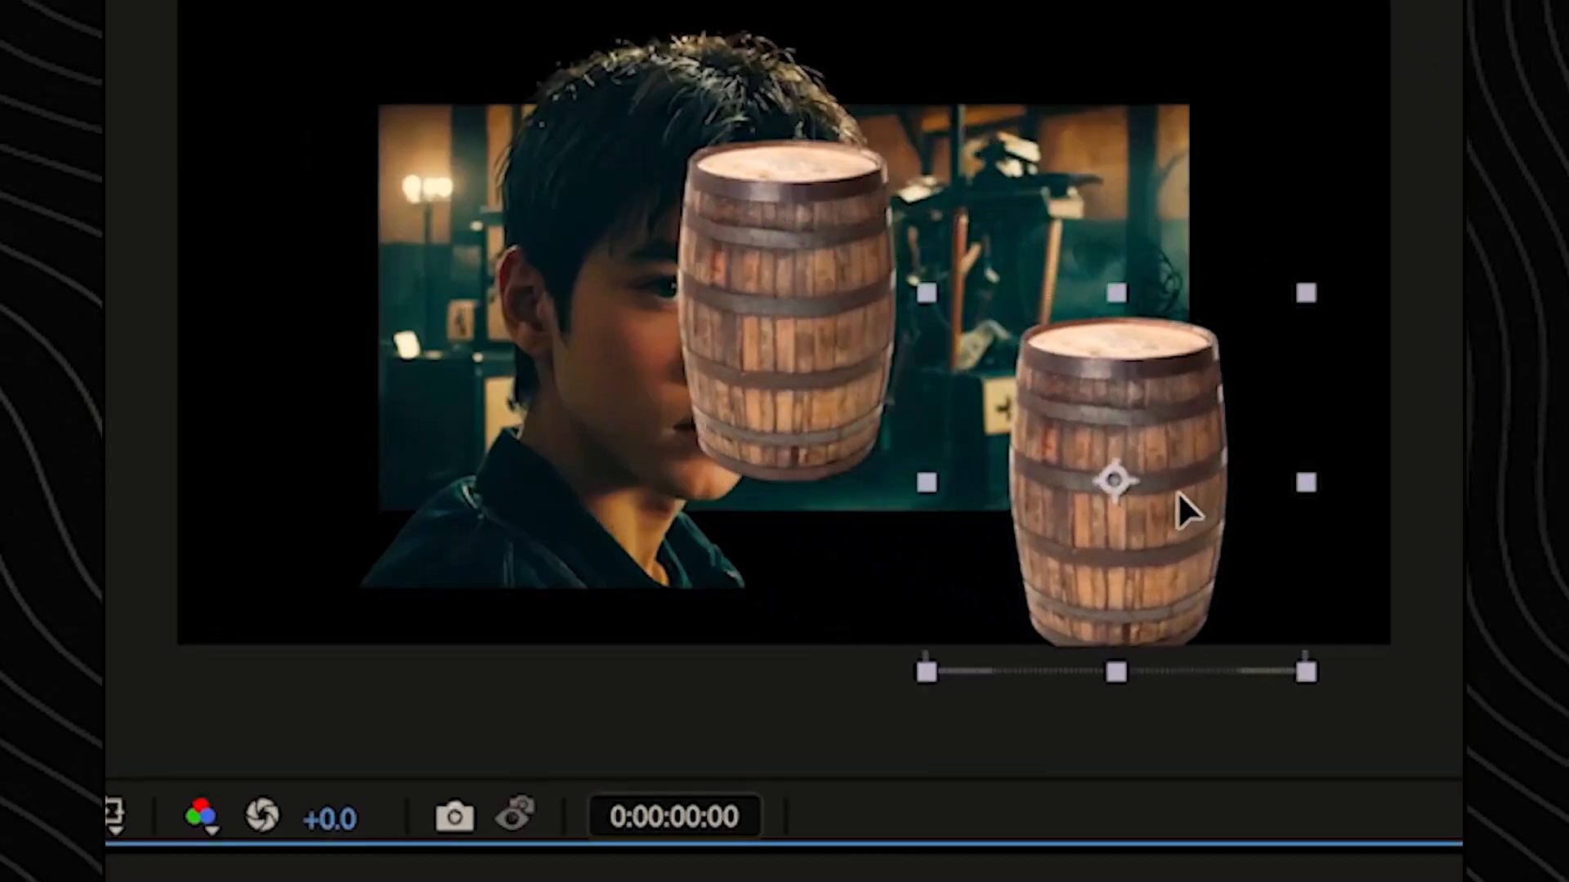
pyautogui.moveTo(1178, 493); pyautogui.dragTo(1349, 699)
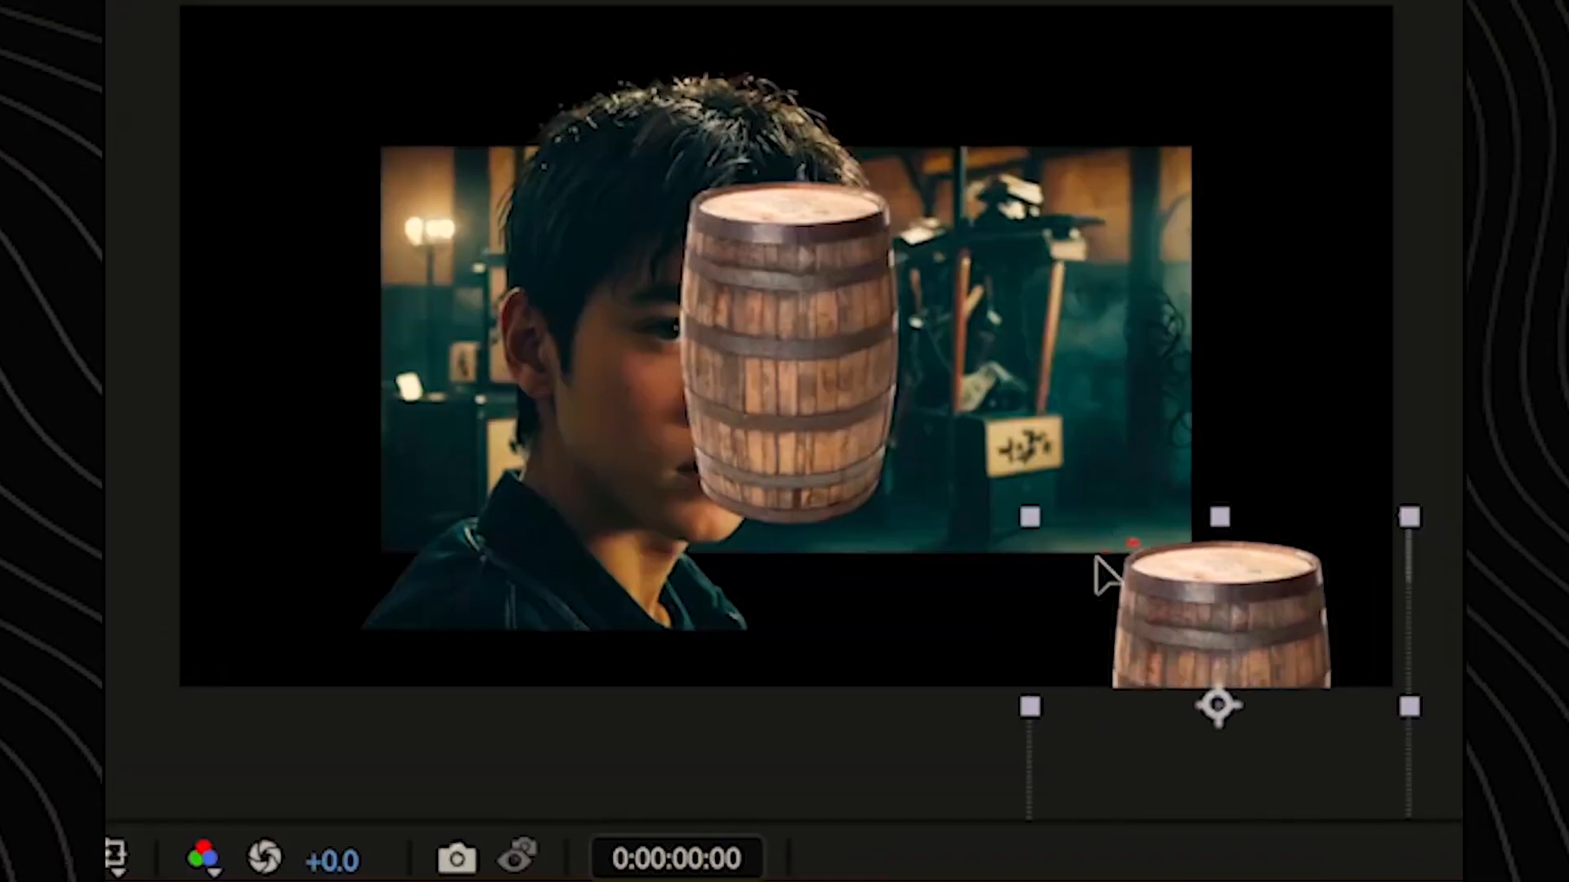
pyautogui.moveTo(1094, 529); pyautogui.dragTo(268, 229)
# - Scale the BG layer to 184% so it fills the frame and the BOY layer to 122%
pyautogui.click(274, 667)
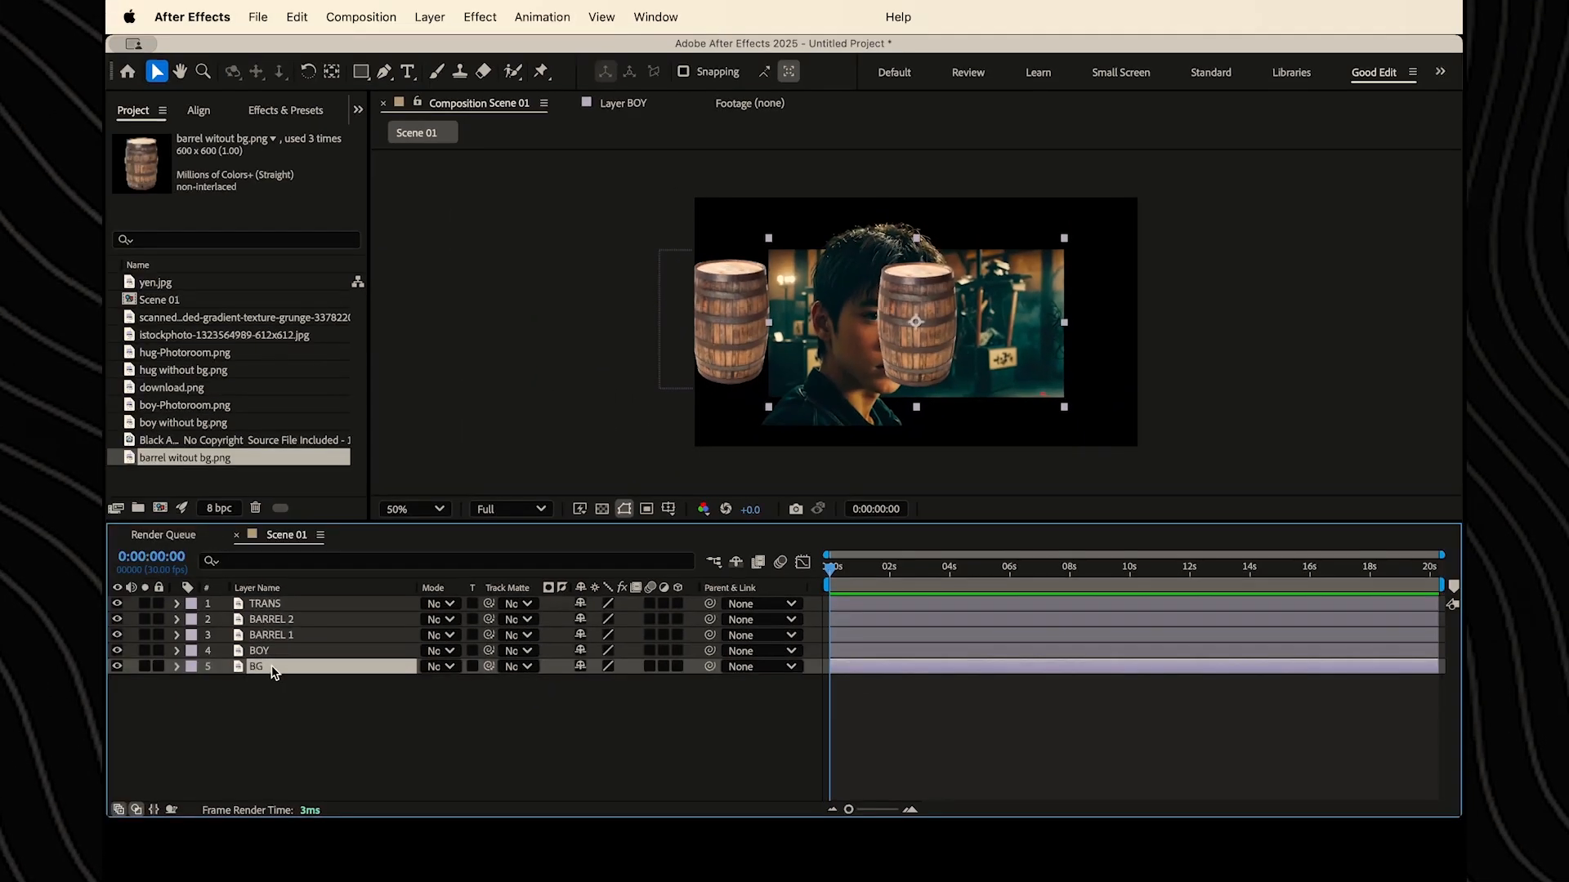
pyautogui.moveTo(602, 682); pyautogui.dragTo(677, 680)
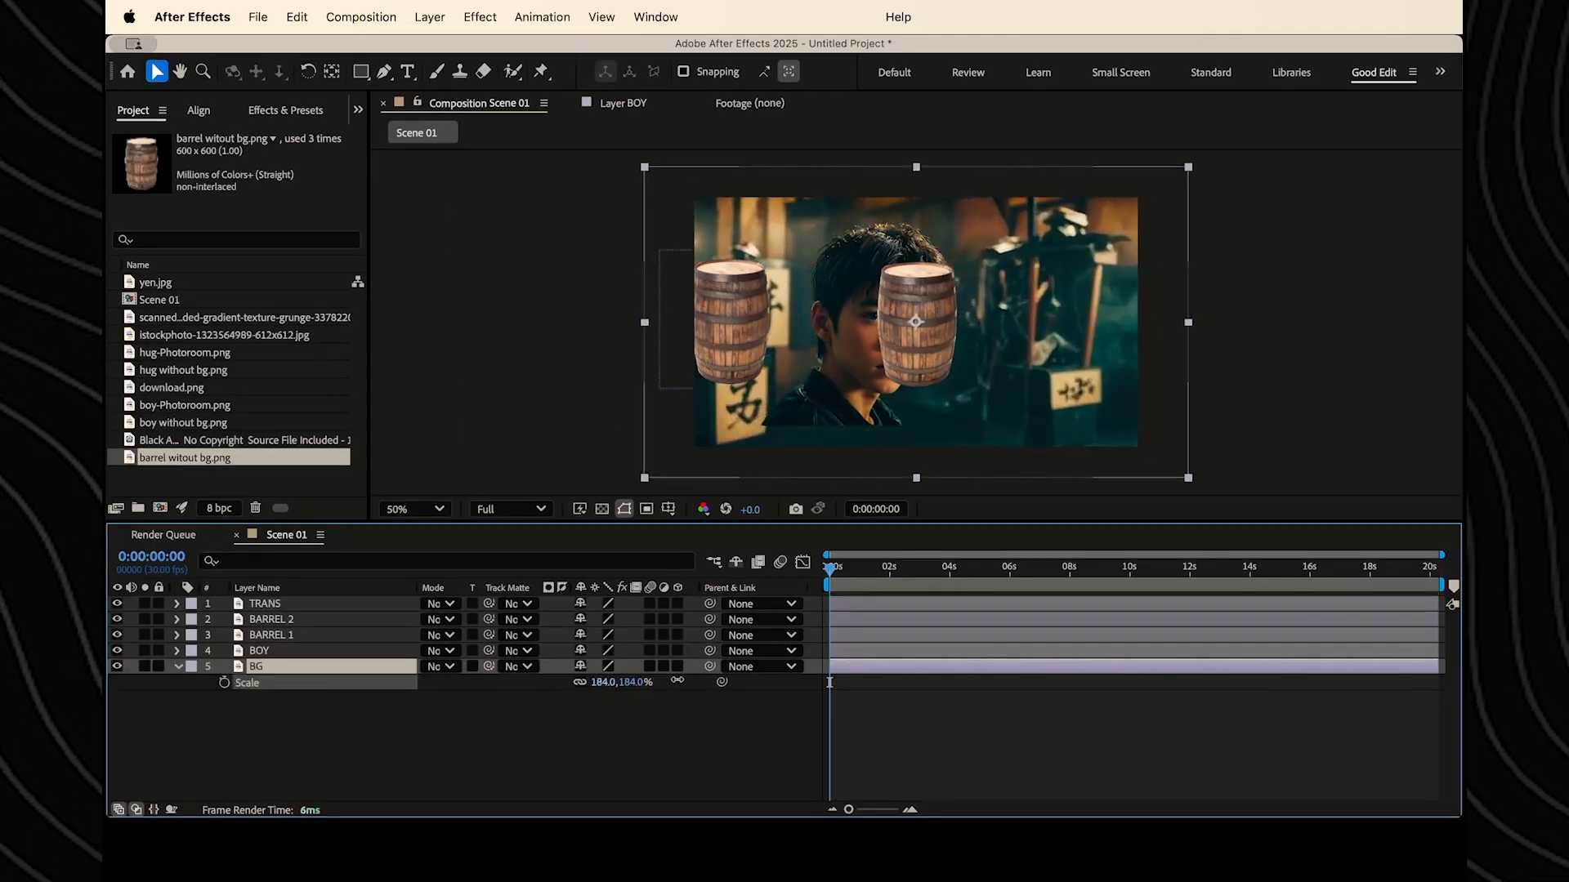
pyautogui.click(317, 652)
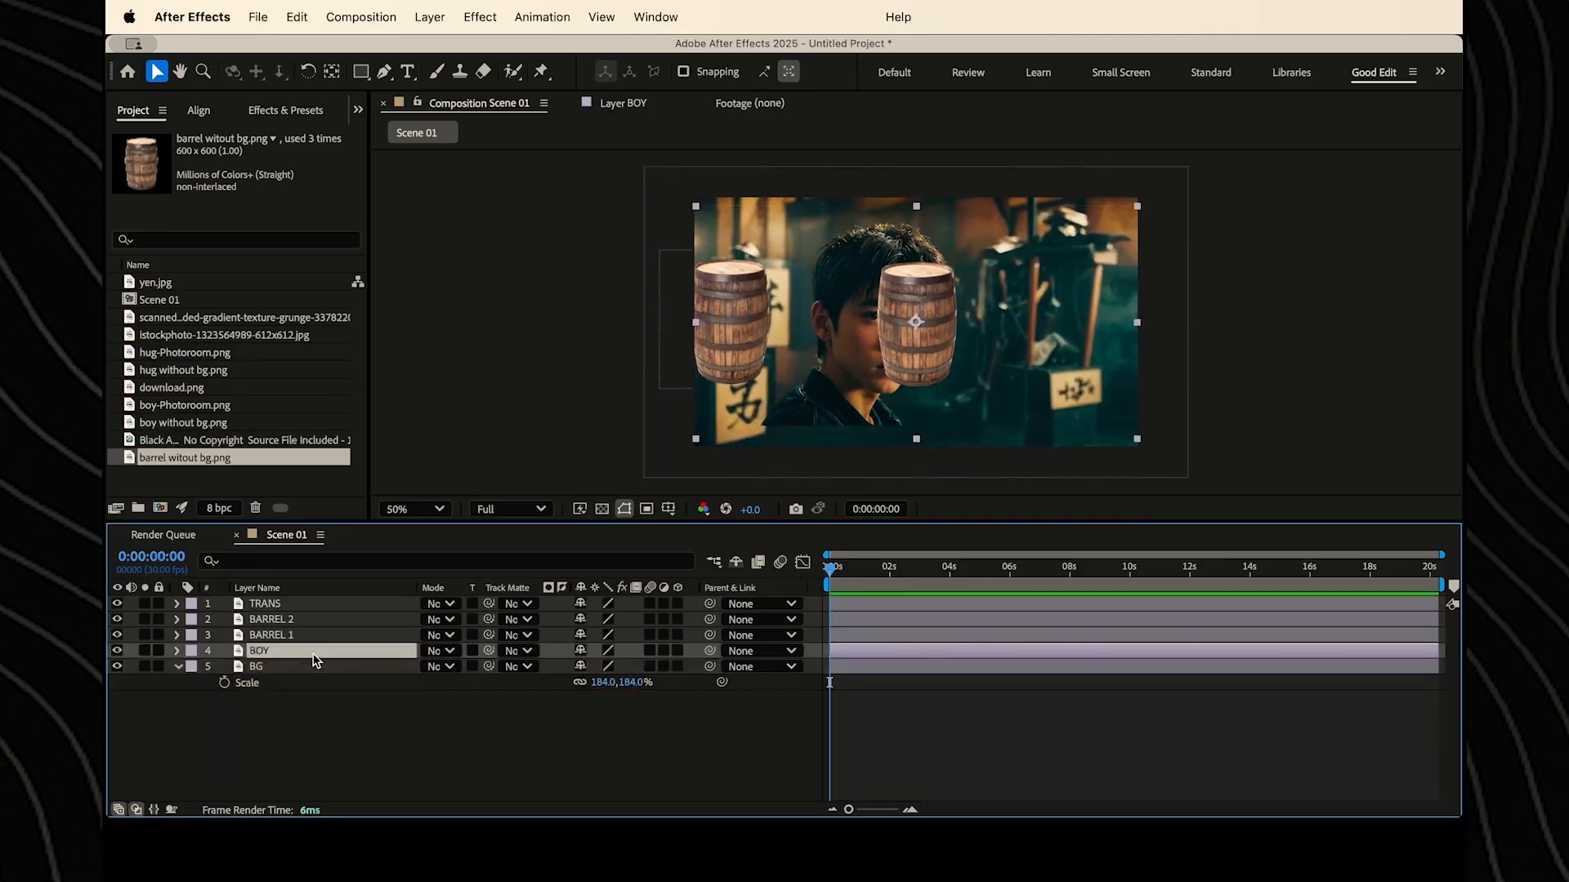
pyautogui.press('s')
pyautogui.moveTo(601, 670); pyautogui.dragTo(627, 667)
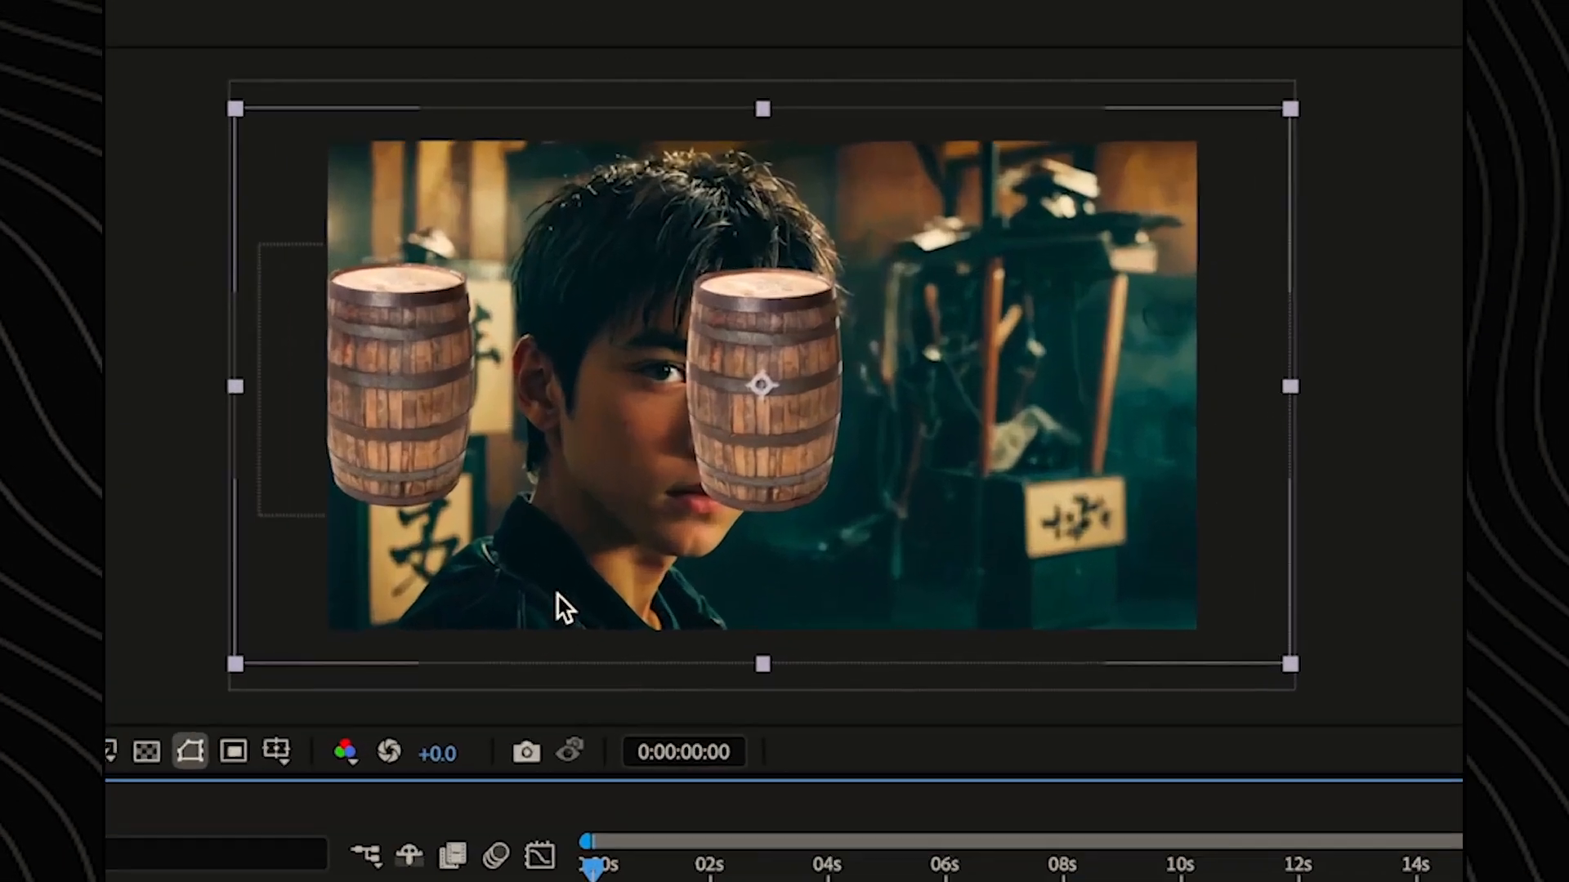
# - Move the BOY layer slightly right and down so the boy sits near the centre of the frame
pyautogui.moveTo(809, 431); pyautogui.dragTo(853, 443)
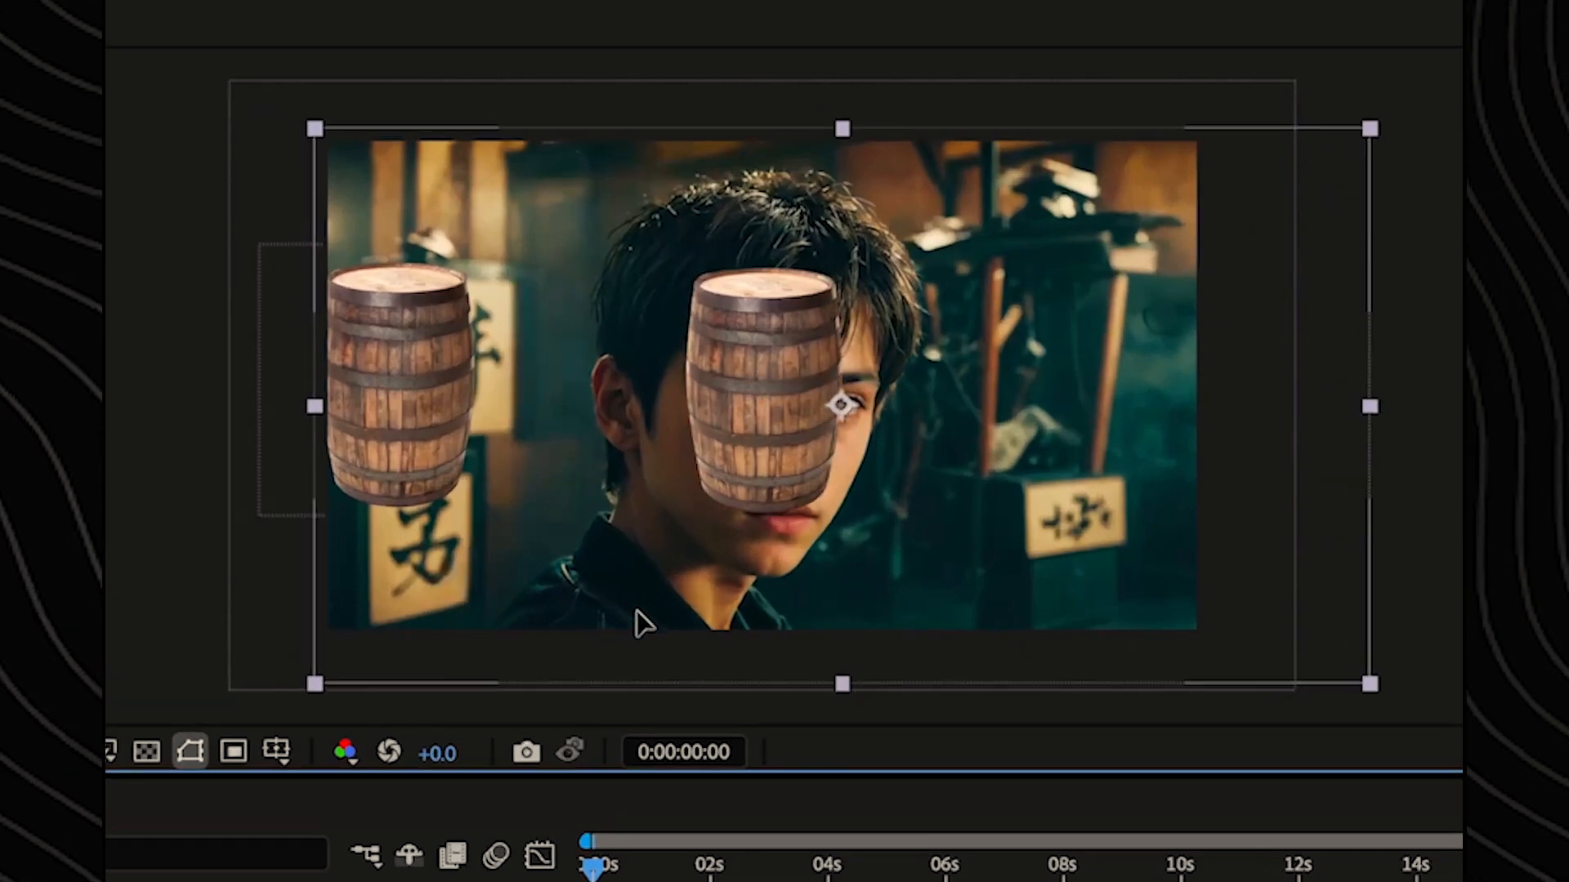
pyautogui.moveTo(635, 611); pyautogui.dragTo(651, 605)
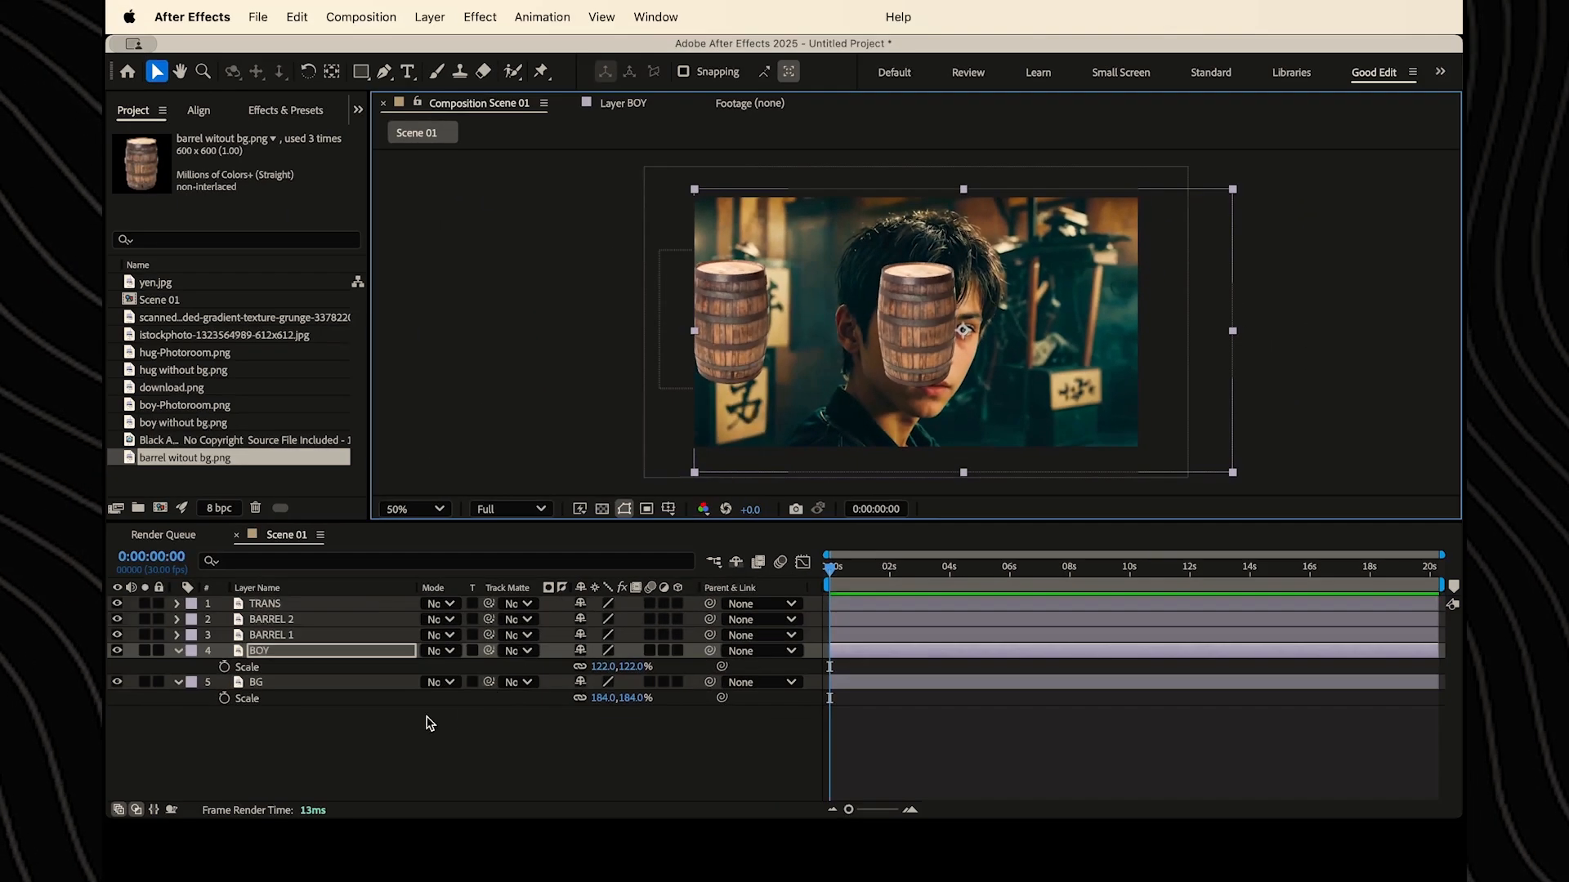
pyautogui.click(428, 723)
# - Move the BARREL 1 and BARREL 2 layers away from the boy to the lower-right corner of the frame
pyautogui.moveTo(899, 337); pyautogui.dragTo(941, 343)
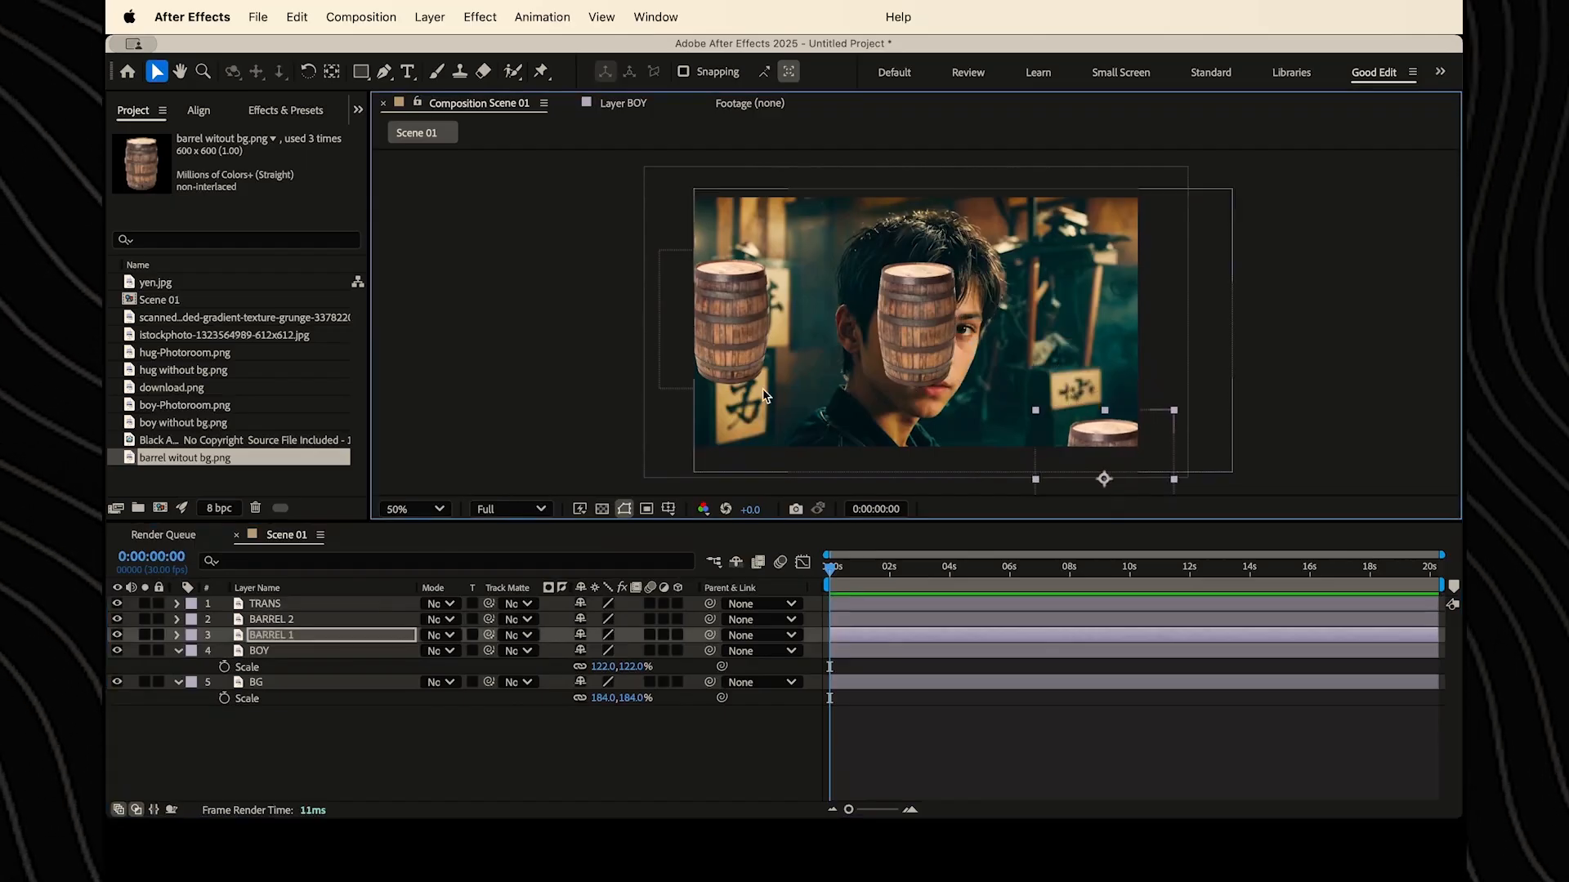
pyautogui.click(308, 621)
pyautogui.press('`')
pyautogui.press('`')
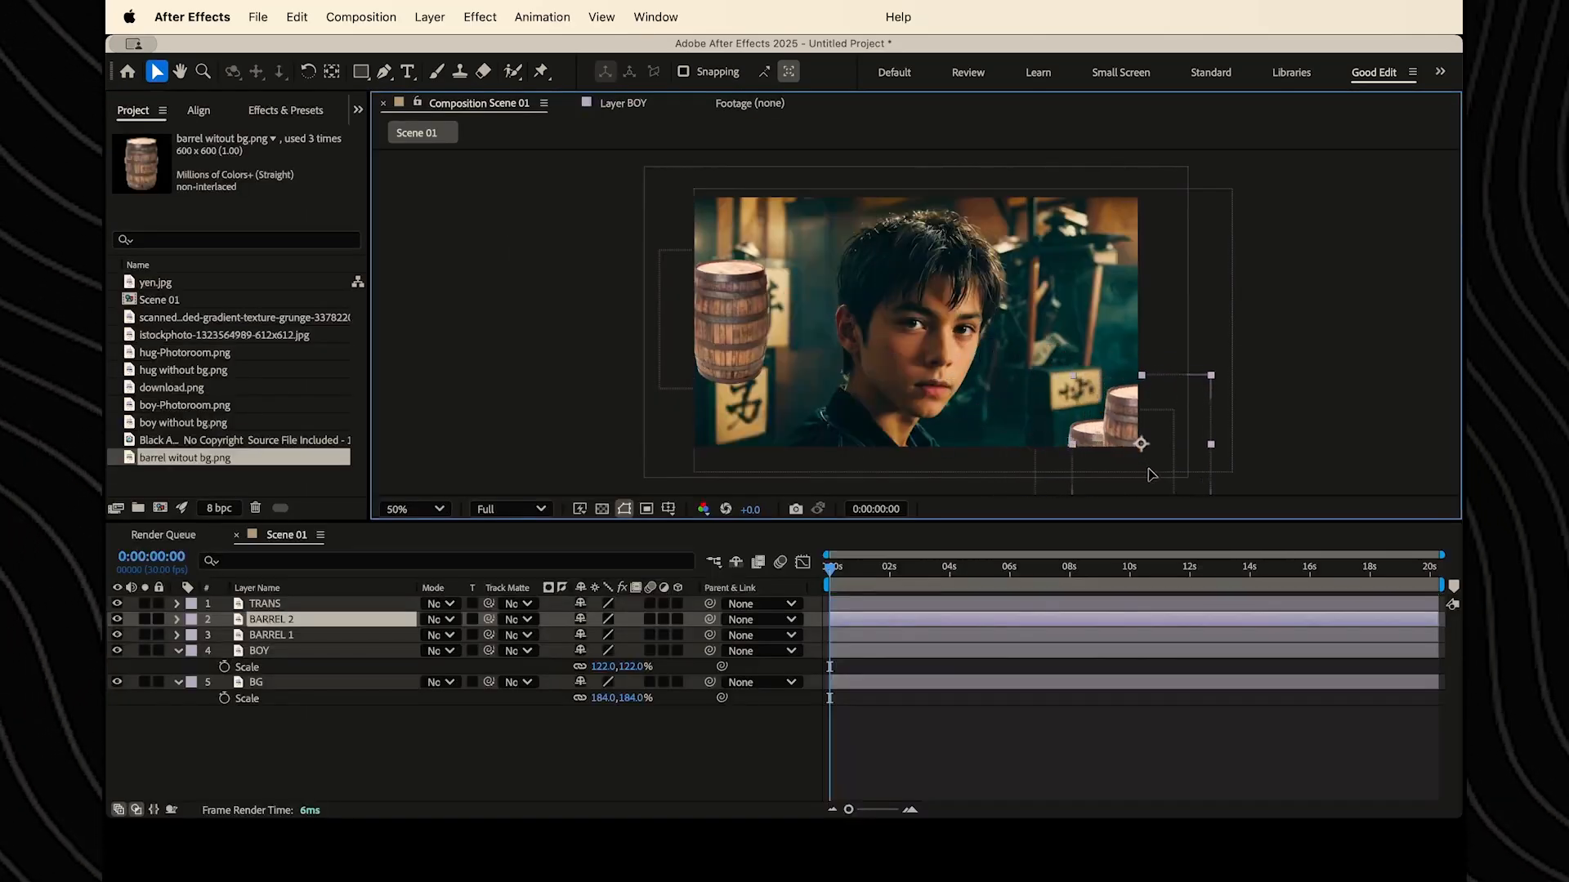
# - Adjust the barrel positions, setting BARREL 1 to 1625, 1220 and BARREL 2 to 1851, 1149
pyautogui.press('p')
pyautogui.click(340, 652)
pyautogui.press('p')
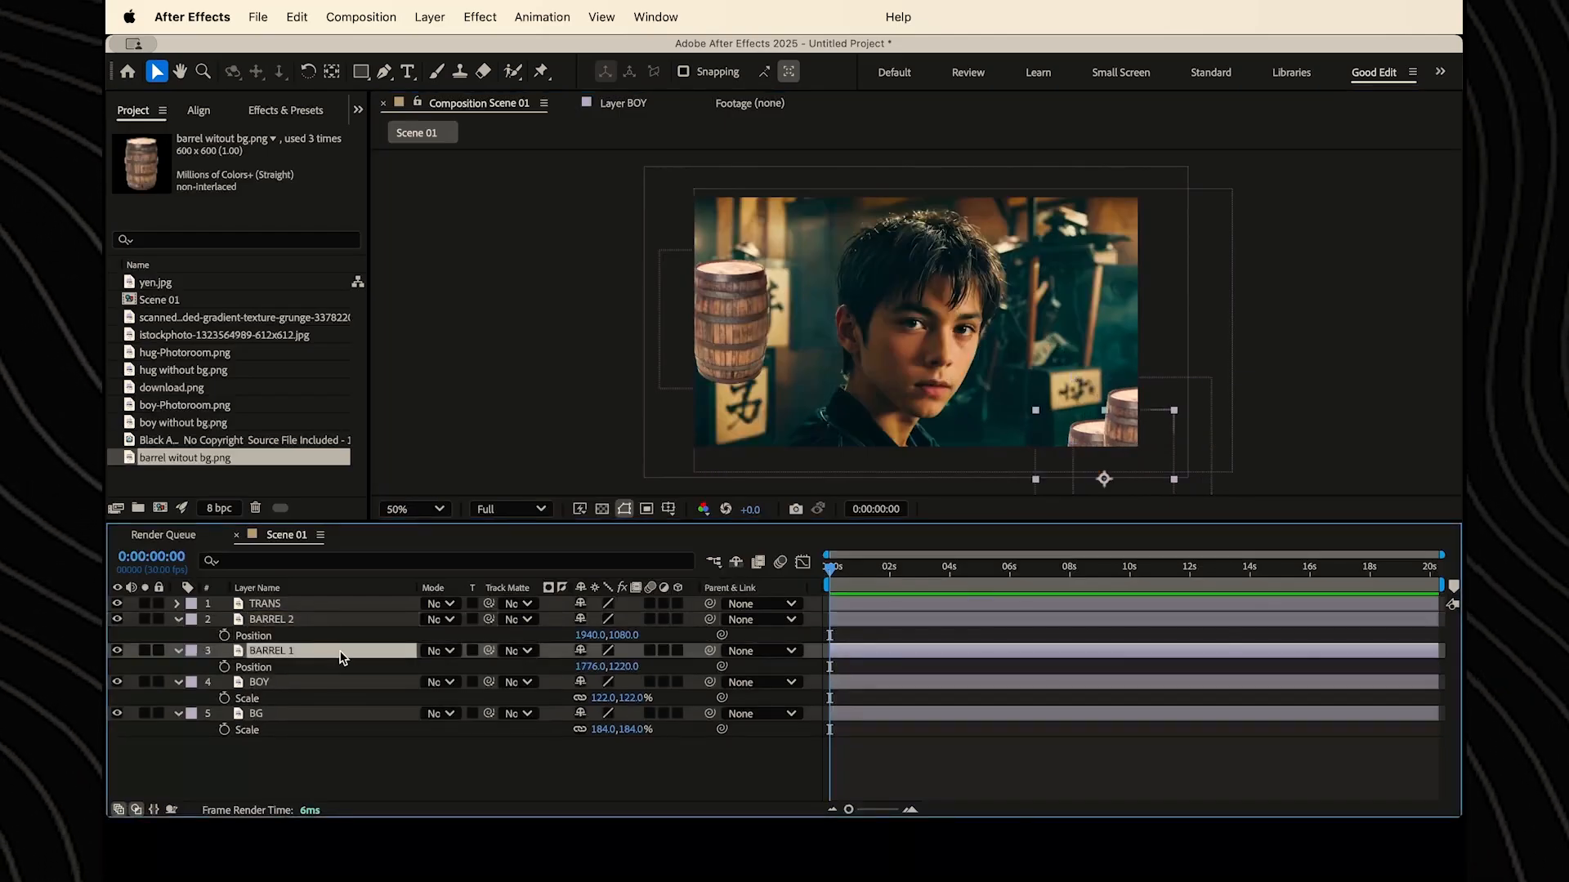
pyautogui.moveTo(594, 642); pyautogui.dragTo(676, 630)
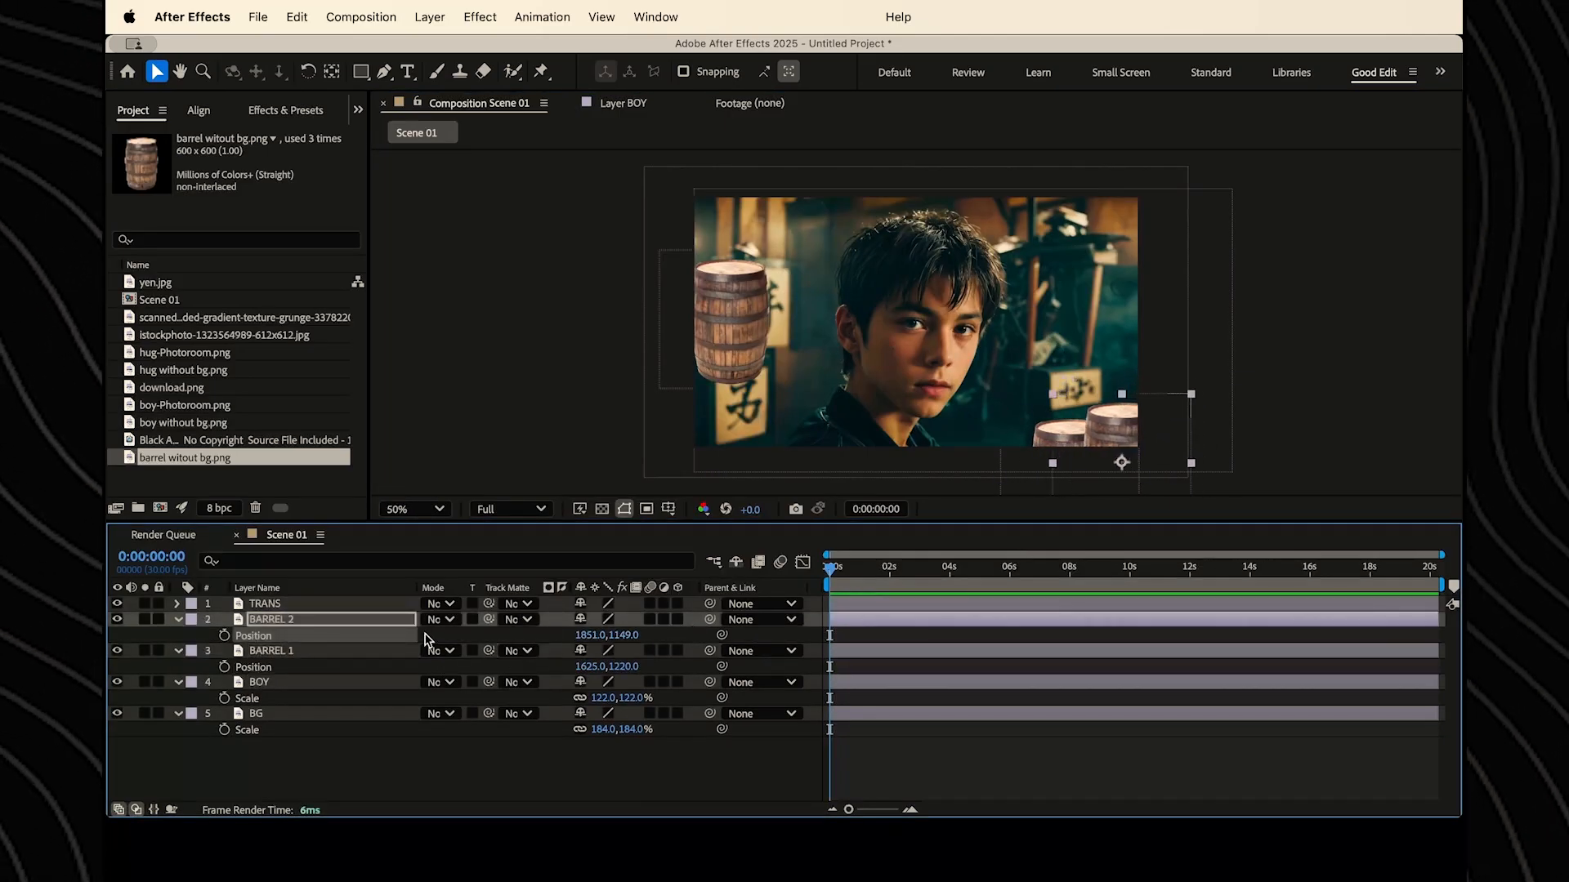
# - Scale both the BARREL 1 and BARREL 2 layers to 129%
pyautogui.press('s')
pyautogui.click(396, 651)
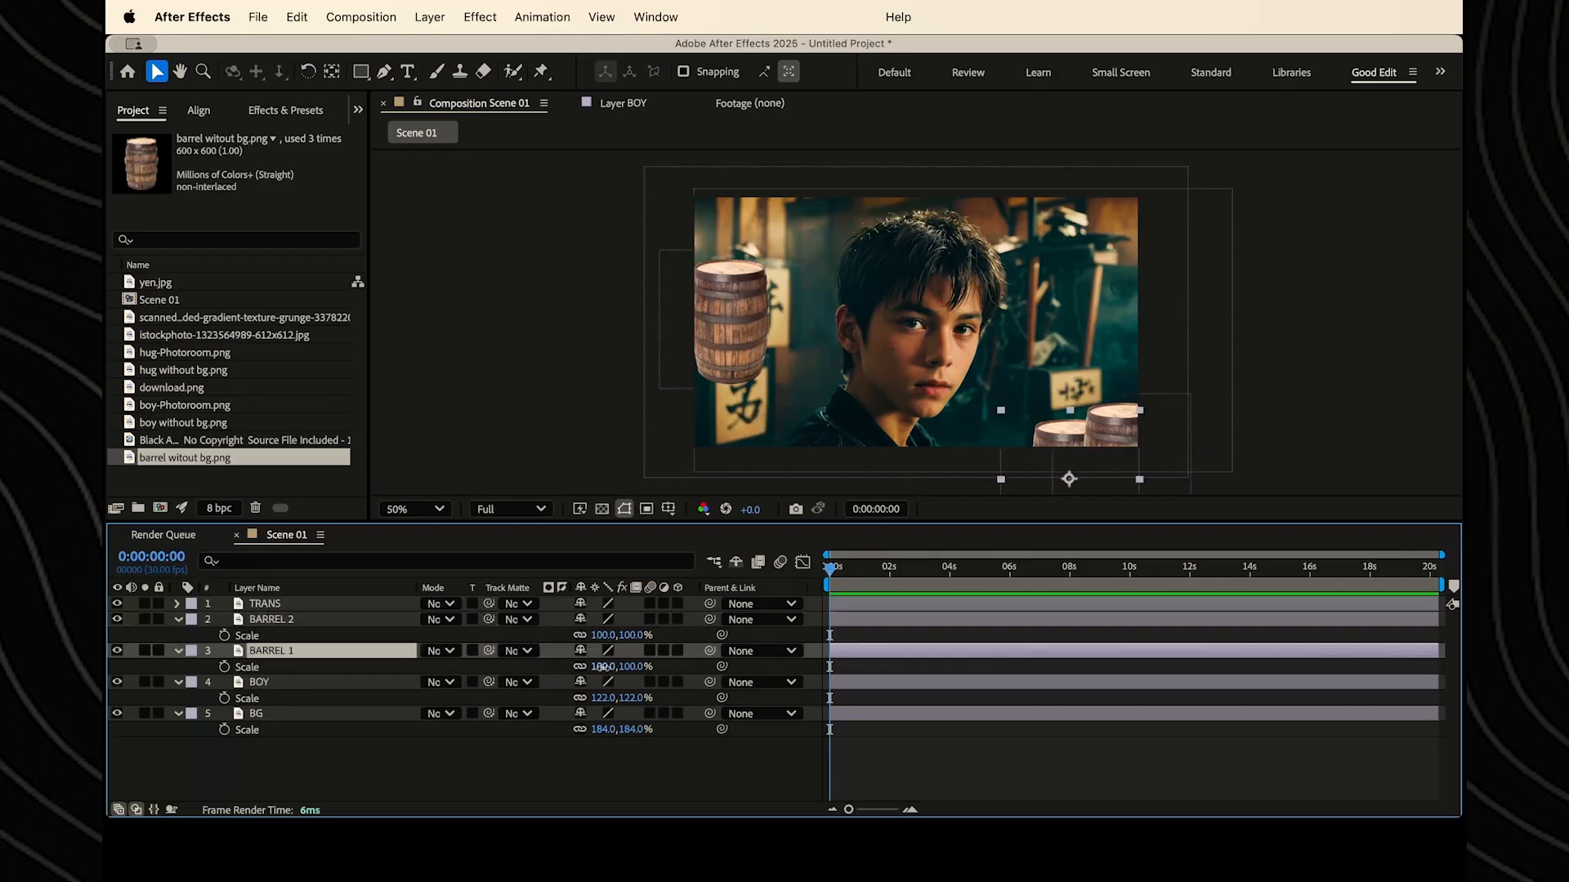
pyautogui.moveTo(603, 666); pyautogui.dragTo(626, 668)
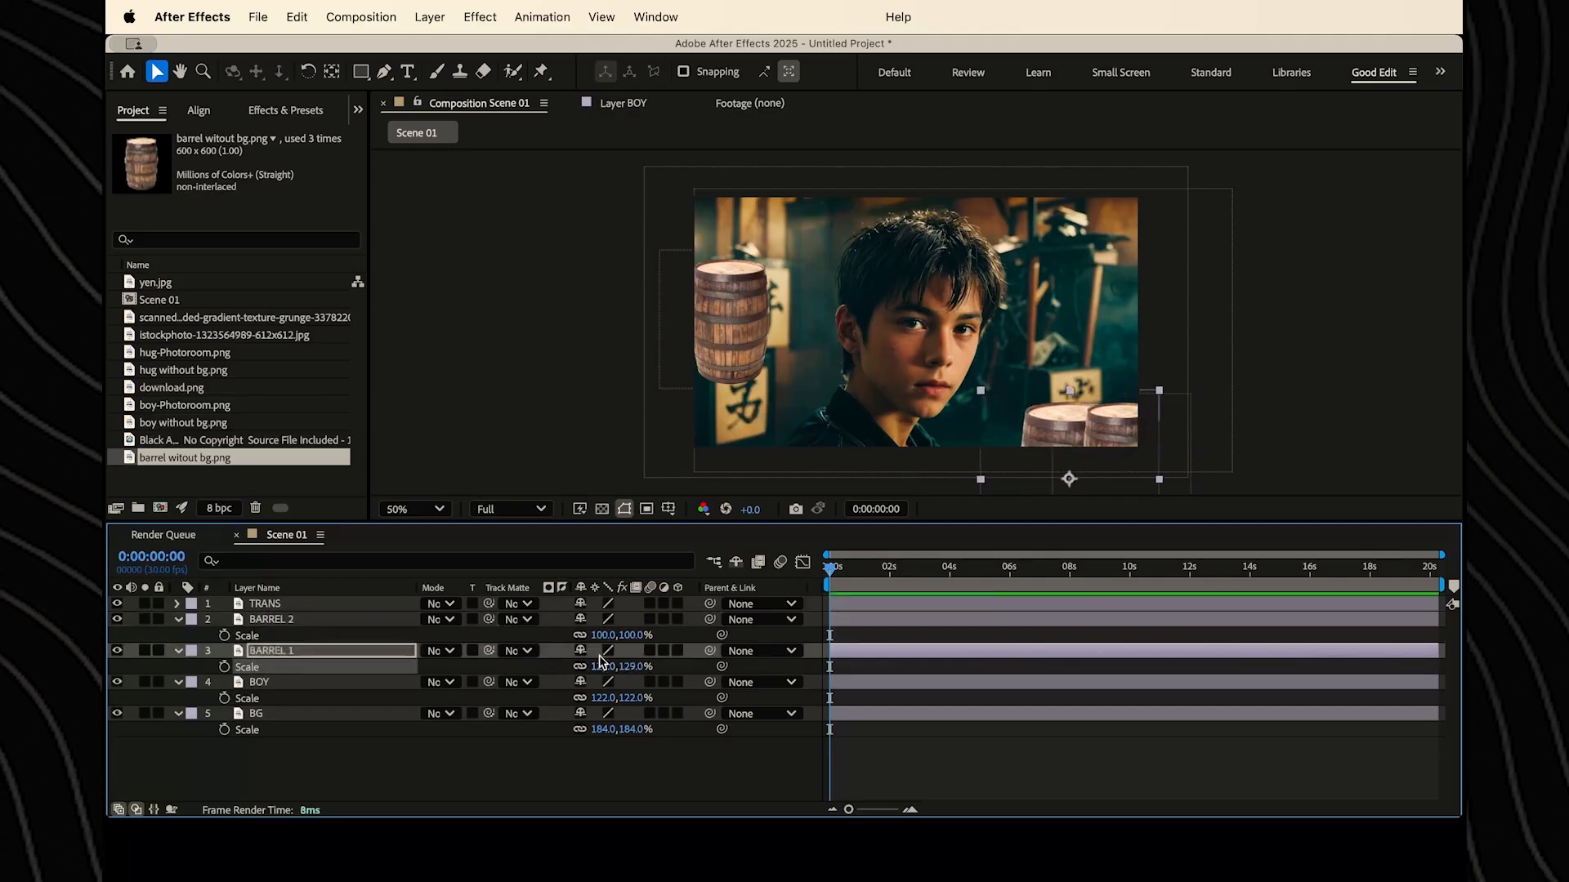
# - Enlarge the TRANS barrel beyond the frame's height and shift it left until it is completely outside the frame
pyautogui.click(293, 606)
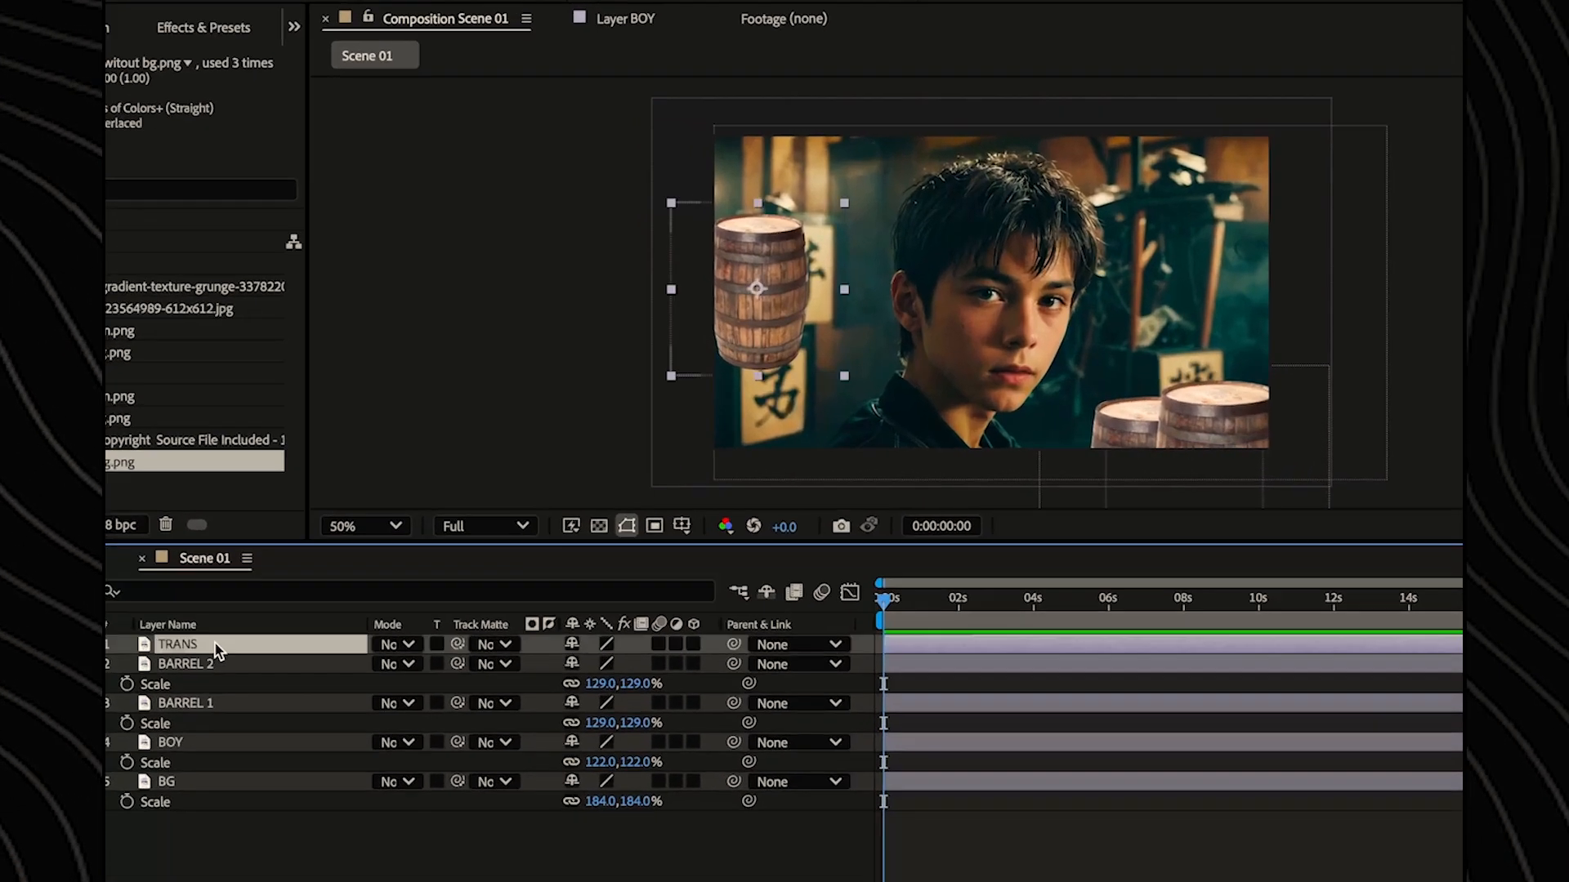
pyautogui.press('s')
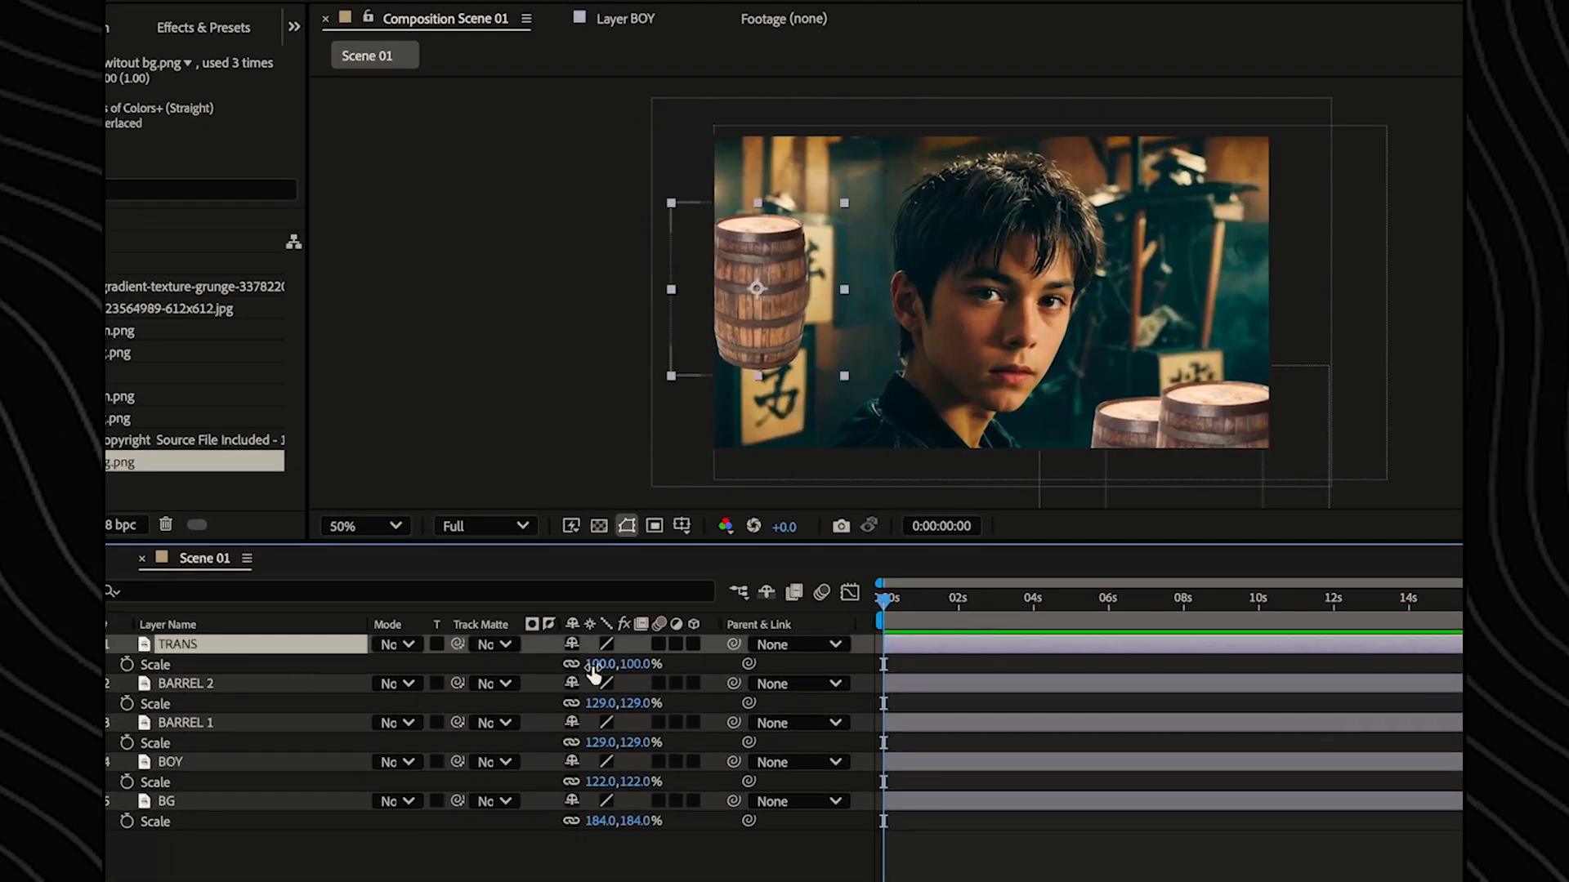
pyautogui.moveTo(594, 668); pyautogui.dragTo(787, 680)
pyautogui.click(184, 646)
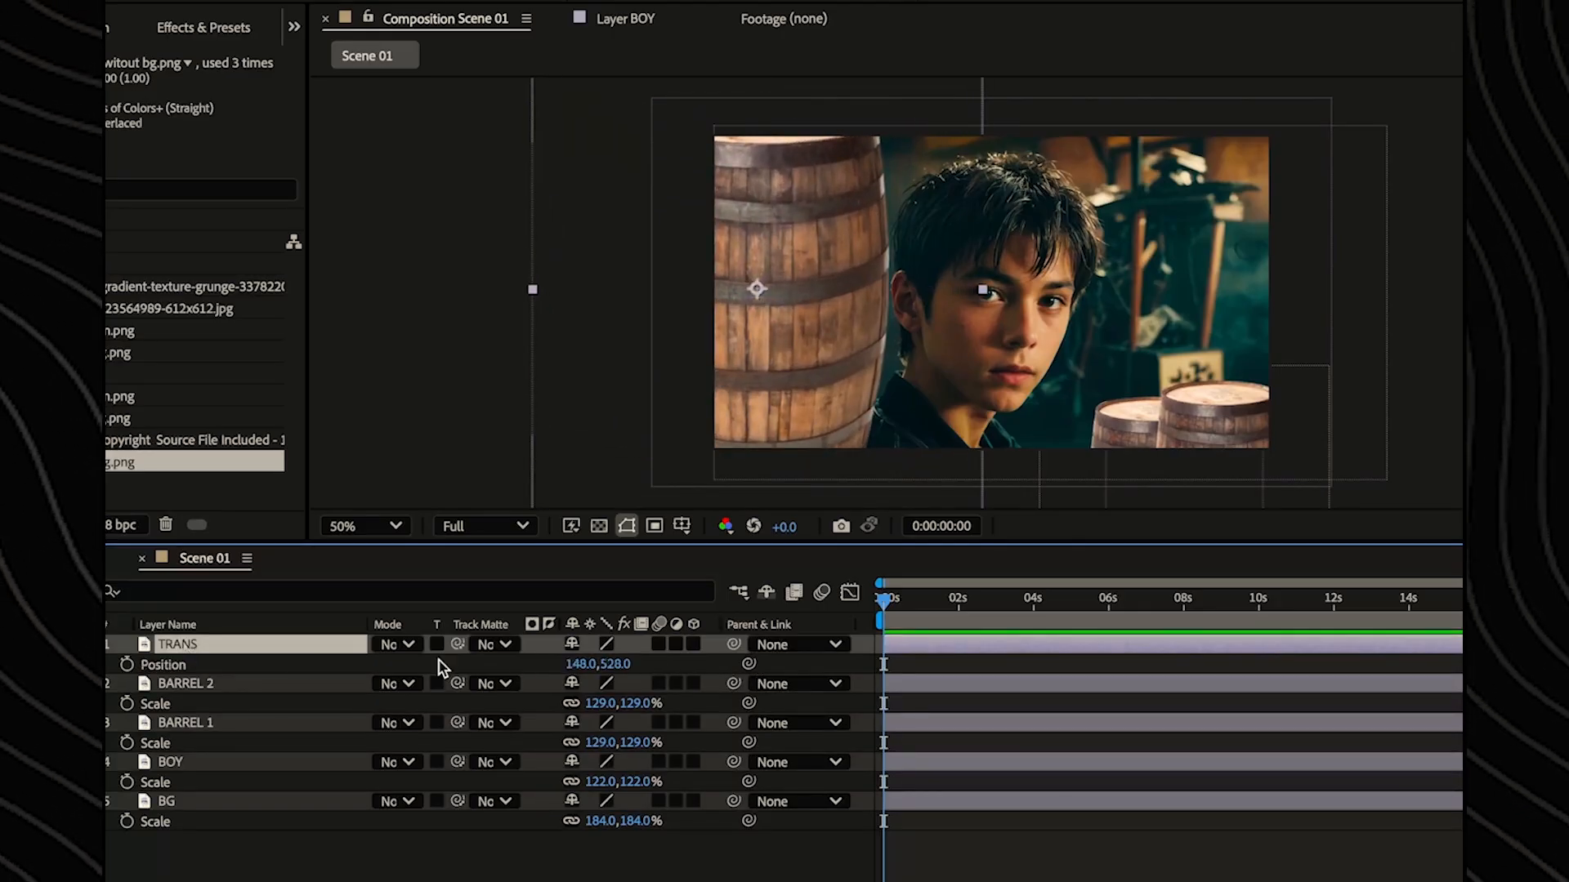
pyautogui.moveTo(580, 671); pyautogui.dragTo(161, 672)
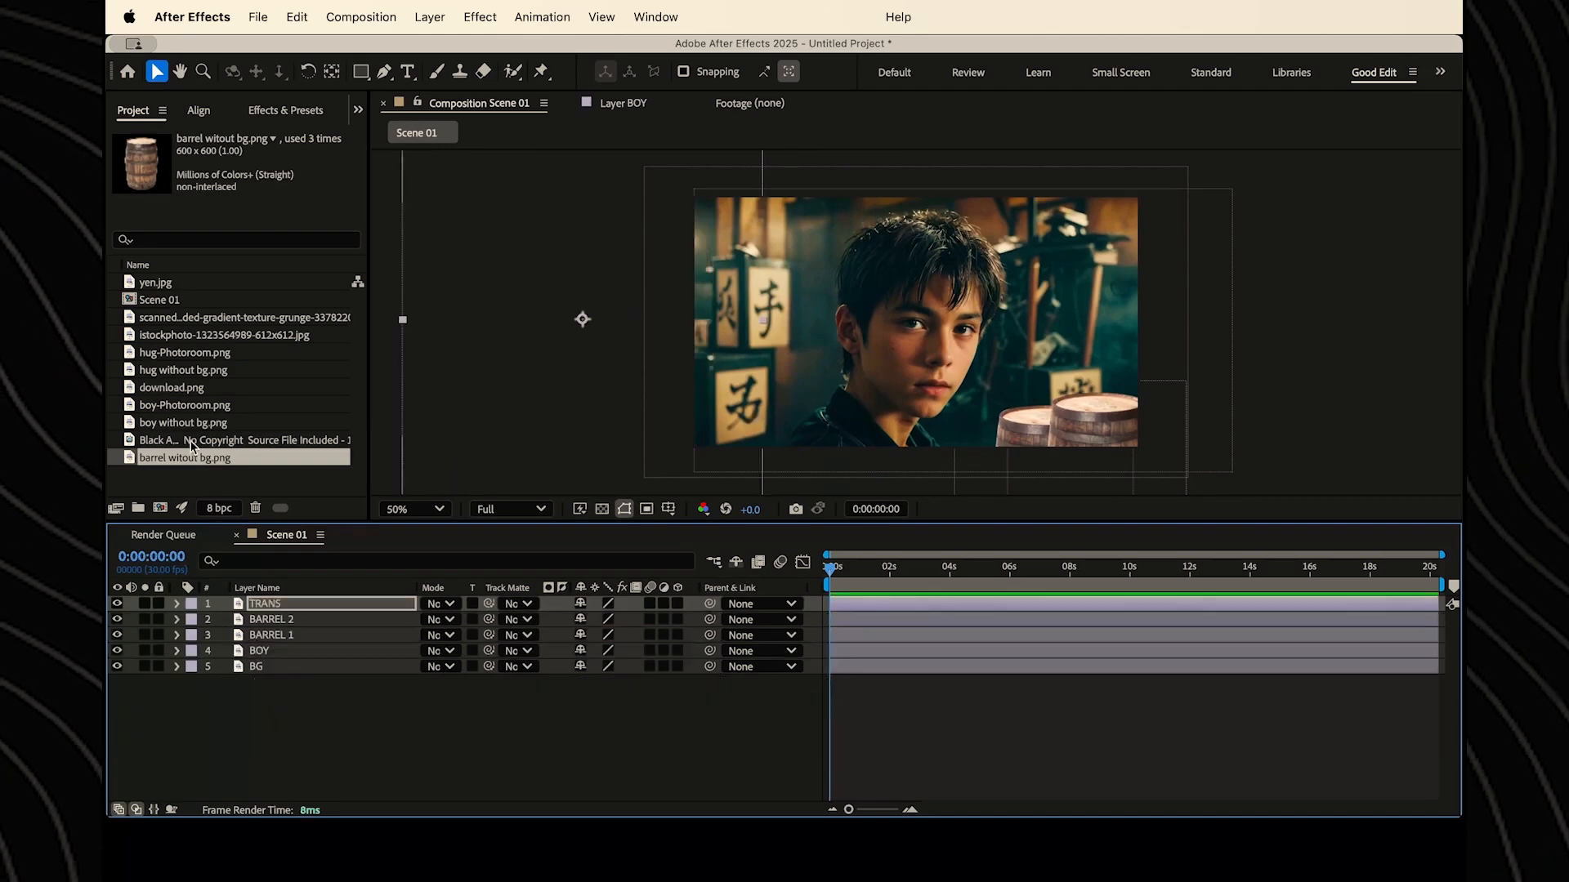
# - Add the black analogue clock green-screen video to Scene 01 between the BOY and BG layers
pyautogui.doubleClick(161, 485)
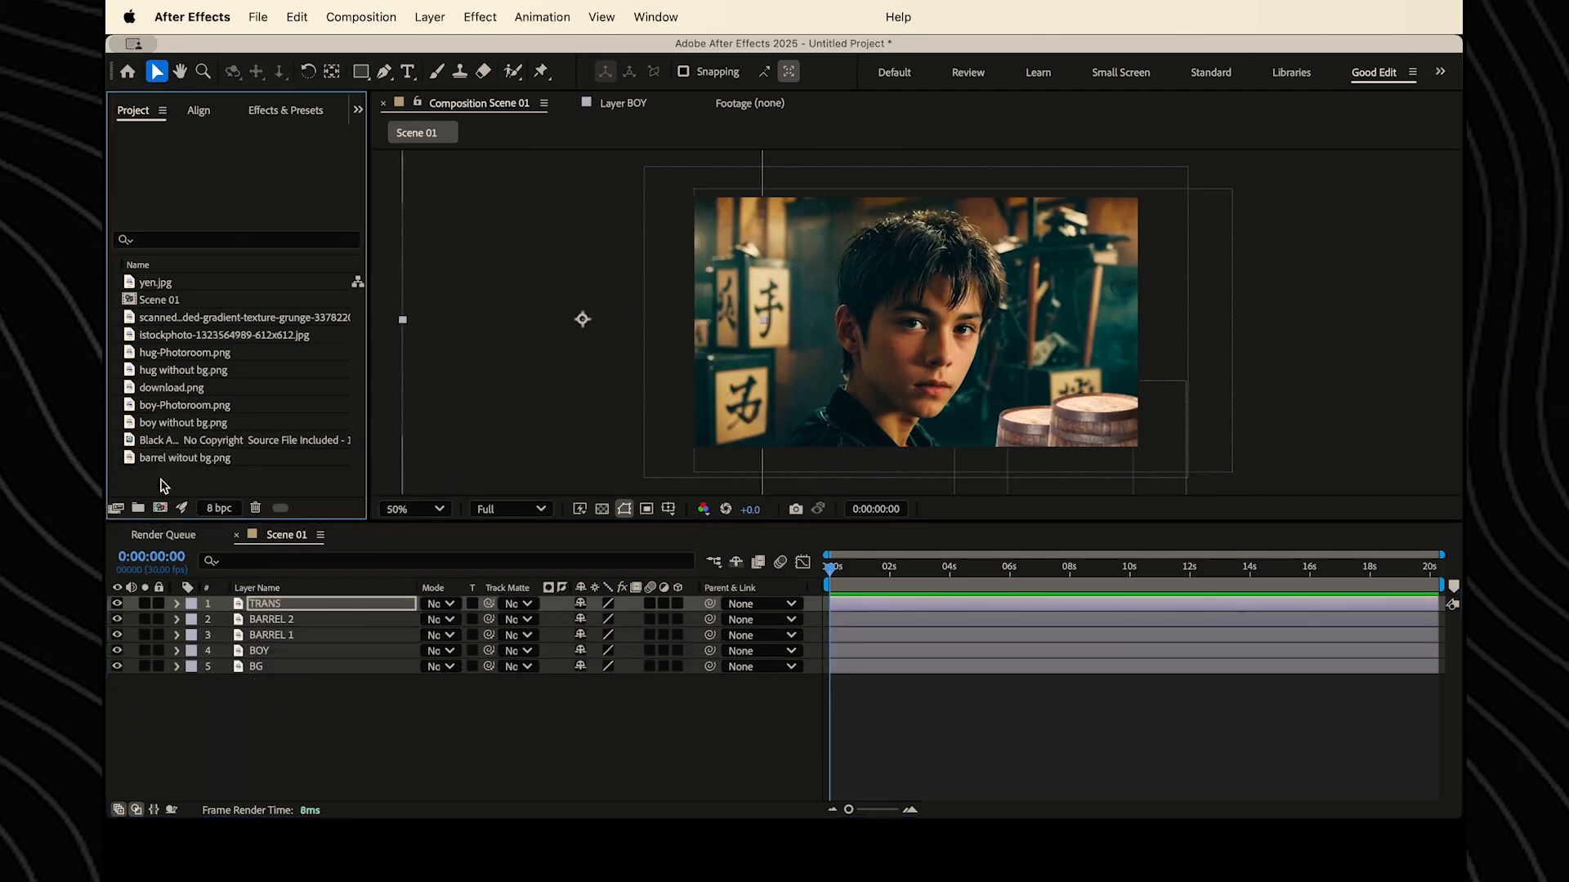
pyautogui.click(614, 249)
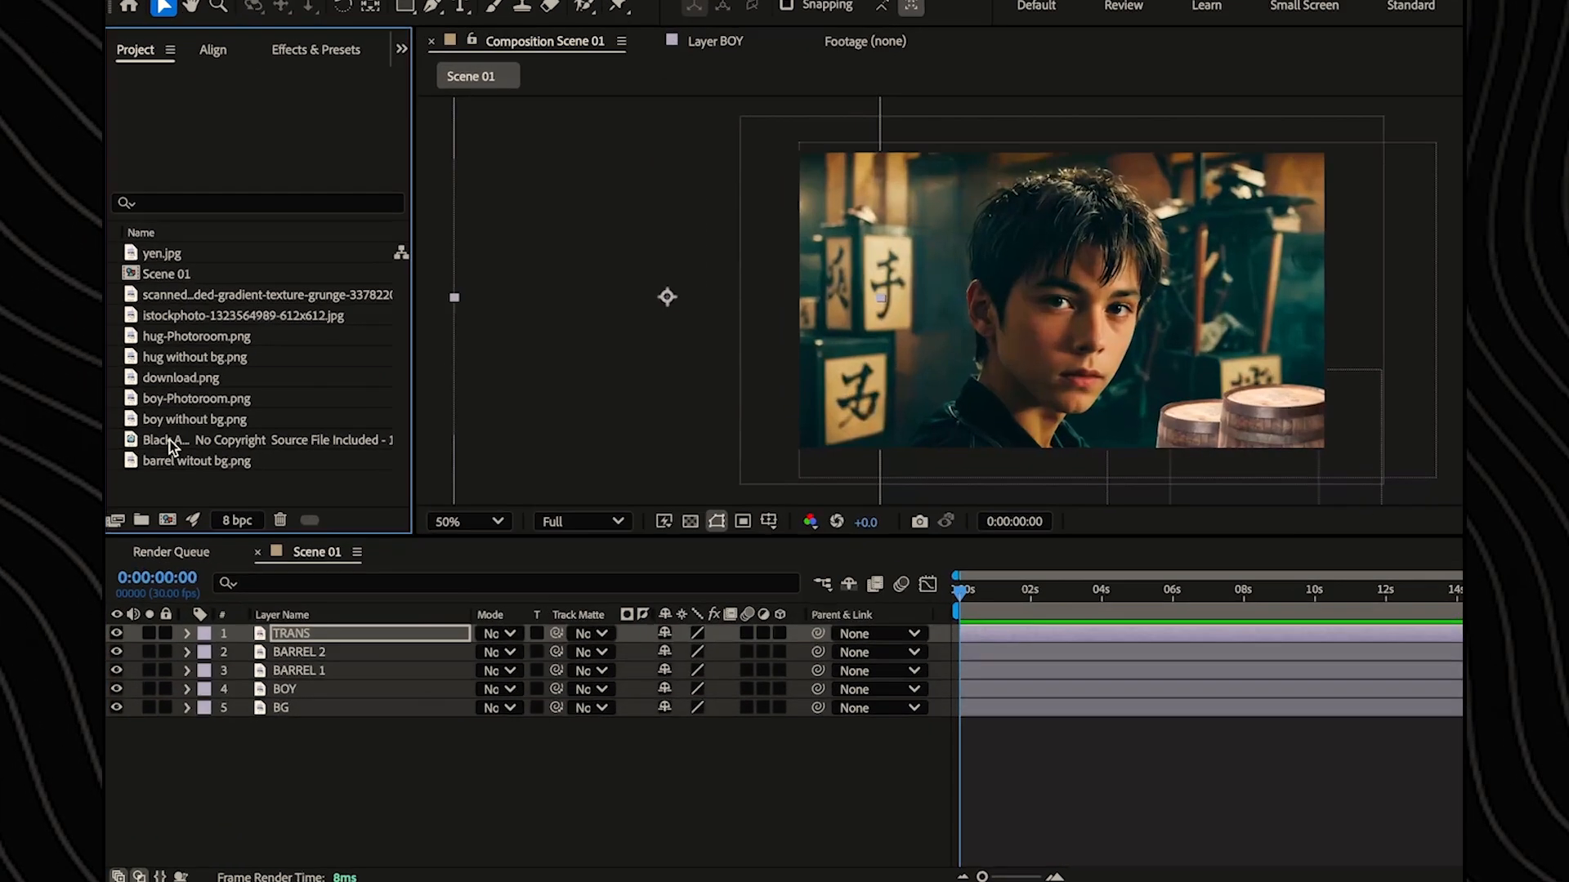
pyautogui.click(184, 443)
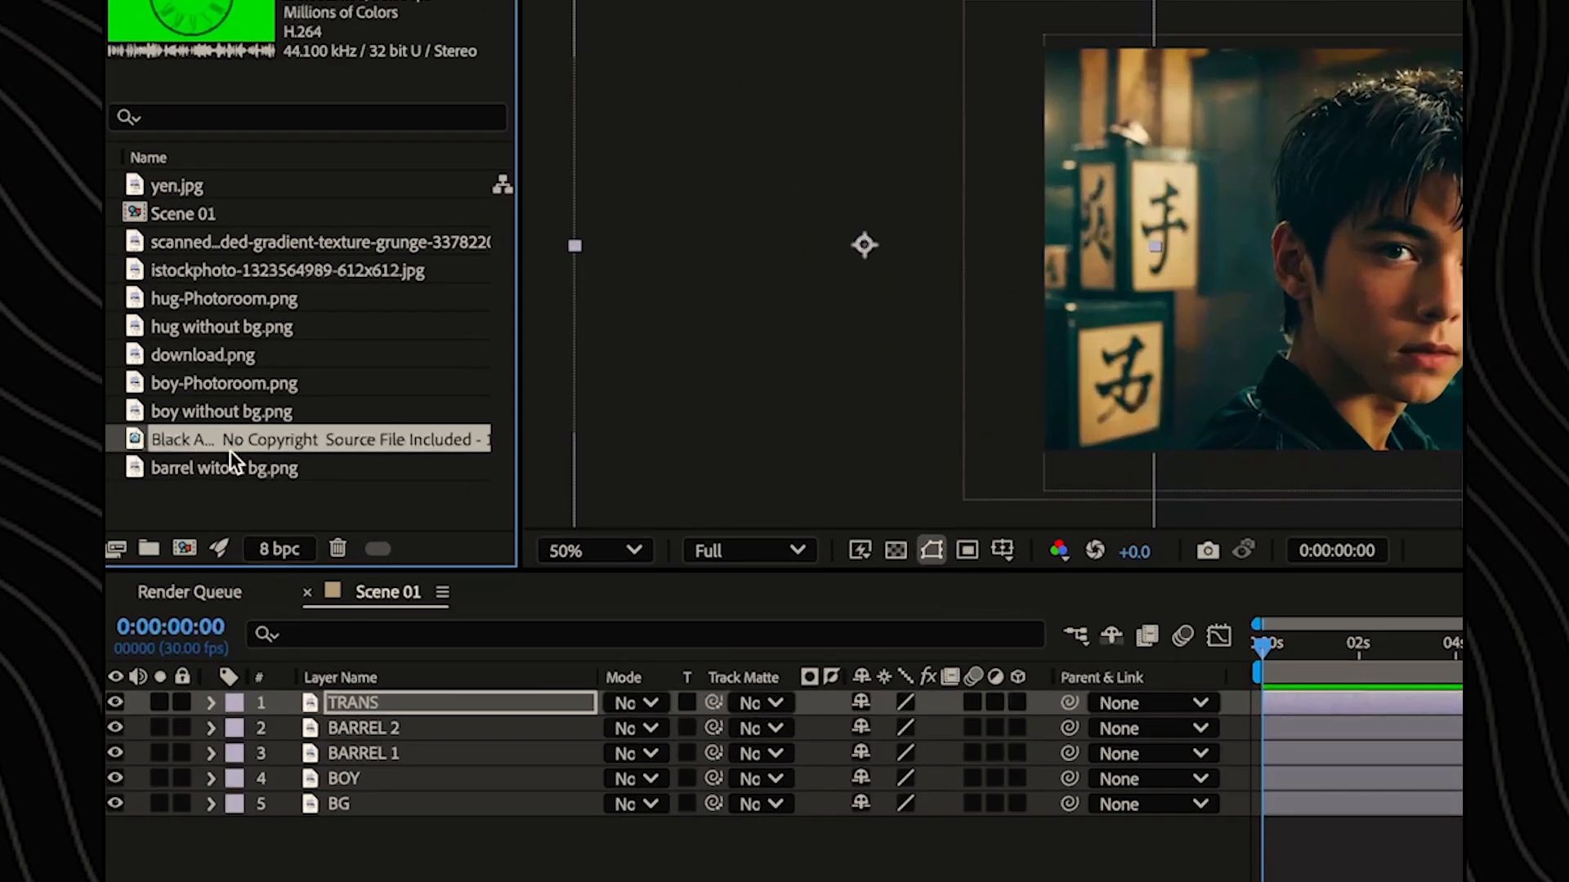
pyautogui.moveTo(262, 441); pyautogui.dragTo(361, 773)
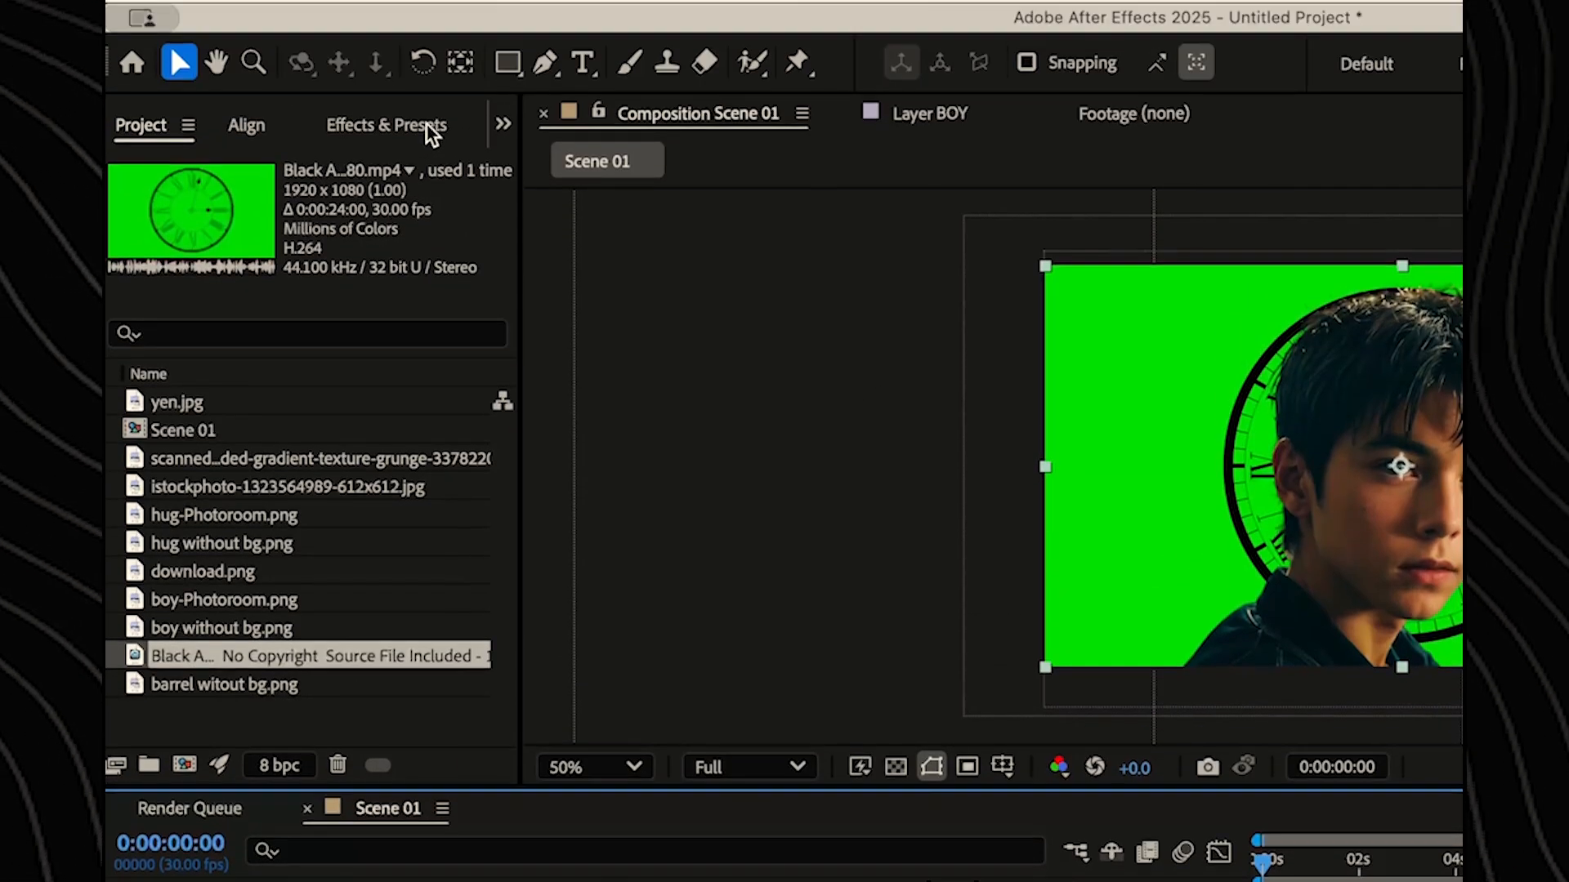
# - Key out the clock video's green background with Keylight (1.2), sampling the green as Screen Colour, and adjust the clock's scale slightly
pyautogui.click(420, 125)
pyautogui.click(274, 170)
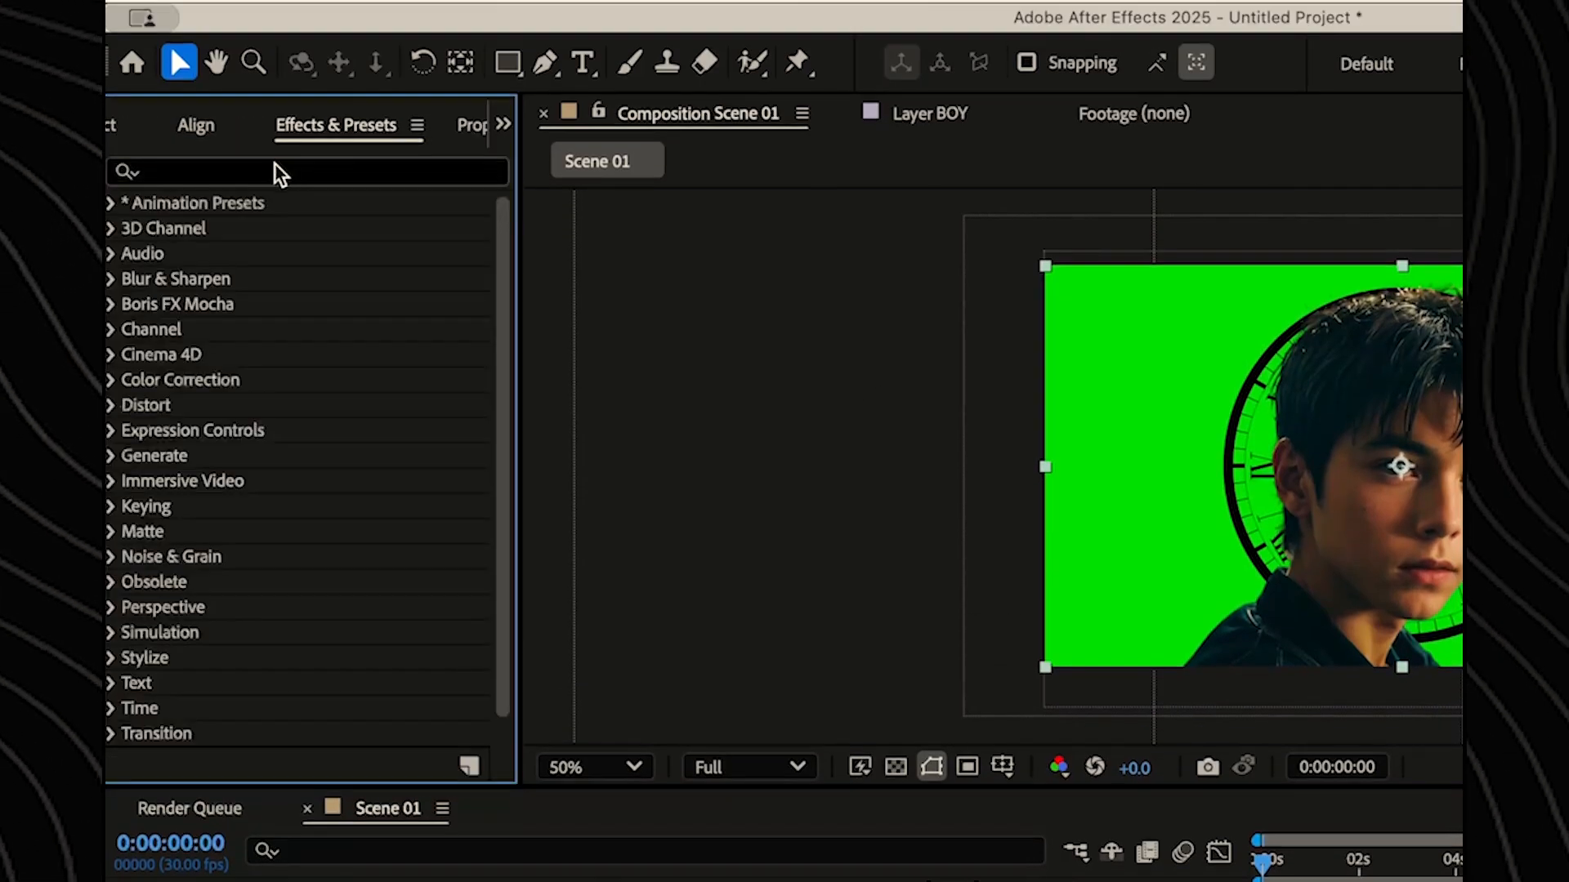
pyautogui.write('key')
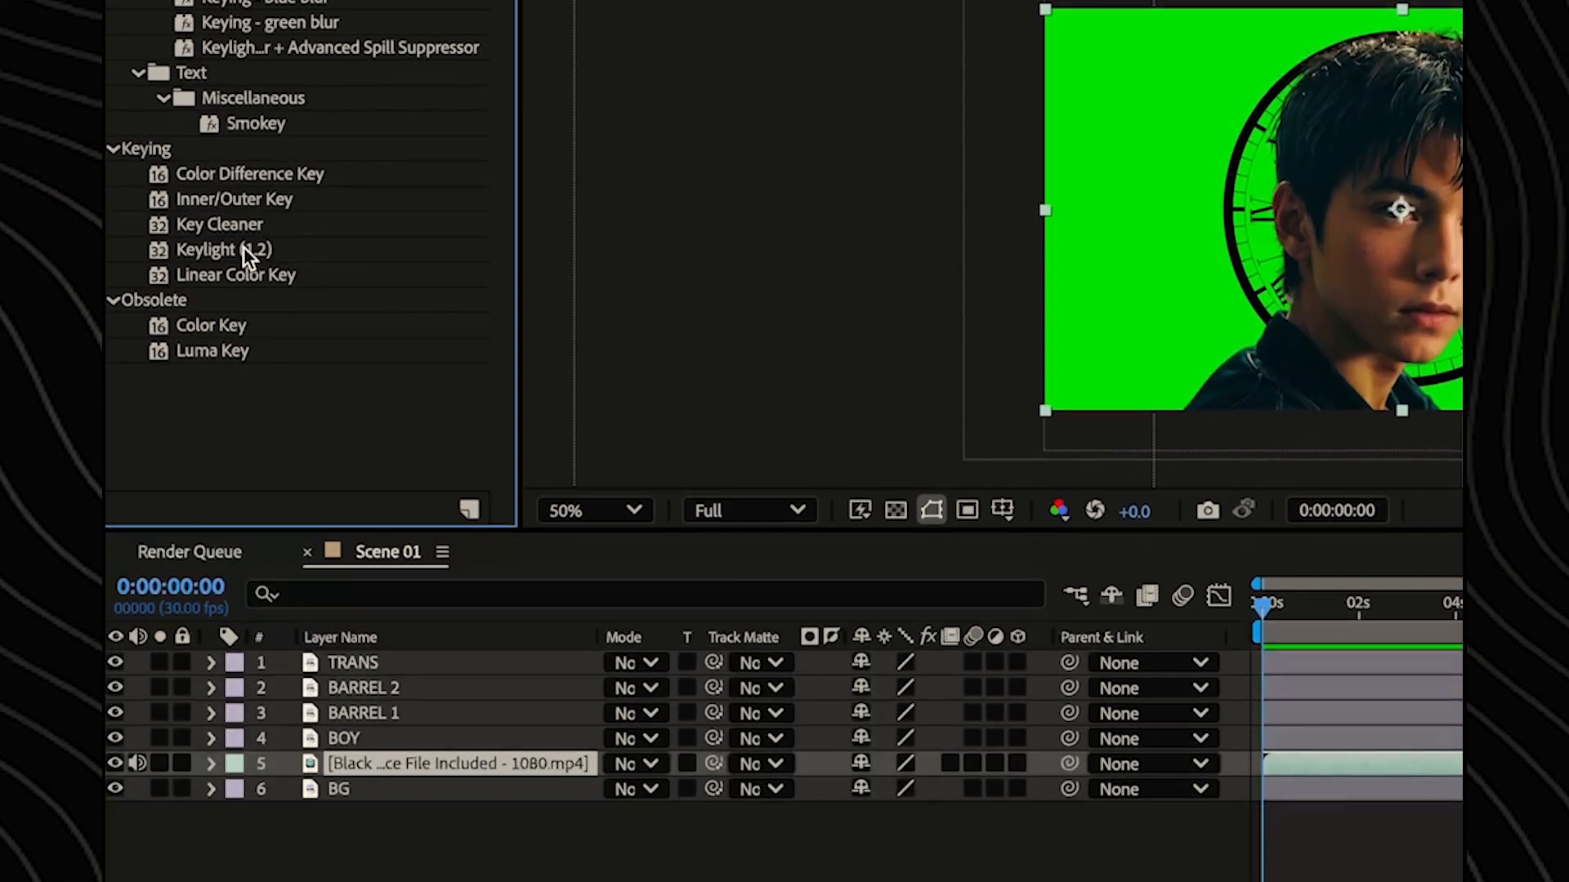
pyautogui.moveTo(243, 246); pyautogui.dragTo(356, 764)
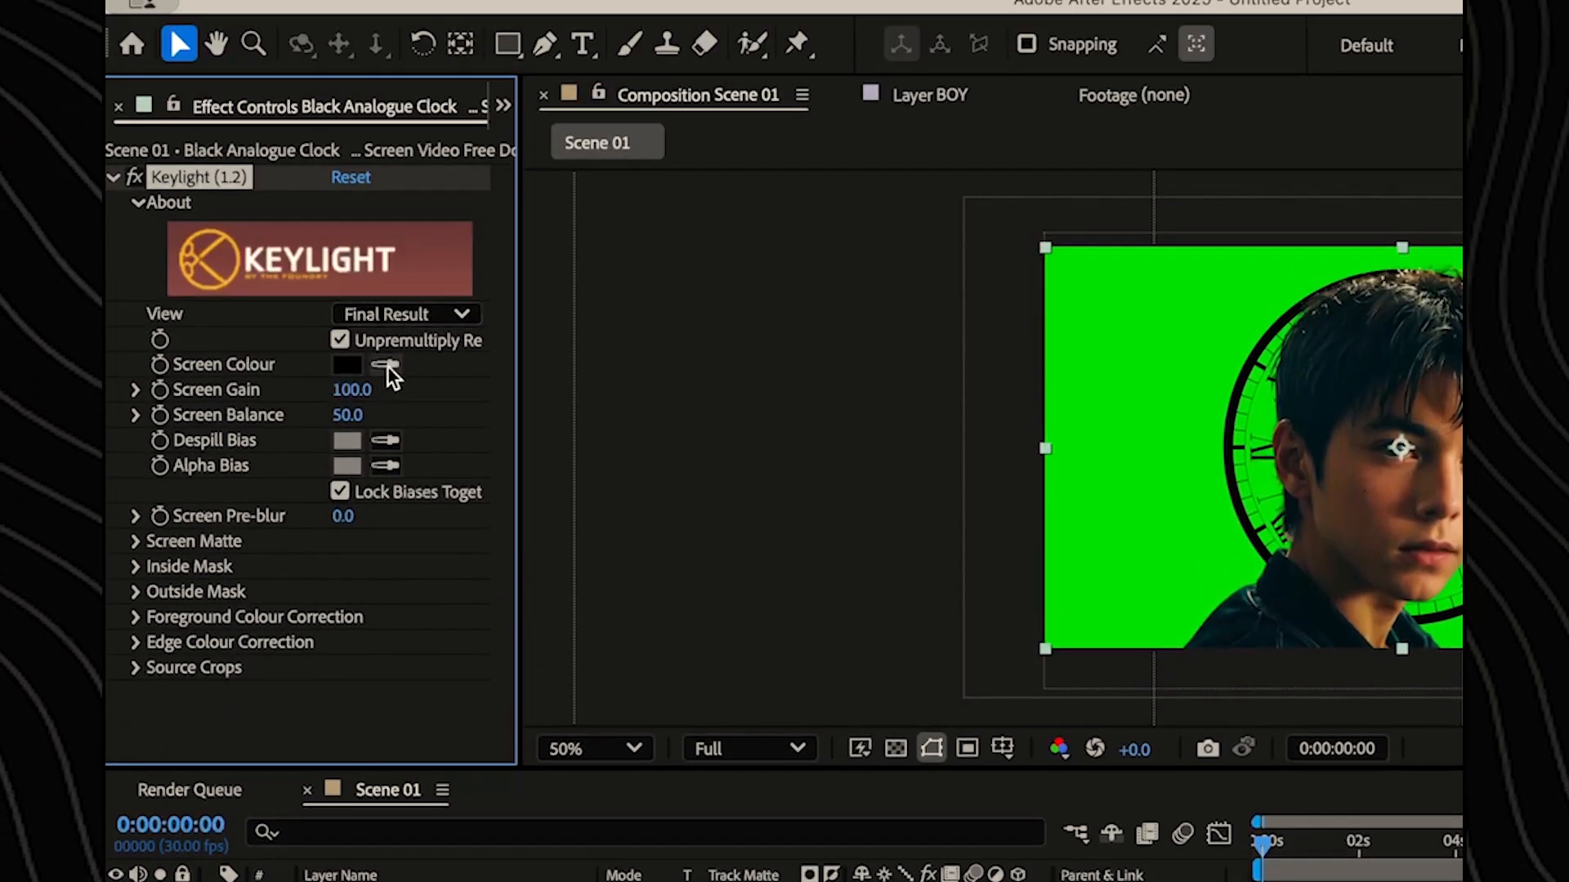
pyautogui.click(389, 364)
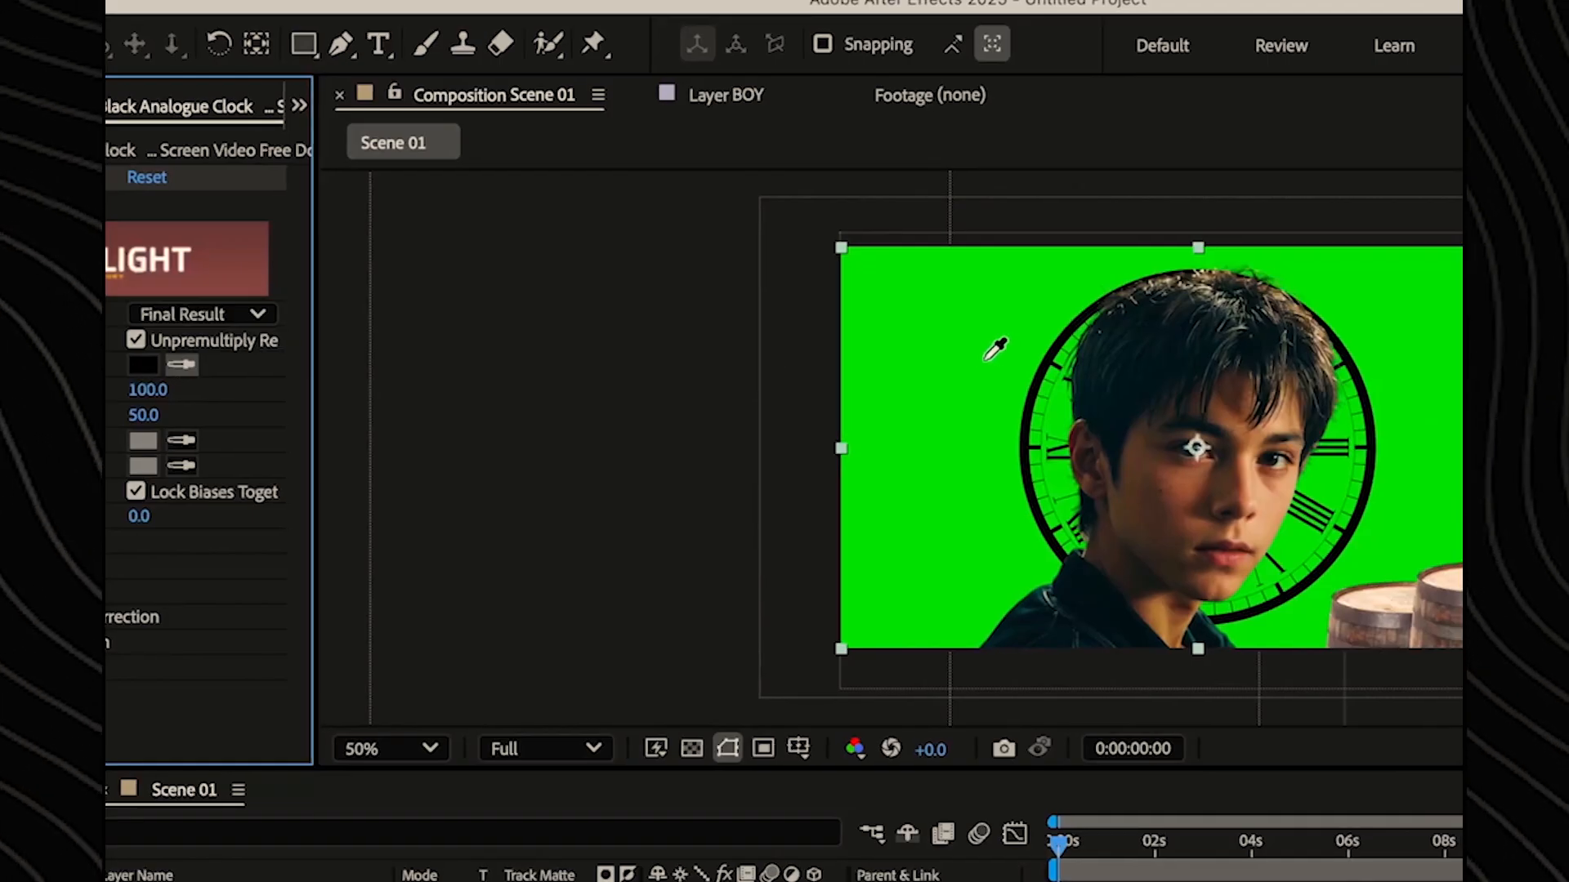
pyautogui.click(986, 359)
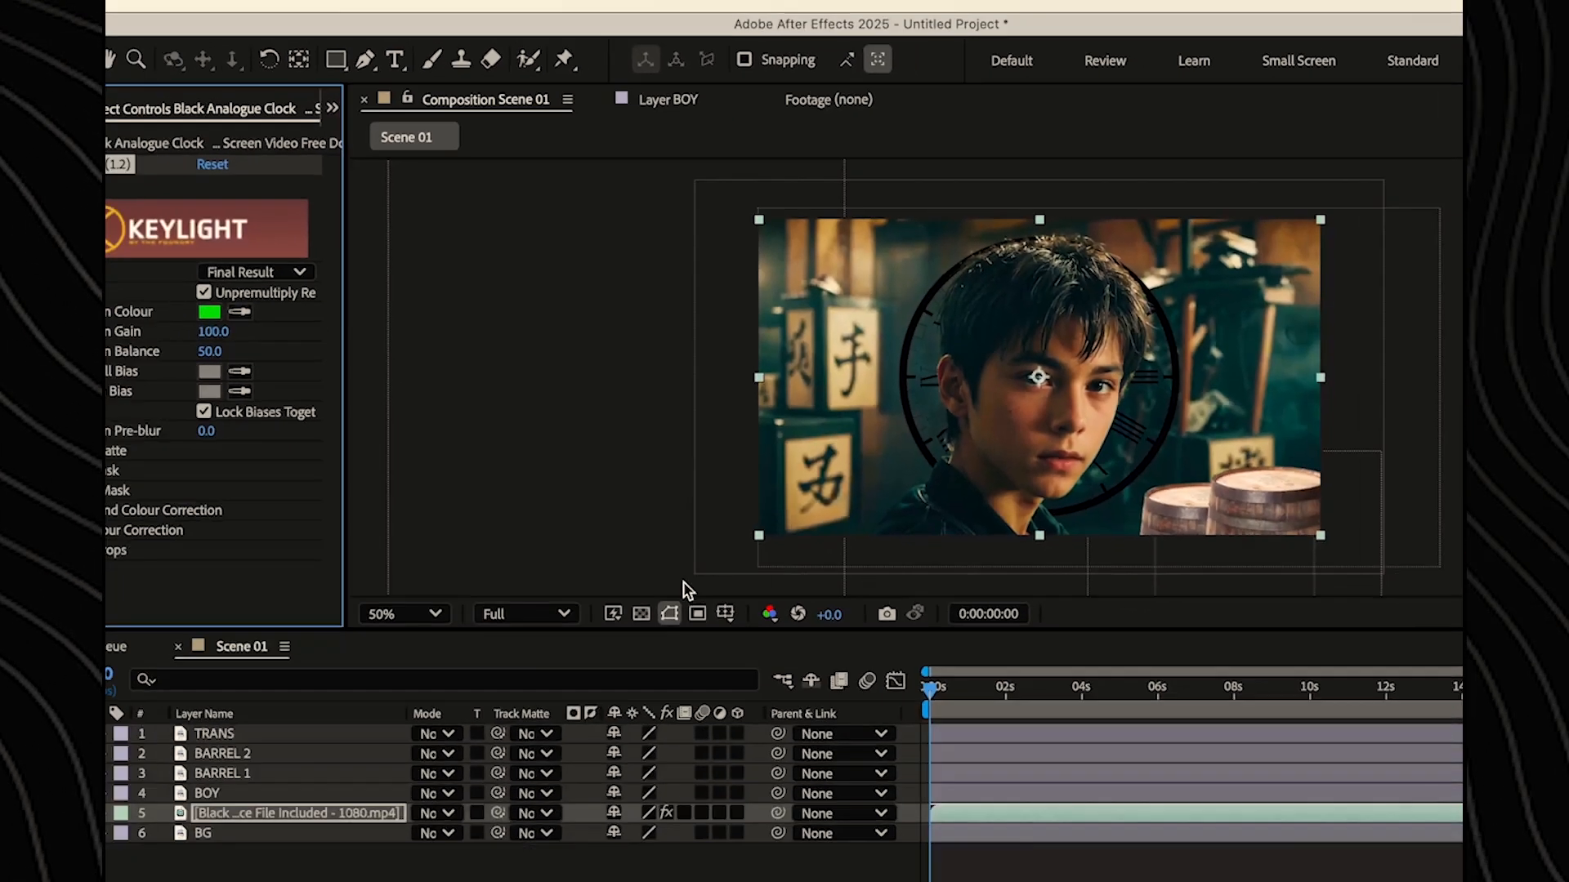
pyautogui.press('s')
pyautogui.moveTo(602, 683); pyautogui.dragTo(609, 683)
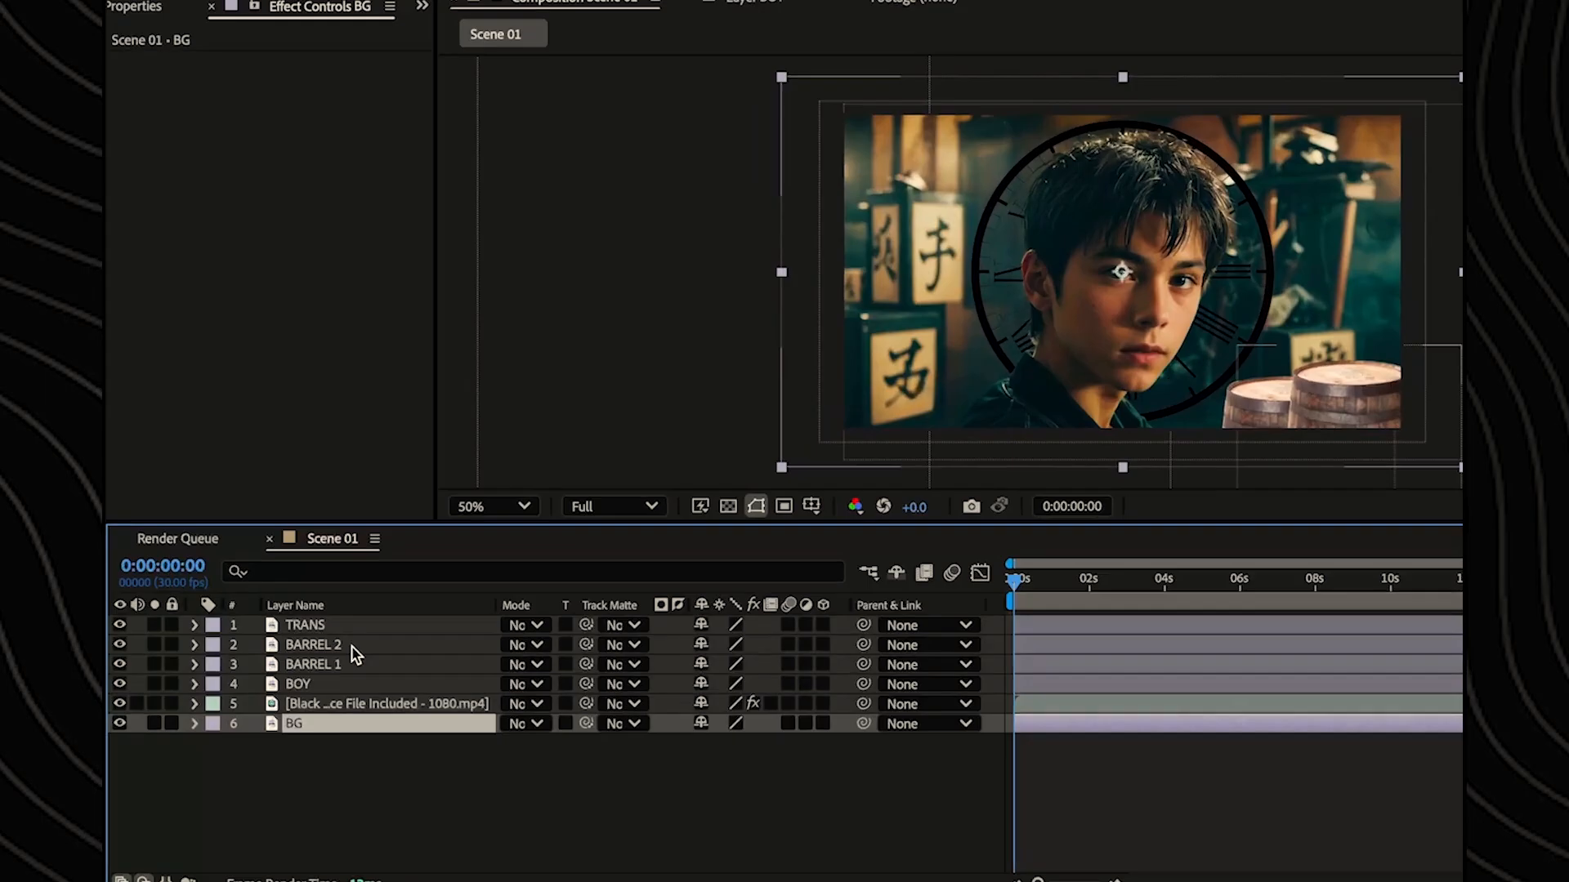
# - Convert all six layers to 3D and show the composition in 2 Views, with the custom view switched to Top
pyautogui.keyDown('shift'); pyautogui.click(352, 634); pyautogui.keyUp('shift')
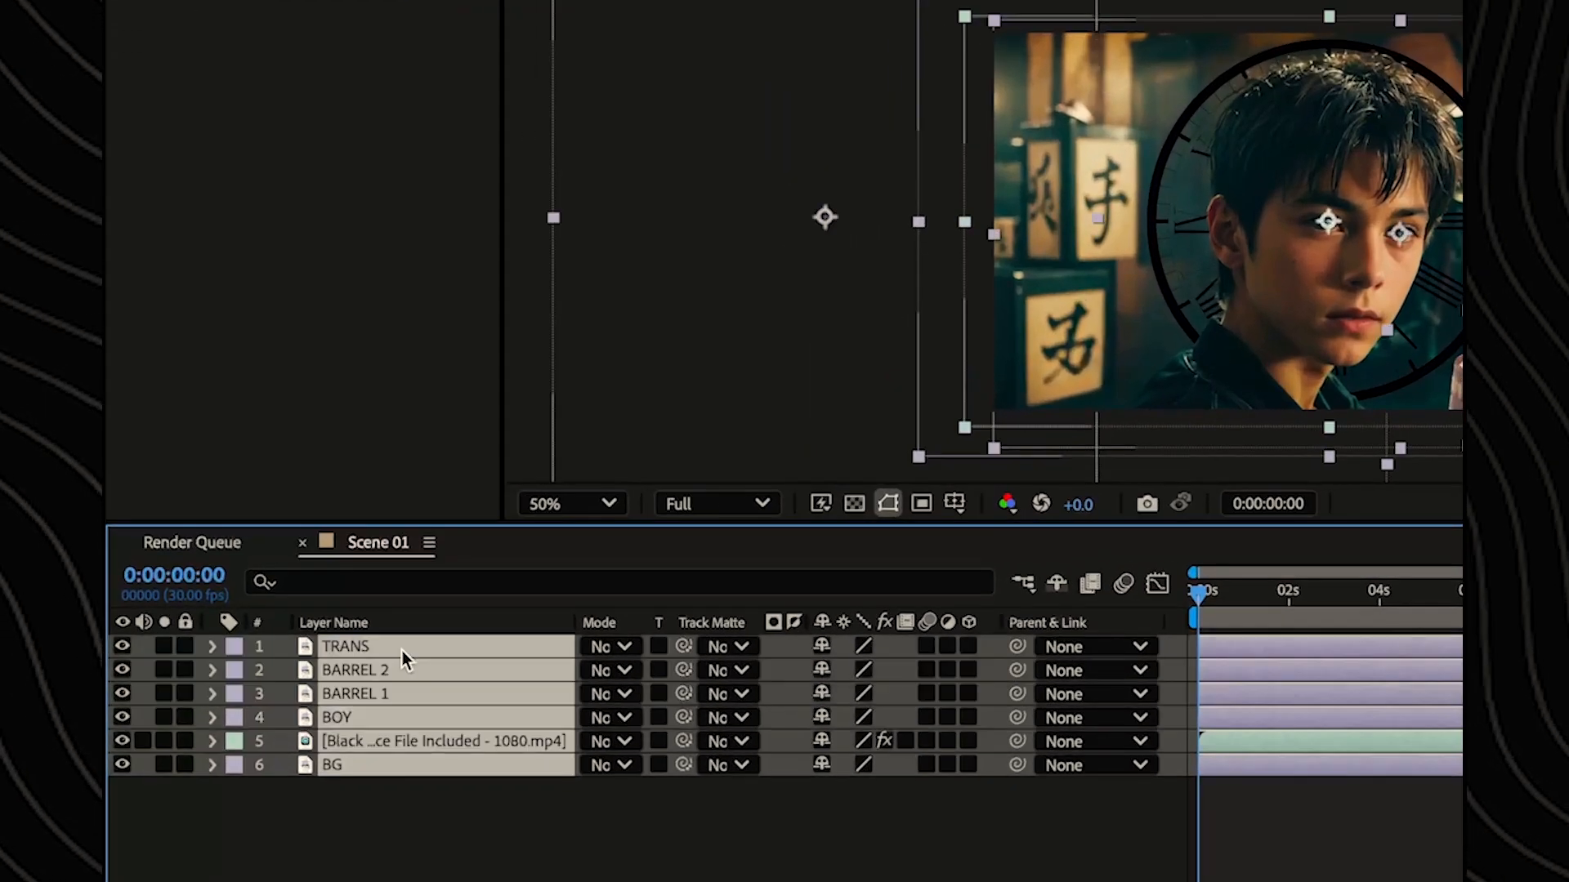
pyautogui.click(968, 647)
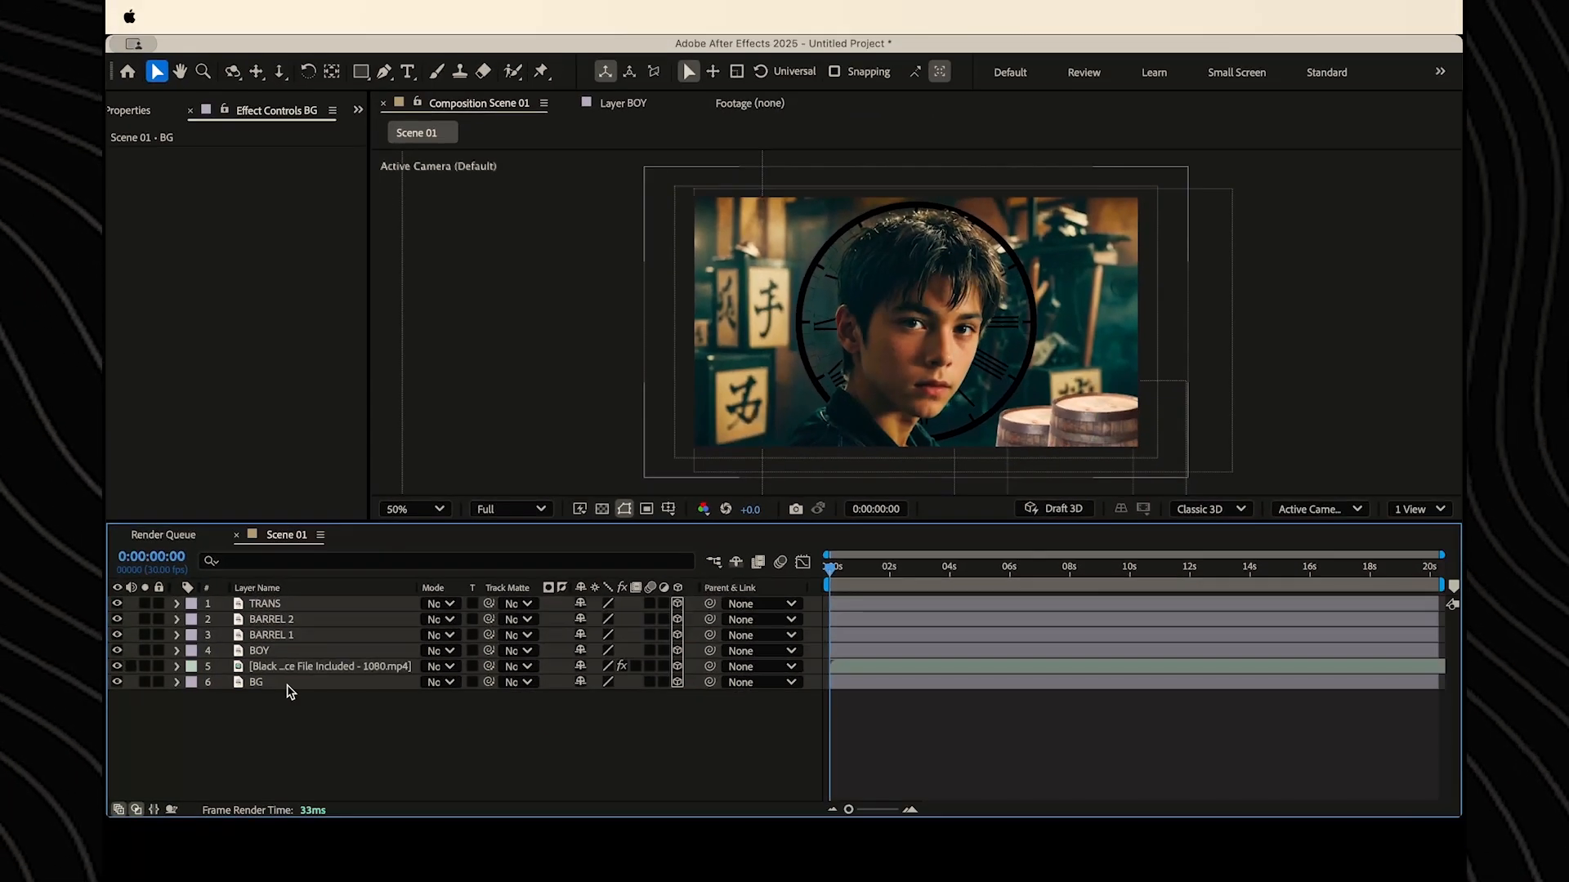
pyautogui.click(1440, 509)
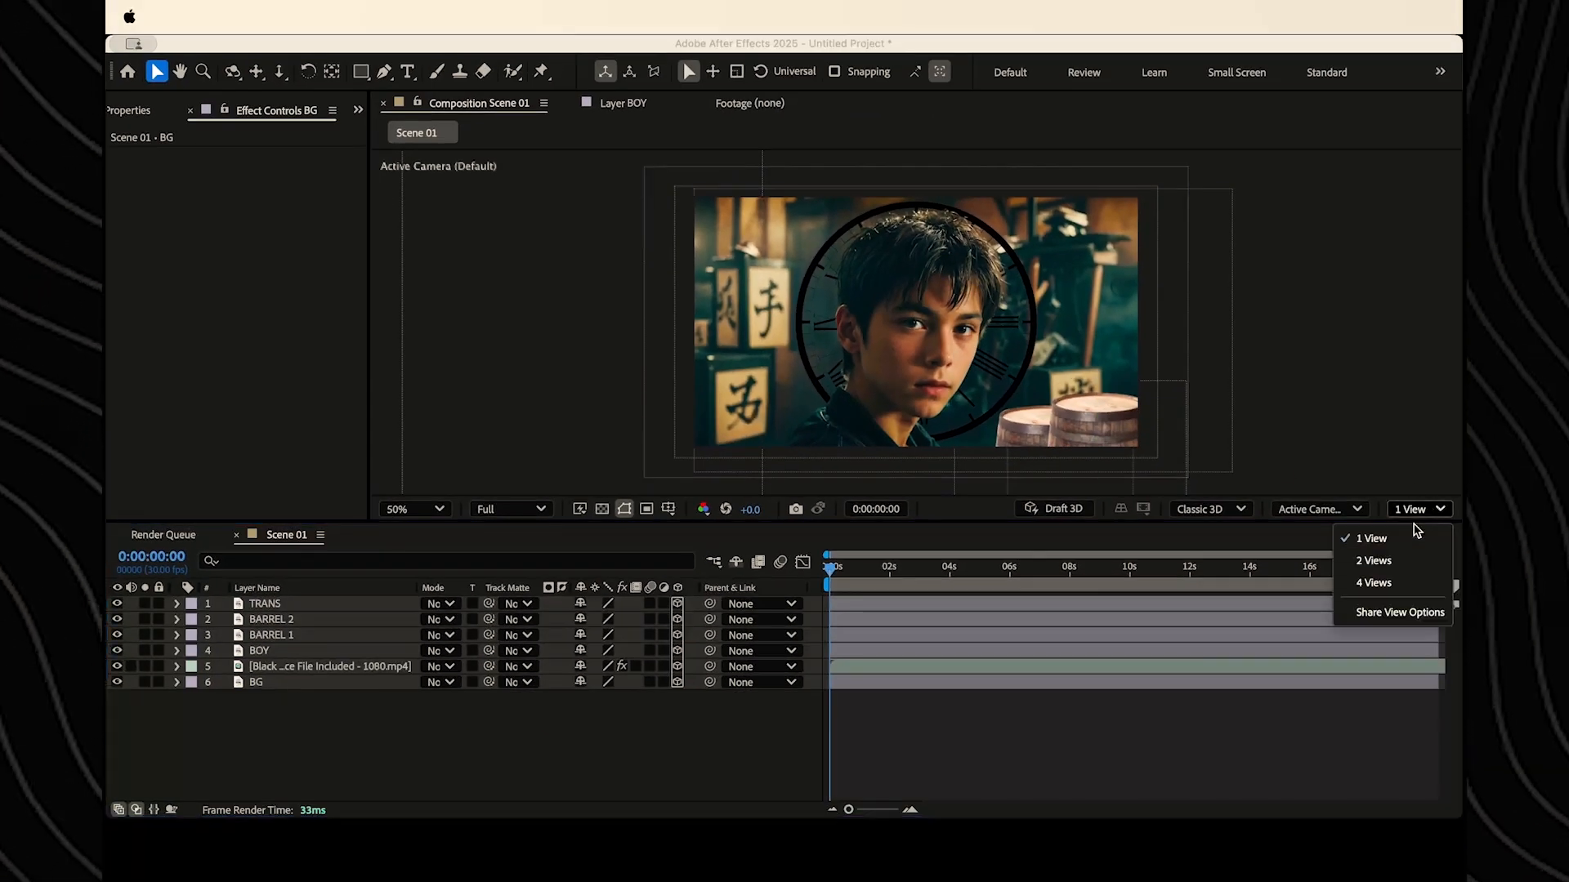
pyautogui.click(1378, 562)
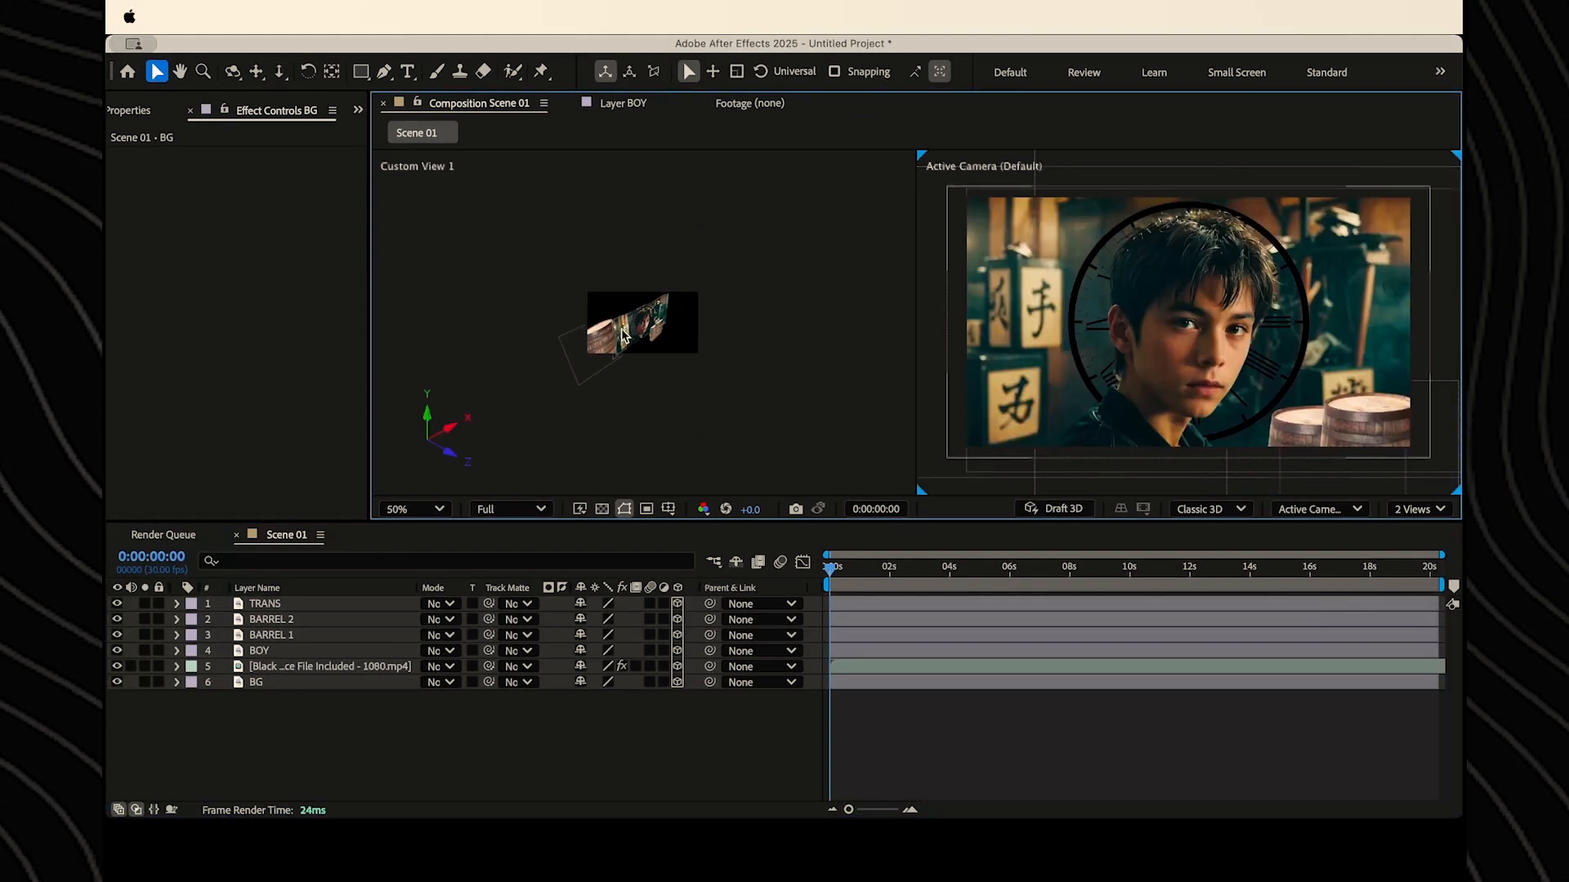
pyautogui.scroll(5, 678, 353)
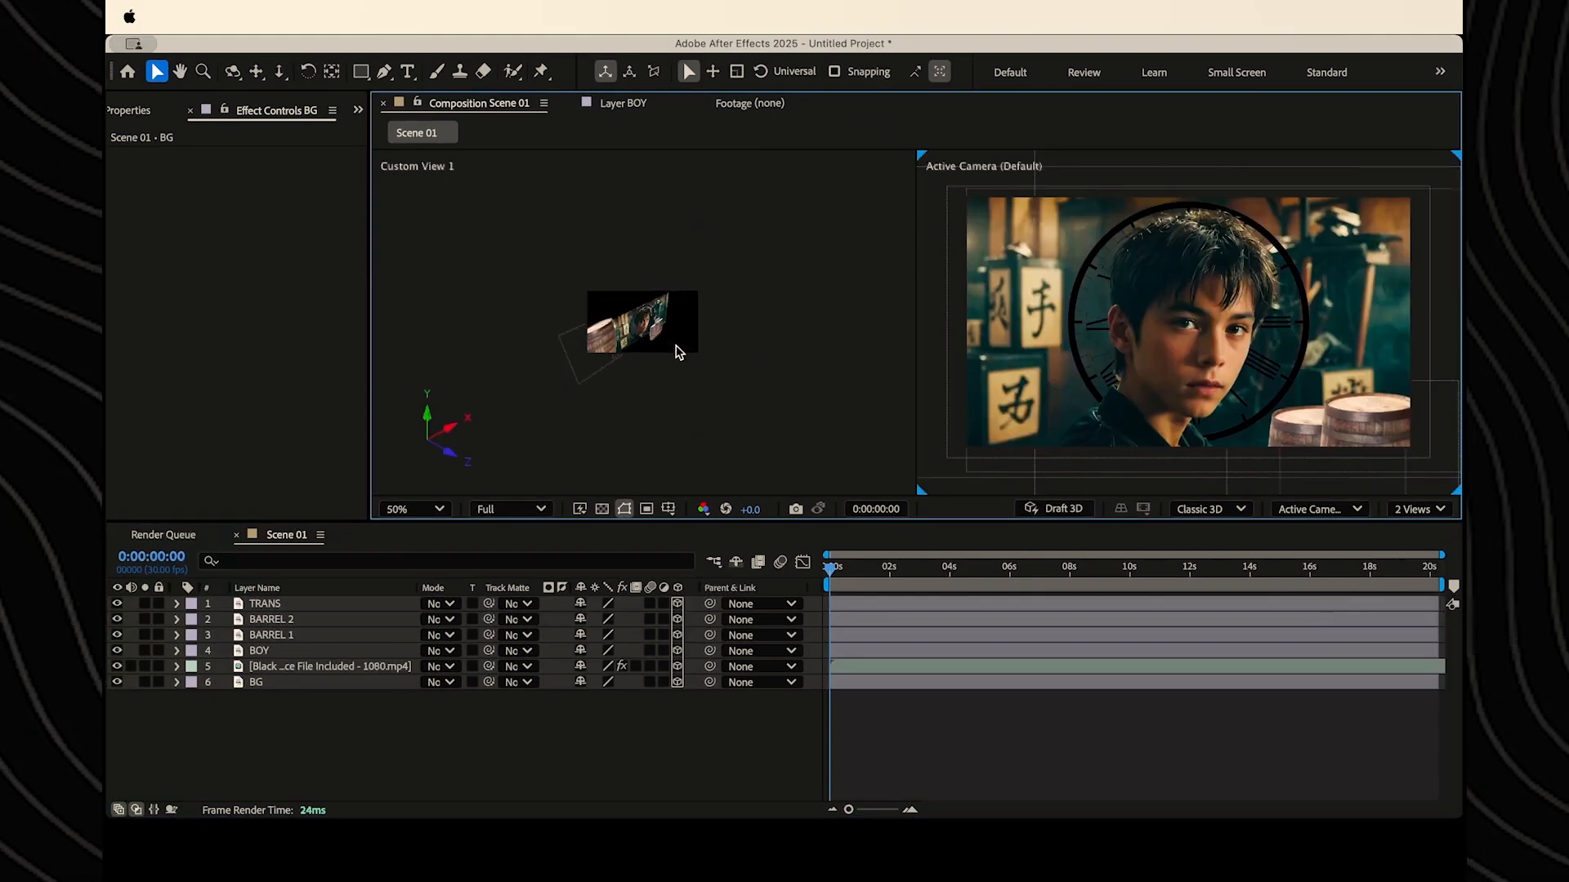
pyautogui.click(1310, 509)
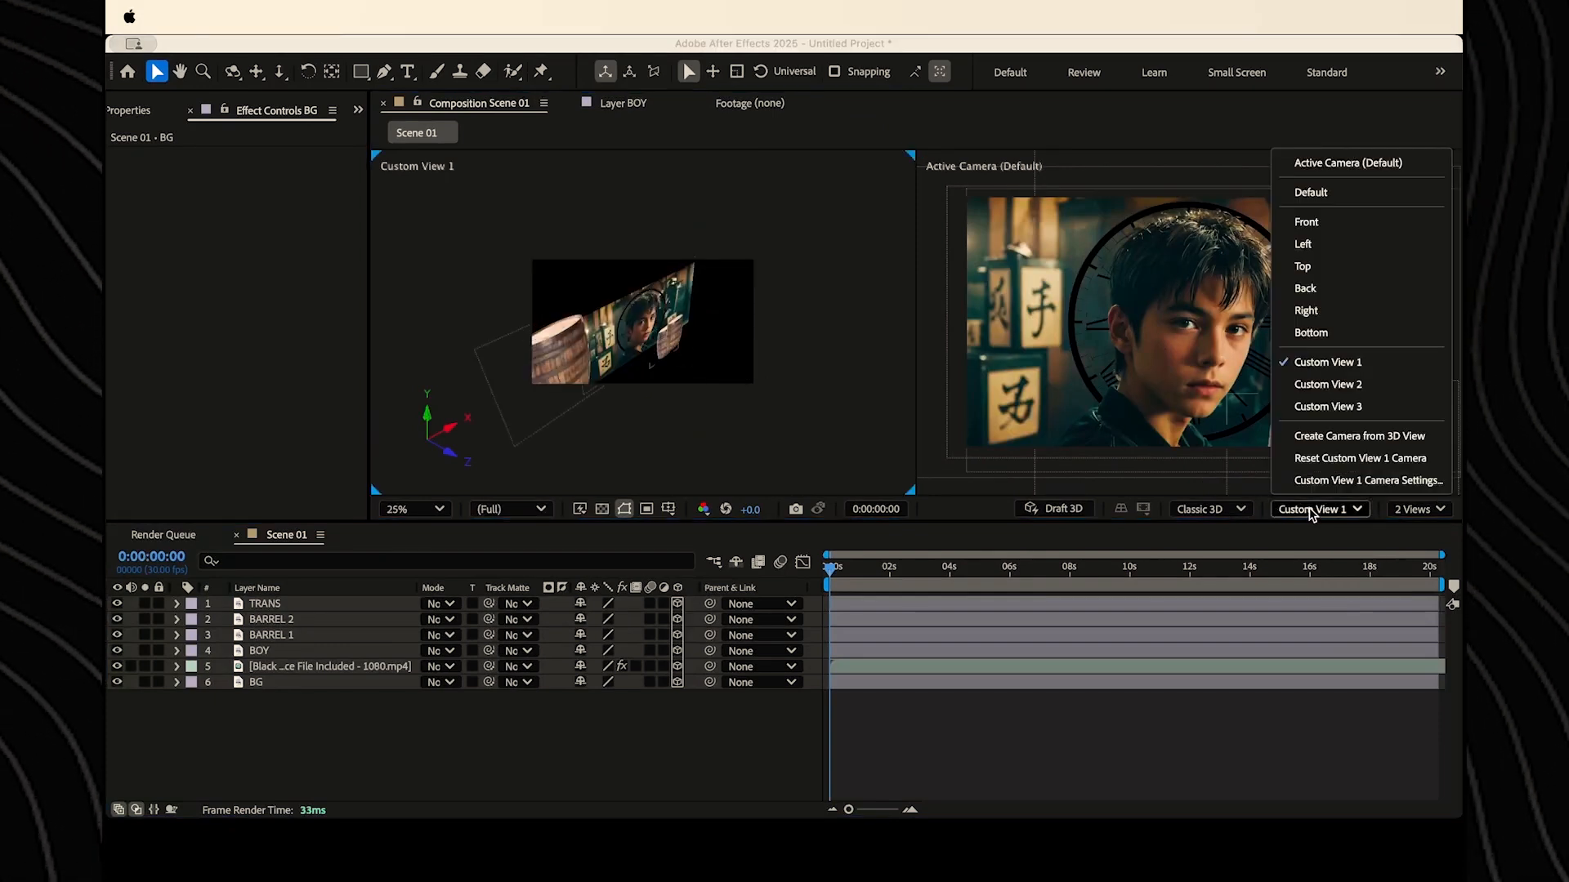
pyautogui.click(1309, 267)
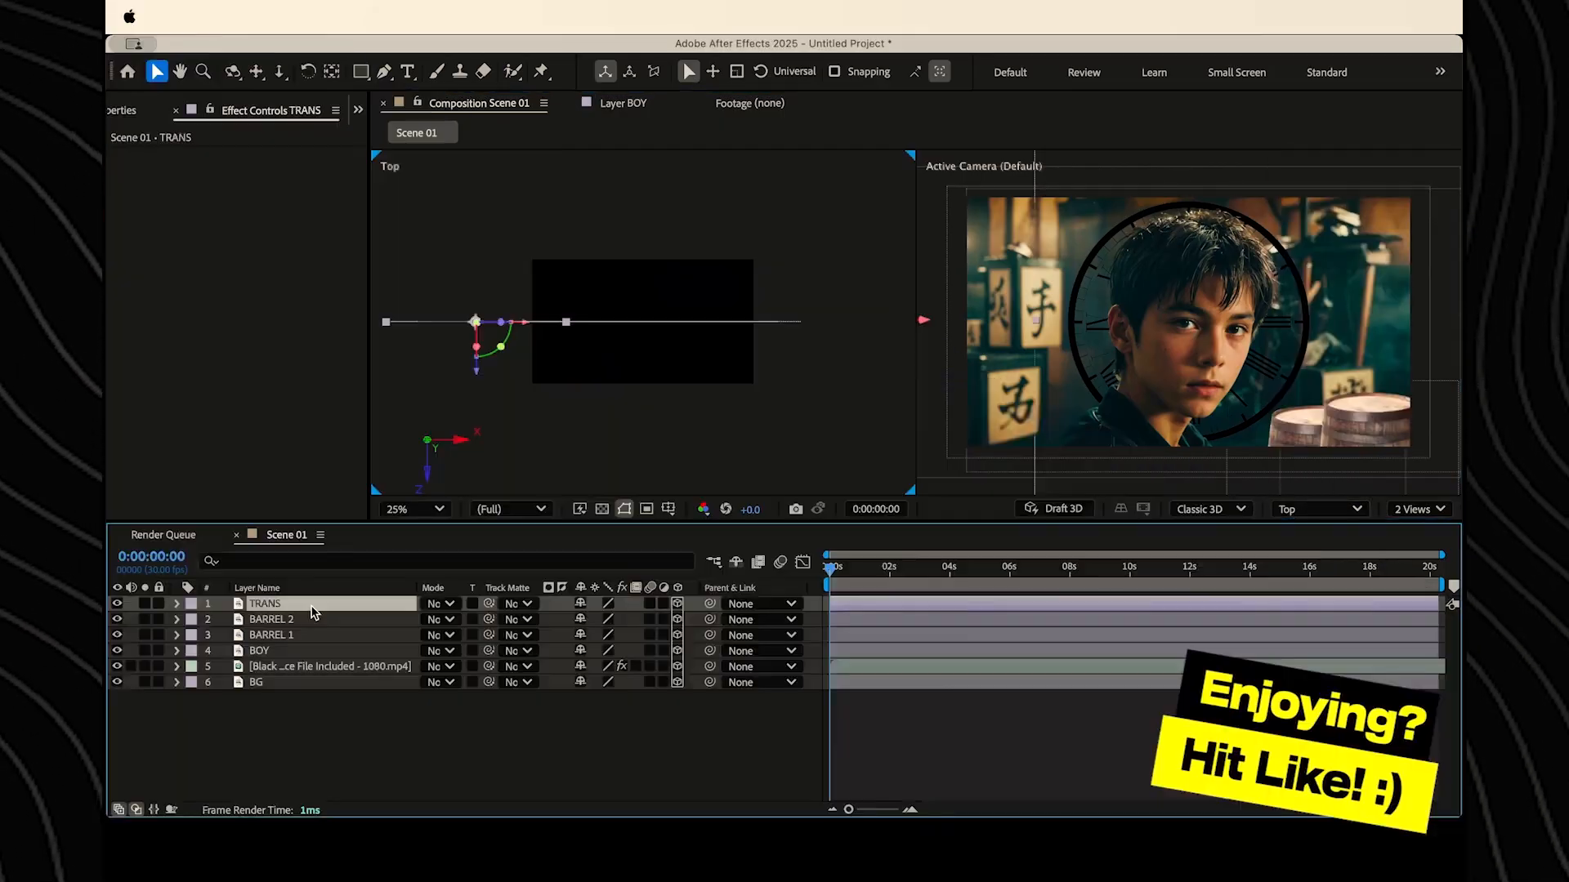
# - Change the TRANS layer's label colour to yellow to distinguish it from the other layers
pyautogui.click(310, 621)
pyautogui.click(315, 635)
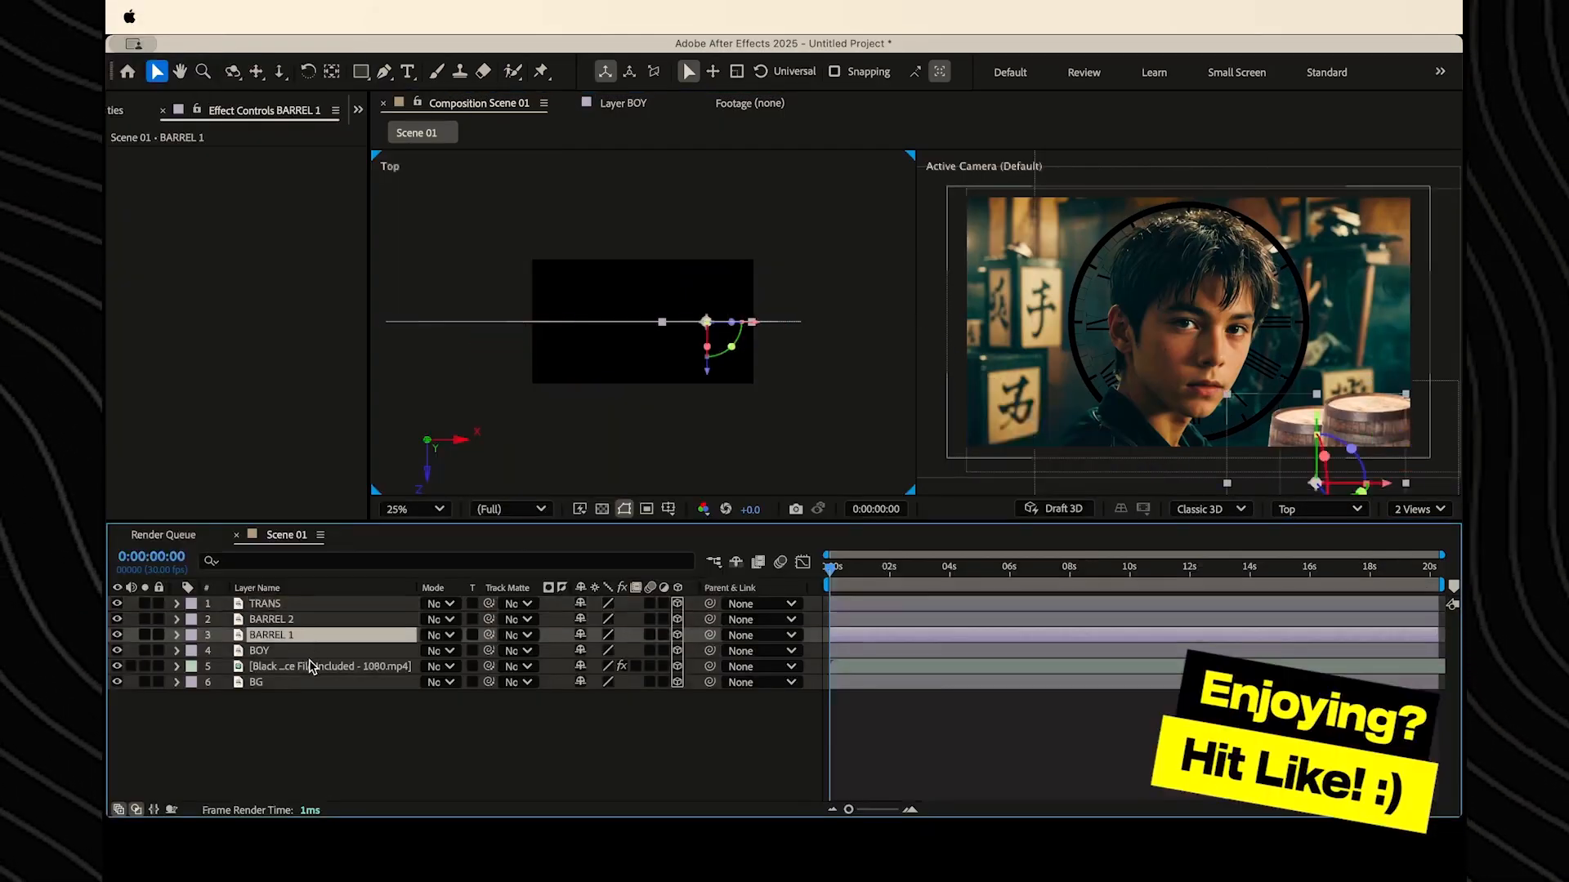
pyautogui.click(318, 666)
pyautogui.click(277, 619)
pyautogui.click(241, 605)
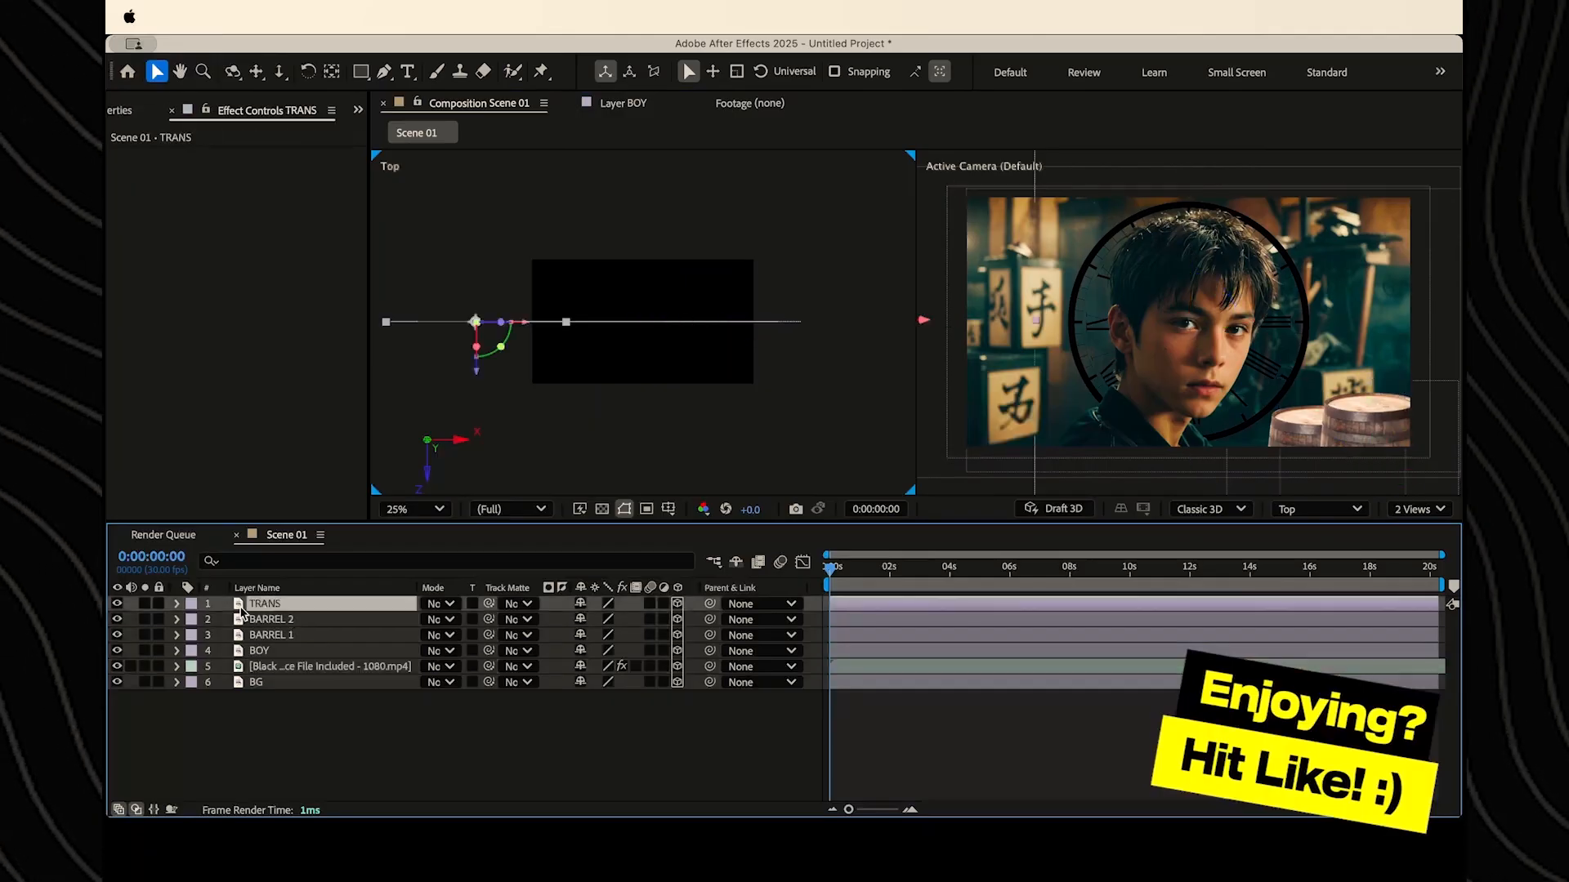
pyautogui.click(192, 604)
pyautogui.click(222, 499)
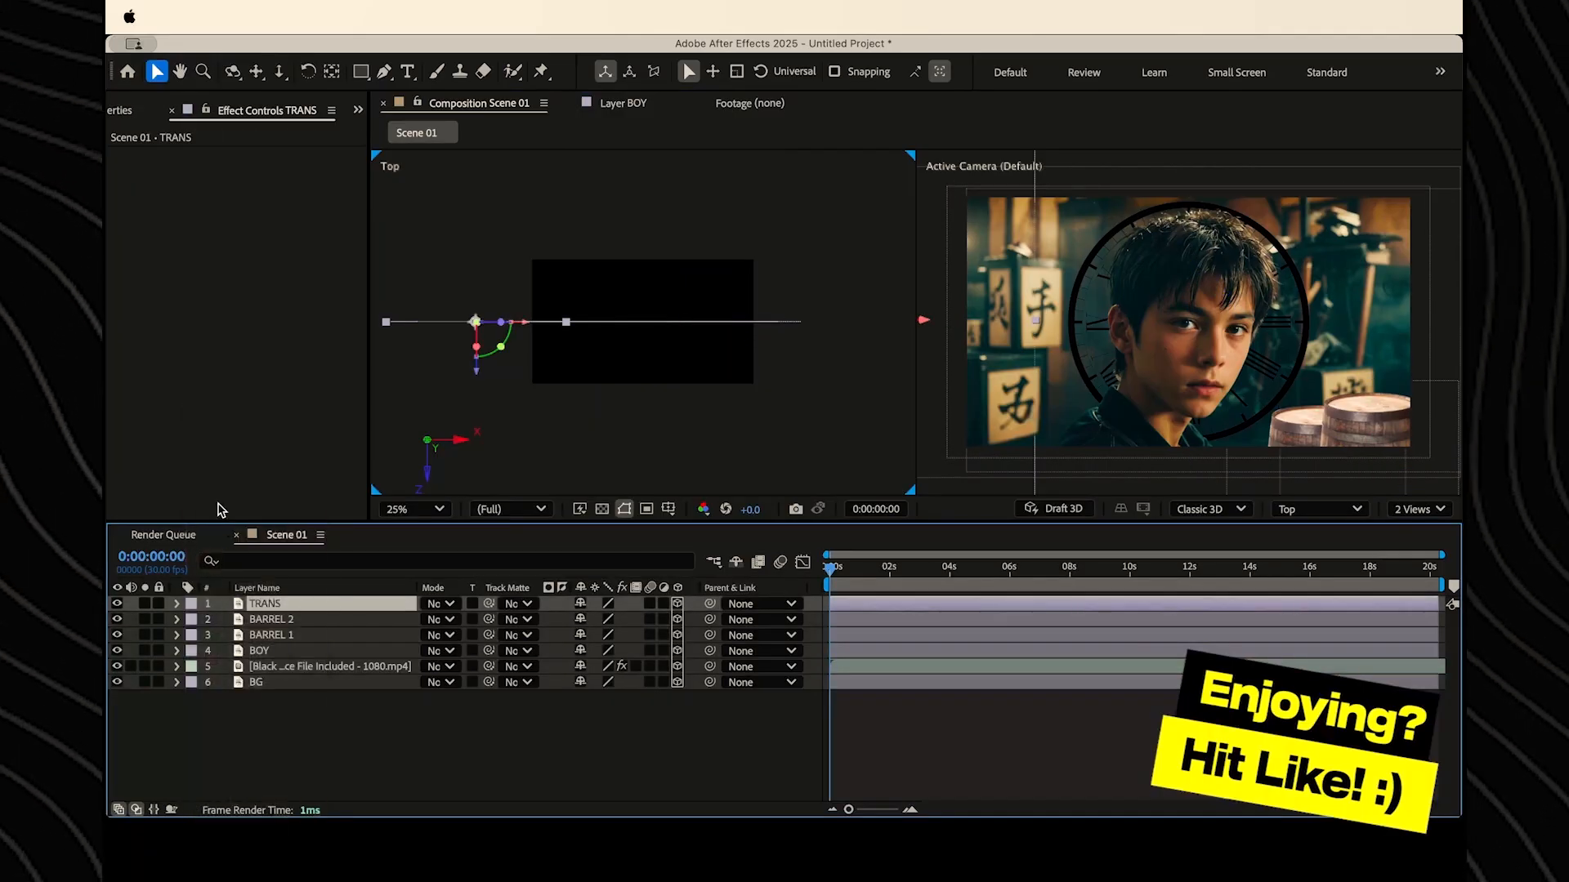
pyautogui.click(320, 707)
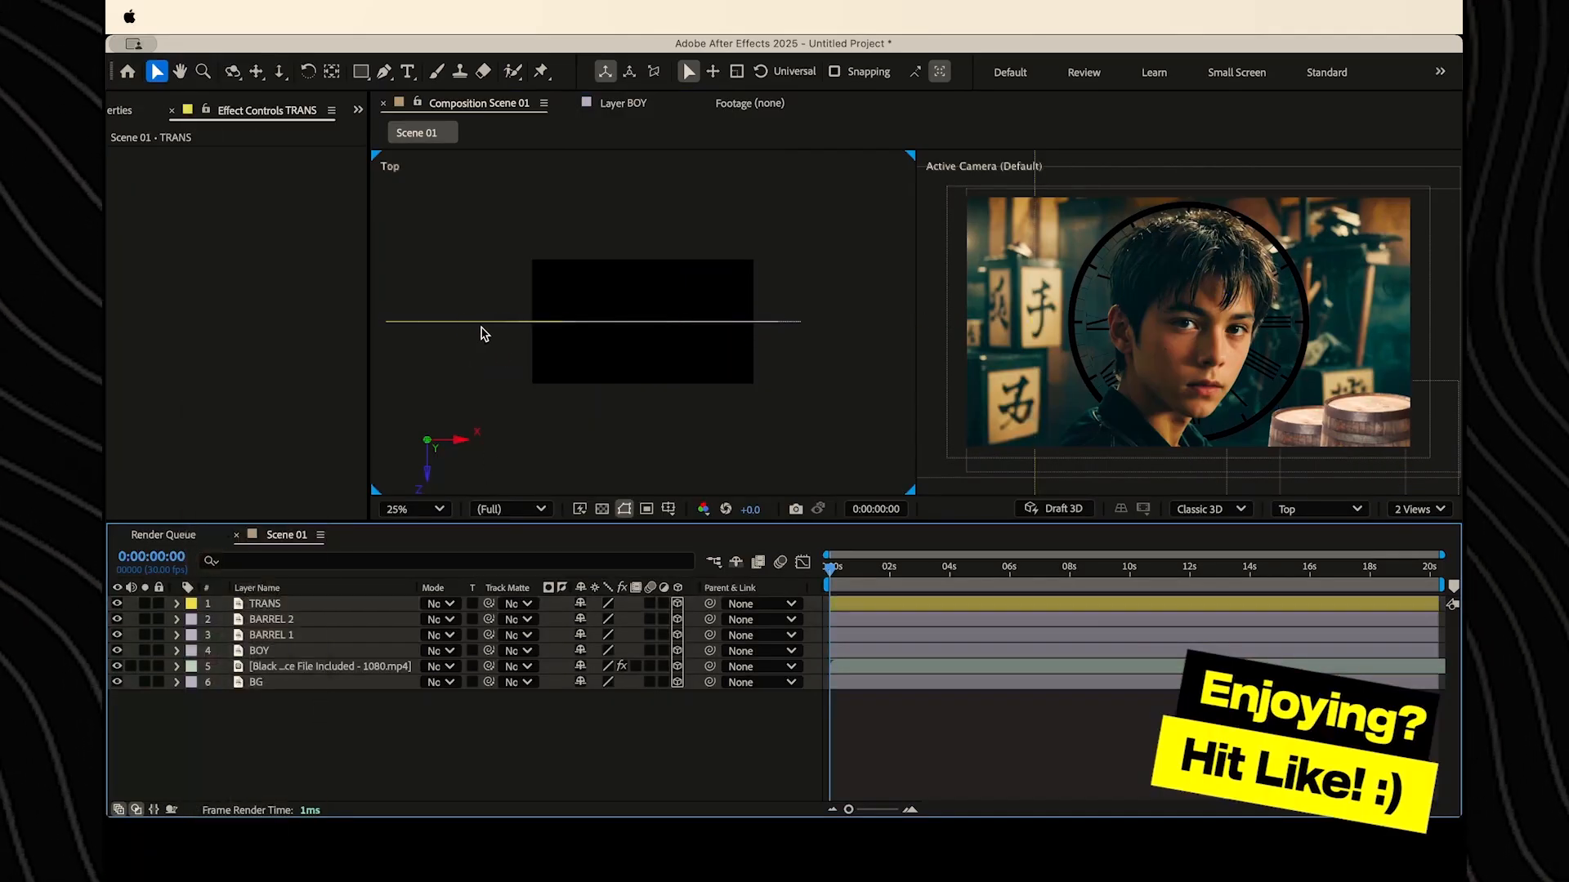
# - Reveal the Position of all layers, push BG back to a Z position of 1055 and scale it to 257%
pyautogui.moveTo(298, 717); pyautogui.dragTo(302, 605)
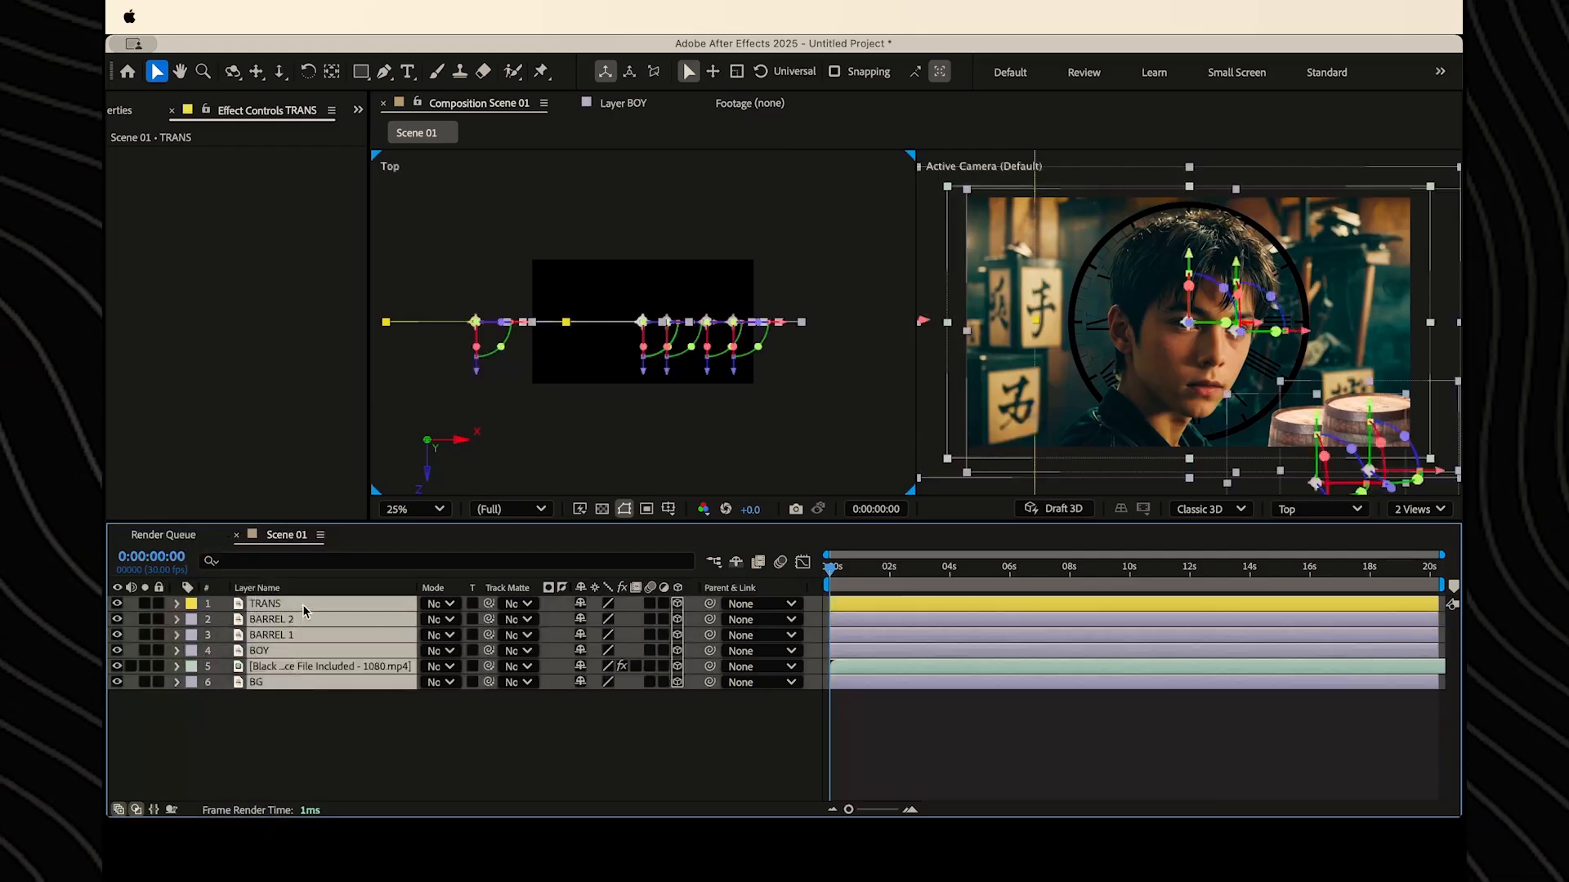
pyautogui.press('s')
pyautogui.click(274, 799)
pyautogui.press('p')
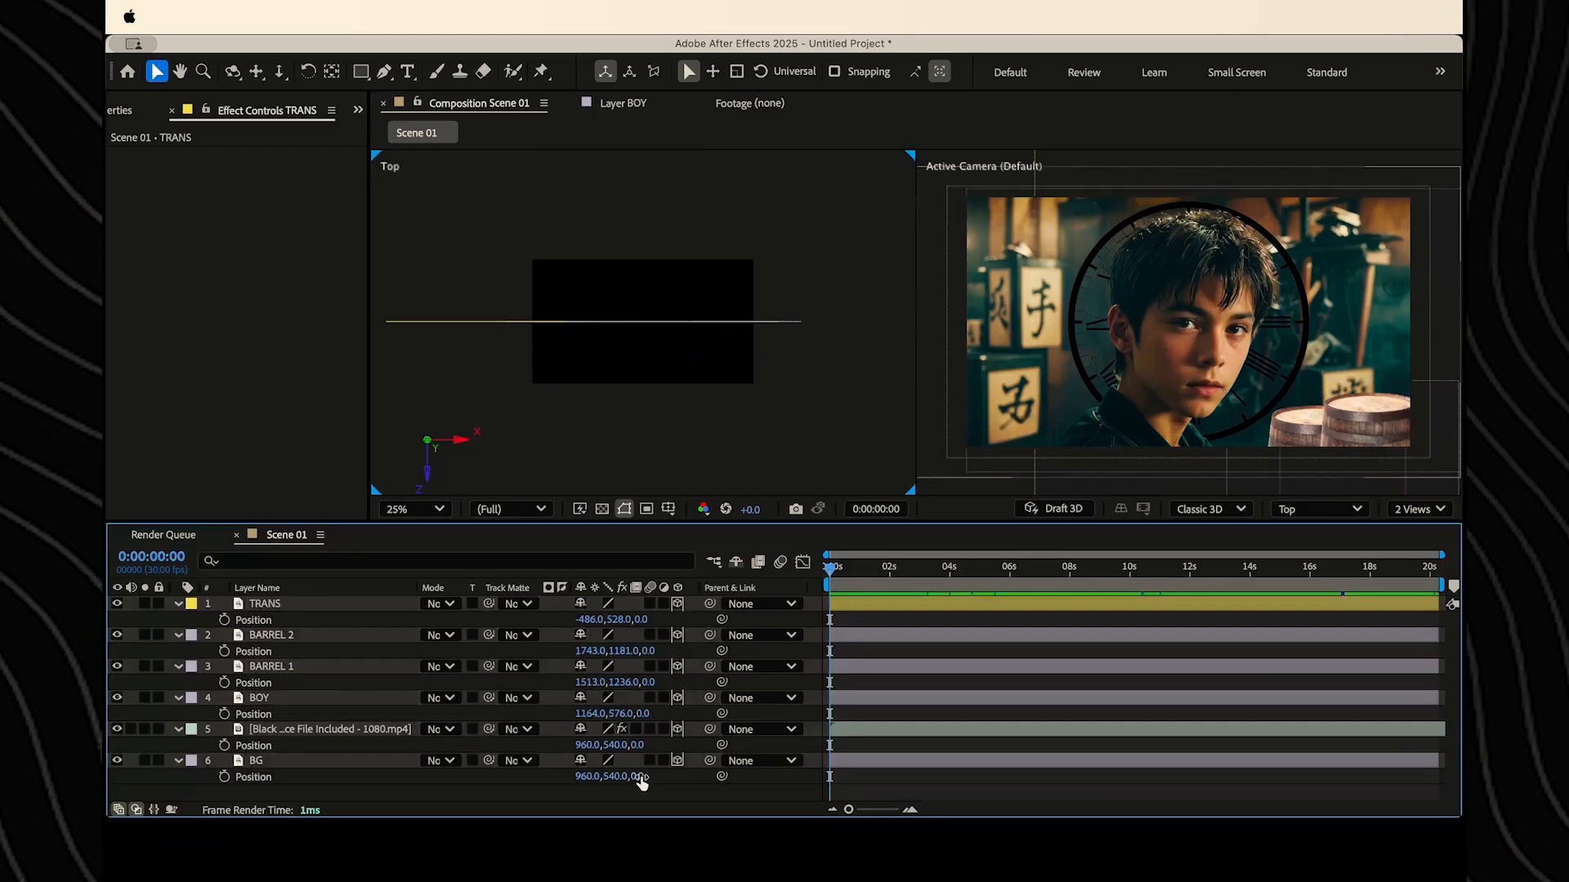
pyautogui.moveTo(640, 776); pyautogui.dragTo(320, 733)
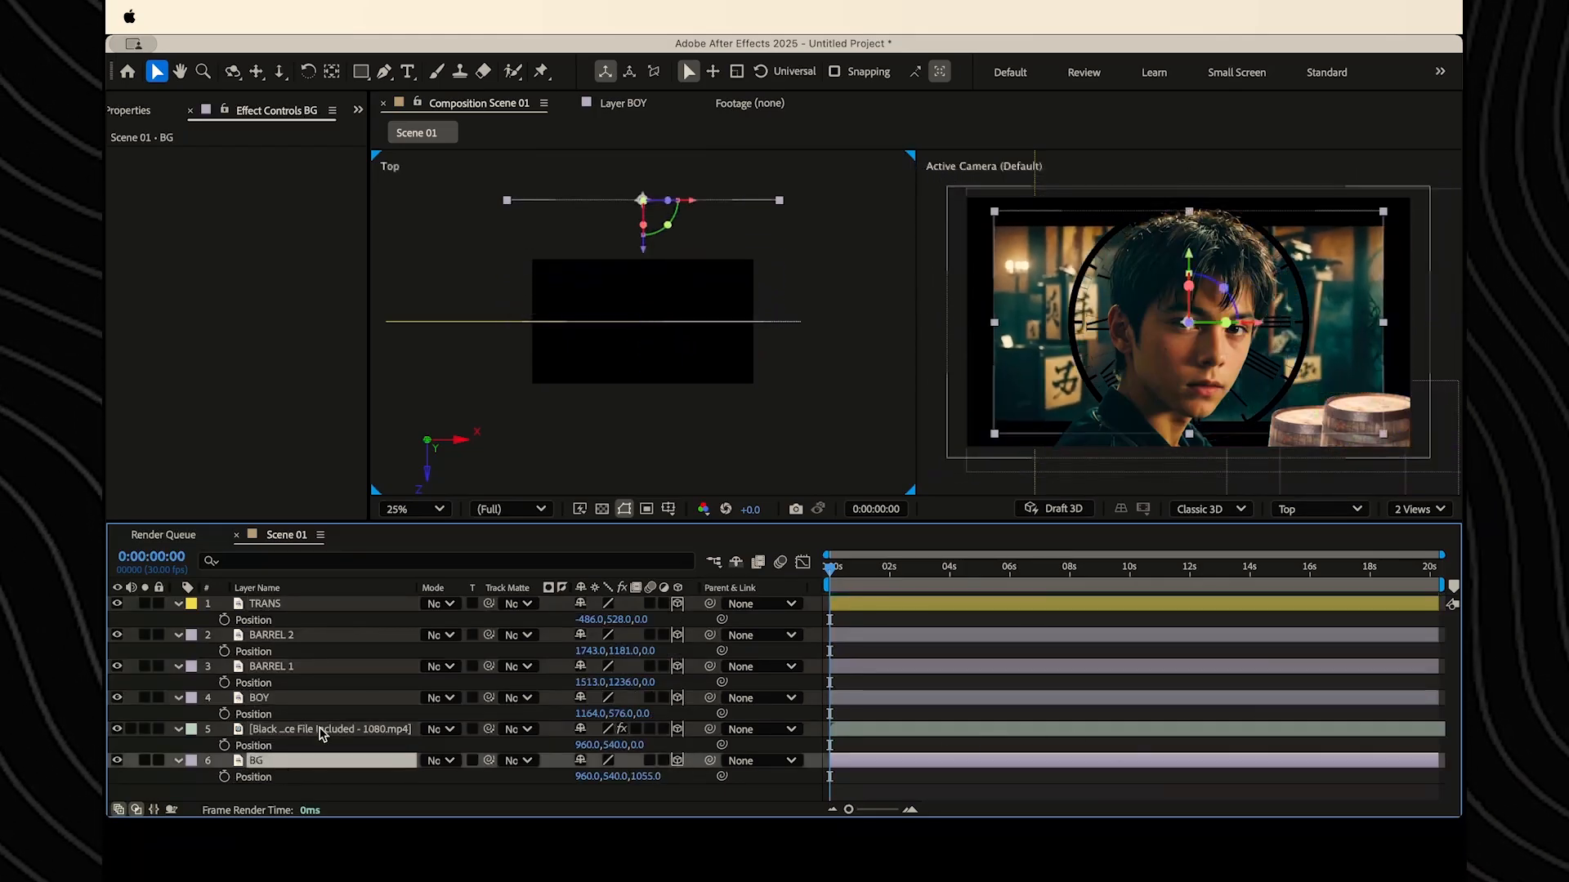
pyautogui.moveTo(634, 780); pyautogui.dragTo(692, 768)
# - Rotate the clock layer slightly more than 13° around its Y axis
pyautogui.click(363, 739)
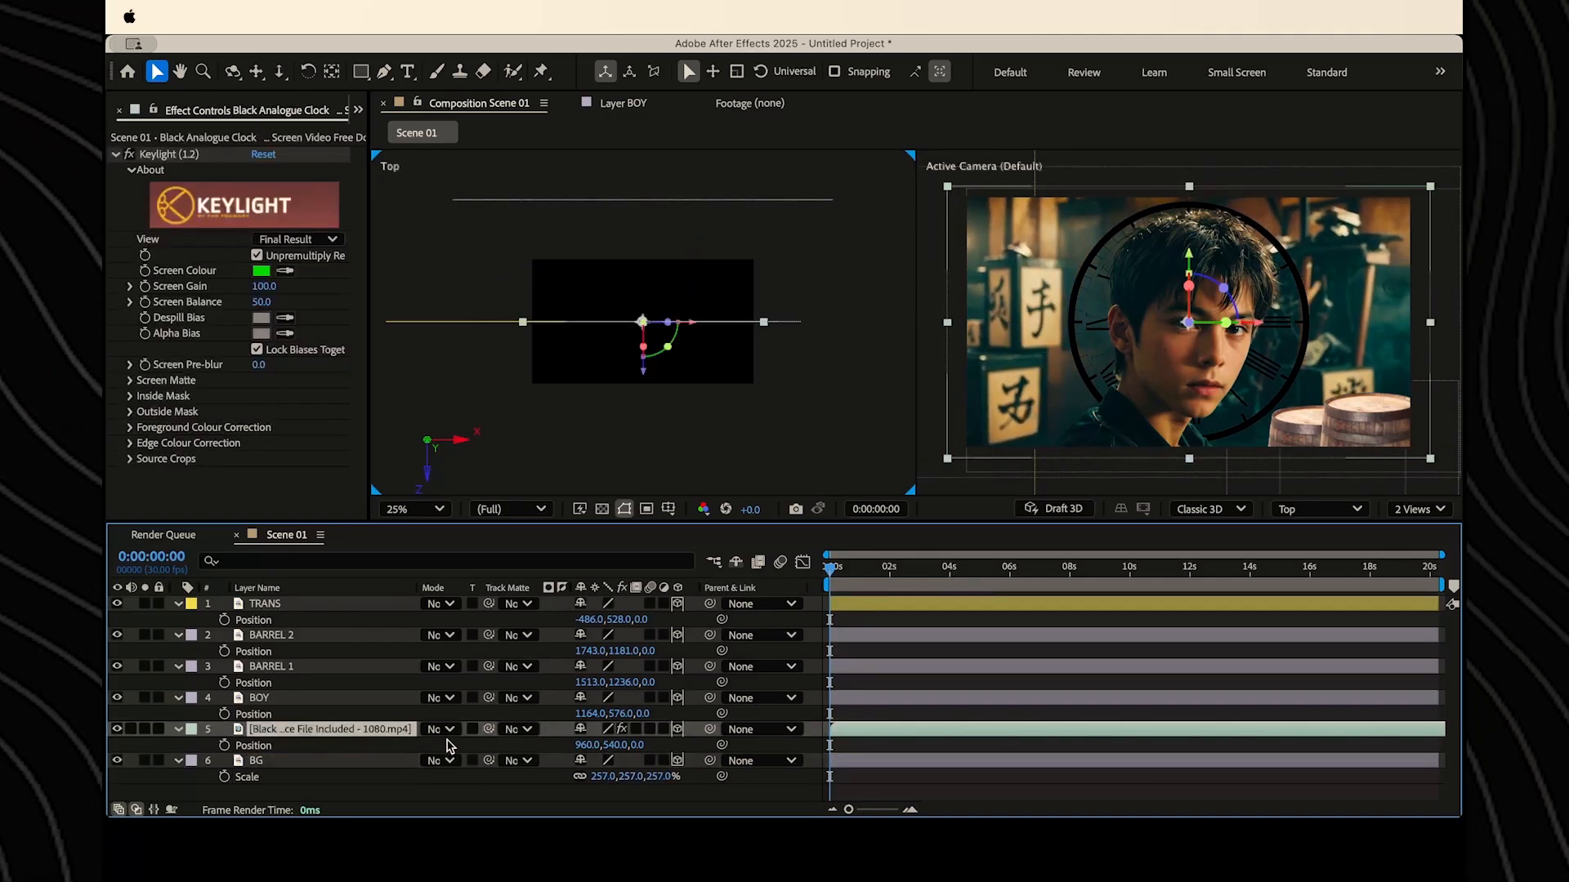
pyautogui.press('r')
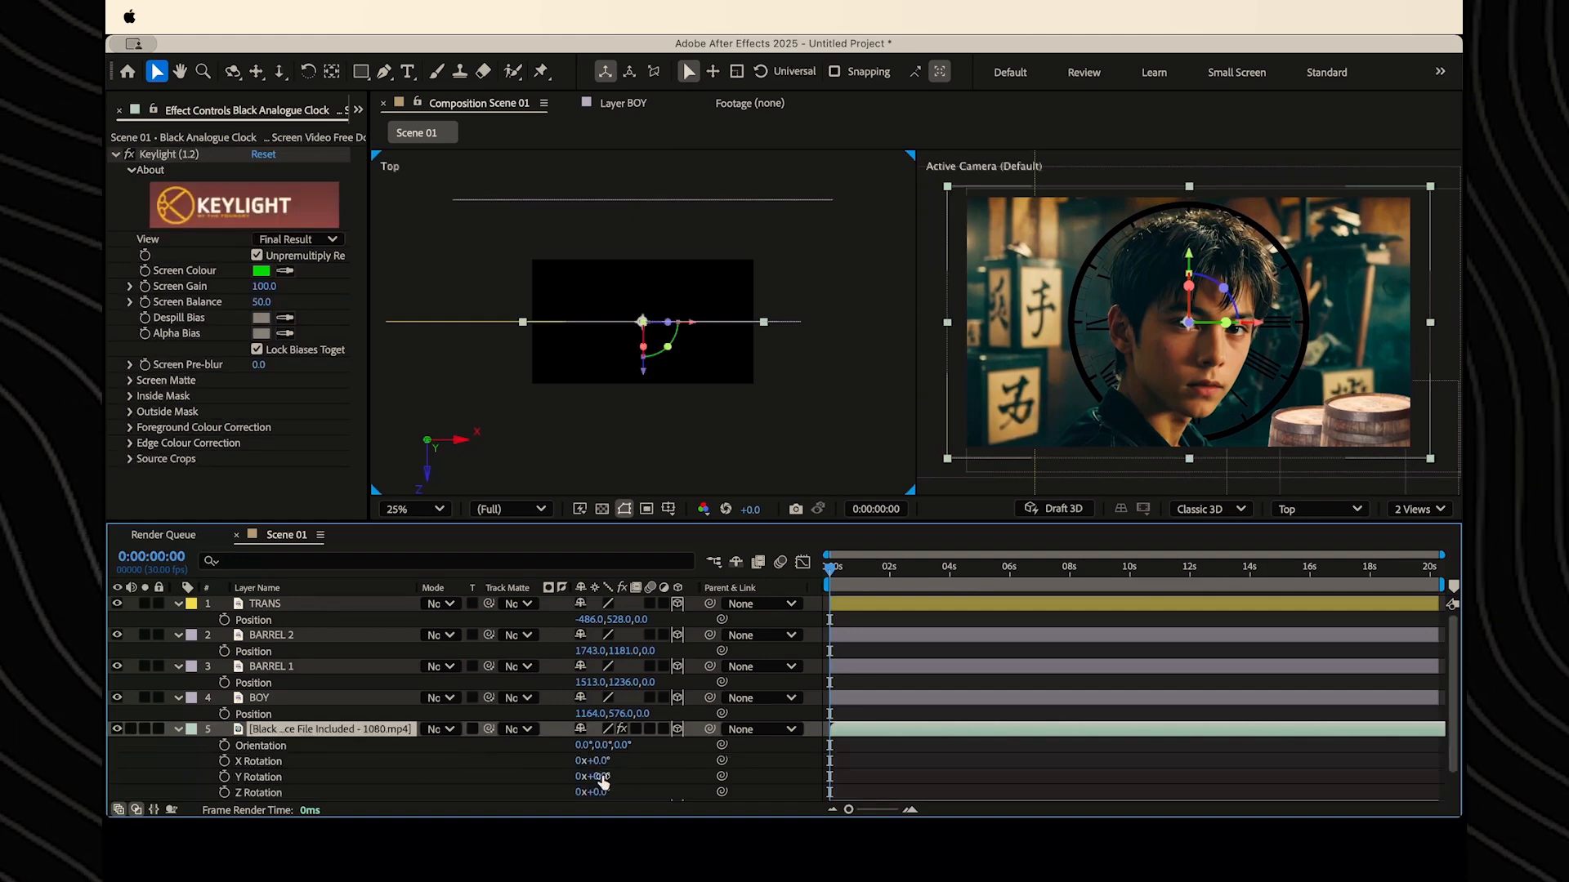
pyautogui.moveTo(603, 776); pyautogui.dragTo(615, 776)
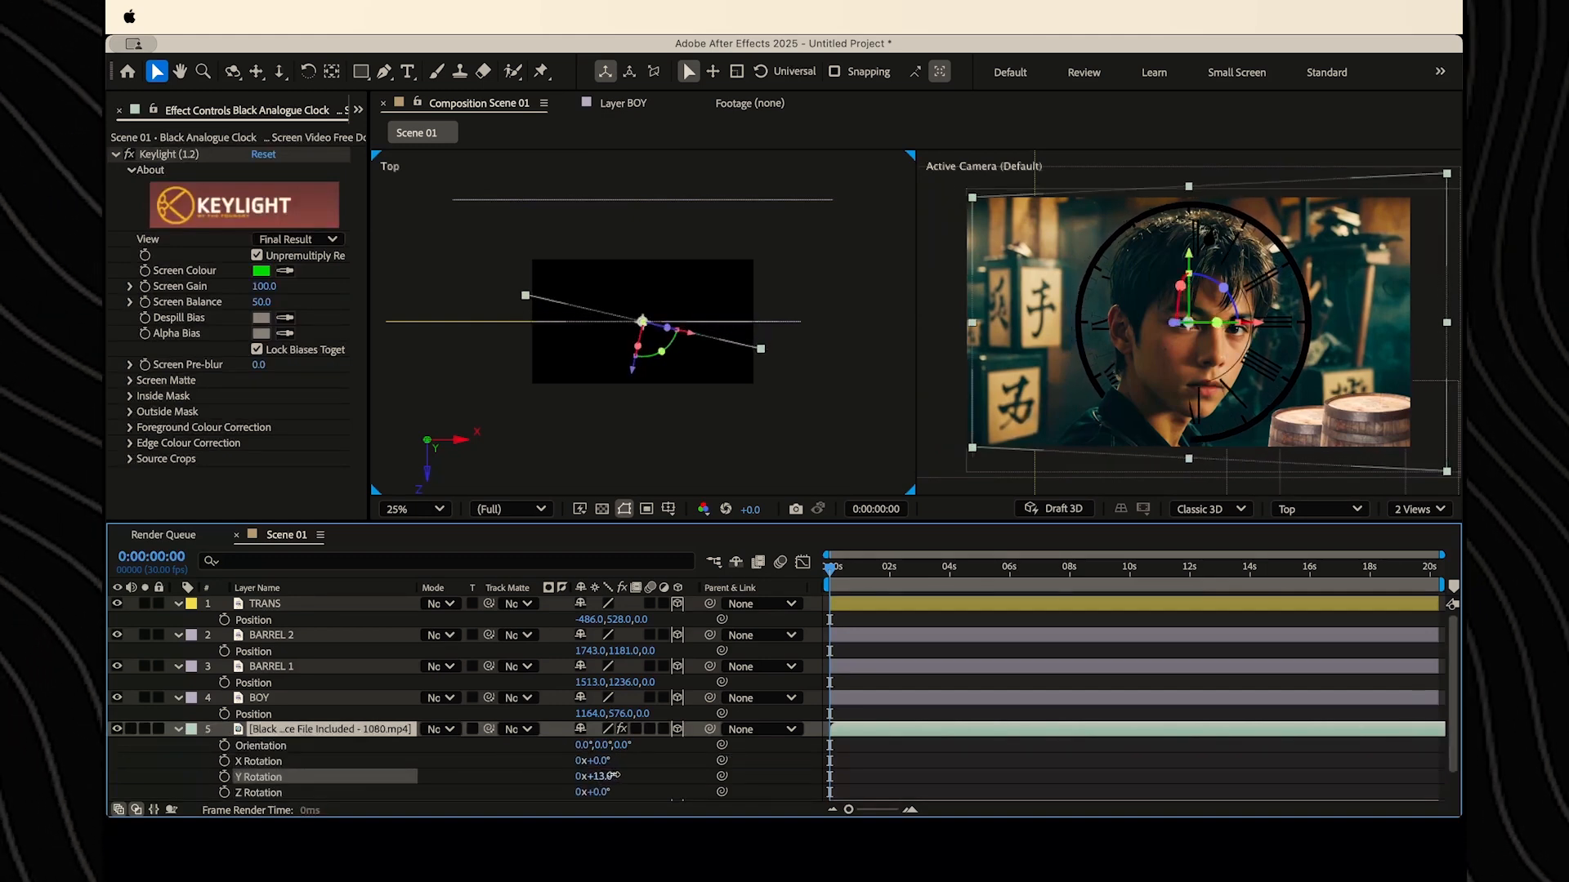
# - Push the clock layer back to a Z position of about 210 and scale it to 138%
pyautogui.press('p')
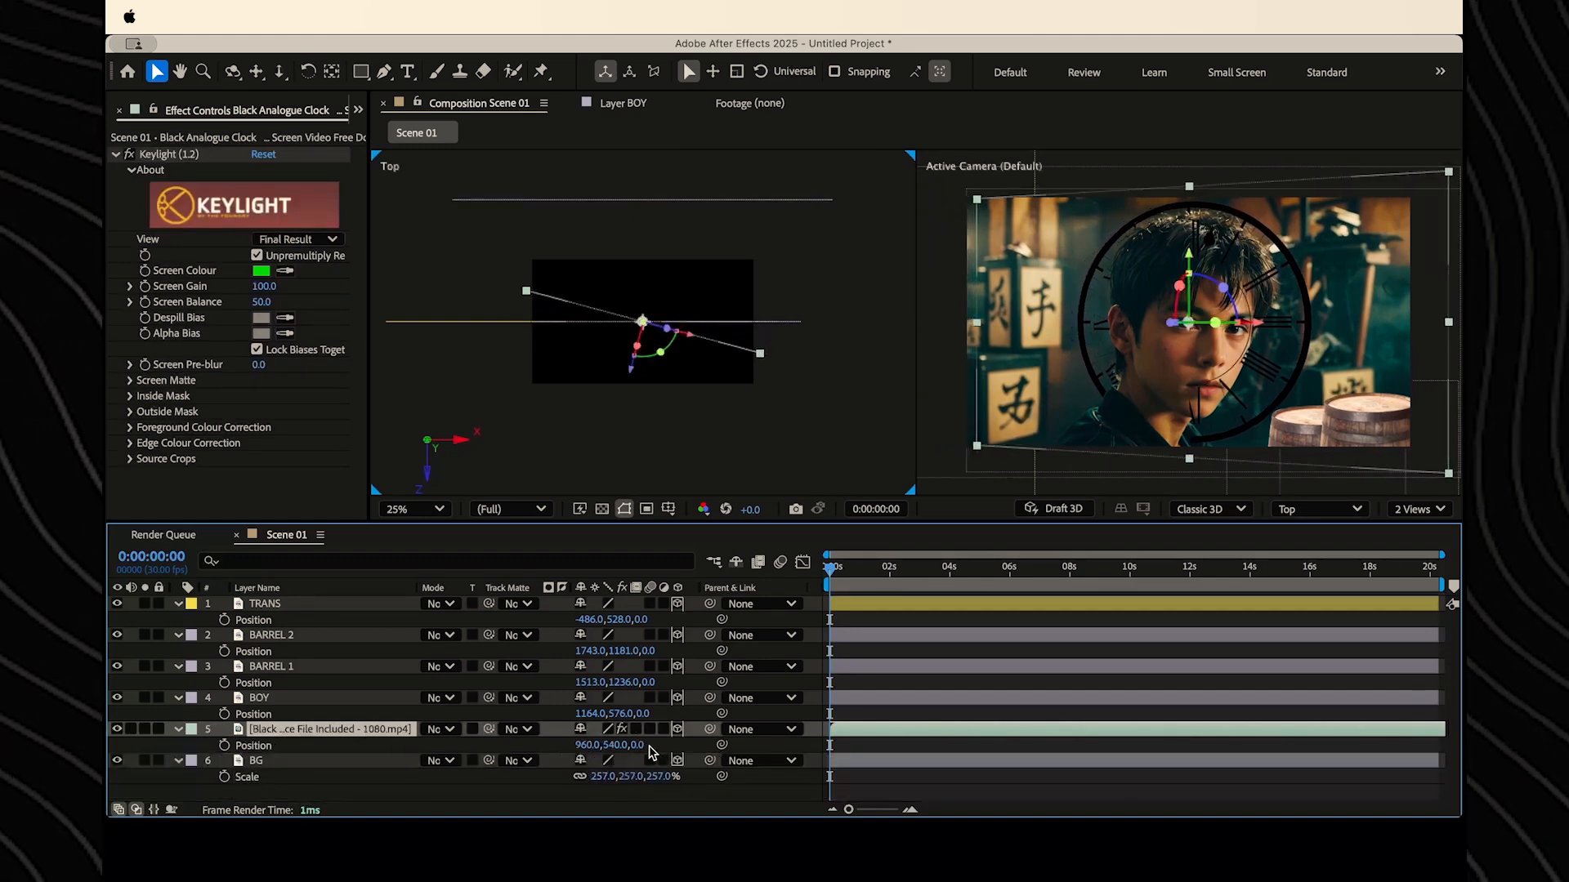
pyautogui.moveTo(636, 745); pyautogui.dragTo(819, 737)
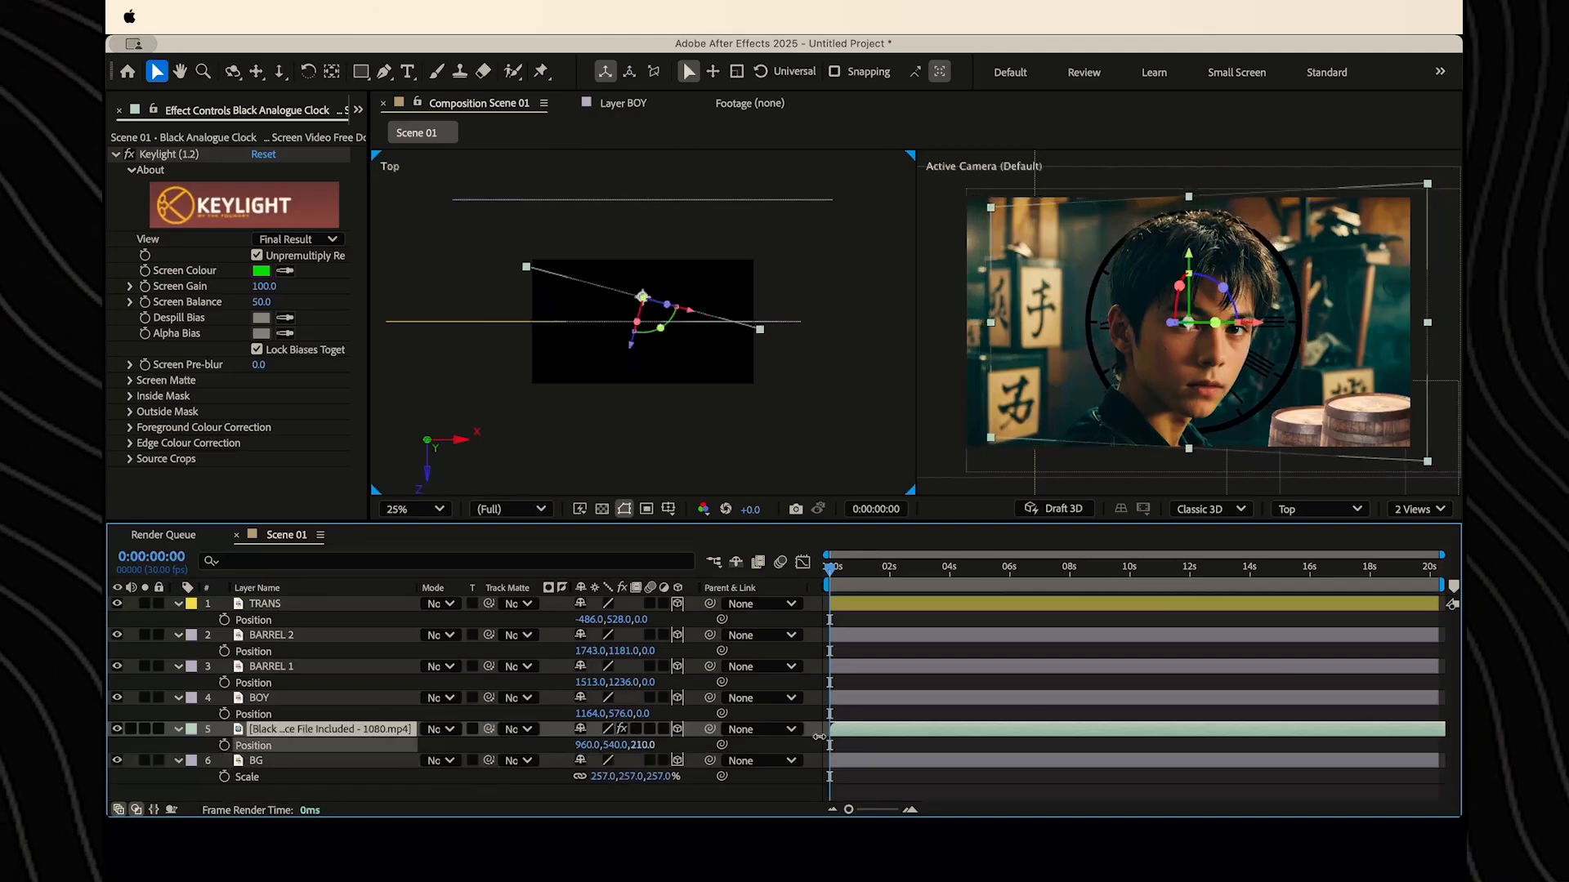
pyautogui.moveTo(634, 746); pyautogui.dragTo(846, 705)
# - Stagger the layers in depth, setting Z to 122 for BOY, -35 for BARREL 1 and about -183 for BARREL 2
pyautogui.click(346, 705)
pyautogui.moveTo(650, 683); pyautogui.dragTo(523, 696)
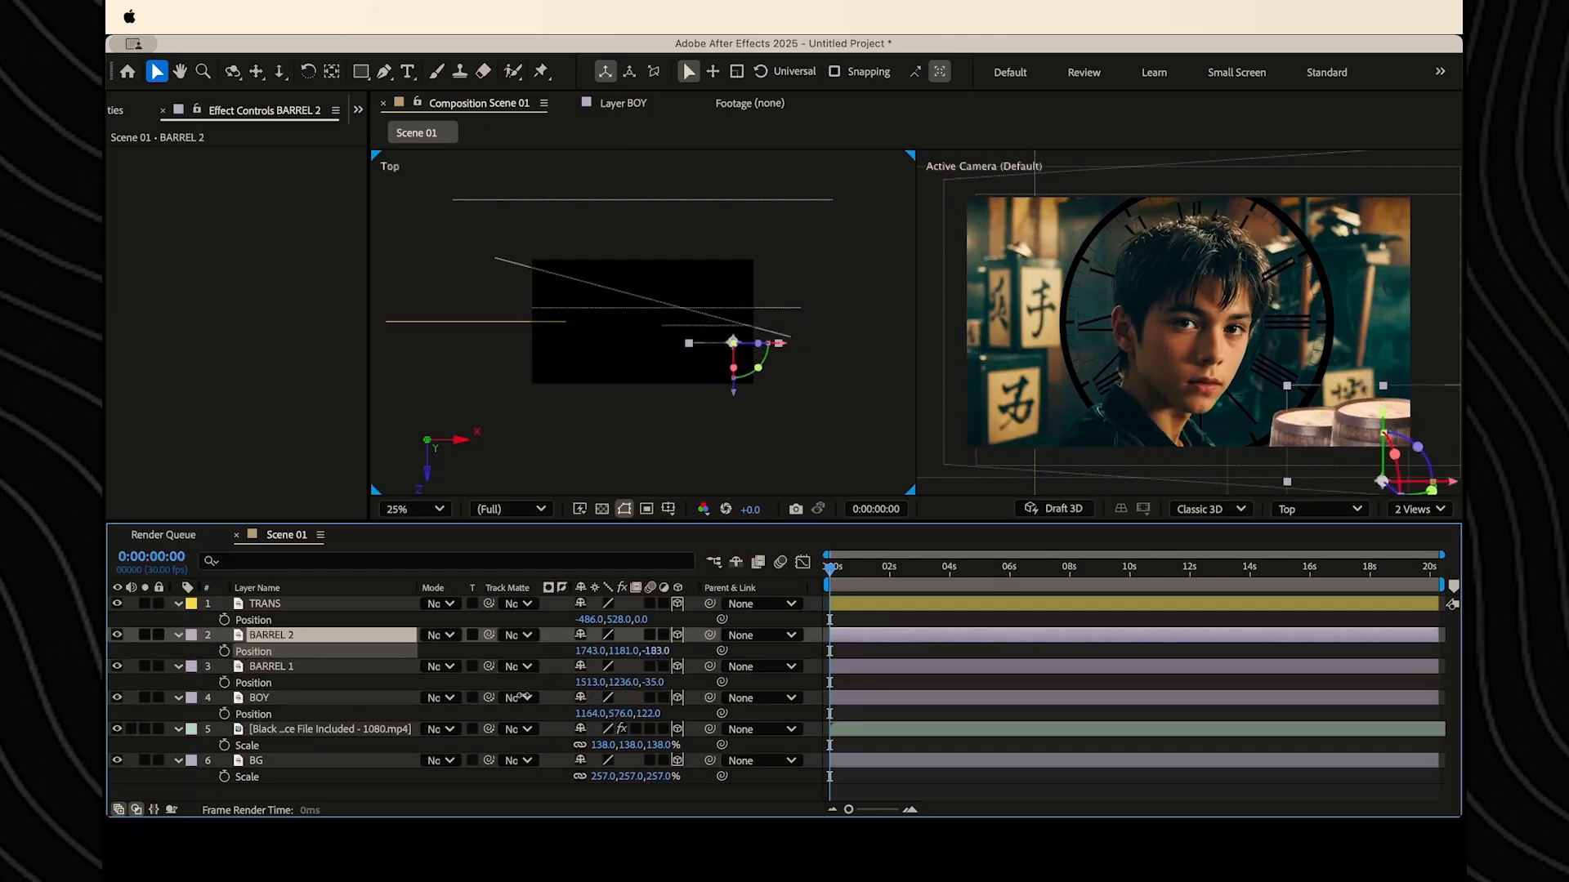
# - Collapse the expanded properties of all six layers in Scene 01
pyautogui.click(176, 636)
pyautogui.click(177, 650)
pyautogui.click(177, 666)
pyautogui.click(177, 683)
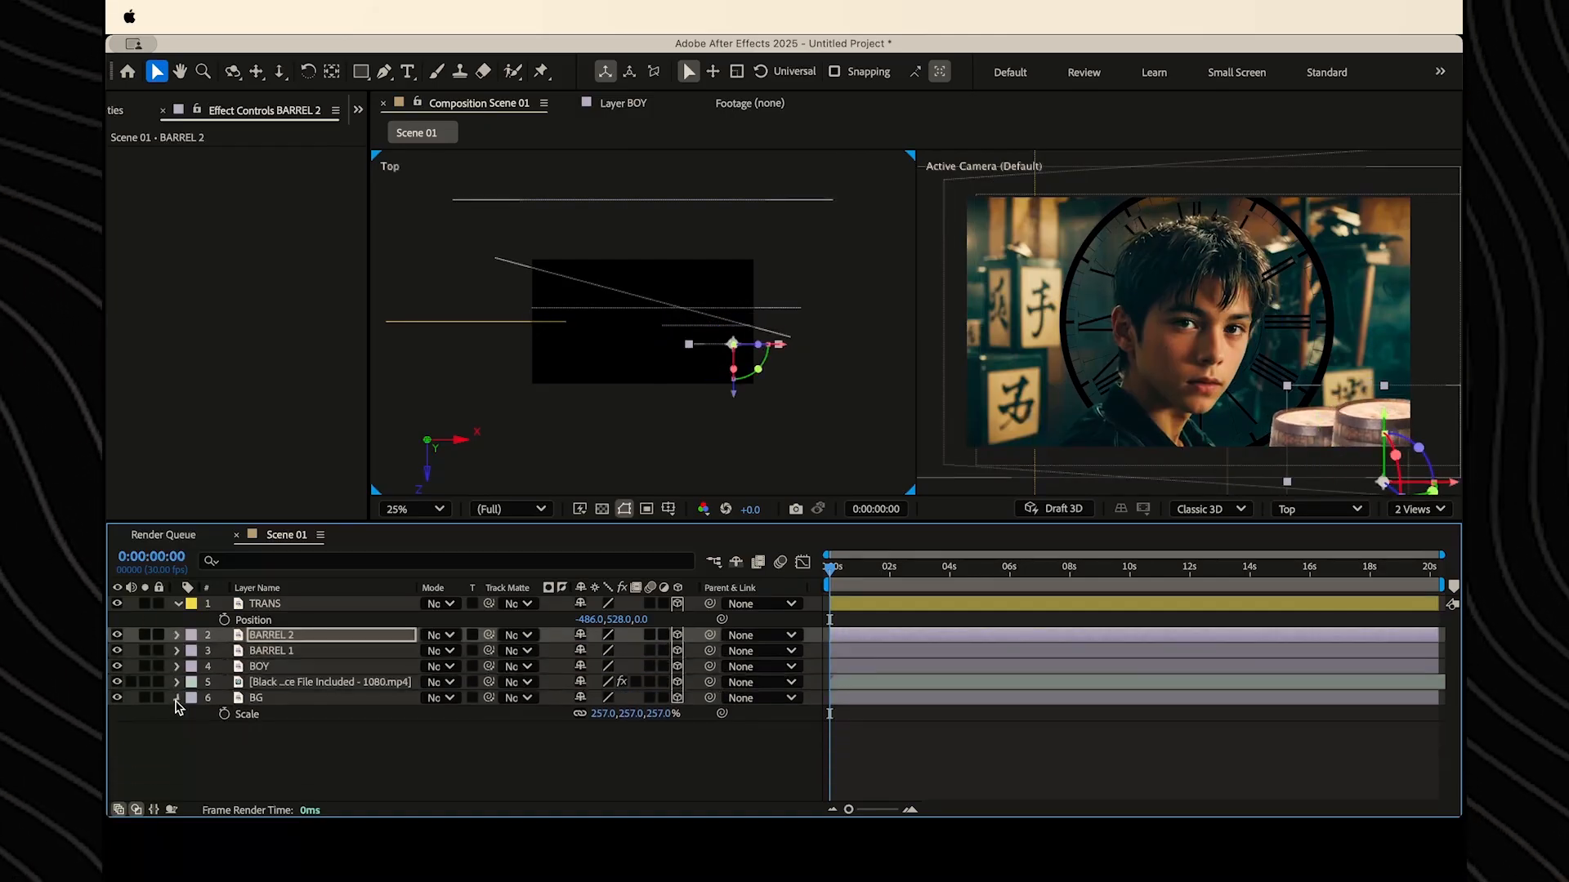
pyautogui.click(177, 699)
pyautogui.click(179, 605)
# - Create a new 1920x1080, 30 fps composition named PART 2
pyautogui.click(343, 16)
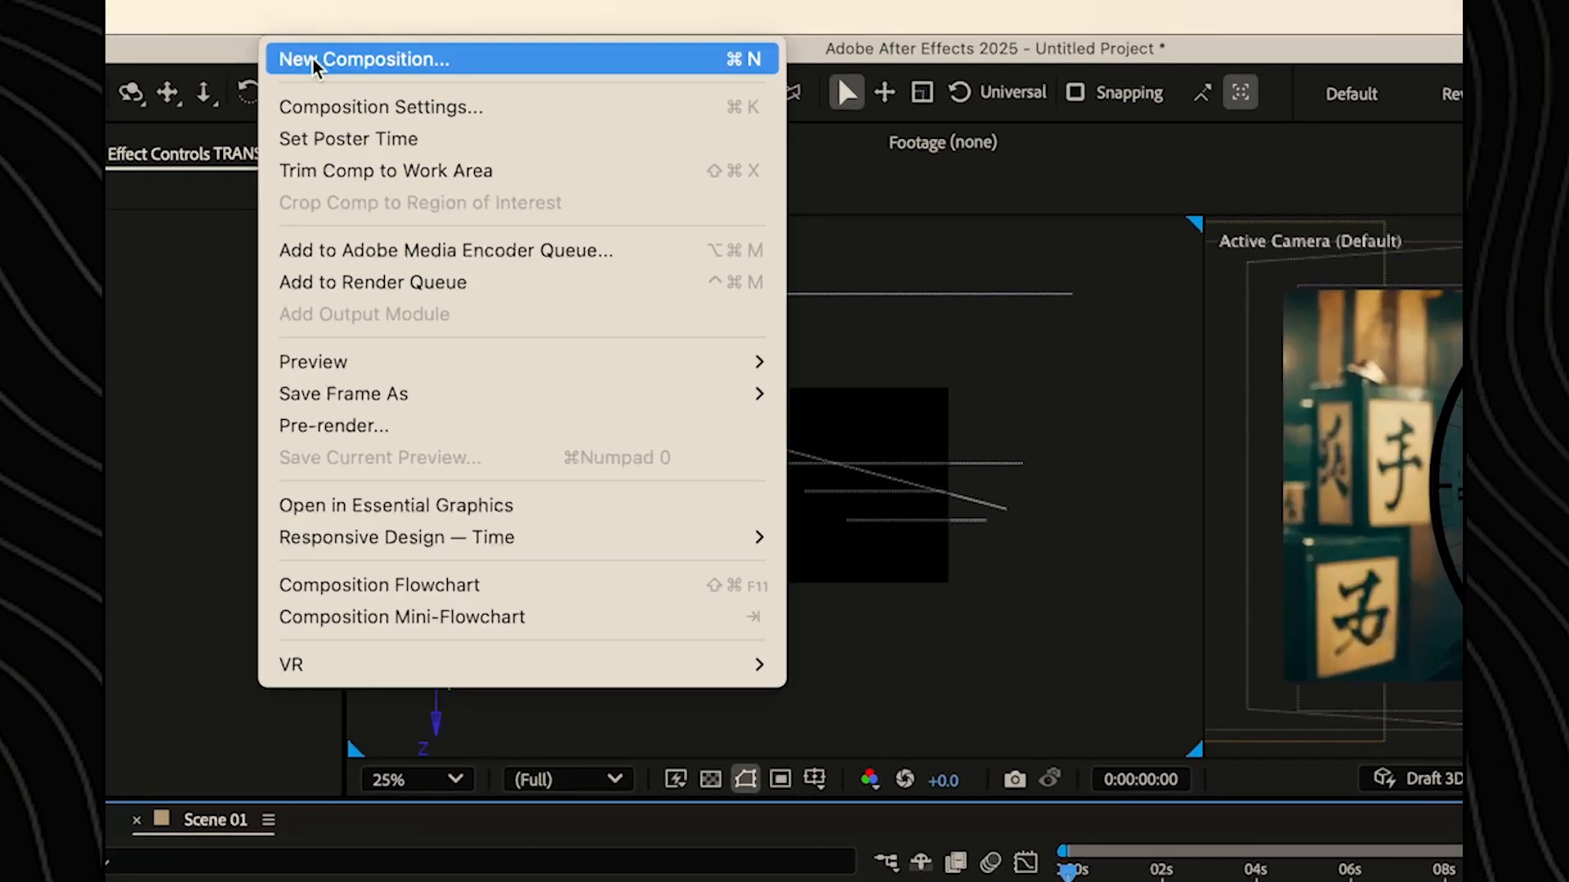
pyautogui.click(315, 59)
pyautogui.write('PART')
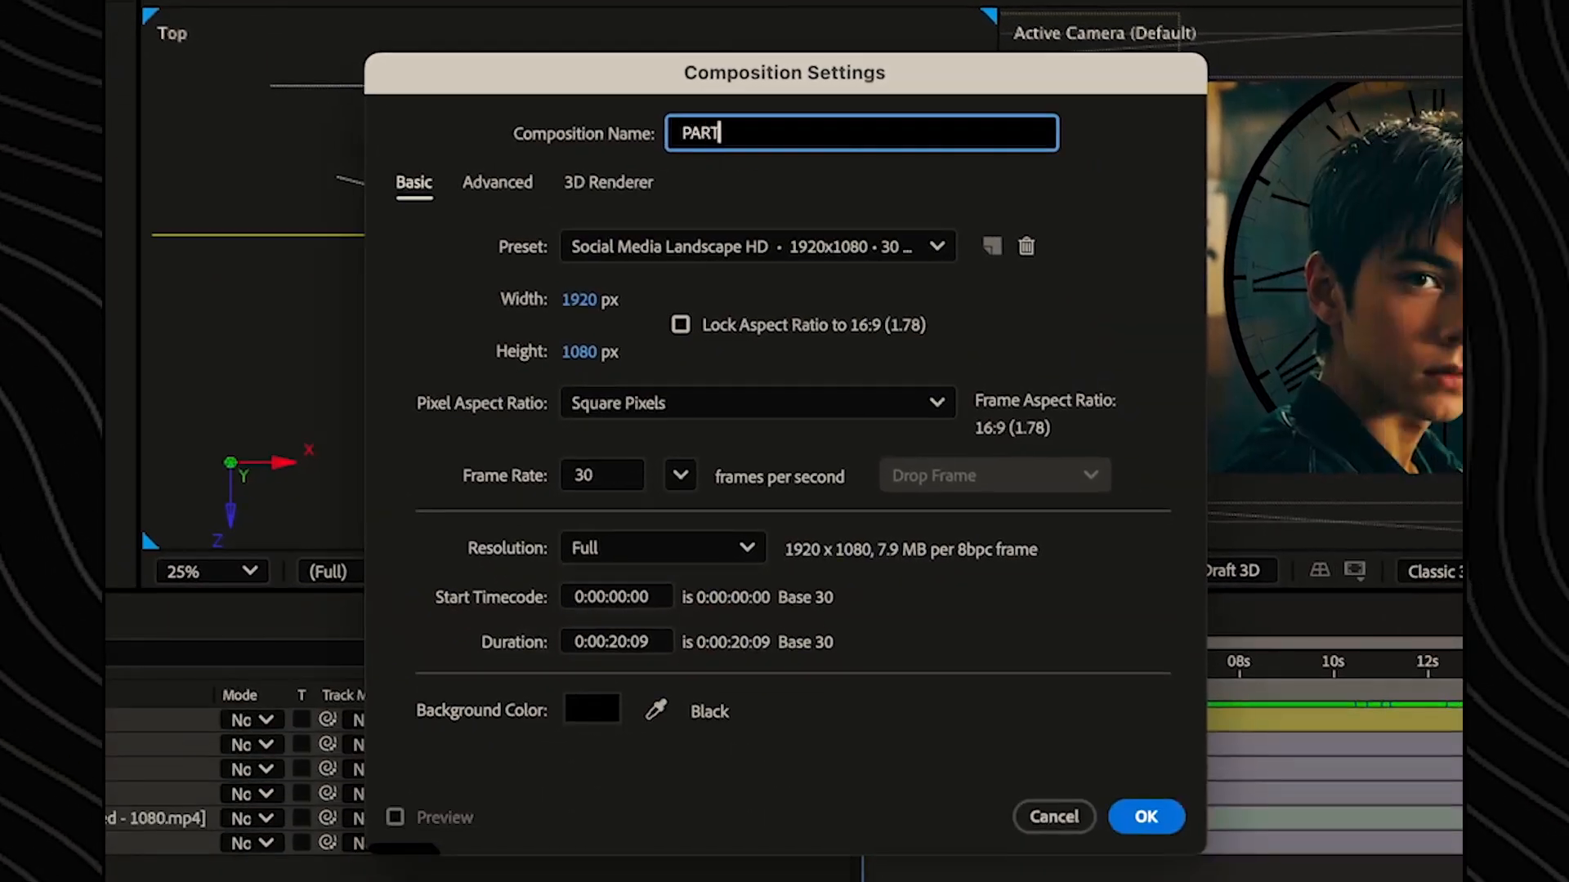
pyautogui.write(' @')
pyautogui.press('BackSpace')
pyautogui.write('2')
pyautogui.click(1144, 822)
# - Add hug-Photoroom.png and hug without bg.png to PART 2 and rename the hug without bg.png layer MAN
pyautogui.moveTo(188, 371); pyautogui.dragTo(291, 603)
pyautogui.moveTo(237, 350); pyautogui.dragTo(389, 689)
pyautogui.rightClick(404, 719)
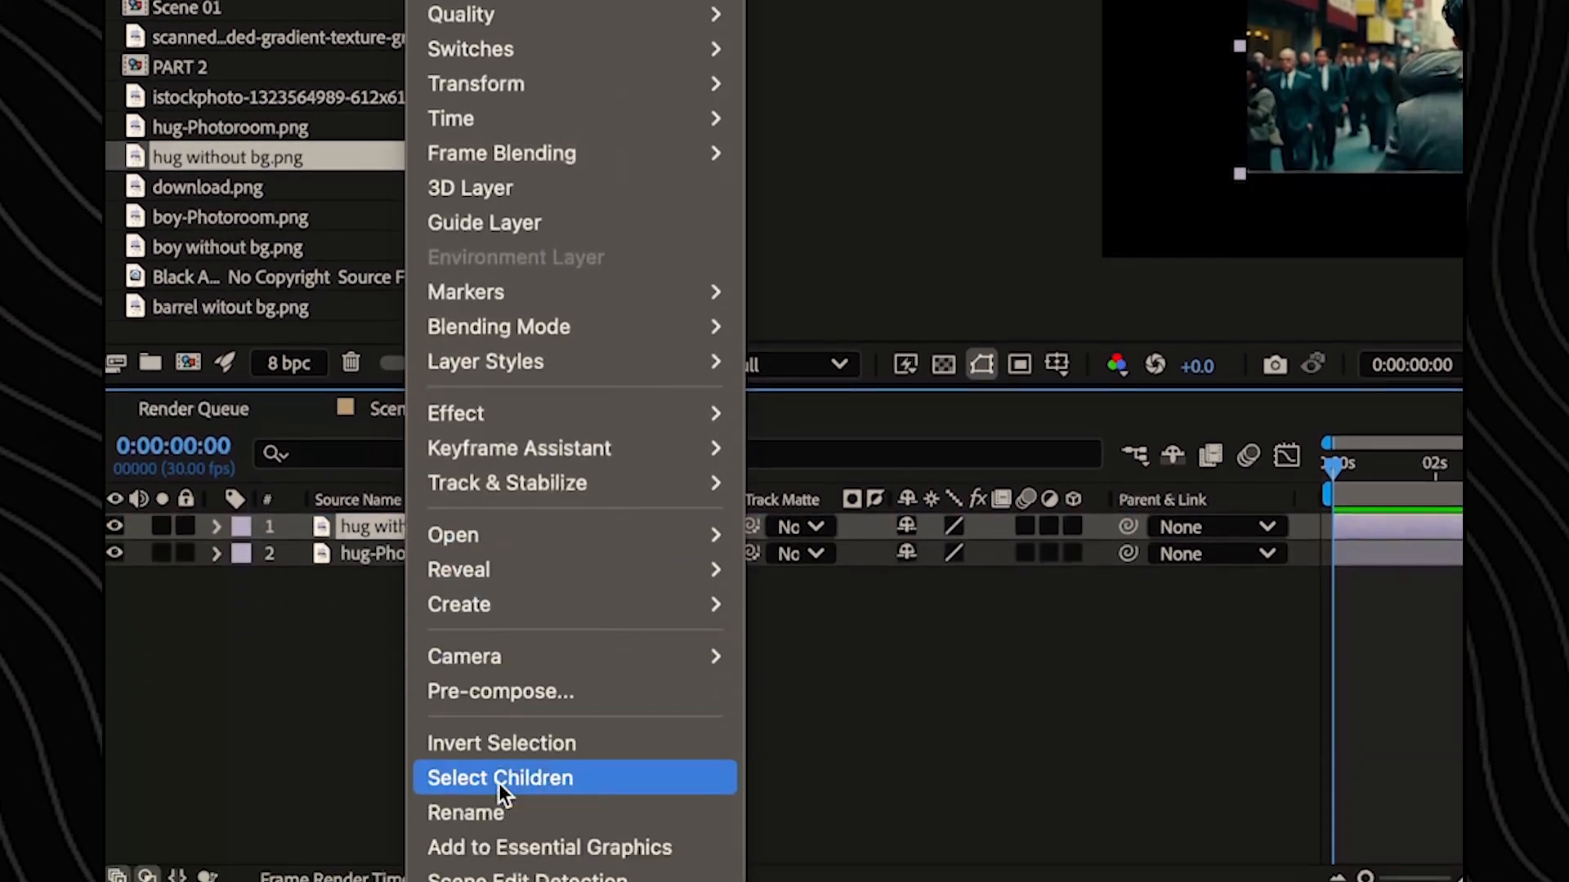
pyautogui.click(490, 809)
pyautogui.write('MAN')
pyautogui.press('Return')
# - Rename the hug-Photoroom.png layer in PART 2 as Another BG
pyautogui.rightClick(420, 546)
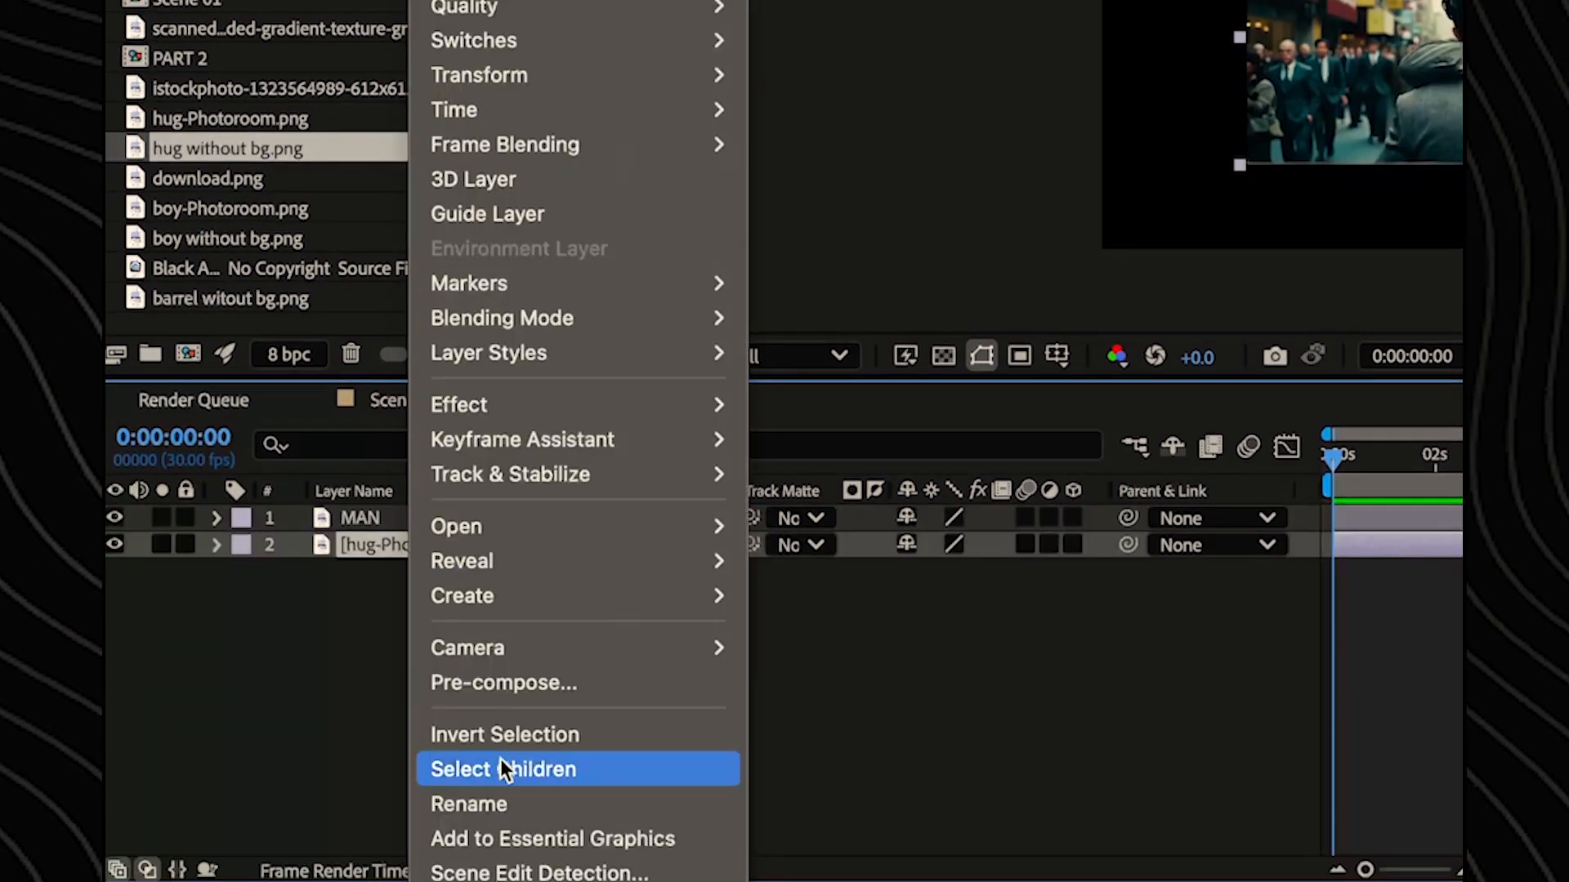
pyautogui.click(482, 802)
pyautogui.write('Another BG')
pyautogui.press('Return')
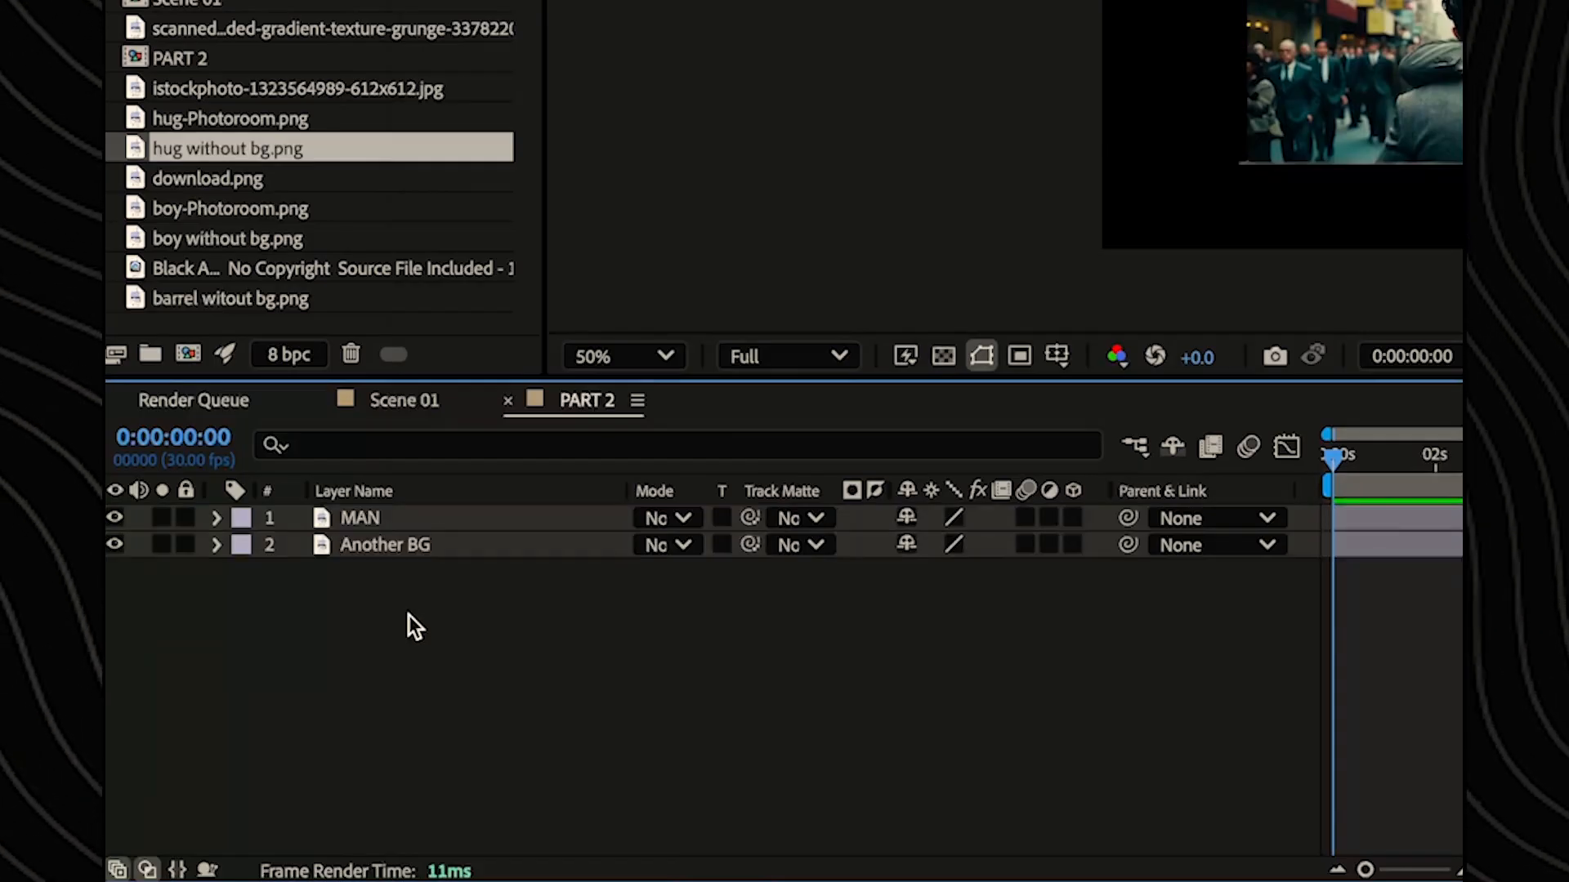
# - Scale both PART 2 layers to 204% and move the MAN layer sideways to X 775
pyautogui.press('s')
pyautogui.moveTo(947, 558); pyautogui.dragTo(1001, 558)
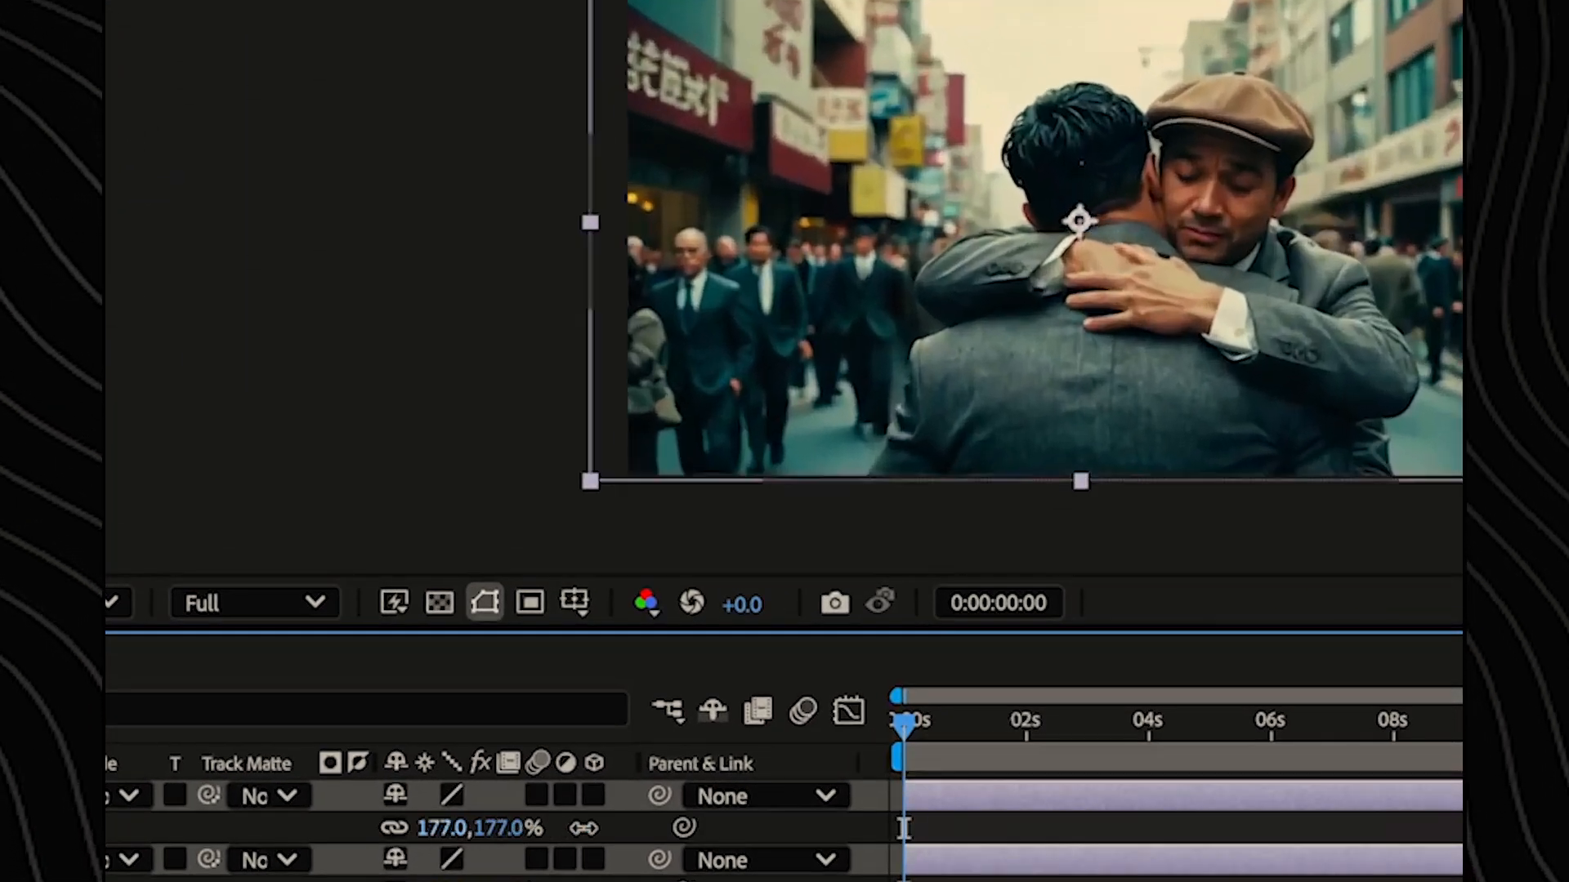
pyautogui.moveTo(584, 828); pyautogui.dragTo(630, 829)
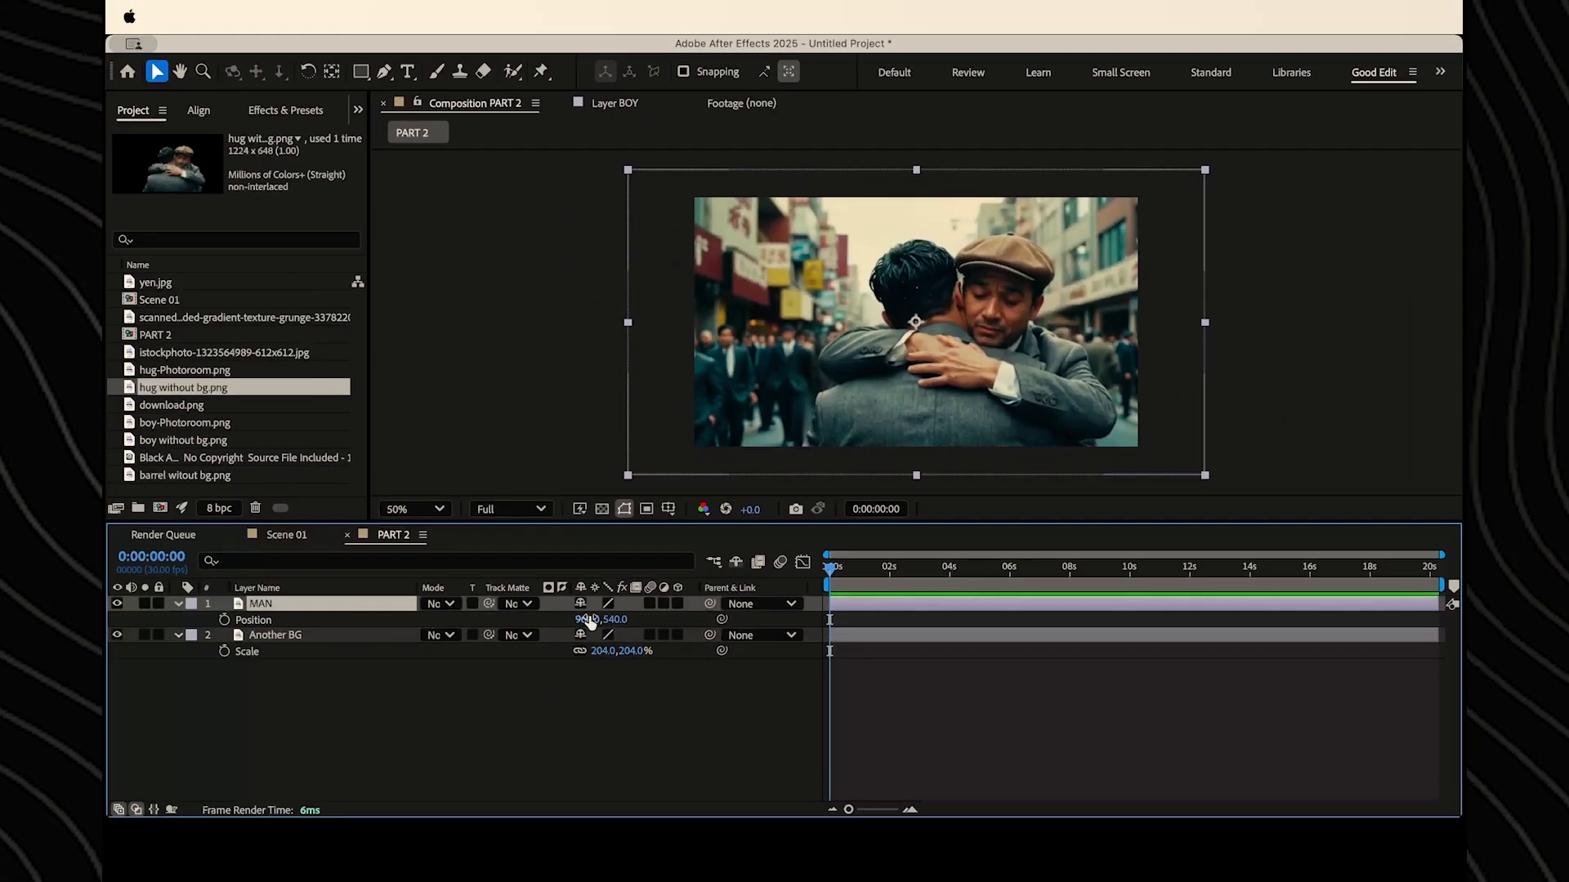
pyautogui.moveTo(588, 620); pyautogui.dragTo(429, 619)
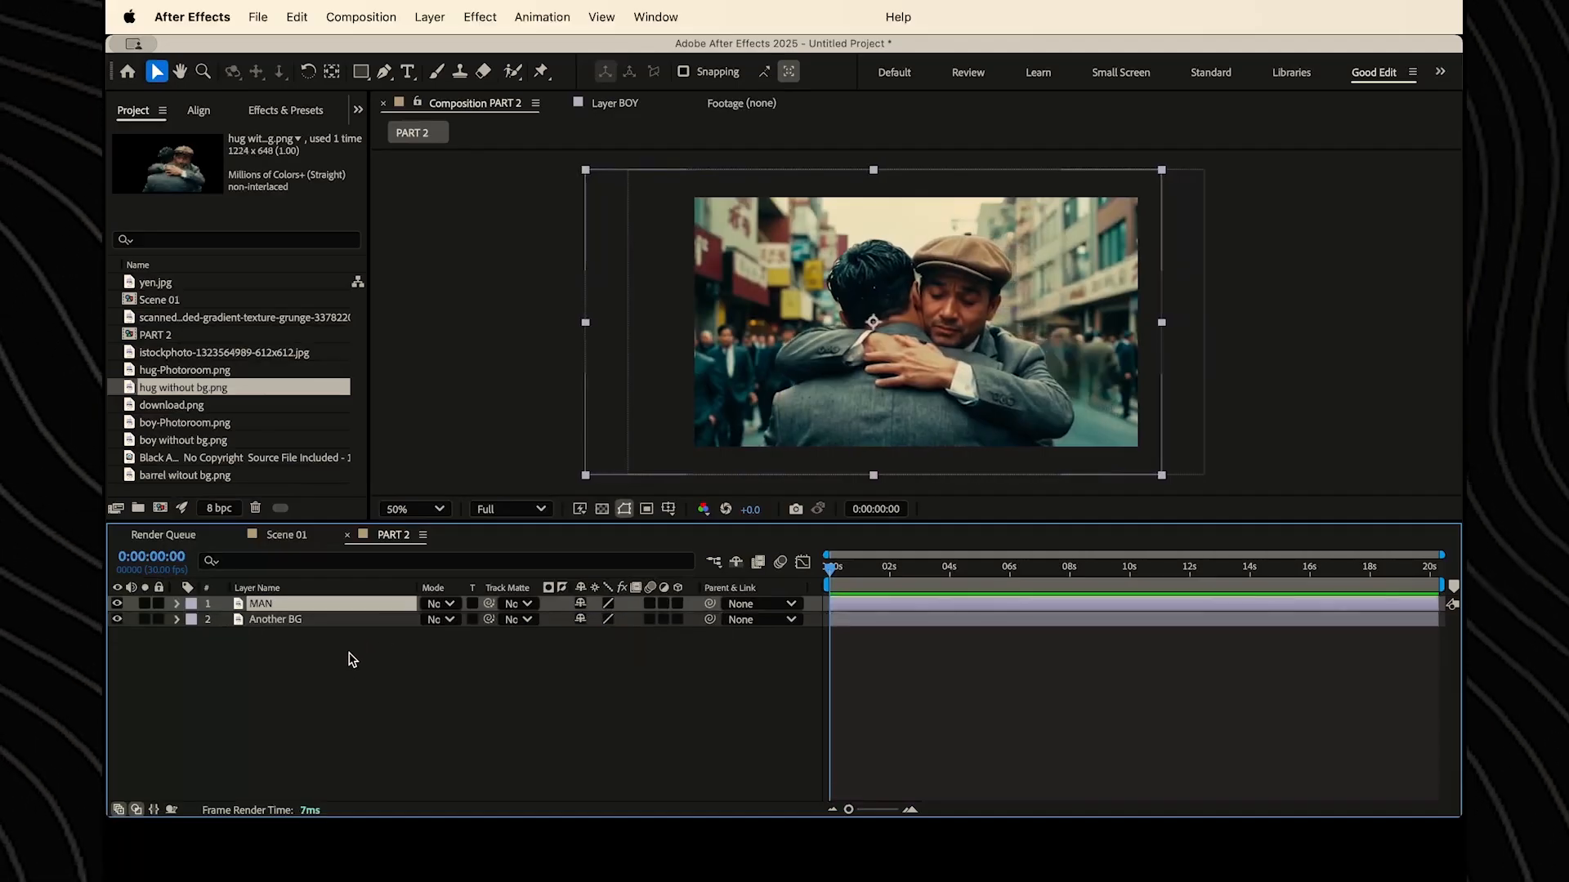
# - Copy MAN and Another BG into Scene 01 as 3D layers and shift them together to X -1473 and -1288
pyautogui.keyDown('shift'); pyautogui.click(332, 619); pyautogui.keyUp('shift')
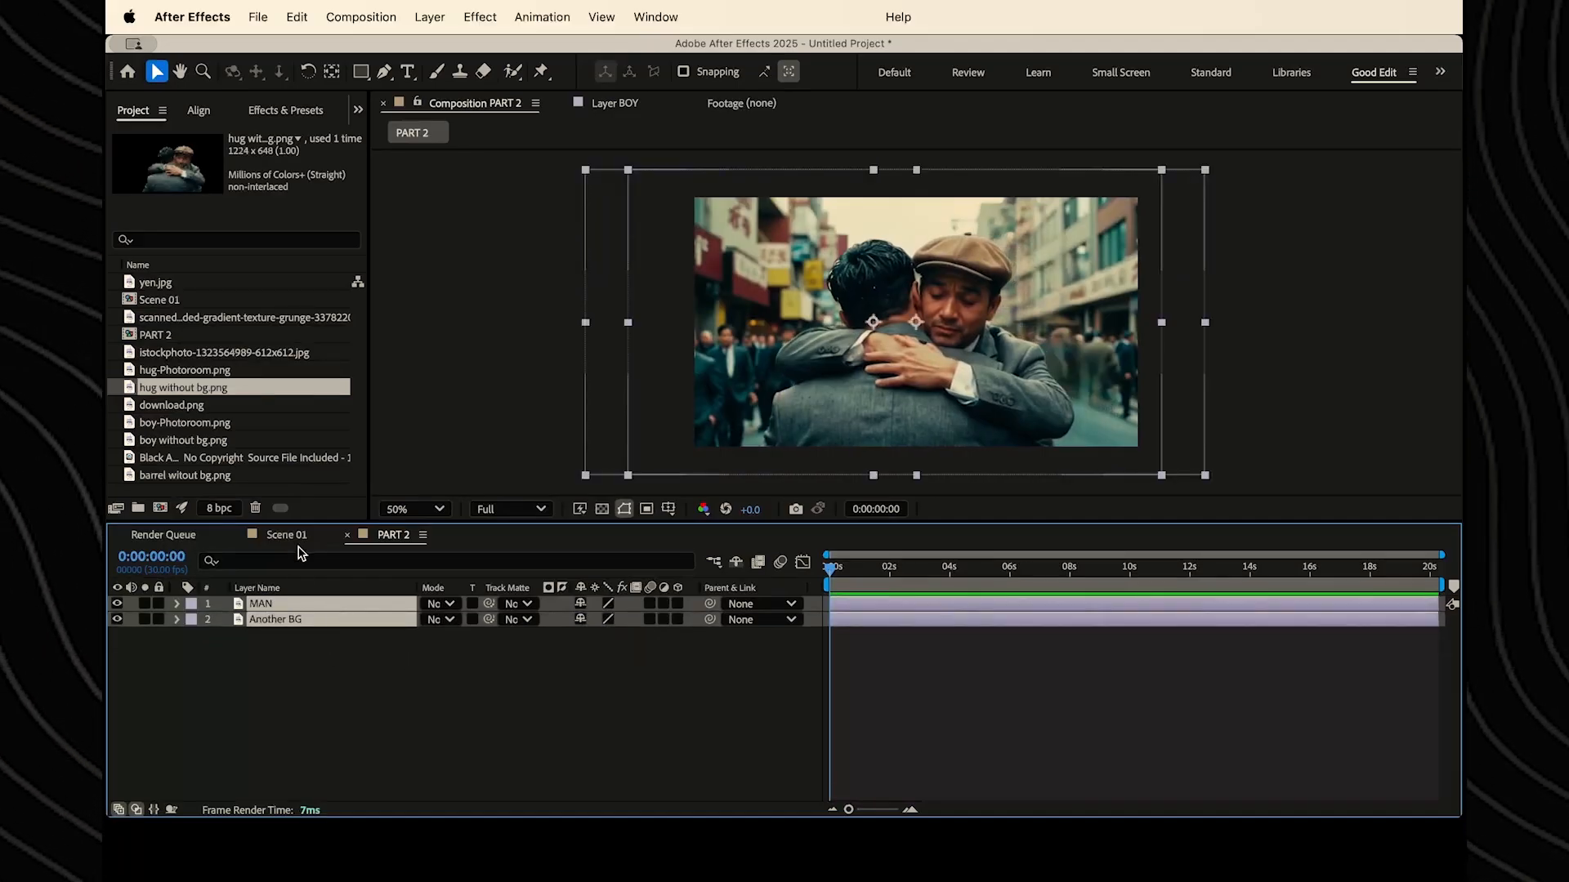
pyautogui.click(286, 534)
pyautogui.press('cmd+v')
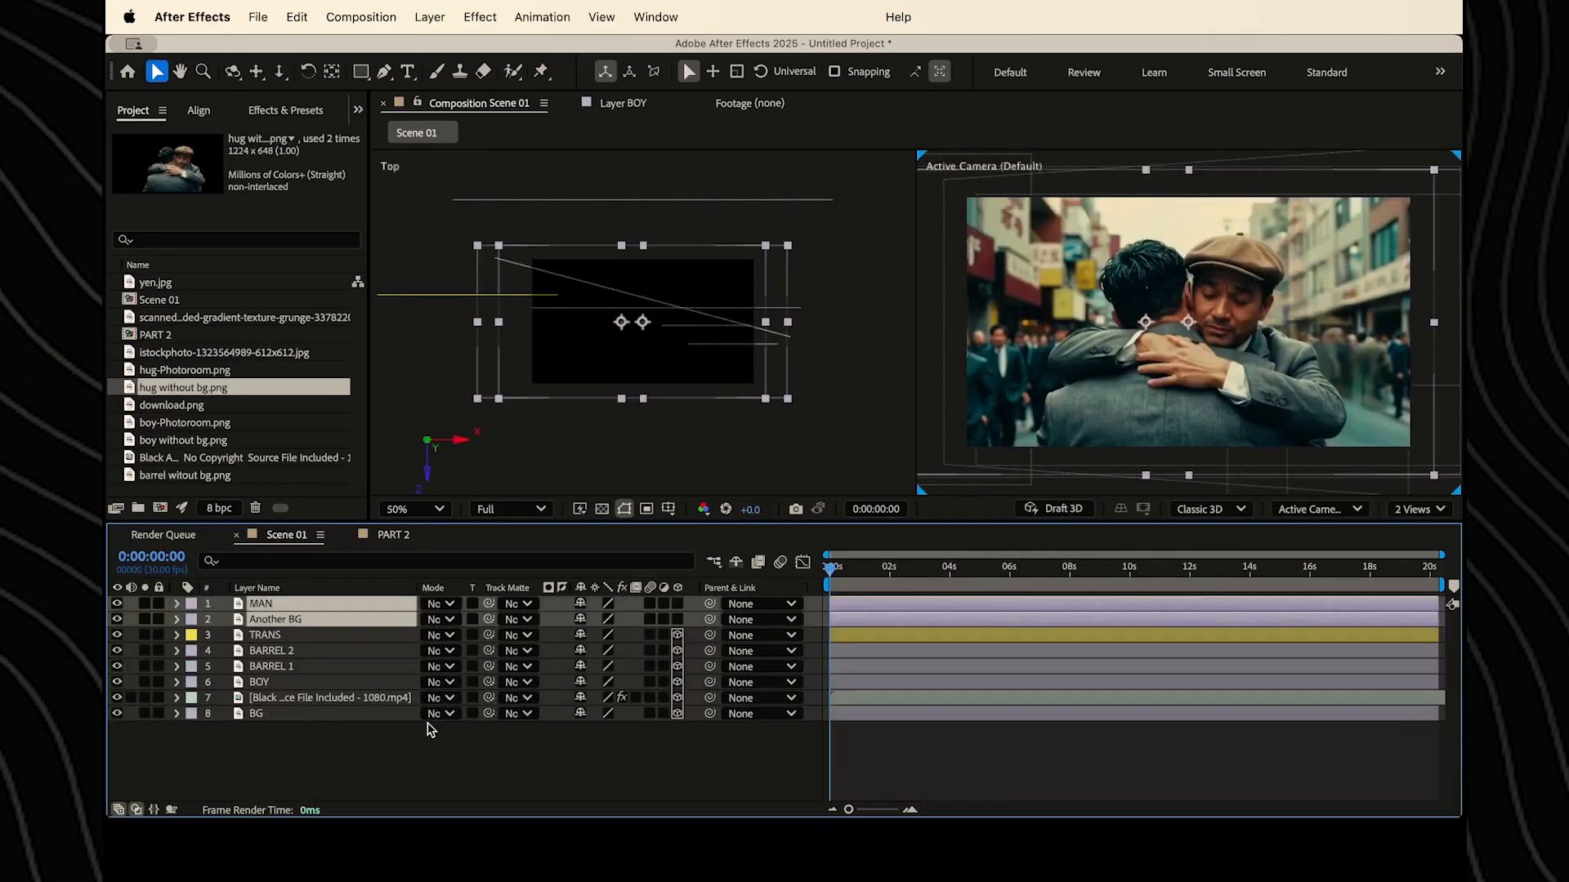
pyautogui.press('p')
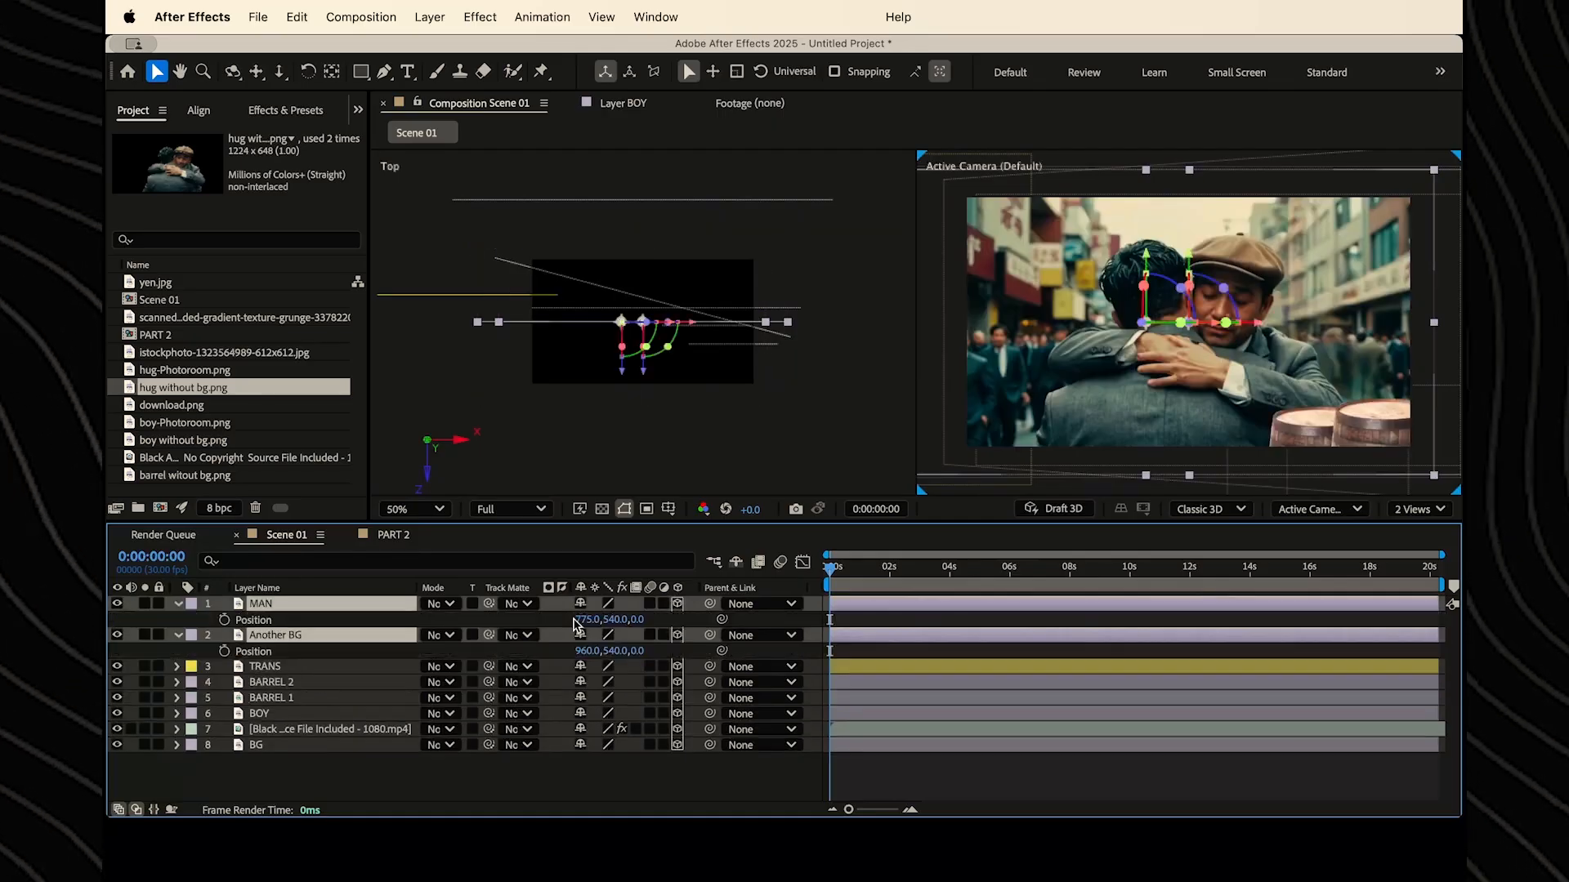
pyautogui.moveTo(583, 620); pyautogui.dragTo(584, 621)
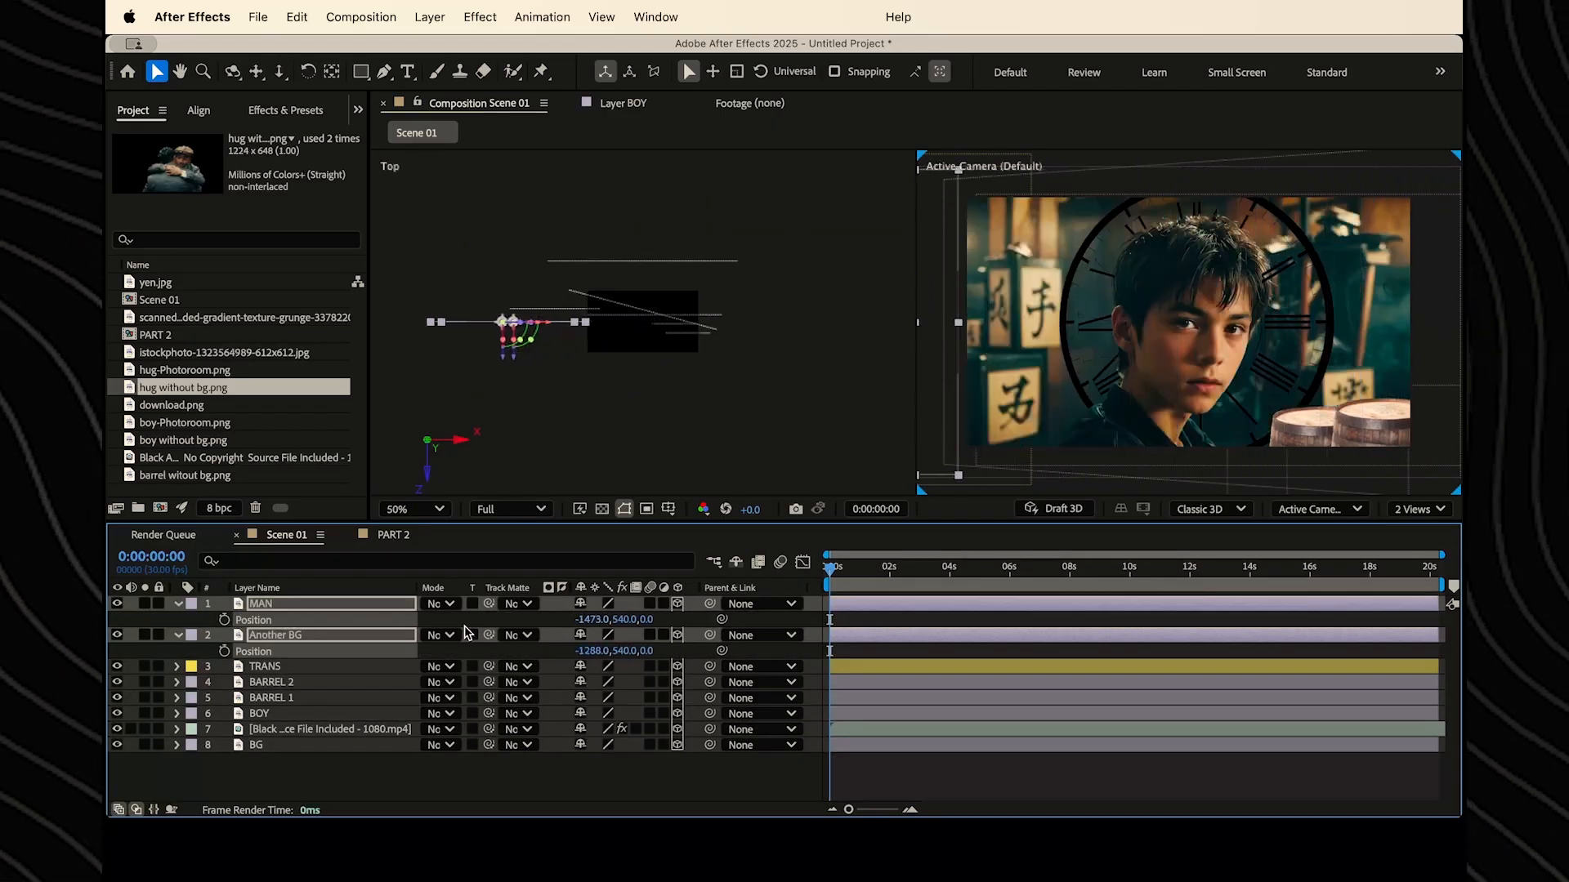
# - Add a null object to Scene 01, parent all the other layers to it and make it 3D
pyautogui.rightClick(316, 749)
pyautogui.moveTo(349, 582)
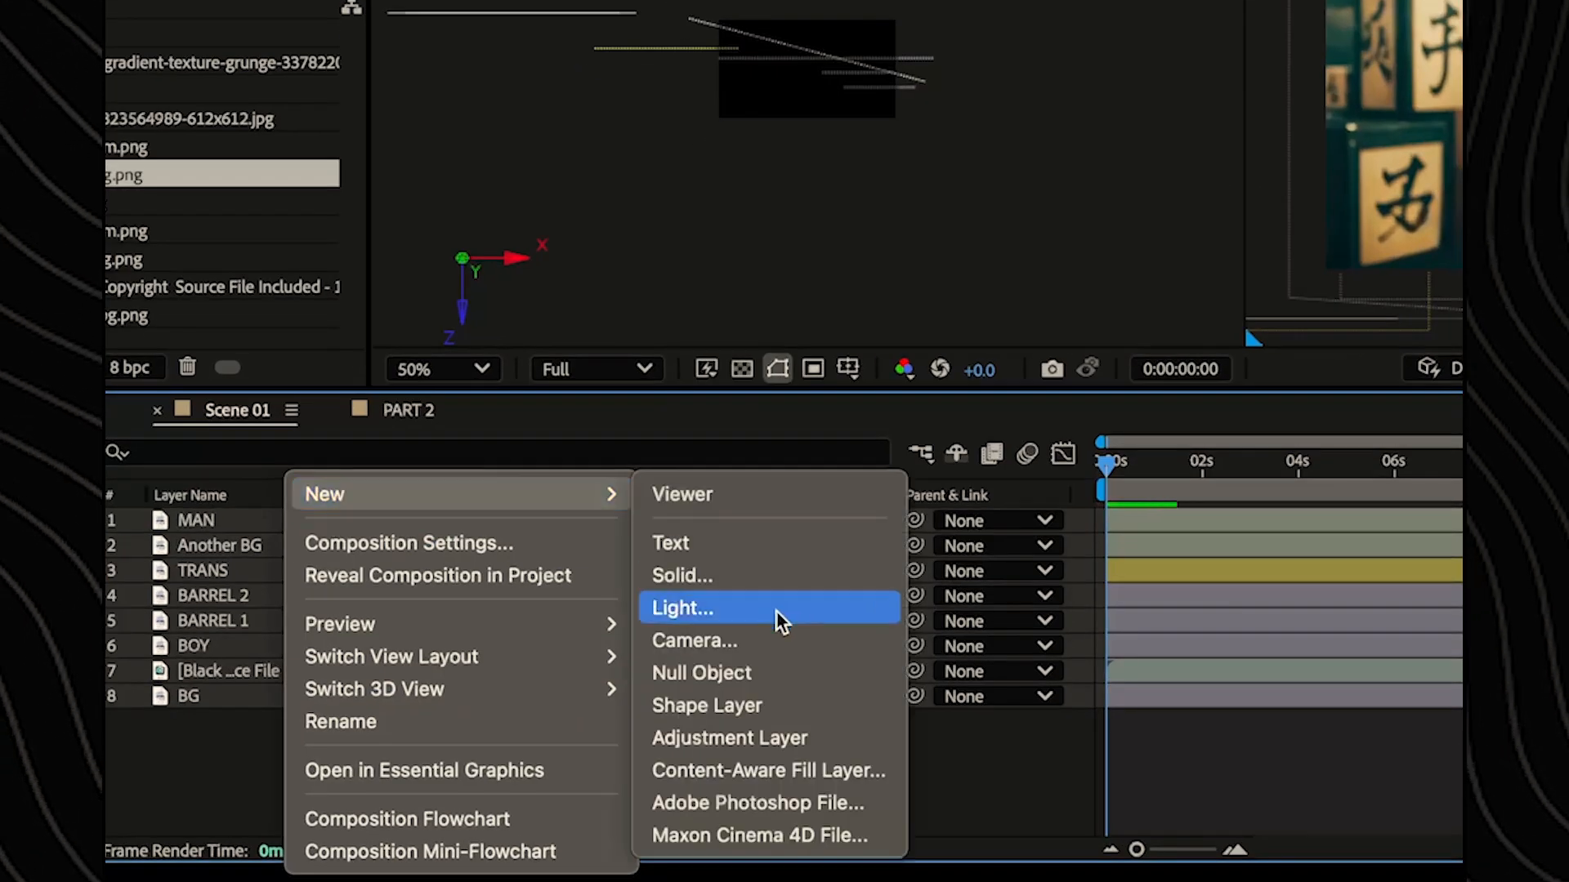
pyautogui.click(729, 675)
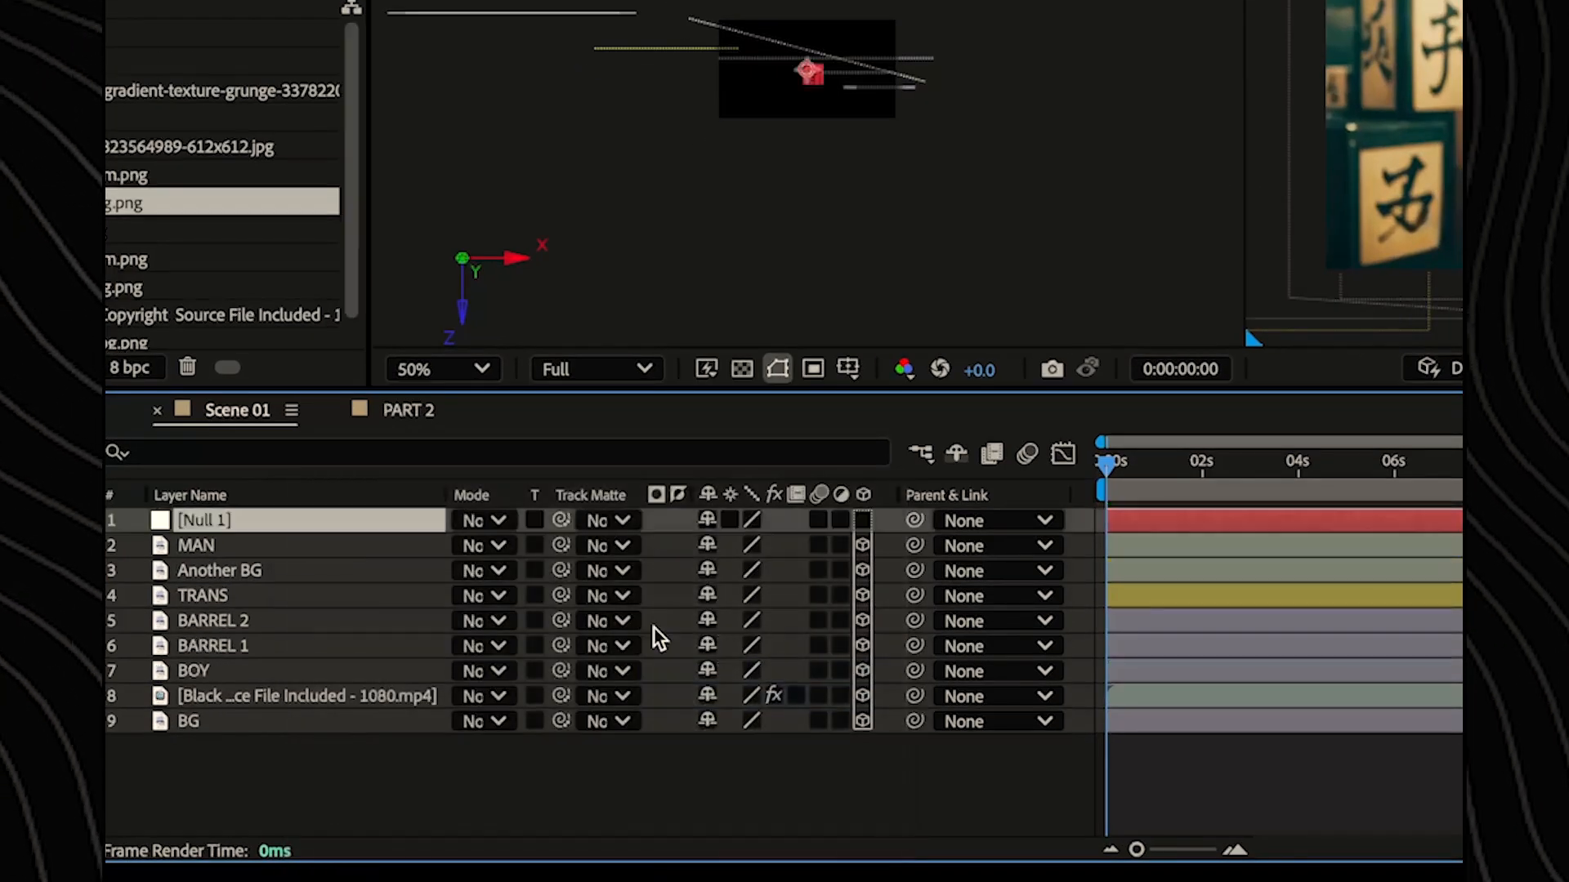
pyautogui.keyDown('shift'); pyautogui.click(227, 545); pyautogui.keyUp('shift')
pyautogui.moveTo(914, 546); pyautogui.dragTo(325, 516)
pyautogui.press('p')
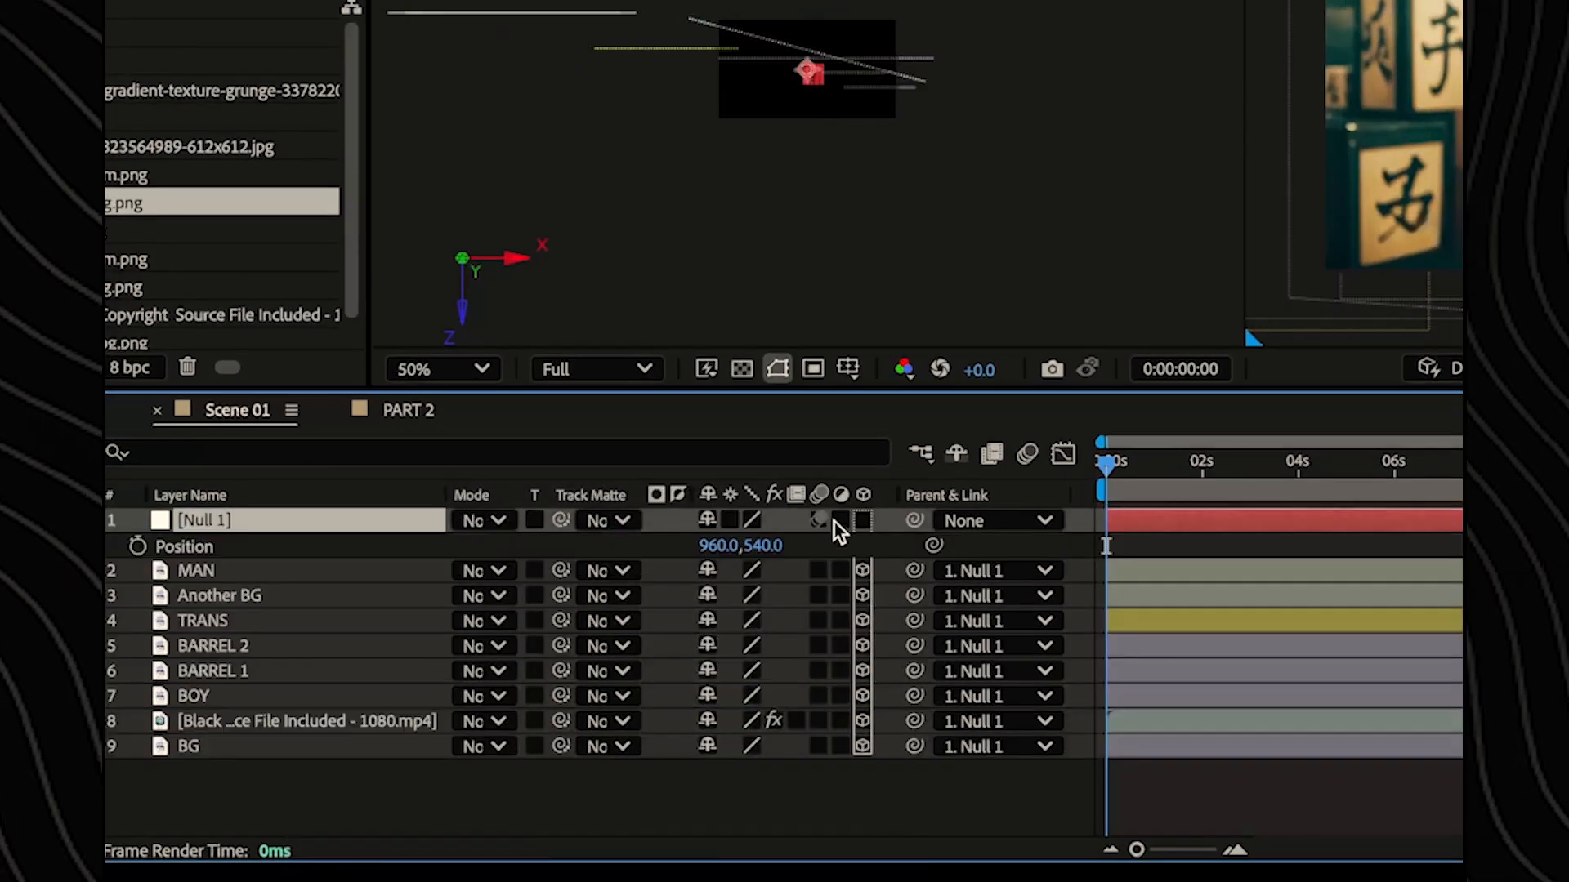
pyautogui.click(862, 521)
# - Move the null object sideways to X 3970 to bring the hugging men into the camera view
pyautogui.press('p')
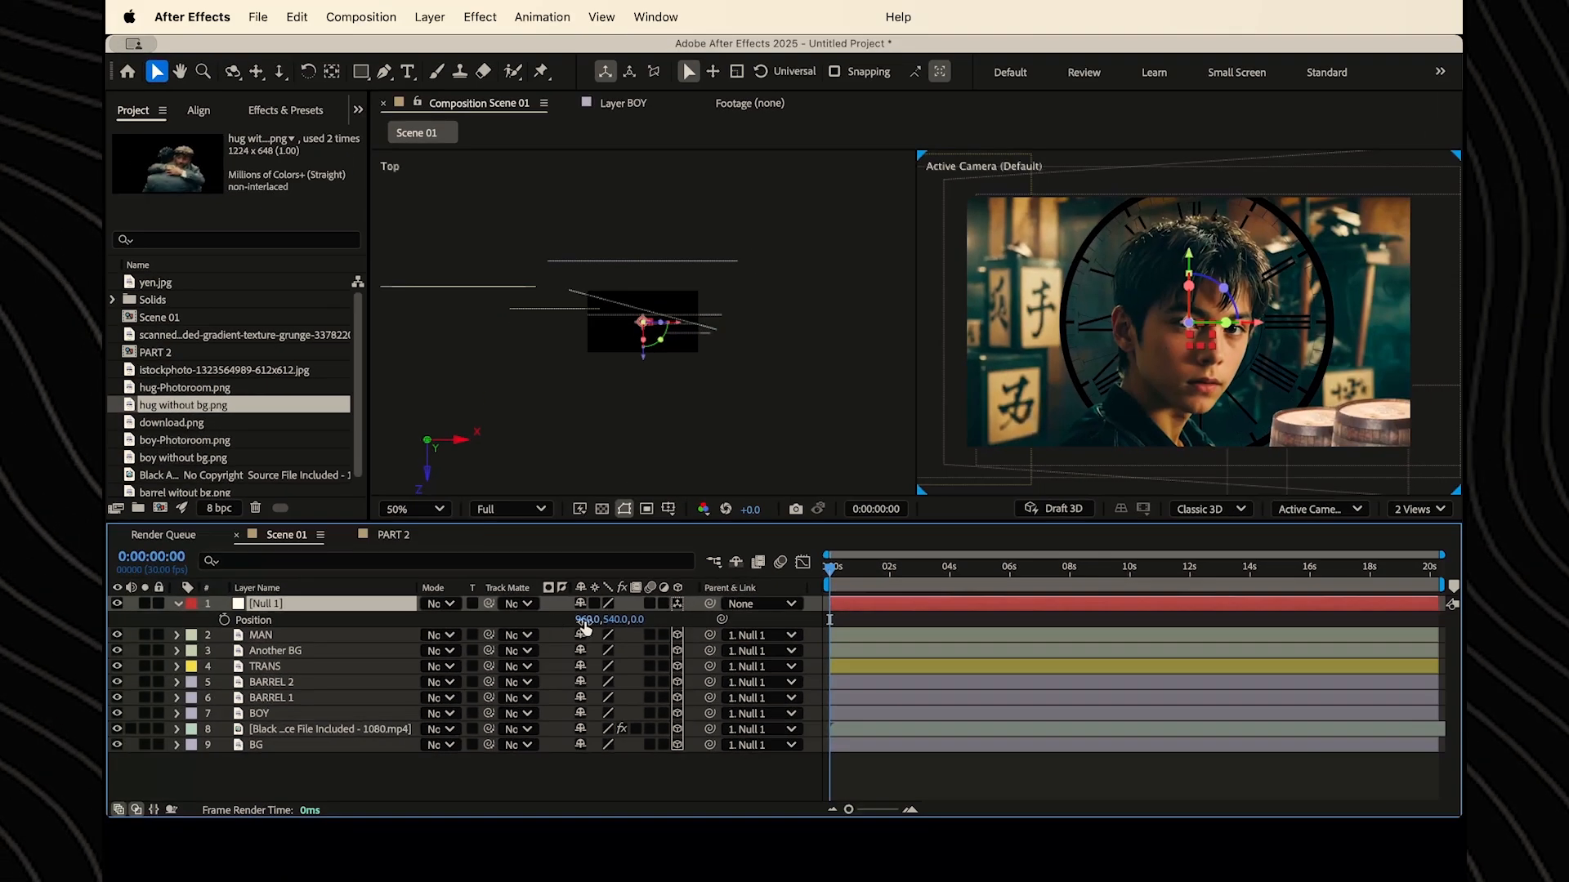
pyautogui.moveTo(716, 546); pyautogui.dragTo(1568, 475)
pyautogui.moveTo(569, 615); pyautogui.dragTo(1389, 617)
pyautogui.moveTo(579, 619); pyautogui.dragTo(1398, 619)
# - Scale up MAN and Another BG together so they fill the camera frame
pyautogui.click(273, 635)
pyautogui.keyDown('shift'); pyautogui.click(272, 653); pyautogui.keyUp('shift')
pyautogui.press('s')
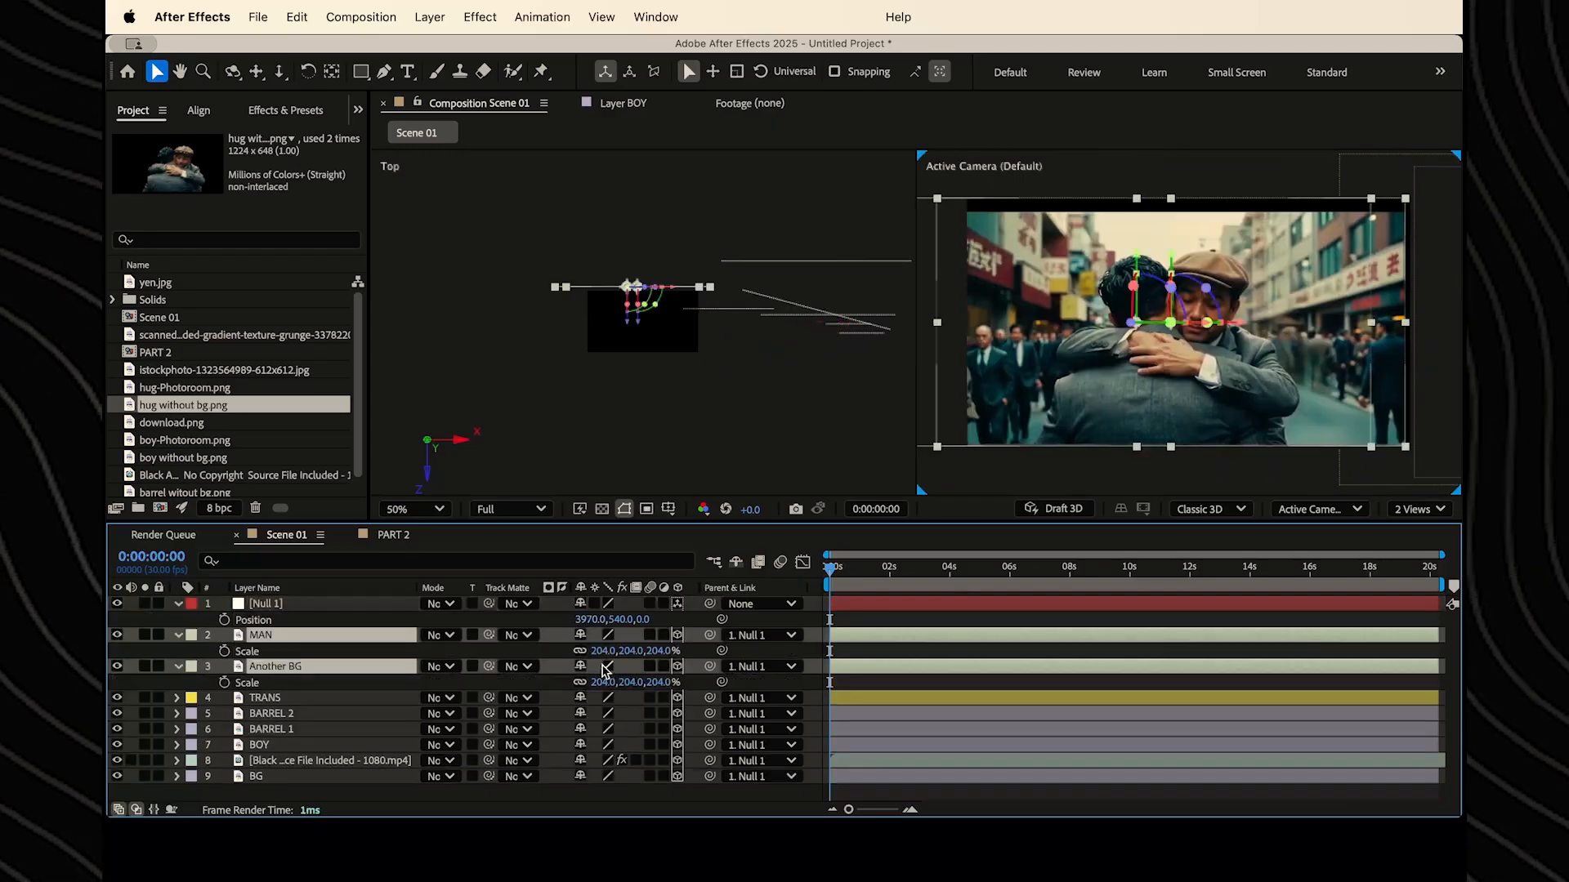
pyautogui.moveTo(603, 651); pyautogui.dragTo(482, 613)
pyautogui.press('s')
# - Remove the null object and add a two-node 50mm camera named Camera with depth of field enabled
pyautogui.click(803, 605)
pyautogui.rightClick(322, 611)
pyautogui.moveTo(368, 621)
pyautogui.click(548, 704)
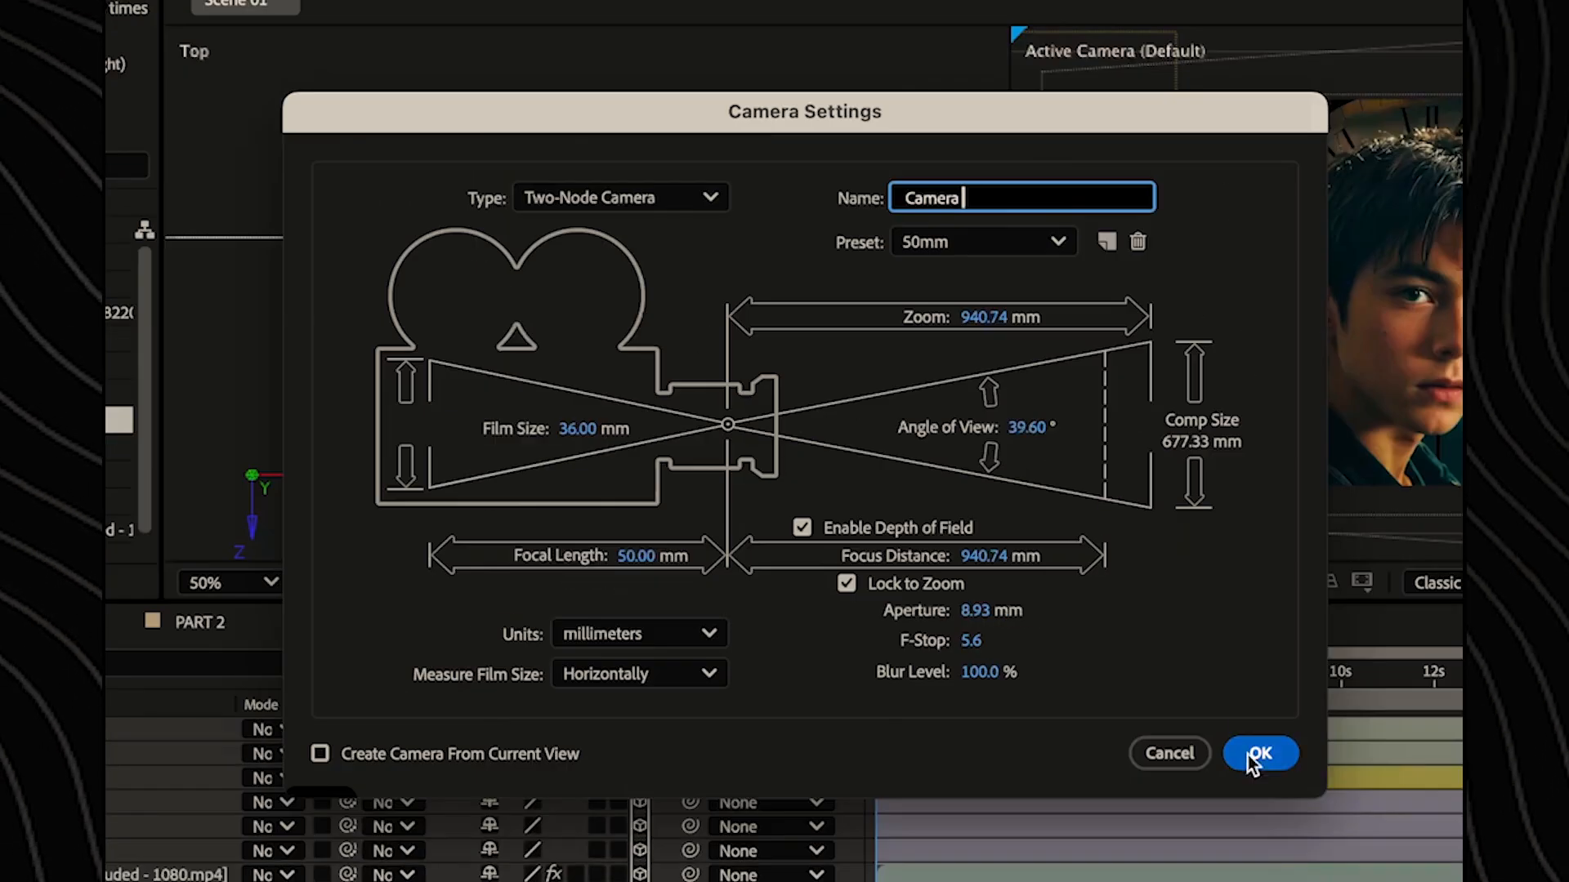
pyautogui.click(1247, 754)
# - Add a 3D null object with a green label and parent the camera to it
pyautogui.rightClick(217, 683)
pyautogui.moveTo(285, 706)
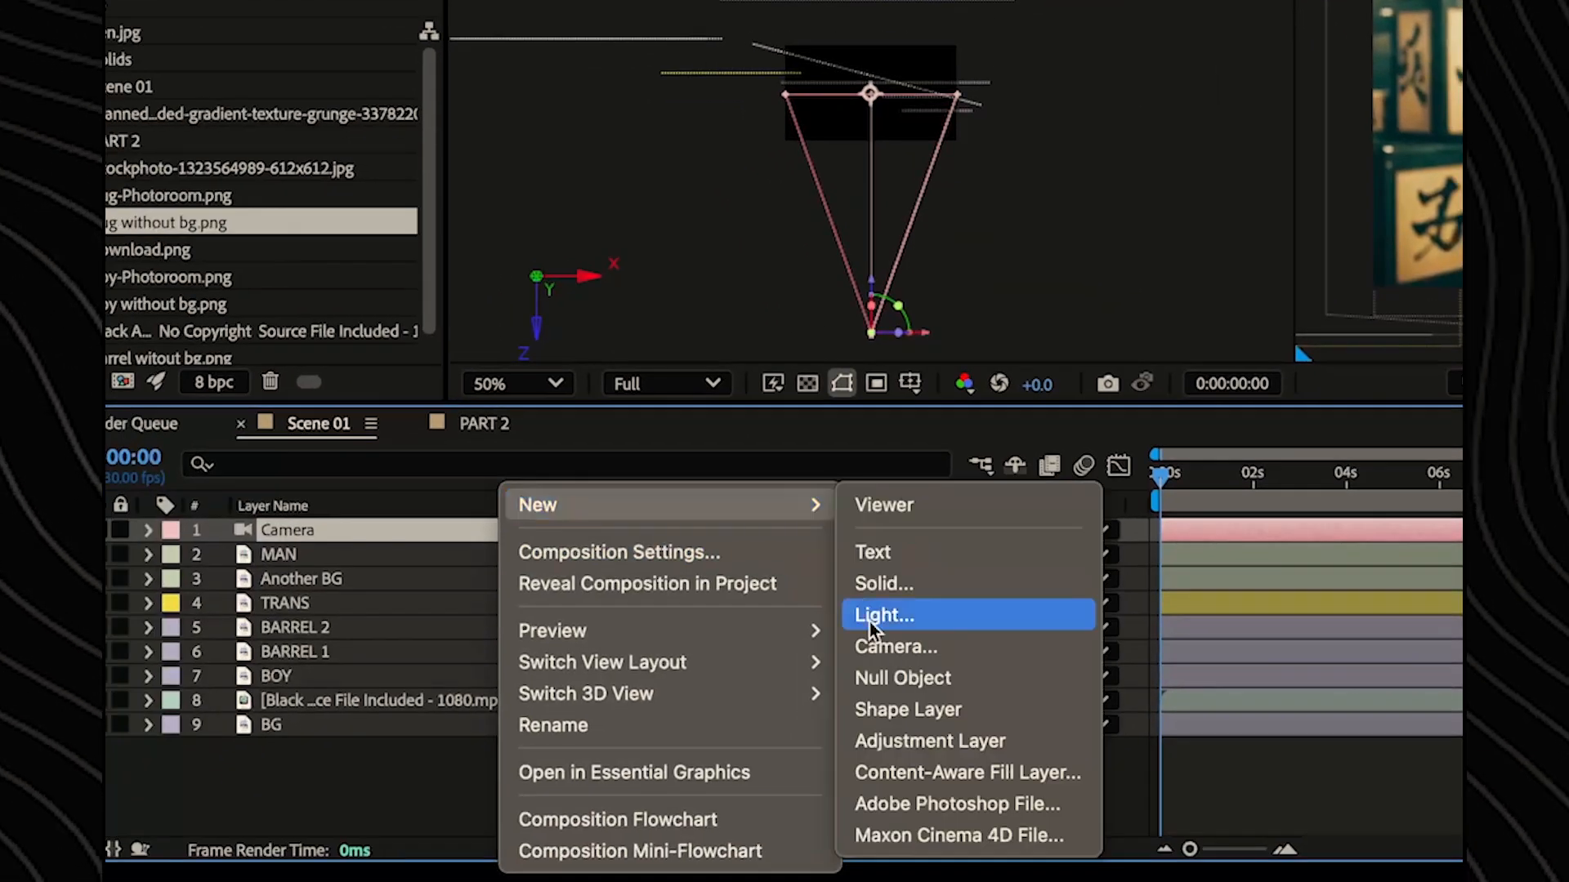
pyautogui.click(900, 683)
pyautogui.click(170, 531)
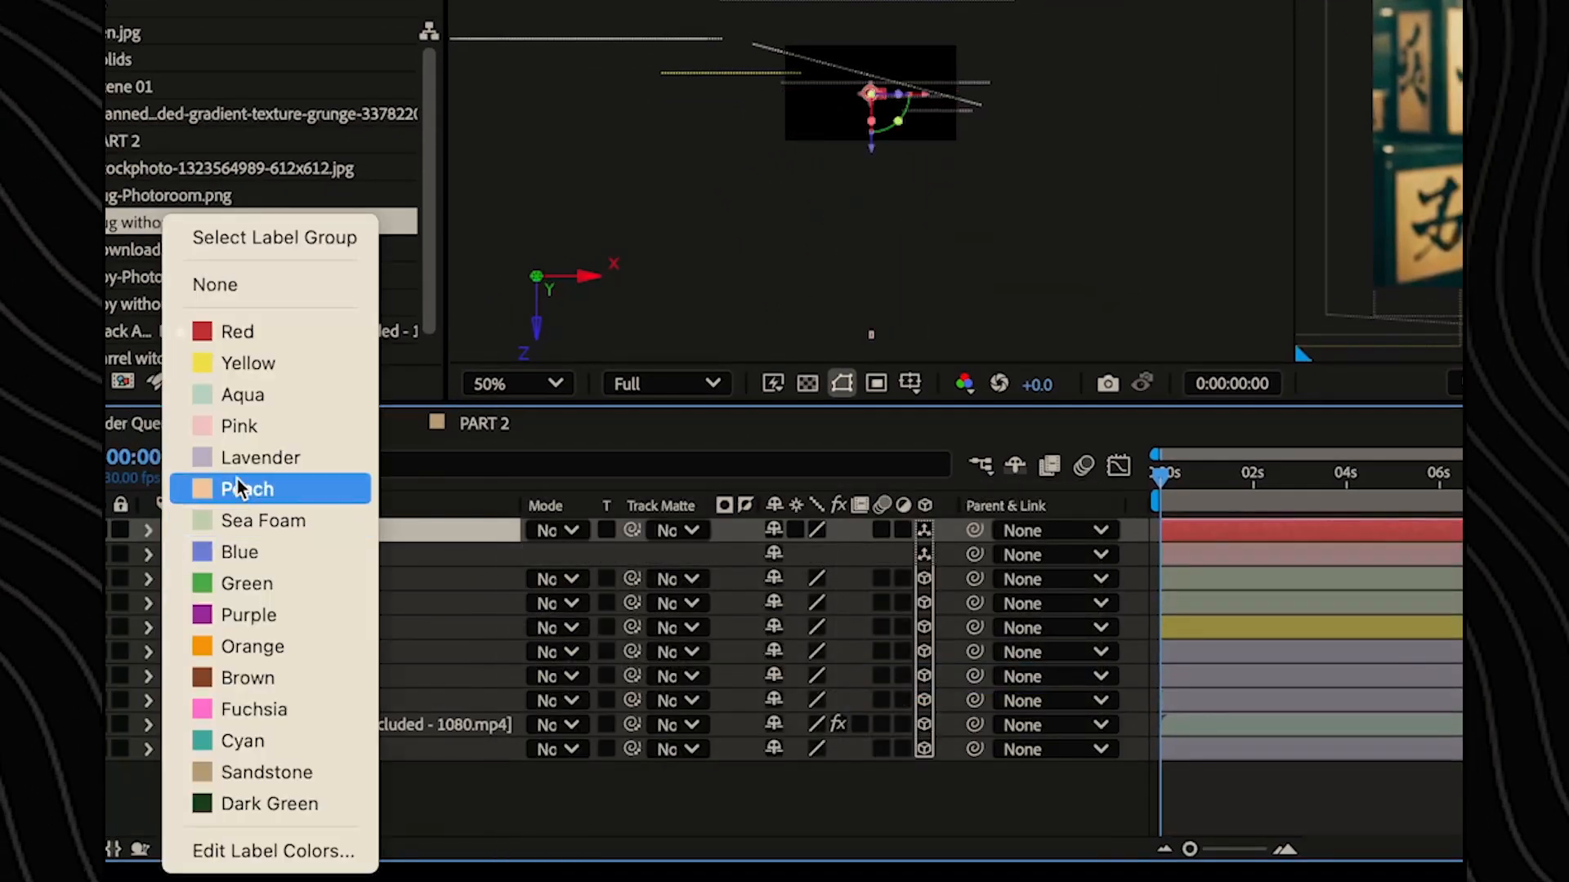
pyautogui.click(241, 583)
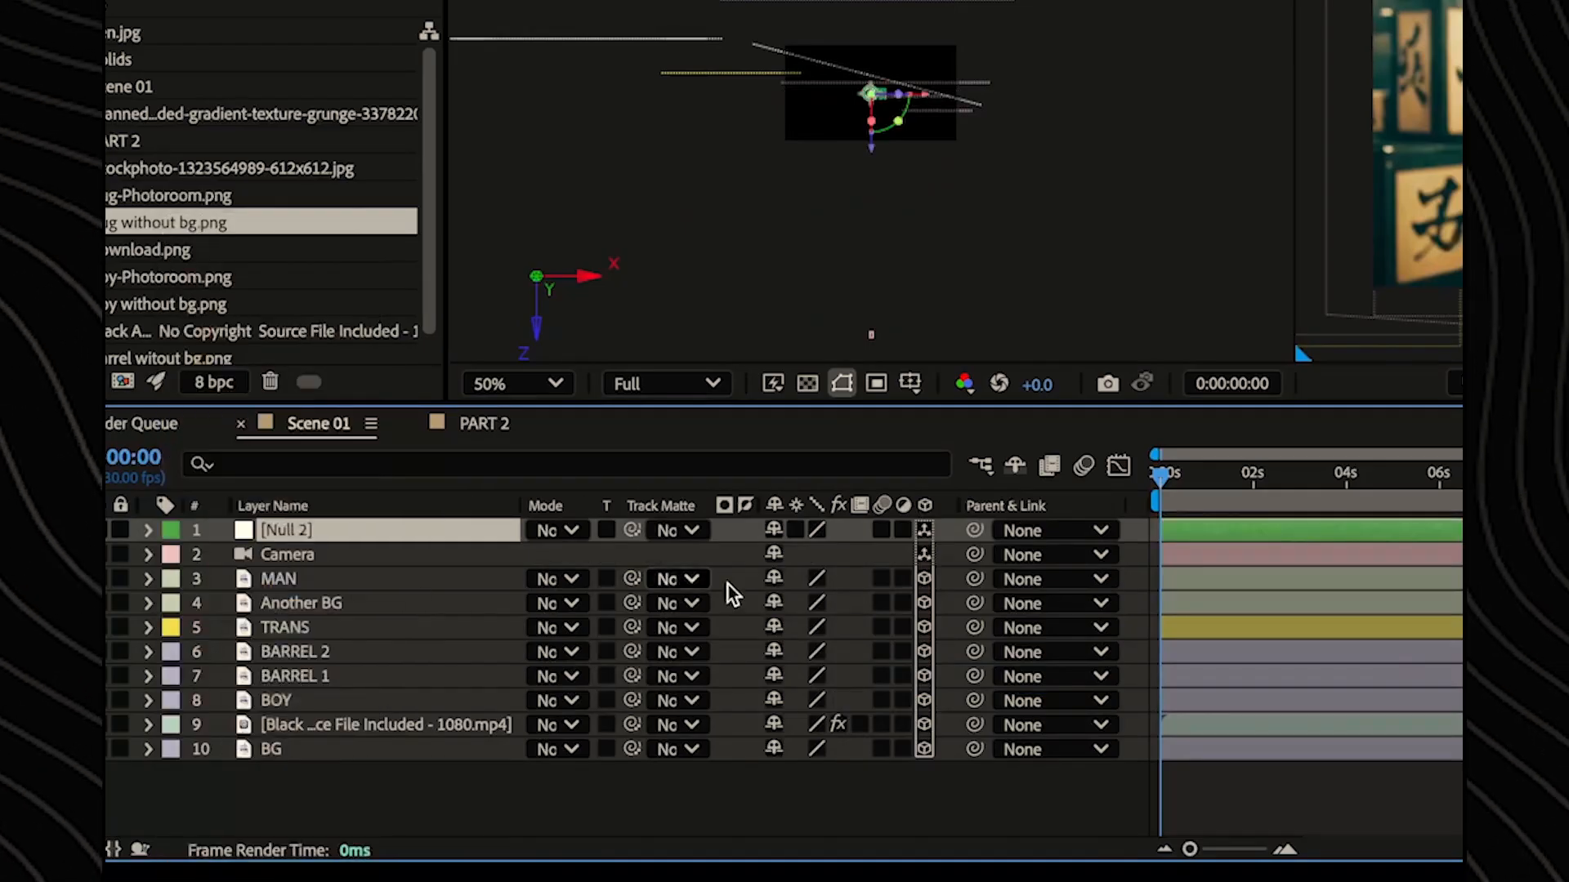
pyautogui.moveTo(488, 546); pyautogui.dragTo(448, 533)
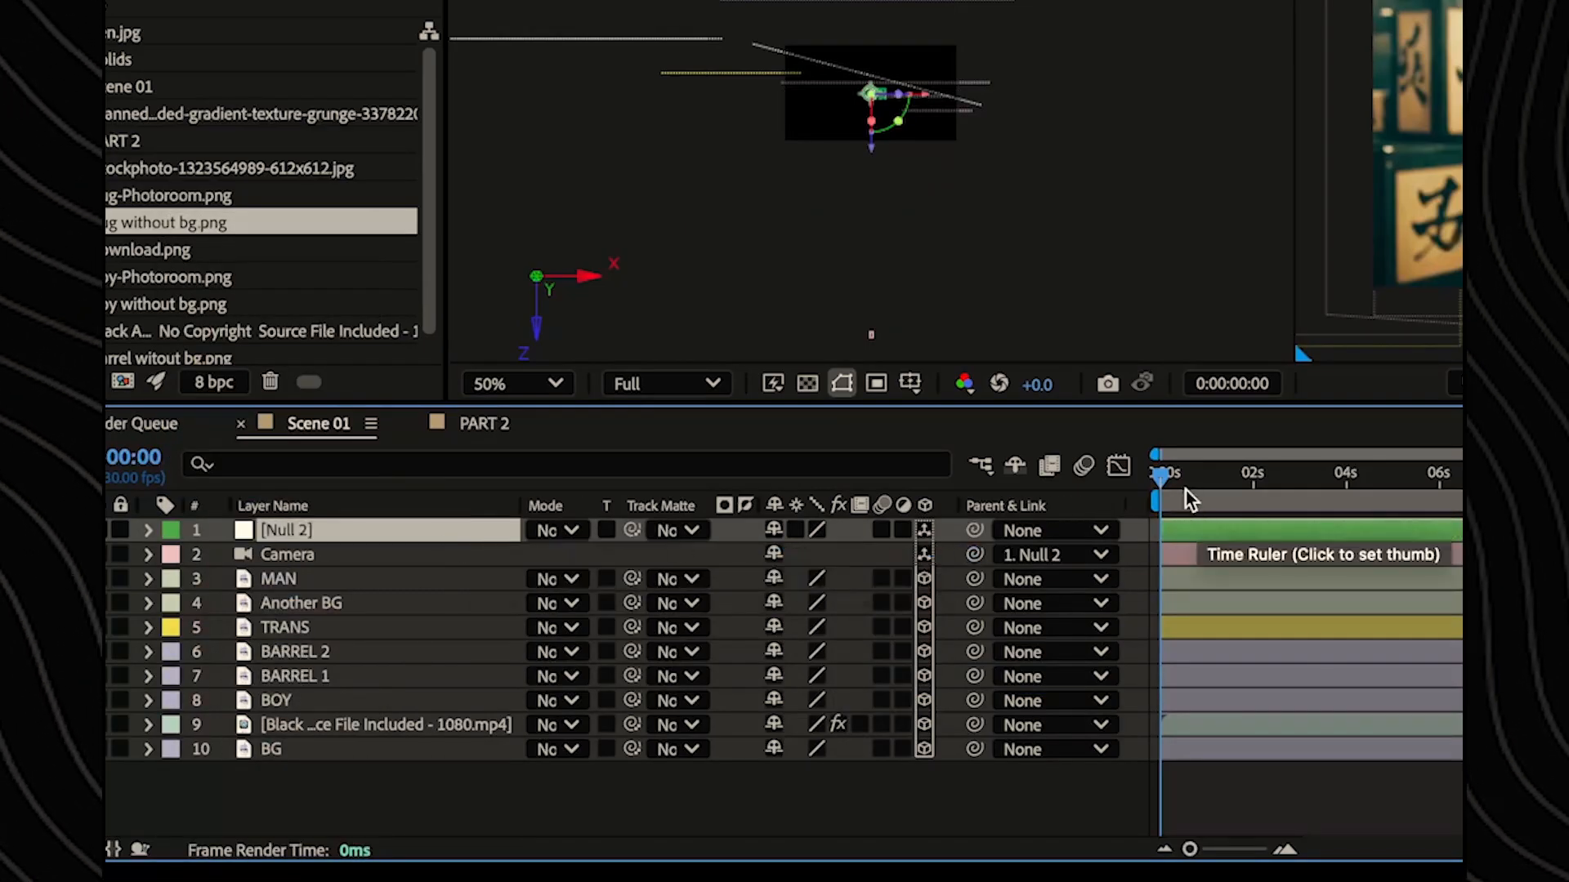
# - Keyframe the camera's Z position from -2666.7 at the start to -2337.7 at 4 seconds
pyautogui.click(314, 560)
pyautogui.hotkey('alt', 'shift', 'p')
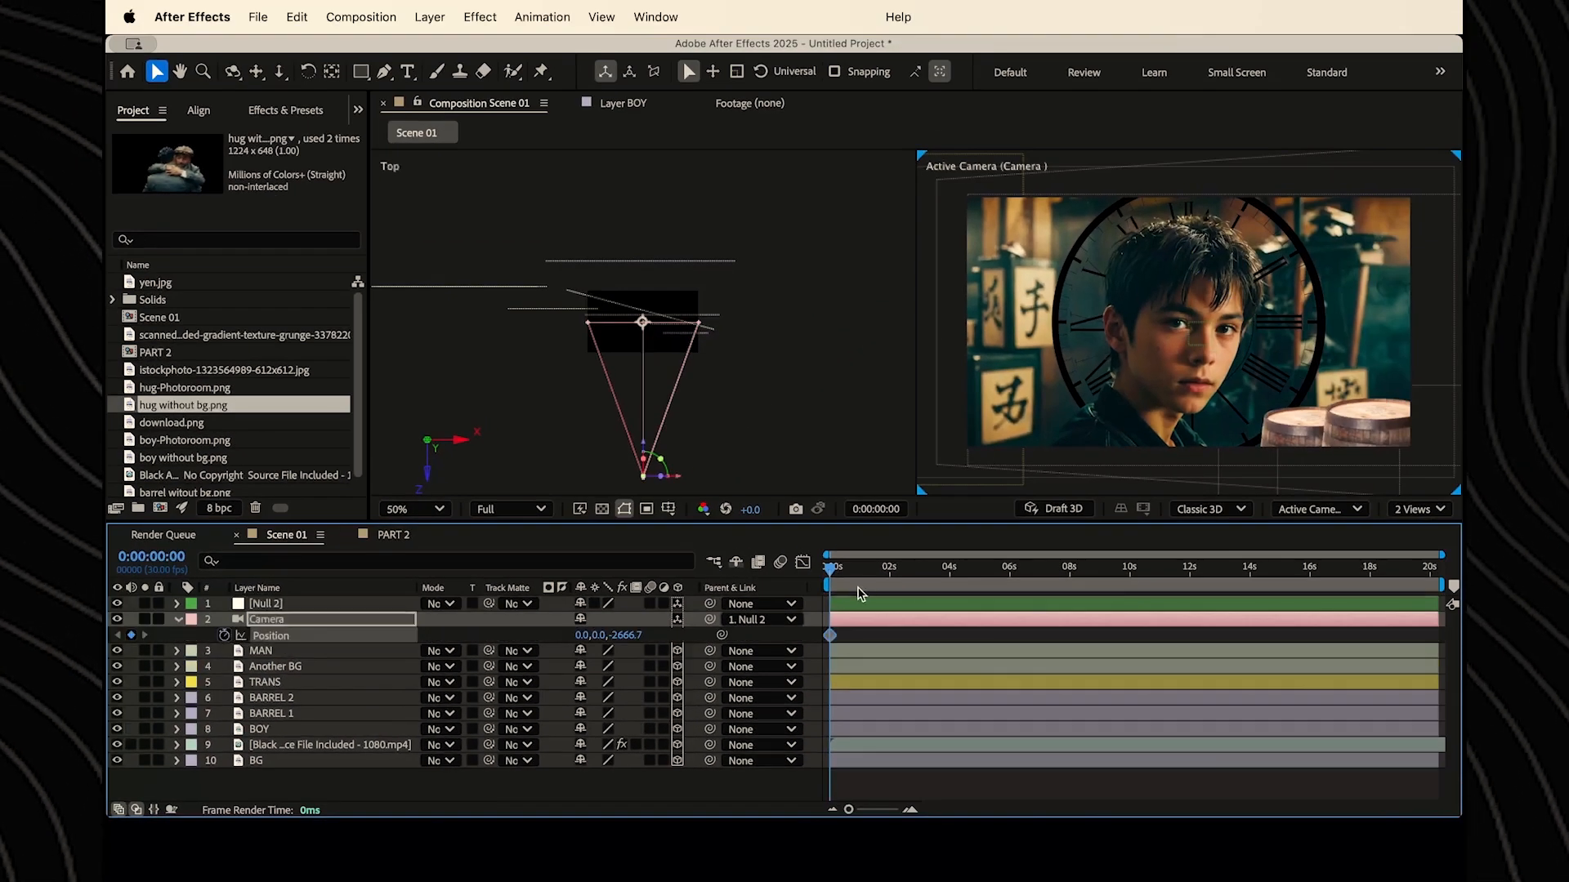
pyautogui.moveTo(636, 635); pyautogui.dragTo(682, 635)
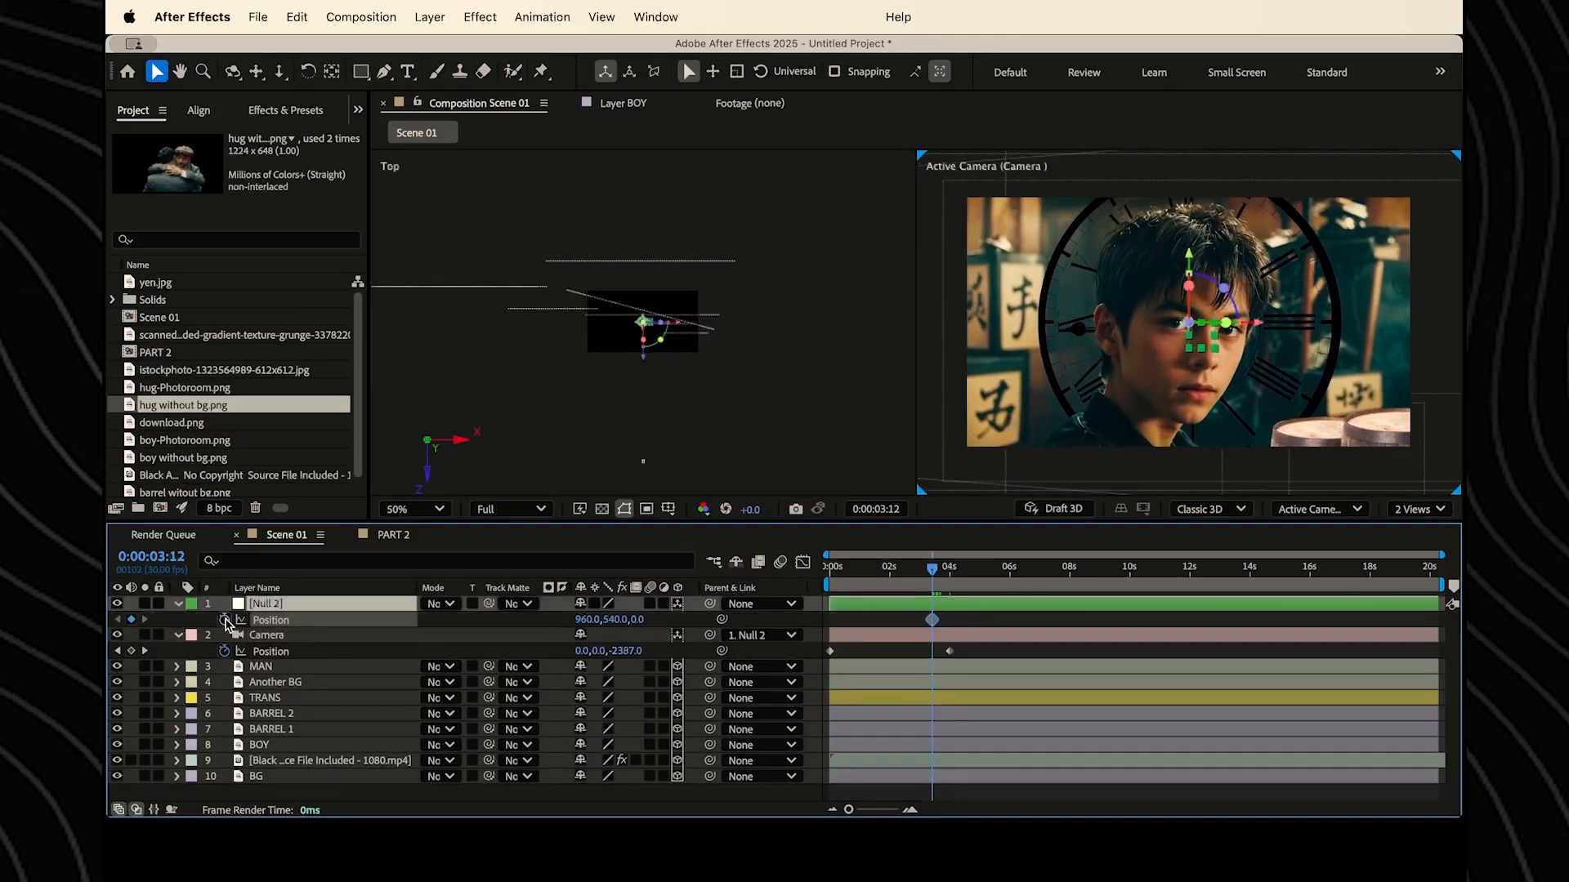
# - Animate the null's X position from 960 at 0:00:03:12 to -2144 at 0:00:07:29 and ease all null and camera position keyframes
pyautogui.moveTo(934, 572); pyautogui.dragTo(1062, 574)
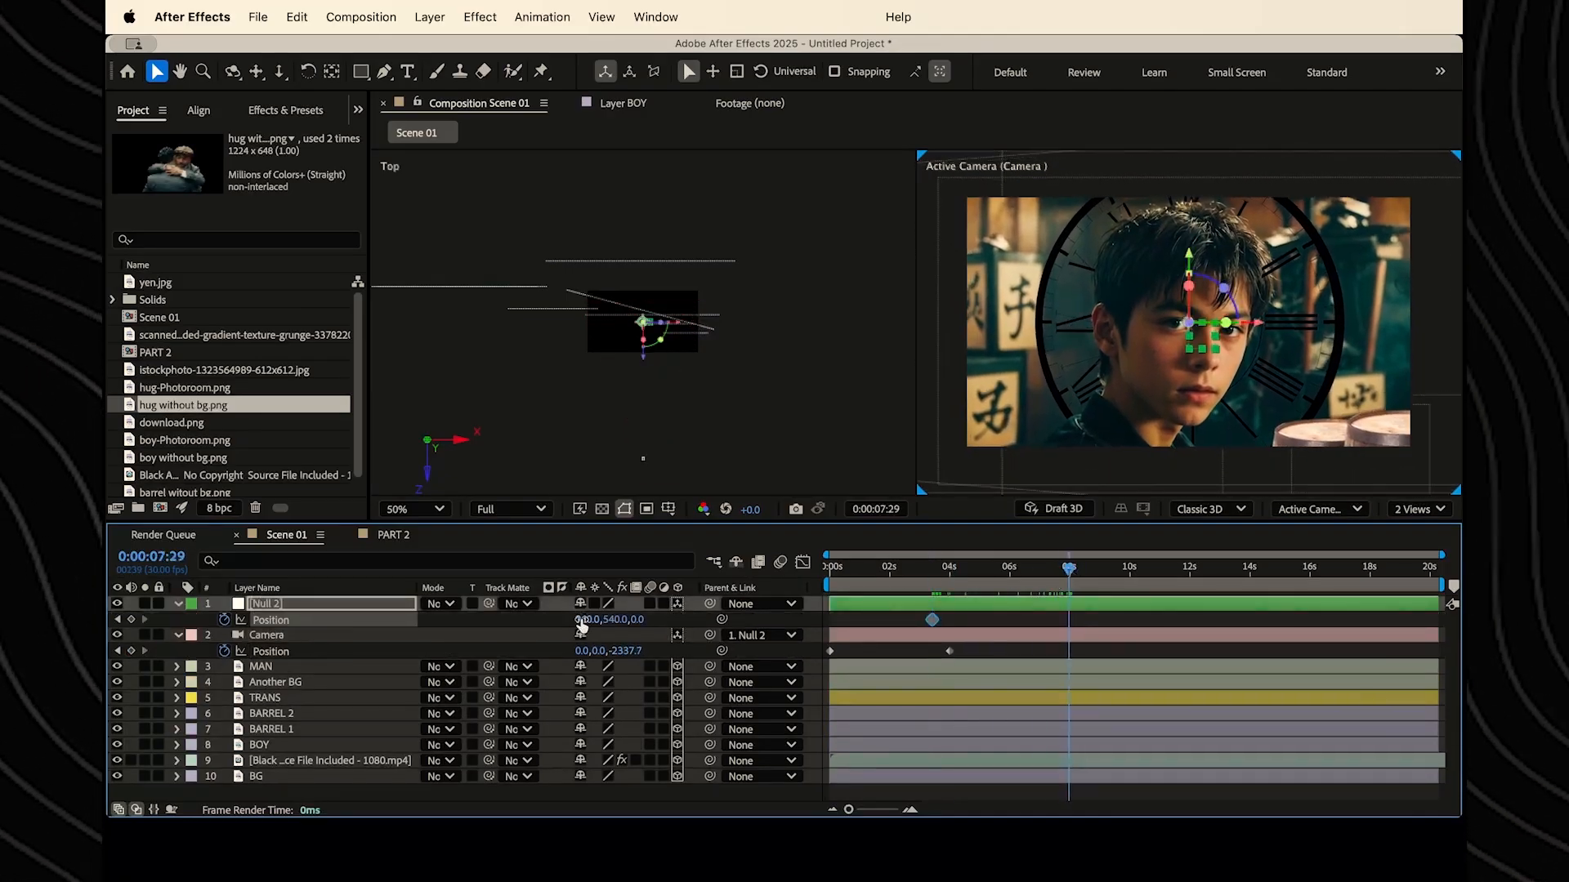
pyautogui.moveTo(582, 626); pyautogui.dragTo(582, 628)
pyautogui.moveTo(1096, 616); pyautogui.dragTo(794, 661)
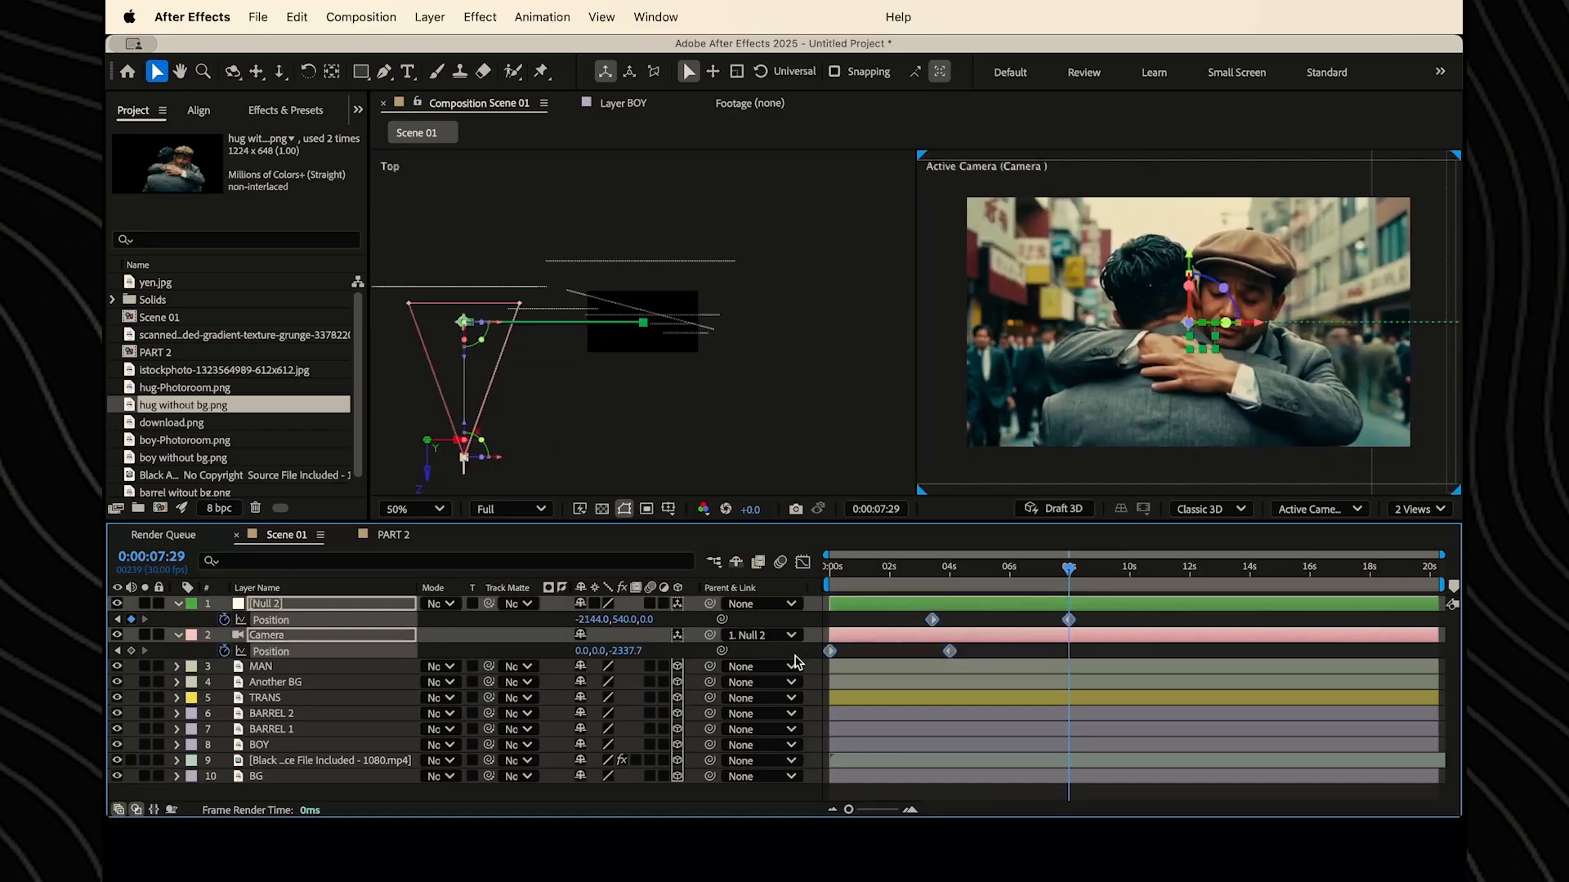
pyautogui.click(1011, 650)
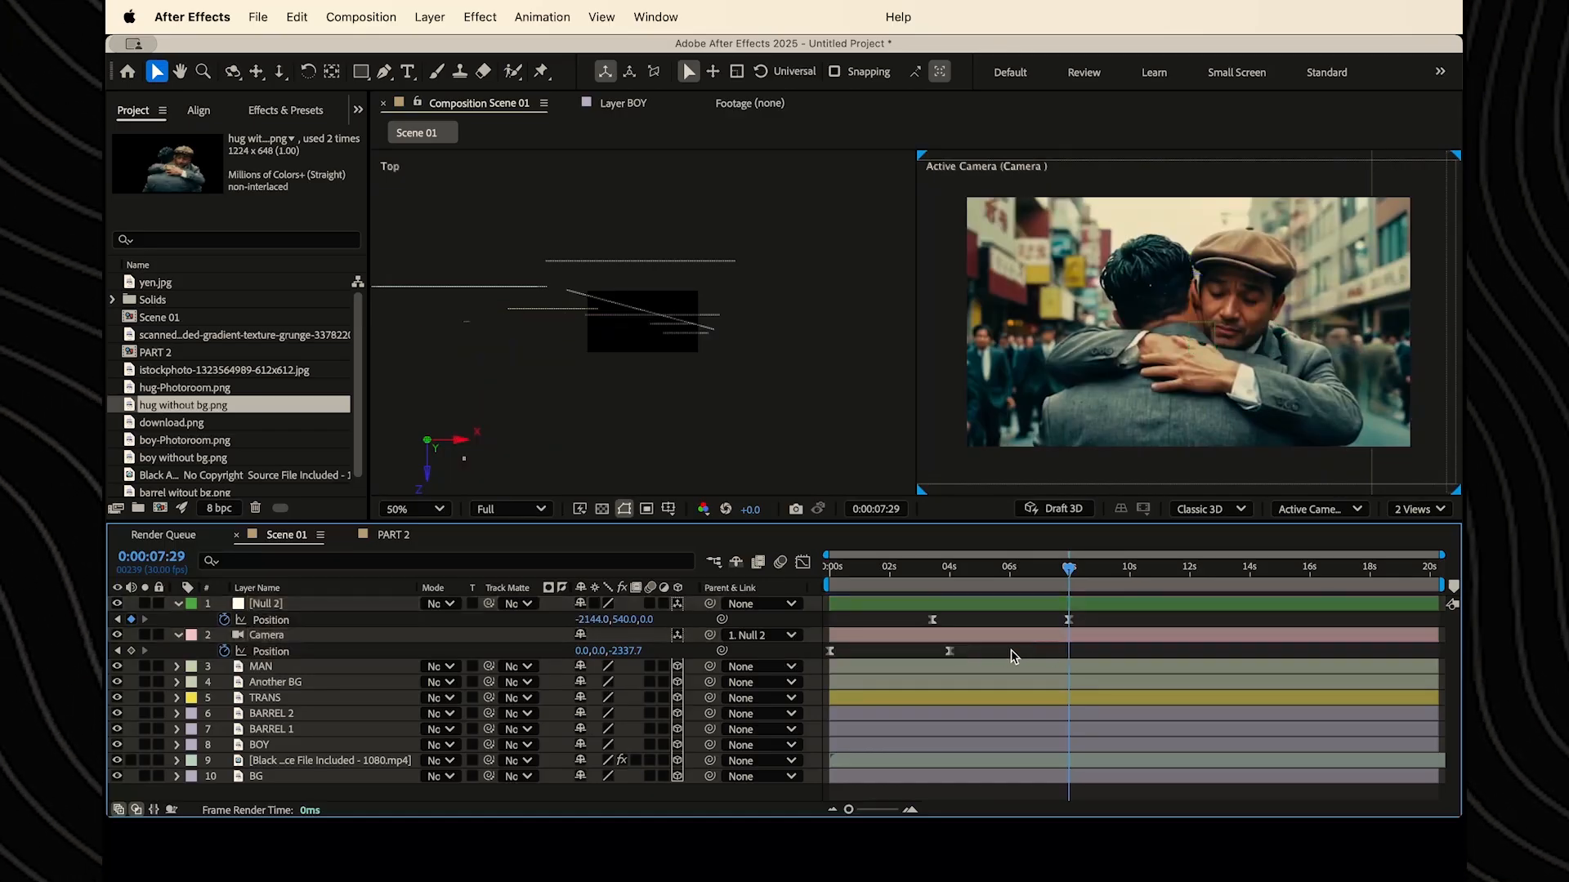
# - Preview the camera move from the start and shift the null's first position keyframe to 0:00:02:29
pyautogui.click(950, 651)
pyautogui.click(868, 604)
pyautogui.click(829, 570)
pyautogui.press('space')
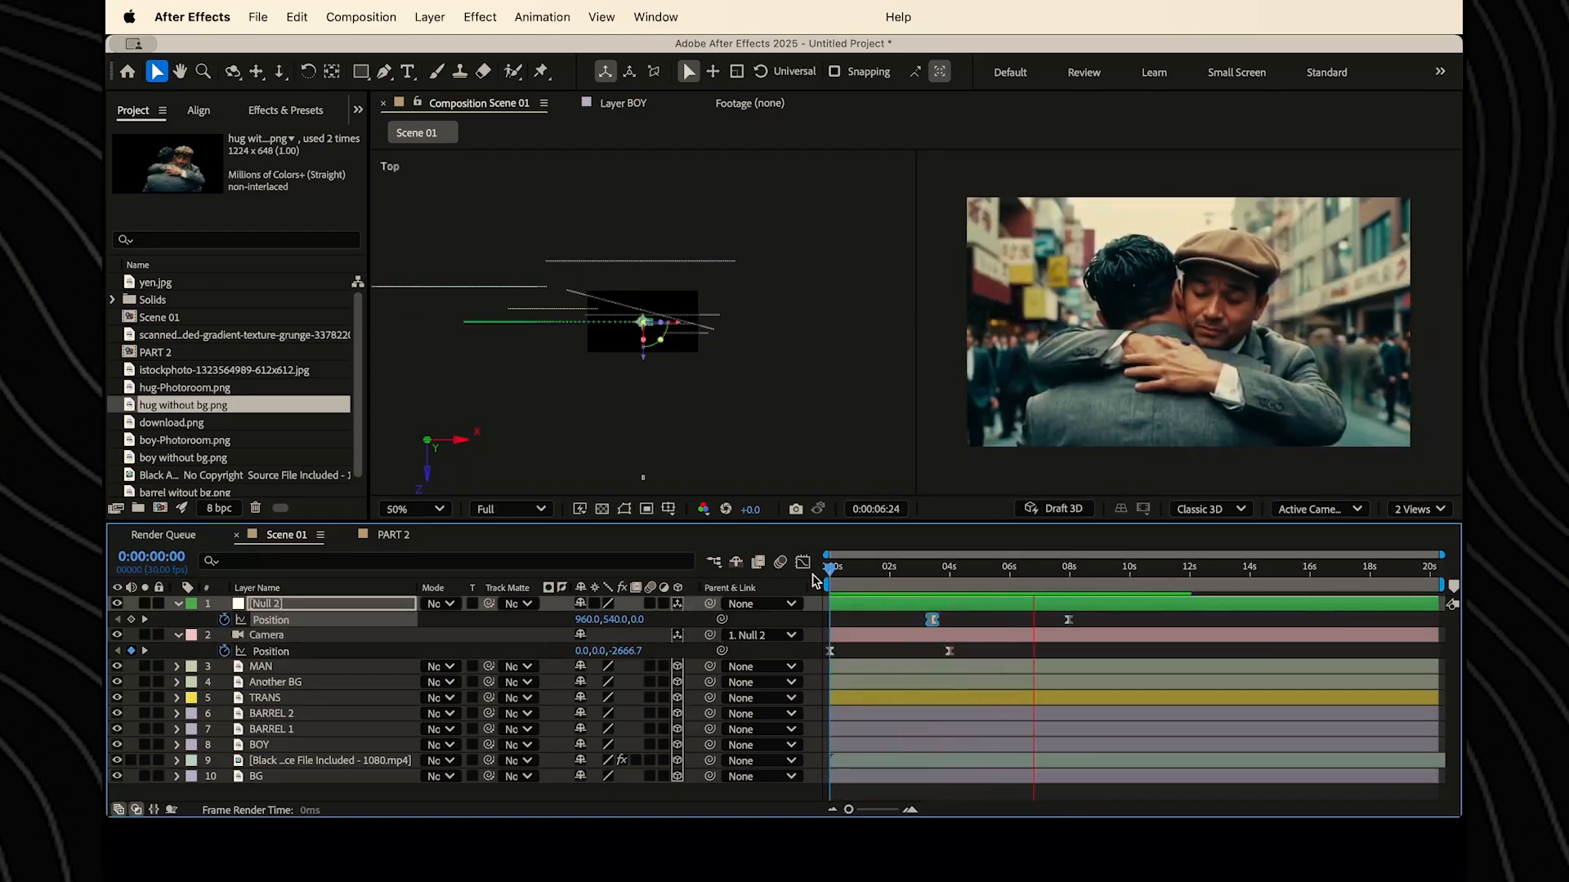
pyautogui.click(918, 569)
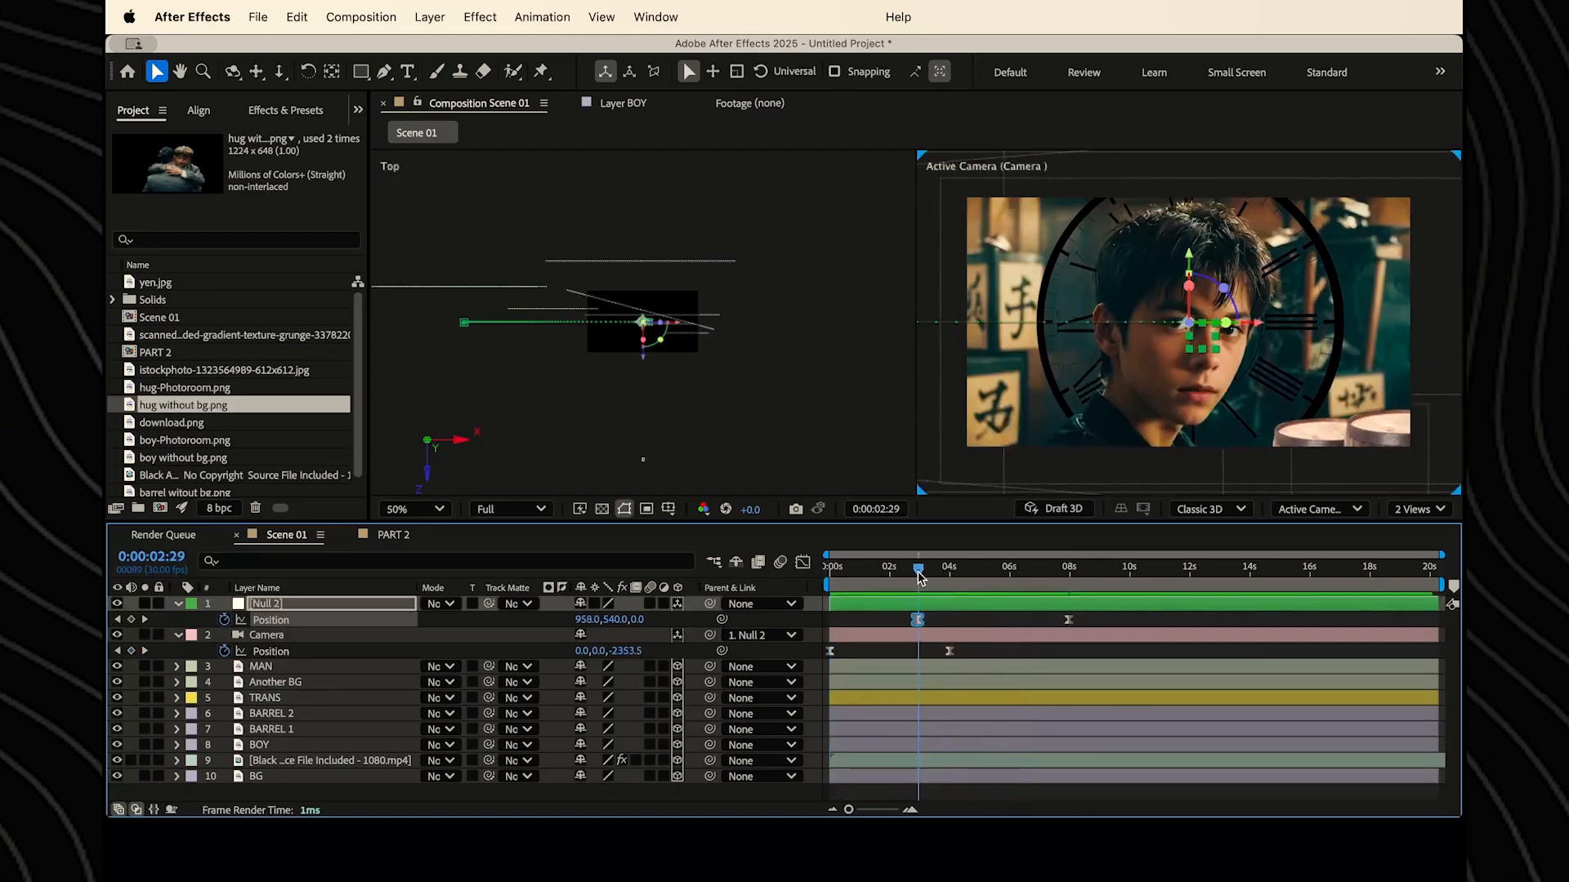
# - Search the effects for grad and apply Gradient Wipe to the black clock video layer
pyautogui.click(273, 758)
pyautogui.click(285, 110)
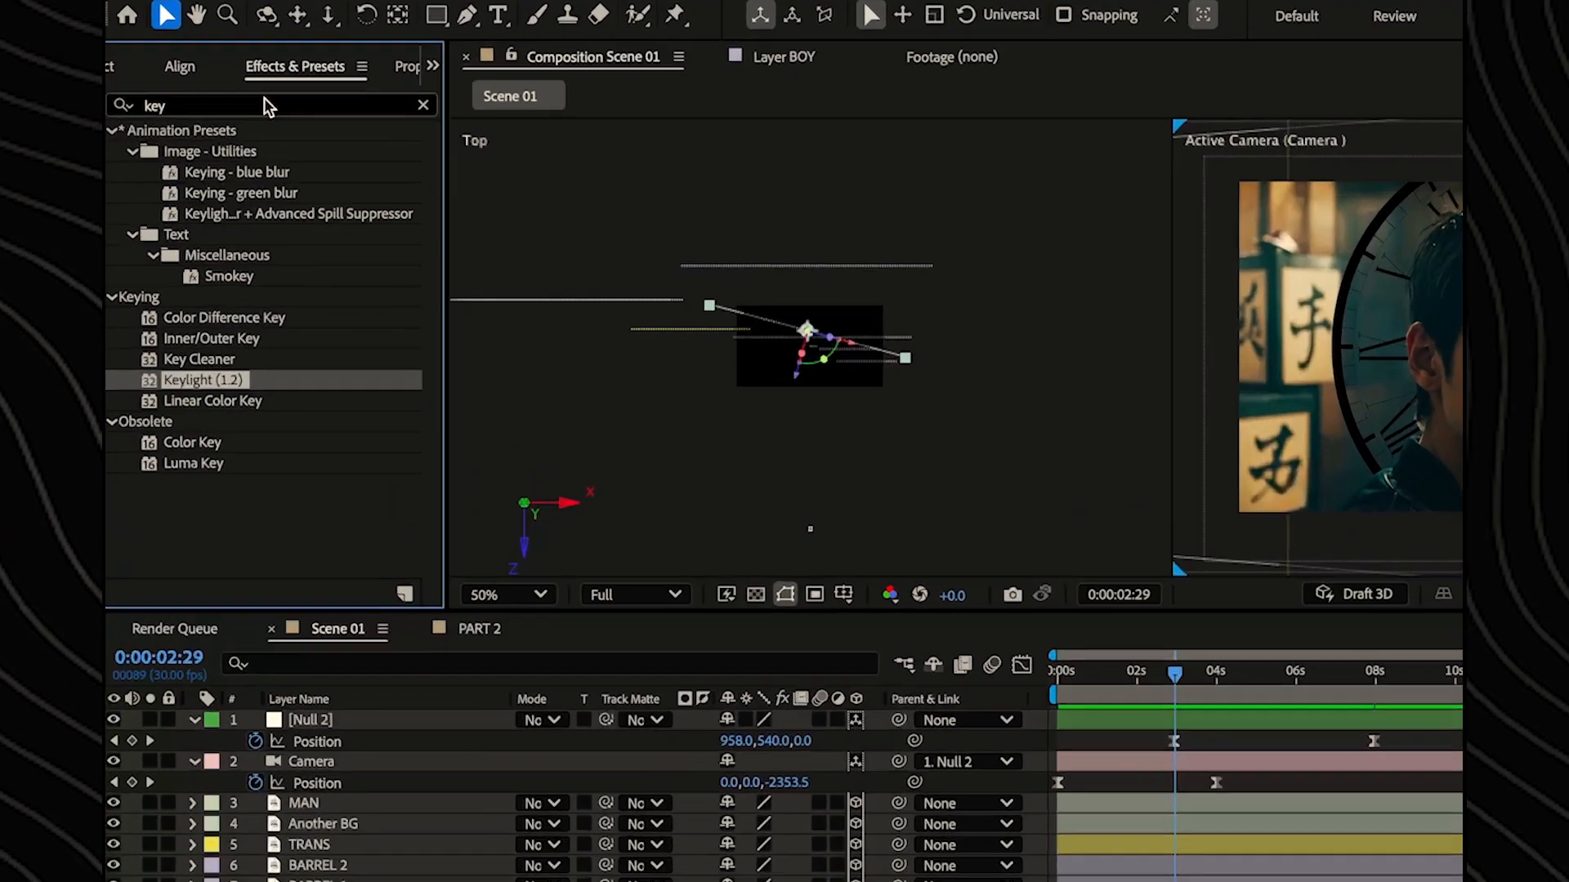
pyautogui.click(209, 140)
pyautogui.doubleClick(193, 80)
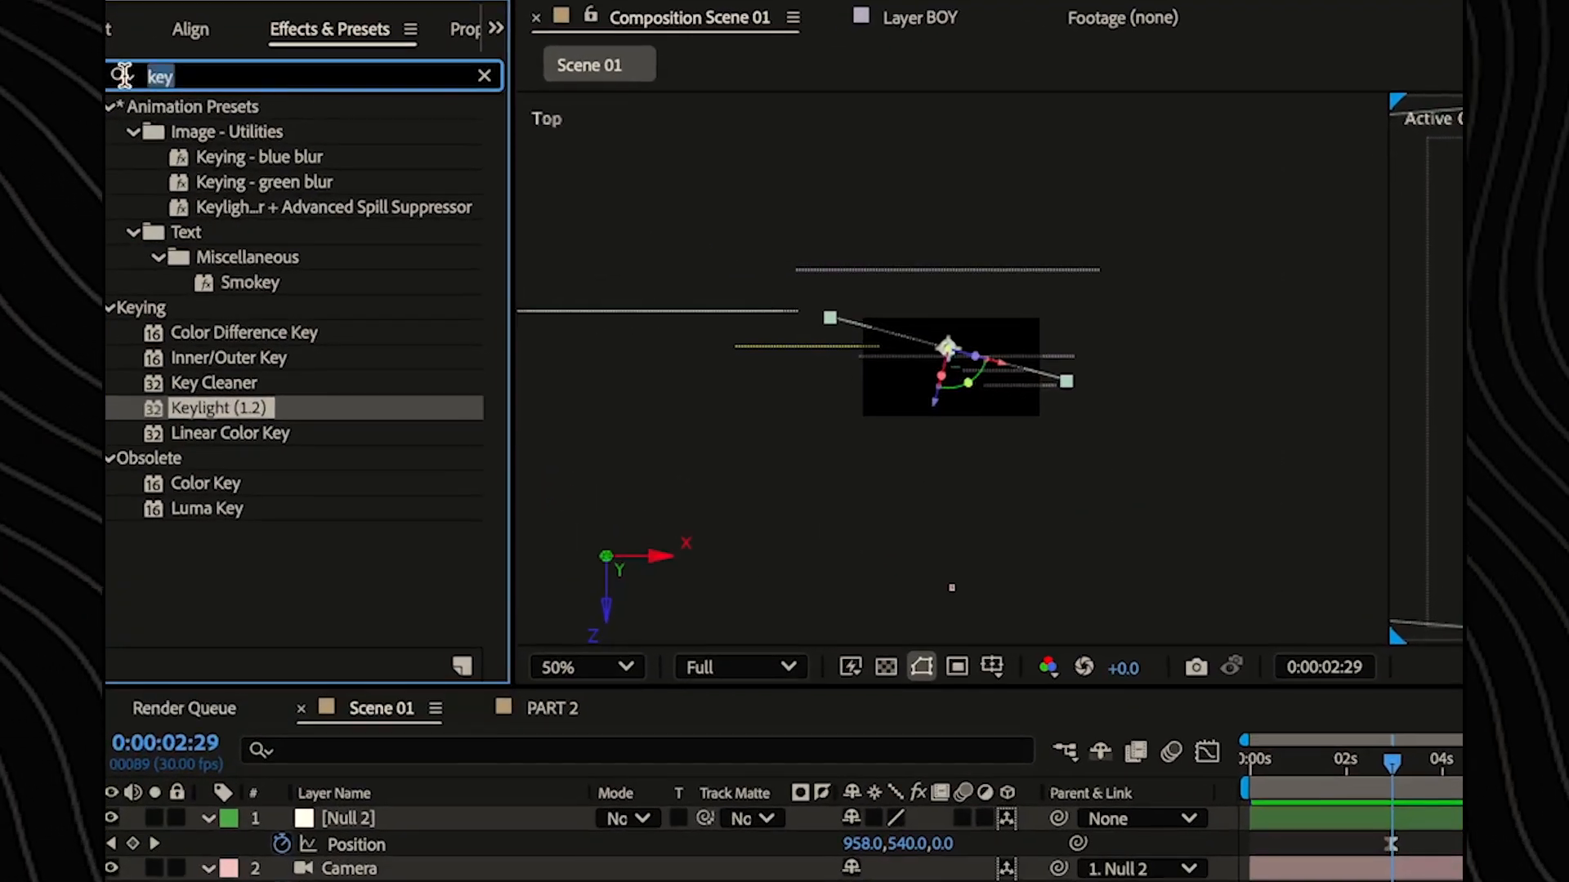
pyautogui.write('grad')
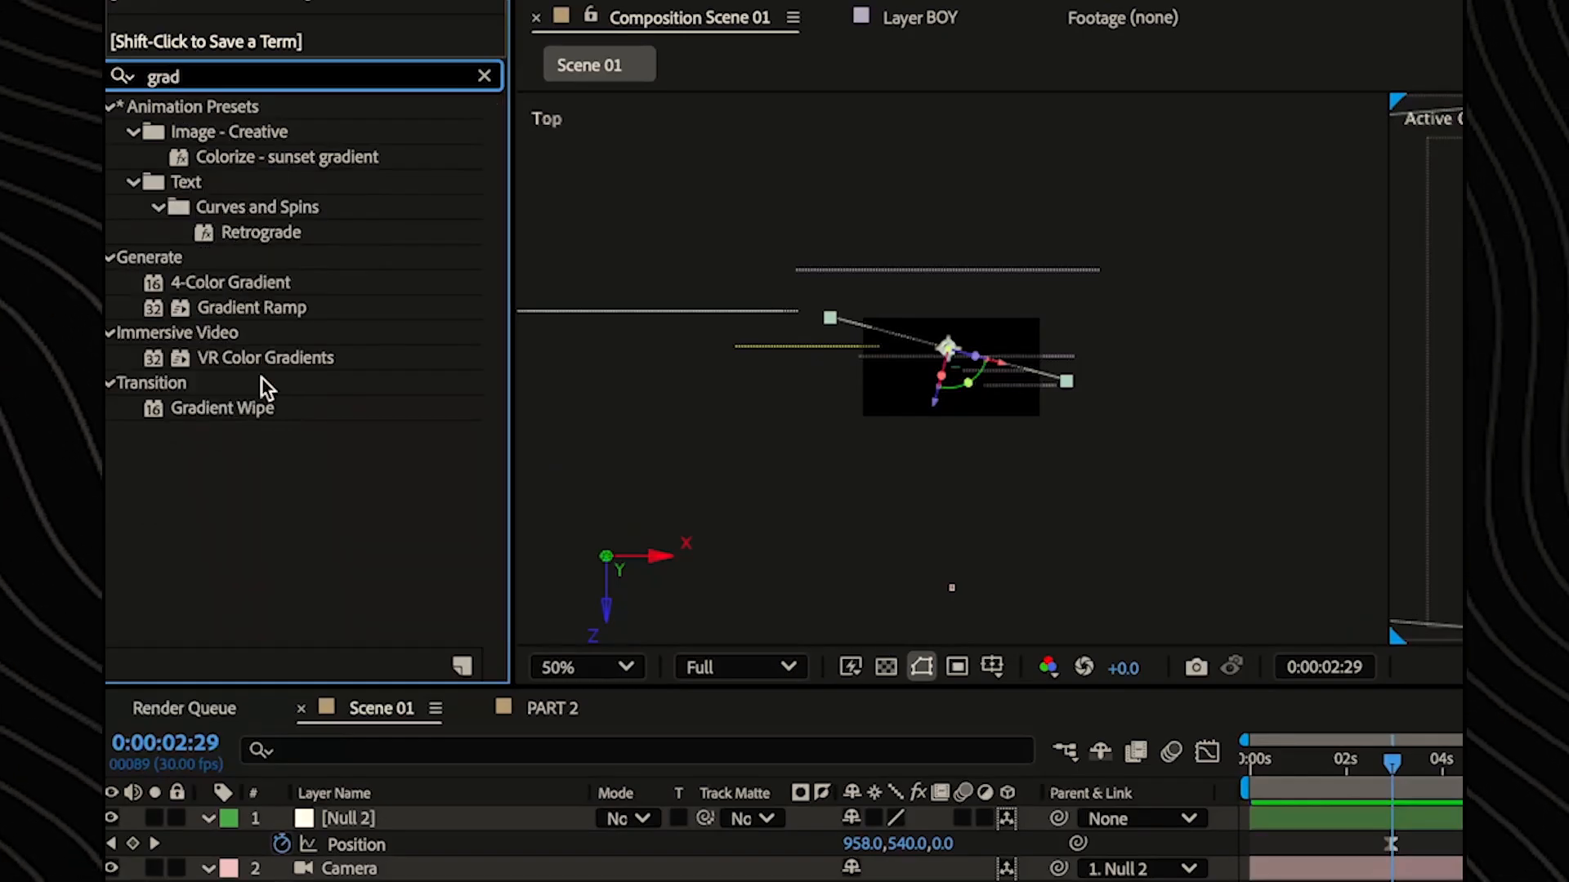
pyautogui.moveTo(260, 408); pyautogui.dragTo(362, 803)
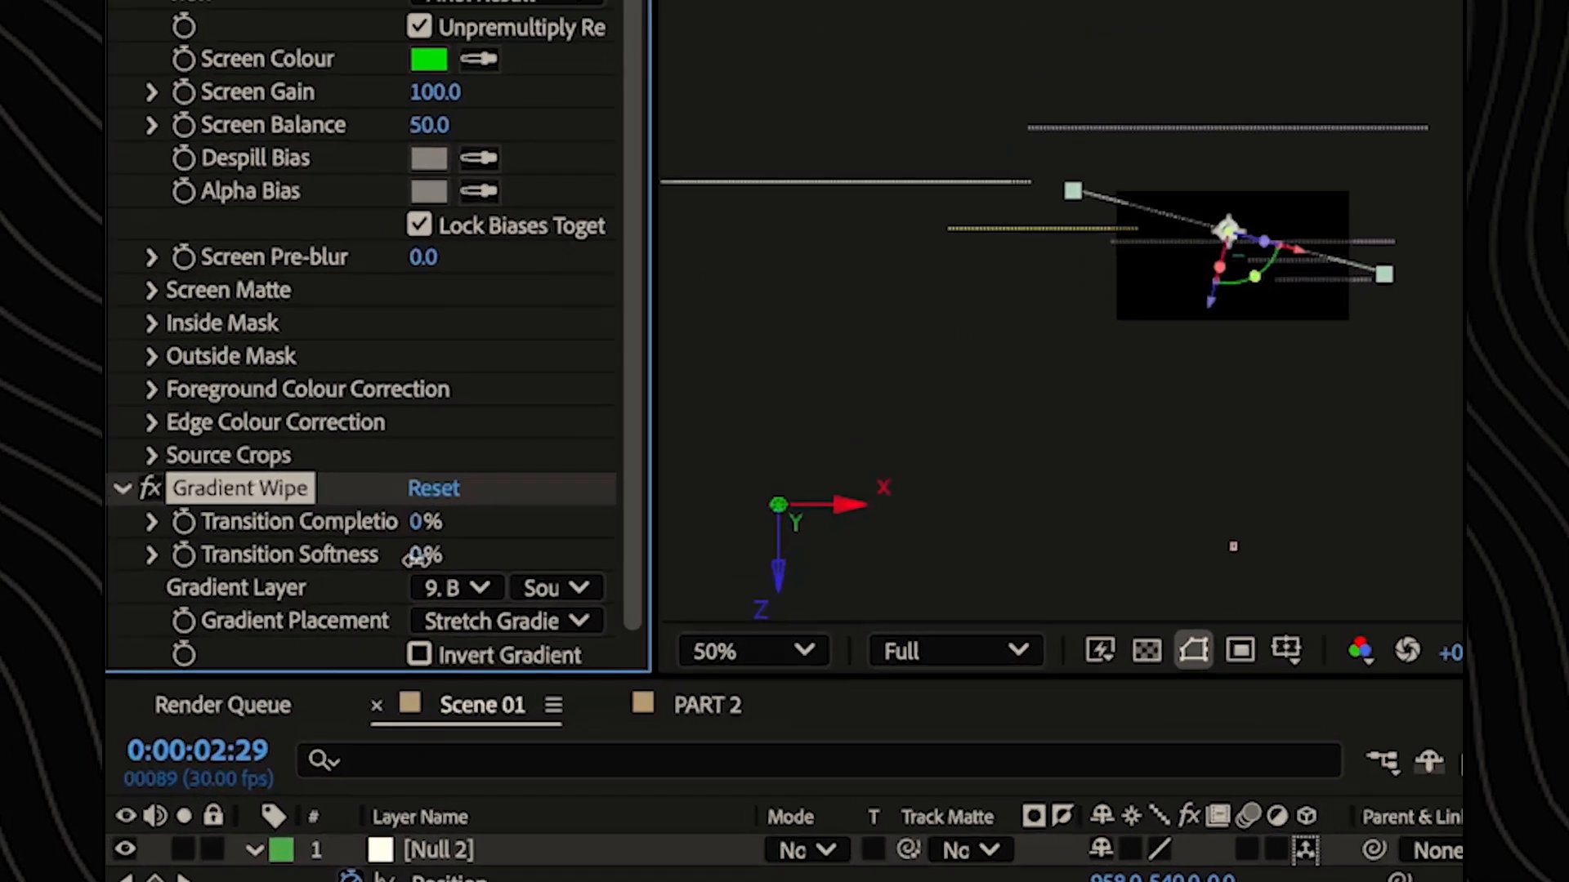
# - Set the Gradient Wipe's softness to 35% and keyframe its Transition Completion from 0% at 0:00:02:29 to 50% at 0:00:04:00
pyautogui.click(335, 332)
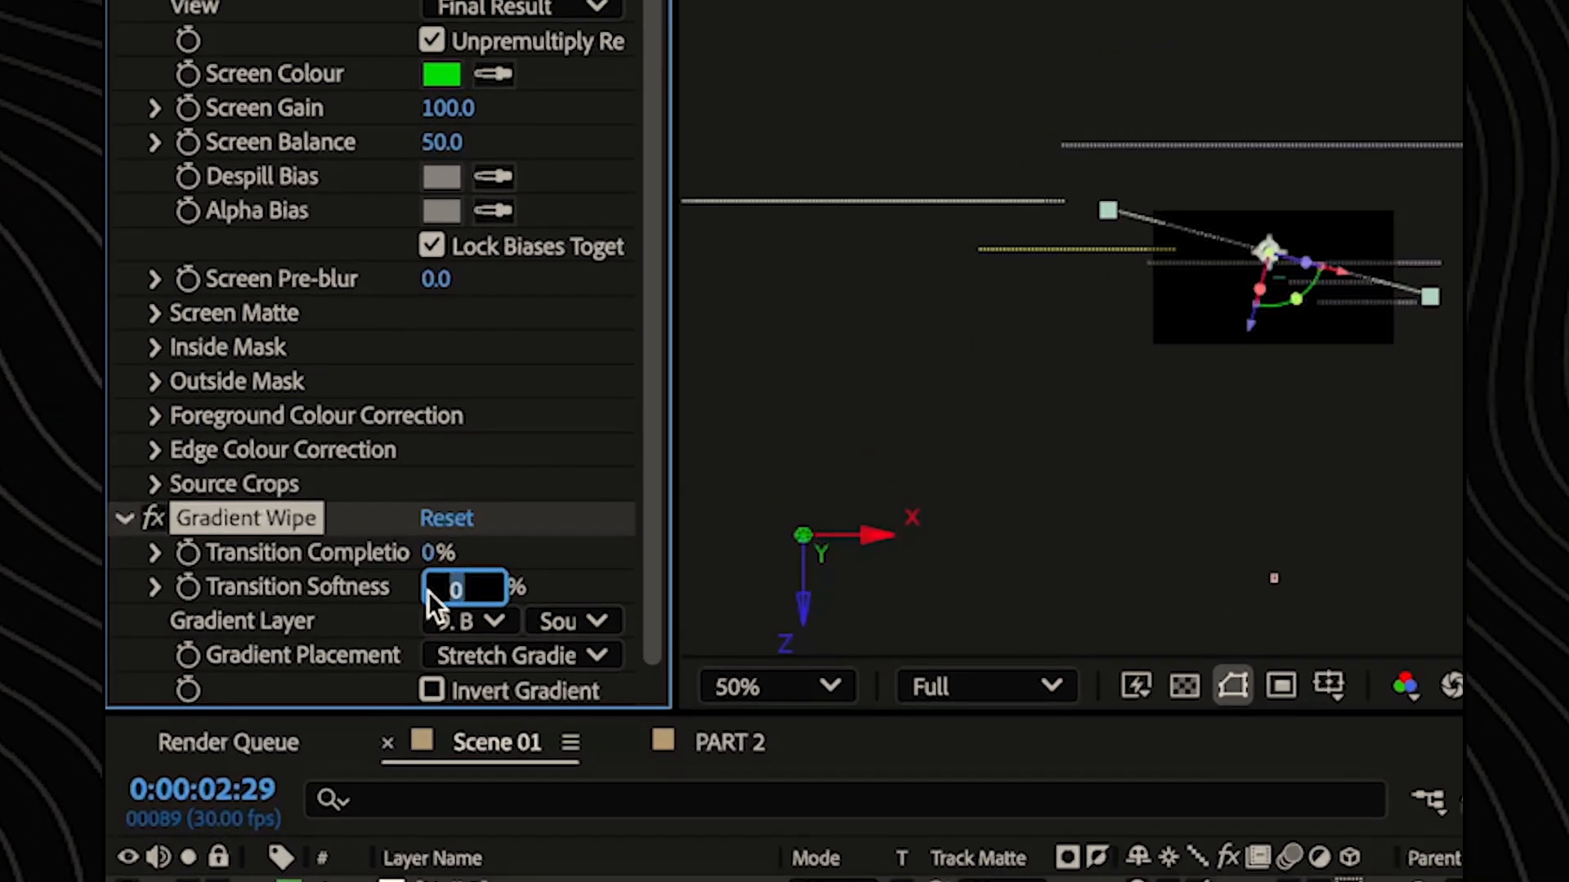
pyautogui.press('Return')
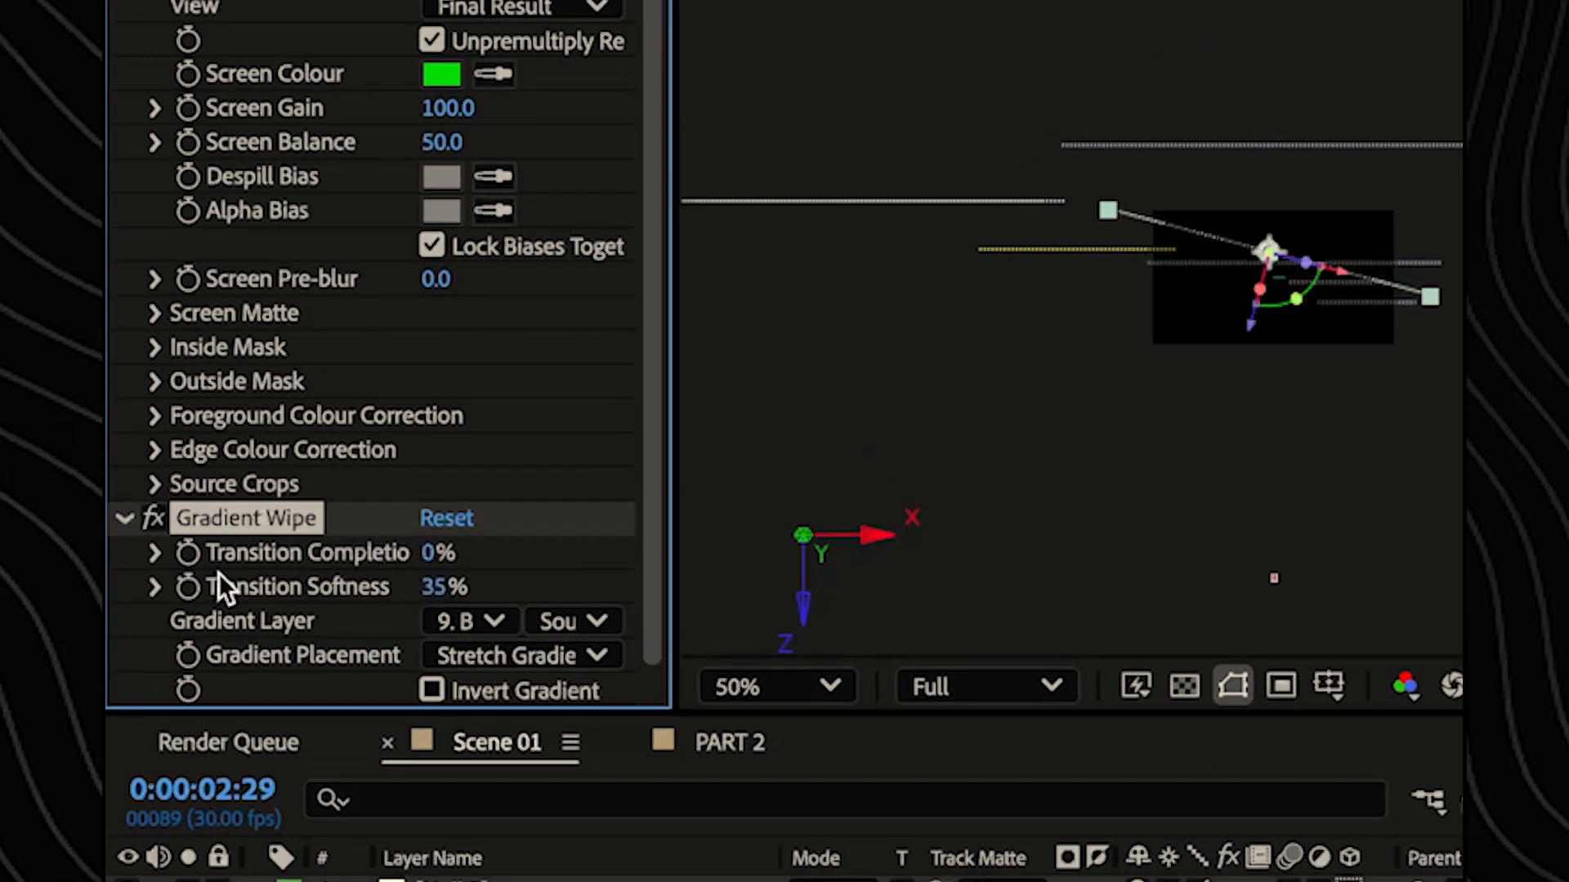
pyautogui.click(187, 553)
pyautogui.moveTo(917, 567); pyautogui.dragTo(952, 576)
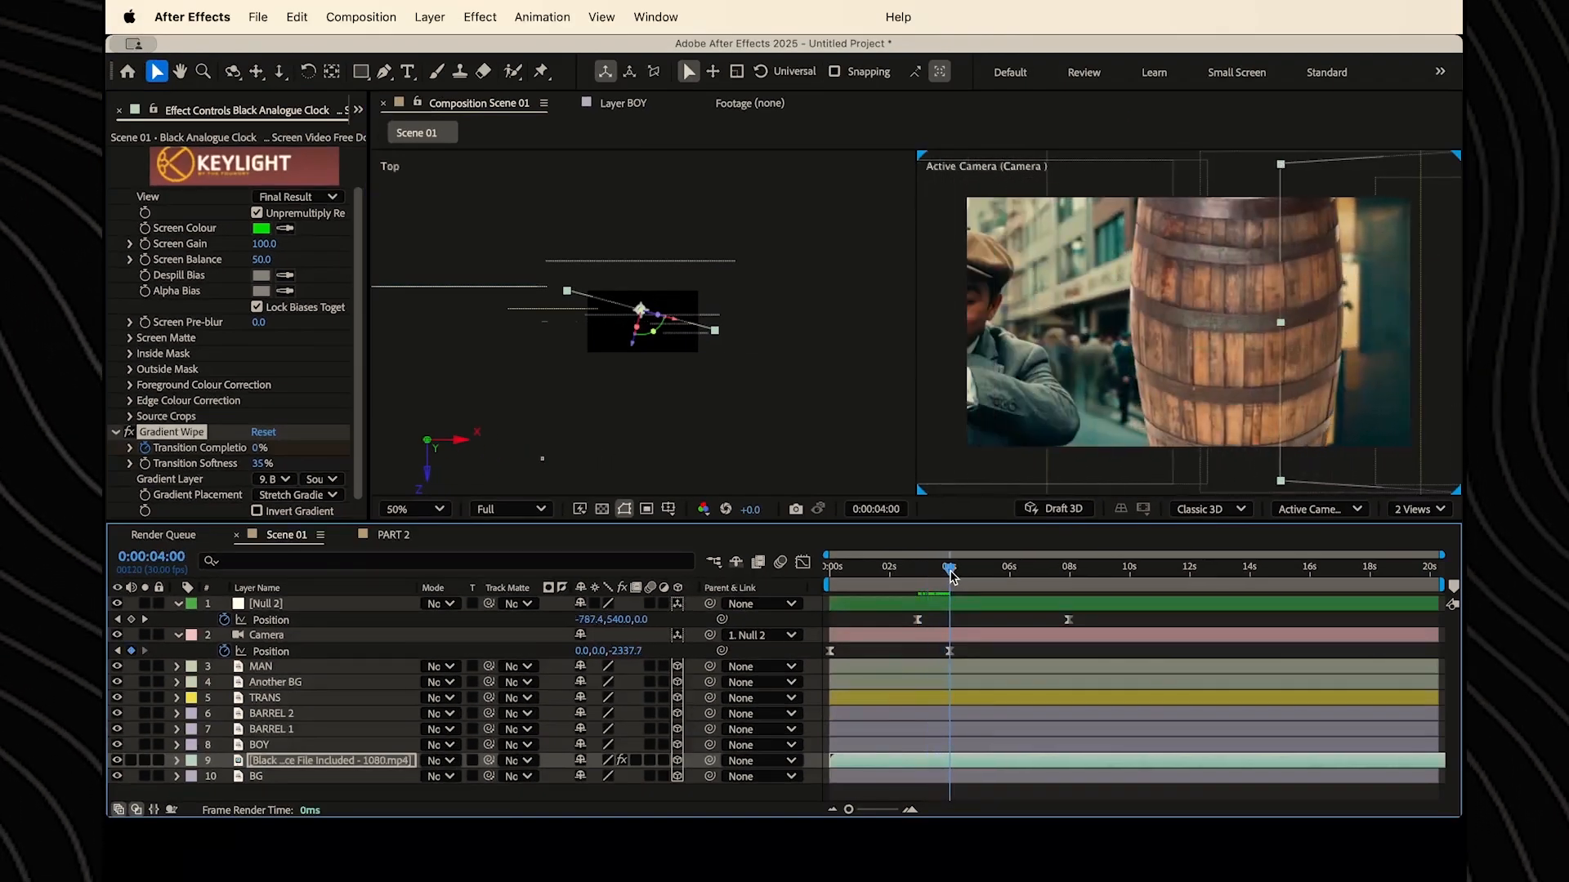
pyautogui.click(262, 448)
pyautogui.write('50')
pyautogui.press('Return')
# - Reveal the clock layer's Transition Completion keyframes and shift both about half a second earlier
pyautogui.press('u')
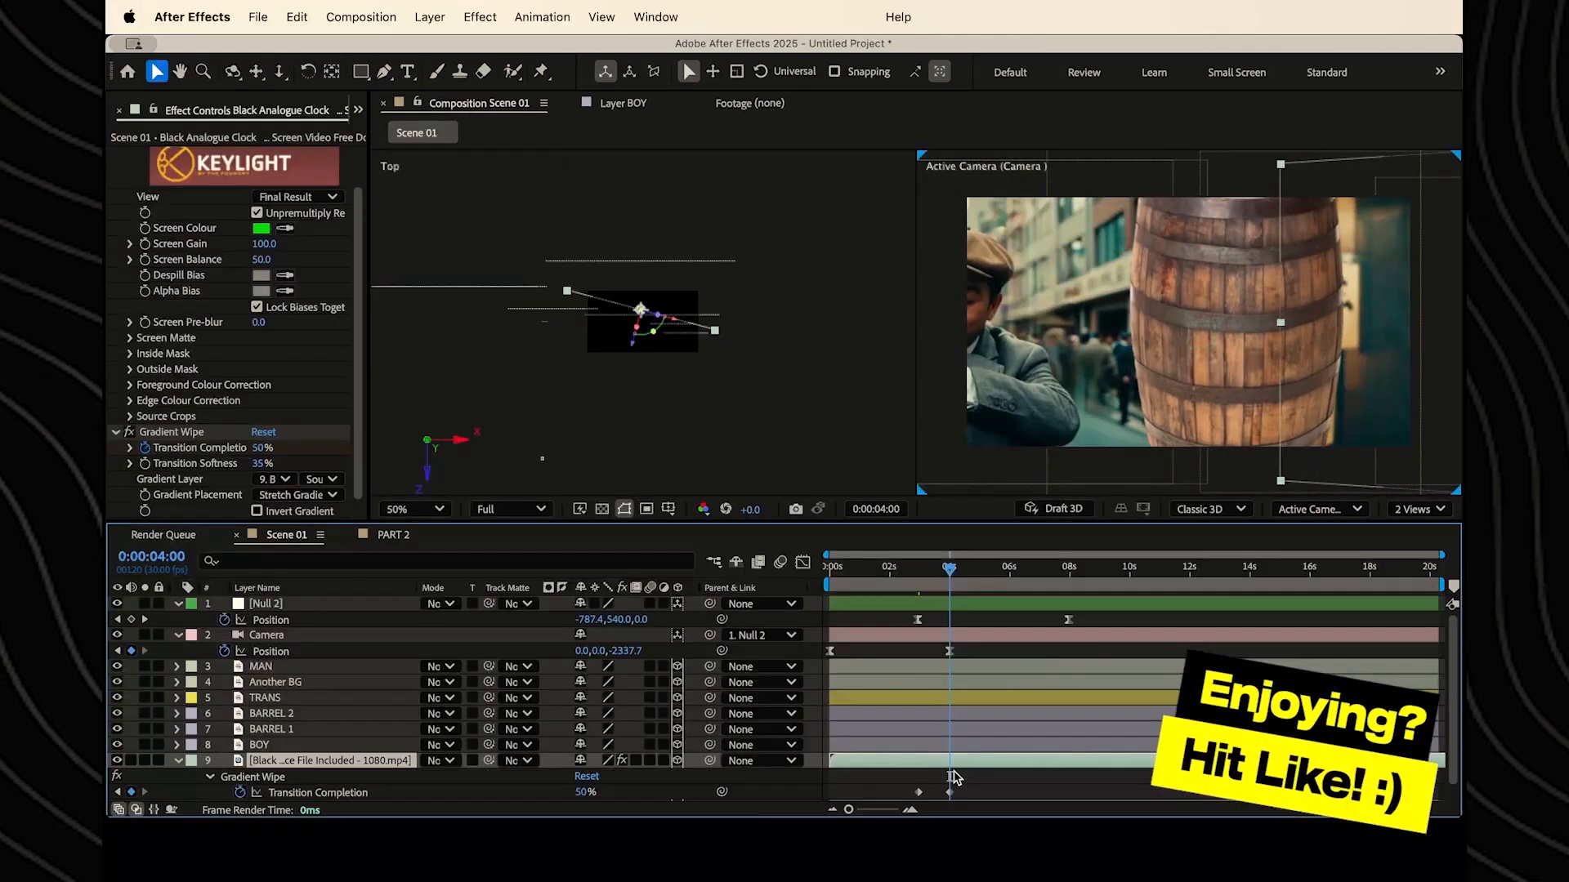
pyautogui.moveTo(918, 793); pyautogui.dragTo(932, 793)
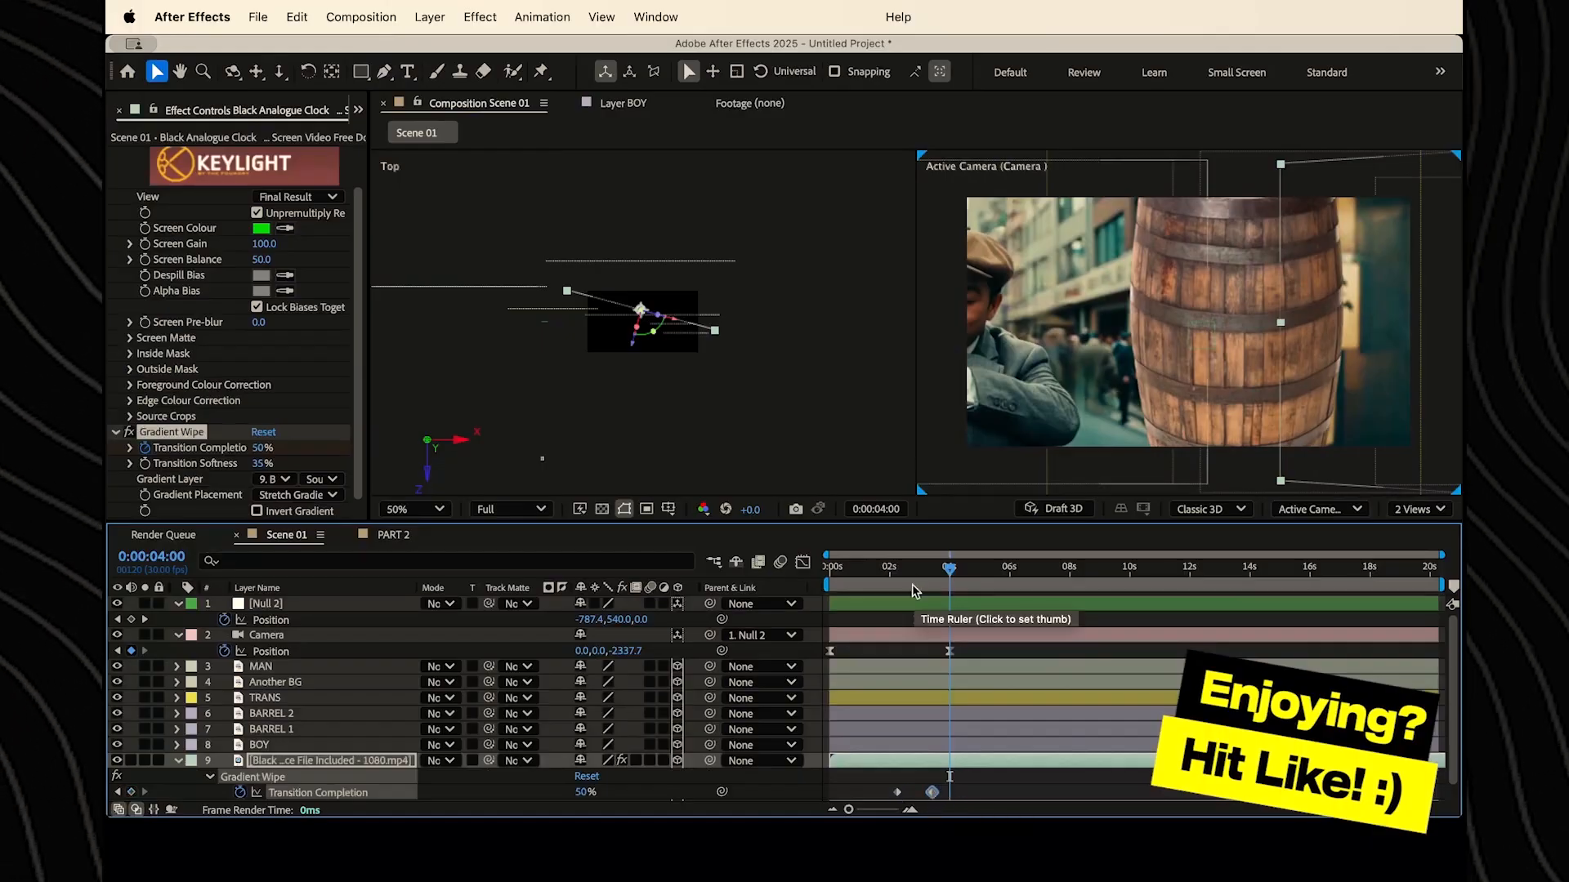
# - Apply easing to both Transition Completion keyframes of the clock layer's Gradient Wipe
pyautogui.moveTo(911, 576); pyautogui.dragTo(827, 570)
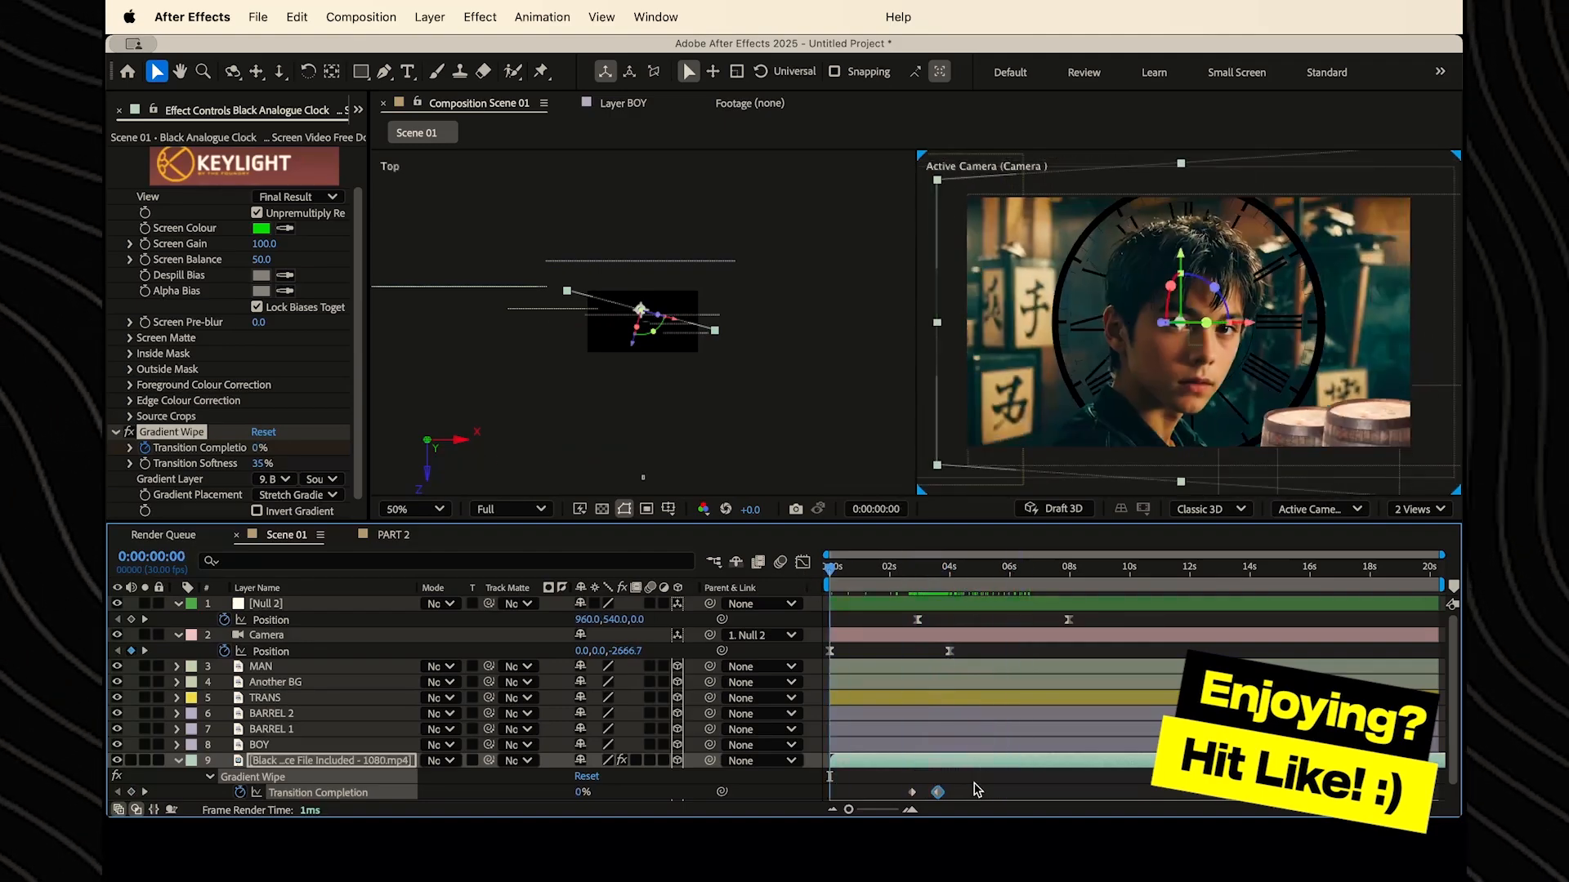
pyautogui.moveTo(974, 782); pyautogui.dragTo(898, 809)
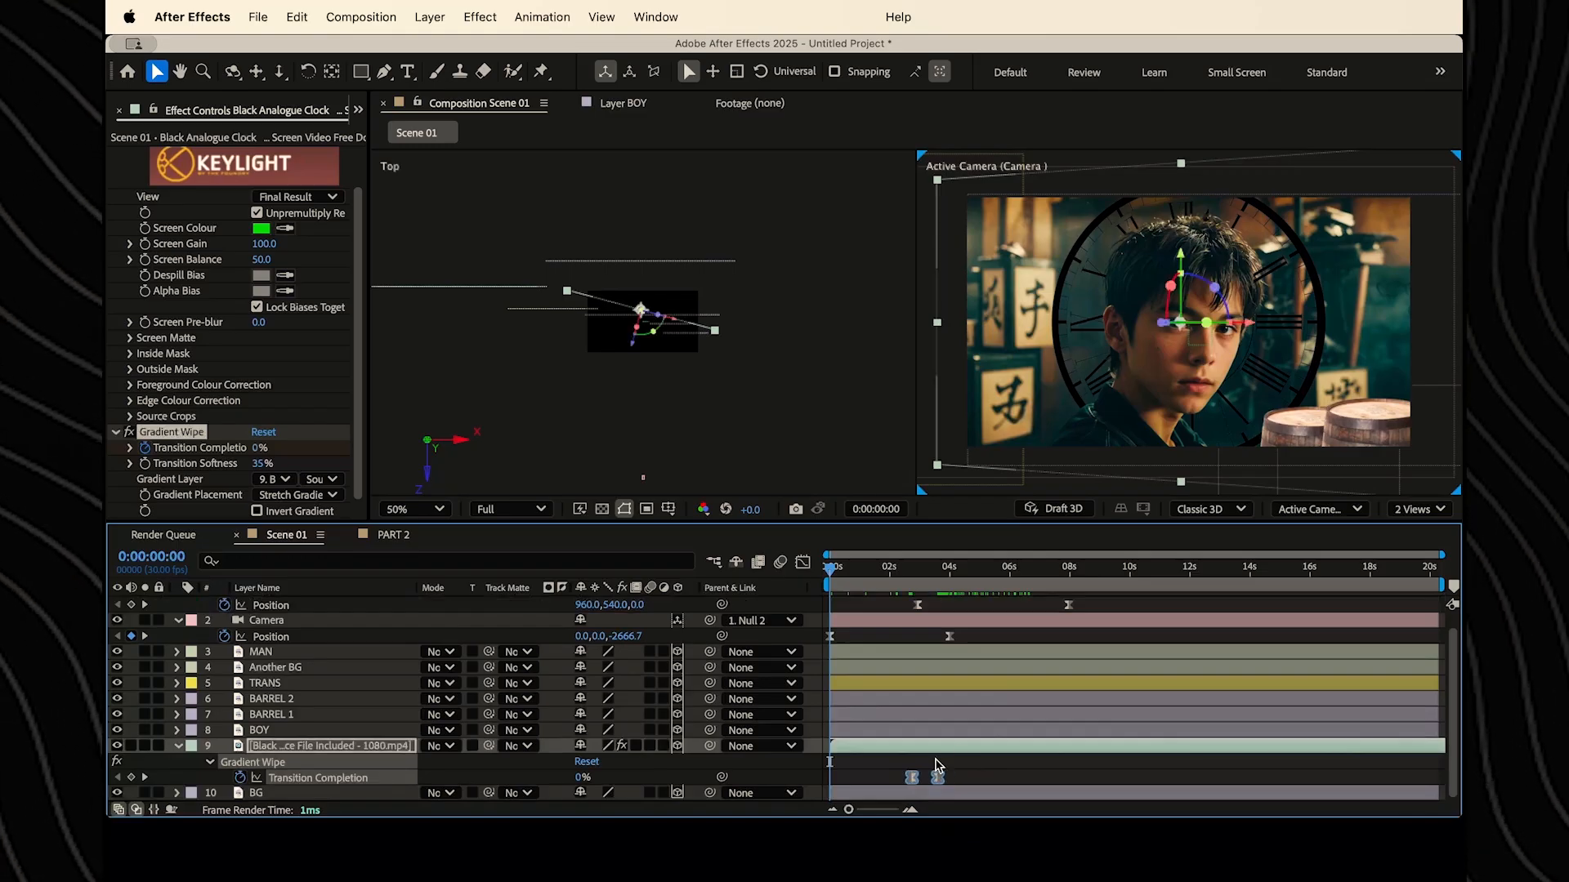
pyautogui.click(991, 856)
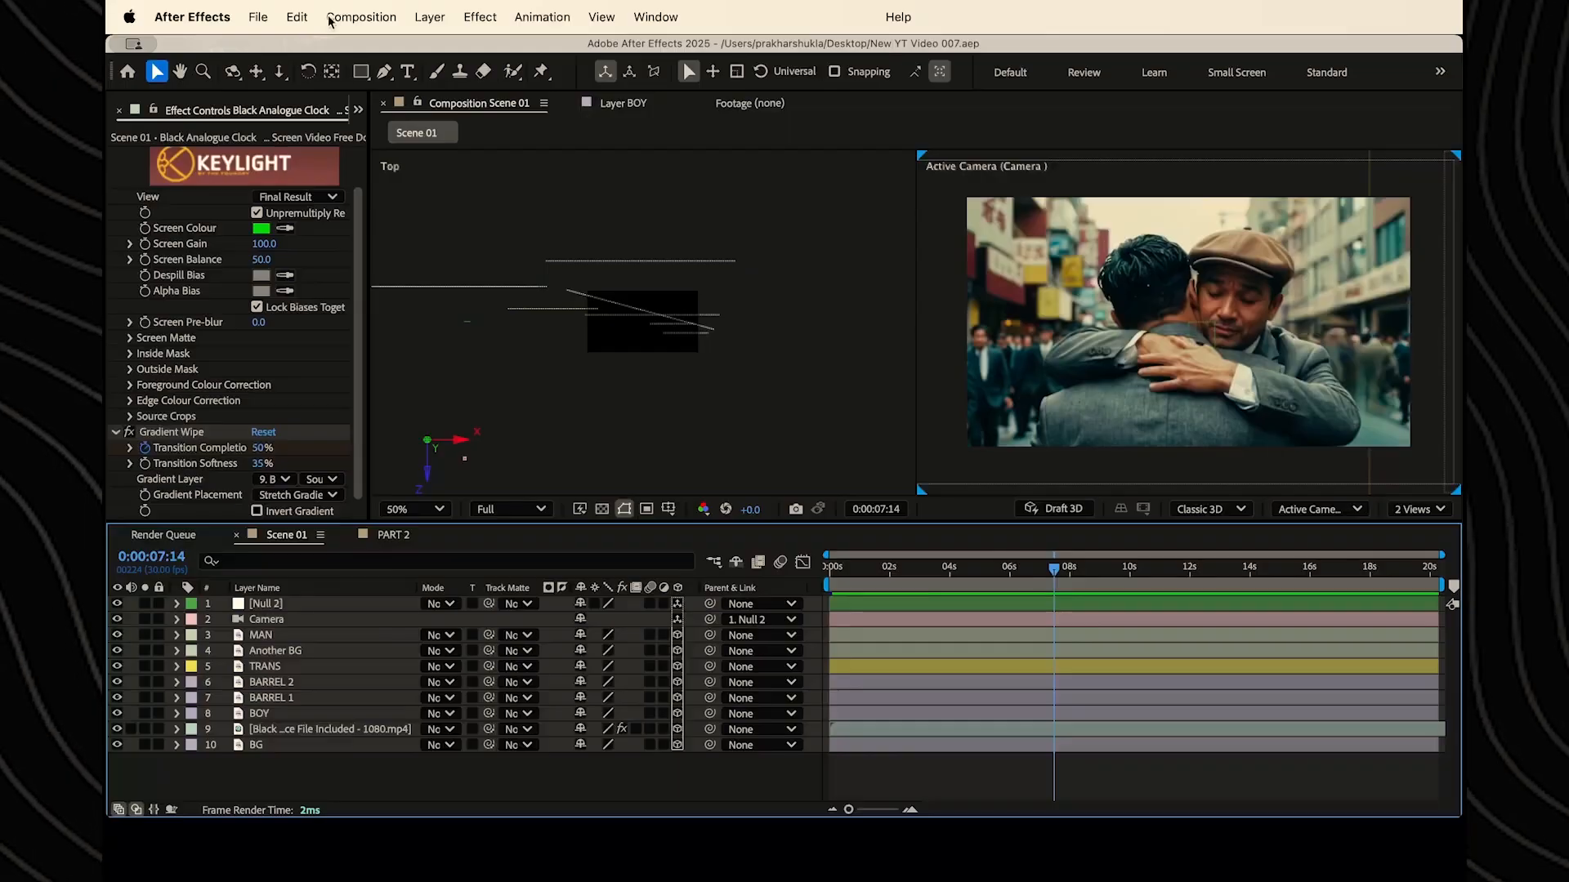
# - Create a new 1920 x 1080, 30 fps composition named YEN
pyautogui.click(340, 18)
pyautogui.click(494, 95)
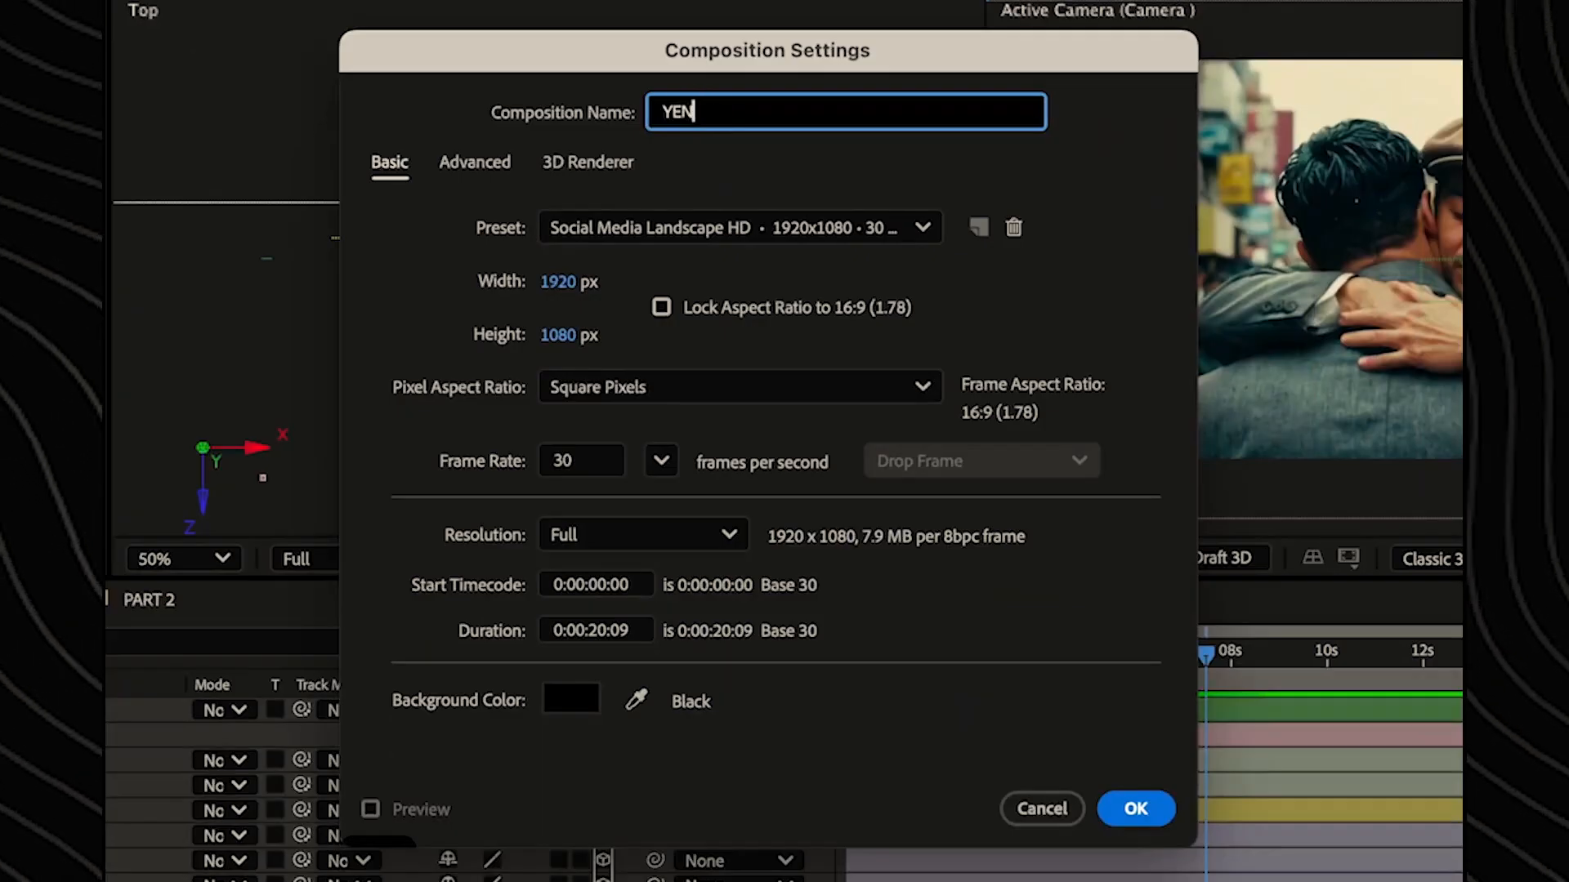
pyautogui.click(1132, 809)
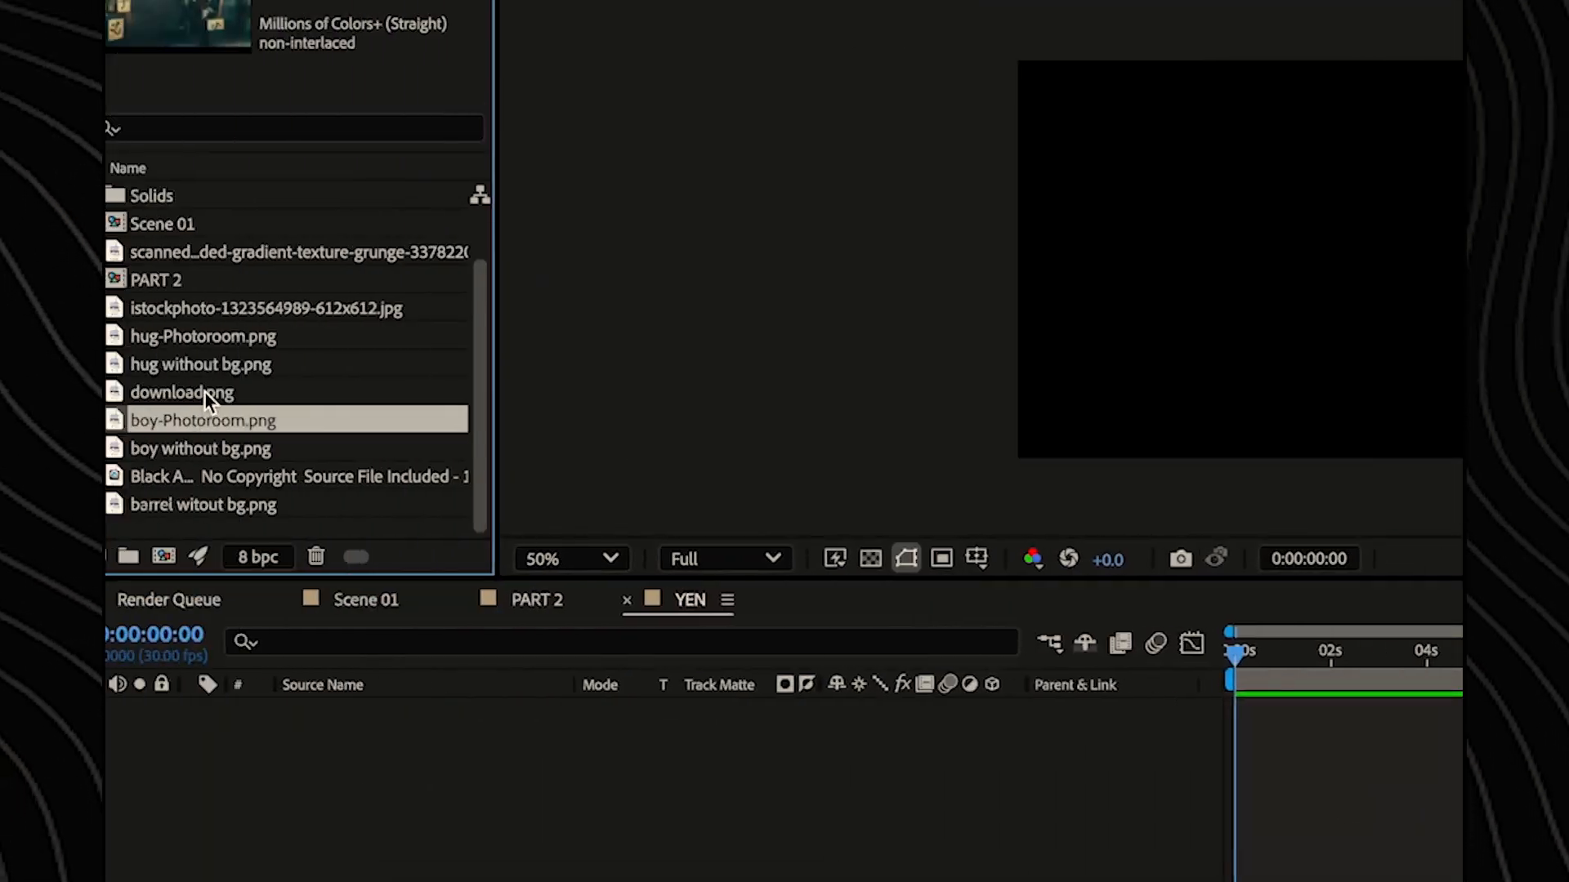
# - Add yen.jpg to the YEN composition and scale the banknote down so it fits well inside the frame
pyautogui.click(237, 308)
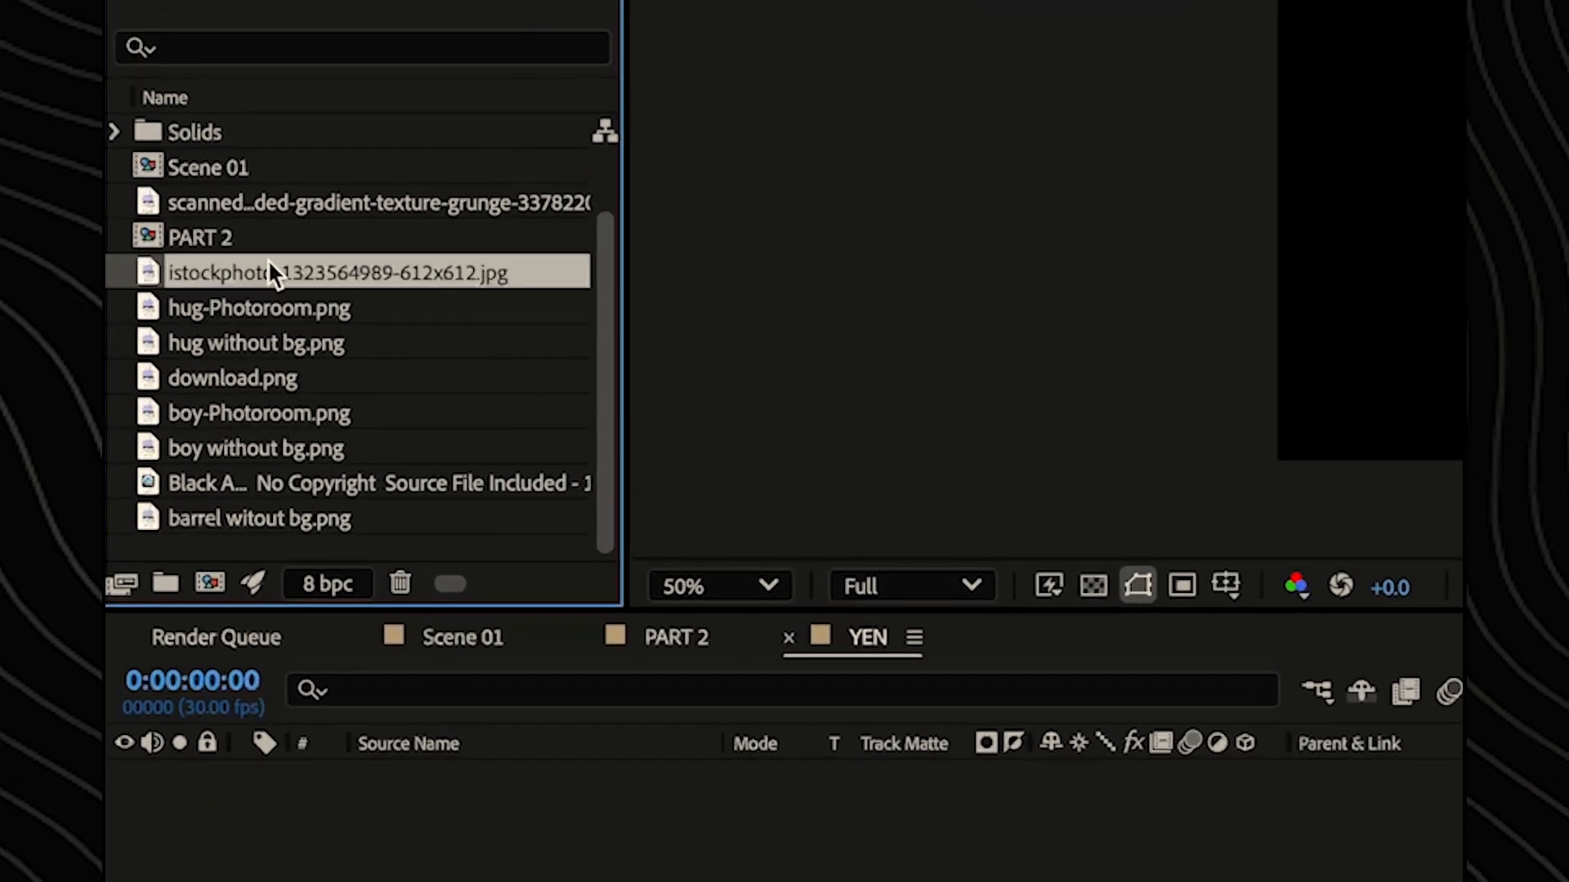
pyautogui.click(271, 211)
pyautogui.scroll(2, 272, 198)
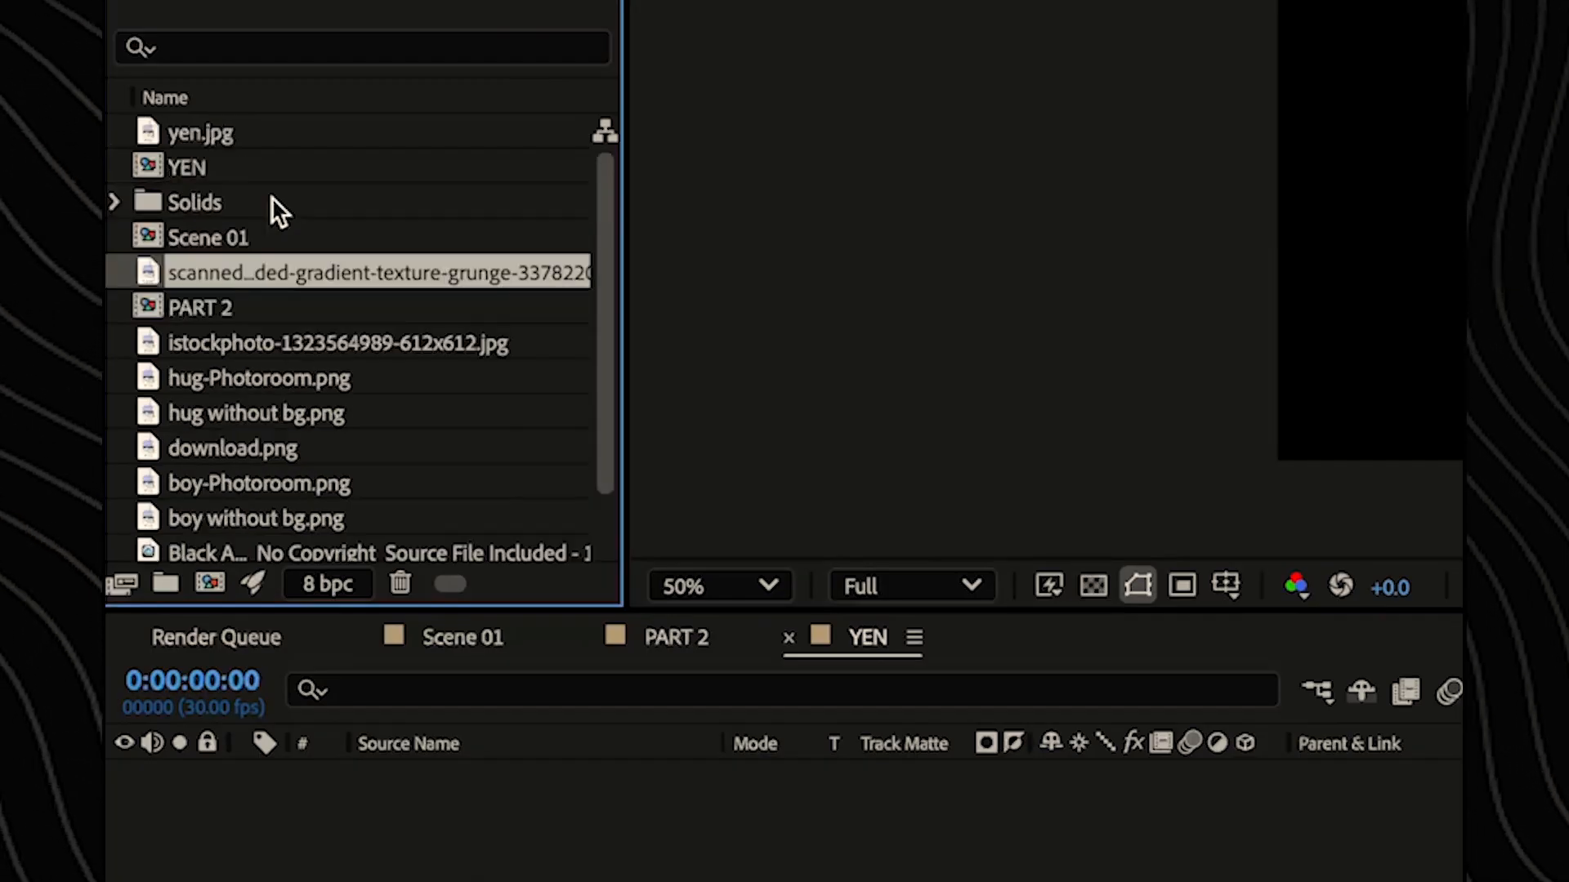
pyautogui.moveTo(228, 138); pyautogui.dragTo(335, 817)
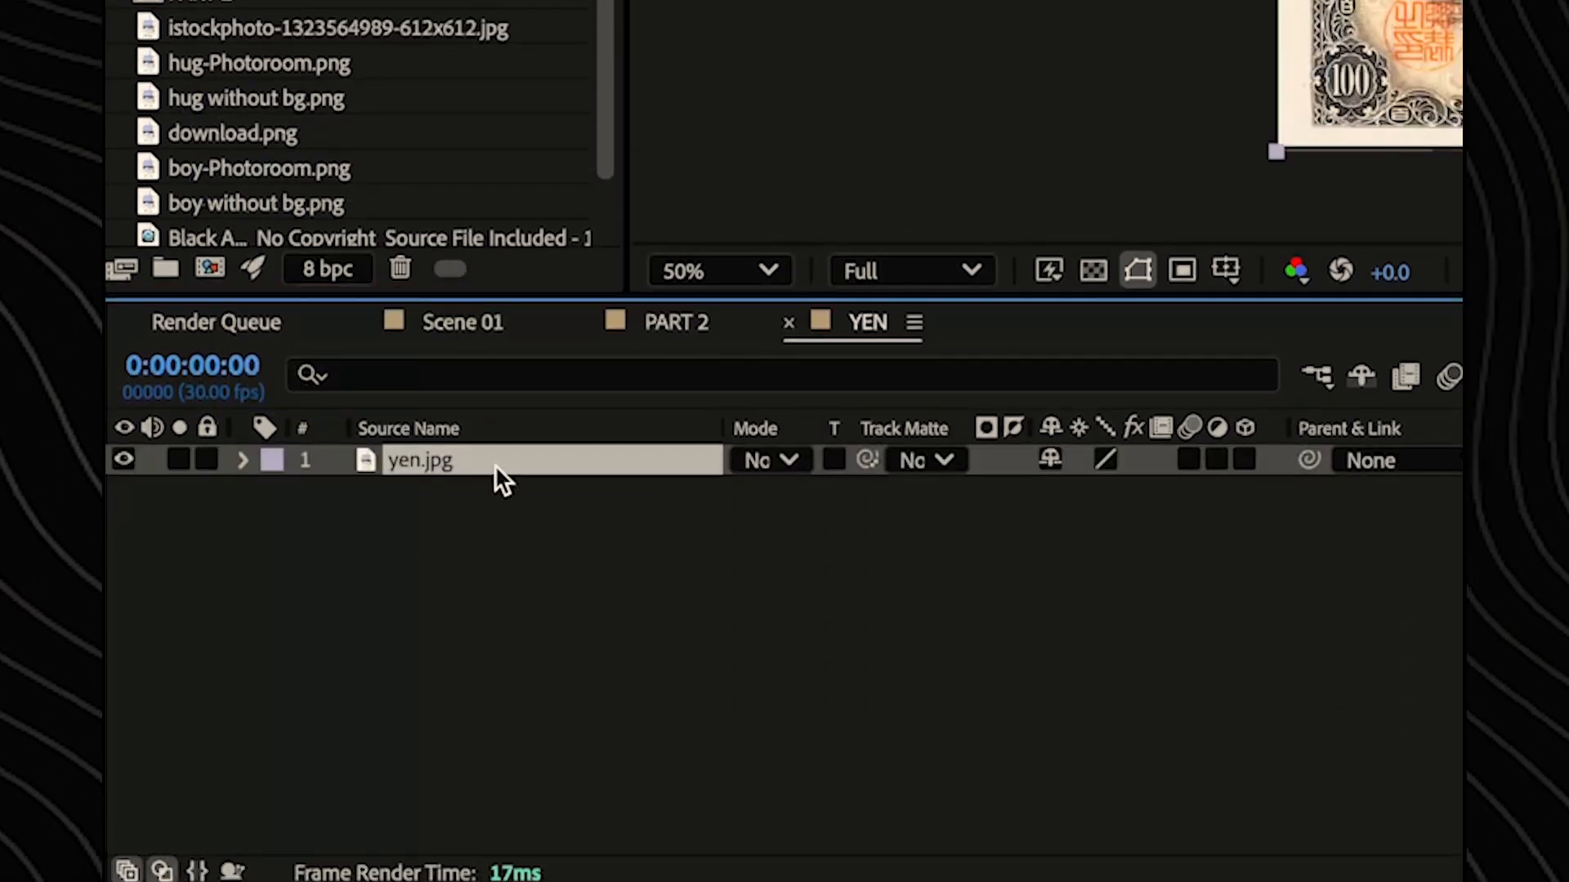
pyautogui.press('s')
pyautogui.moveTo(1089, 496); pyautogui.dragTo(1045, 514)
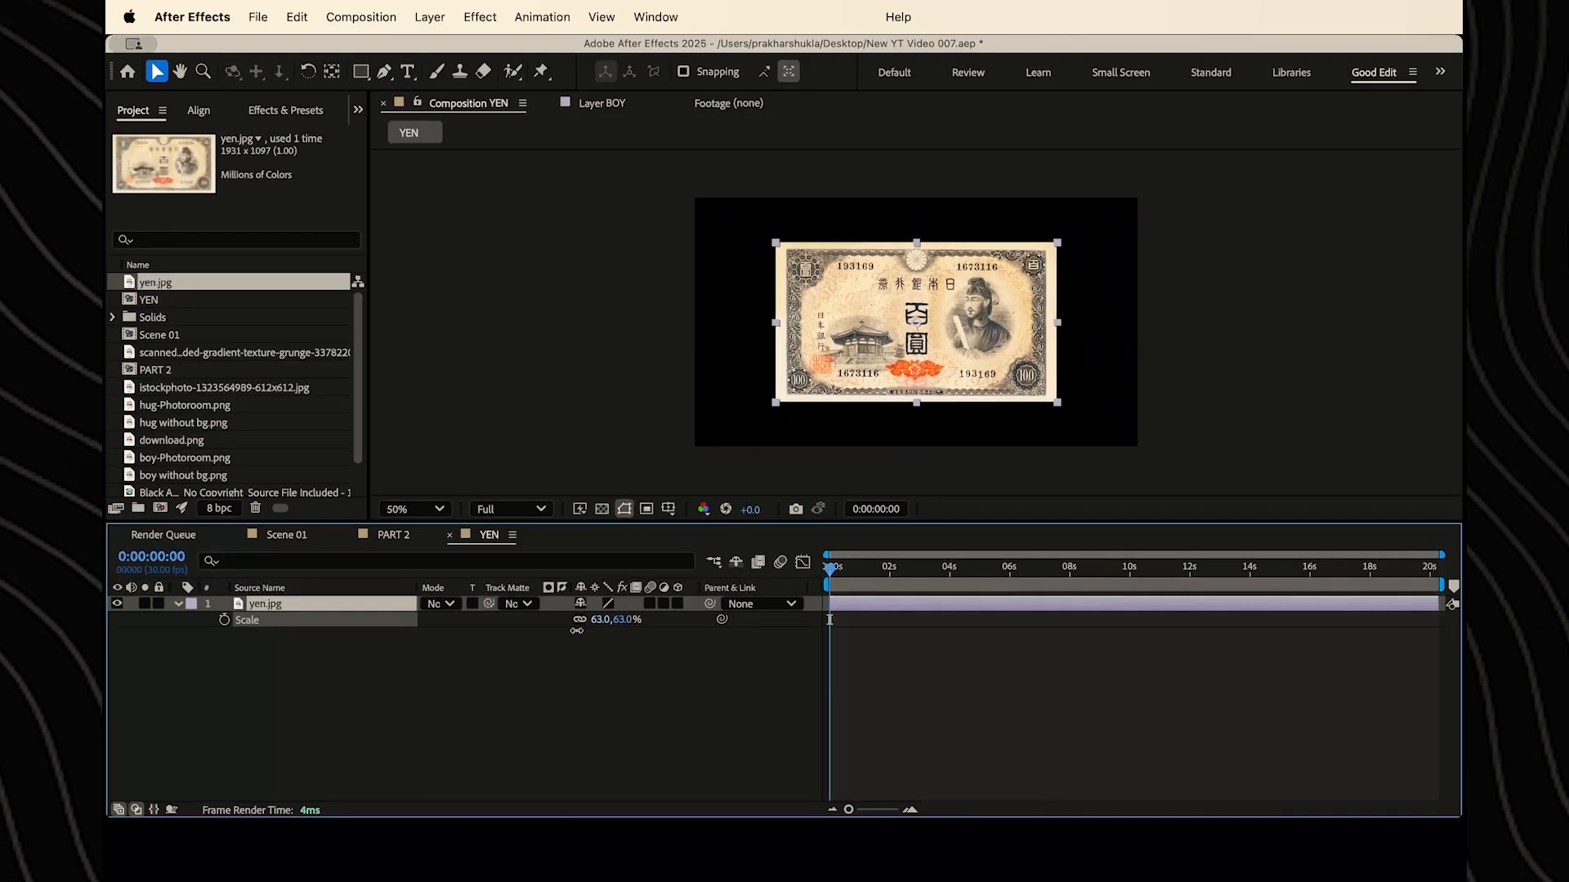
pyautogui.moveTo(577, 630); pyautogui.dragTo(569, 630)
# - Set the banknote's rotation to -90° so it stands upright
pyautogui.press('r')
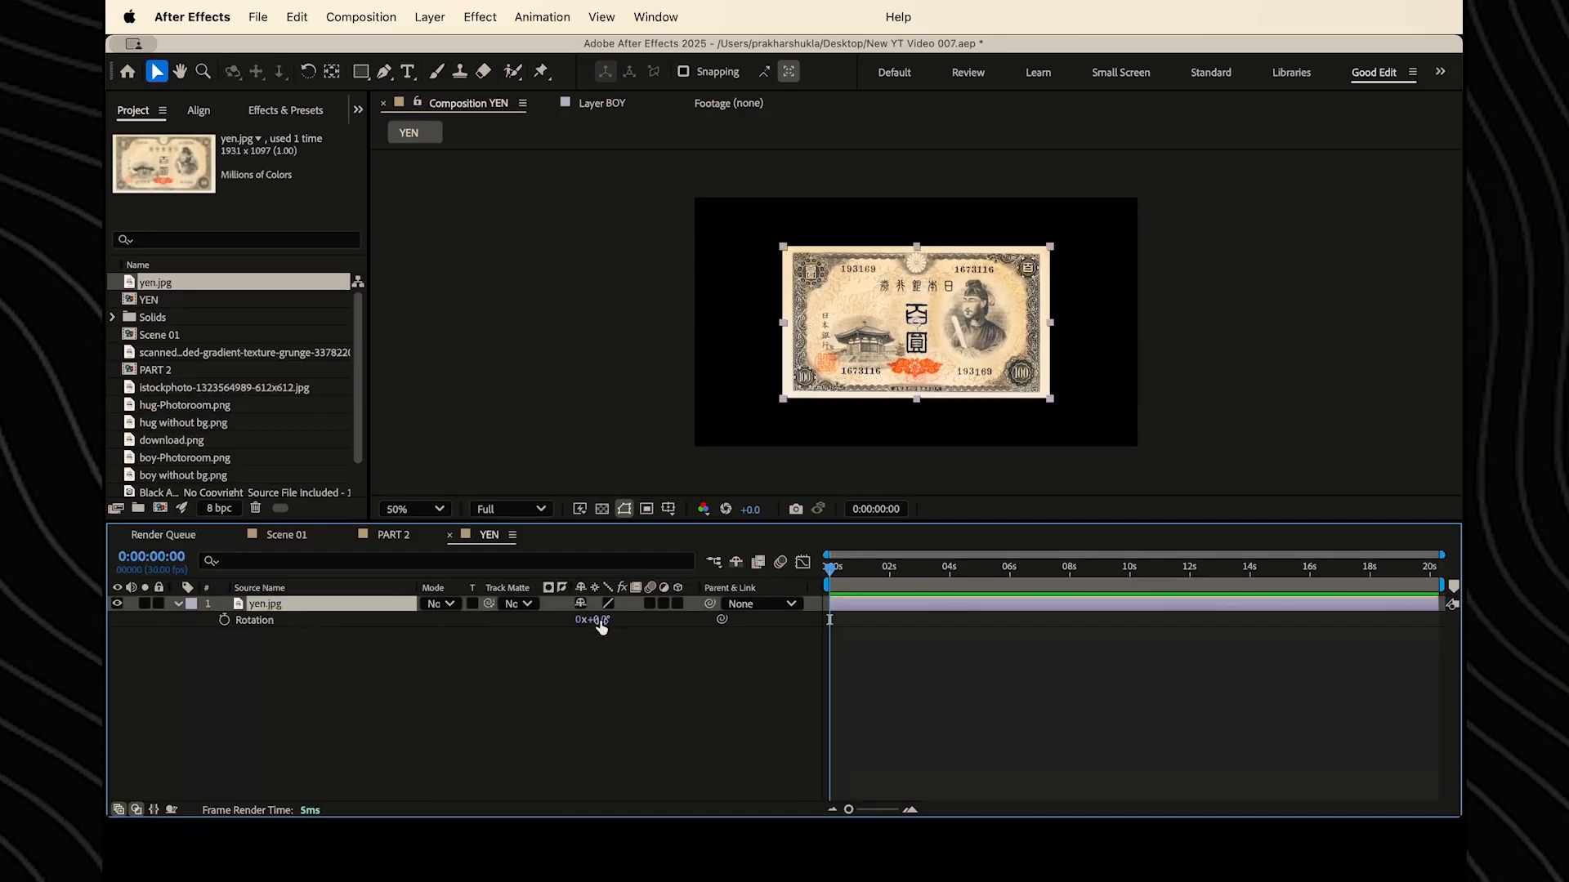
pyautogui.click(601, 621)
pyautogui.press('Return')
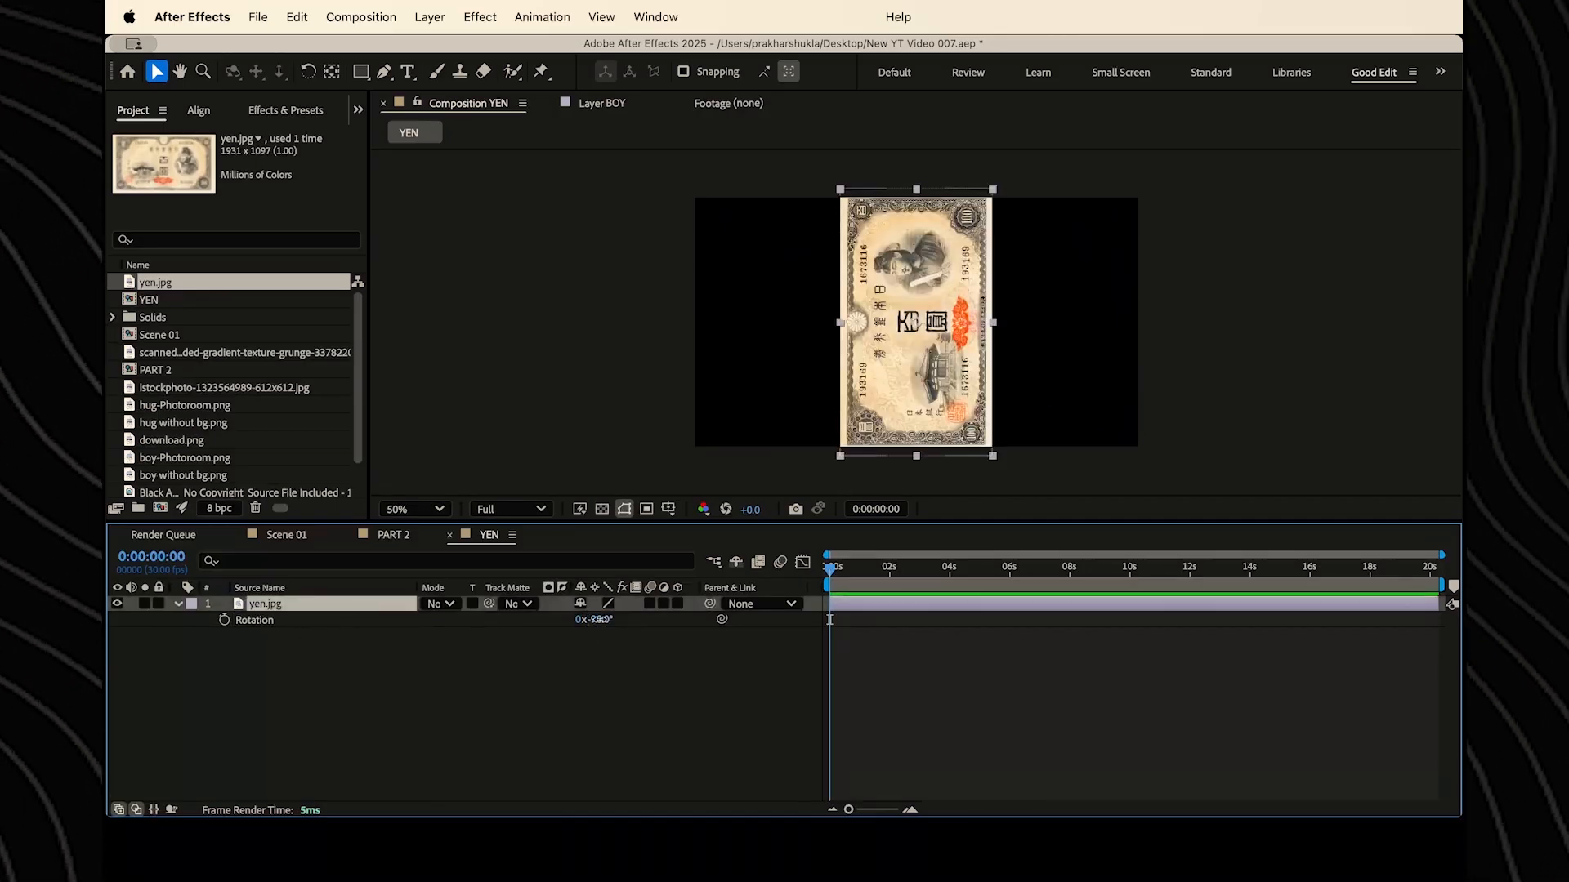
pyautogui.moveTo(599, 620)
pyautogui.mouseDown()
pyautogui.moveTo(623, 621)
pyautogui.moveTo(582, 620)
pyautogui.moveTo(604, 623)
pyautogui.mouseUp()
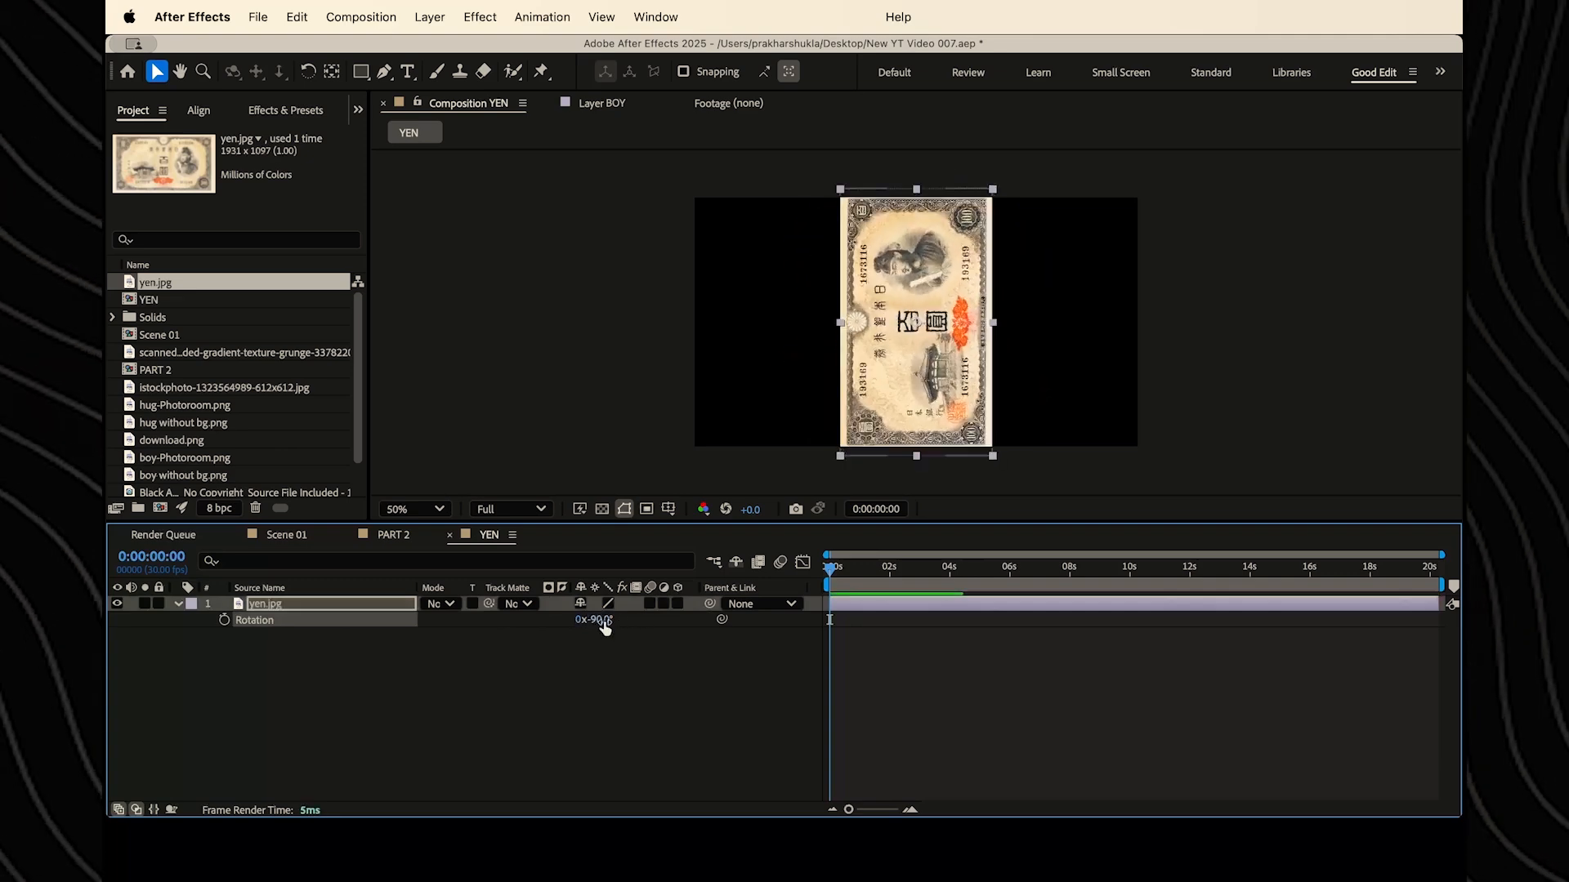
pyautogui.click(616, 653)
# - Move the banknote's anchor point to its bottom edge, near the lower-left corner
pyautogui.click(404, 604)
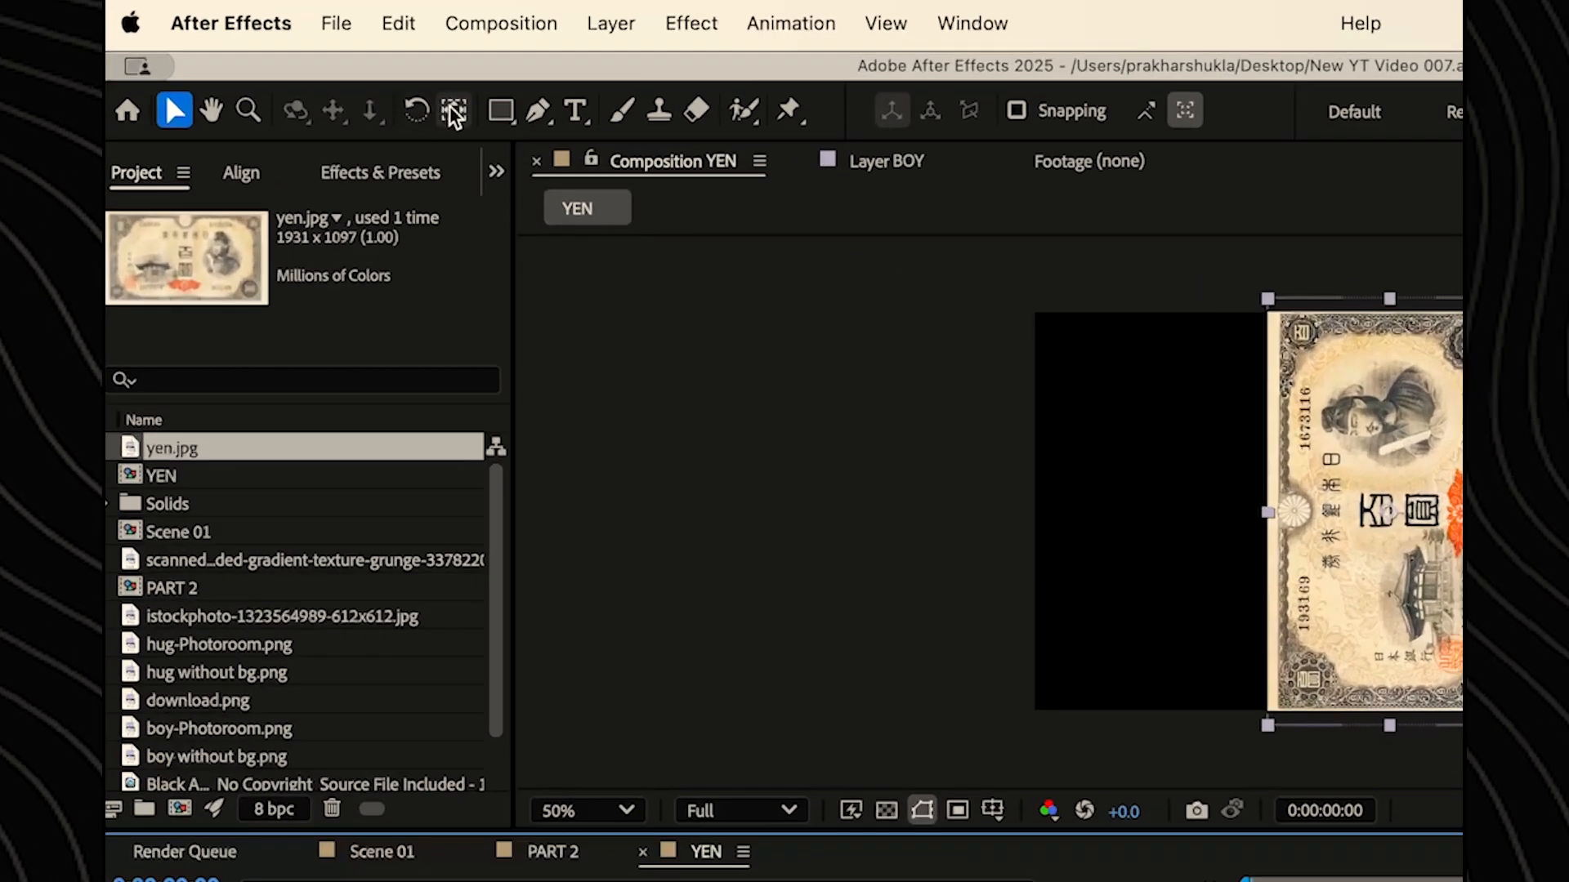
pyautogui.click(454, 112)
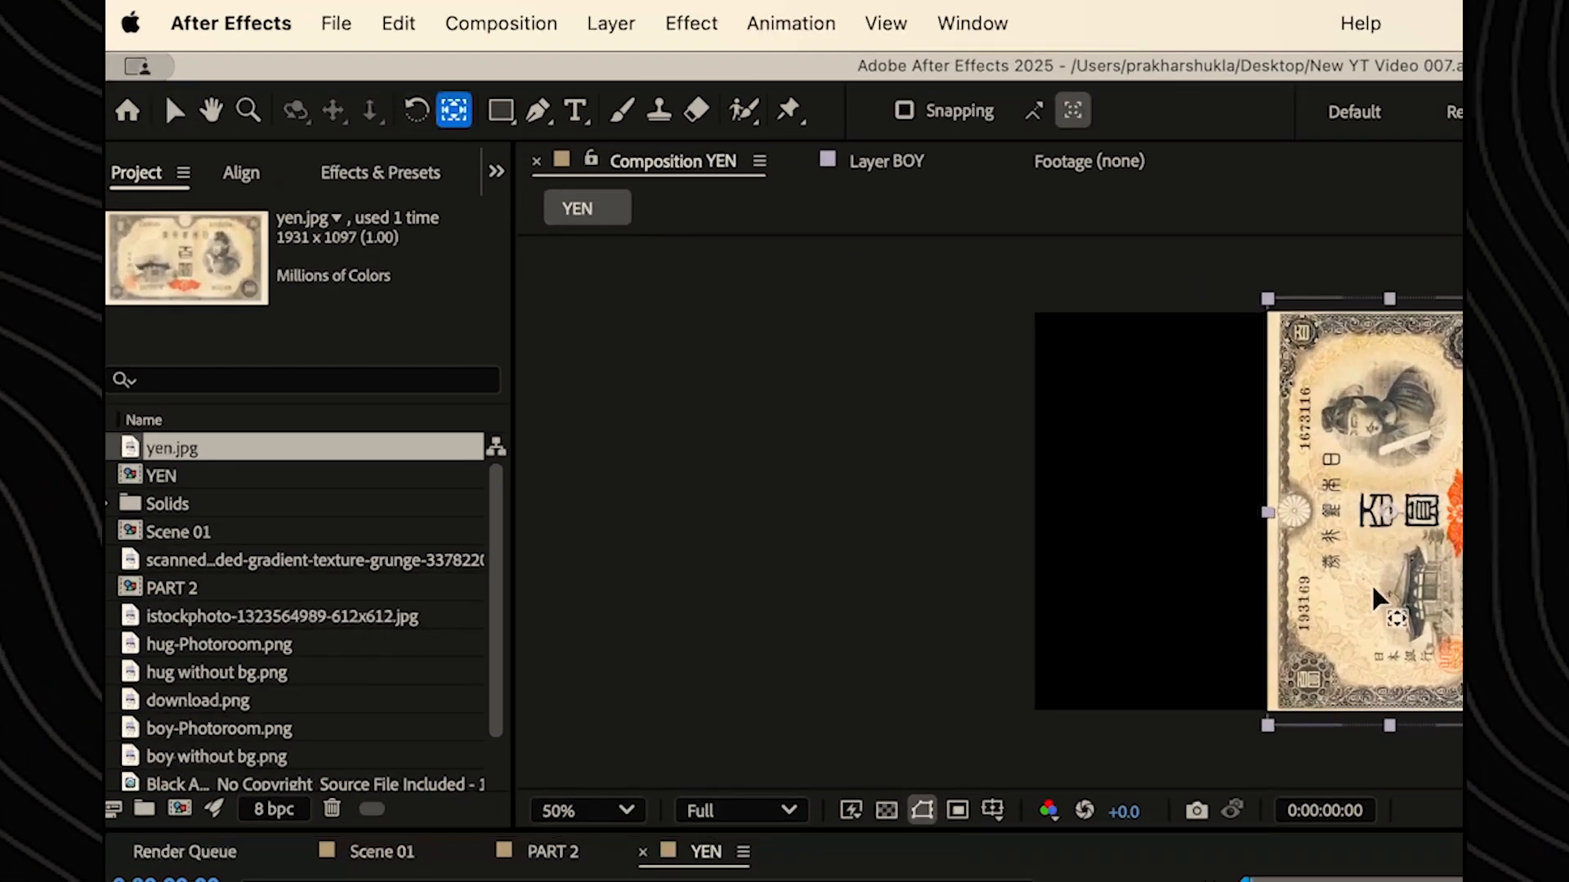
pyautogui.moveTo(1387, 514); pyautogui.dragTo(1385, 541)
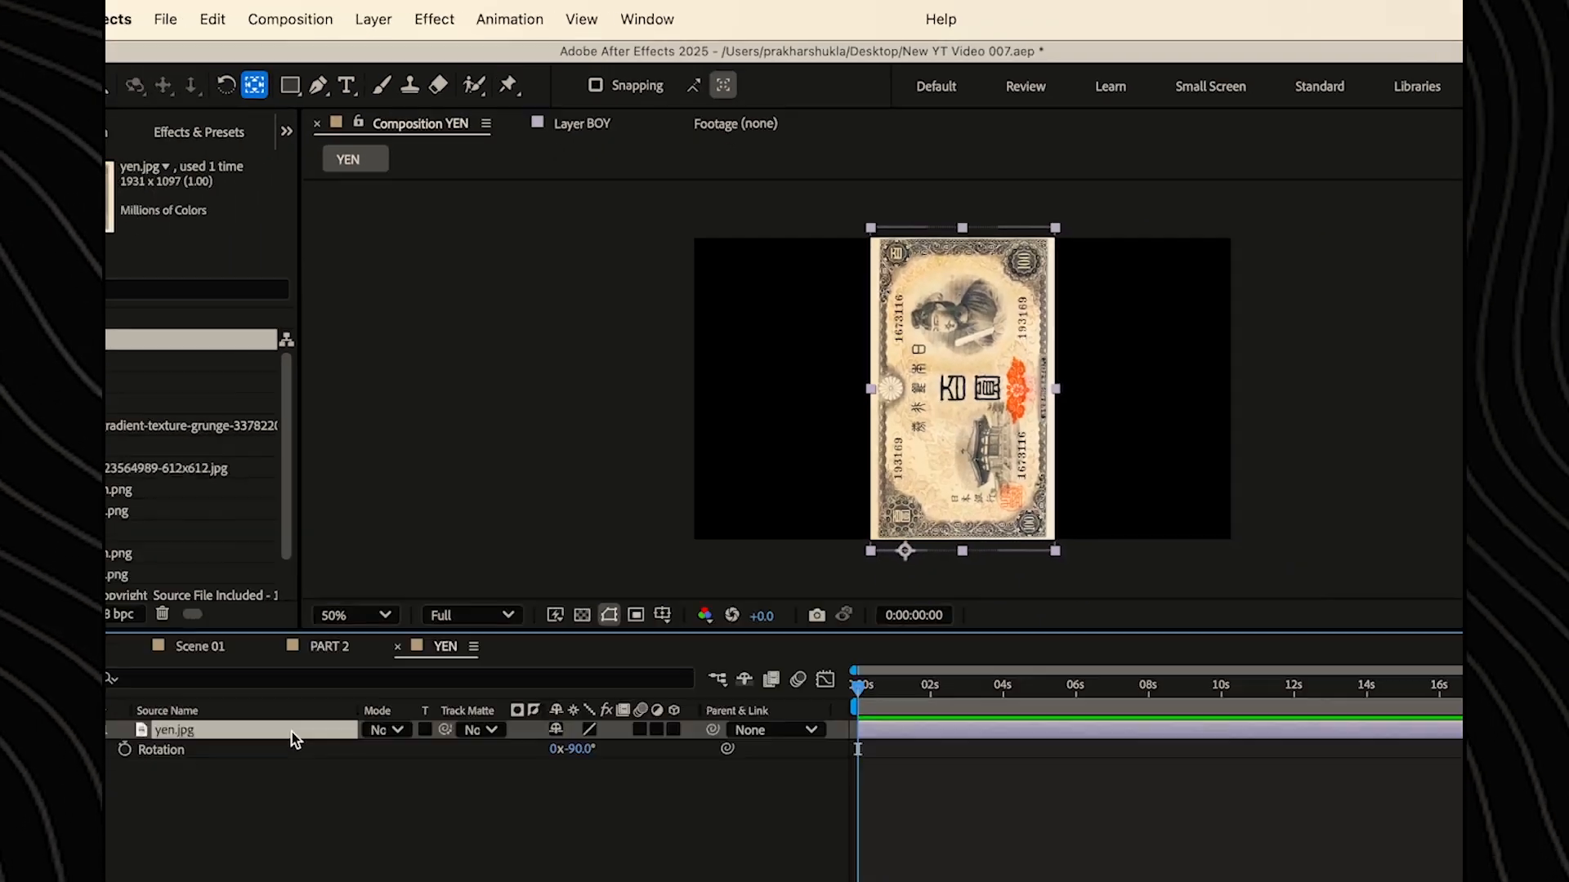
# - Scale the banknote down slightly more and raise it so its bottom edge sits just inside the frame
pyautogui.press('s')
pyautogui.moveTo(609, 623); pyautogui.dragTo(557, 623)
pyautogui.click(335, 609)
pyautogui.press('p')
pyautogui.press('p')
# - Keyframe the banknote's rotation from 6° at 0:00:00:00 to -90° at 0:00:04:01
pyautogui.press('r')
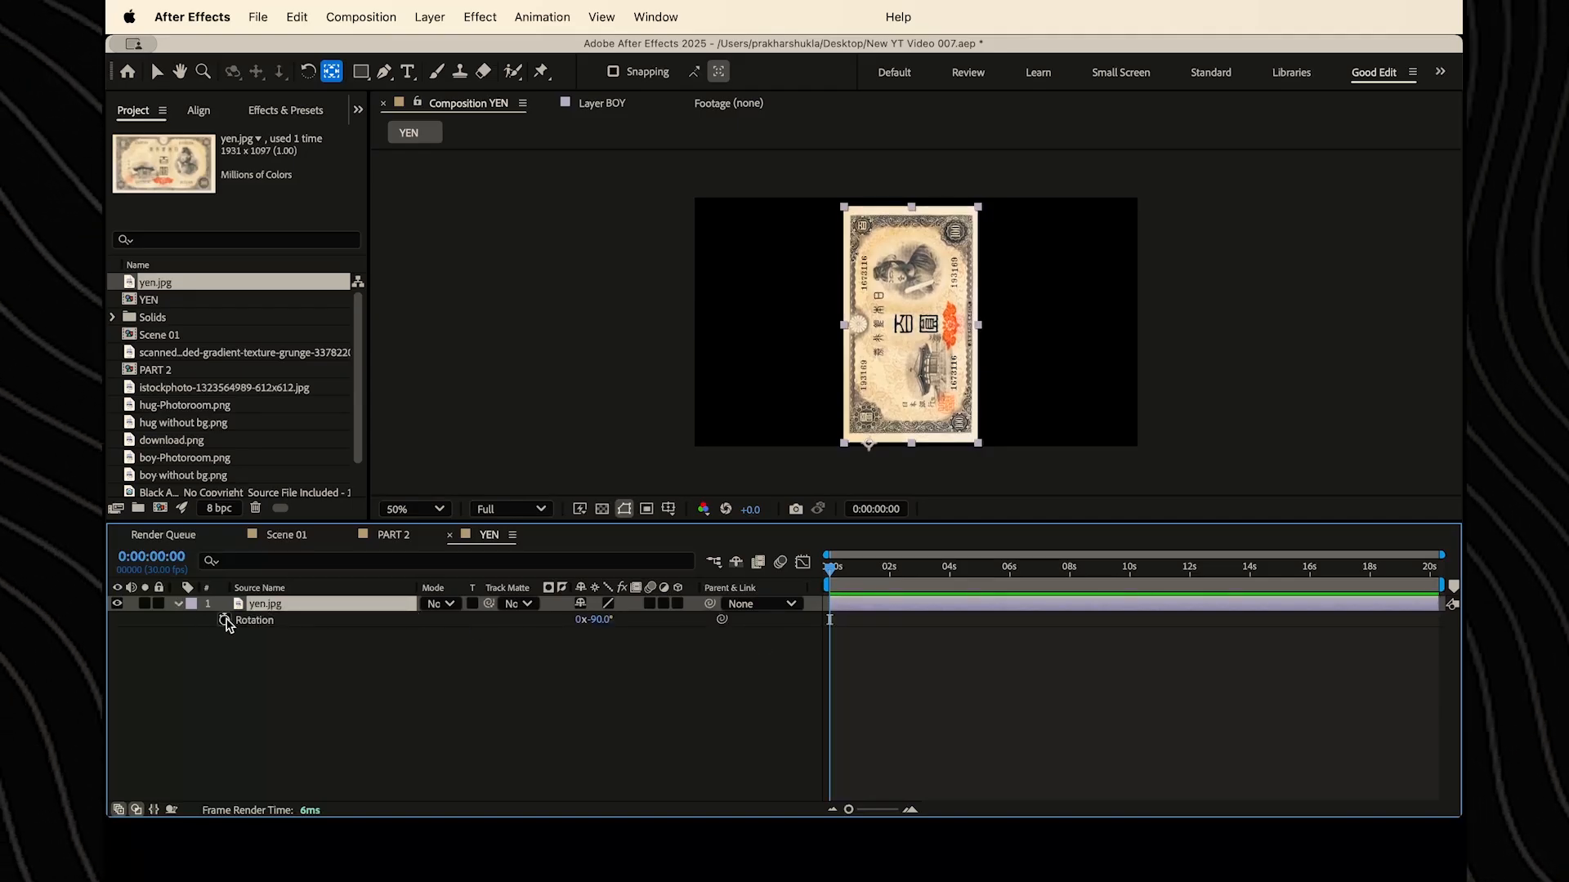
pyautogui.click(224, 621)
pyautogui.moveTo(831, 566); pyautogui.dragTo(950, 568)
pyautogui.click(130, 619)
pyautogui.click(119, 619)
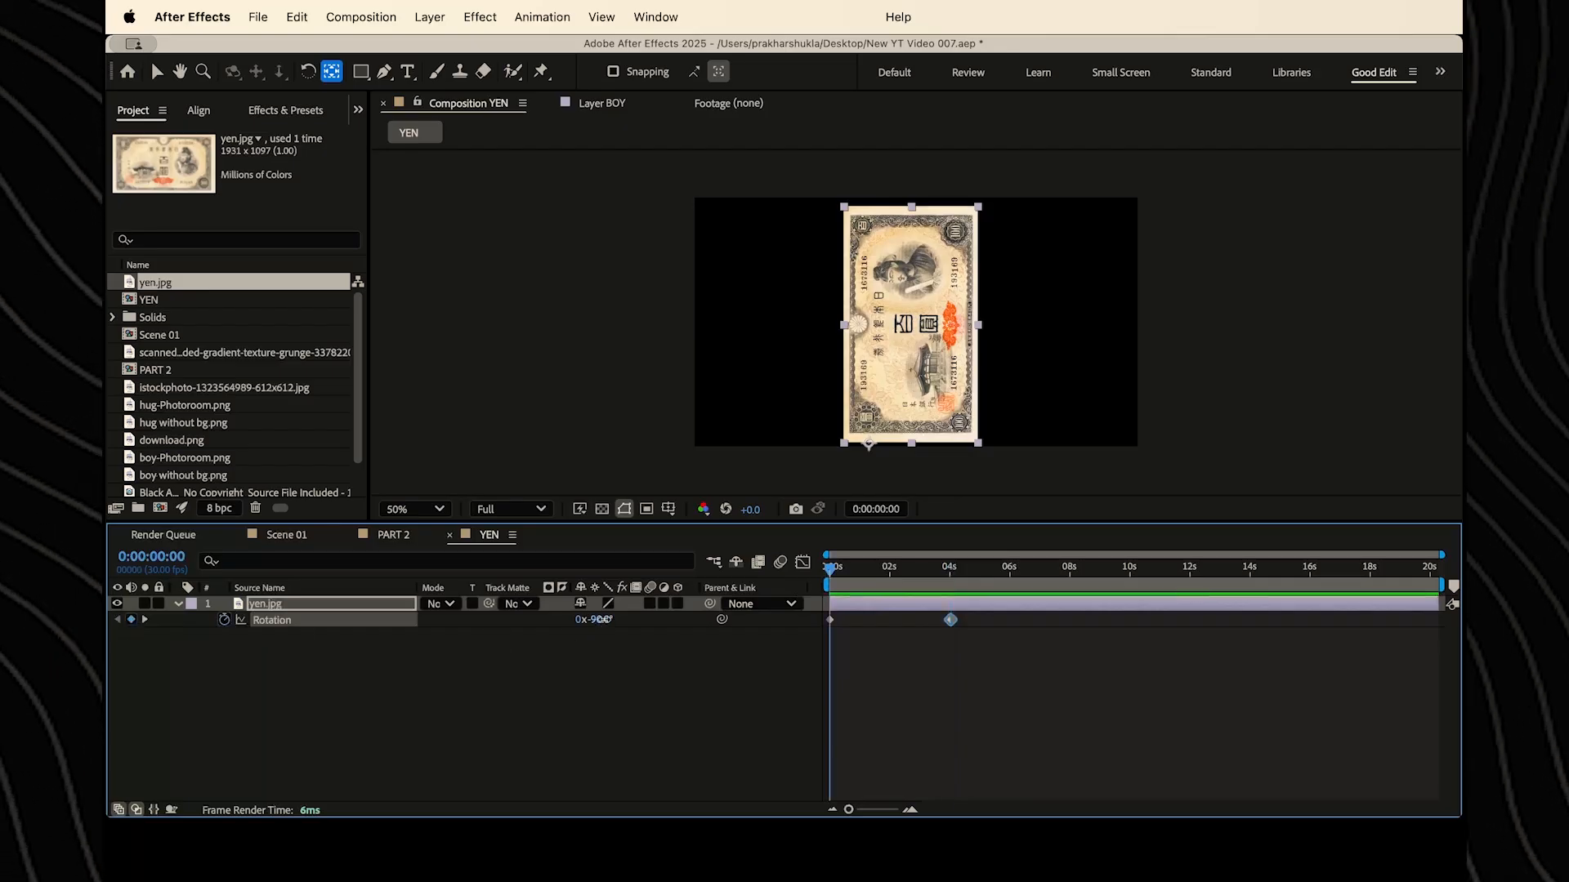
pyautogui.moveTo(594, 619); pyautogui.dragTo(697, 620)
# - Duplicate the banknote below the original, with rotations from 3° to -93° for the copy and an end rotation of -83° for the original
pyautogui.press('super+d')
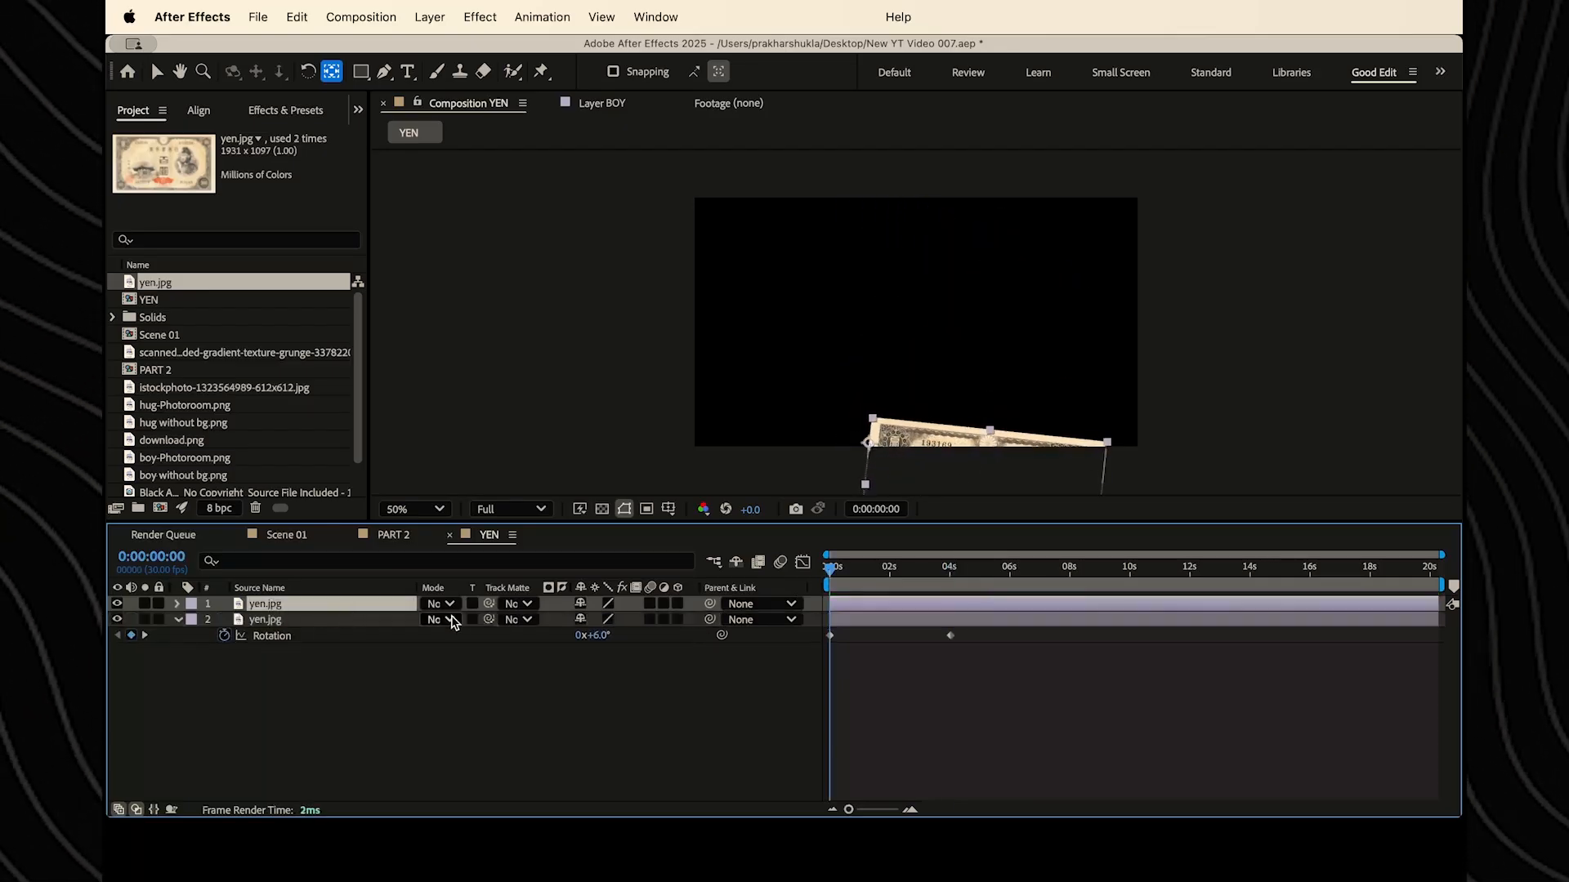
pyautogui.press('r')
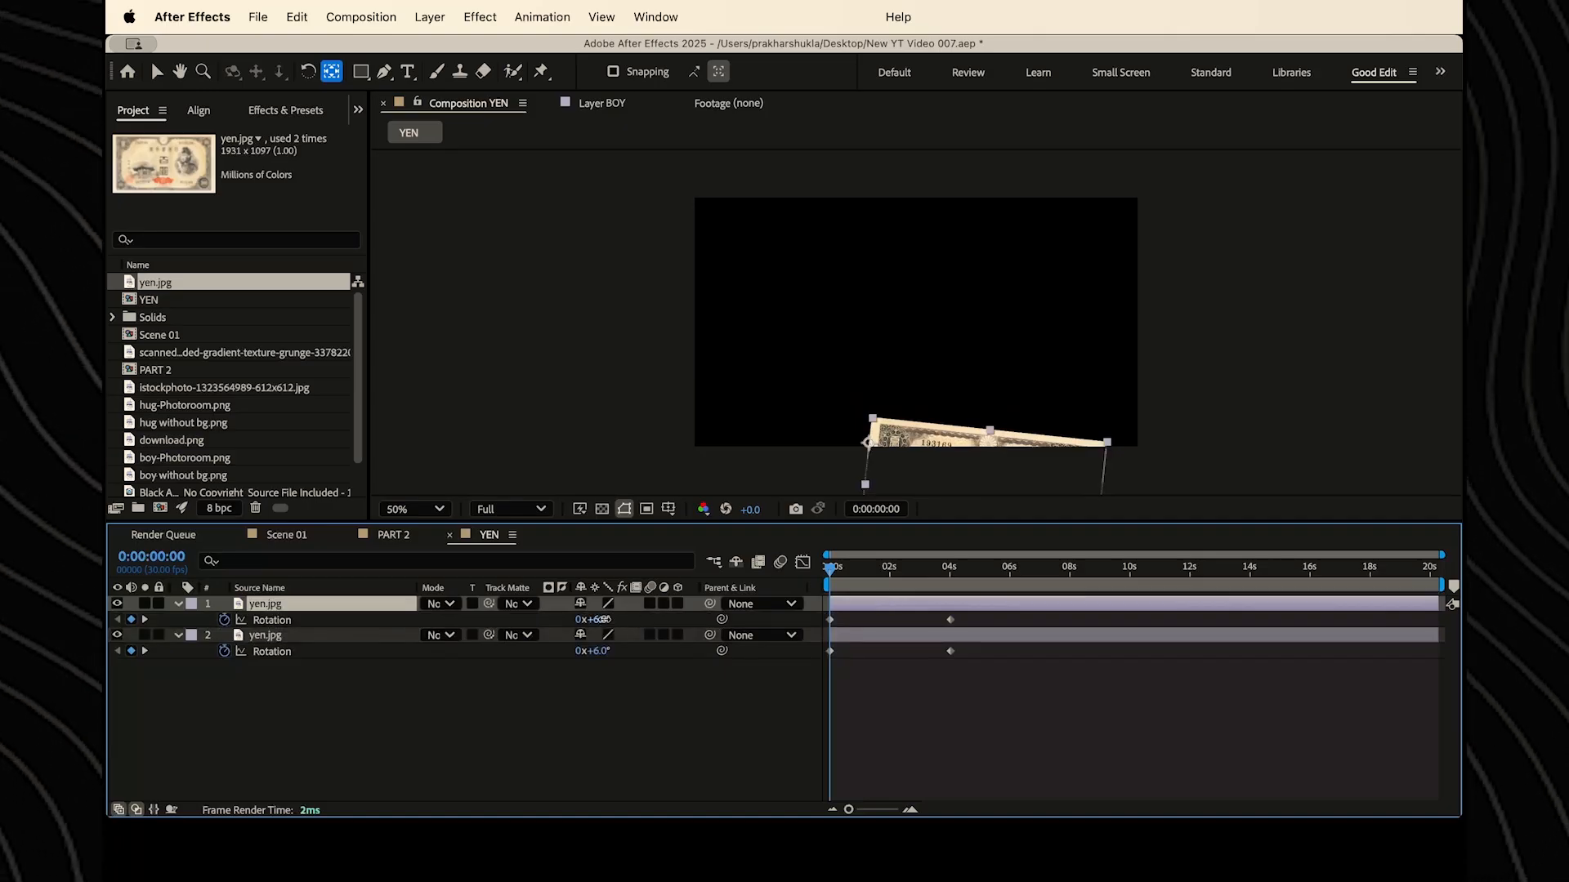
pyautogui.moveTo(602, 619); pyautogui.dragTo(603, 619)
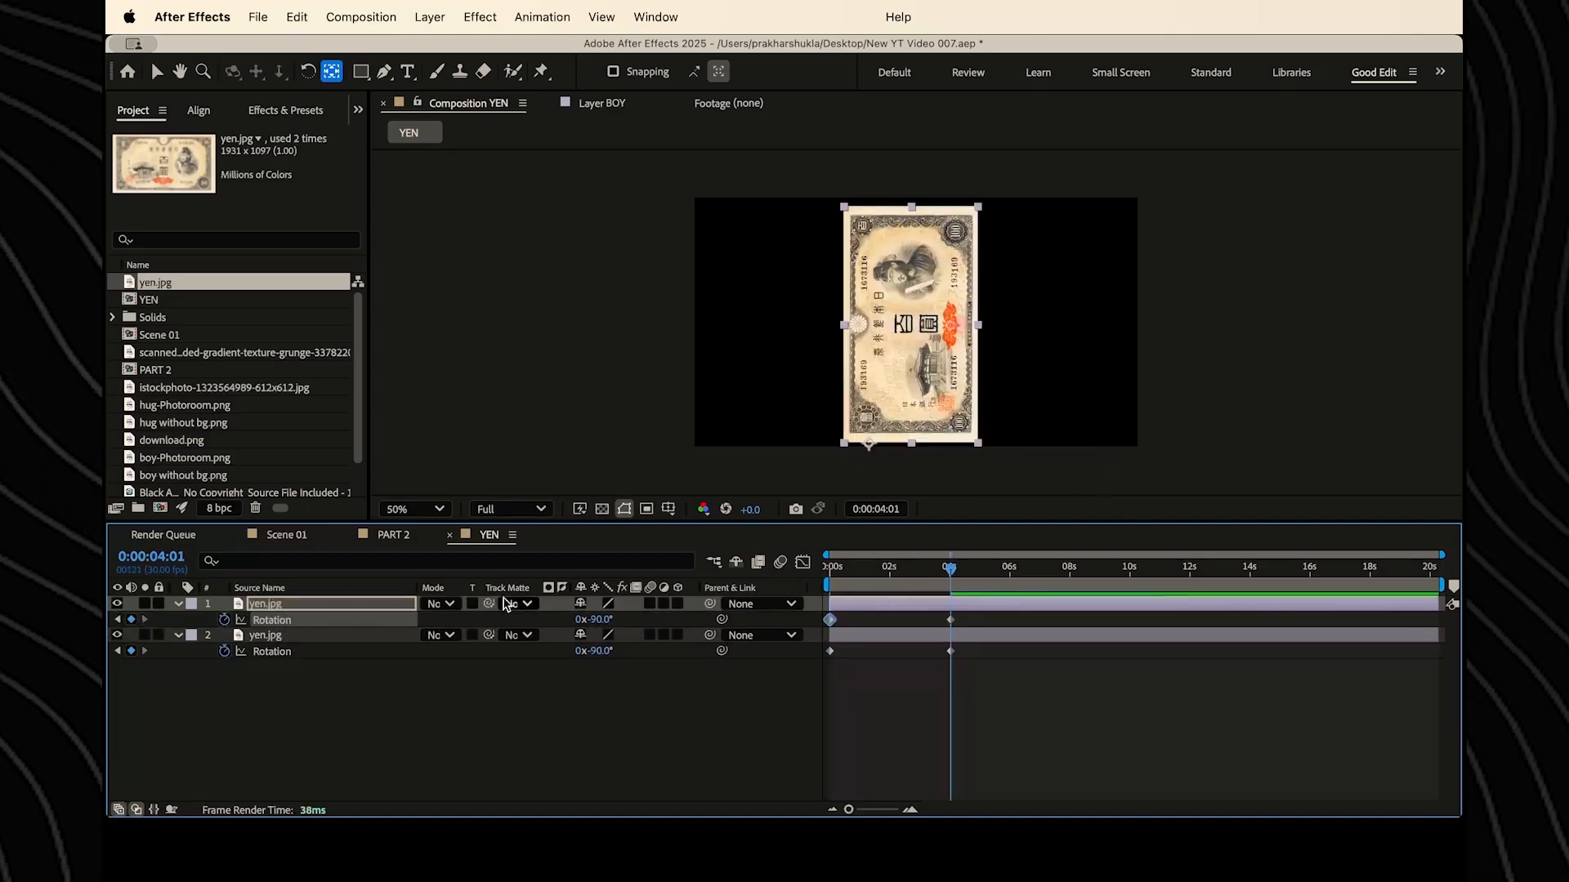
pyautogui.press('k')
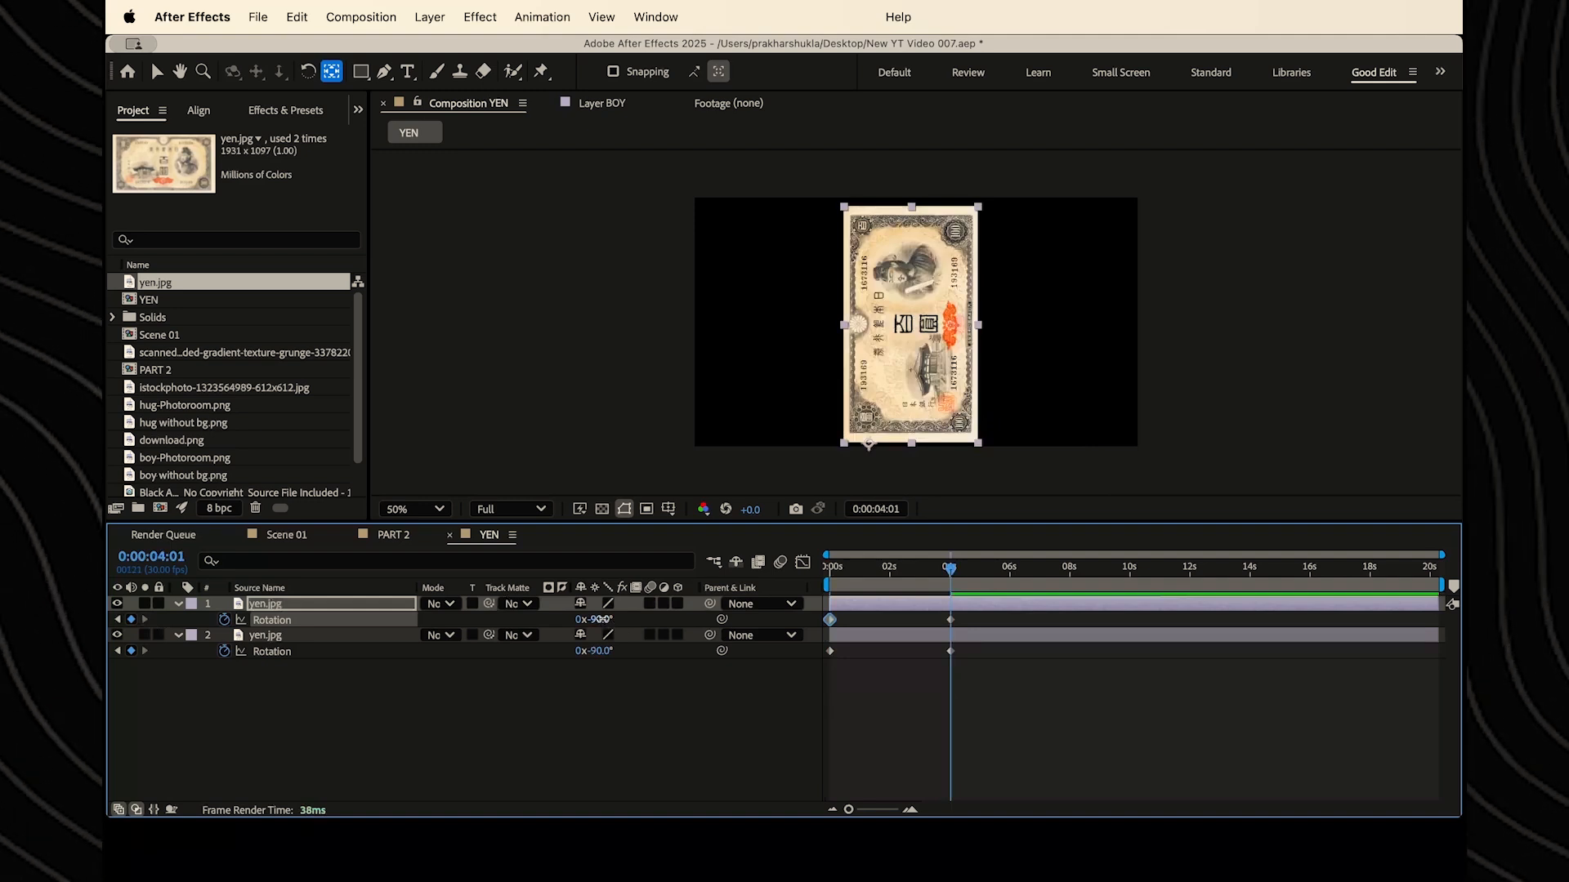
pyautogui.moveTo(600, 620); pyautogui.dragTo(607, 651)
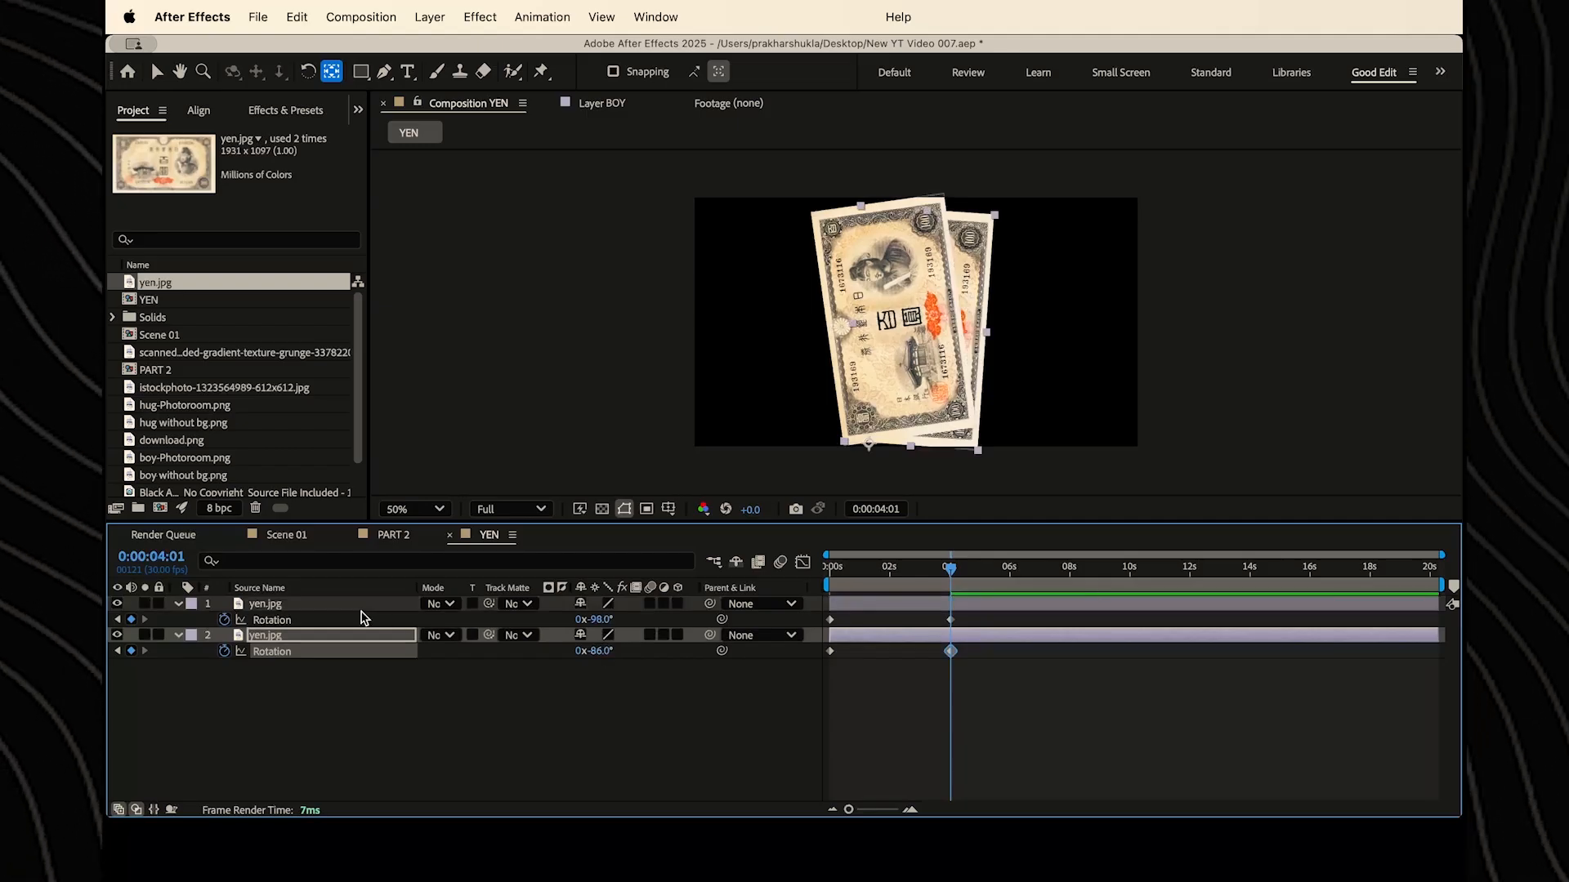
pyautogui.moveTo(362, 607); pyautogui.dragTo(359, 661)
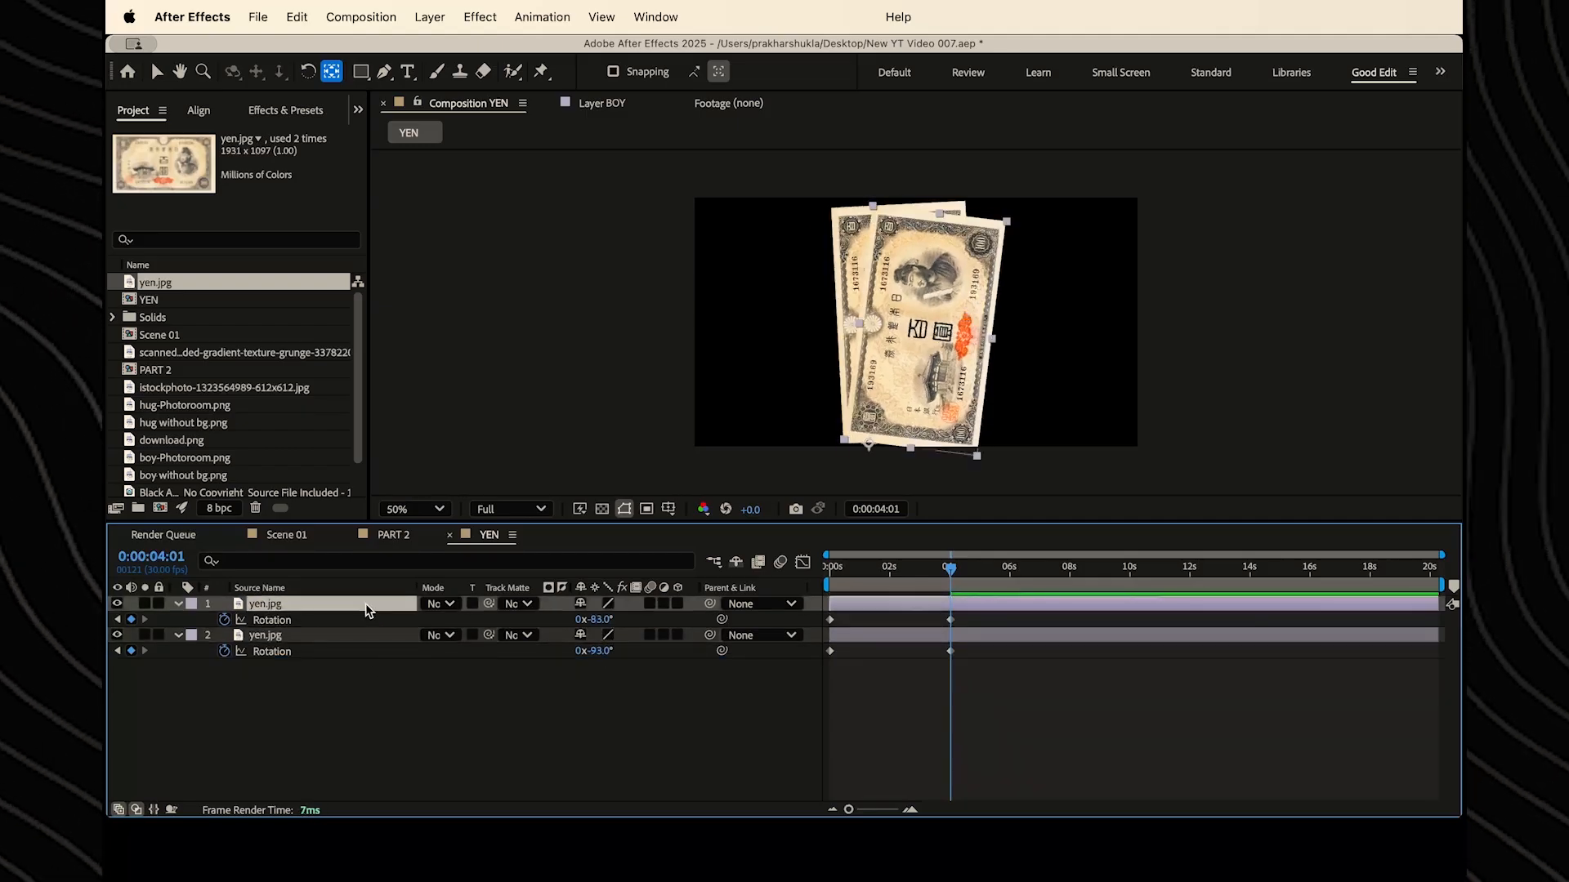
# - Duplicate the front banknote, set the copy's rotation from 0° to -102°, and place it at the bottom of the layer stack
pyautogui.press('super+d')
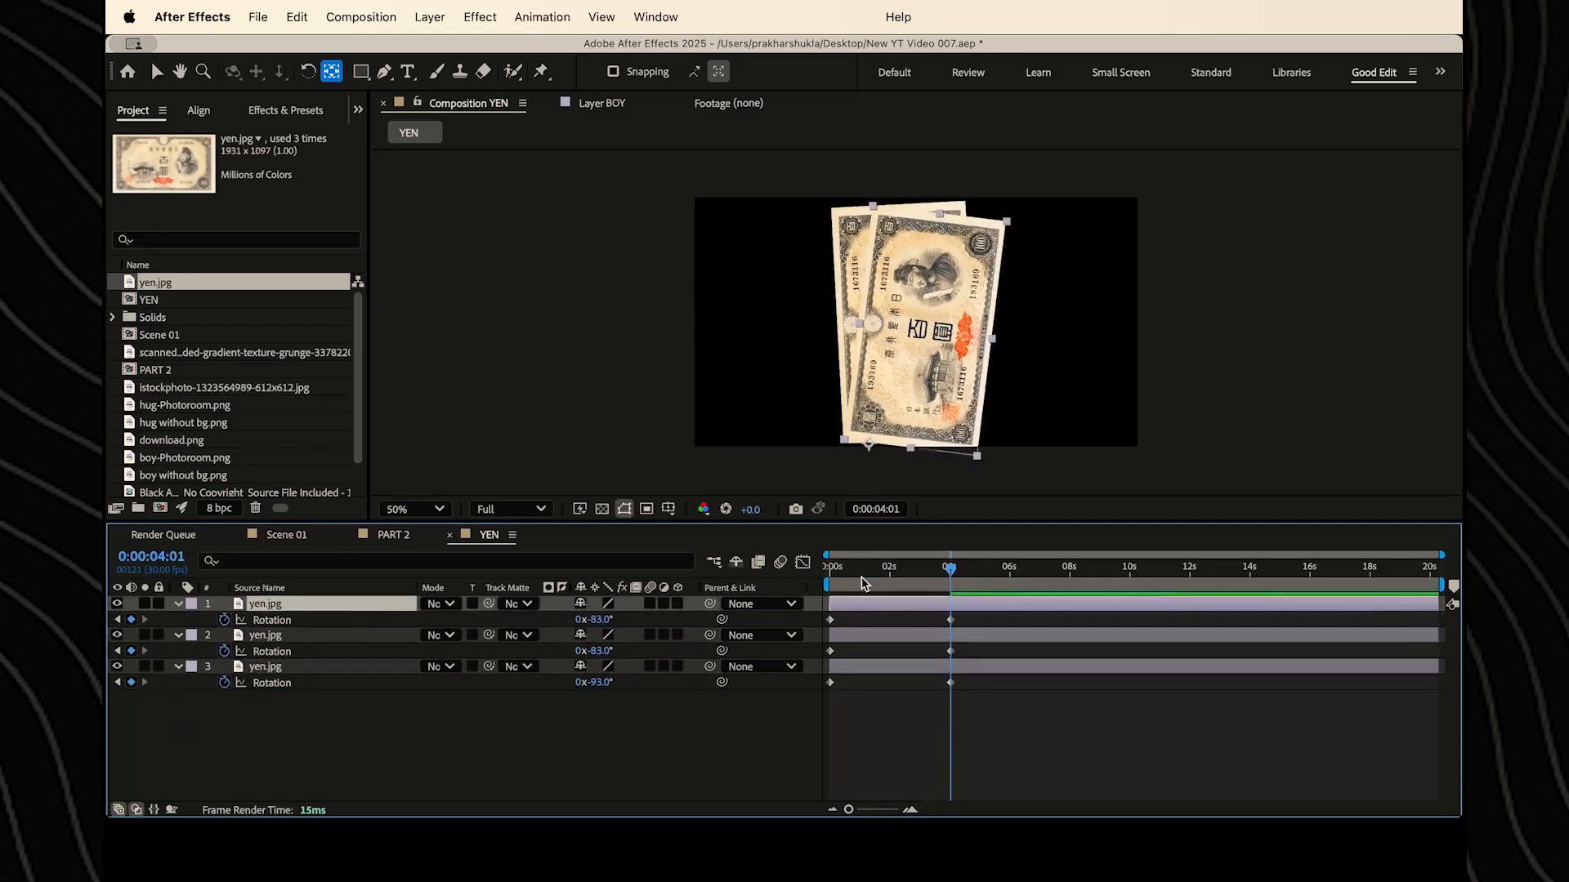
pyautogui.press('Home')
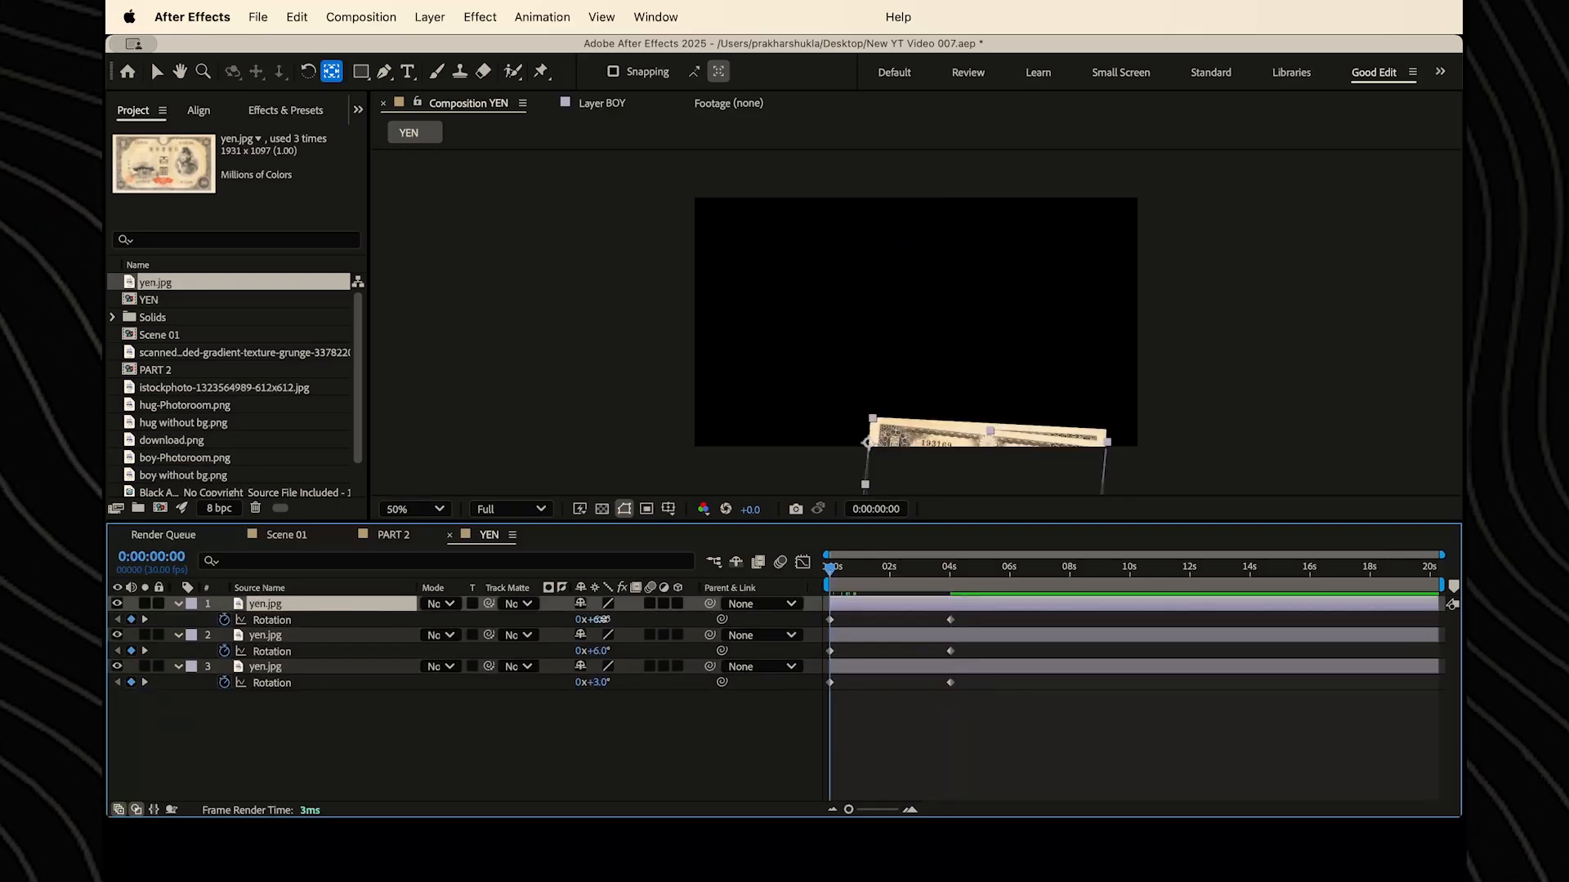
pyautogui.moveTo(602, 619); pyautogui.dragTo(586, 619)
pyautogui.click(144, 620)
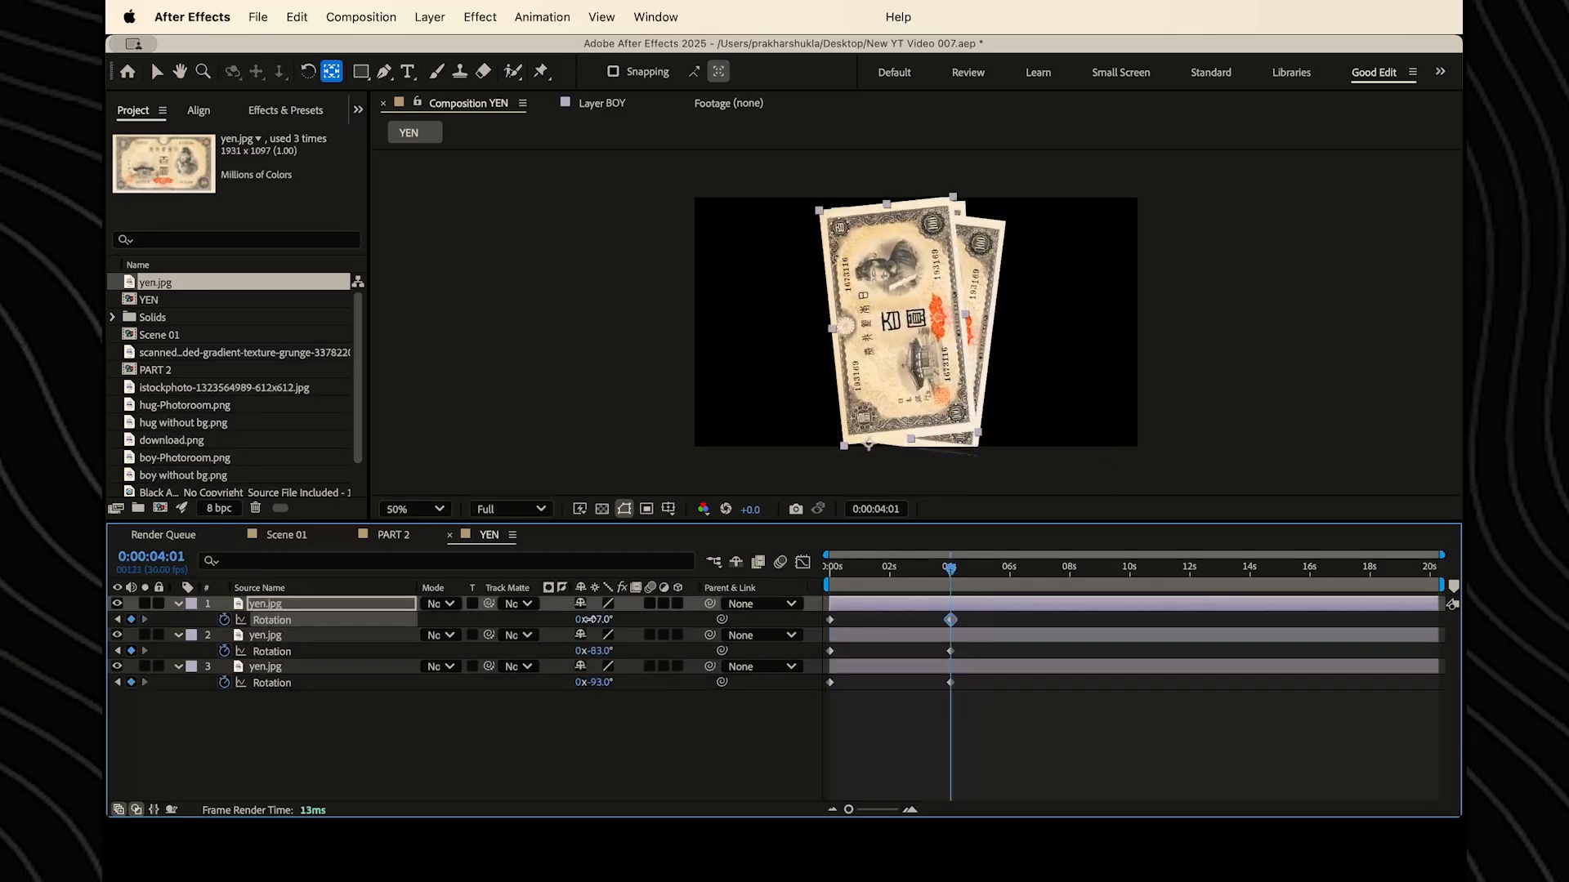
pyautogui.moveTo(322, 604); pyautogui.dragTo(326, 689)
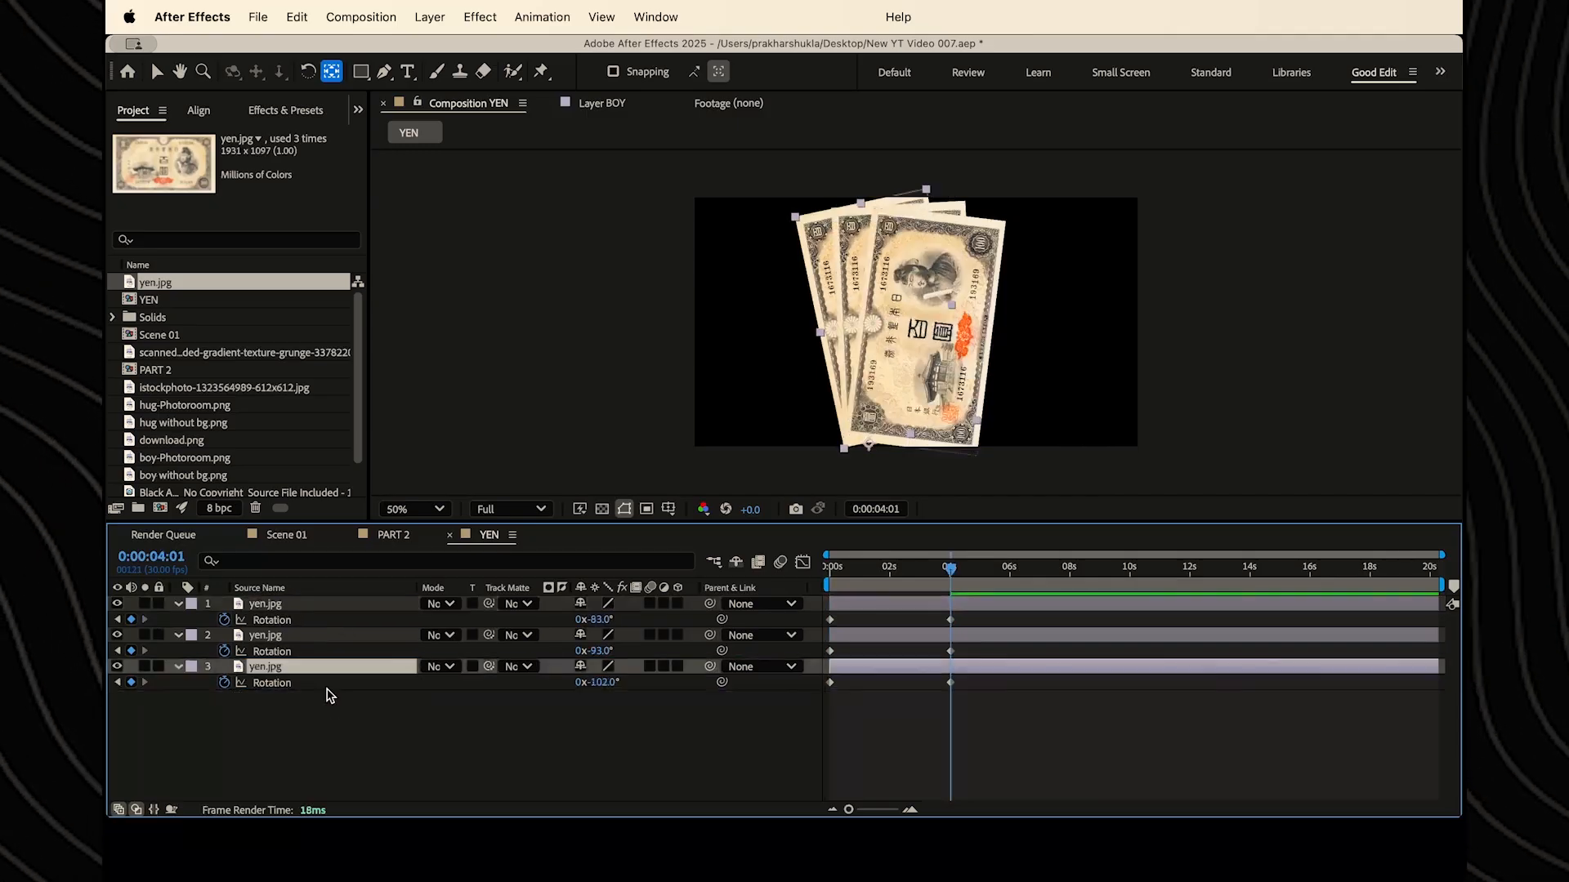
# - Preview the banknote fan from the start and set the second and third notes' starting rotations to 4° and 2°
pyautogui.press('Home')
pyautogui.press('space')
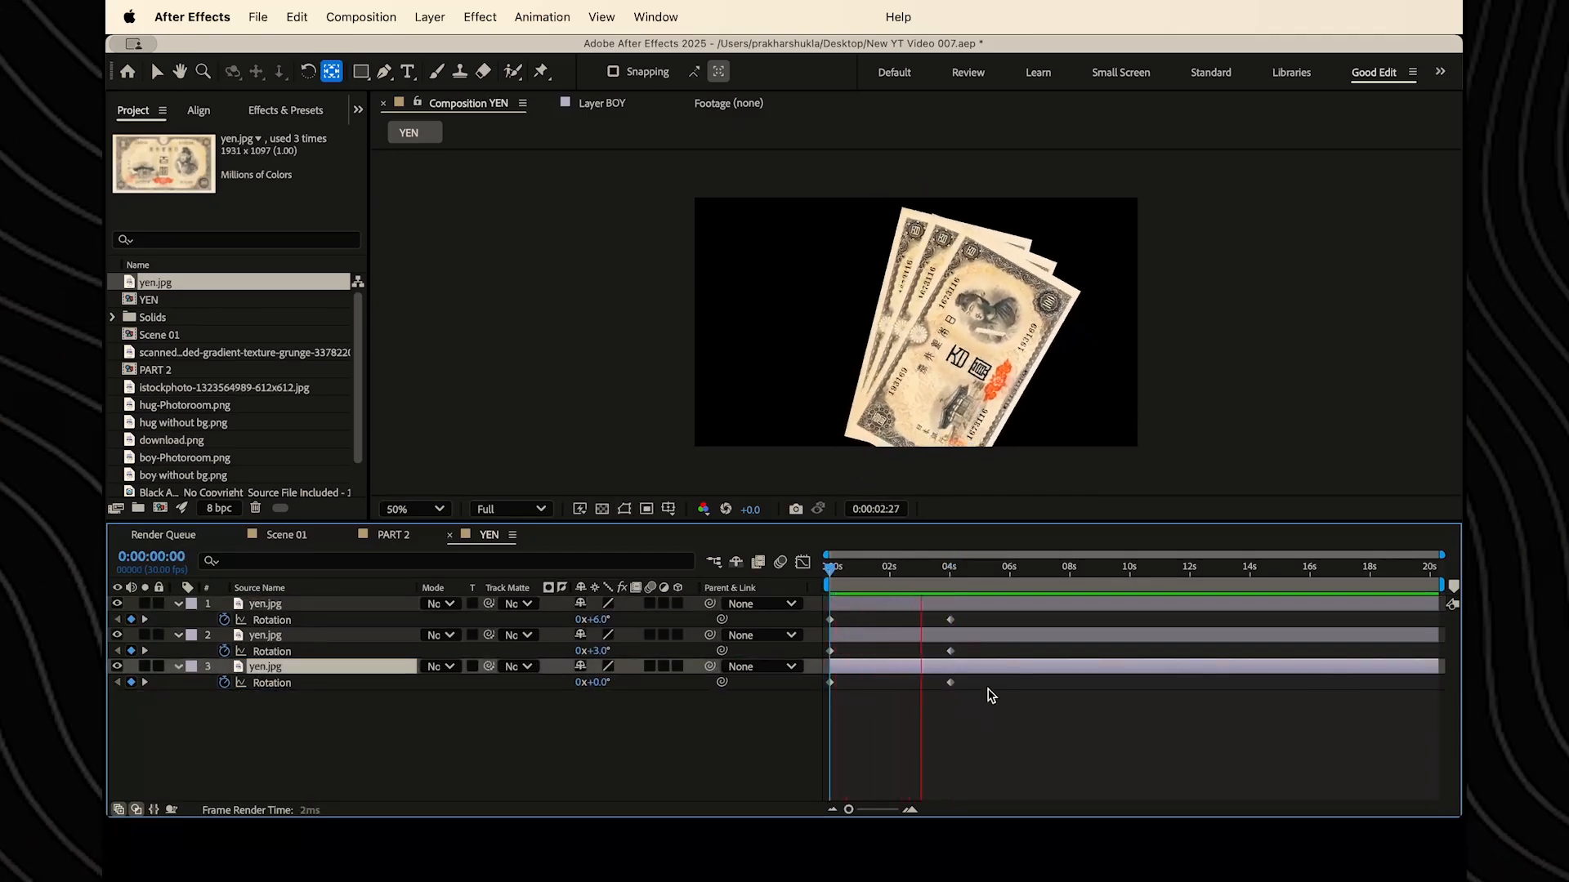
pyautogui.click(982, 621)
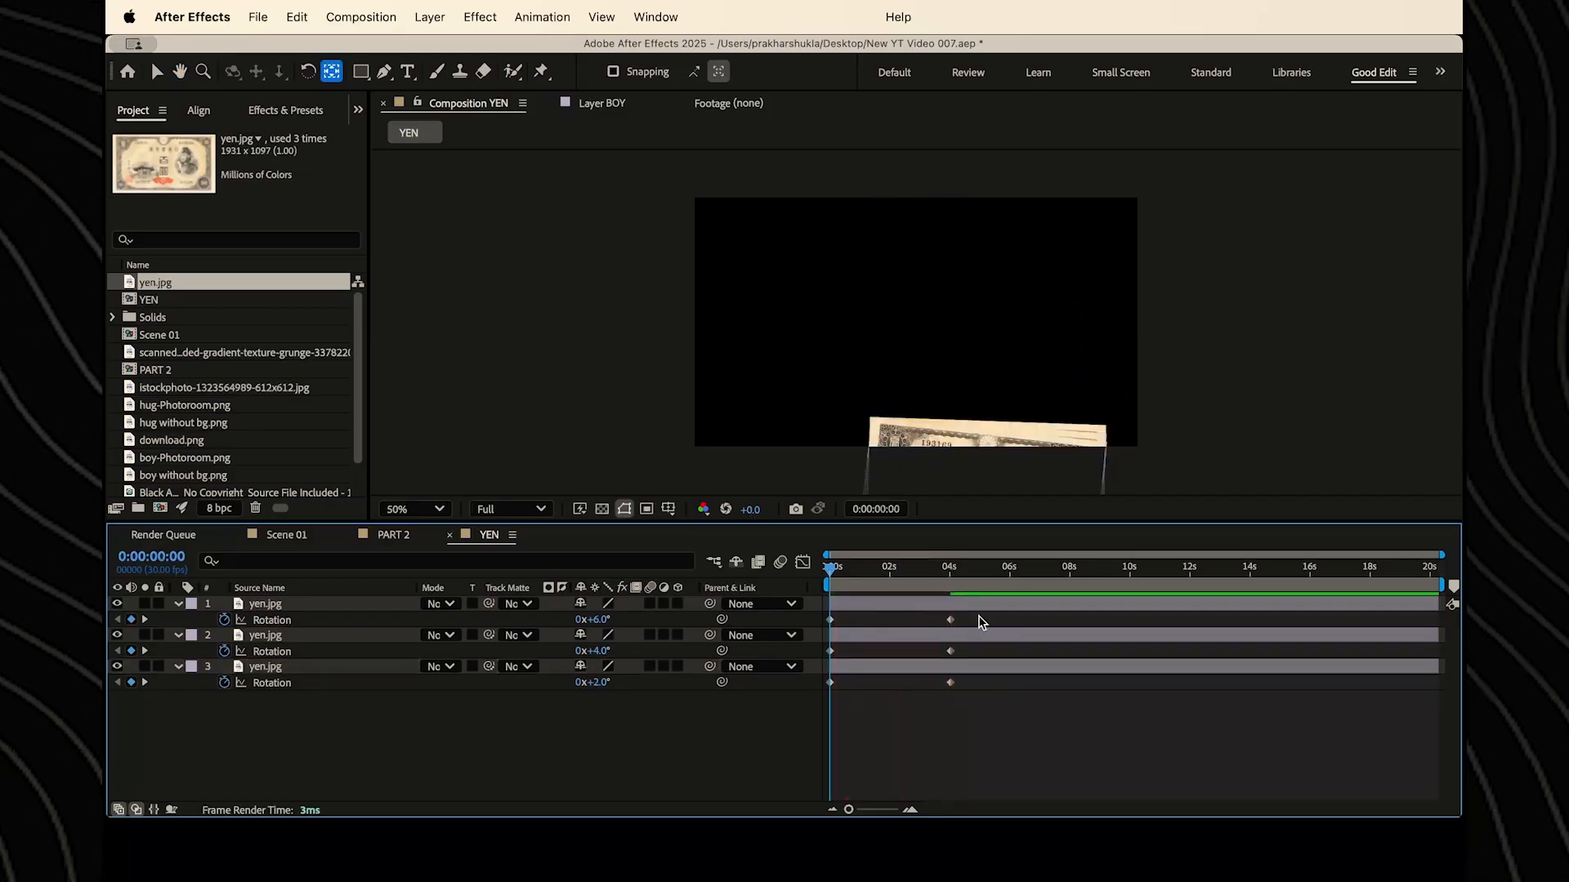
# - Ease all three banknotes' rotation keyframes, reshape their speed curves for a fast start and long slowdown, and preview the motion
pyautogui.moveTo(981, 615); pyautogui.dragTo(813, 711)
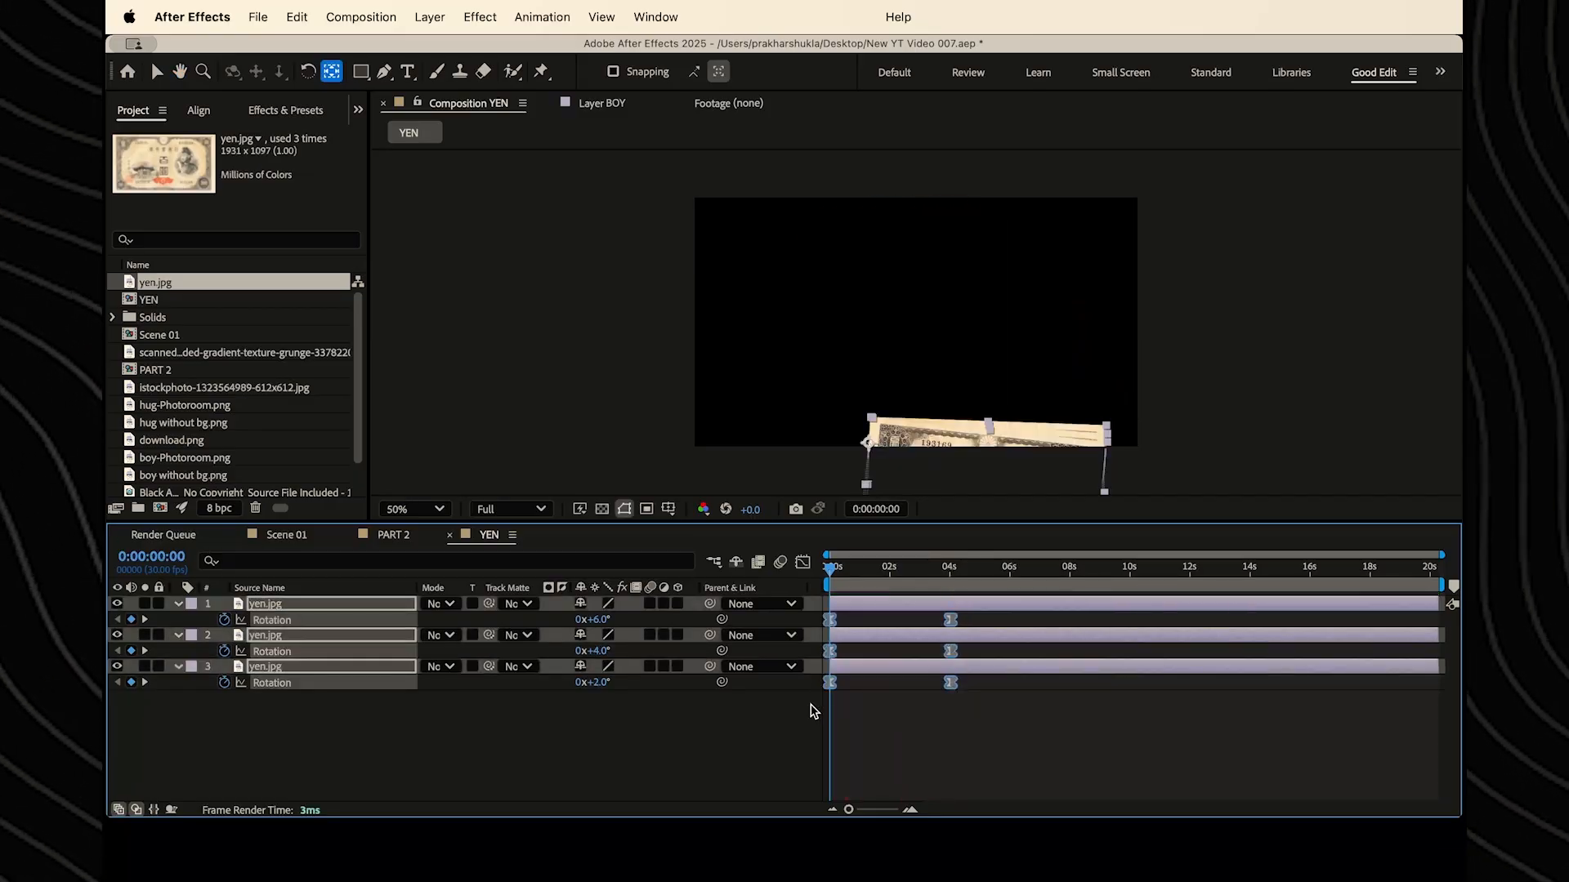
pyautogui.click(803, 563)
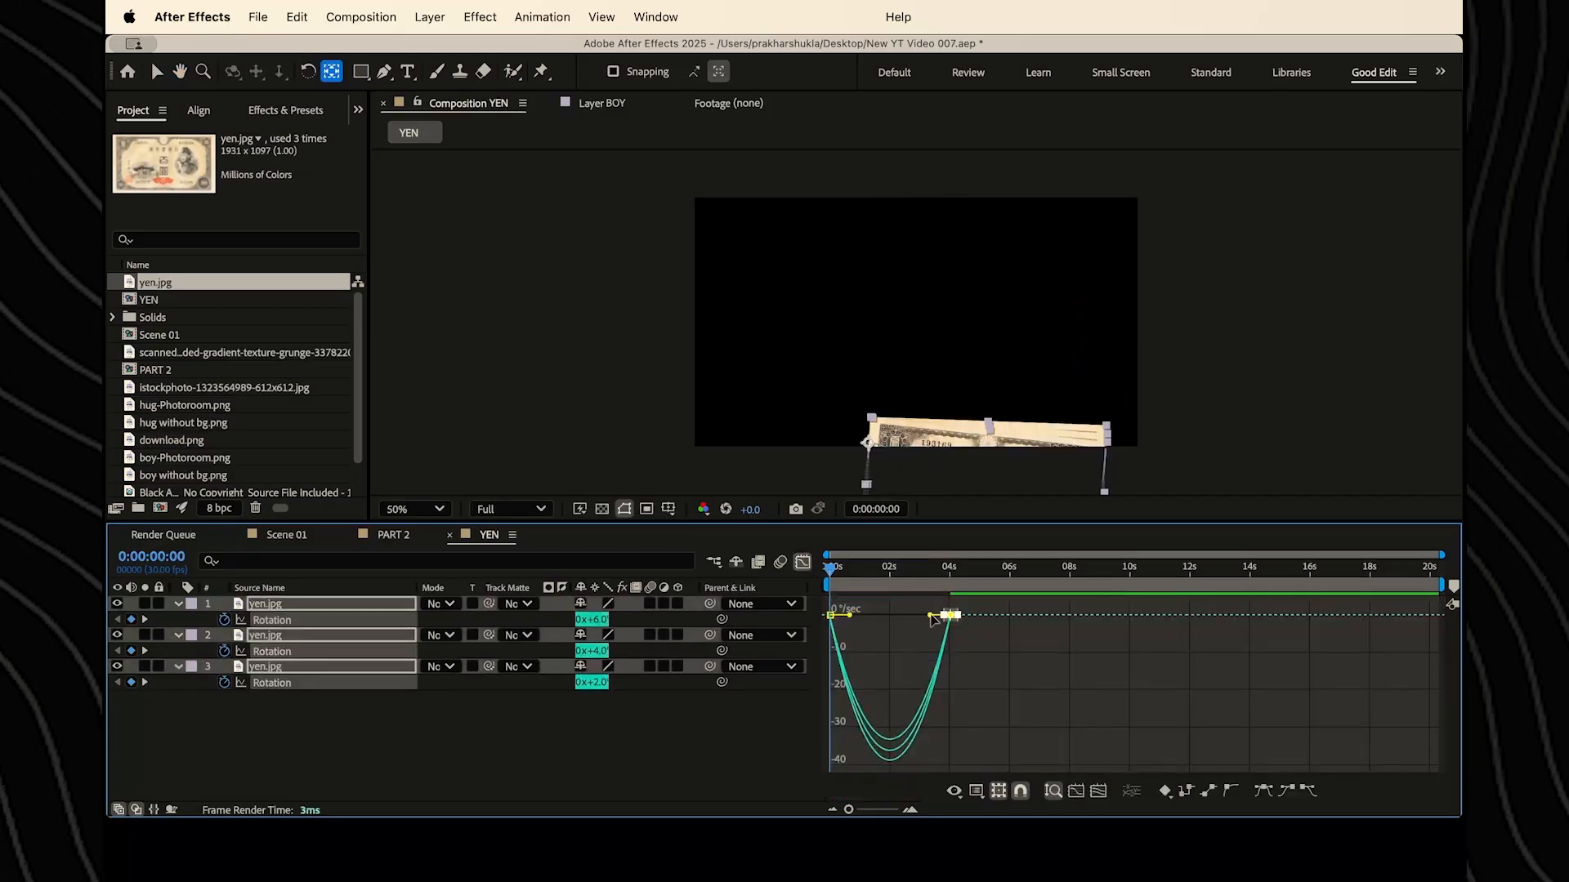
pyautogui.moveTo(931, 615); pyautogui.dragTo(850, 616)
pyautogui.moveTo(957, 722); pyautogui.dragTo(893, 620)
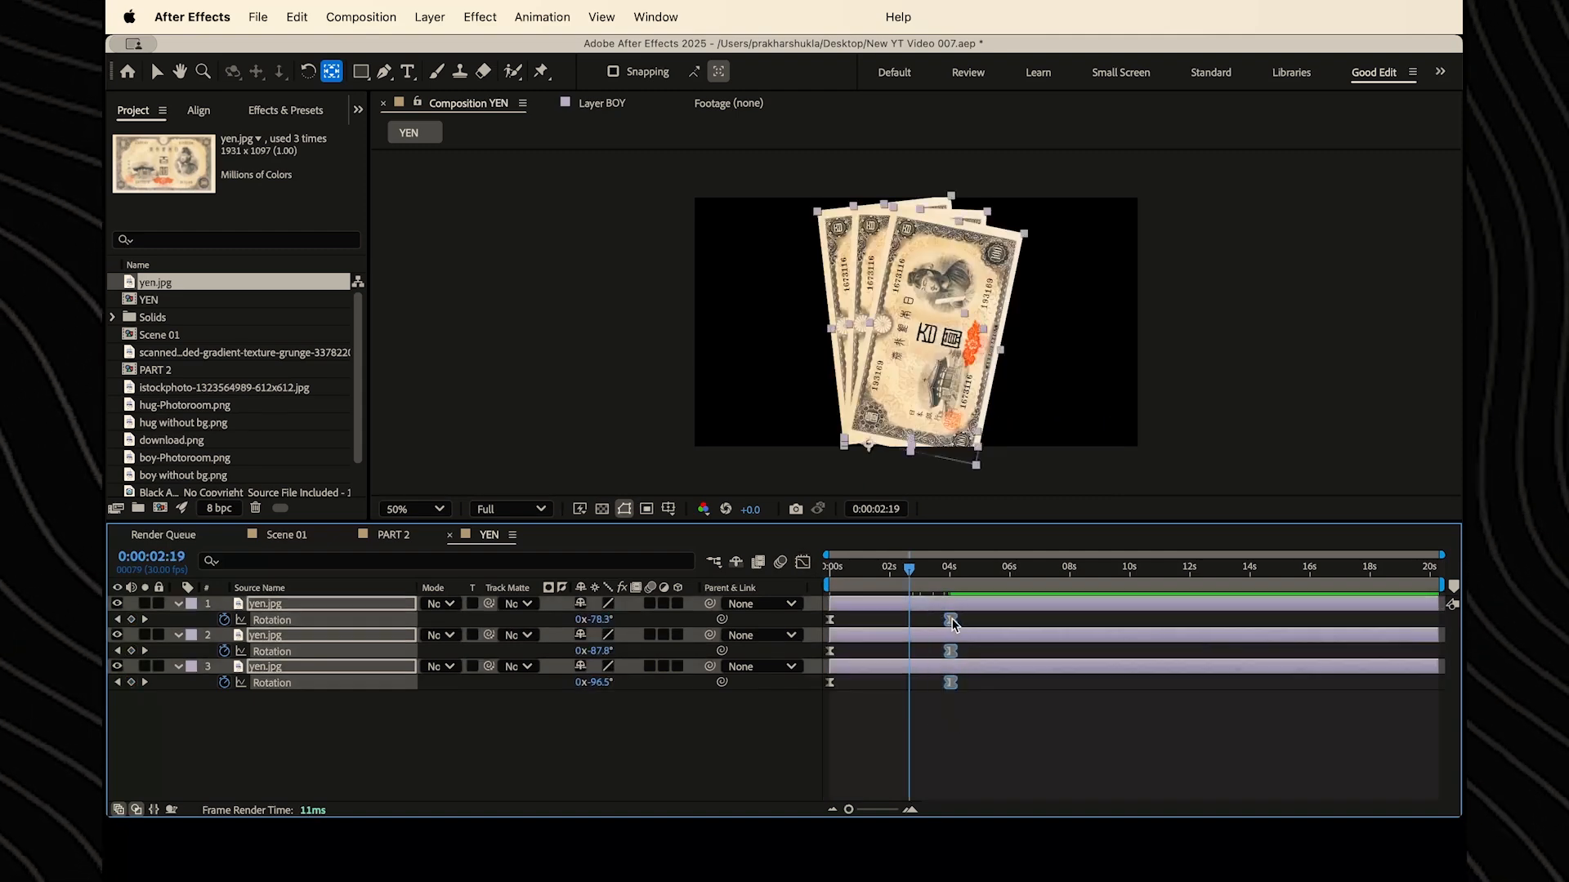
pyautogui.press('space')
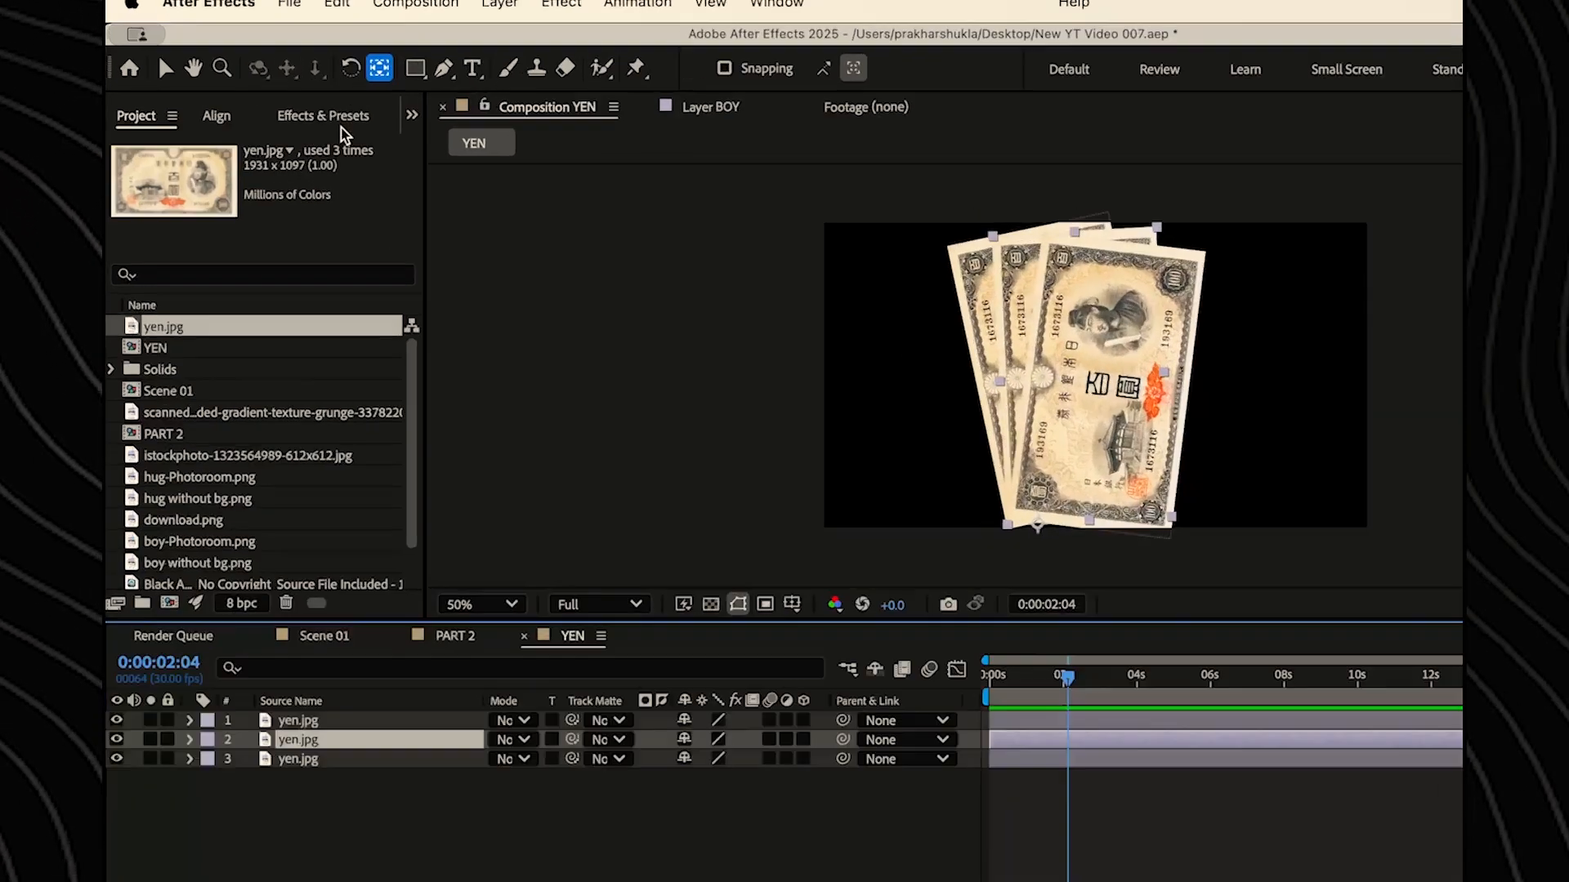
# - Find the Drop Shadow effect and apply it to the middle banknote layer in the YEN composition
pyautogui.click(285, 110)
pyautogui.click(170, 142)
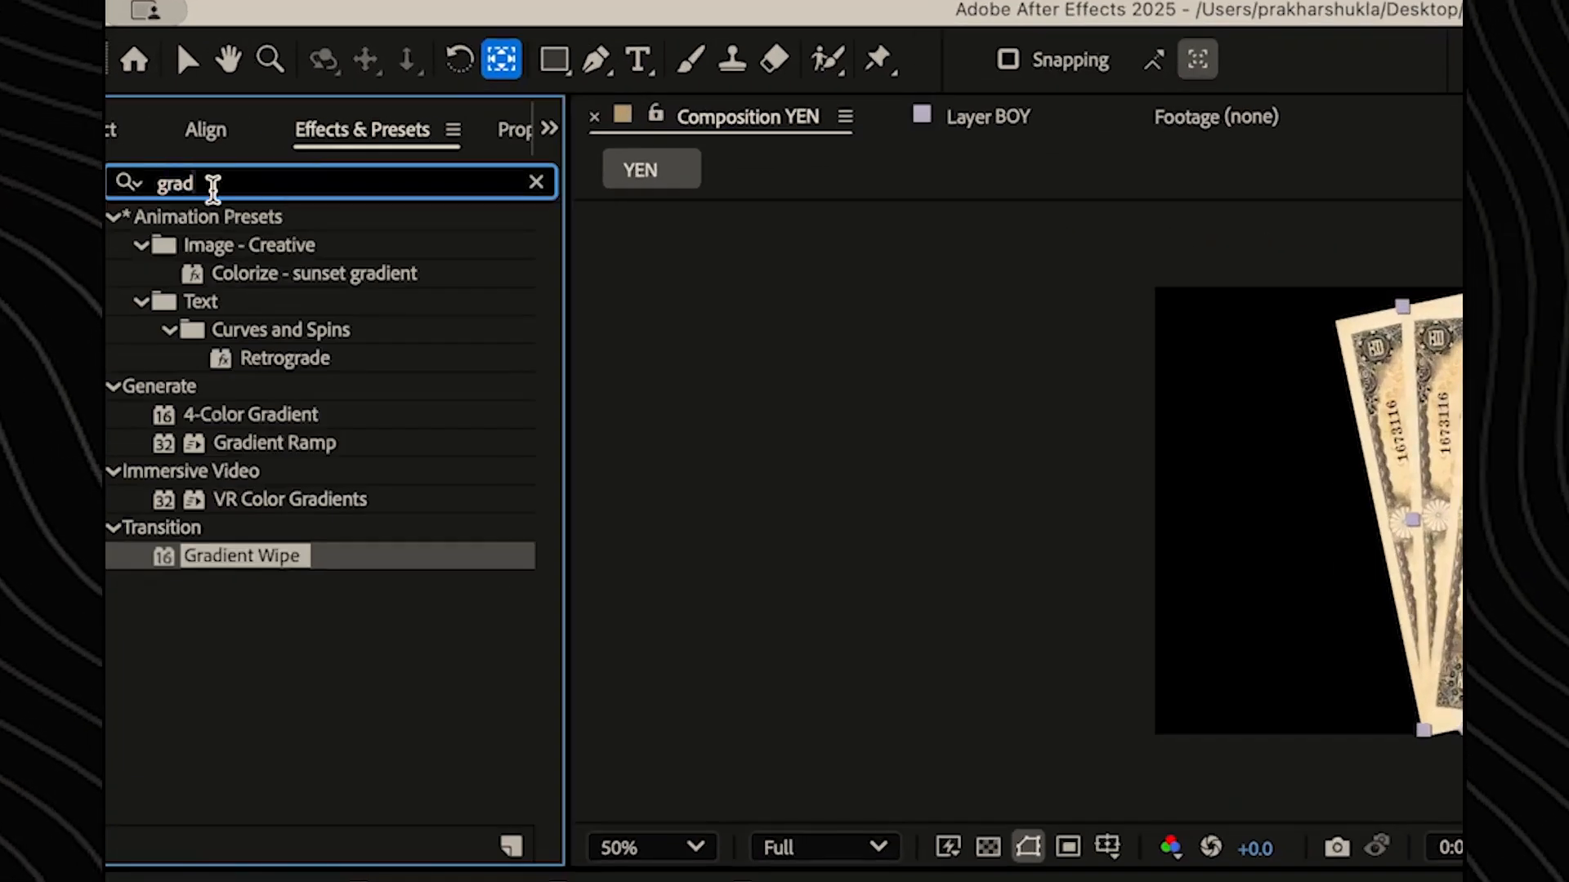
pyautogui.doubleClick(213, 184)
pyautogui.write('drop sh')
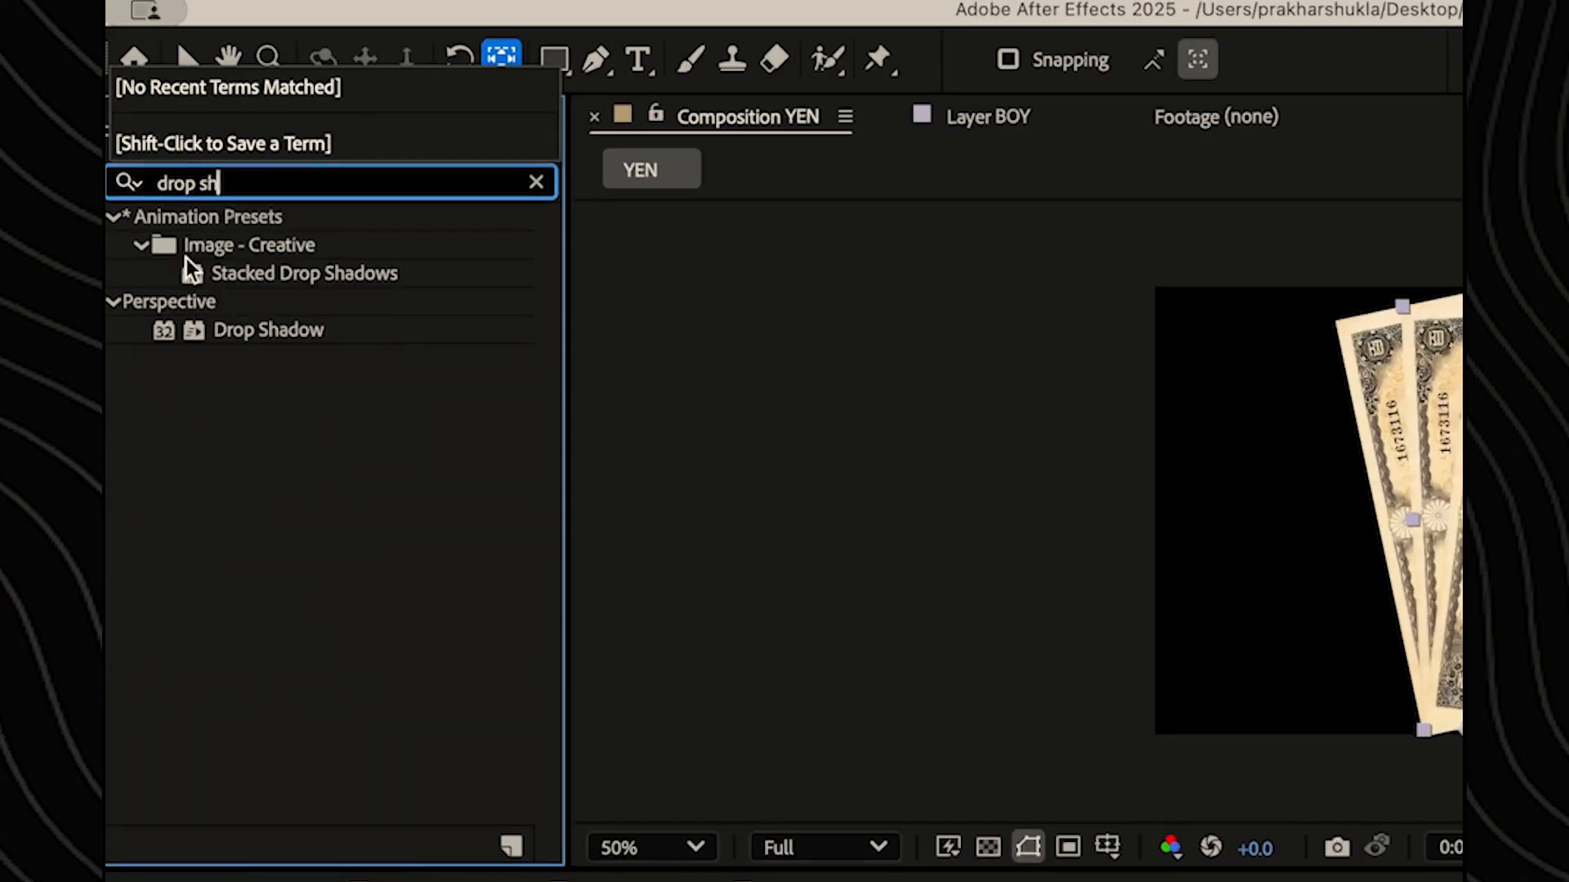
pyautogui.moveTo(311, 330); pyautogui.dragTo(407, 625)
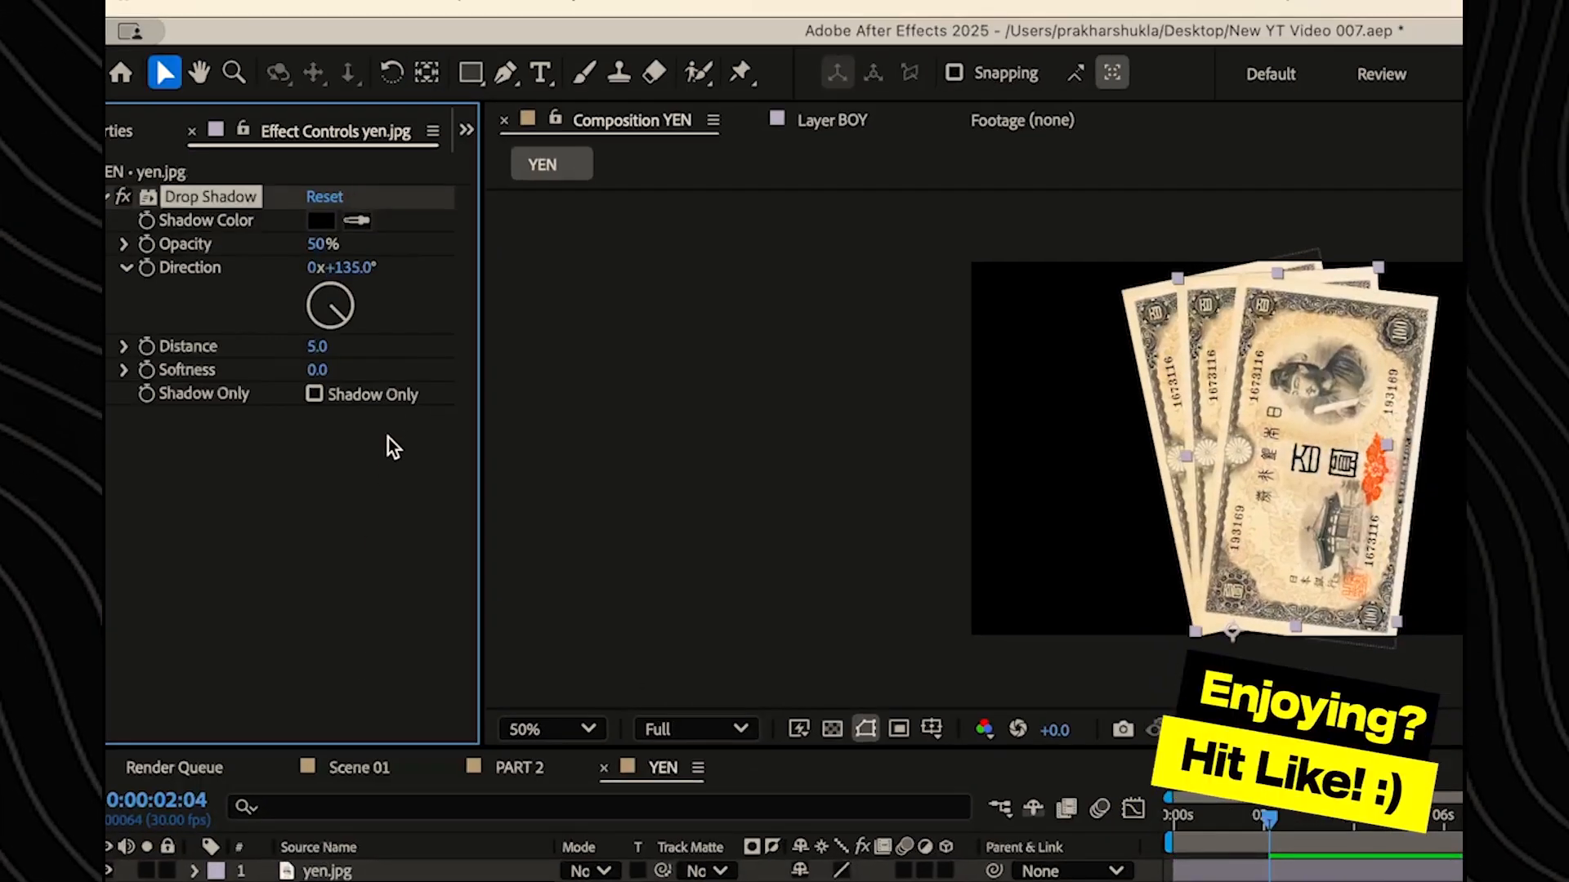
# - Set the middle banknote's drop shadow direction to 292°, distance to 51 and softness to 101, and select the top banknote layer
pyautogui.click(344, 319)
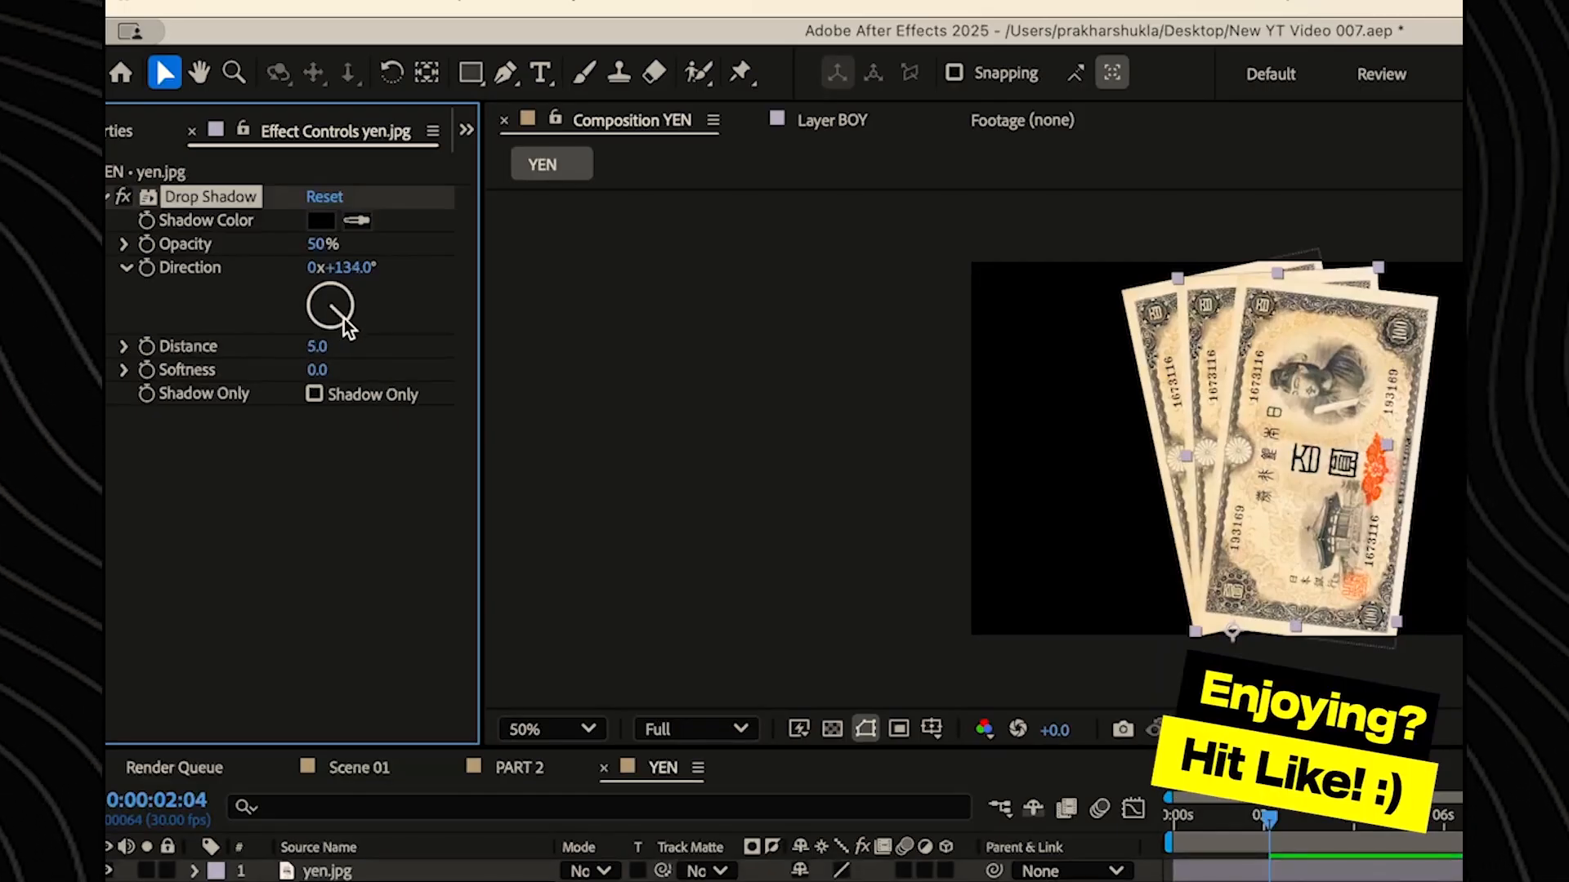
pyautogui.moveTo(344, 319); pyautogui.dragTo(299, 317)
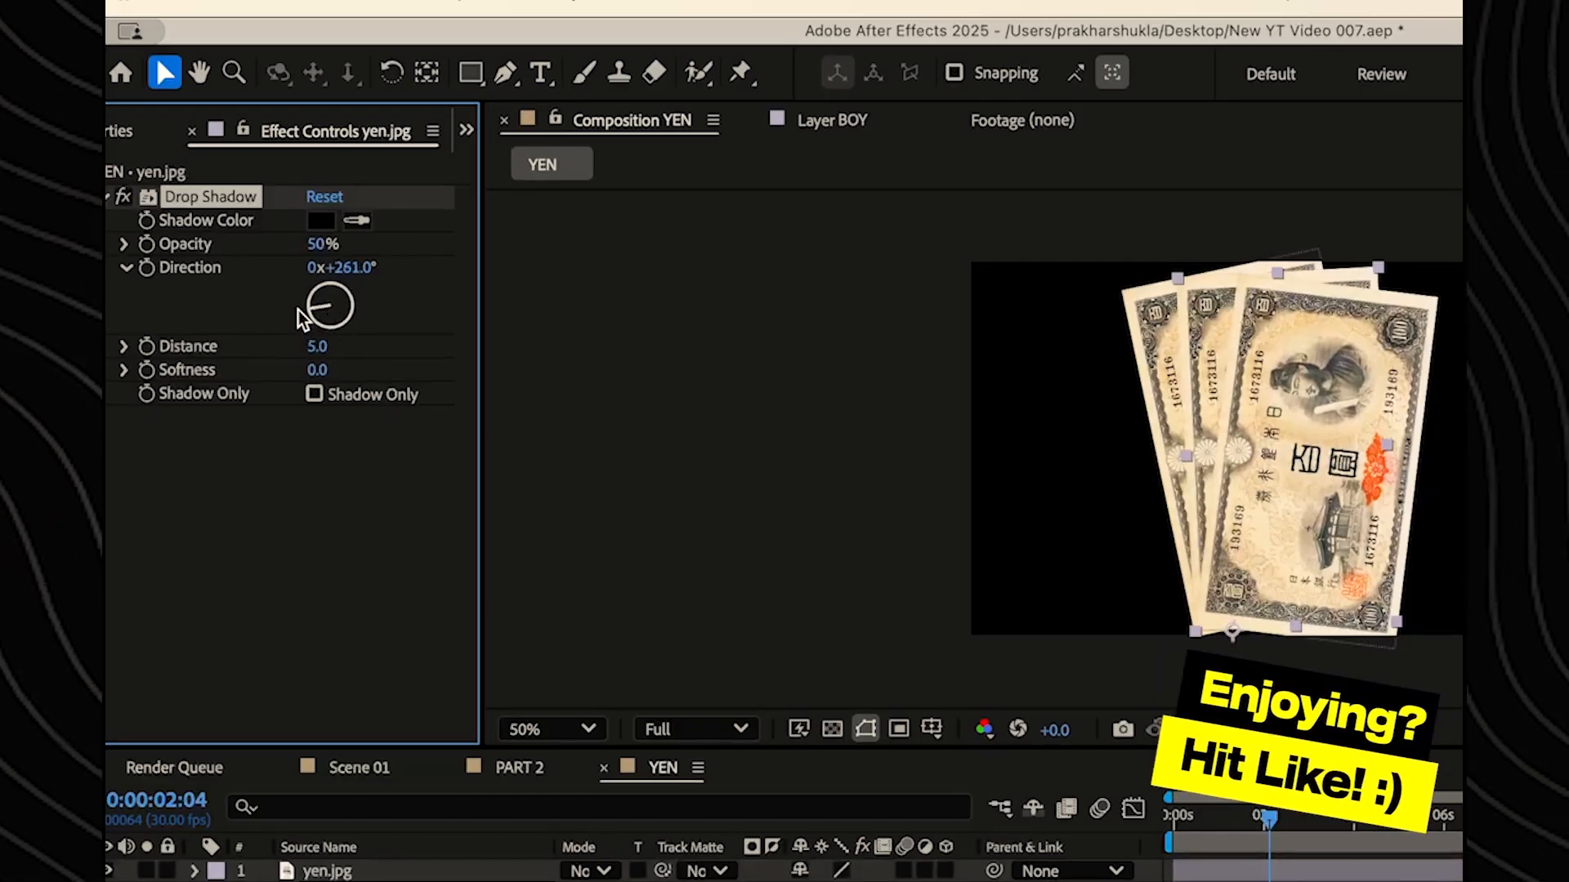
pyautogui.moveTo(318, 370); pyautogui.dragTo(403, 362)
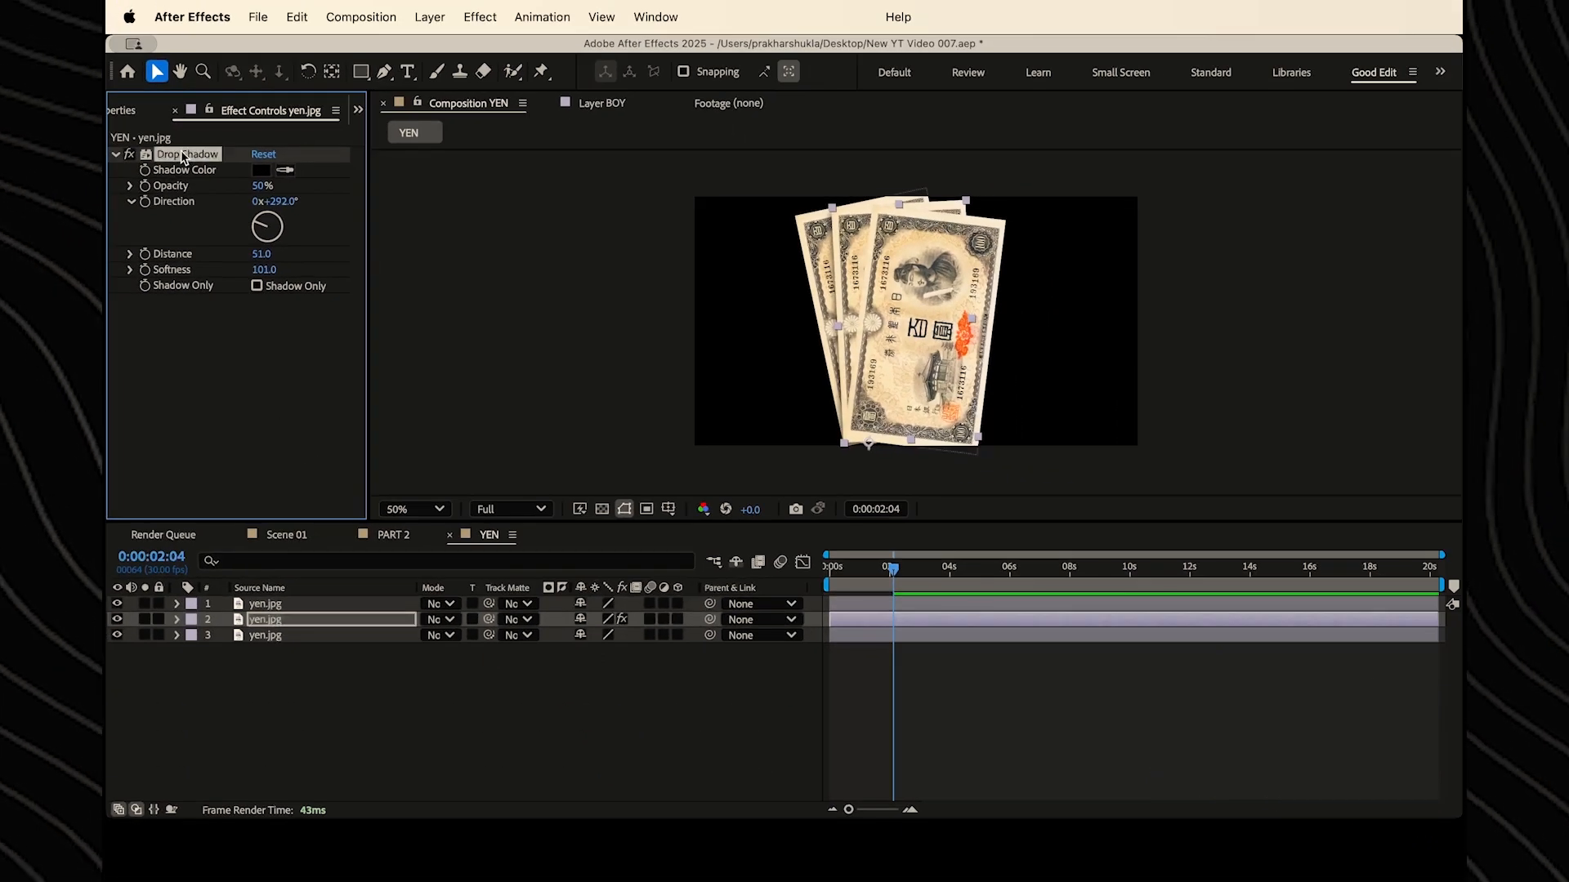
pyautogui.click(272, 606)
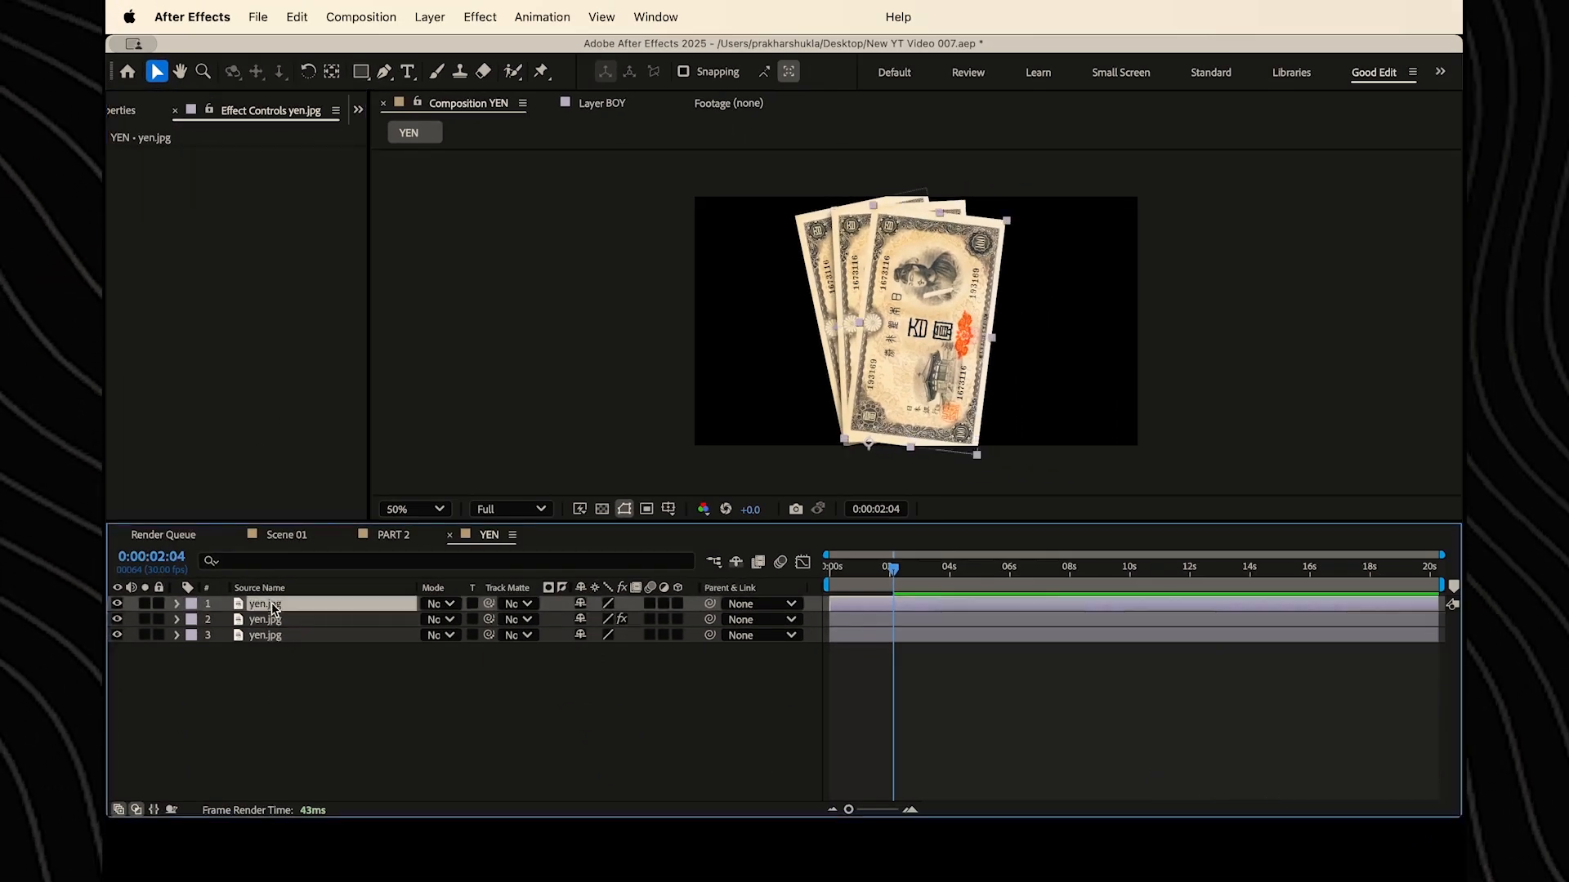
pyautogui.click(265, 619)
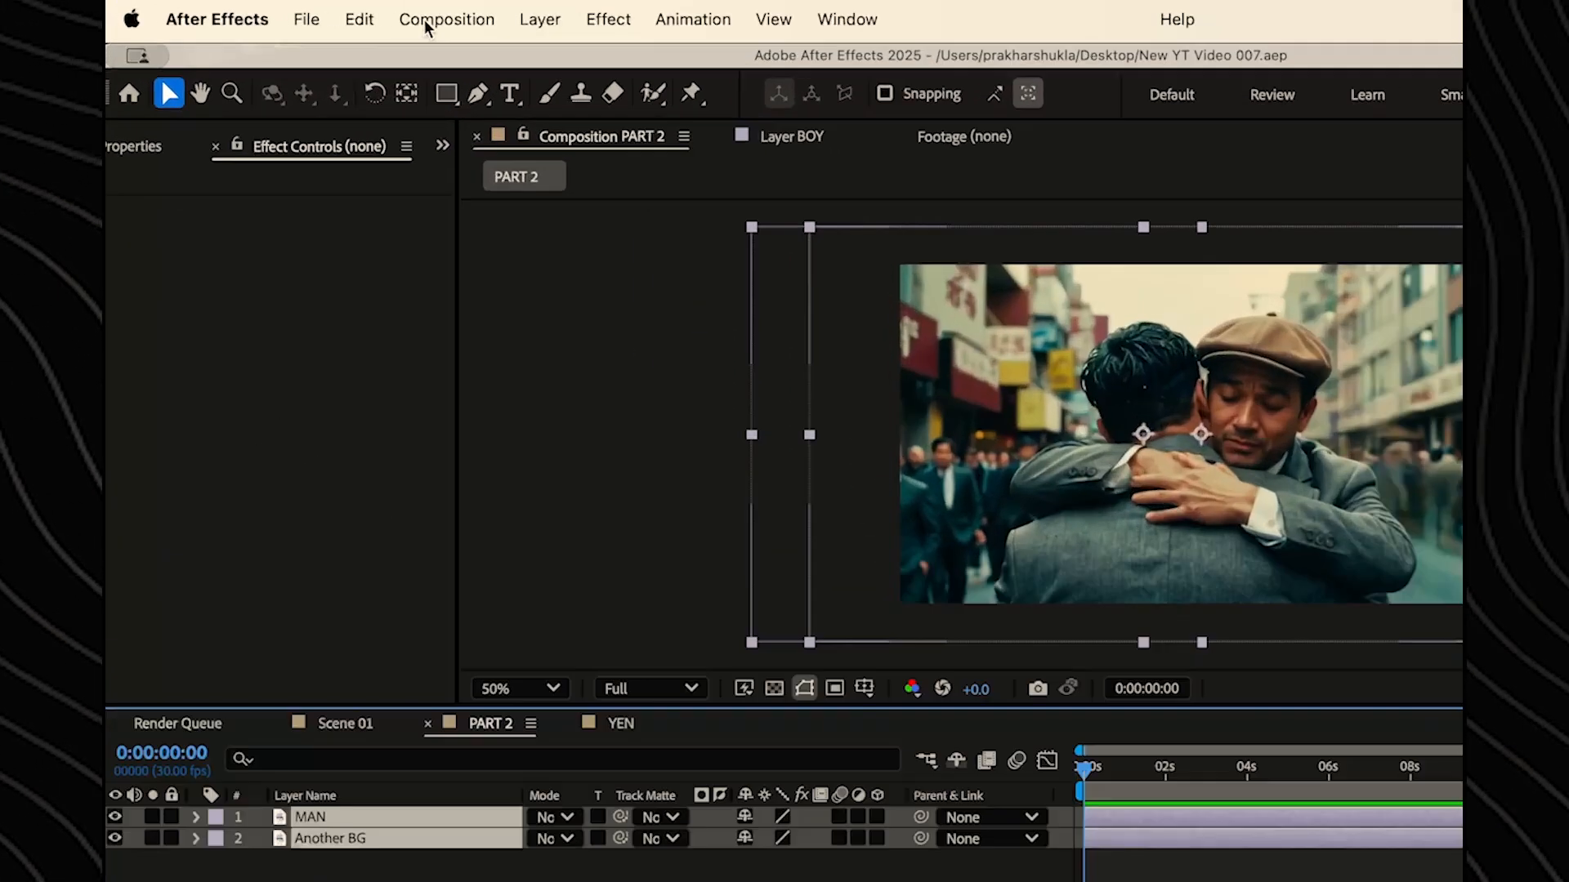
# - Create a 1920x1080 composition at 30 frames per second named Scene 02
pyautogui.click(361, 17)
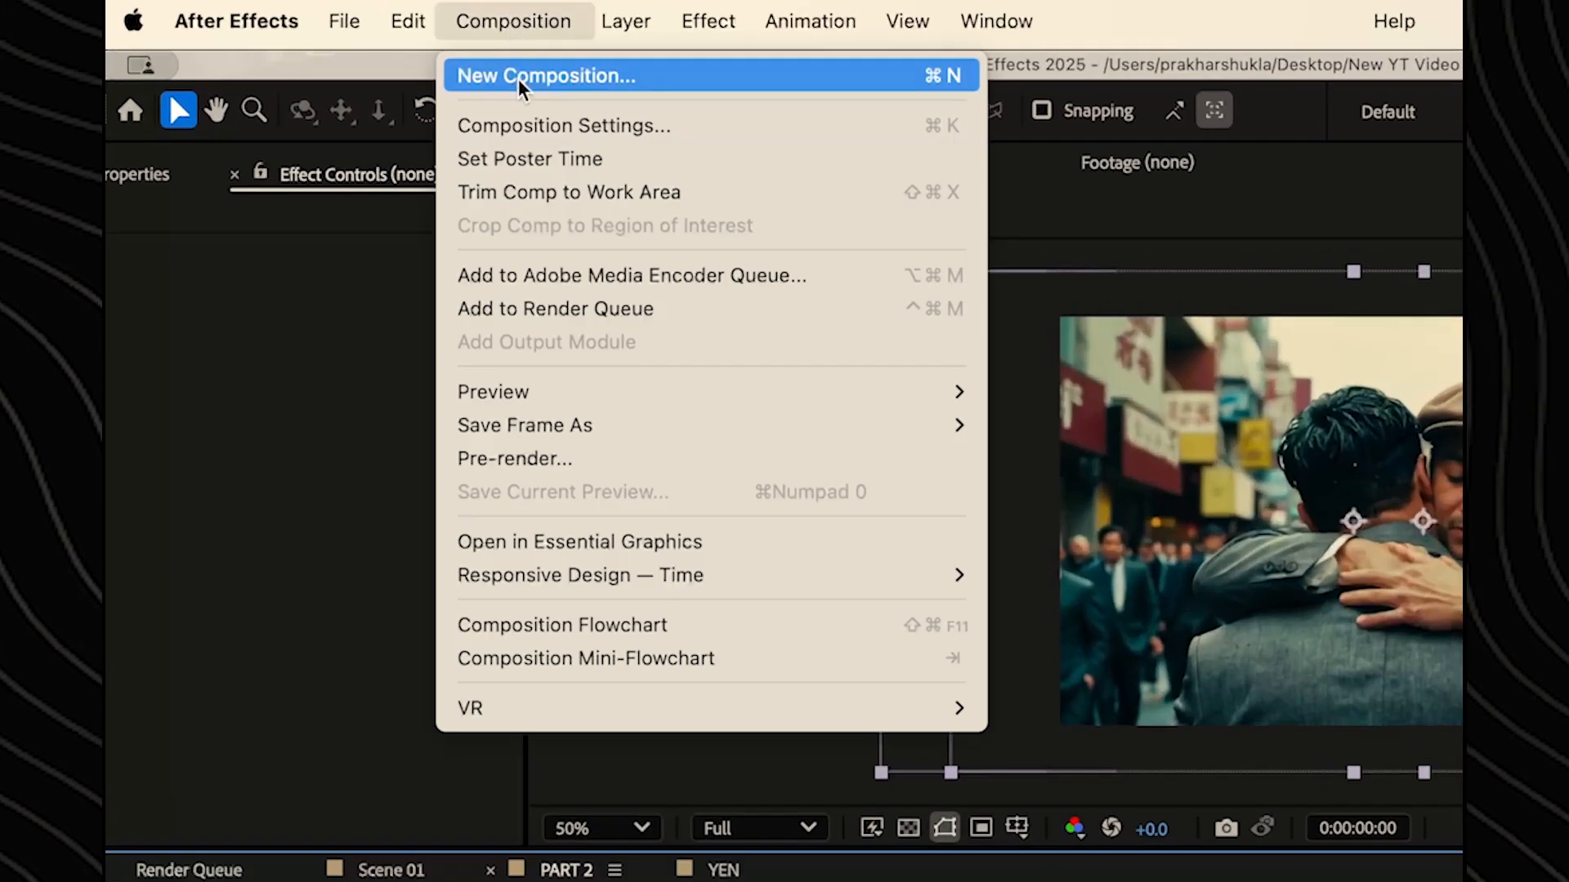
pyautogui.click(518, 75)
pyautogui.write('Sce')
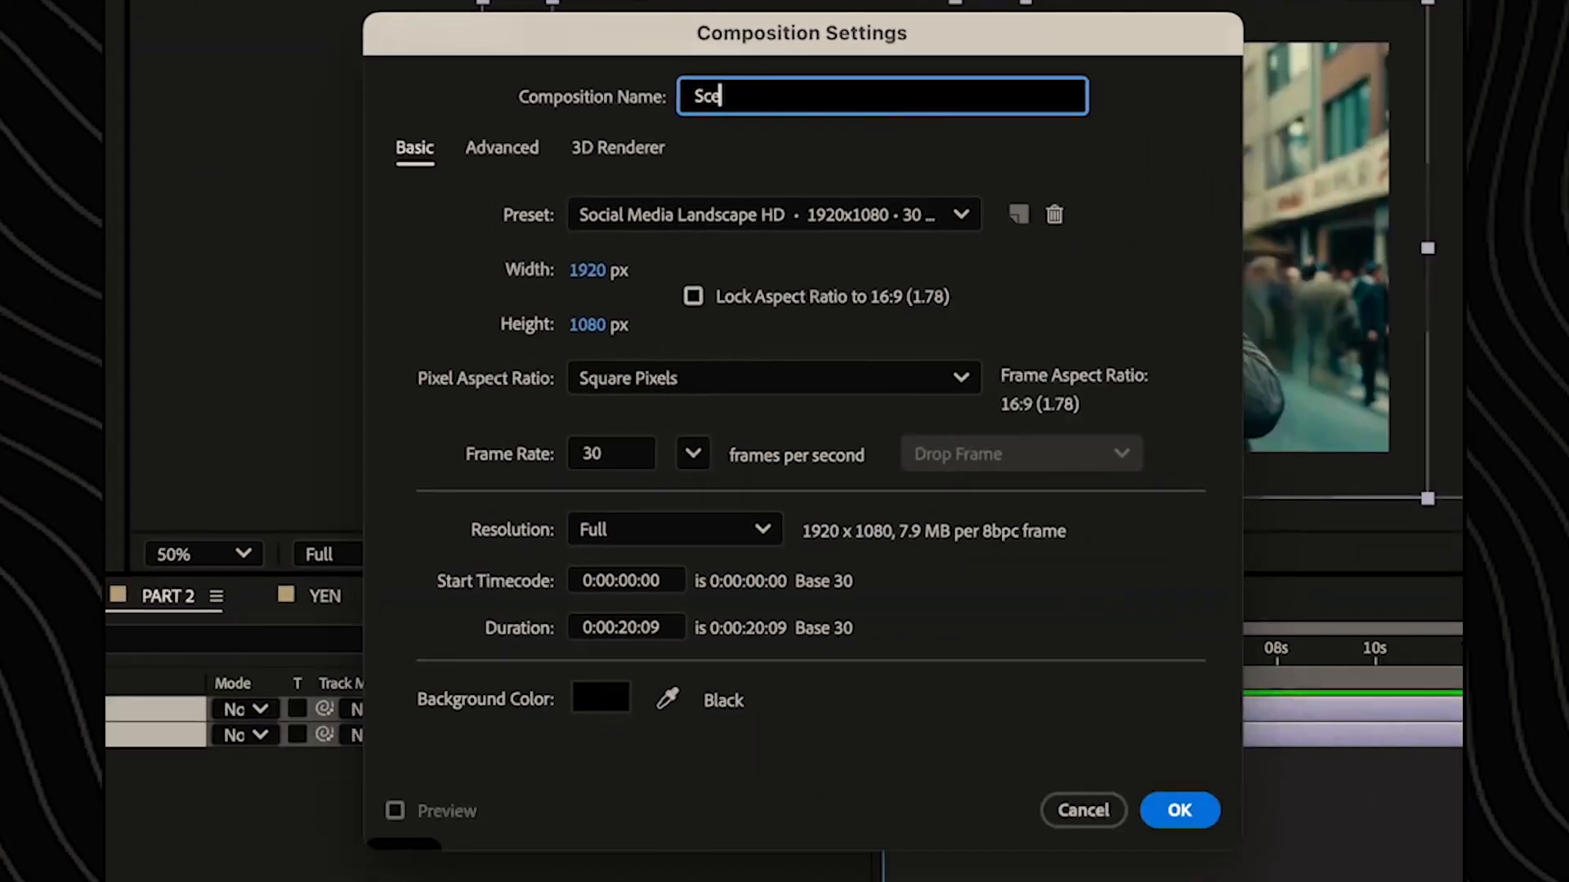
pyautogui.write('ne 02')
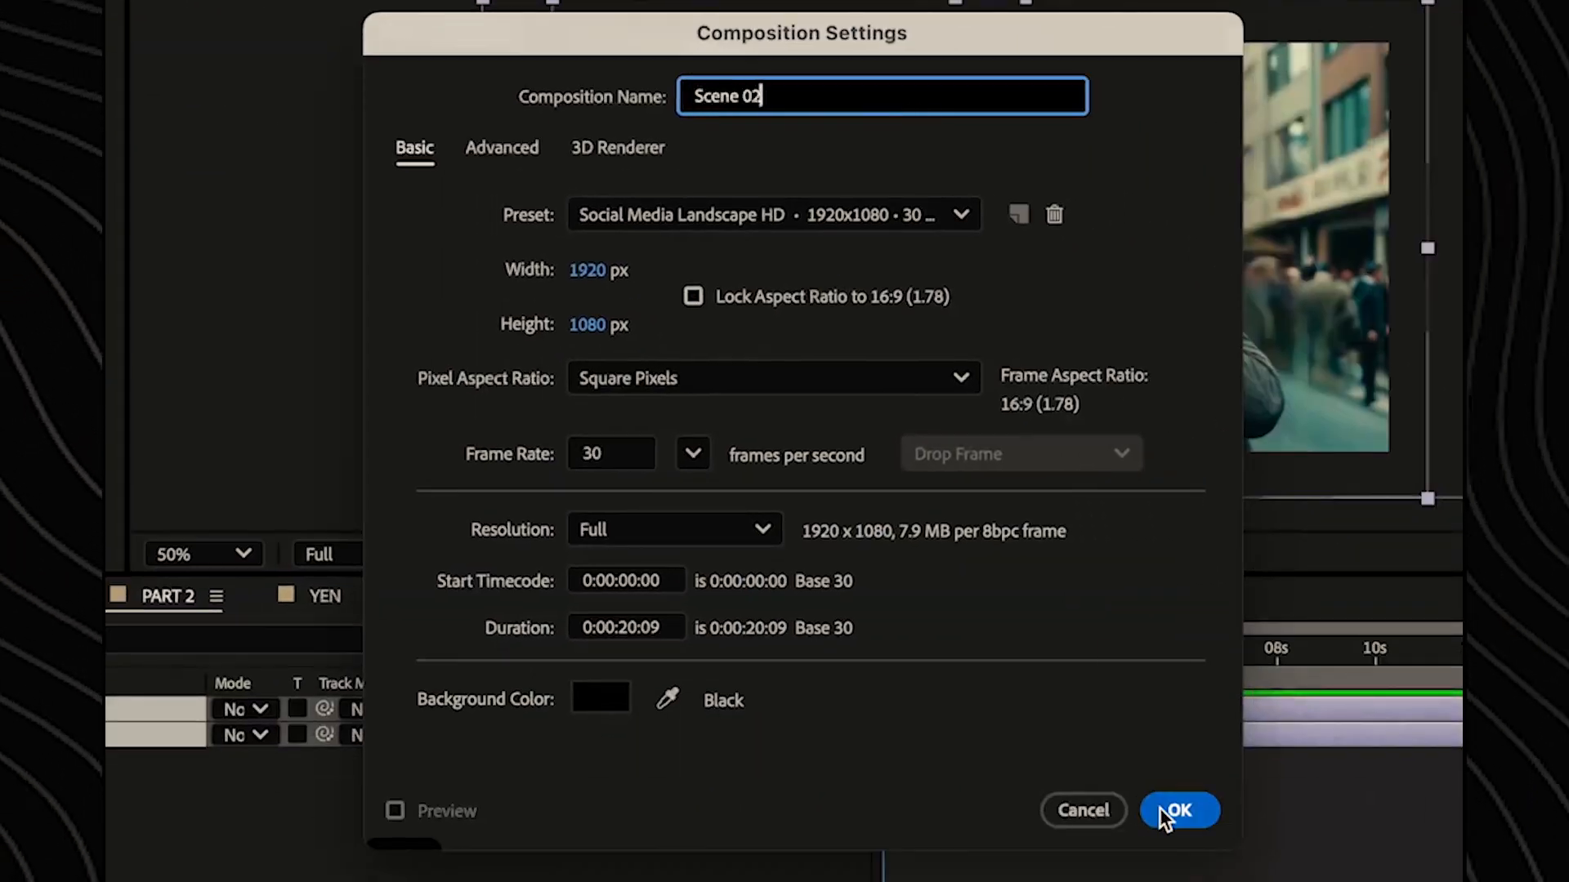
pyautogui.click(1160, 807)
# - Add the Scene 01 composition as a layer in the Scene 02 timeline
pyautogui.click(494, 147)
pyautogui.click(535, 202)
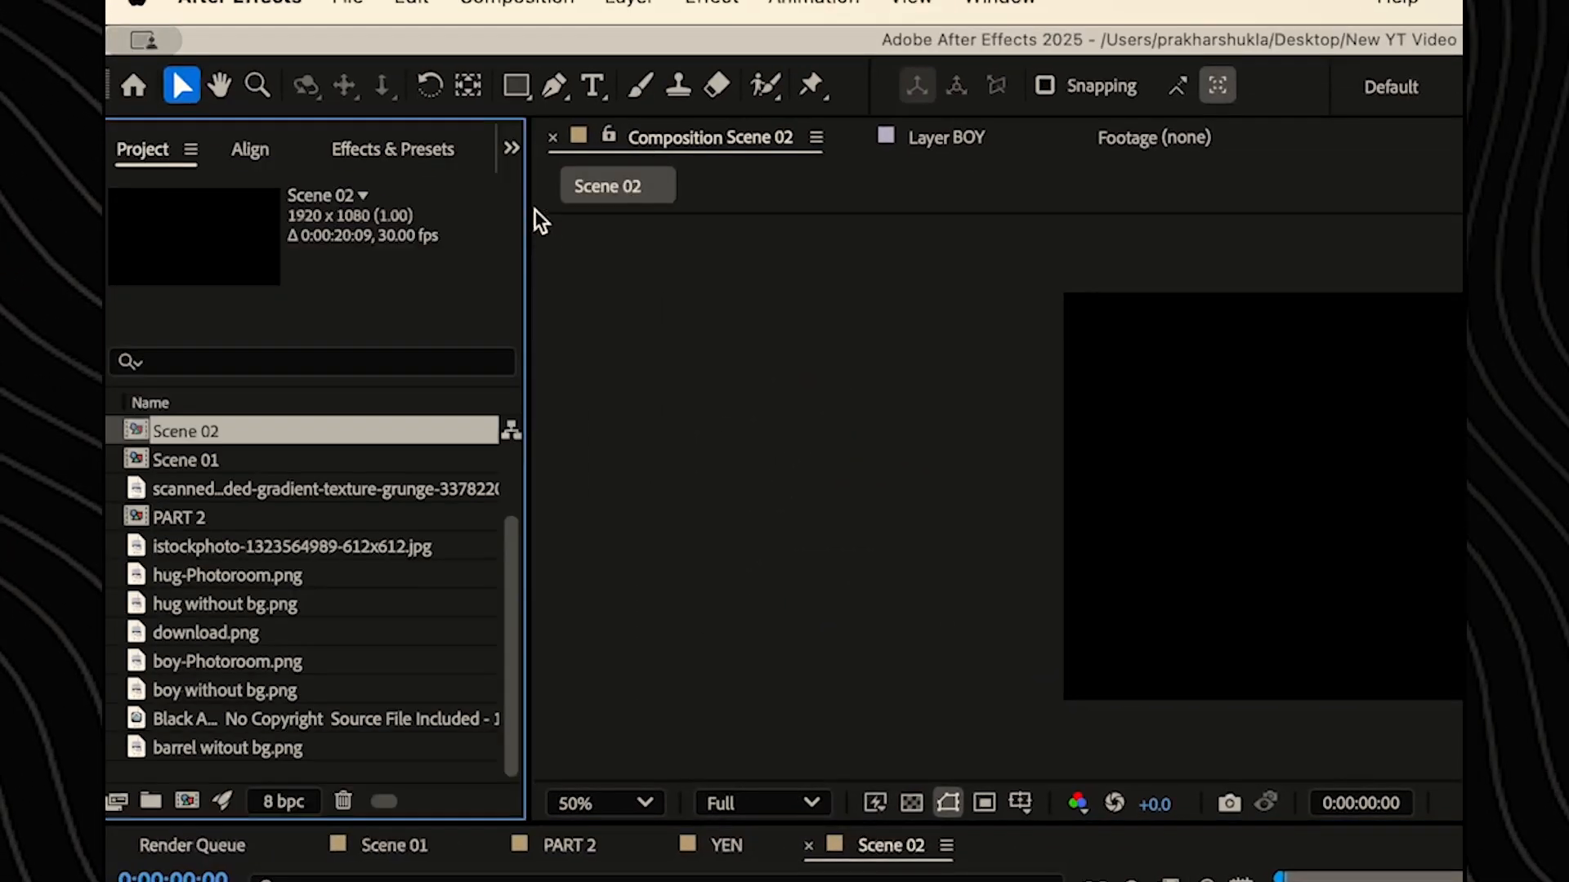
pyautogui.moveTo(203, 461); pyautogui.dragTo(282, 580)
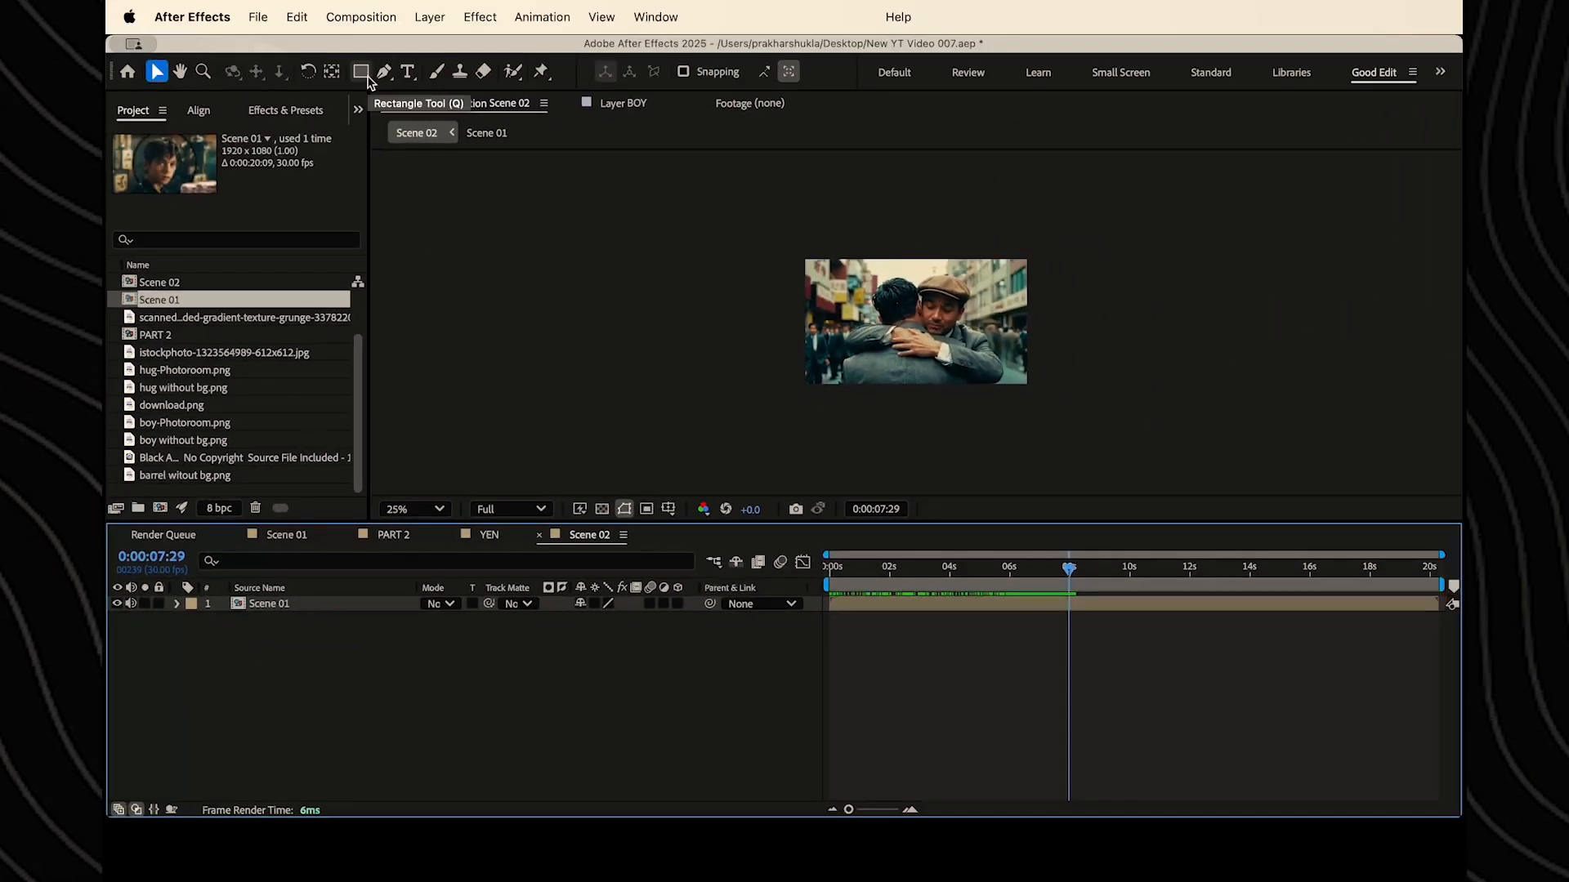
# - Add an empty shape layer to Scene 02 and set the Rectangle tool's fill to a light golden tan
pyautogui.rightClick(333, 666)
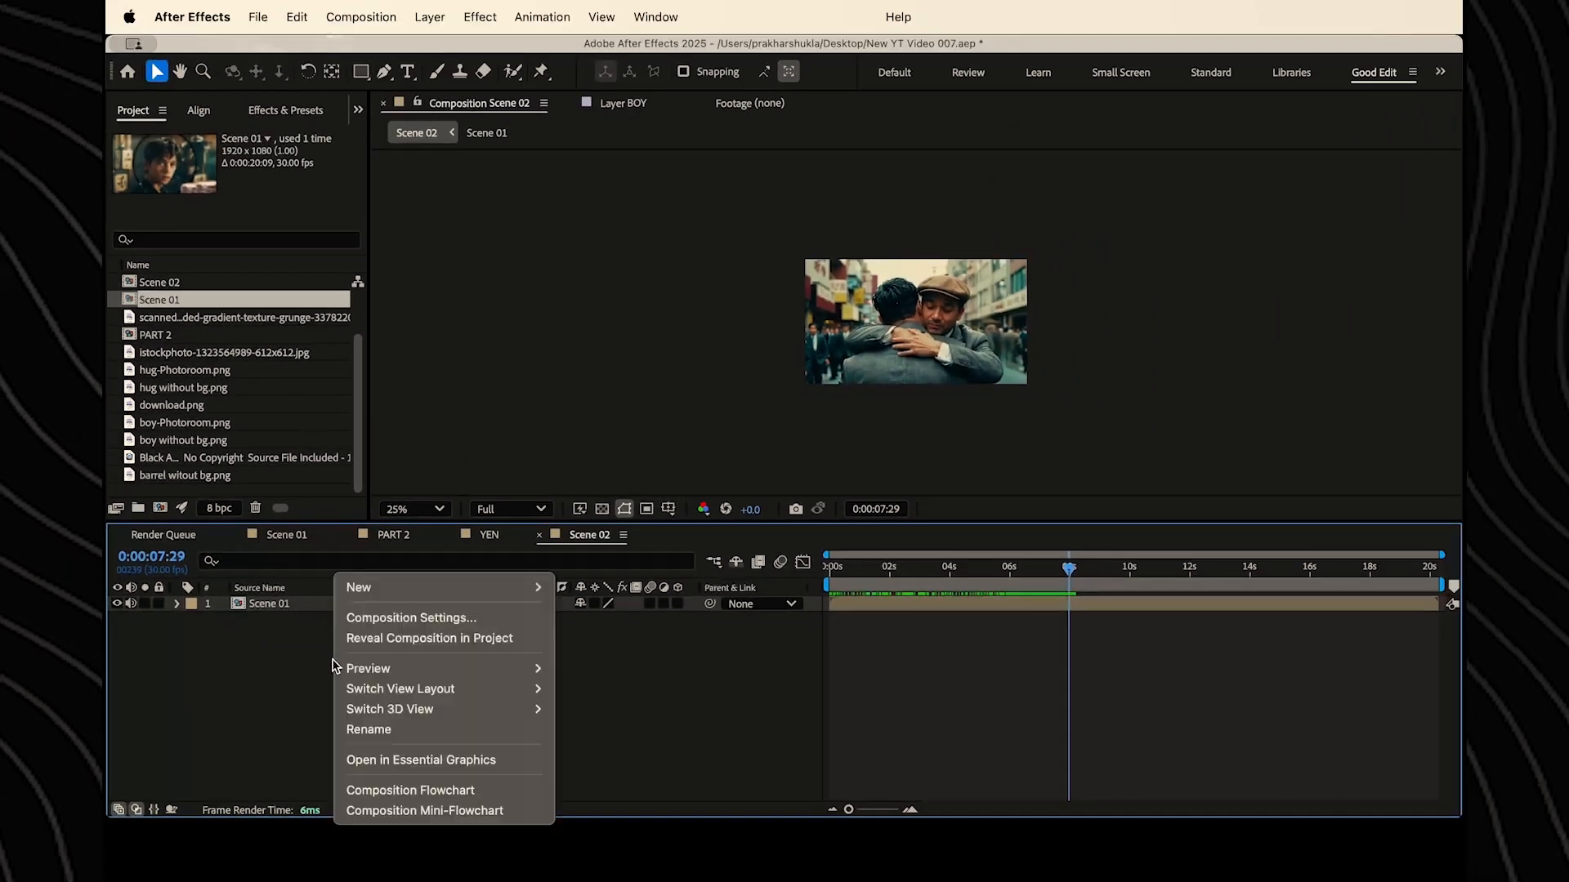
pyautogui.moveTo(368, 587)
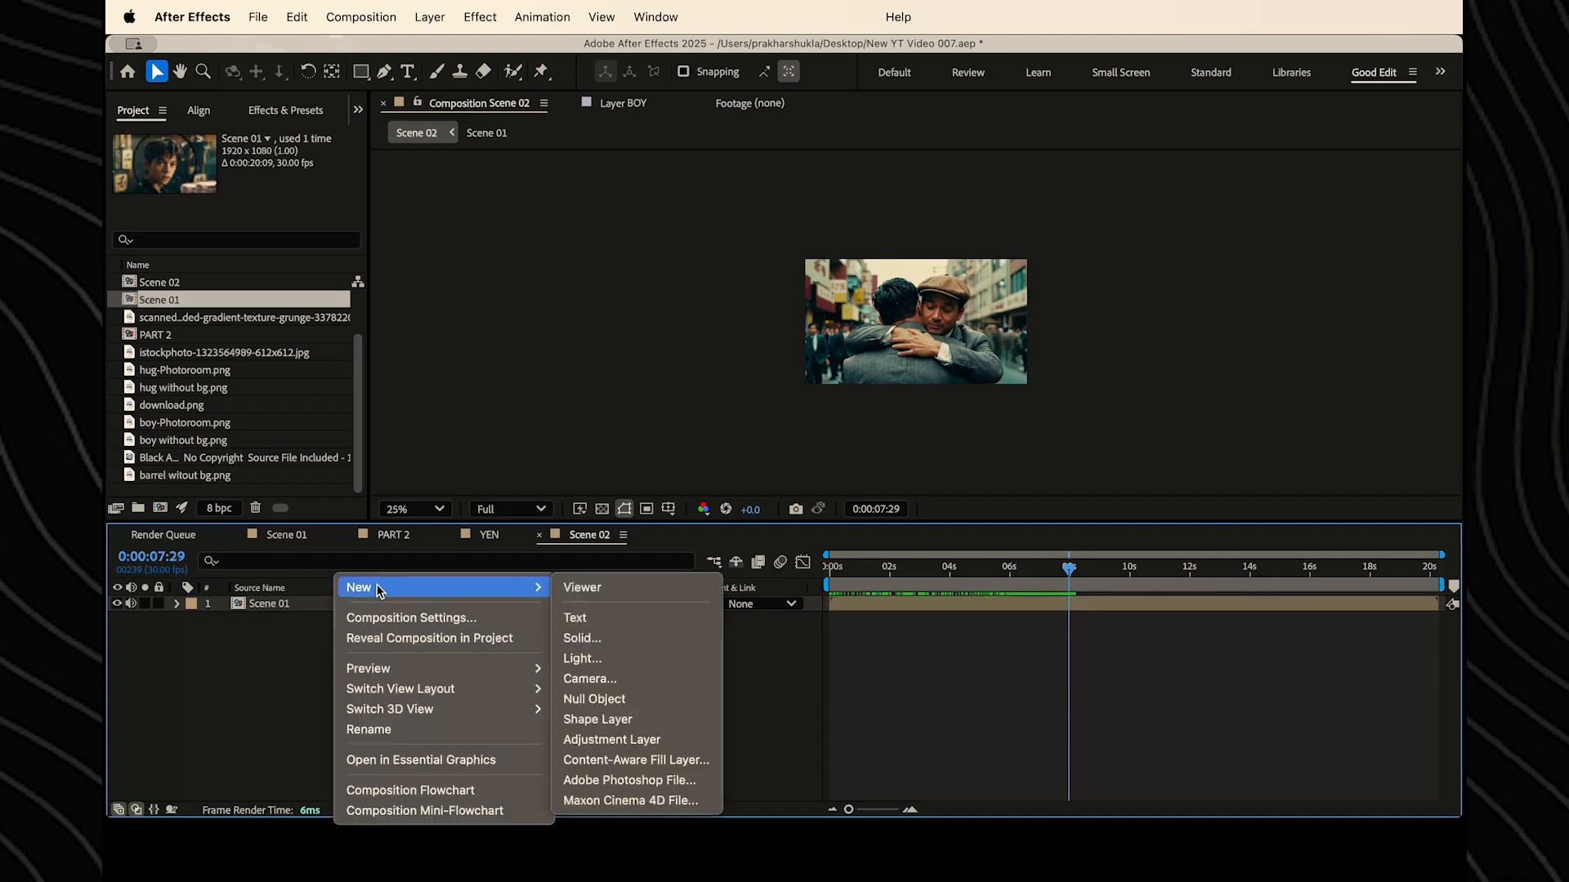
pyautogui.click(585, 724)
pyautogui.press('q')
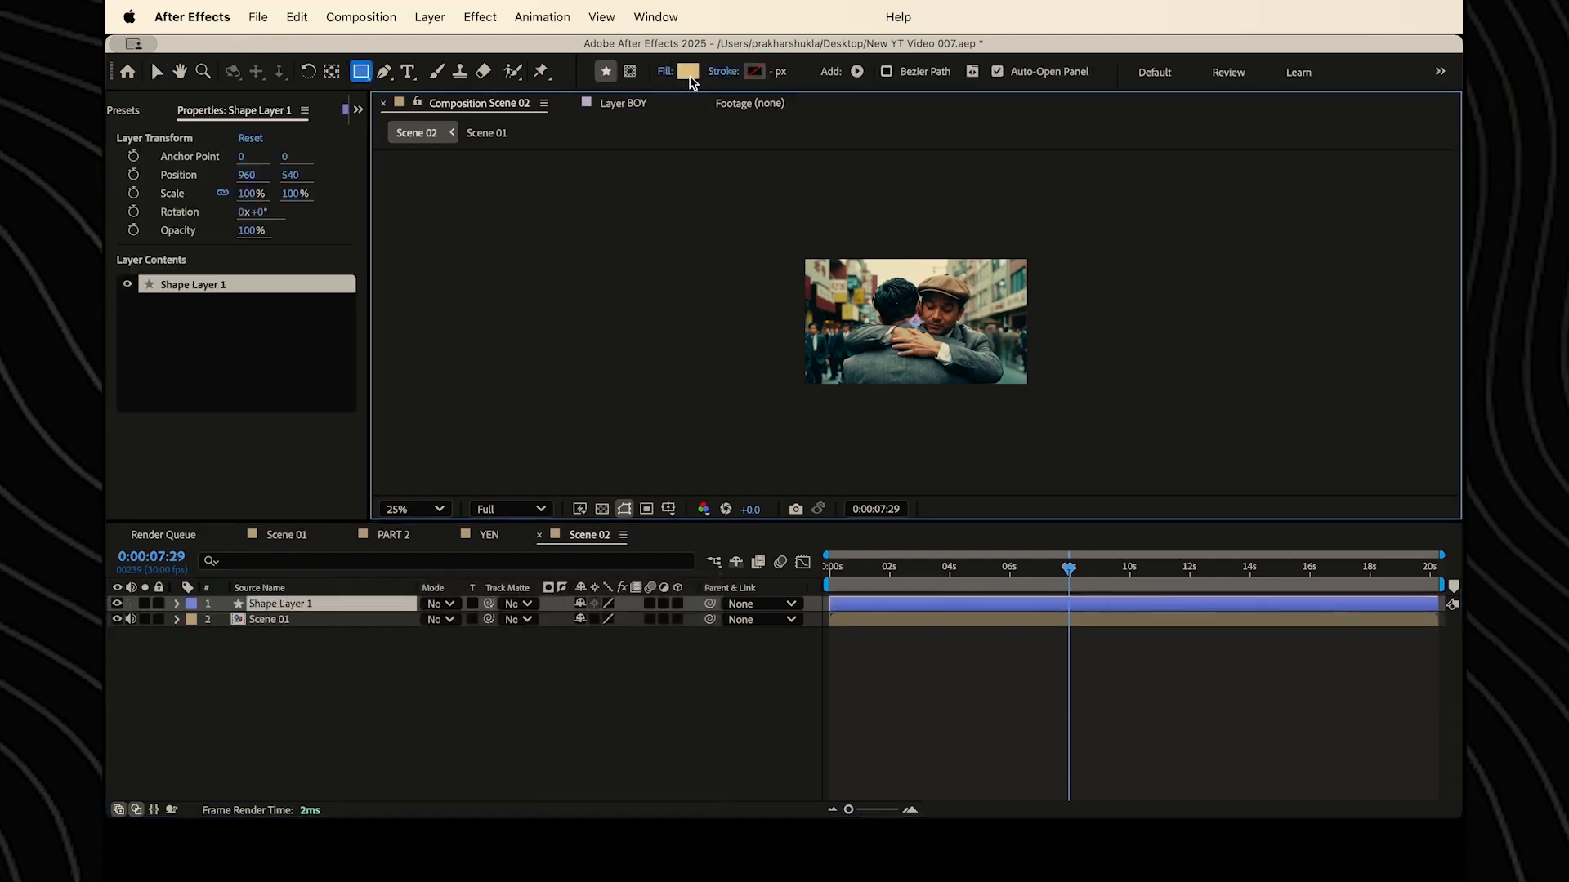
pyautogui.click(688, 71)
pyautogui.click(365, 508)
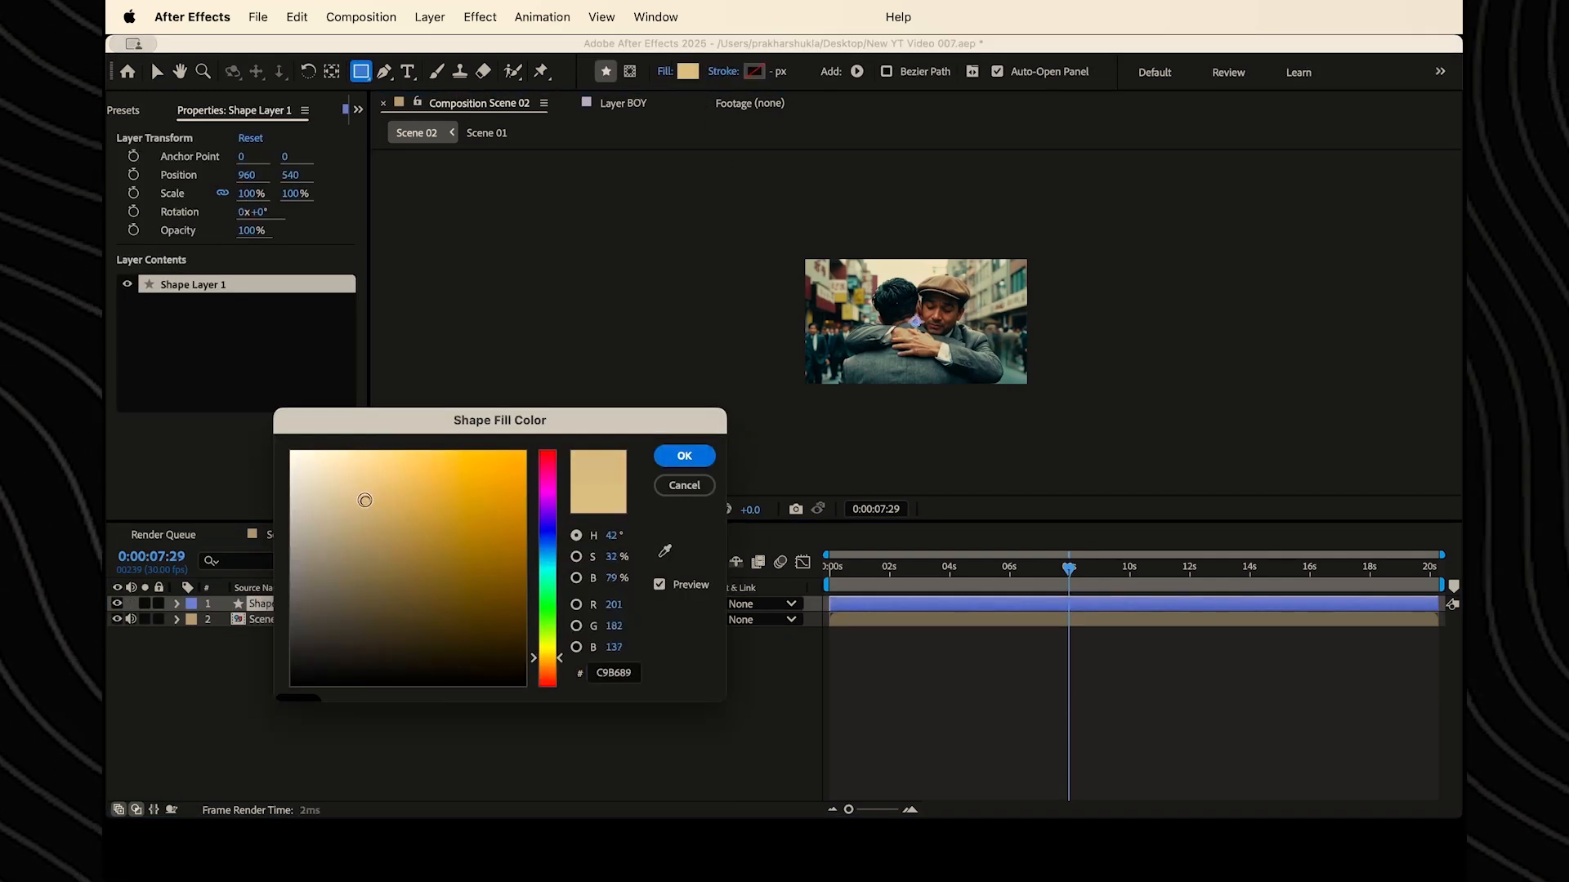
pyautogui.moveTo(365, 508); pyautogui.dragTo(368, 488)
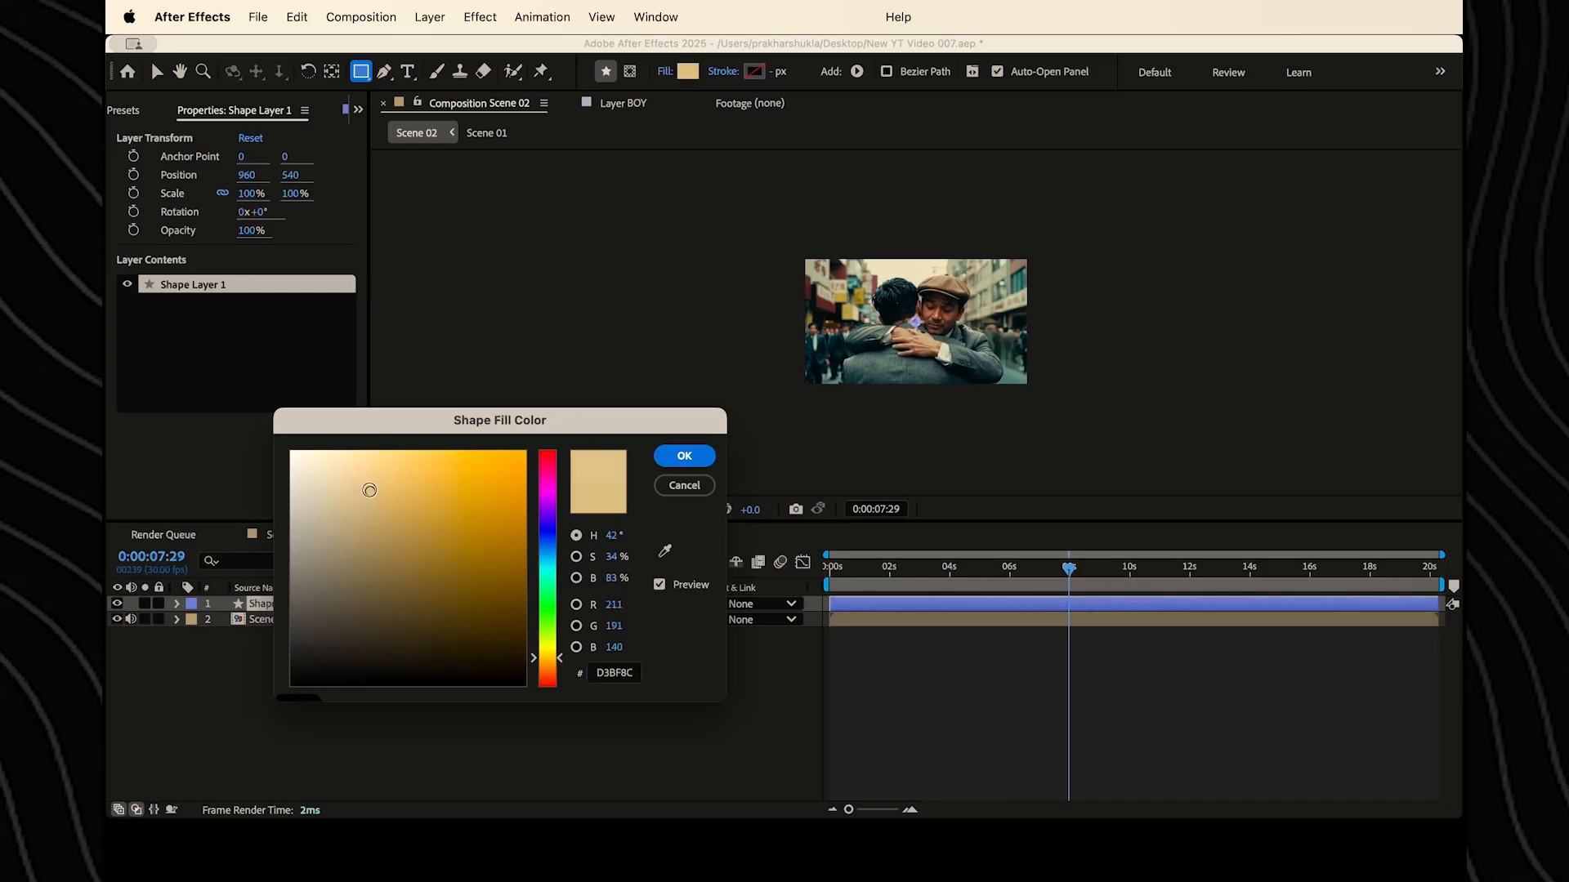
pyautogui.click(685, 455)
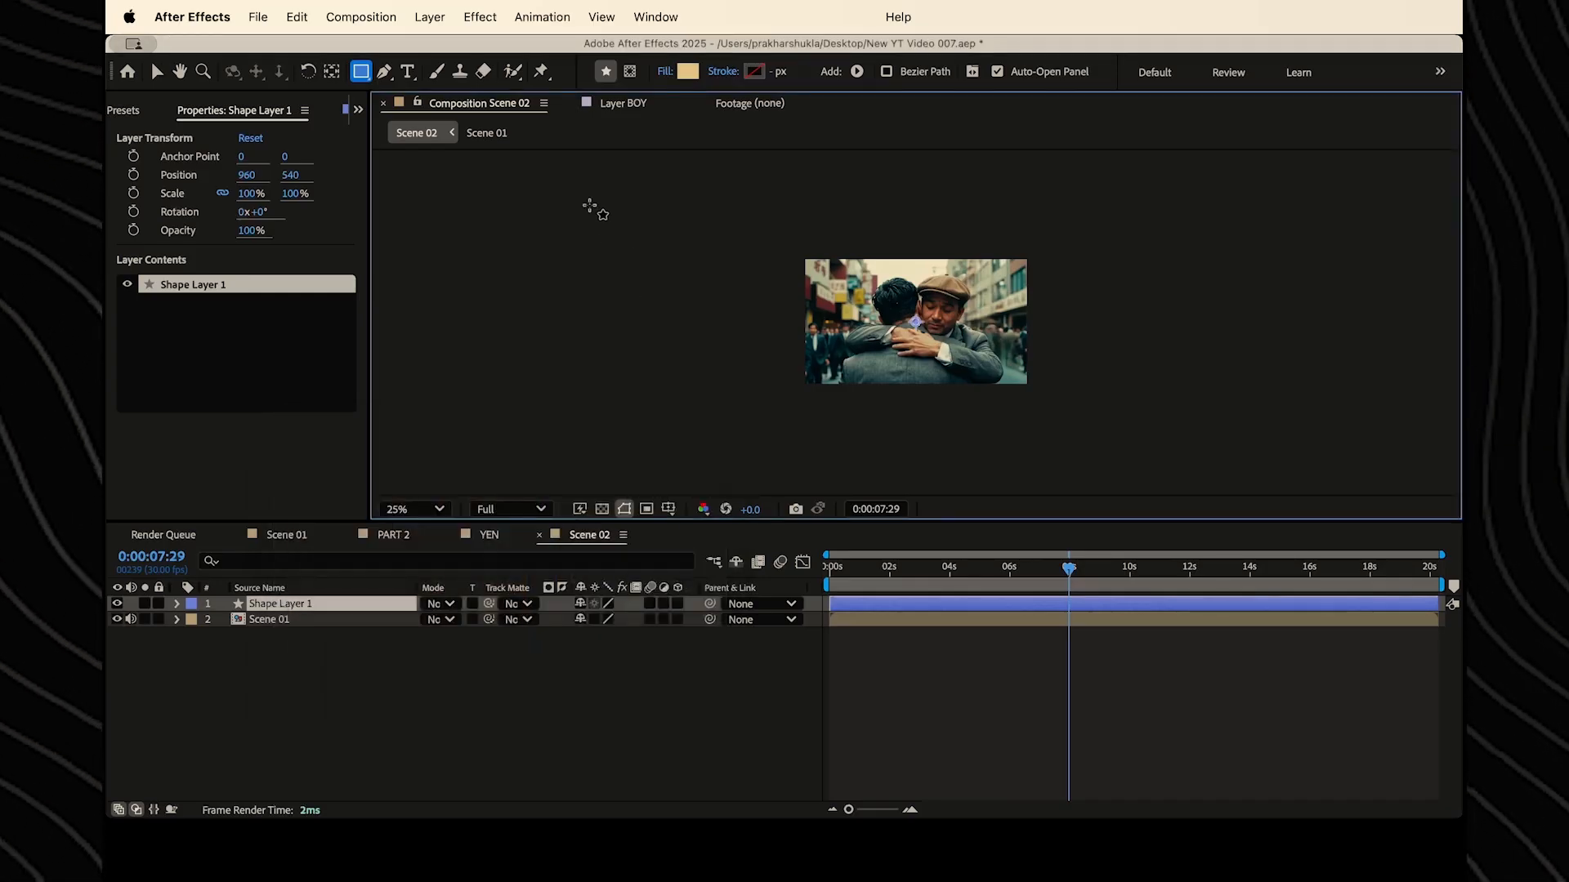
# - Draw a tan rectangle of about 9239 x 4753 pixels that extends far beyond the whole frame
pyautogui.press(',')
pyautogui.moveTo(689, 198); pyautogui.dragTo(1226, 475)
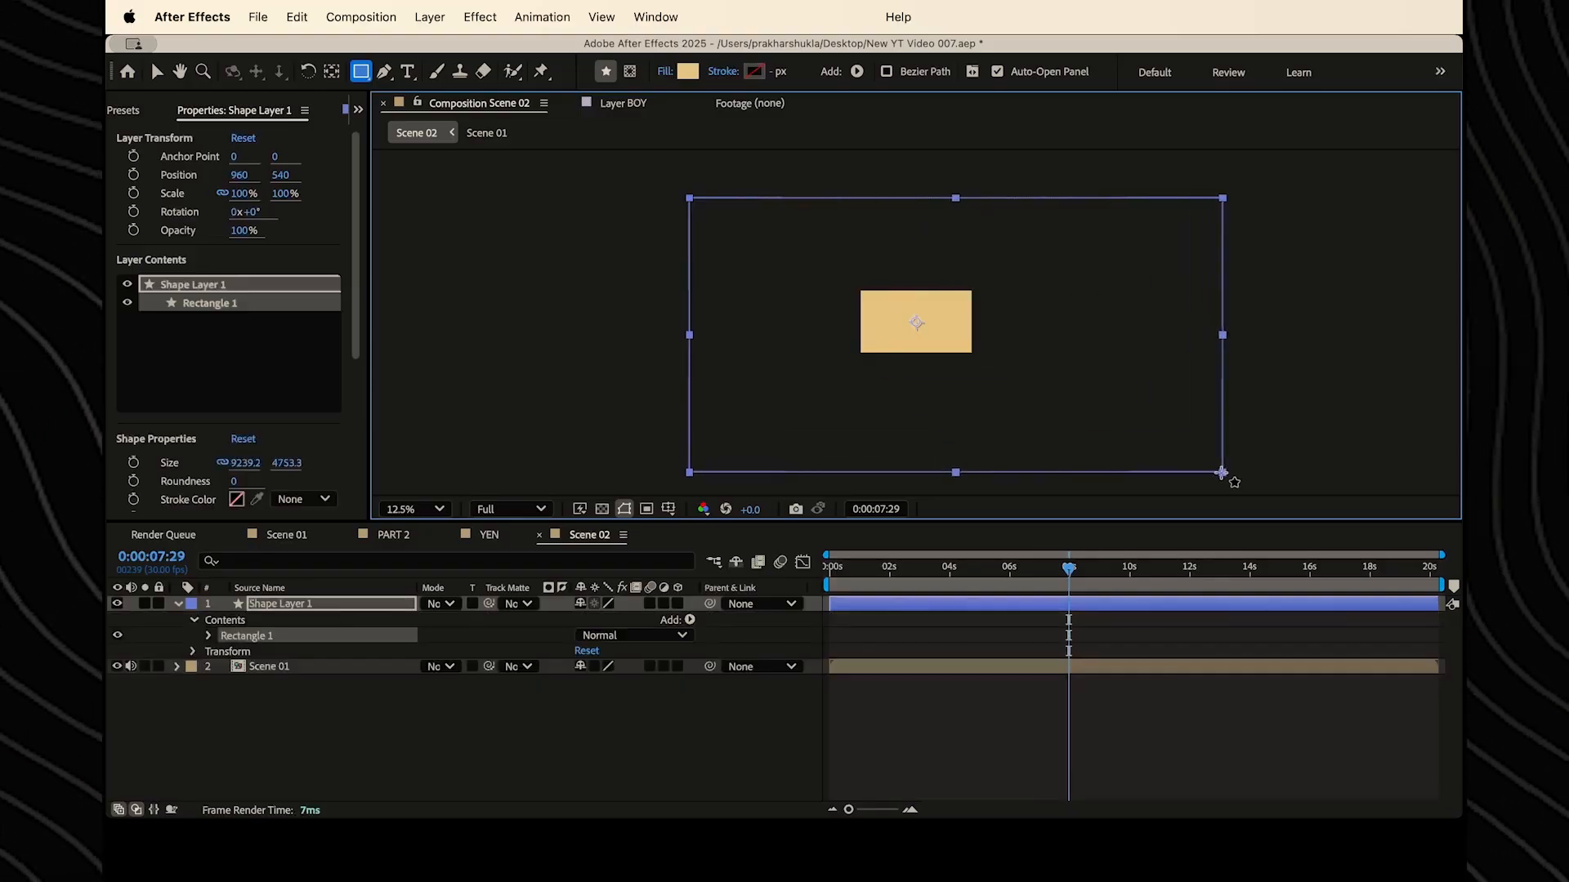
pyautogui.press('.')
pyautogui.press('.')
# - Draw a large circular mask in the middle of the tan shape layer with the Ellipse tool and scale the layer to 101%
pyautogui.press('q')
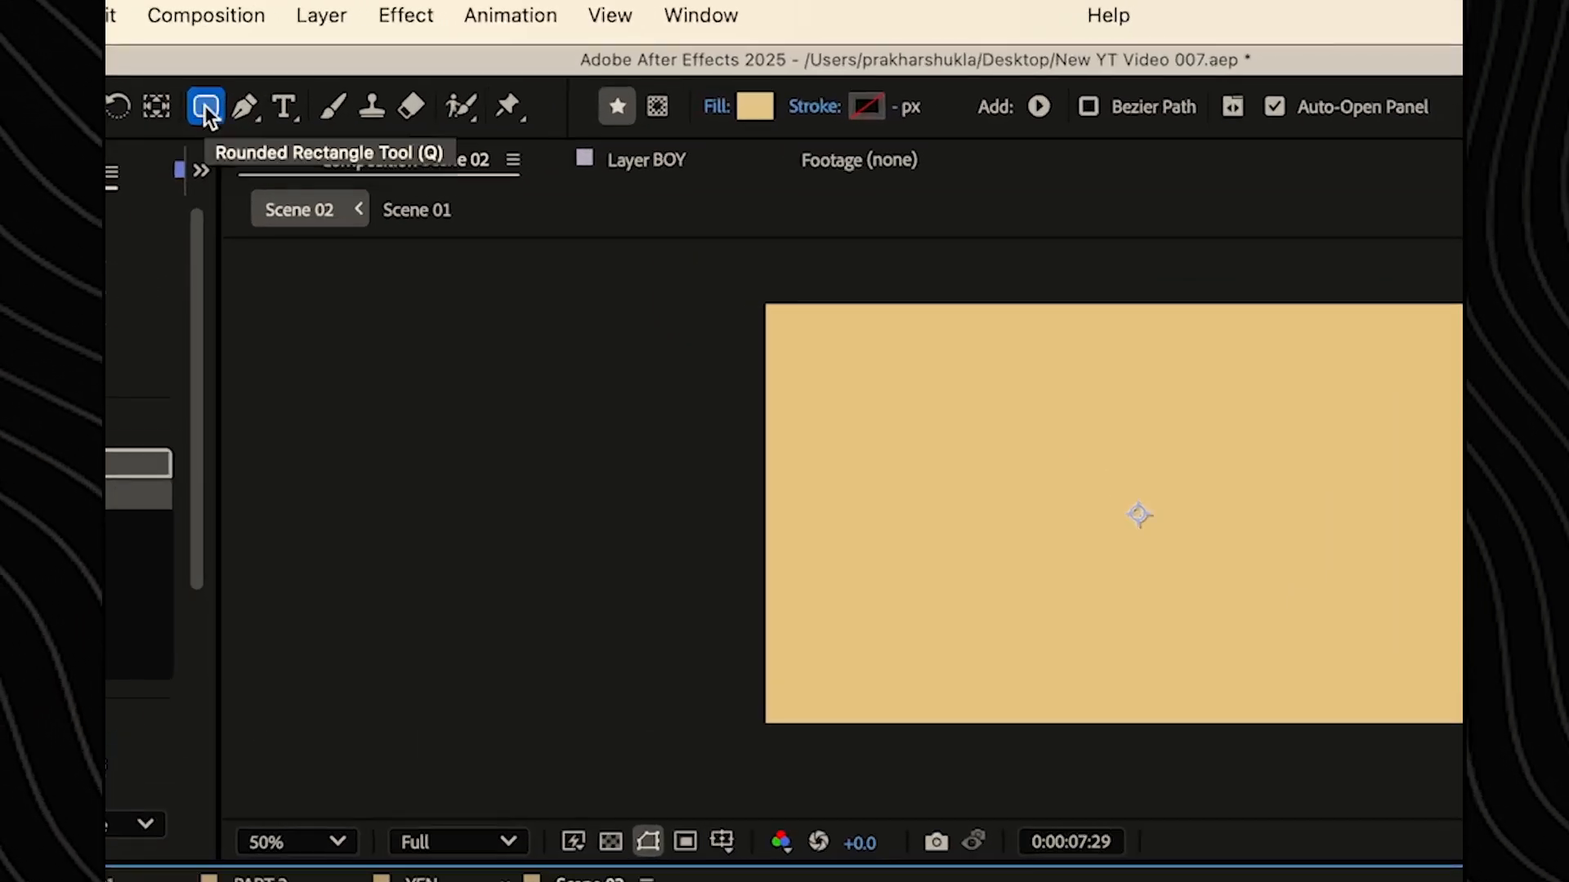
pyautogui.press('q')
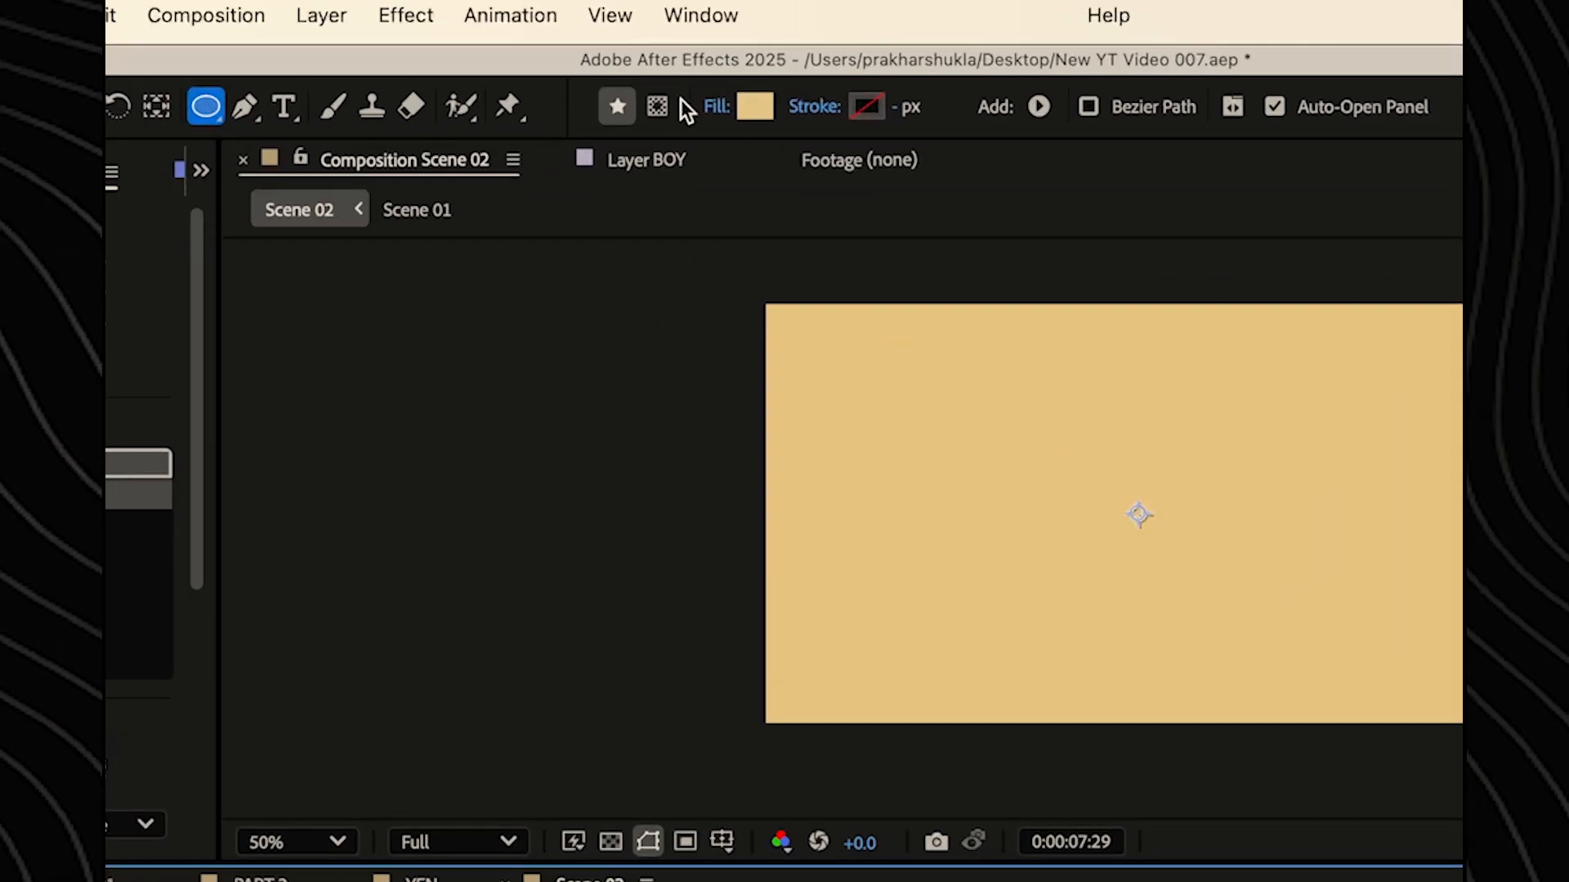
pyautogui.click(657, 106)
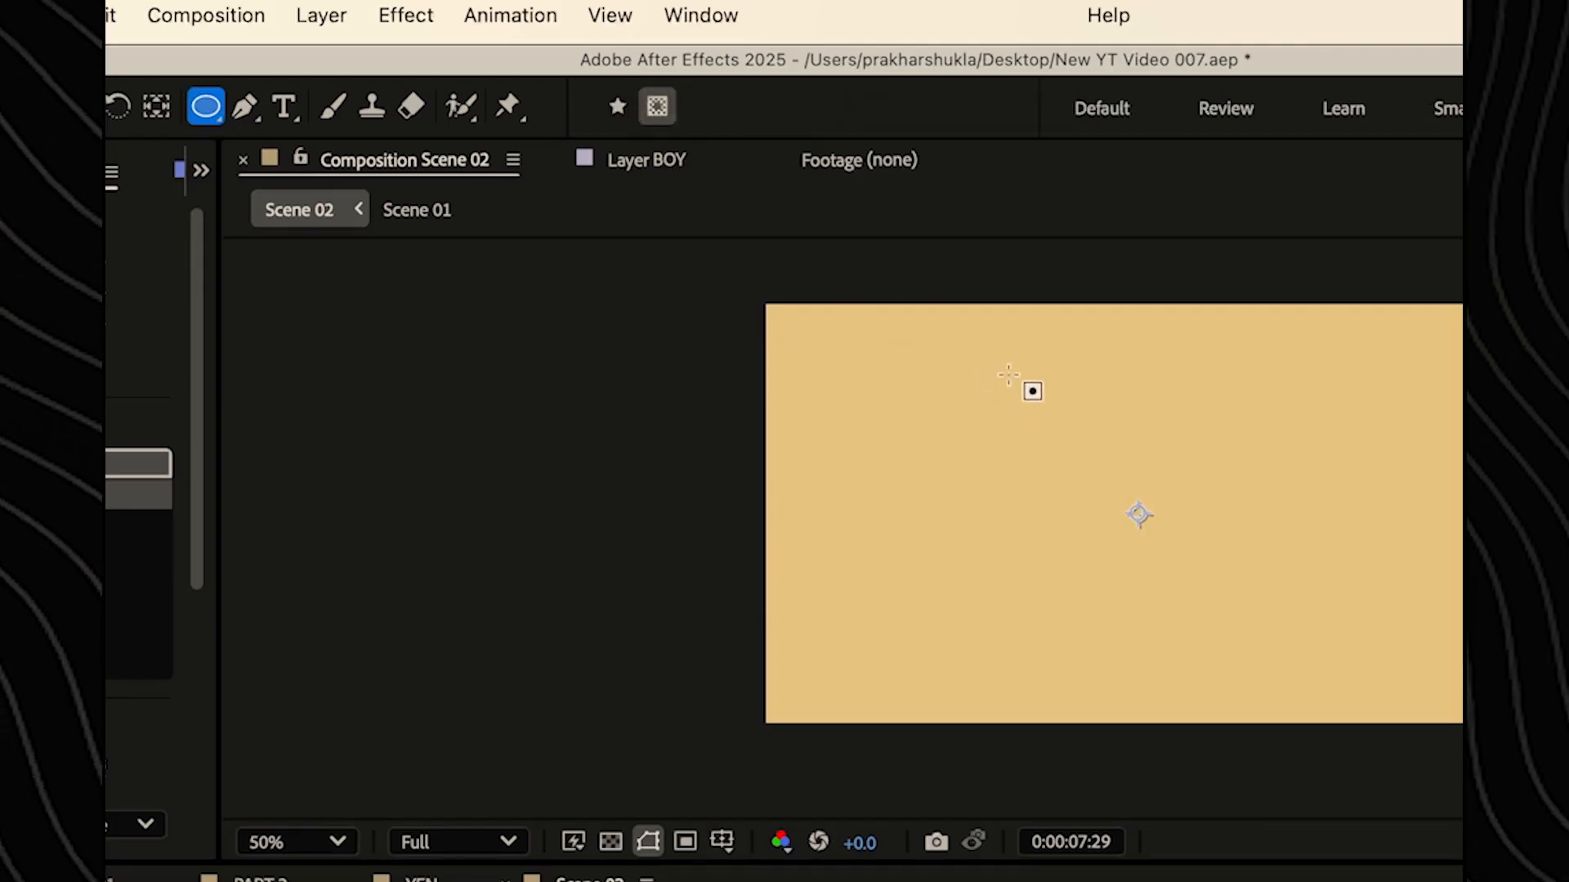
pyautogui.click(619, 108)
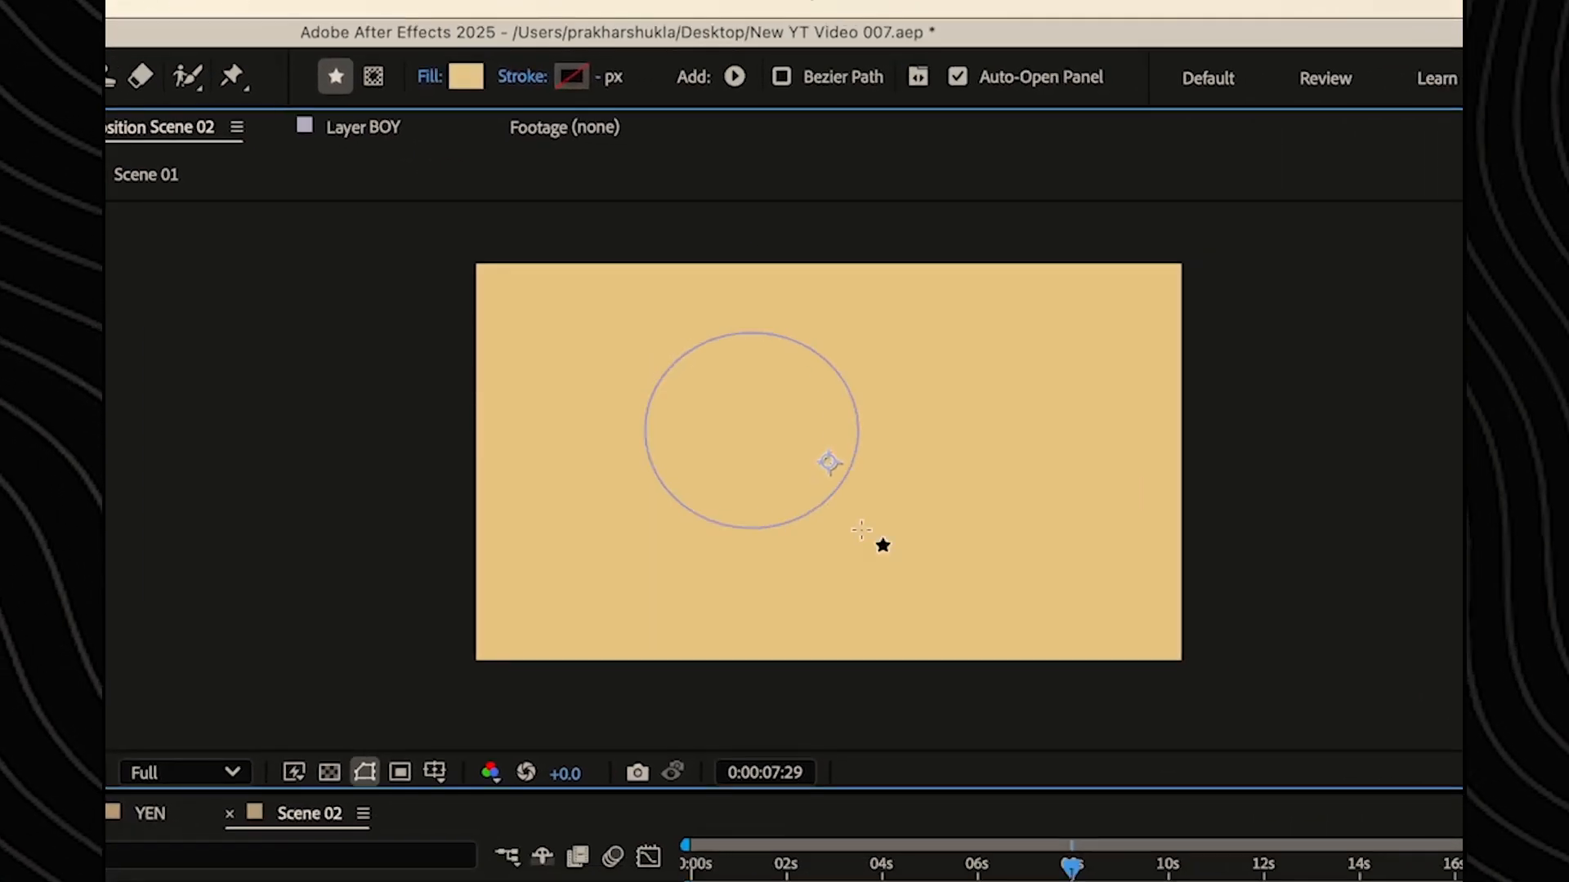
pyautogui.moveTo(861, 530); pyautogui.dragTo(862, 530)
pyautogui.click(375, 83)
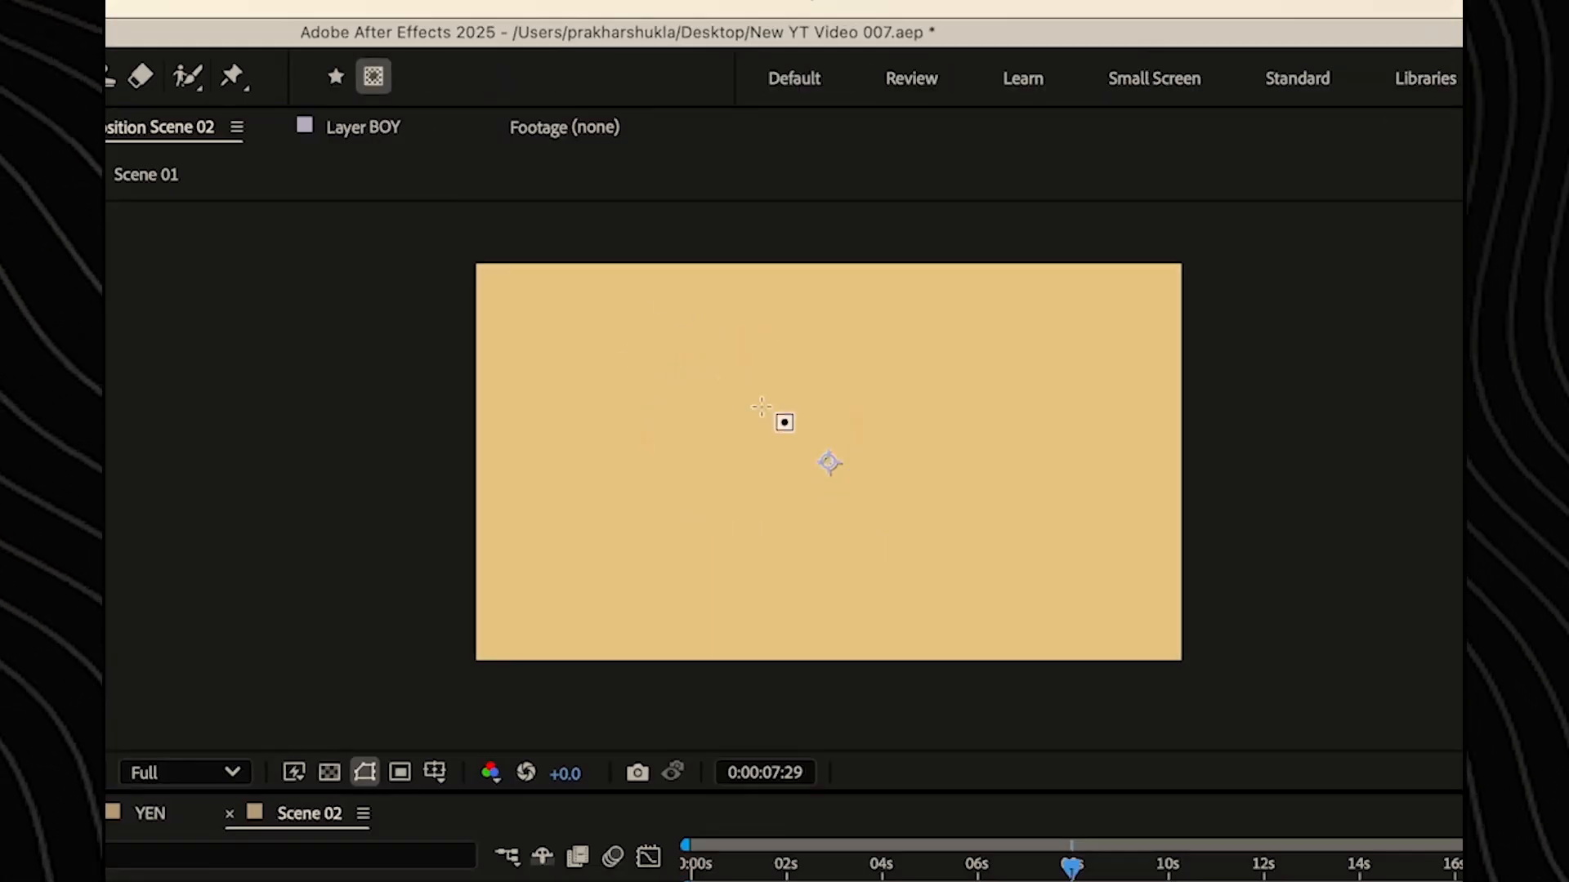
pyautogui.moveTo(658, 294); pyautogui.dragTo(1036, 626)
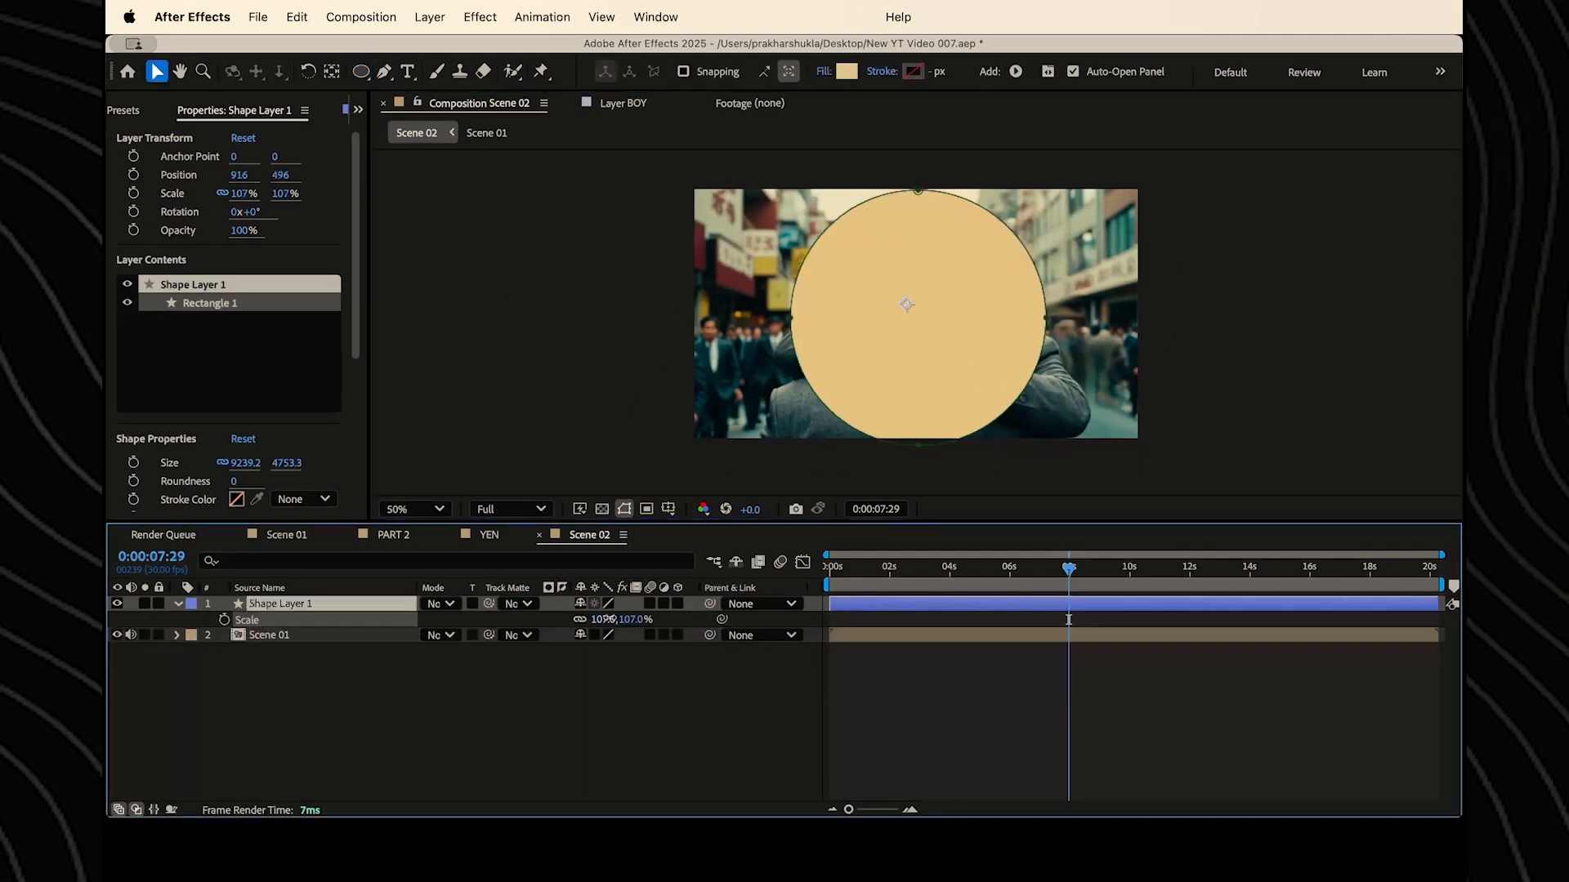
pyautogui.moveTo(607, 619); pyautogui.dragTo(603, 623)
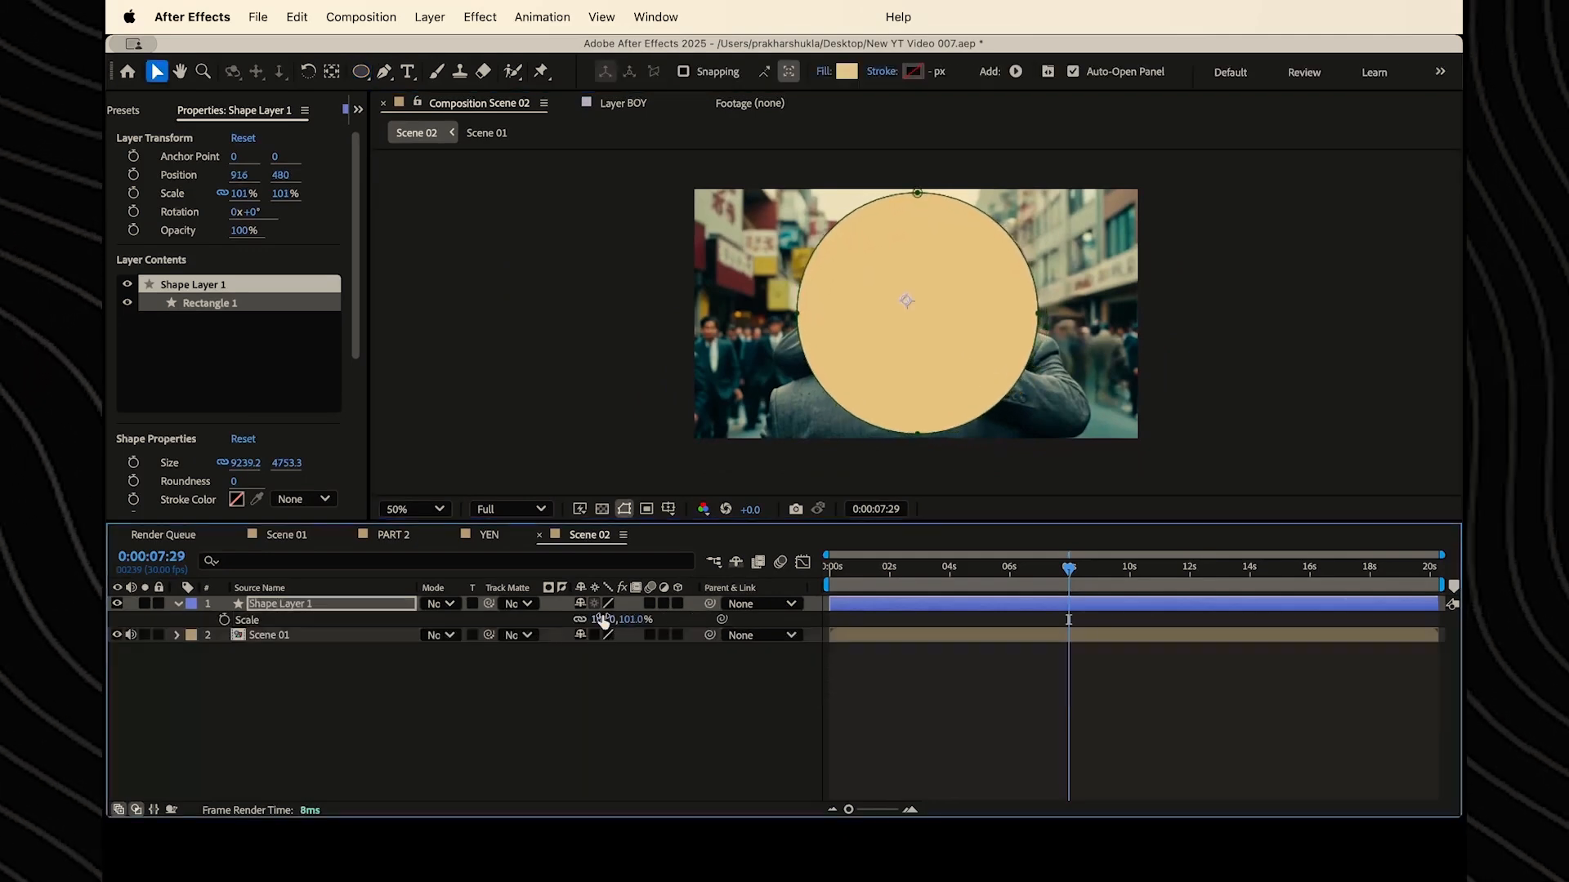
pyautogui.click(446, 685)
# - Keyframe the circular mask's expansion from 0 pixels at 0:00:07:29 to 665 pixels at 0:00:10:02
pyautogui.click(177, 604)
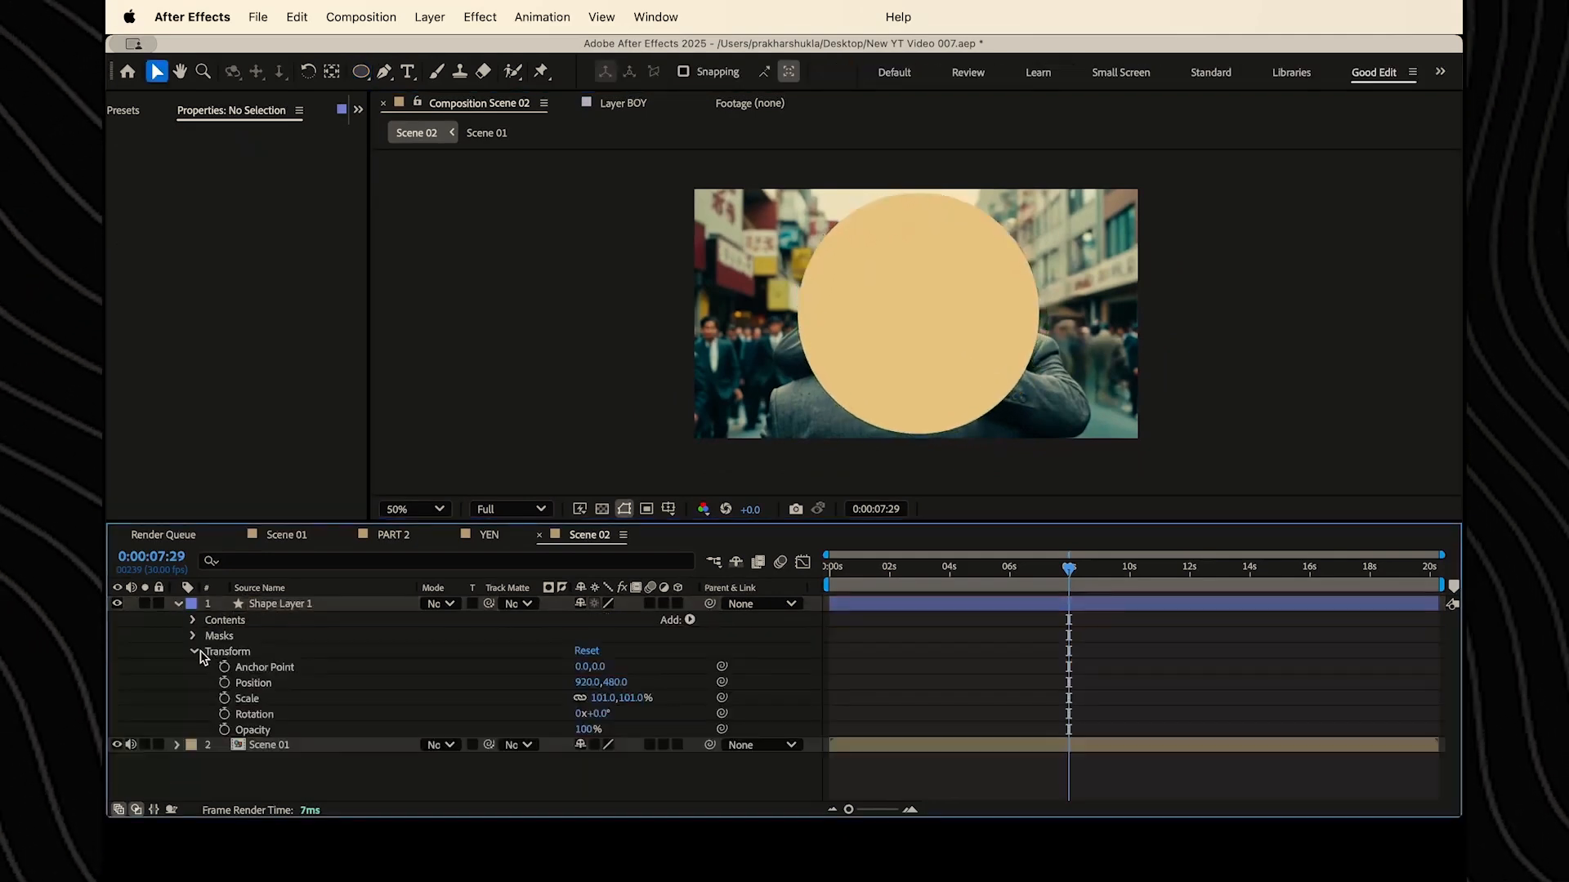
pyautogui.click(195, 637)
pyautogui.click(210, 652)
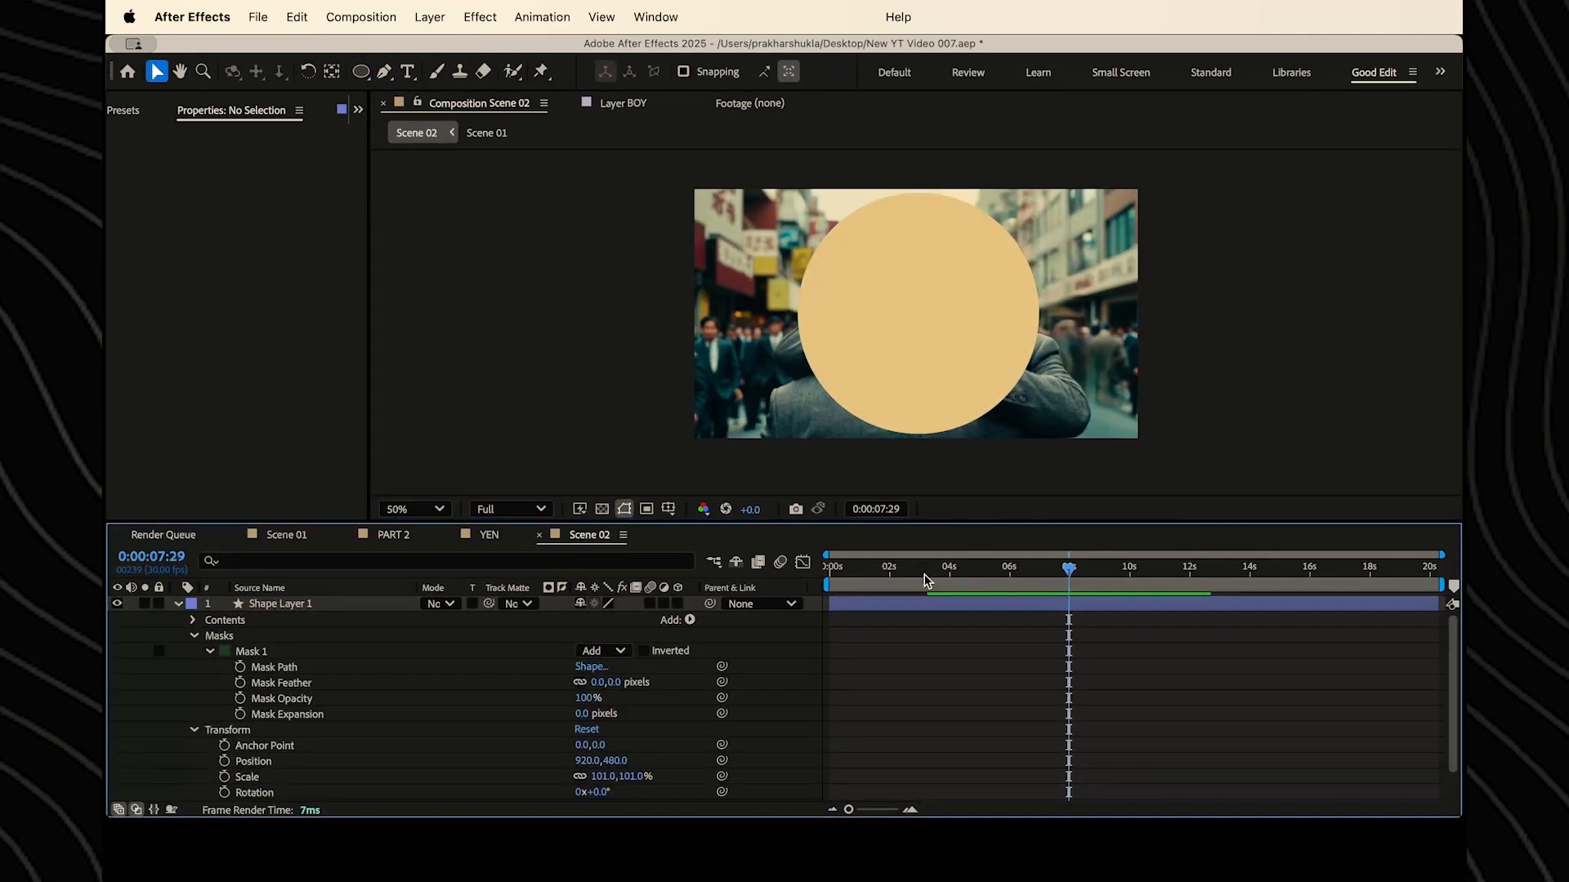
pyautogui.click(240, 715)
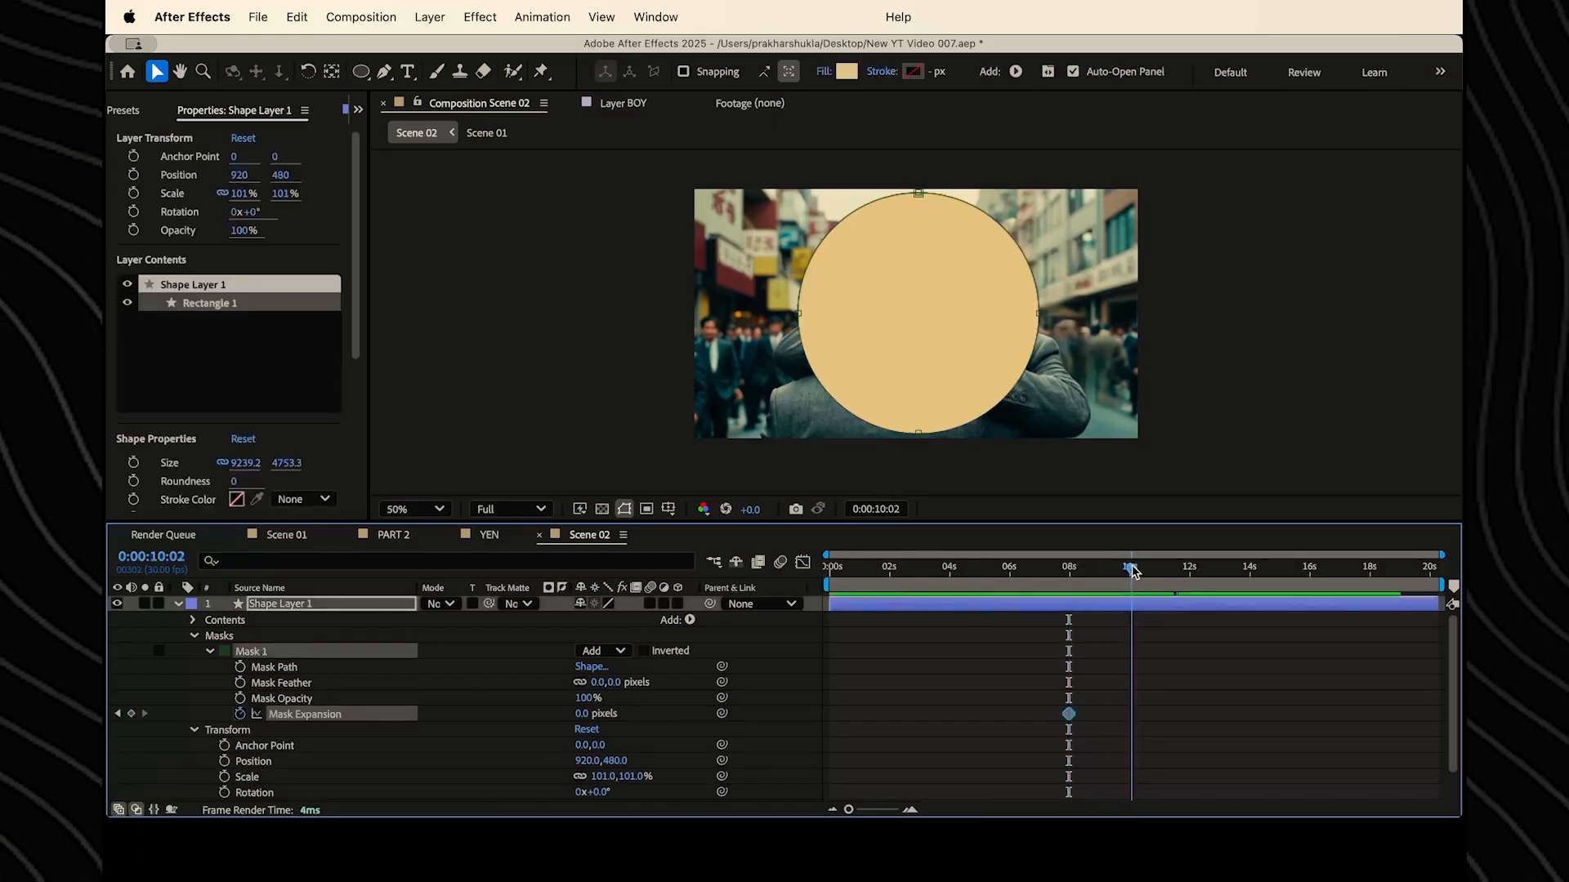
pyautogui.moveTo(581, 714); pyautogui.dragTo(1025, 688)
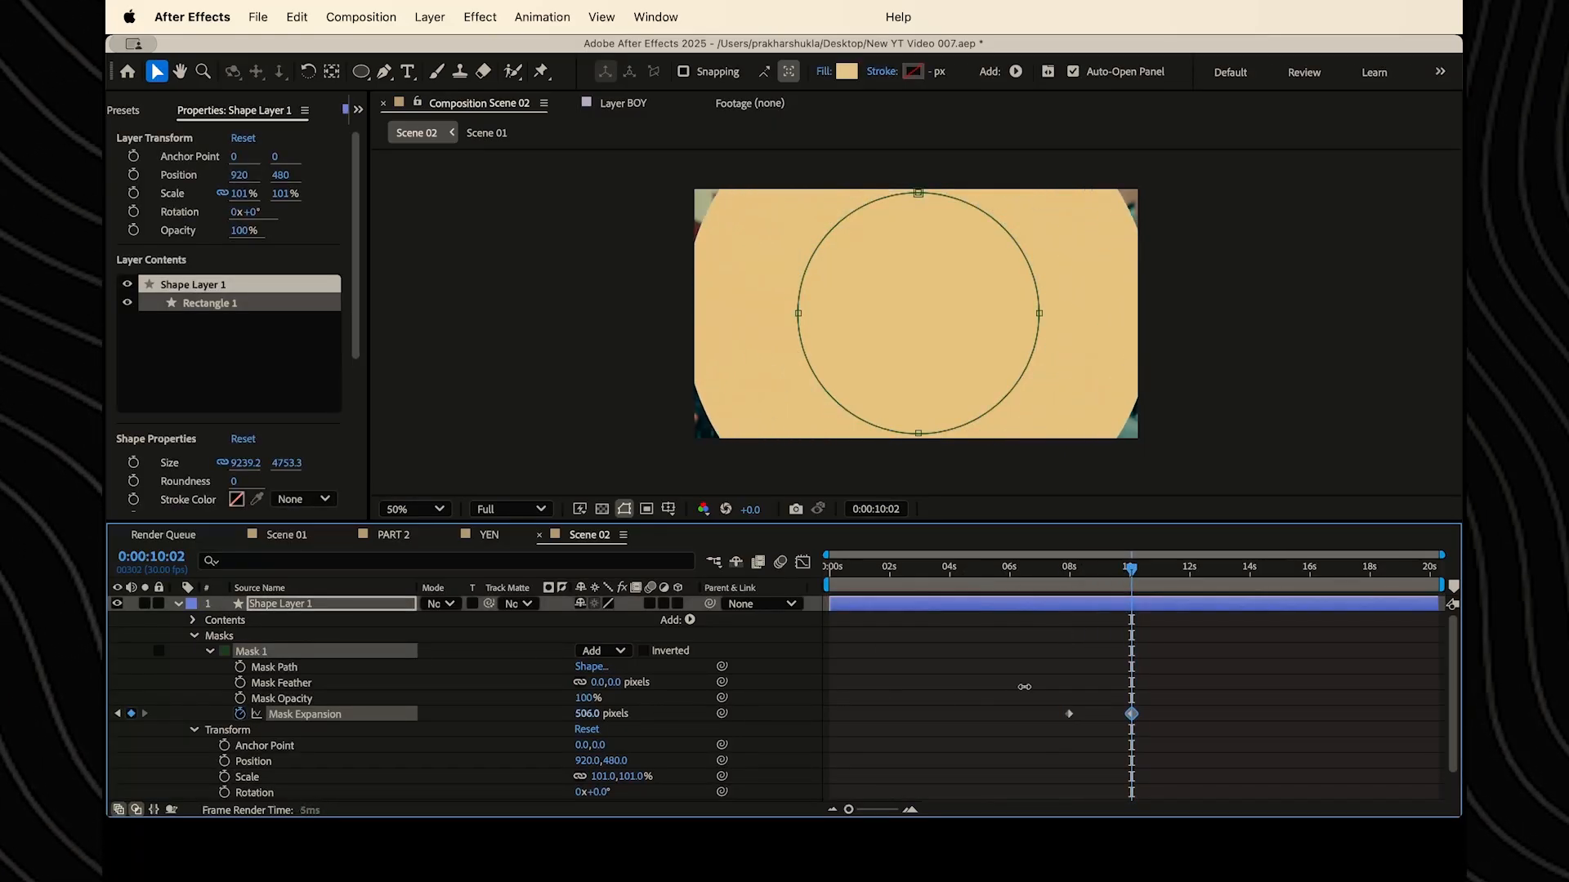
pyautogui.click(1065, 569)
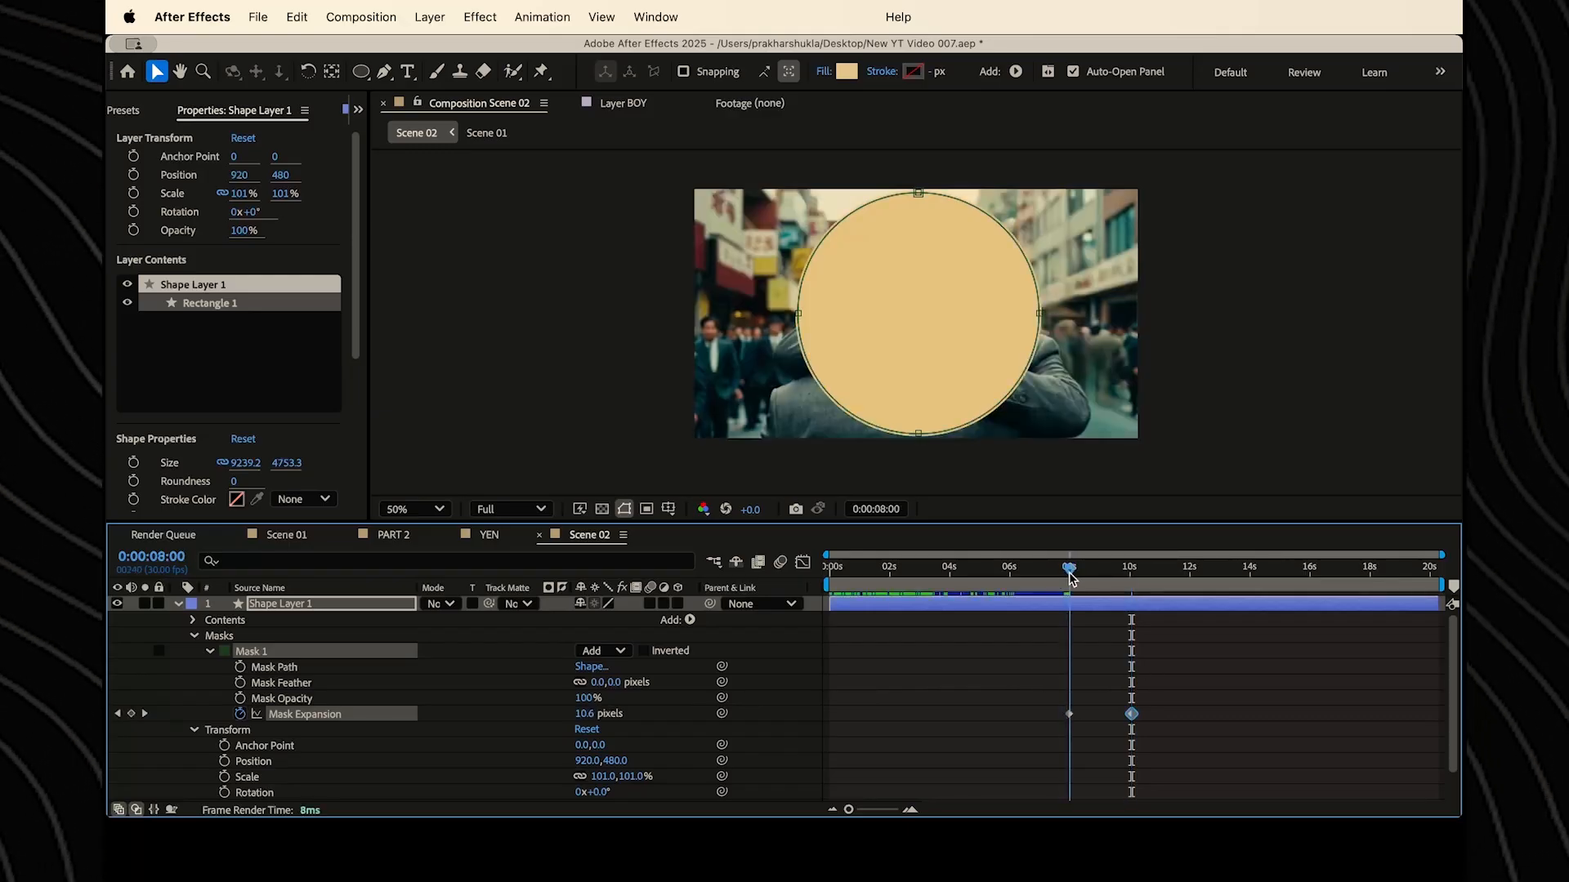
# - Invert the circular mask and swap its two expansion keyframes so the opening shrinks from 665 to 0 pixels over the scene
pyautogui.click(644, 651)
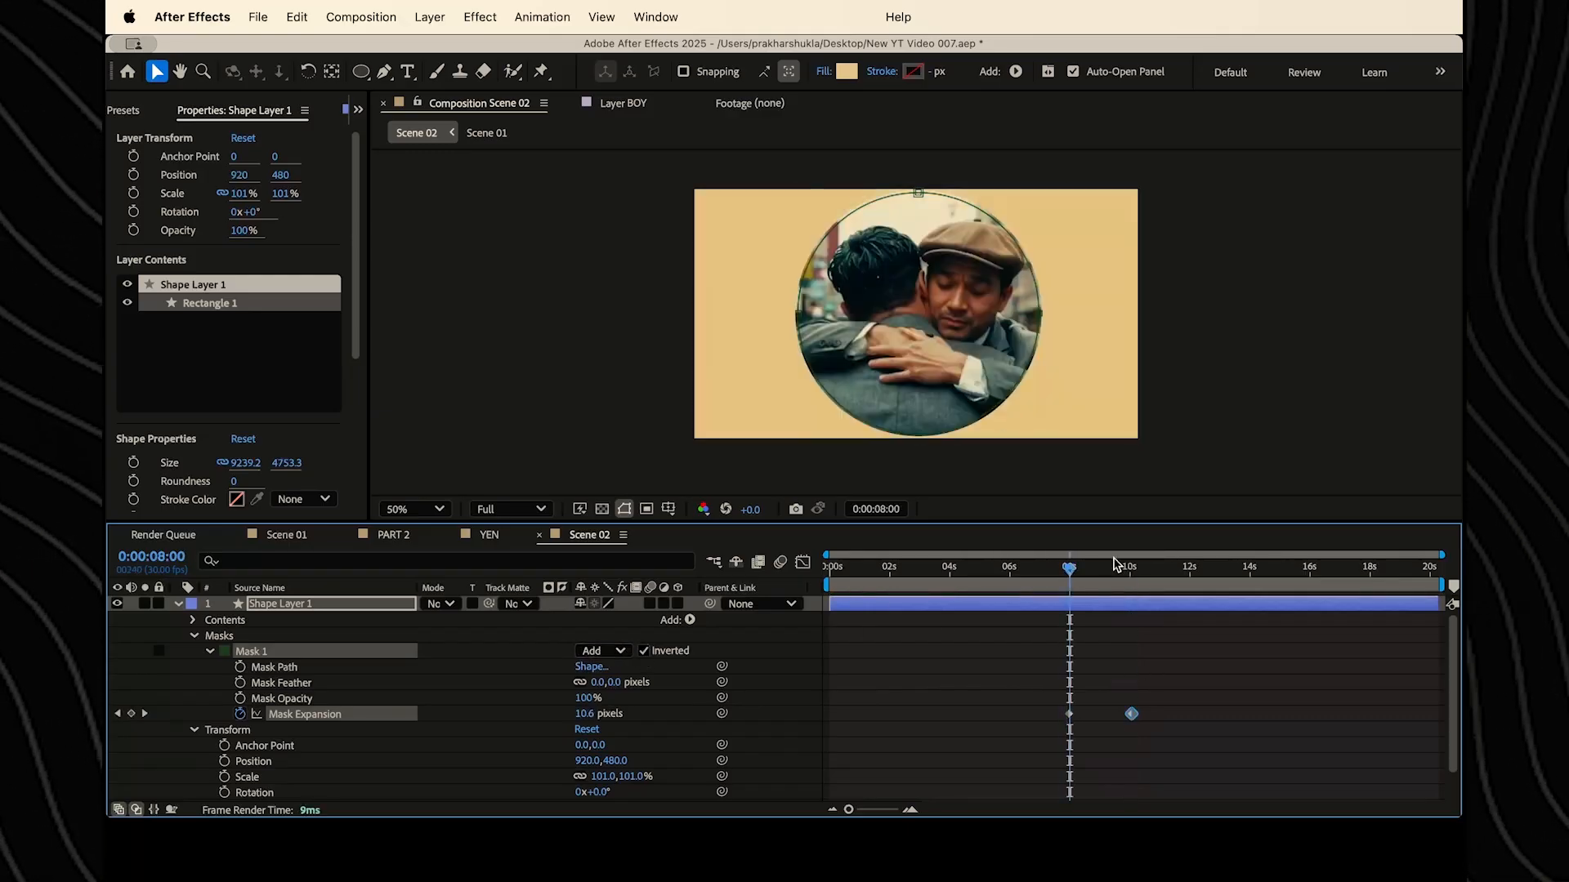
pyautogui.moveTo(1067, 570); pyautogui.dragTo(1133, 570)
pyautogui.moveTo(1132, 715); pyautogui.dragTo(1195, 725)
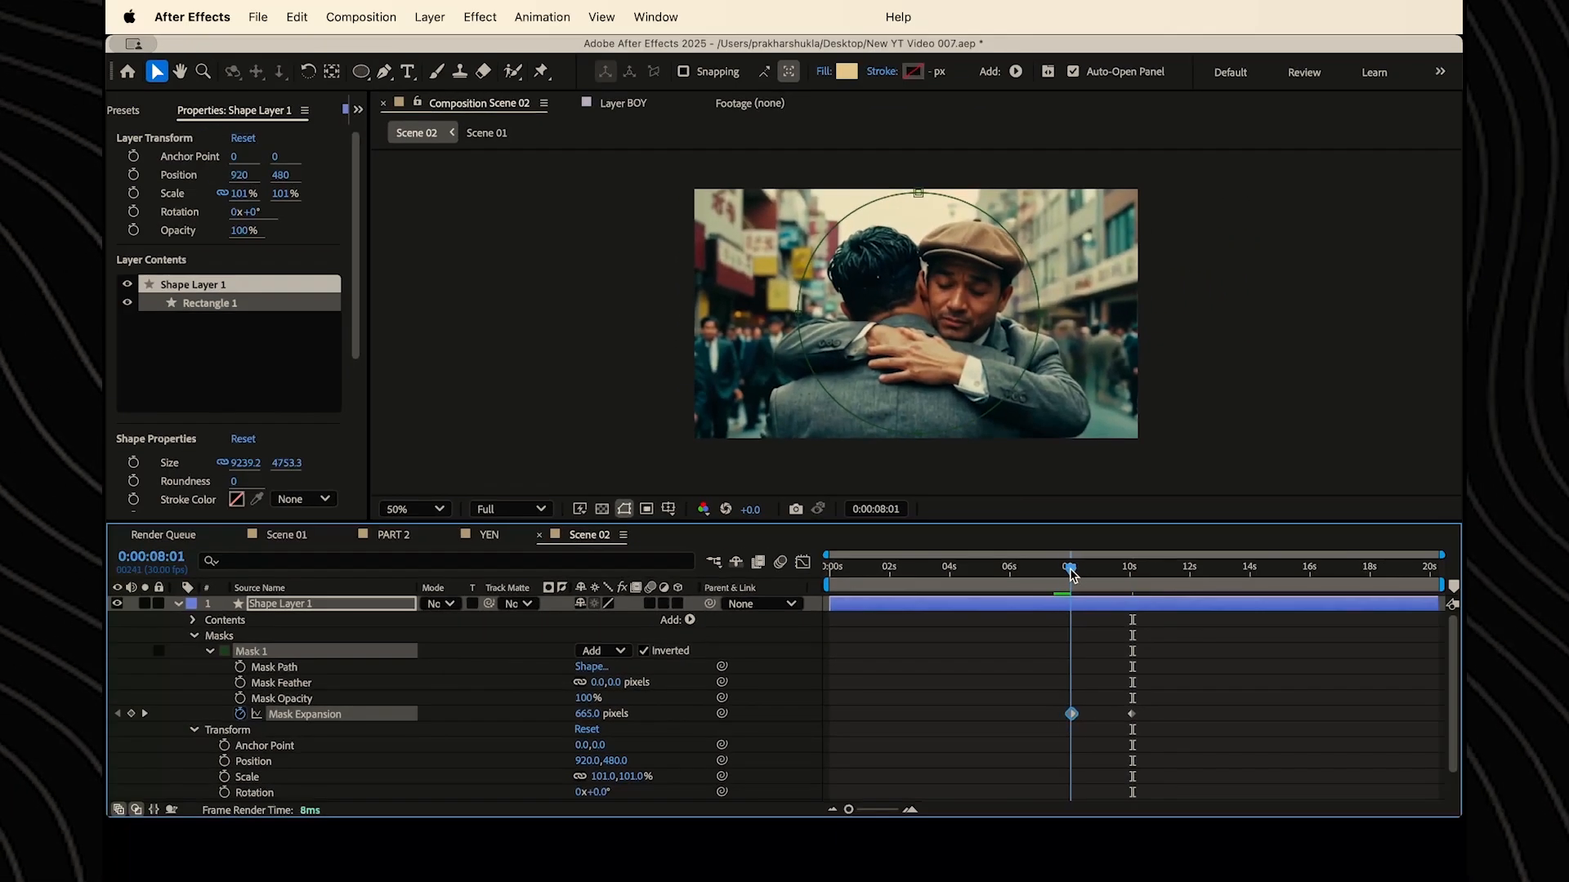
pyautogui.moveTo(1104, 519); pyautogui.dragTo(1198, 528)
pyautogui.moveTo(1131, 580); pyautogui.dragTo(1135, 580)
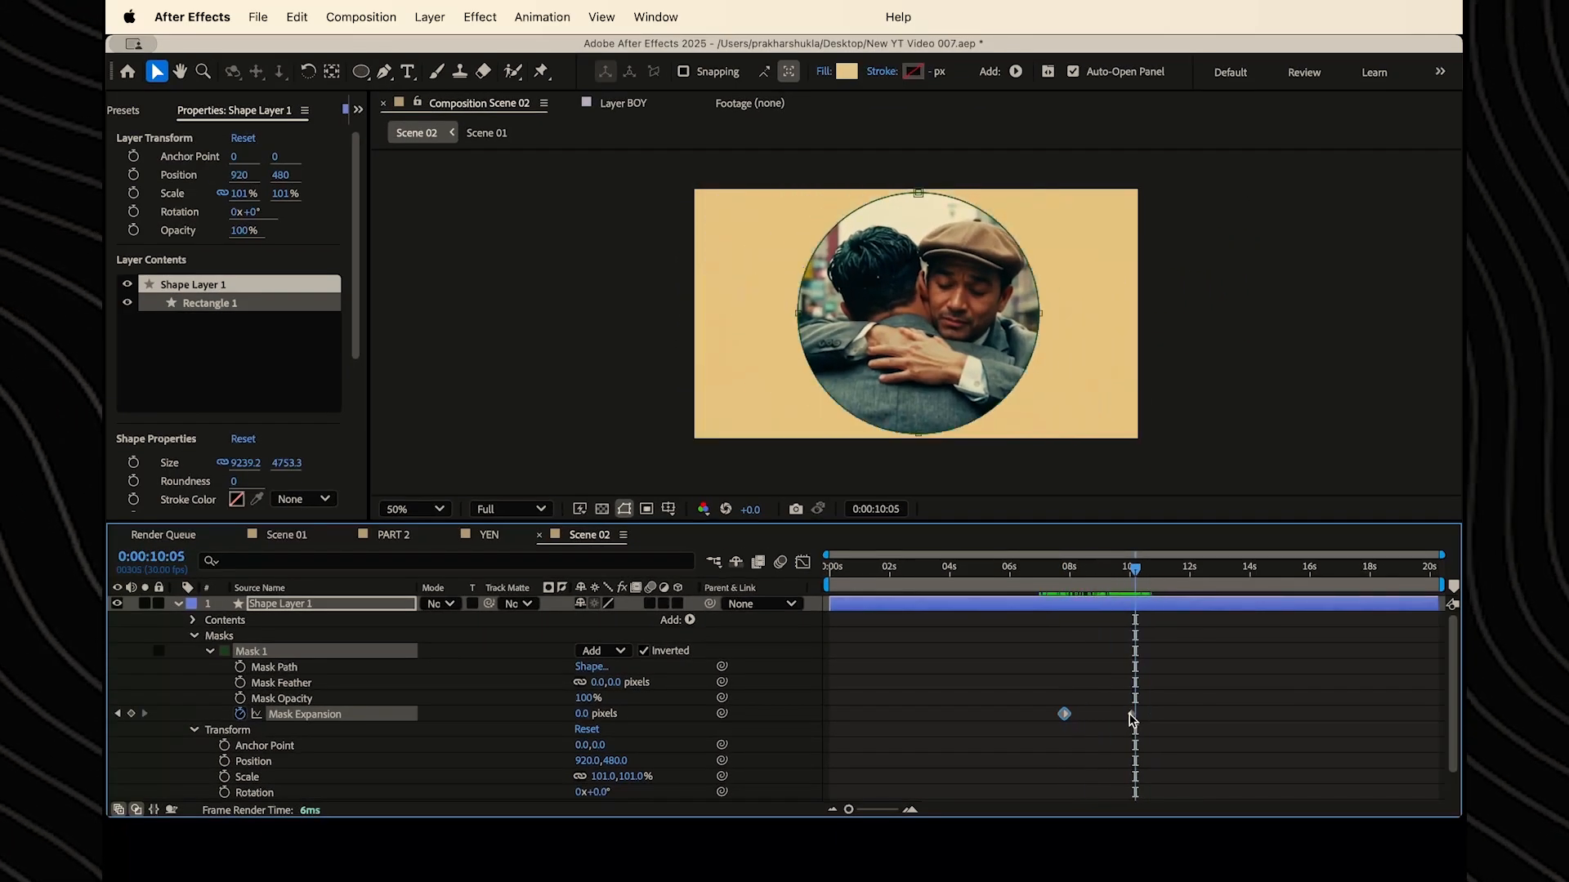
# - Create a 1920 x 1080 px bright red solid named Red Solid and place it directly below Shape Layer 1
pyautogui.moveTo(1131, 714); pyautogui.dragTo(1159, 713)
pyautogui.rightClick(290, 579)
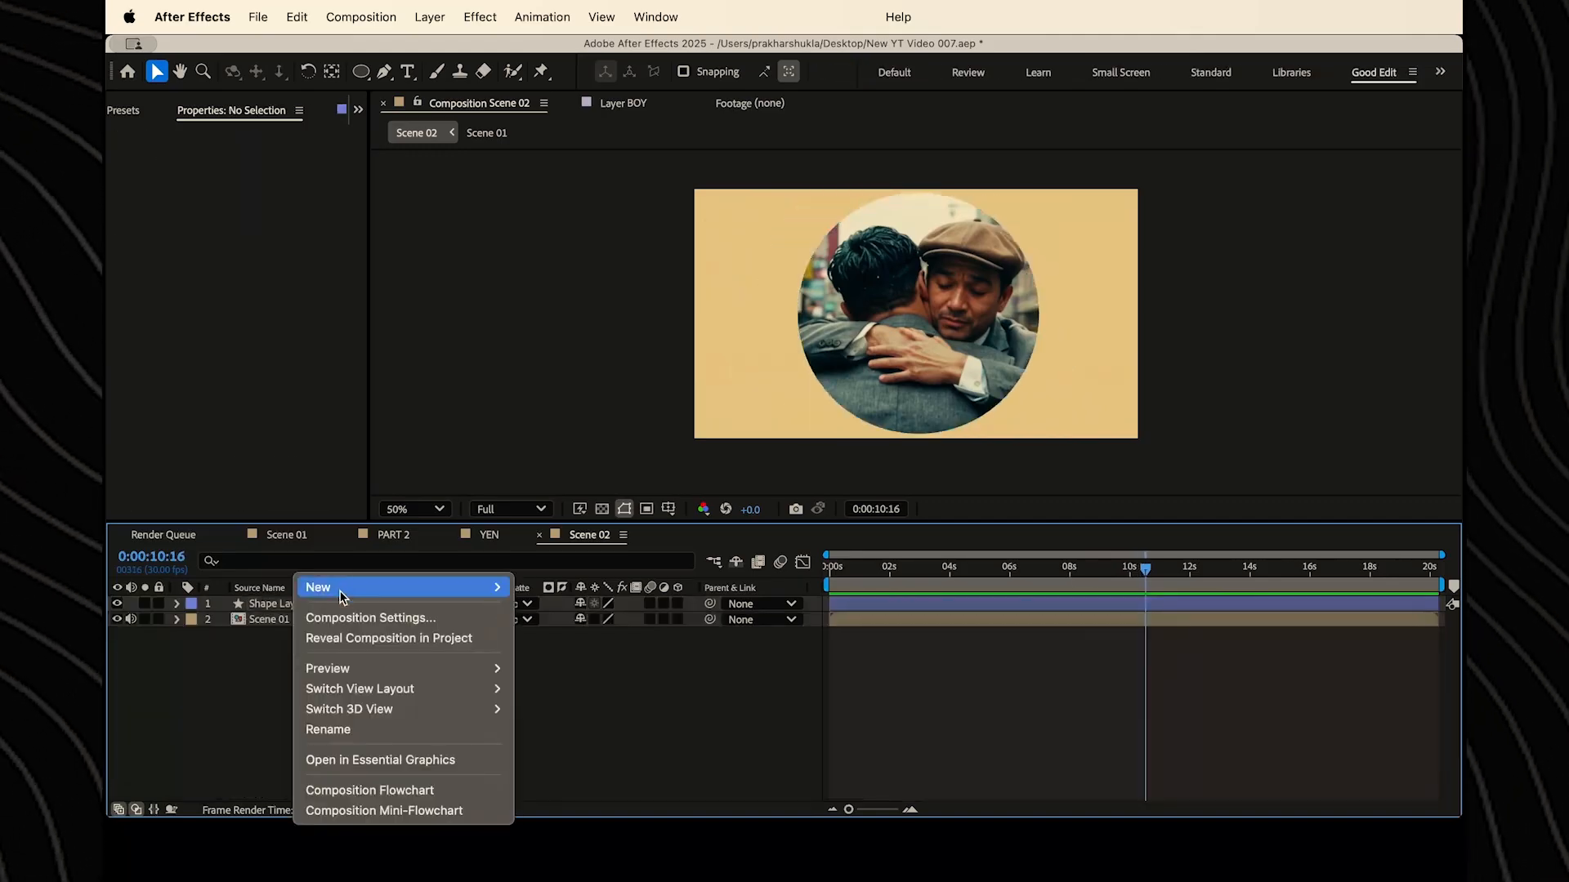
pyautogui.click(556, 618)
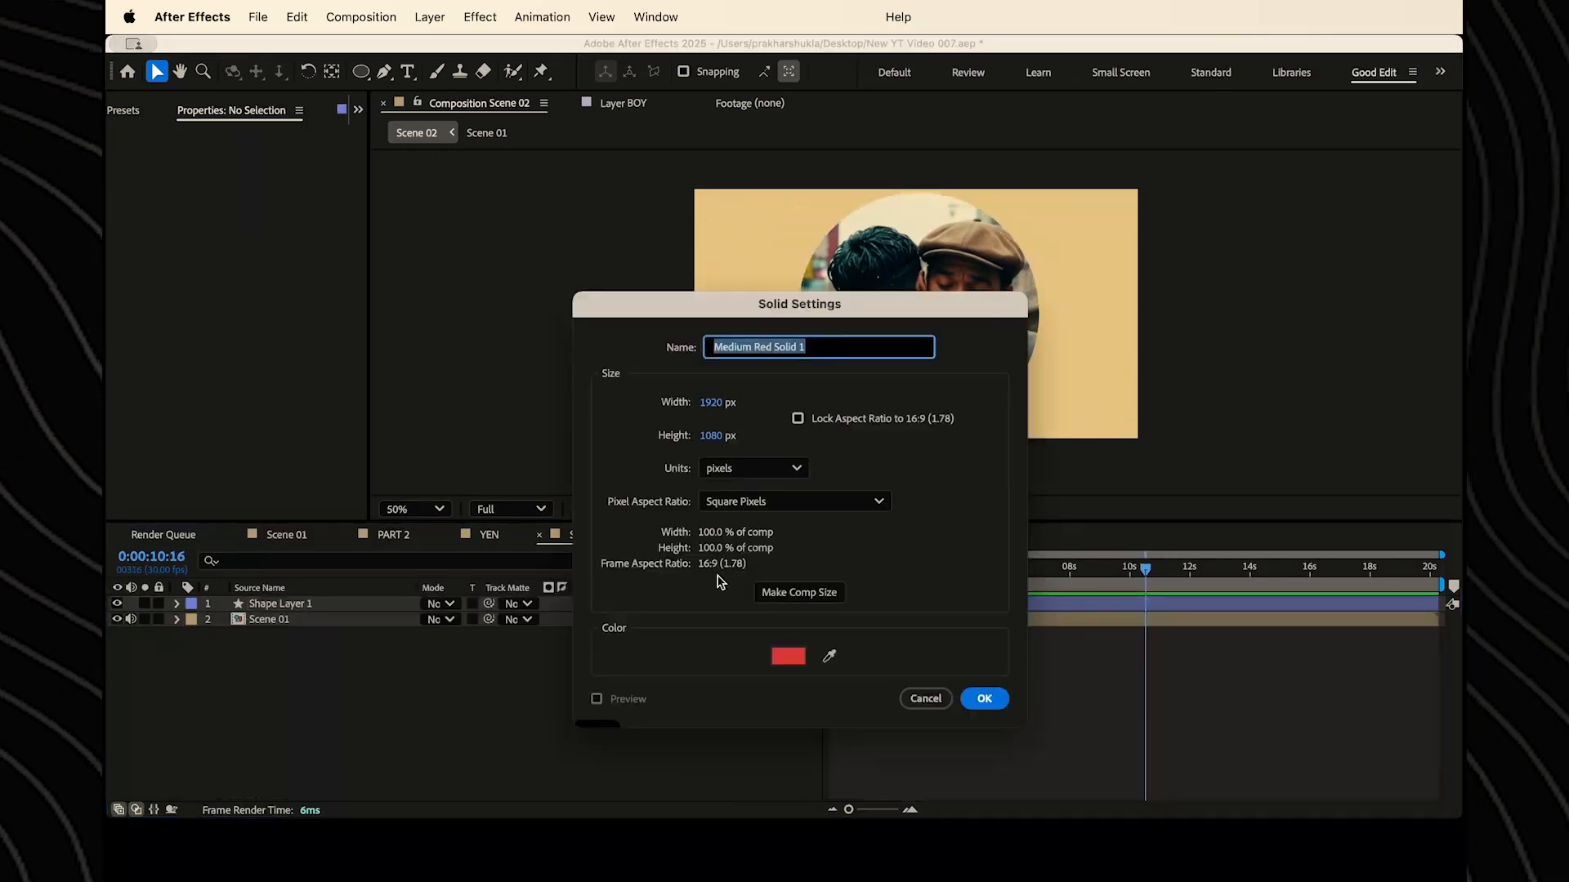
pyautogui.click(789, 656)
pyautogui.click(686, 456)
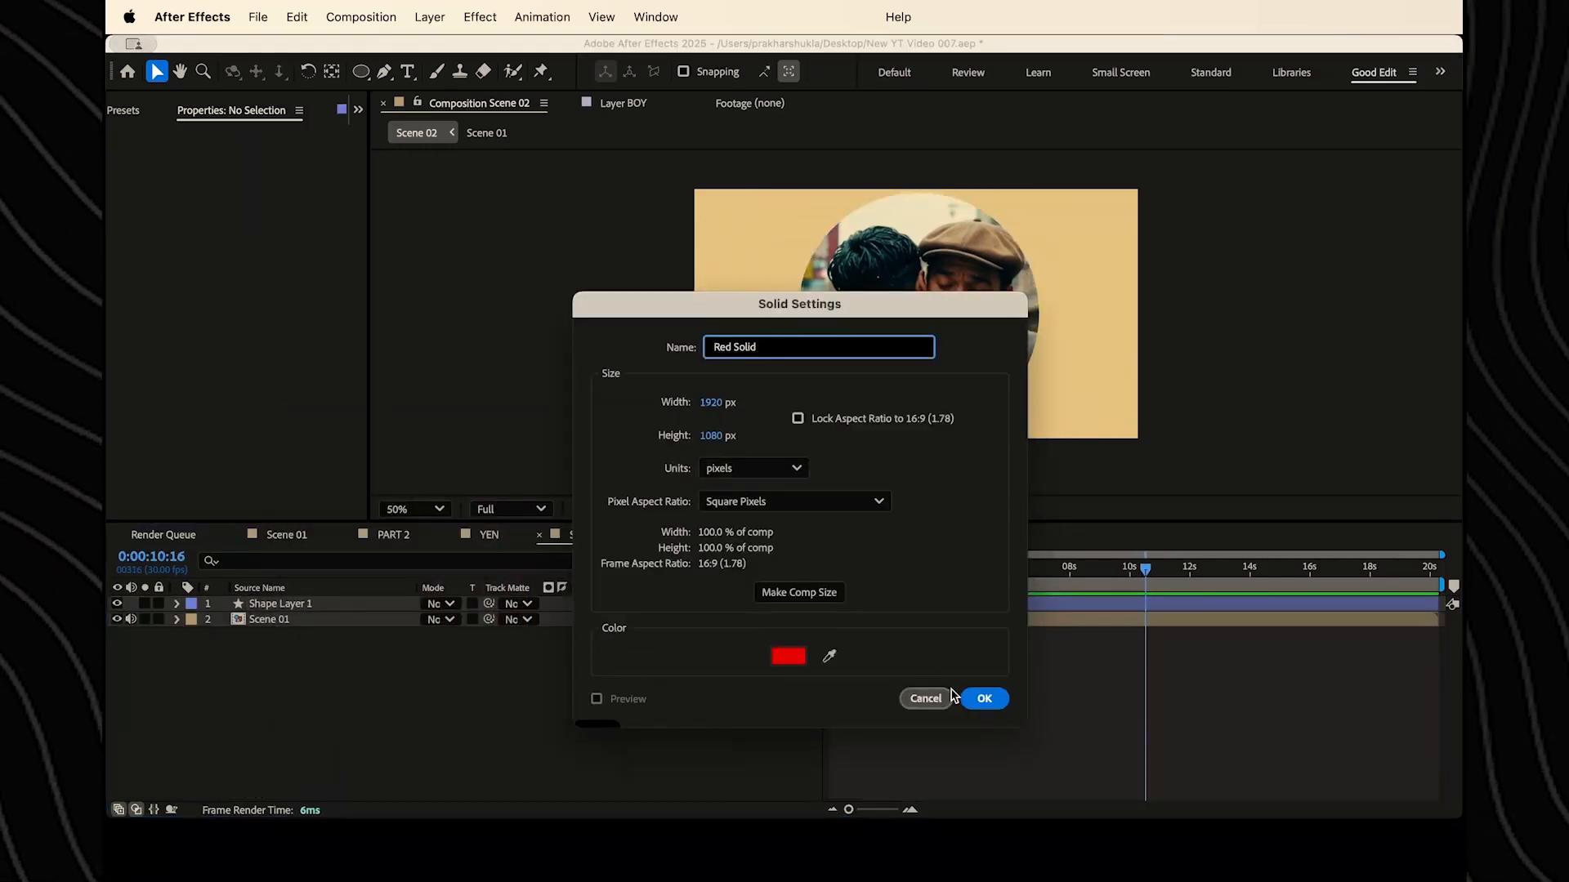
pyautogui.click(985, 698)
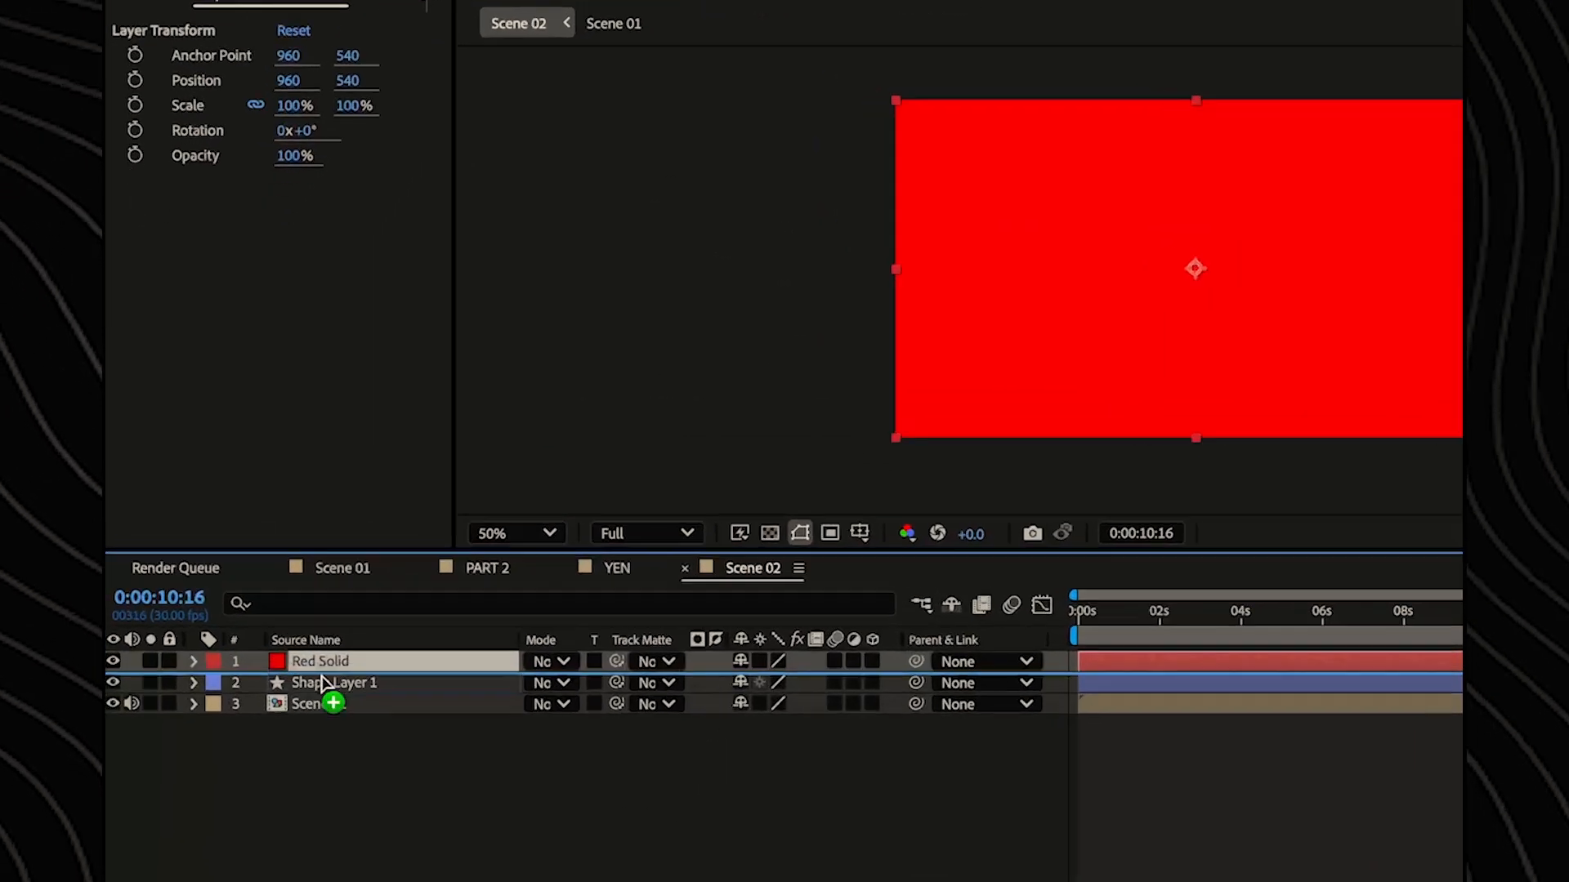
pyautogui.moveTo(325, 682); pyautogui.dragTo(326, 690)
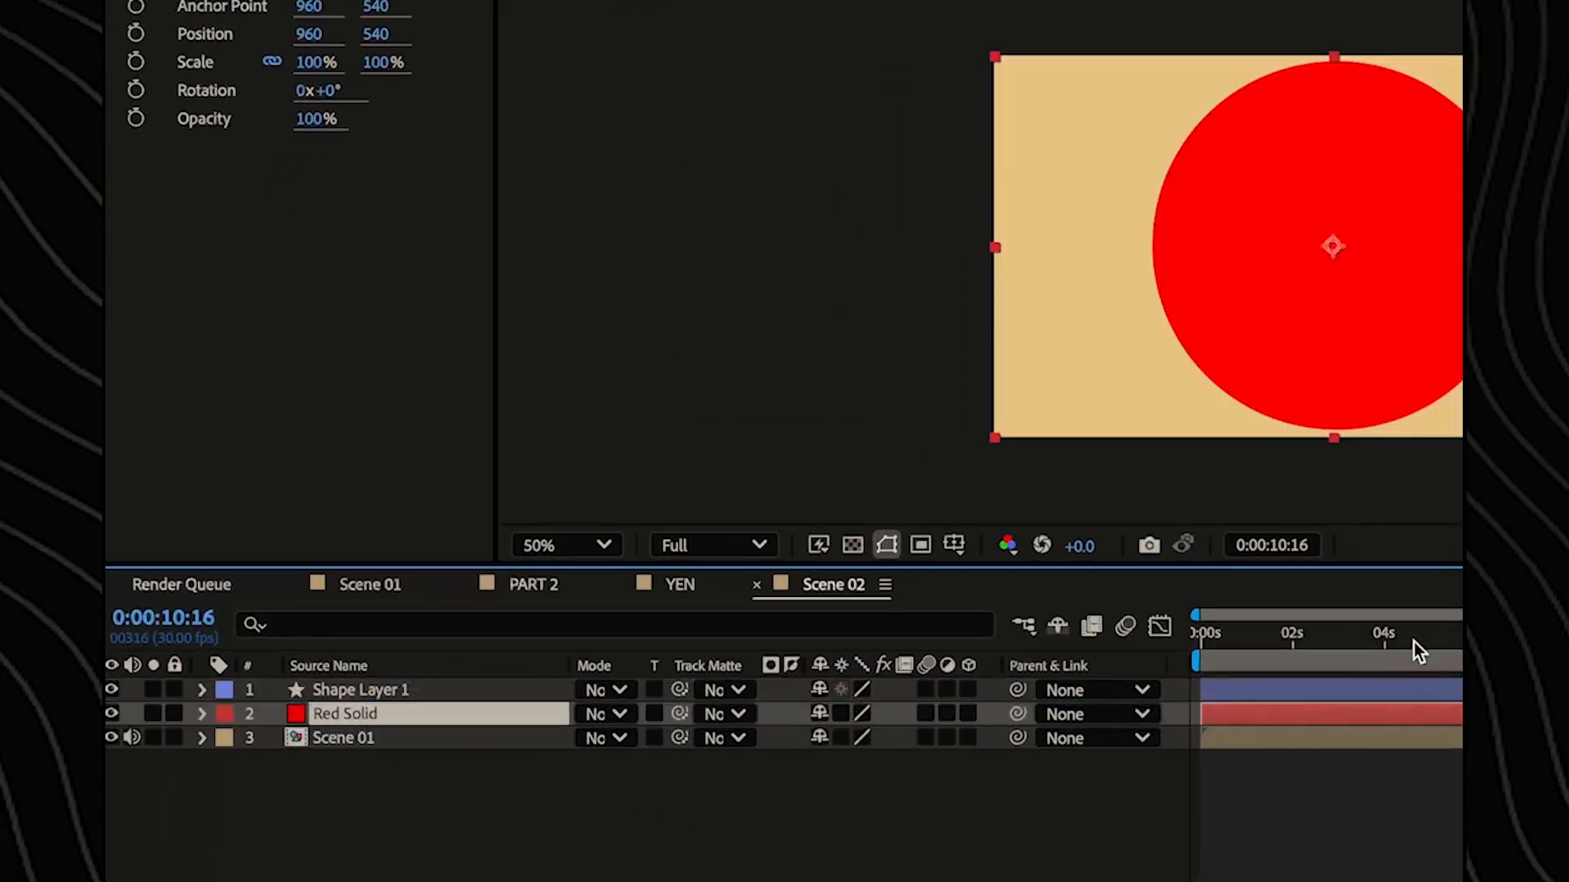
# - Keyframe the Red Solid's opacity from 0% at 0:00:07:24 to 100% at 0:00:10:02, matching the mask expansion keyframes
pyautogui.moveTo(1418, 651); pyautogui.dragTo(1332, 643)
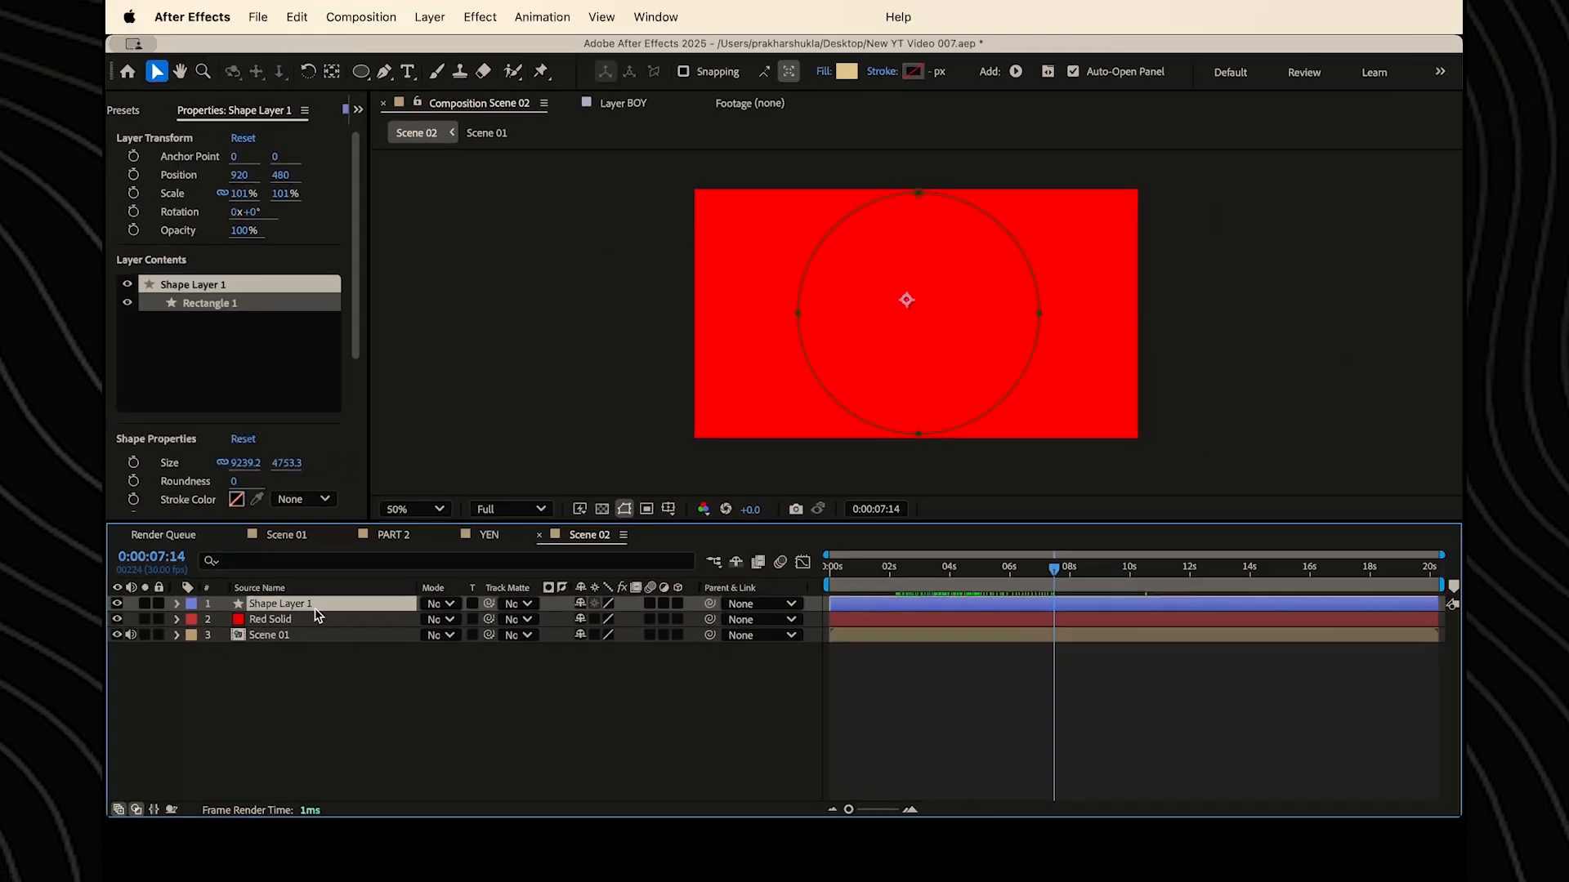
pyautogui.press('u')
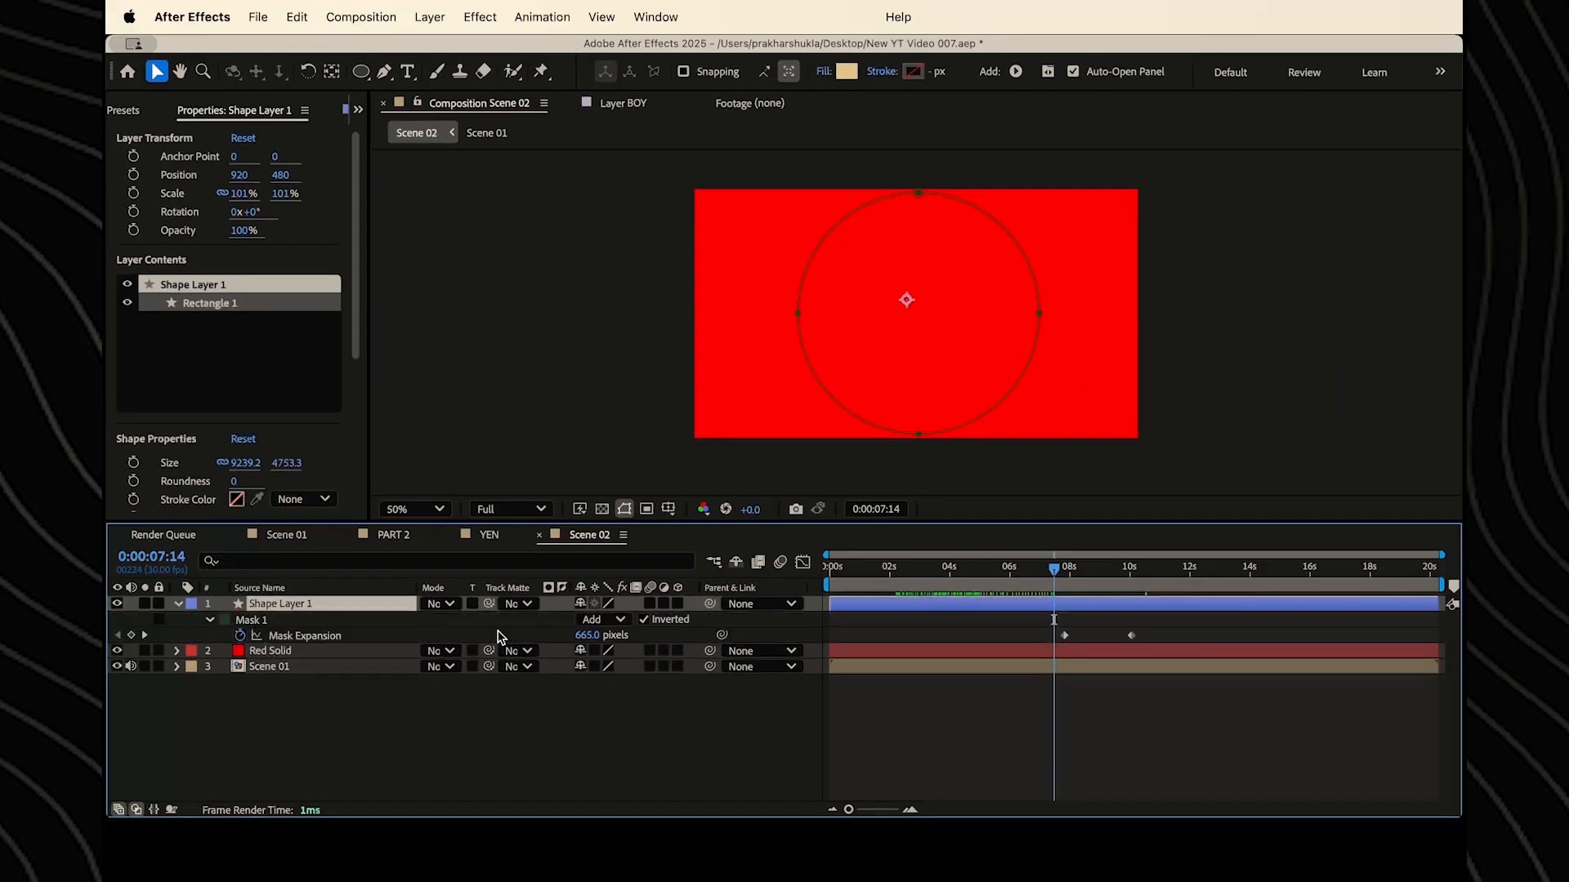
pyautogui.click(299, 652)
pyautogui.press('t')
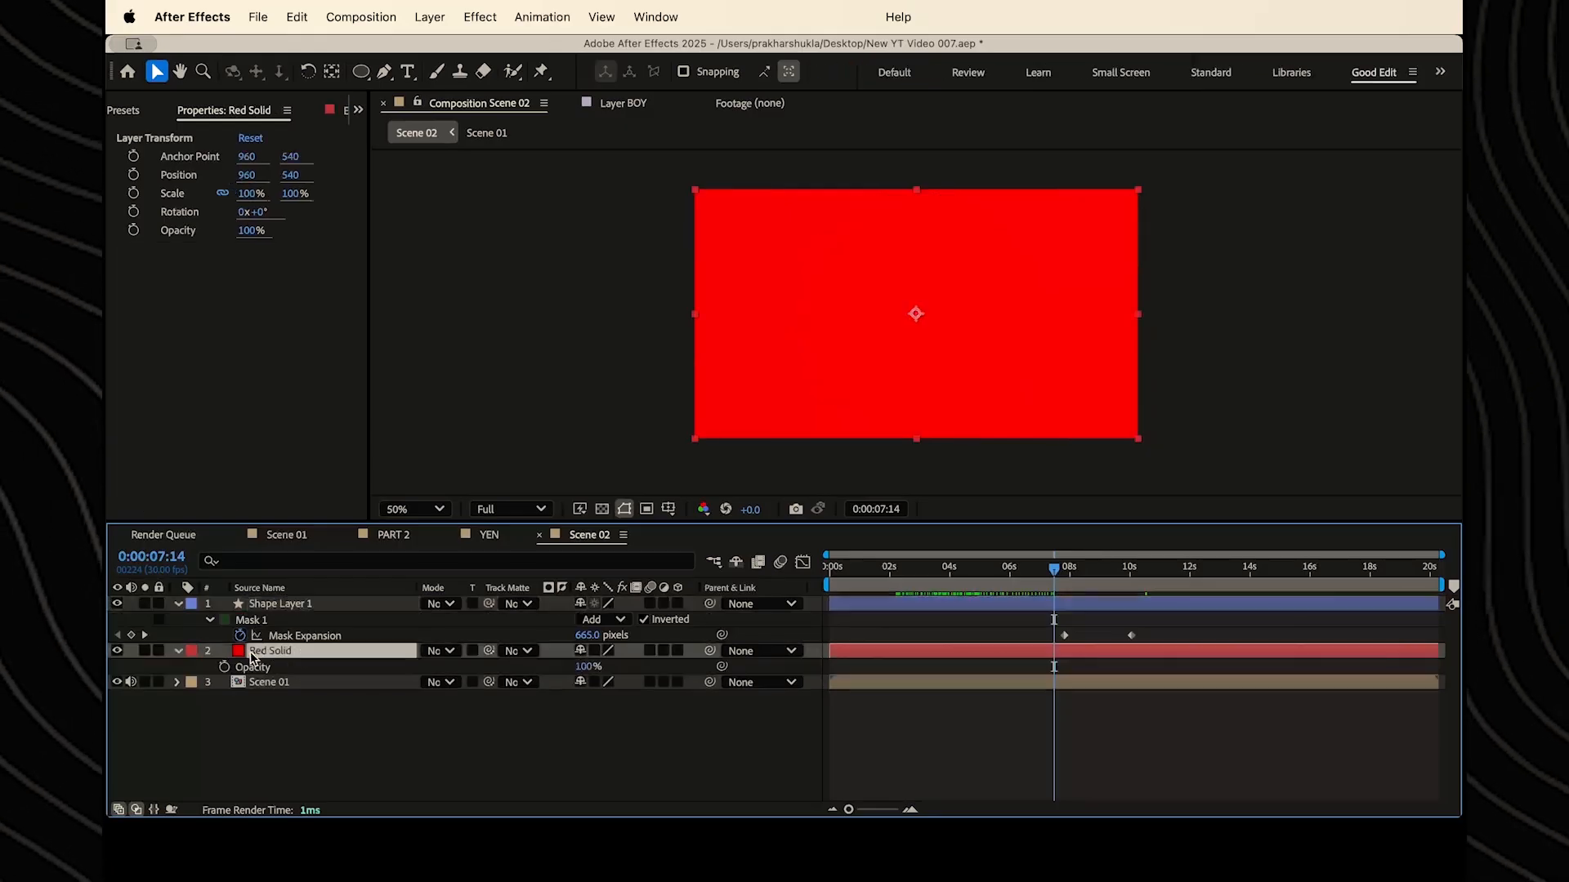
pyautogui.click(146, 636)
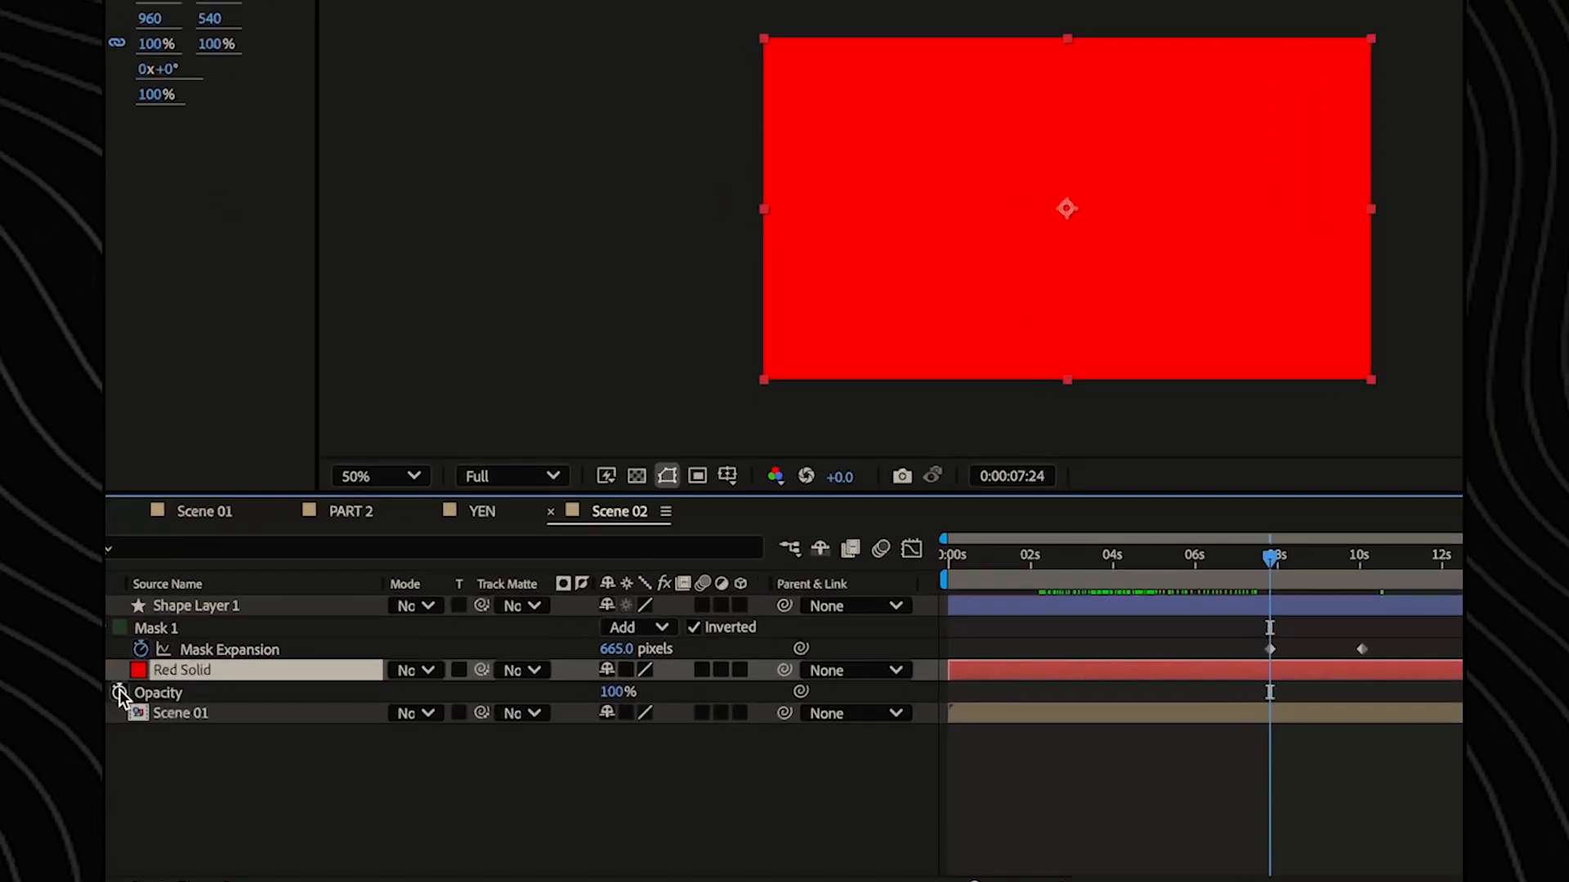
pyautogui.click(119, 692)
pyautogui.moveTo(620, 693); pyautogui.dragTo(339, 718)
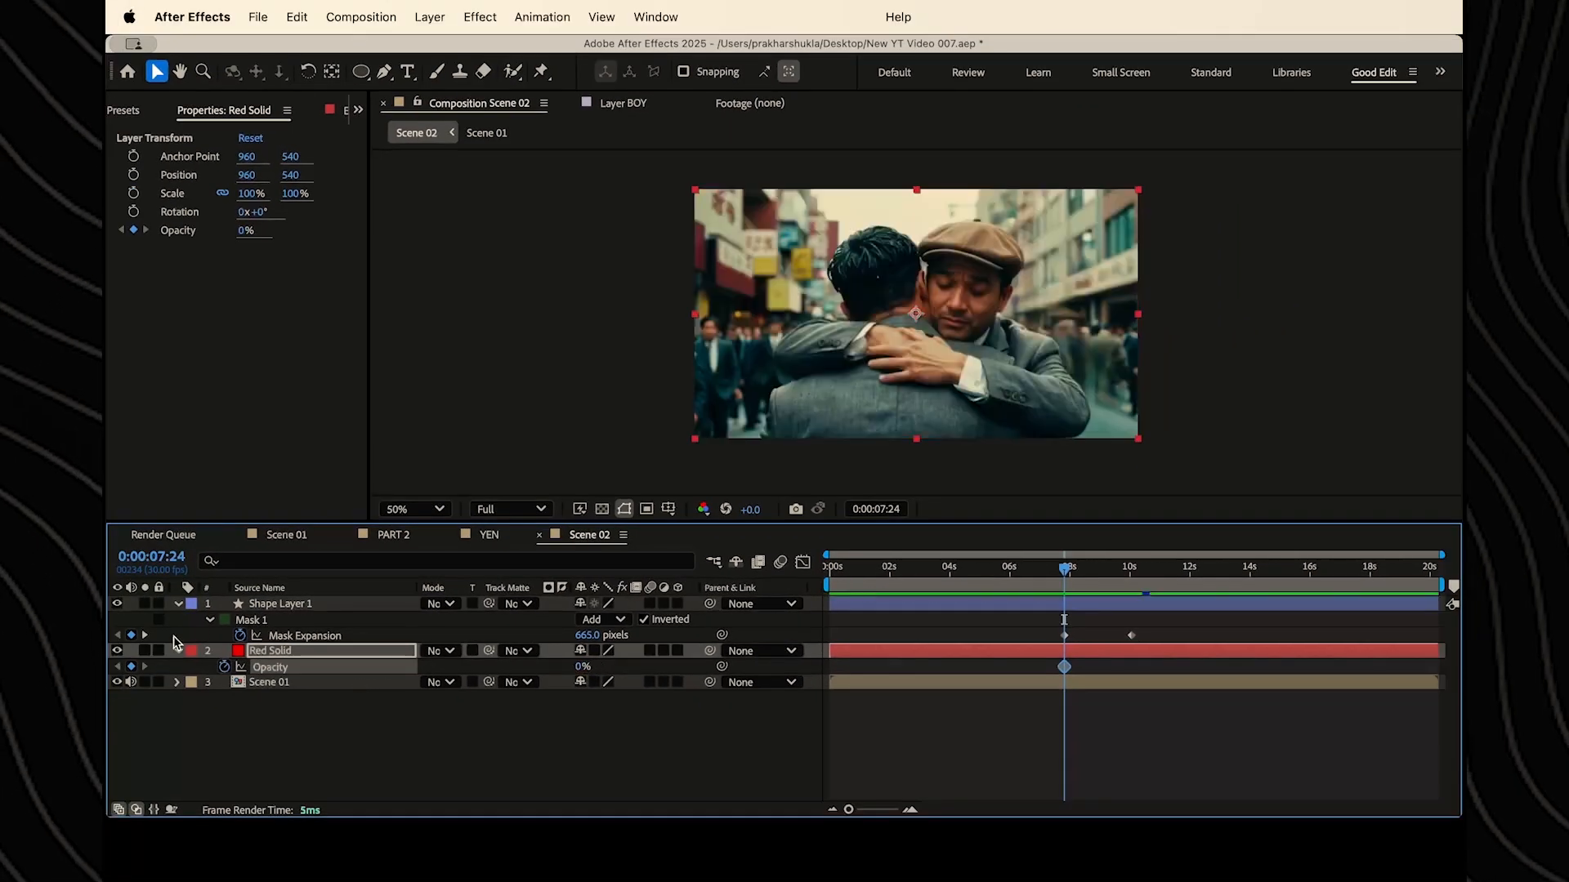
pyautogui.click(144, 635)
pyautogui.moveTo(583, 669); pyautogui.dragTo(688, 666)
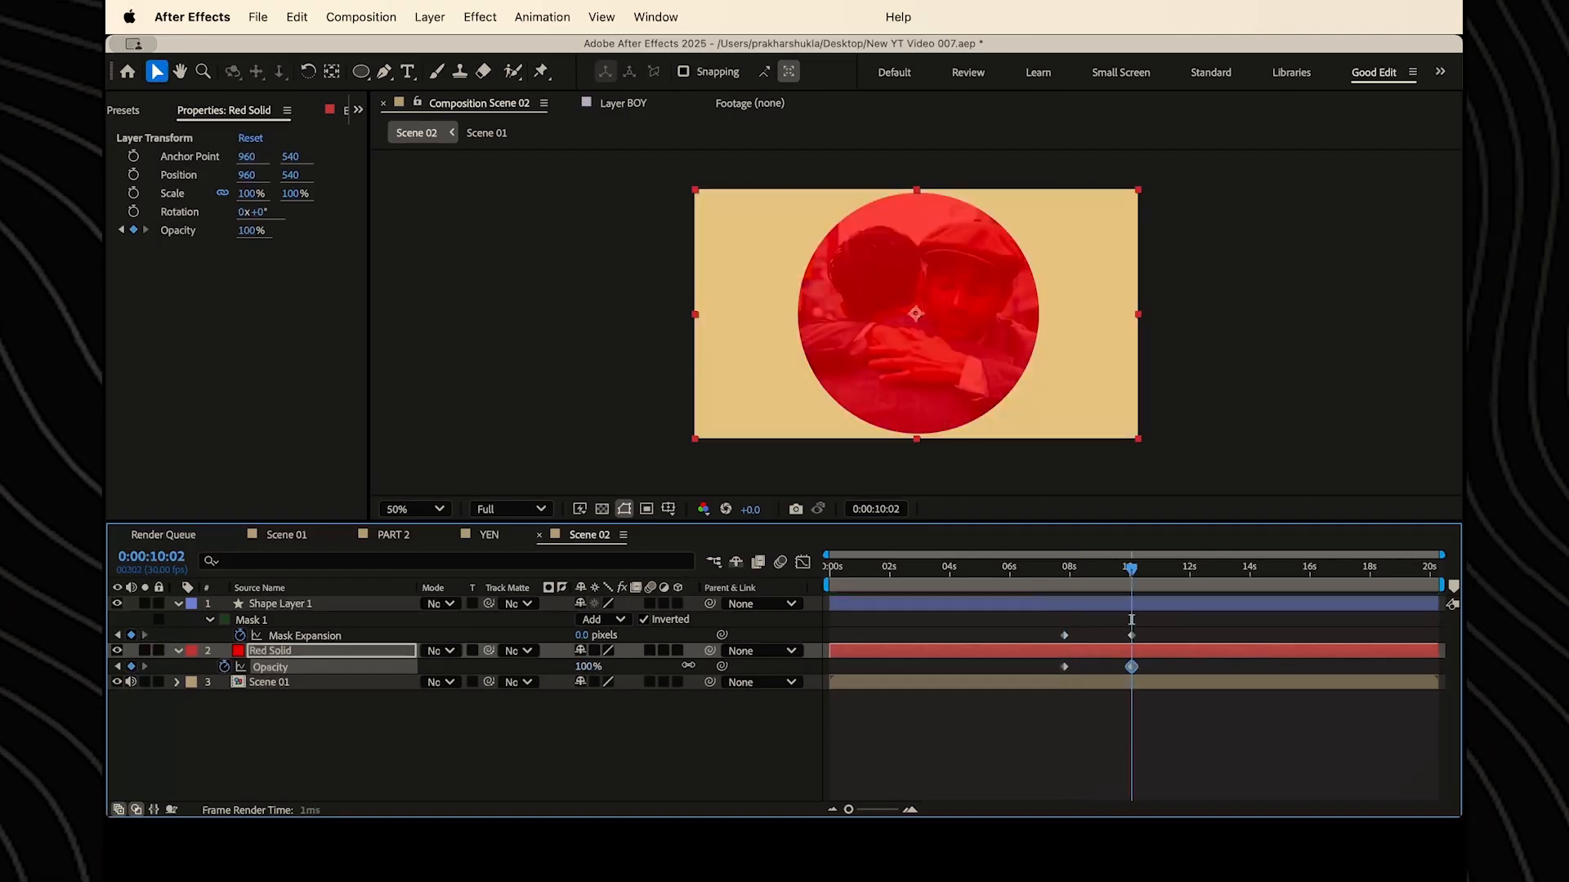
# - Ease the mask expansion and opacity keyframes and lengthen the slowdown into the last mask expansion keyframe in the speed graph
pyautogui.press('space')
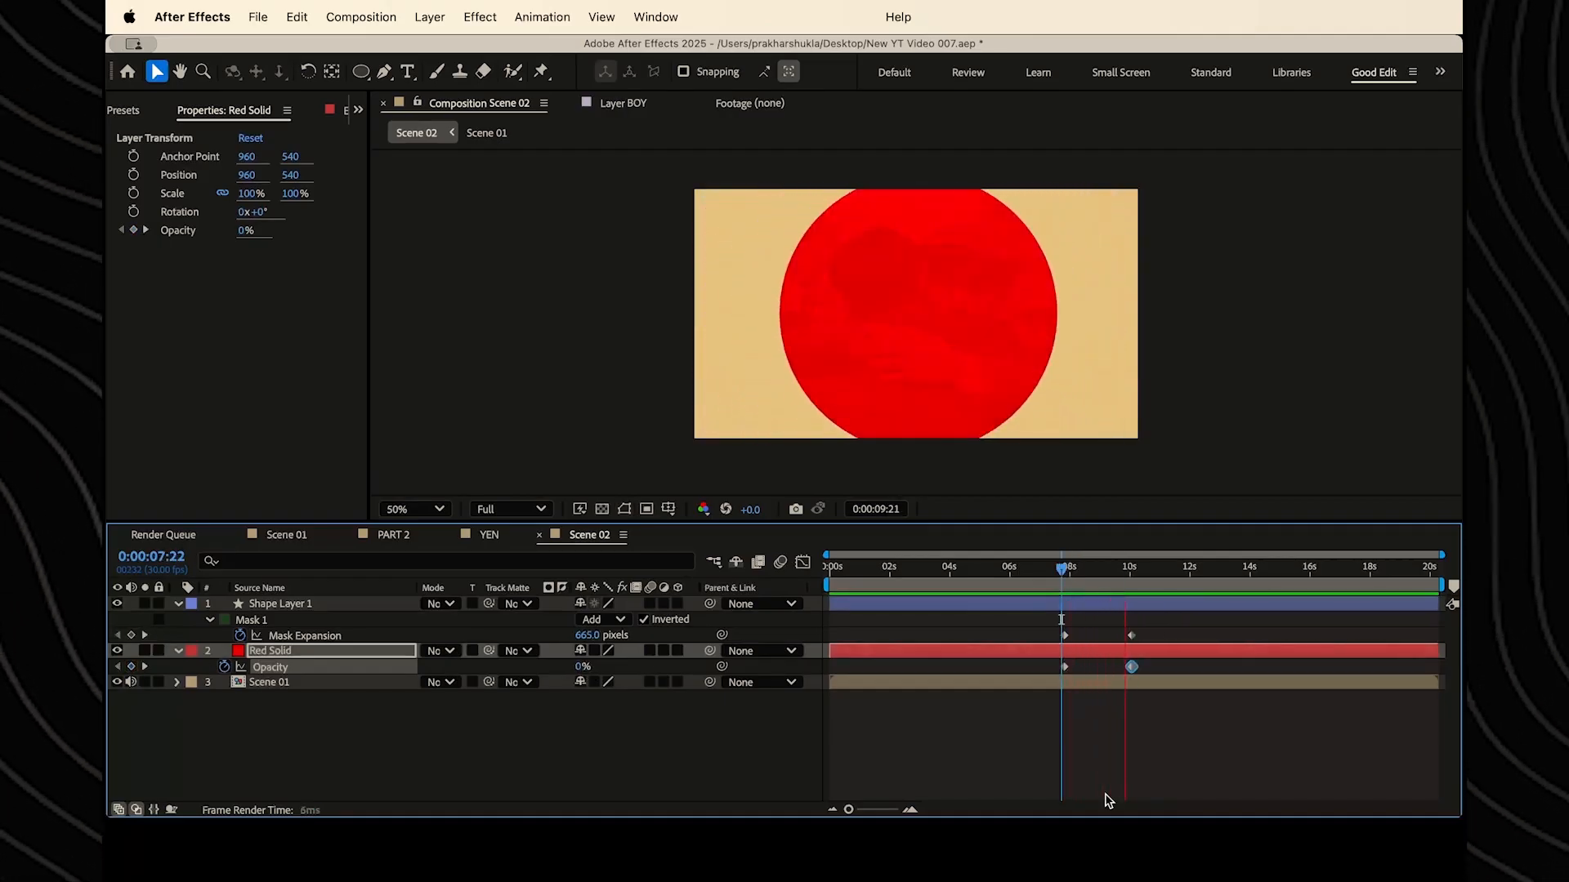
pyautogui.press('space')
pyautogui.moveTo(1157, 626); pyautogui.dragTo(1055, 688)
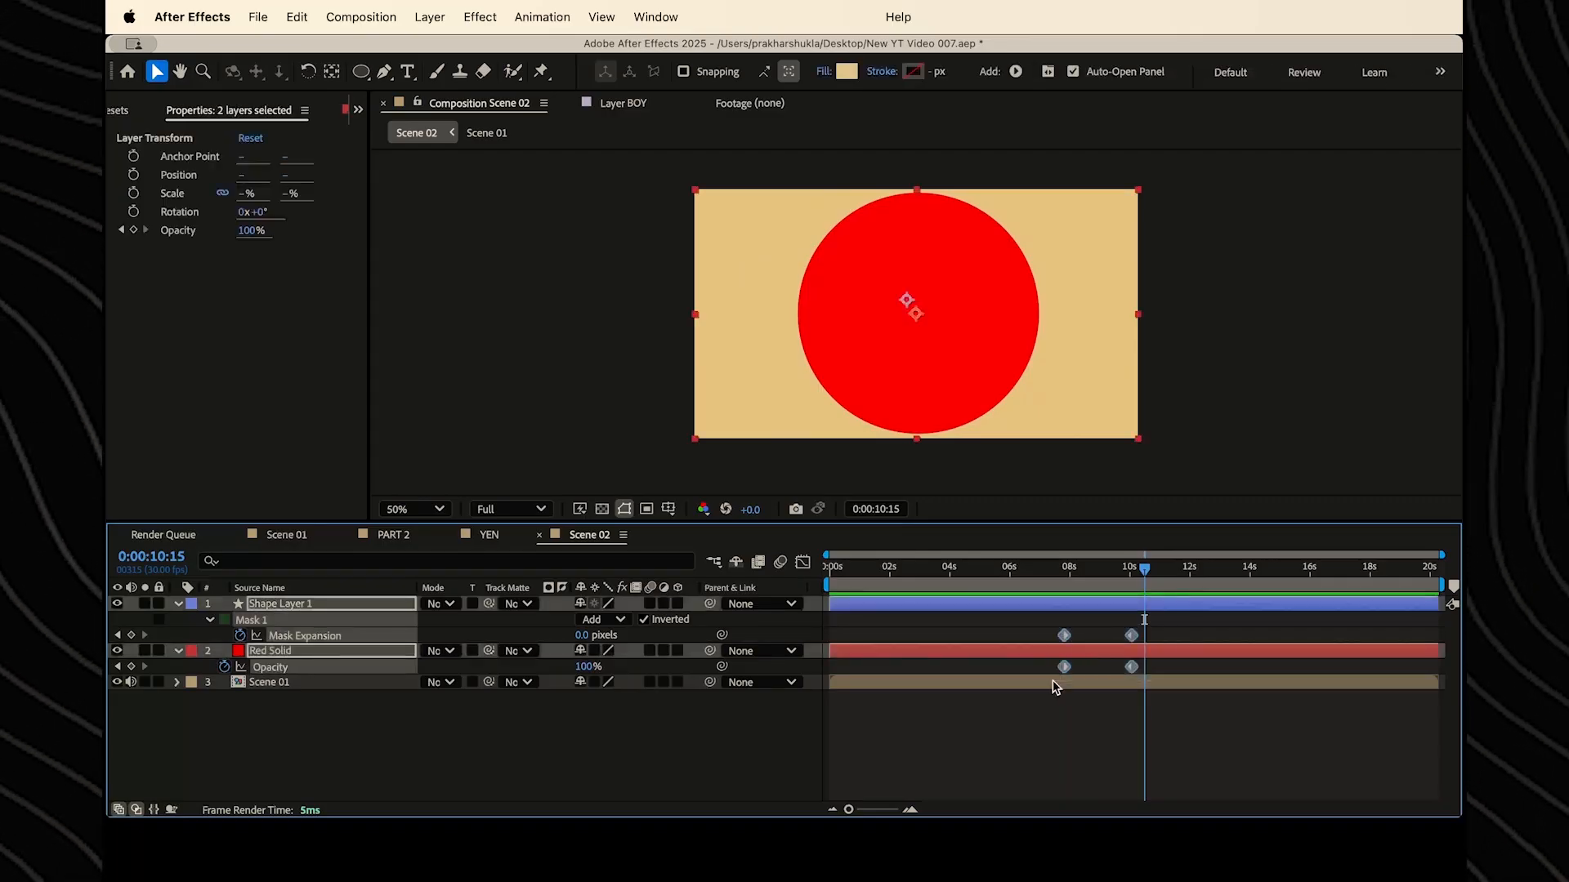
pyautogui.hotkey('shift', 'F3')
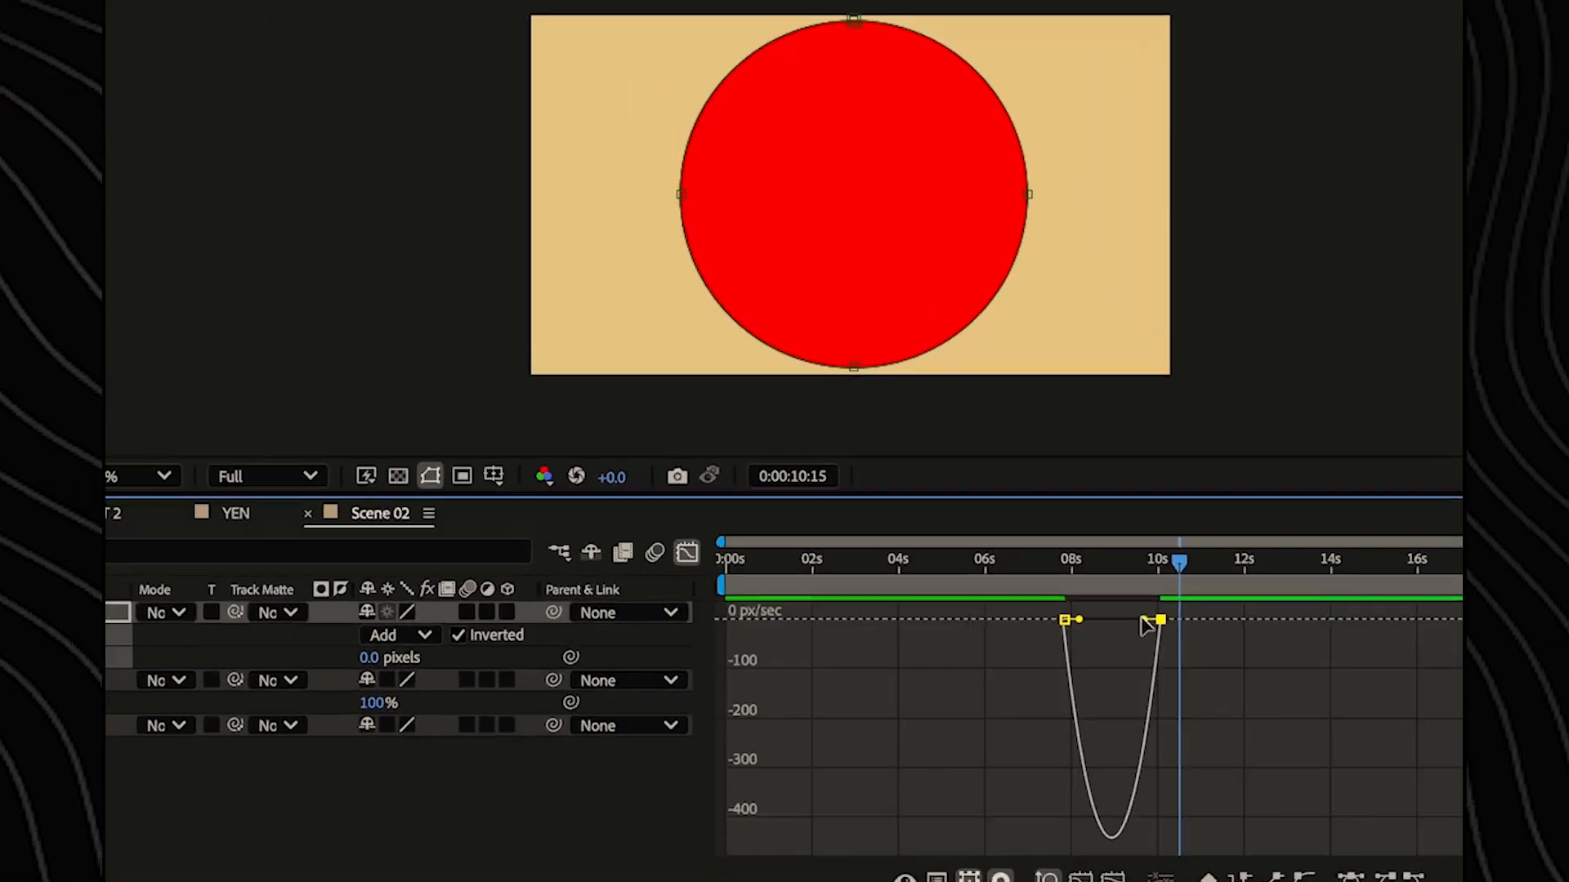
pyautogui.moveTo(1144, 621)
pyautogui.mouseDown()
pyautogui.moveTo(1103, 623)
pyautogui.moveTo(1117, 618)
pyautogui.mouseUp()
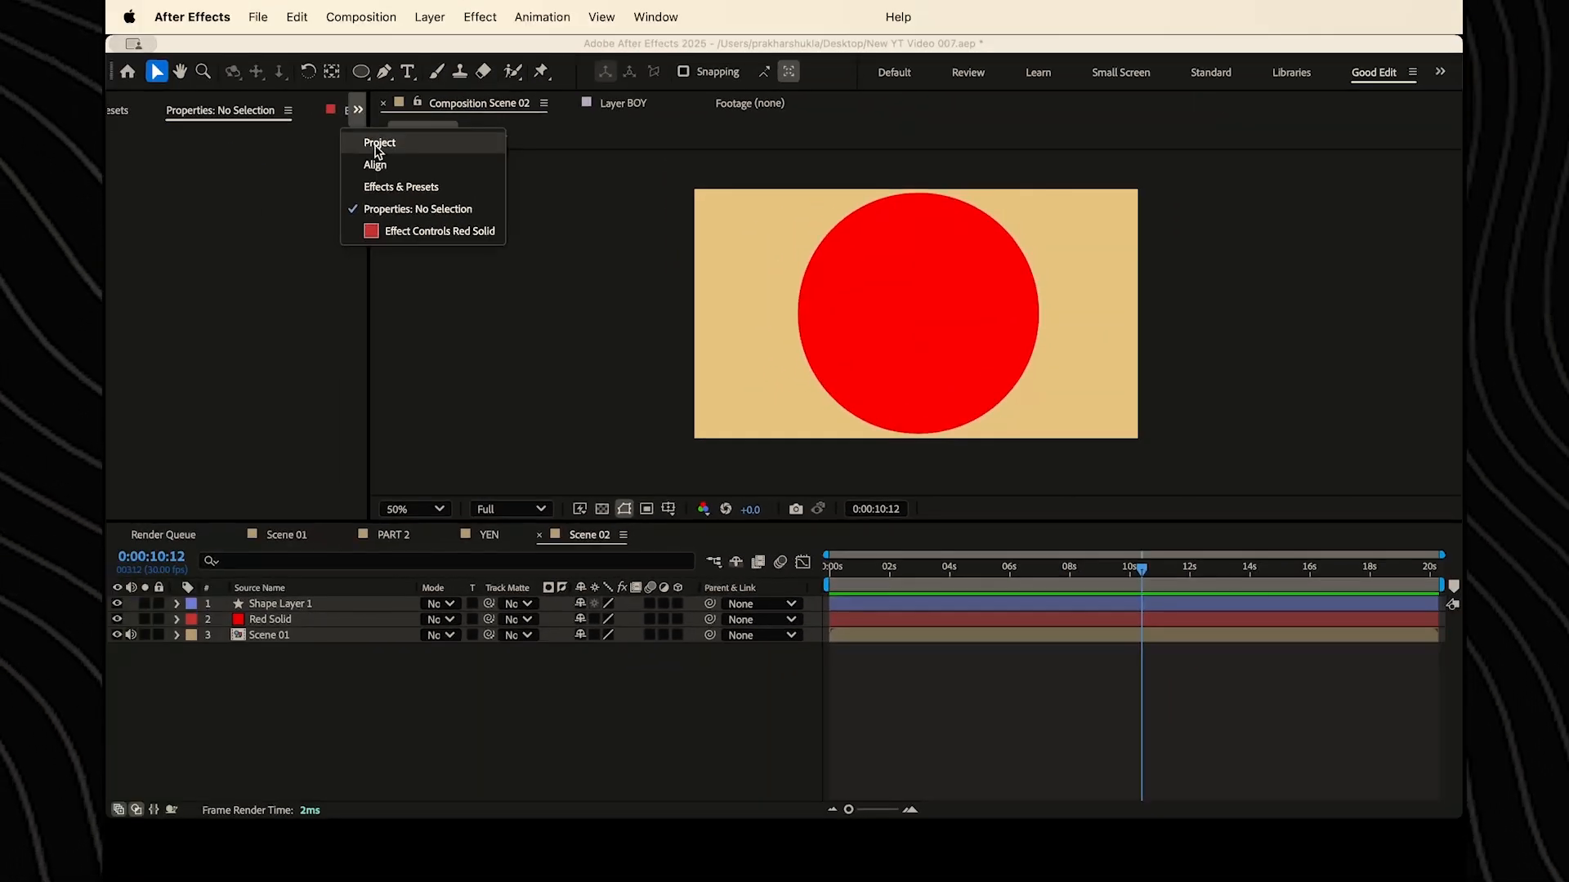
# - Add the YEN composition to Scene 02 as the topmost layer
pyautogui.click(378, 144)
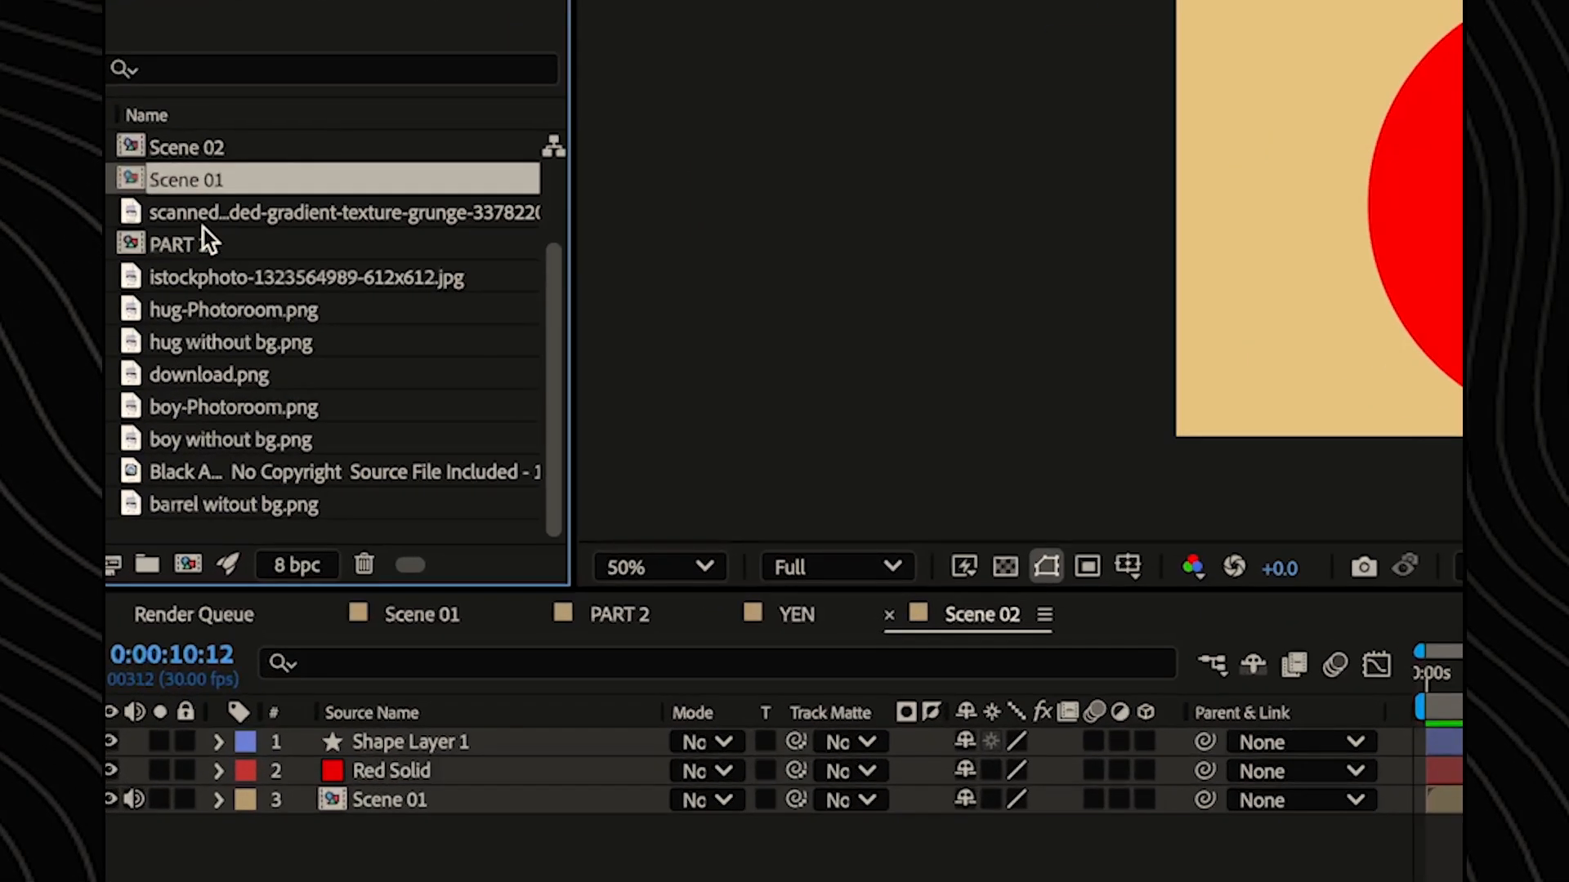
pyautogui.scroll(1, 168, 331)
pyautogui.click(162, 300)
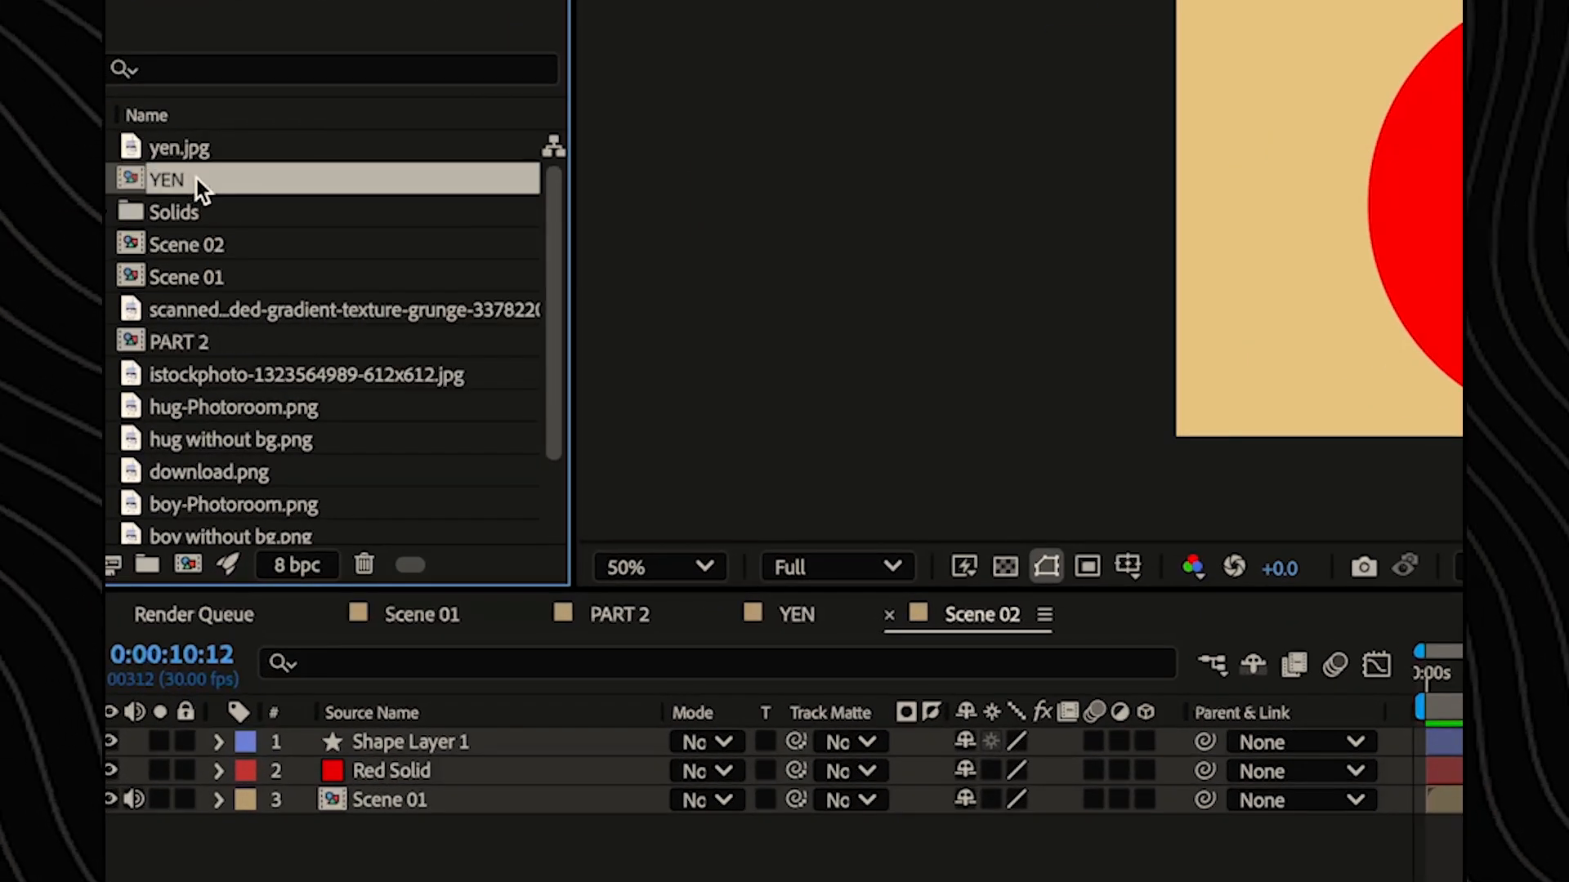
pyautogui.moveTo(196, 181); pyautogui.dragTo(376, 745)
pyautogui.moveTo(373, 573); pyautogui.dragTo(376, 570)
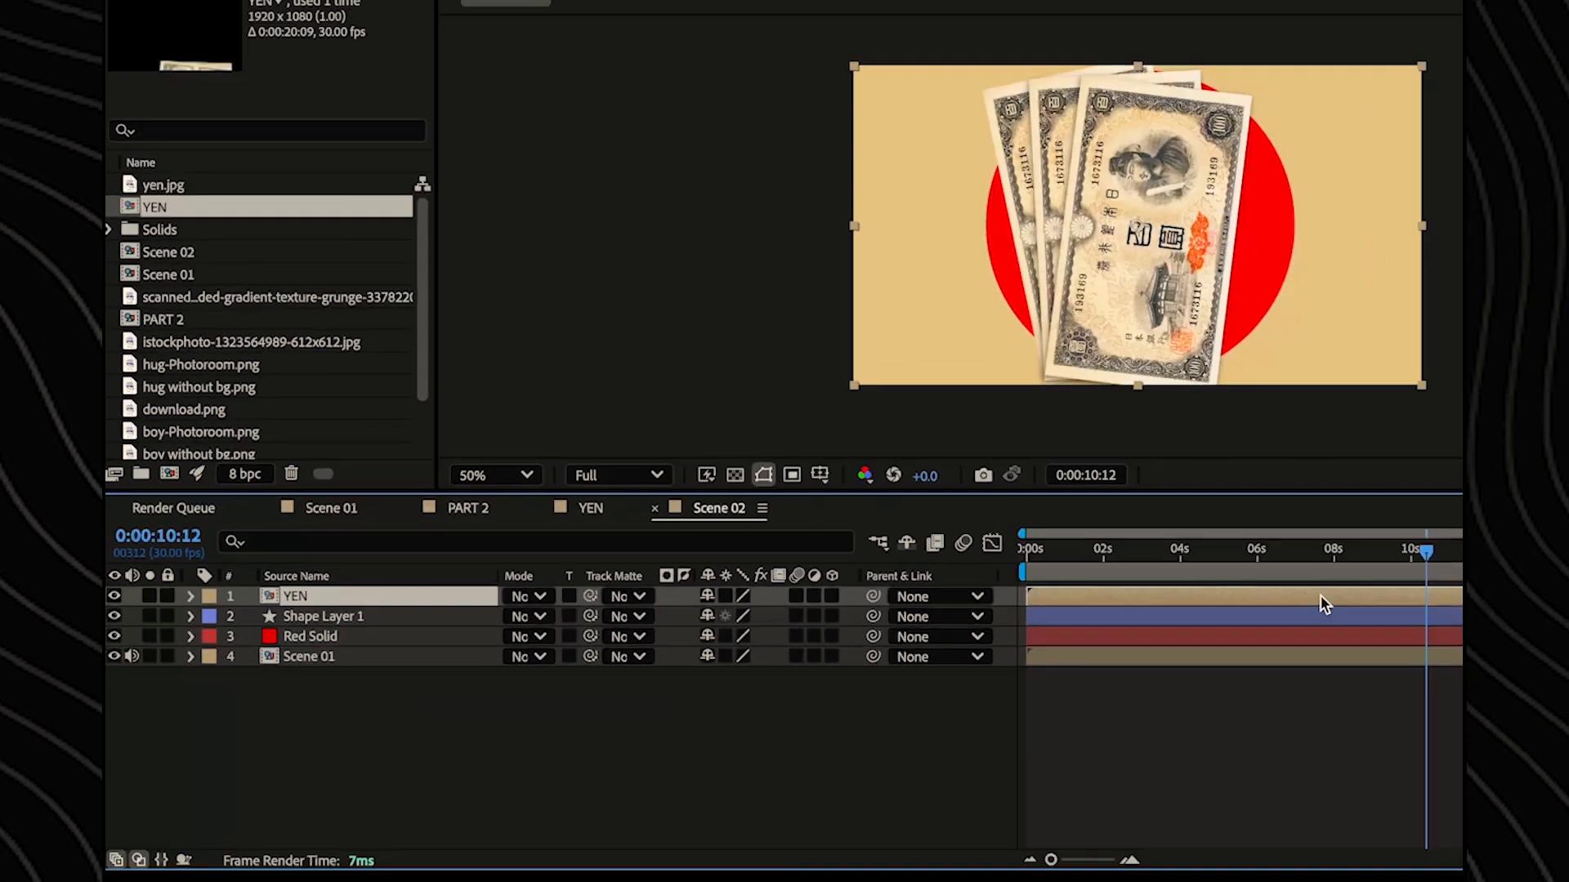
# - Shift the YEN layer in time so it starts at 0:00:09:17, shortly before the final mask expansion keyframe
pyautogui.moveTo(1062, 604); pyautogui.dragTo(1188, 605)
pyautogui.click(282, 620)
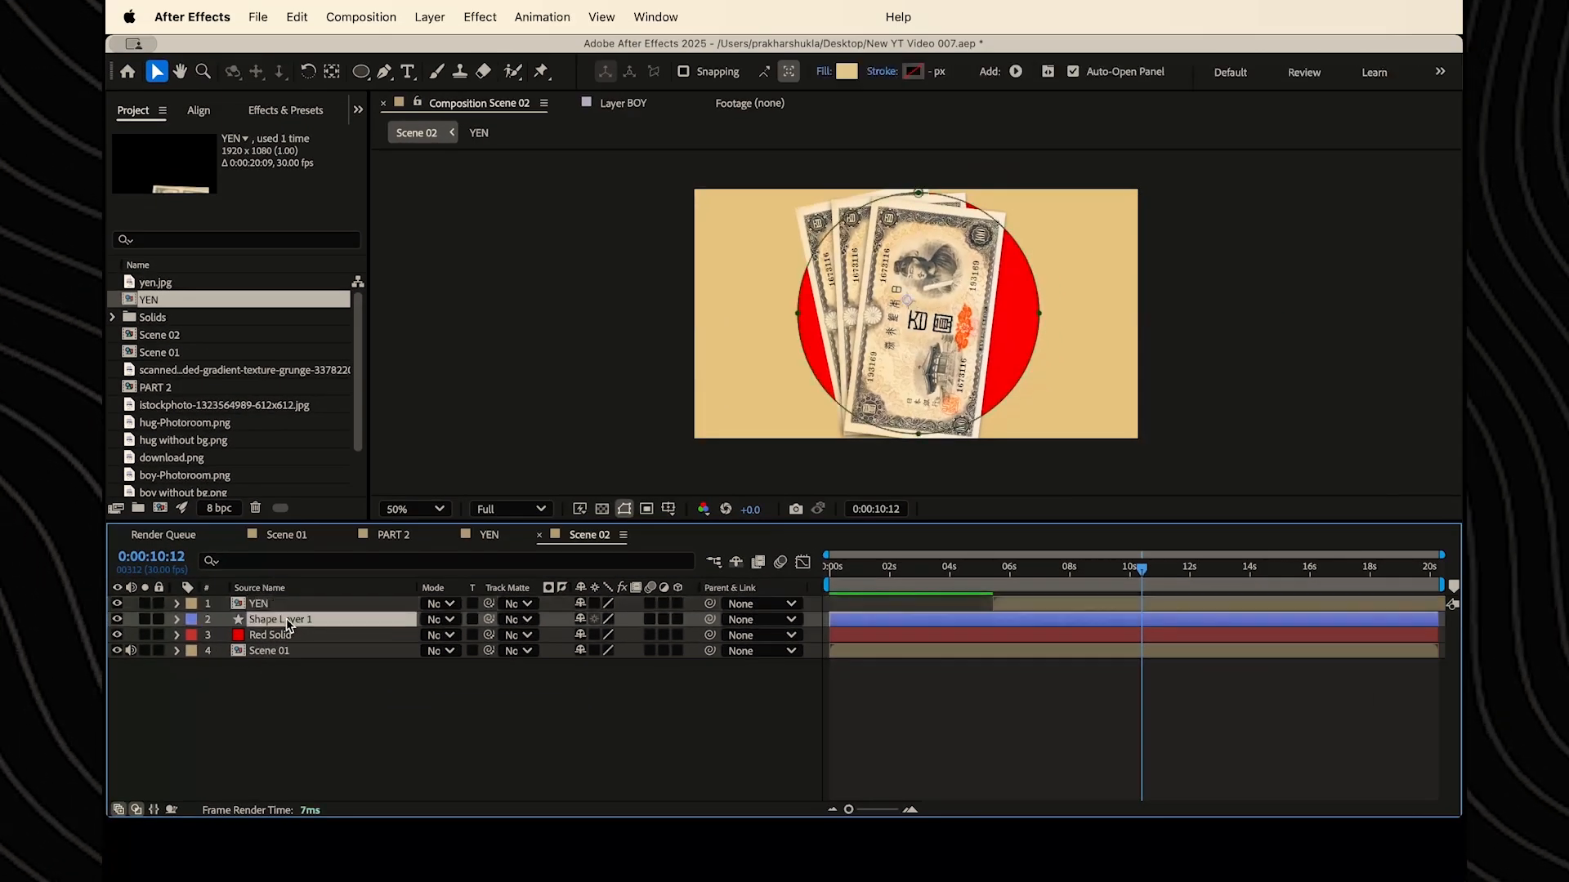
pyautogui.press('u')
pyautogui.moveTo(1046, 604); pyautogui.dragTo(1157, 619)
# - Keyframe the YEN layer's position to rise from 1052, 586 at 0:00:09:17 to 1052, 452 at about 0:00:09:29
pyautogui.hotkey('alt', 'shift', 'p')
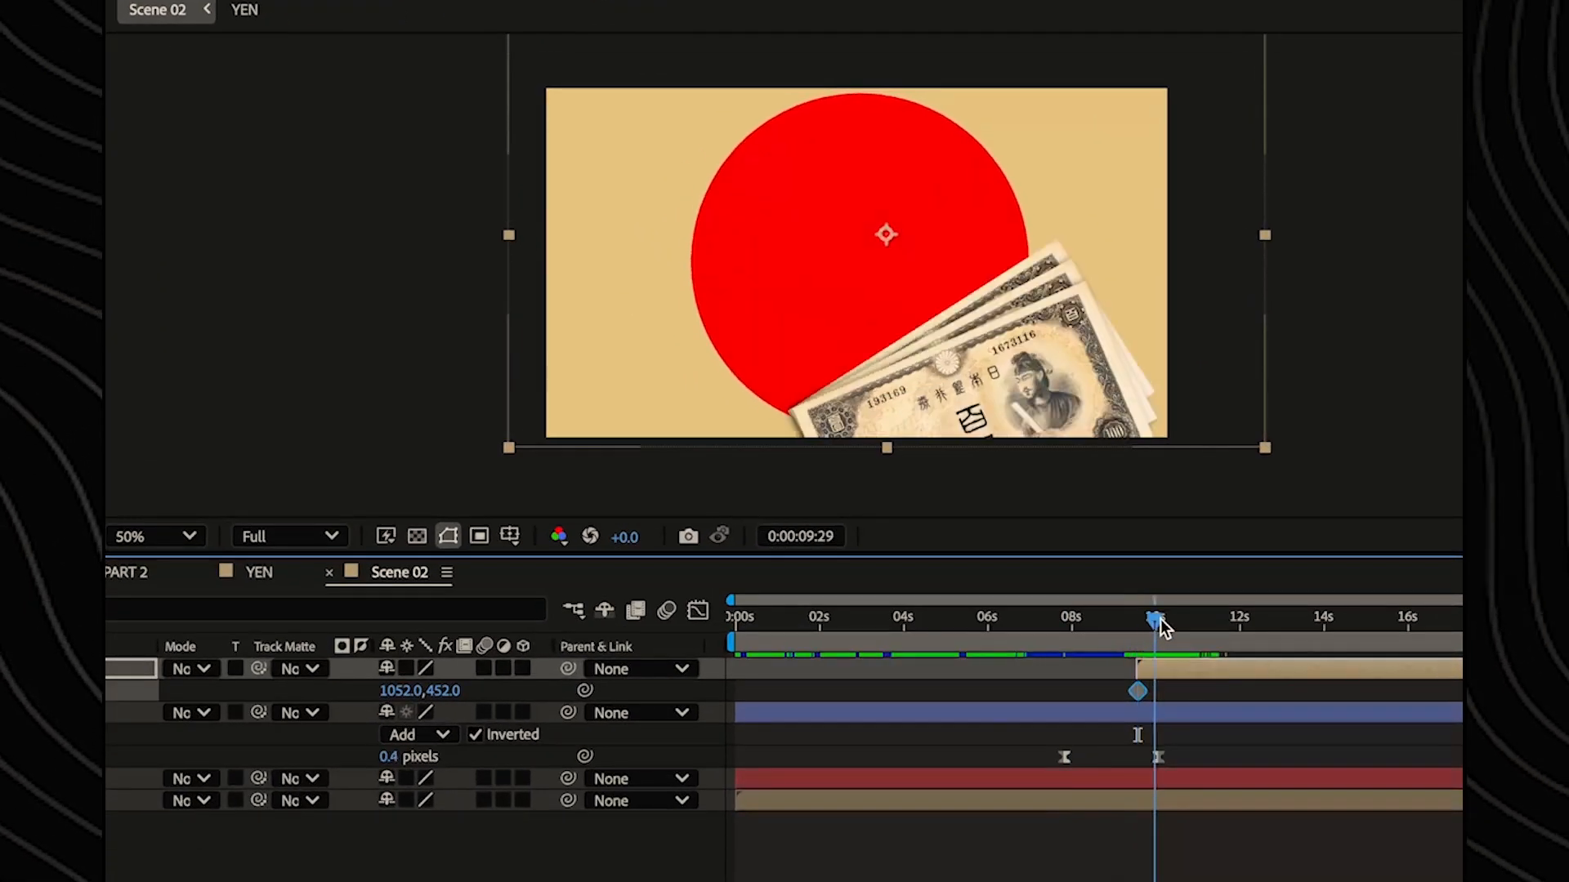
pyautogui.hotkey('alt', 'shift', 'p')
pyautogui.press('j')
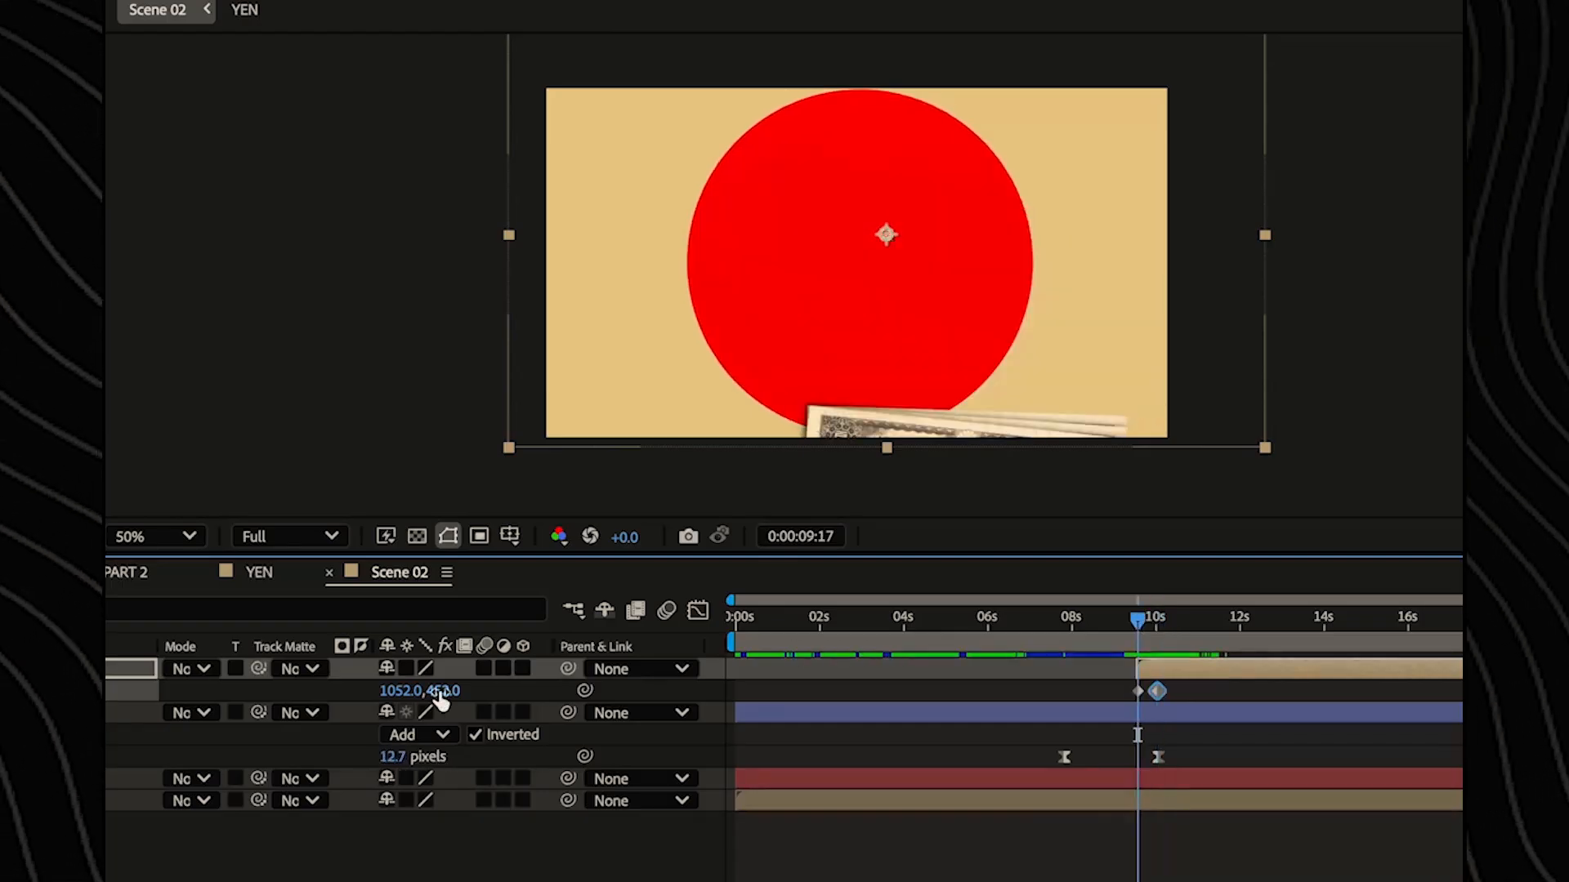
pyautogui.moveTo(441, 699); pyautogui.dragTo(523, 699)
# - Apply Easy Ease to both YEN position keyframes and reshape their speed curve for a longer slowdown at the end
pyautogui.moveTo(1216, 687); pyautogui.dragTo(1120, 705)
pyautogui.press('F9')
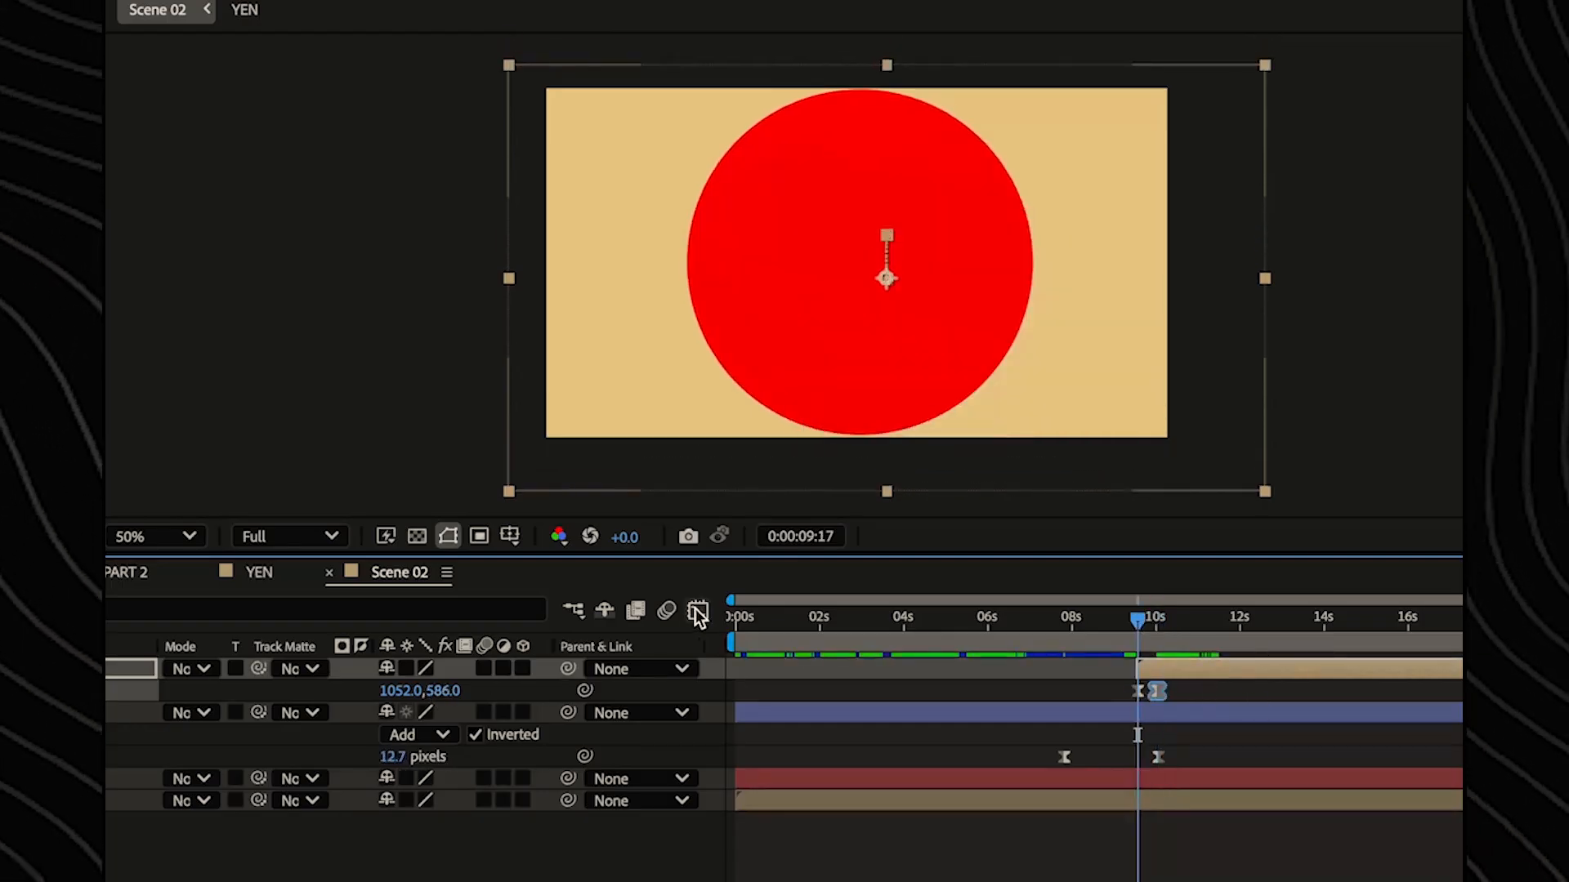
pyautogui.click(698, 613)
pyautogui.moveTo(899, 817); pyautogui.dragTo(854, 817)
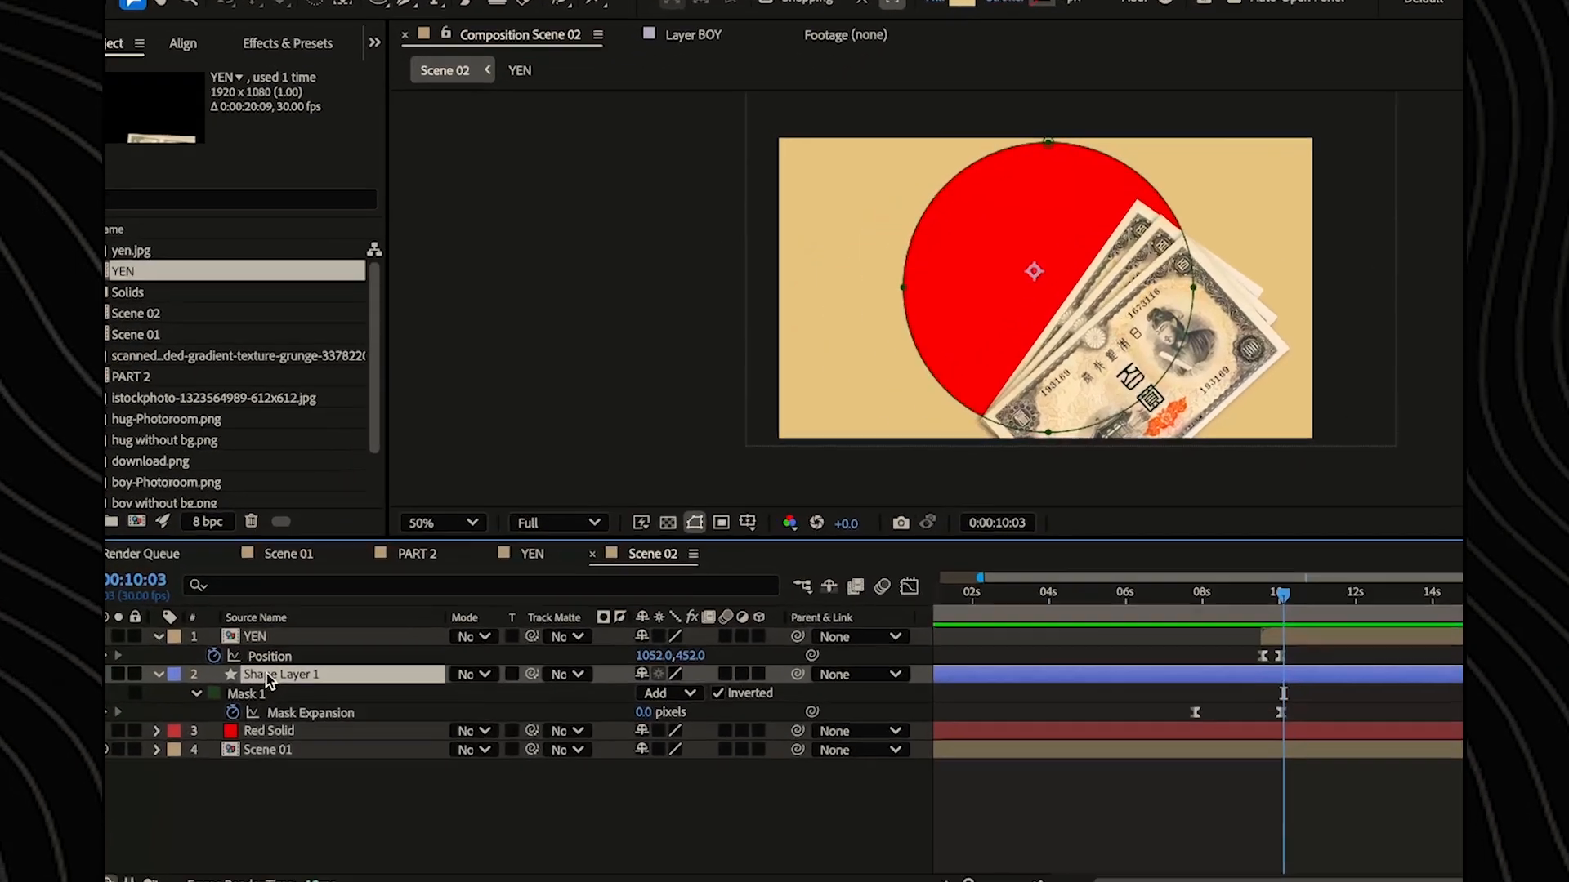
# - Rename Shape Layer 1 as Bottom
pyautogui.rightClick(270, 693)
pyautogui.click(312, 869)
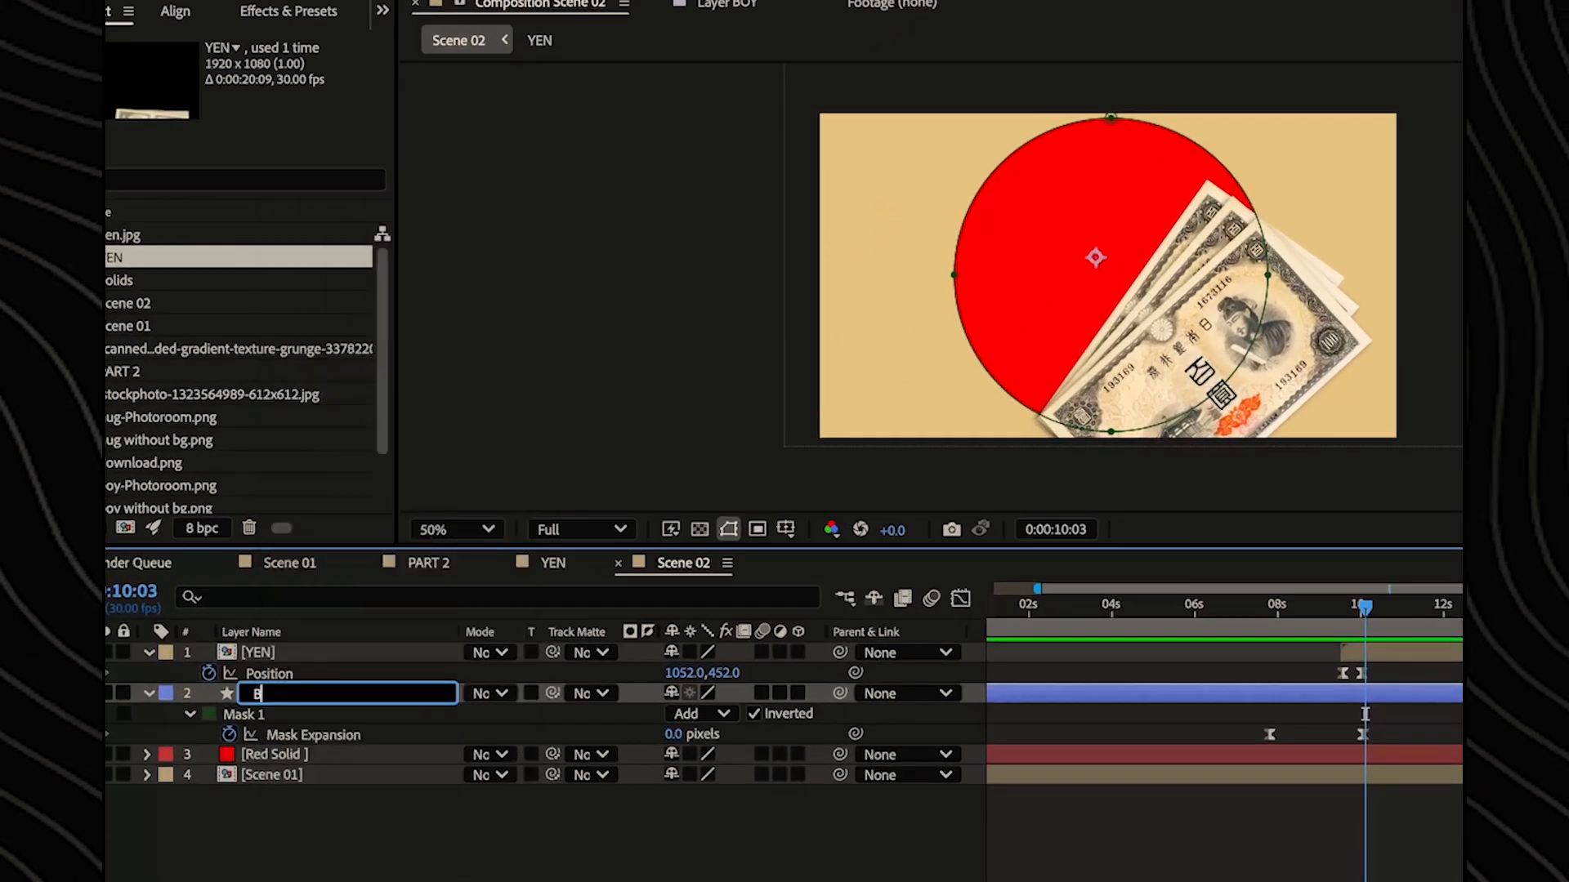
pyautogui.press('Return')
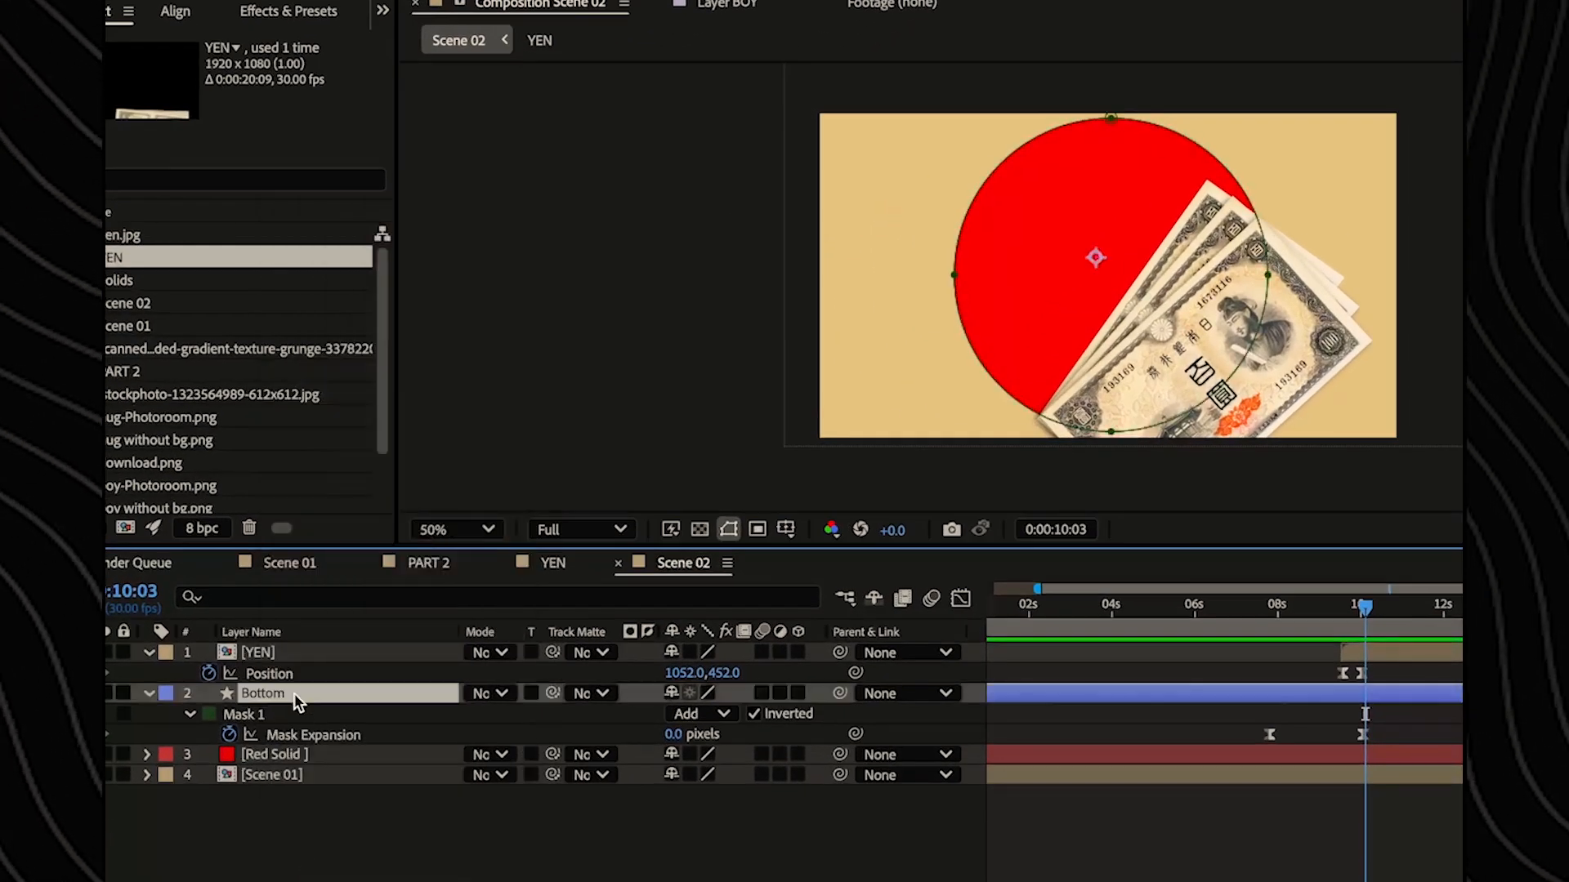
# - Duplicate the Bottom layer above YEN and rename the copy as Top
pyautogui.hotkey('ctrl', 'd')
pyautogui.moveTo(294, 694); pyautogui.dragTo(286, 651)
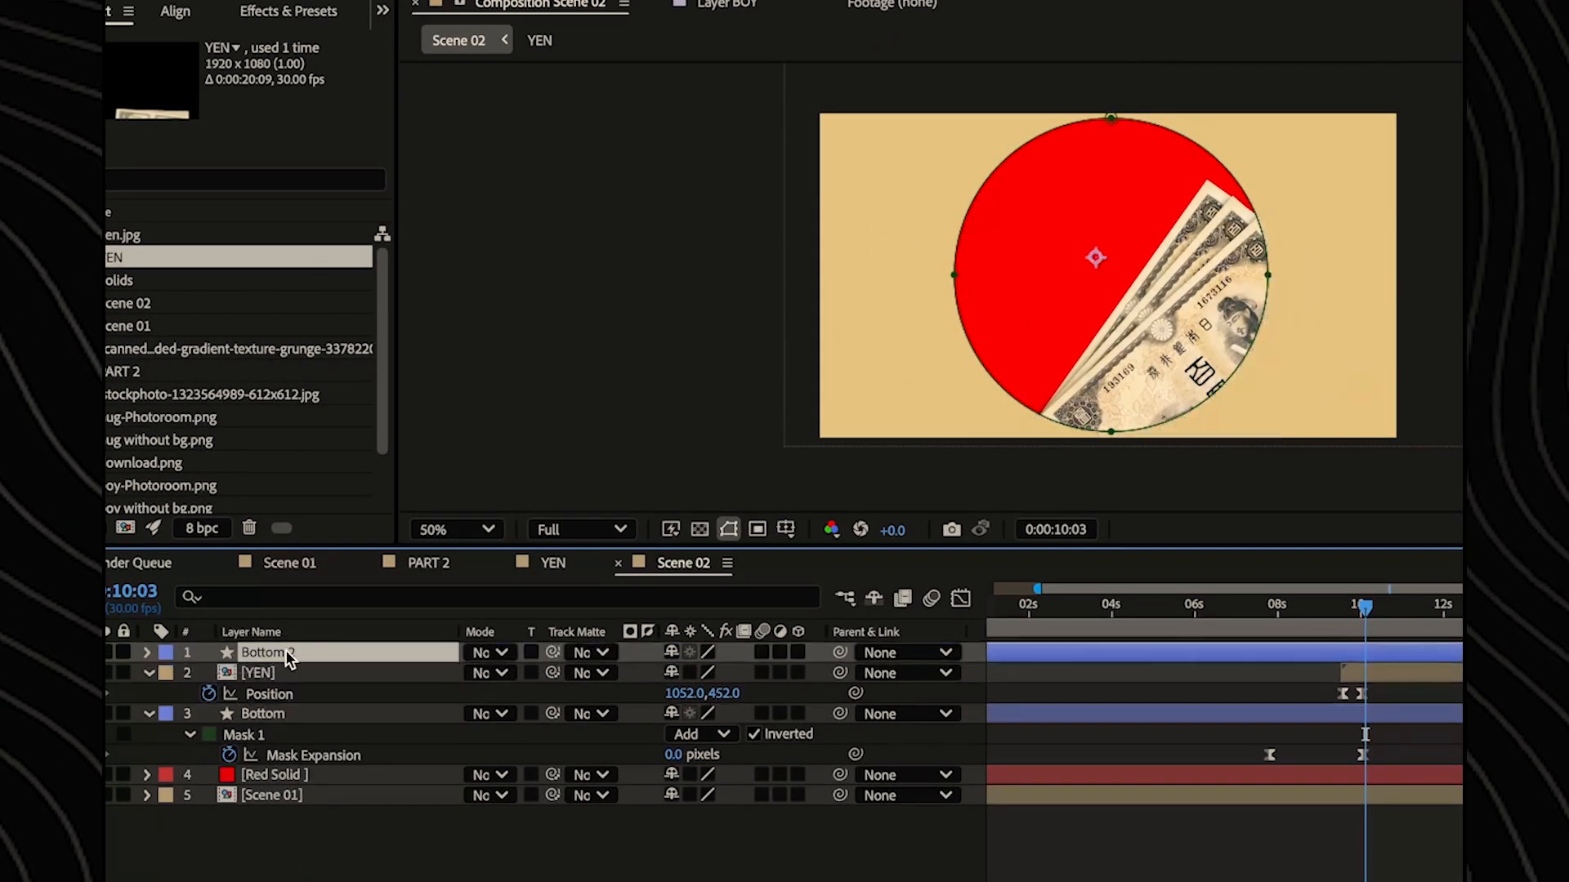
pyautogui.rightClick(287, 652)
pyautogui.click(331, 869)
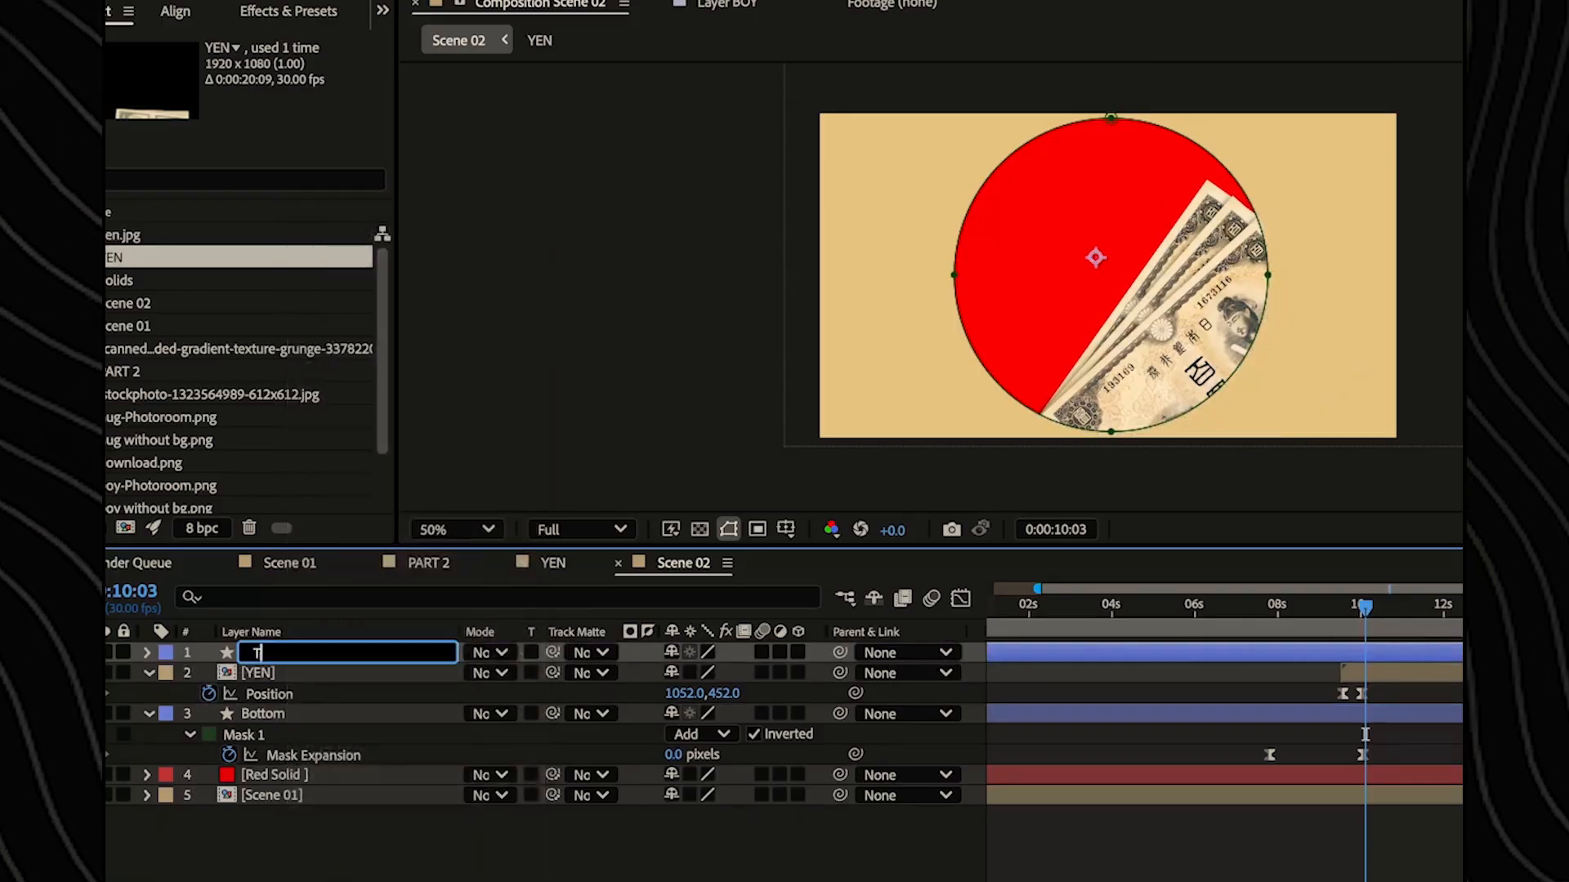
pyautogui.press('Return')
# - Add a point to the upper-left arc of the Top layer's circular mask with the Pen tool and pull it outward past the banknotes
pyautogui.click(315, 652)
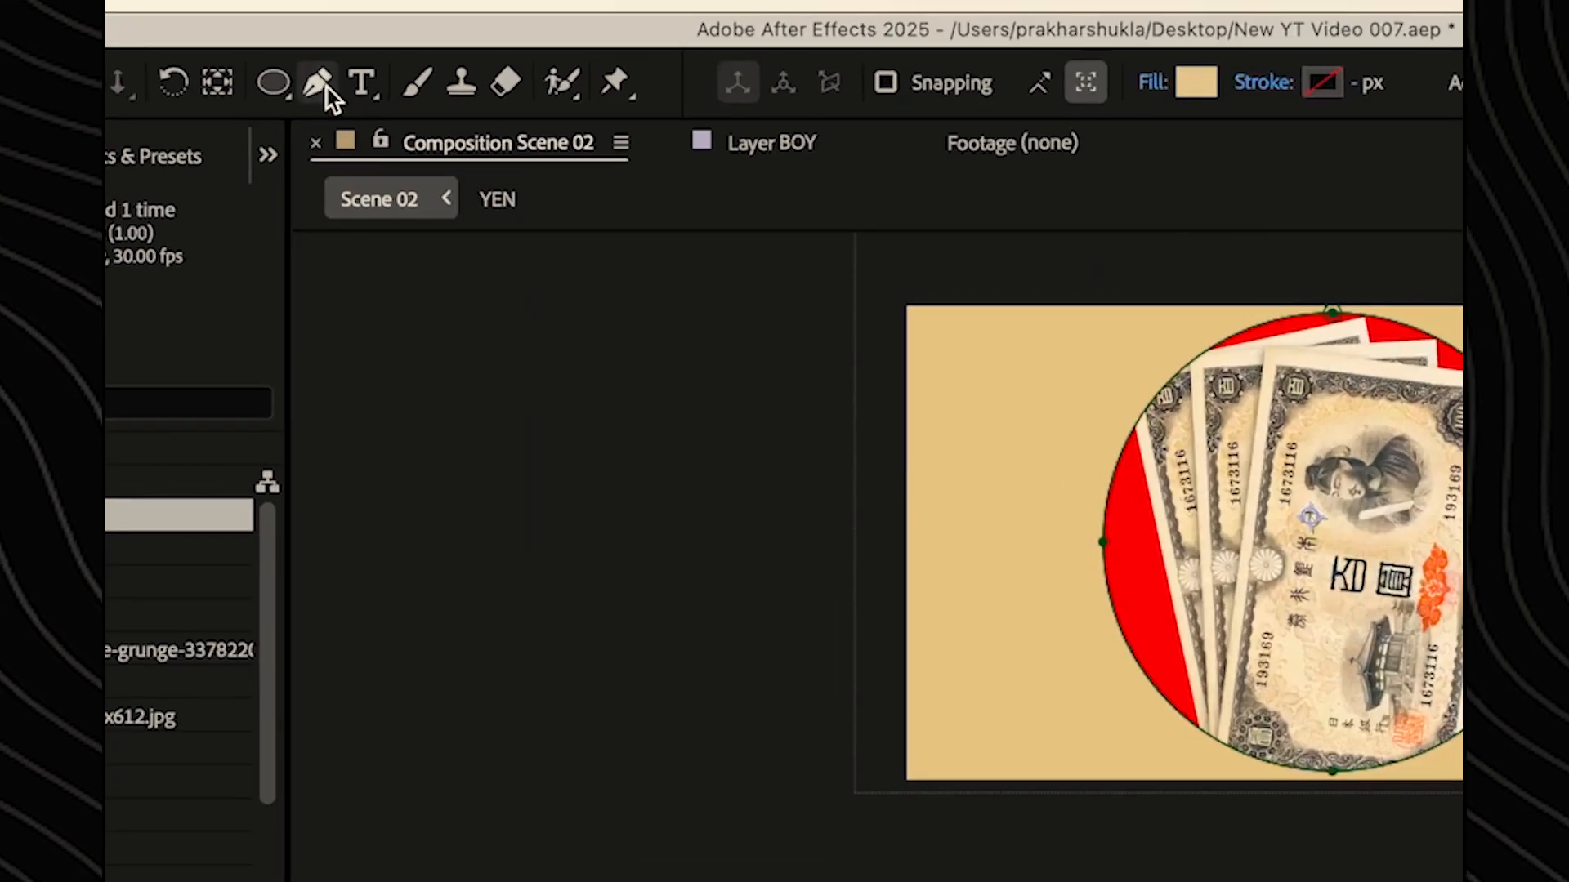
pyautogui.click(340, 58)
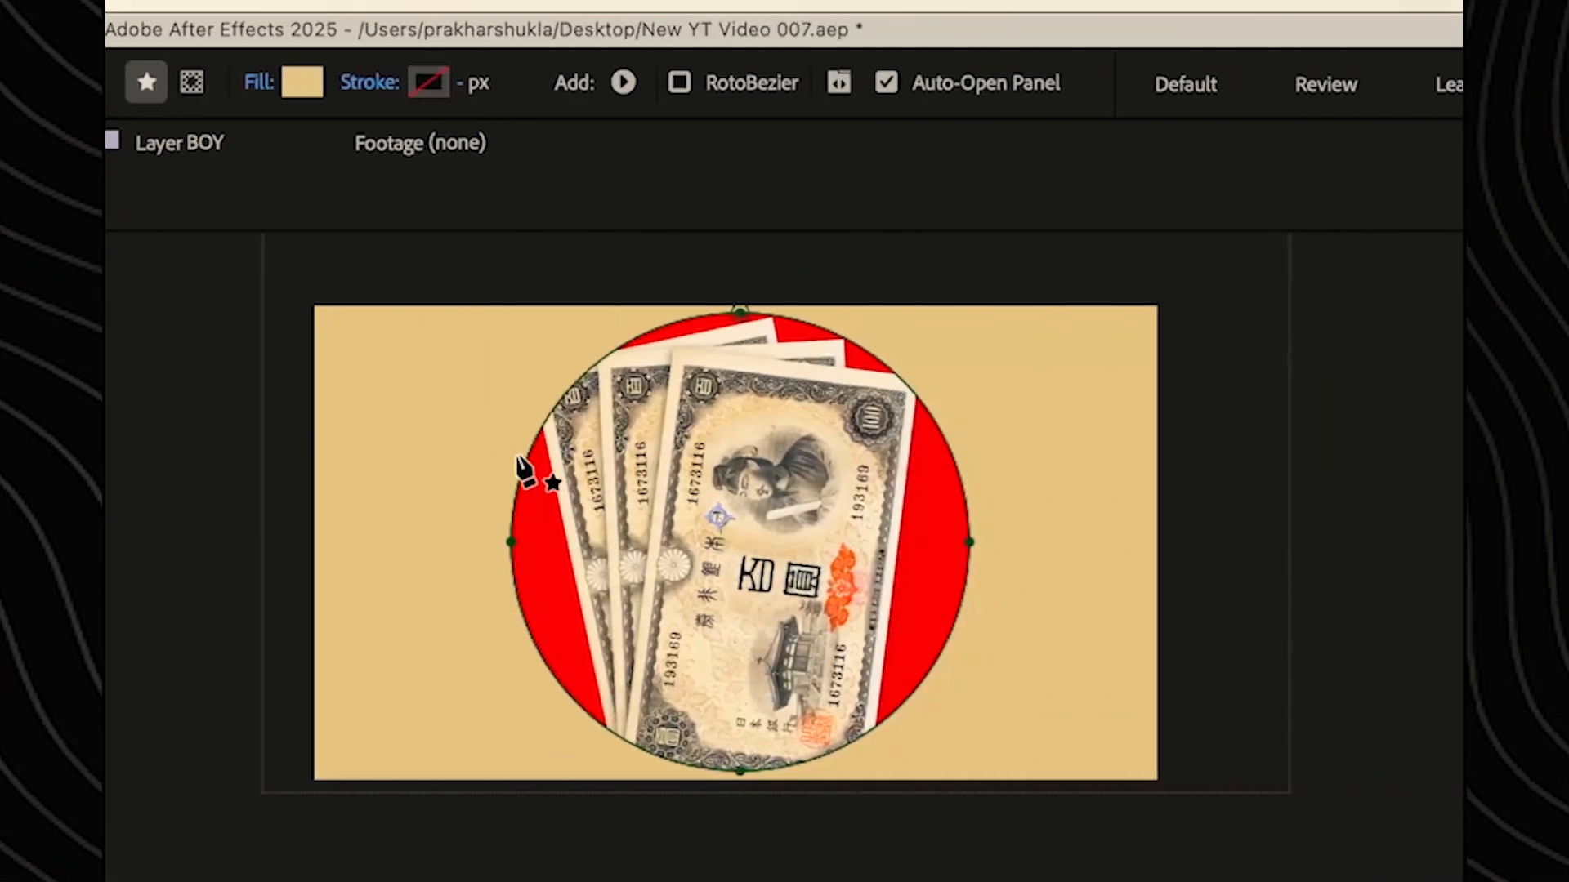
pyautogui.moveTo(529, 449); pyautogui.dragTo(473, 425)
pyautogui.press('space')
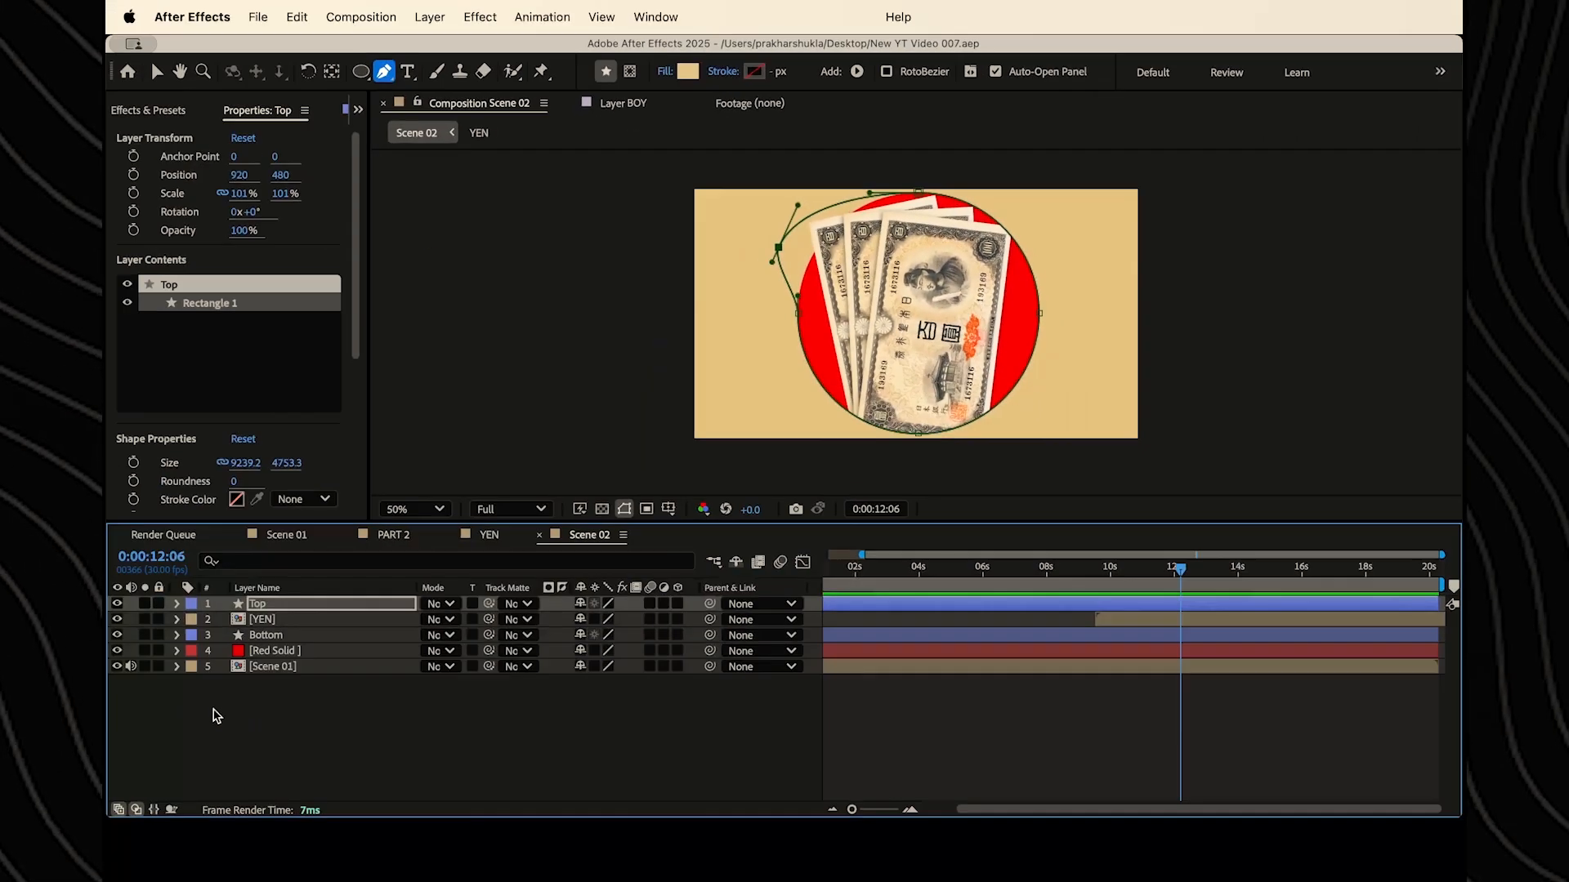
# - Make all five Scene 02 layers 3D and add a text layer reading 19
pyautogui.moveTo(257, 703); pyautogui.dragTo(268, 600)
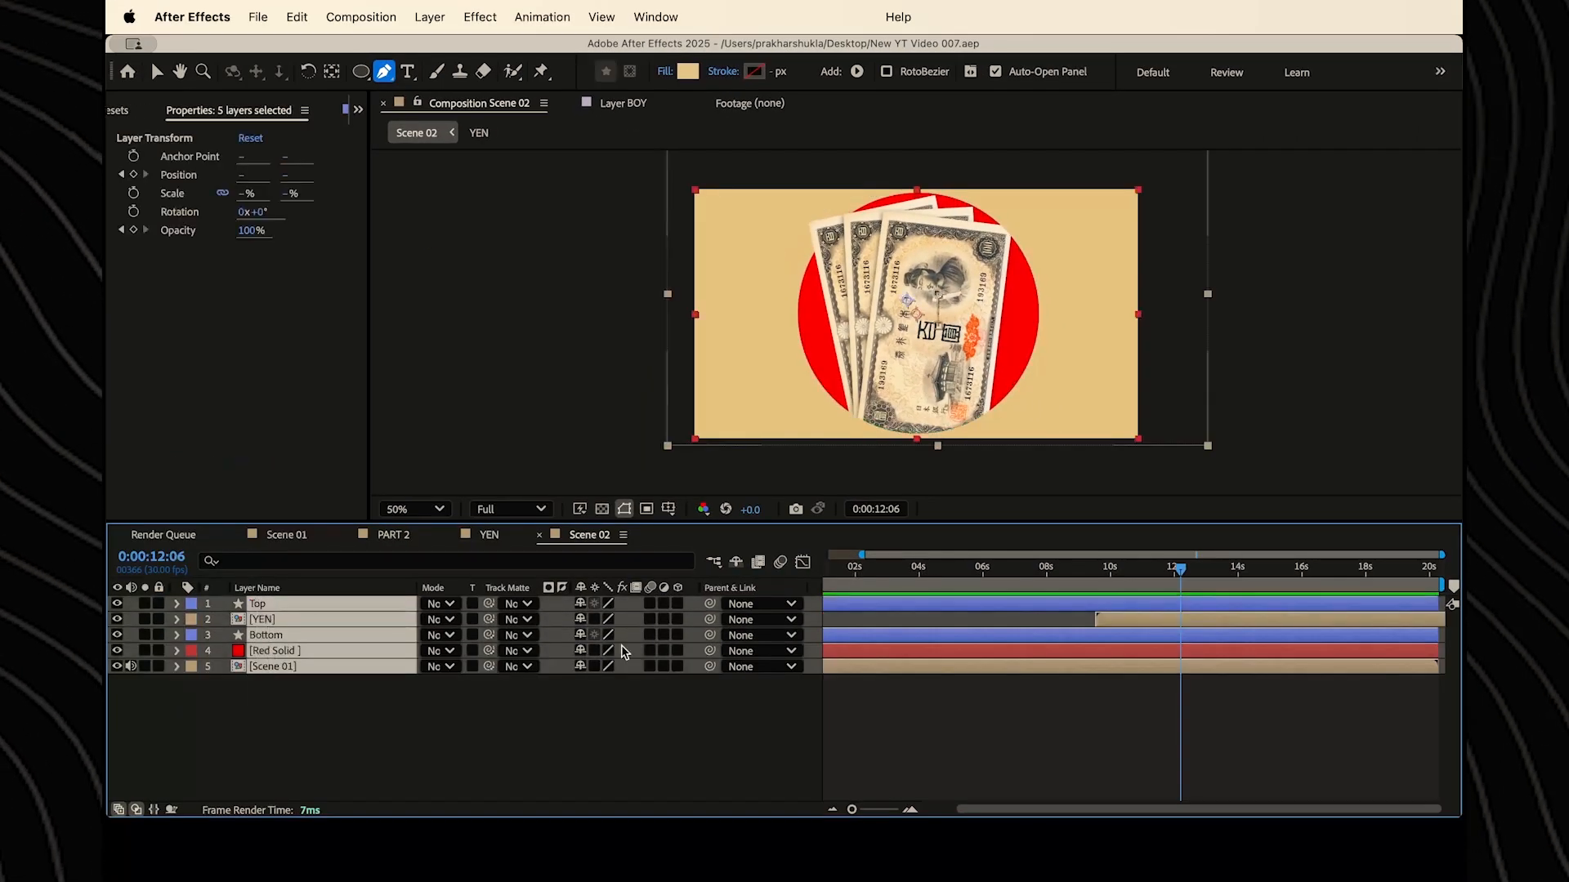
pyautogui.rightClick(249, 735)
pyautogui.moveTo(280, 595)
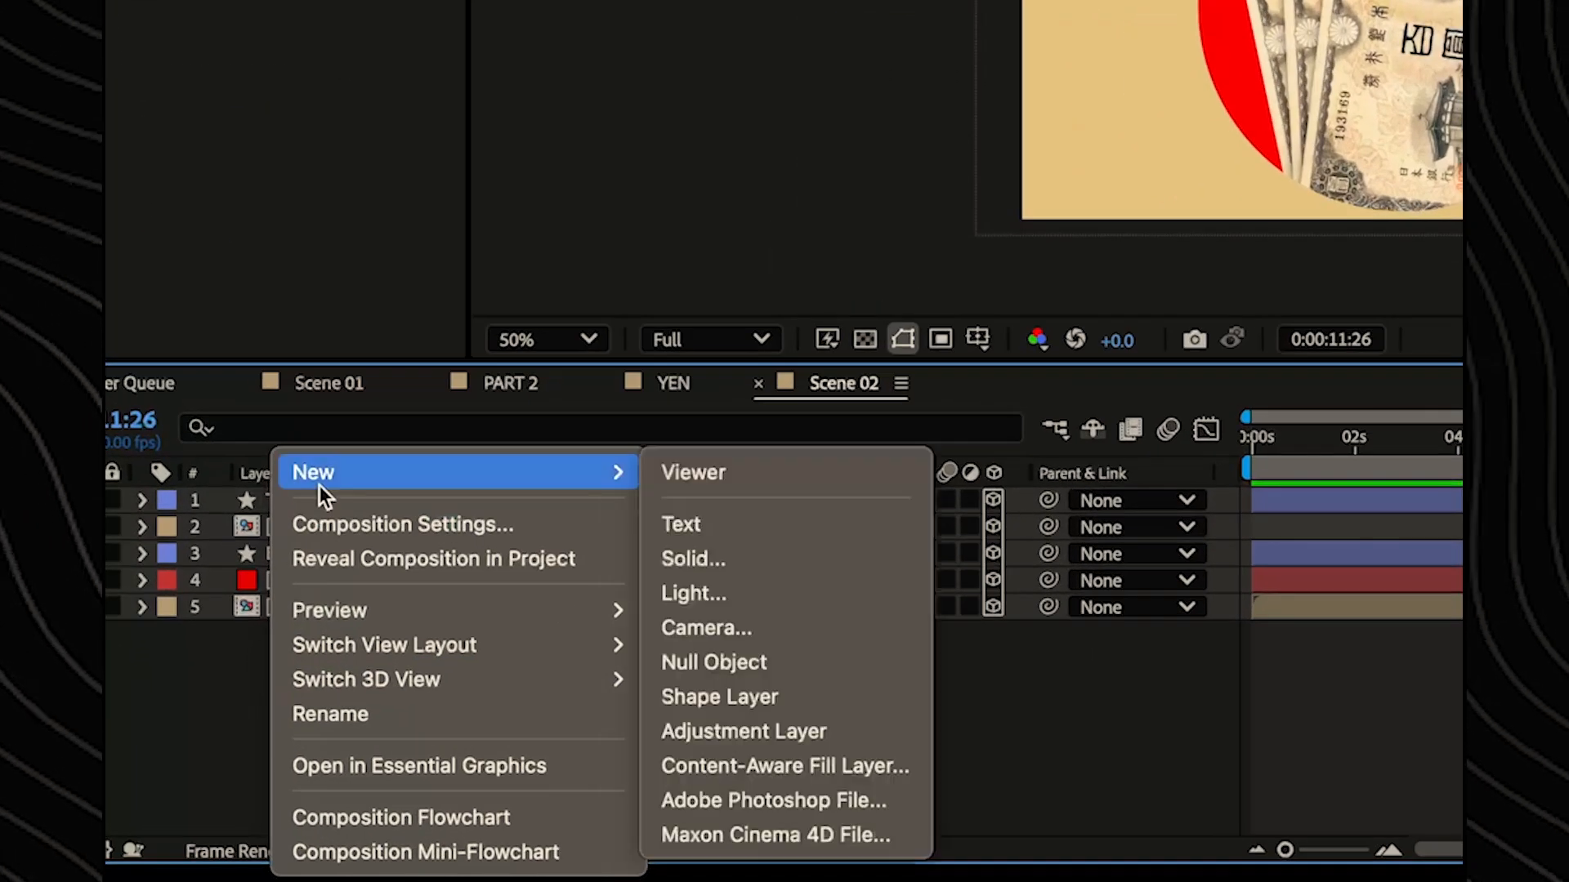
pyautogui.click(693, 535)
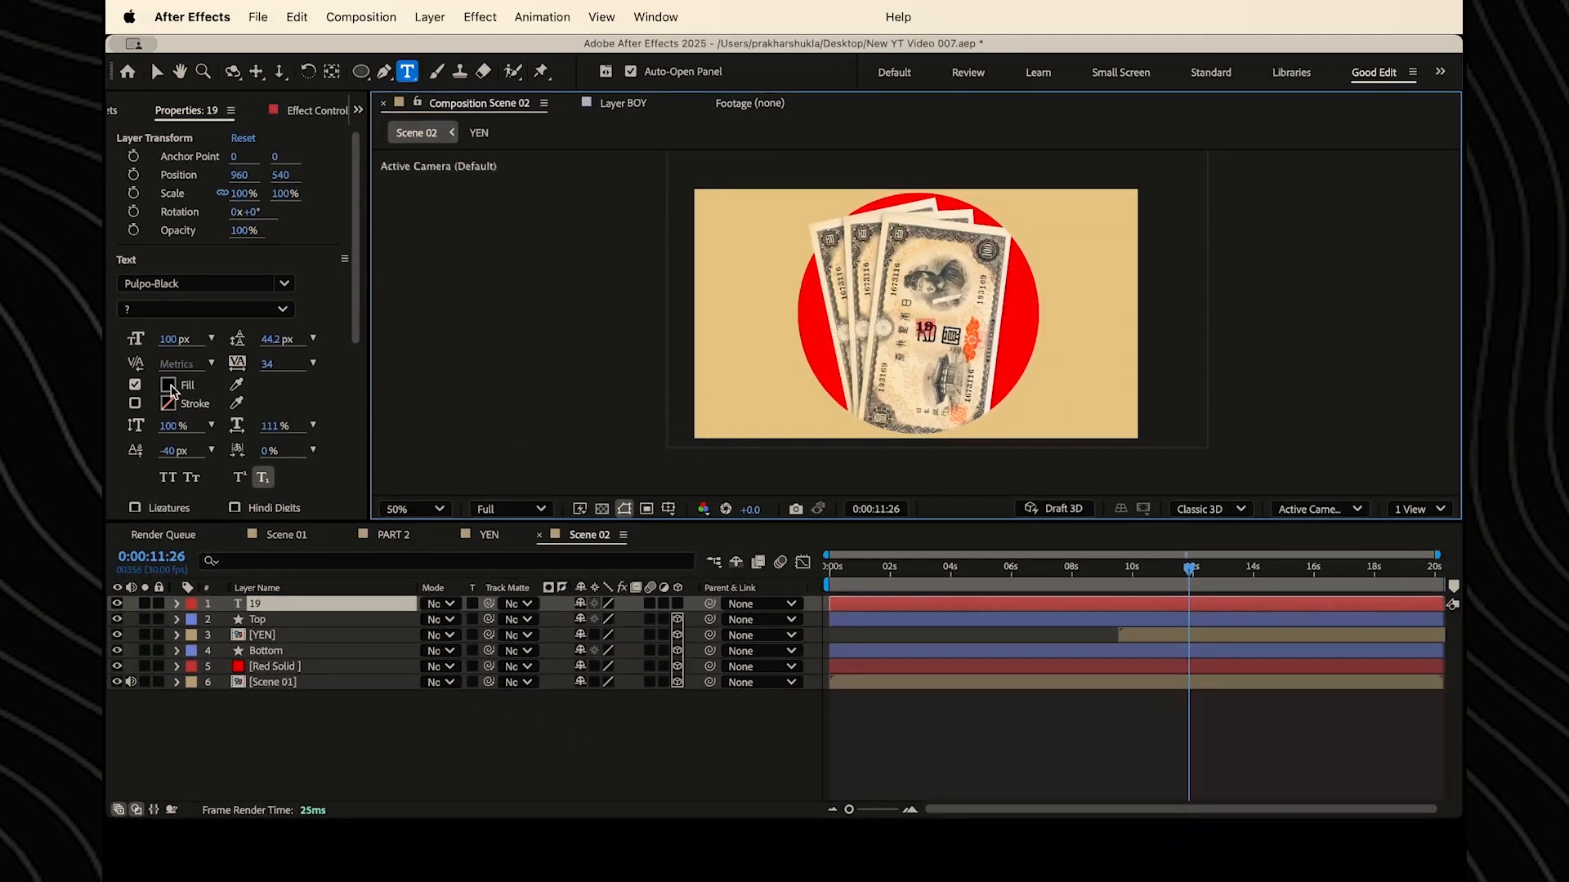
# - Set the fill colour of the 19 text to dark red 9B2323
pyautogui.click(170, 385)
pyautogui.moveTo(463, 495); pyautogui.dragTo(472, 543)
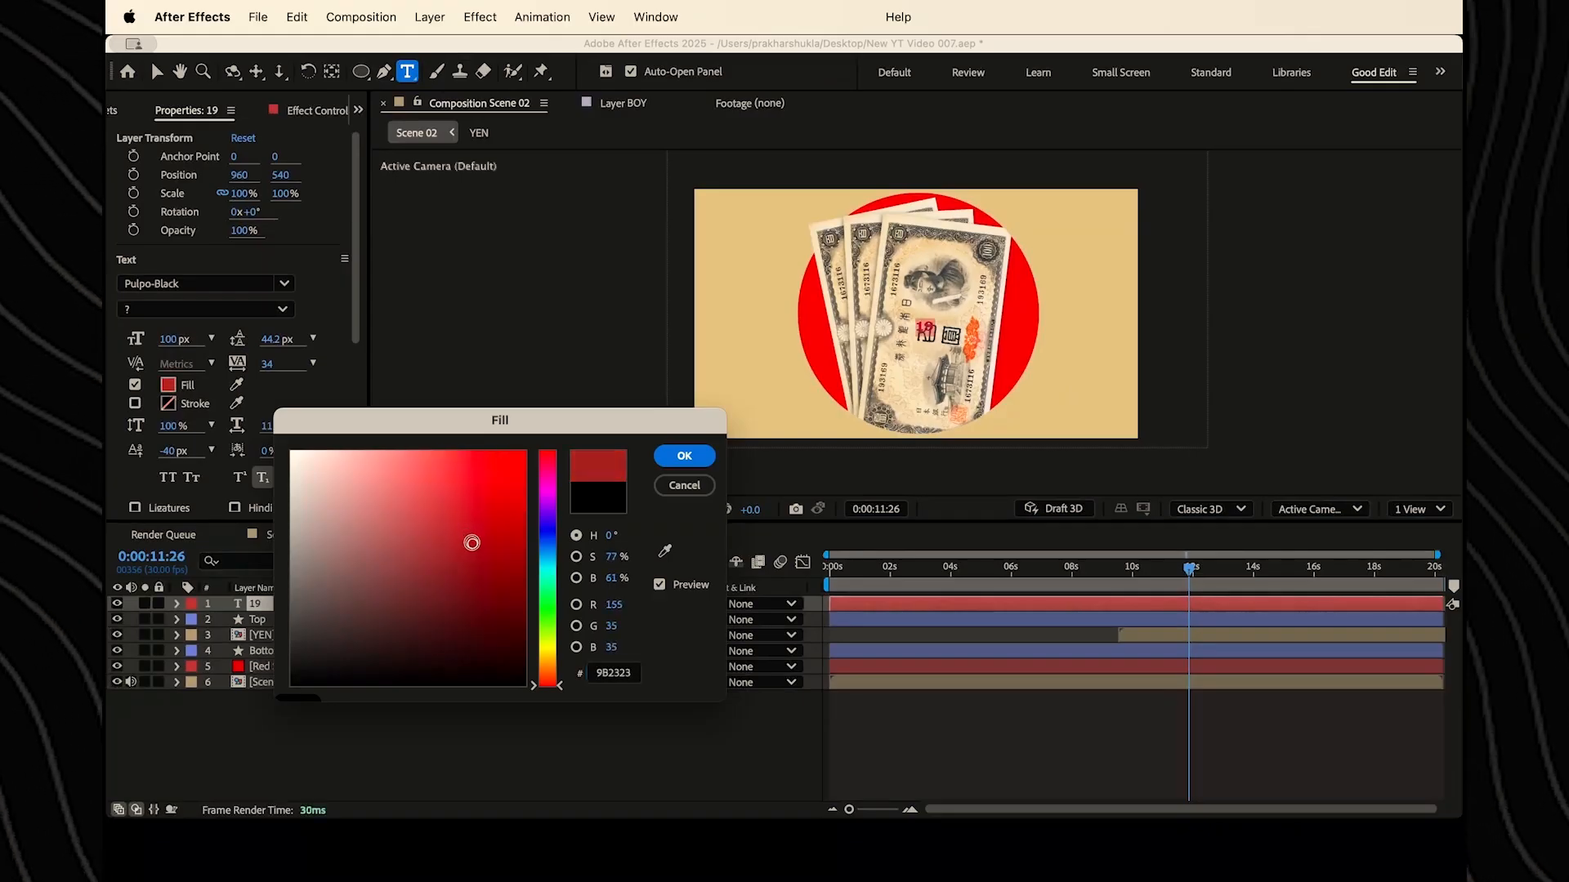
pyautogui.click(684, 456)
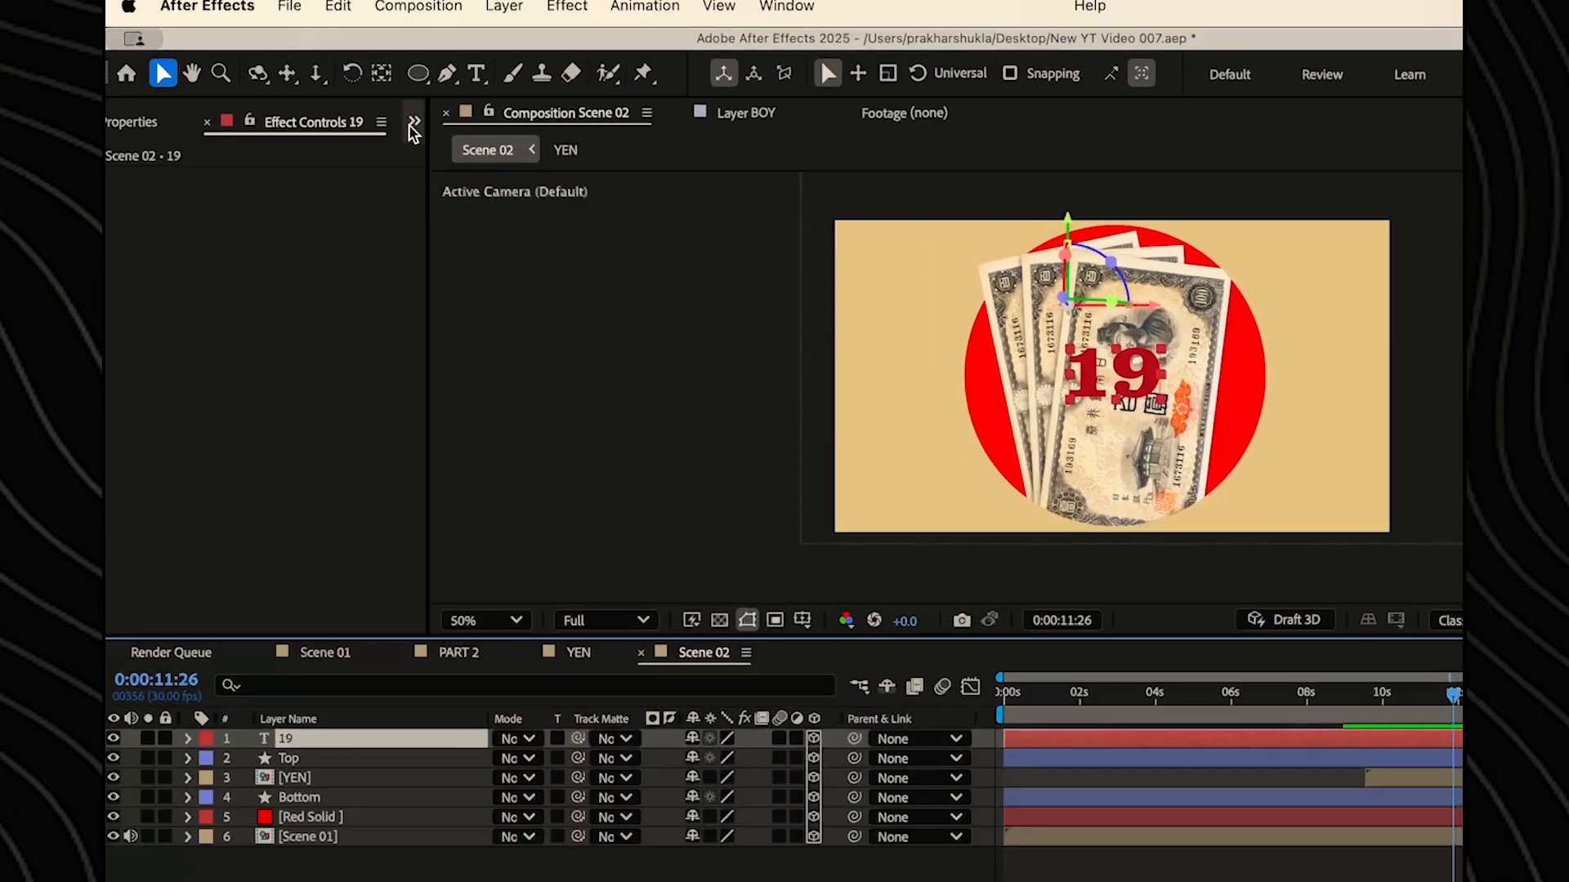
# - Find the Point Control effect and apply it to the 19 text layer
pyautogui.click(409, 114)
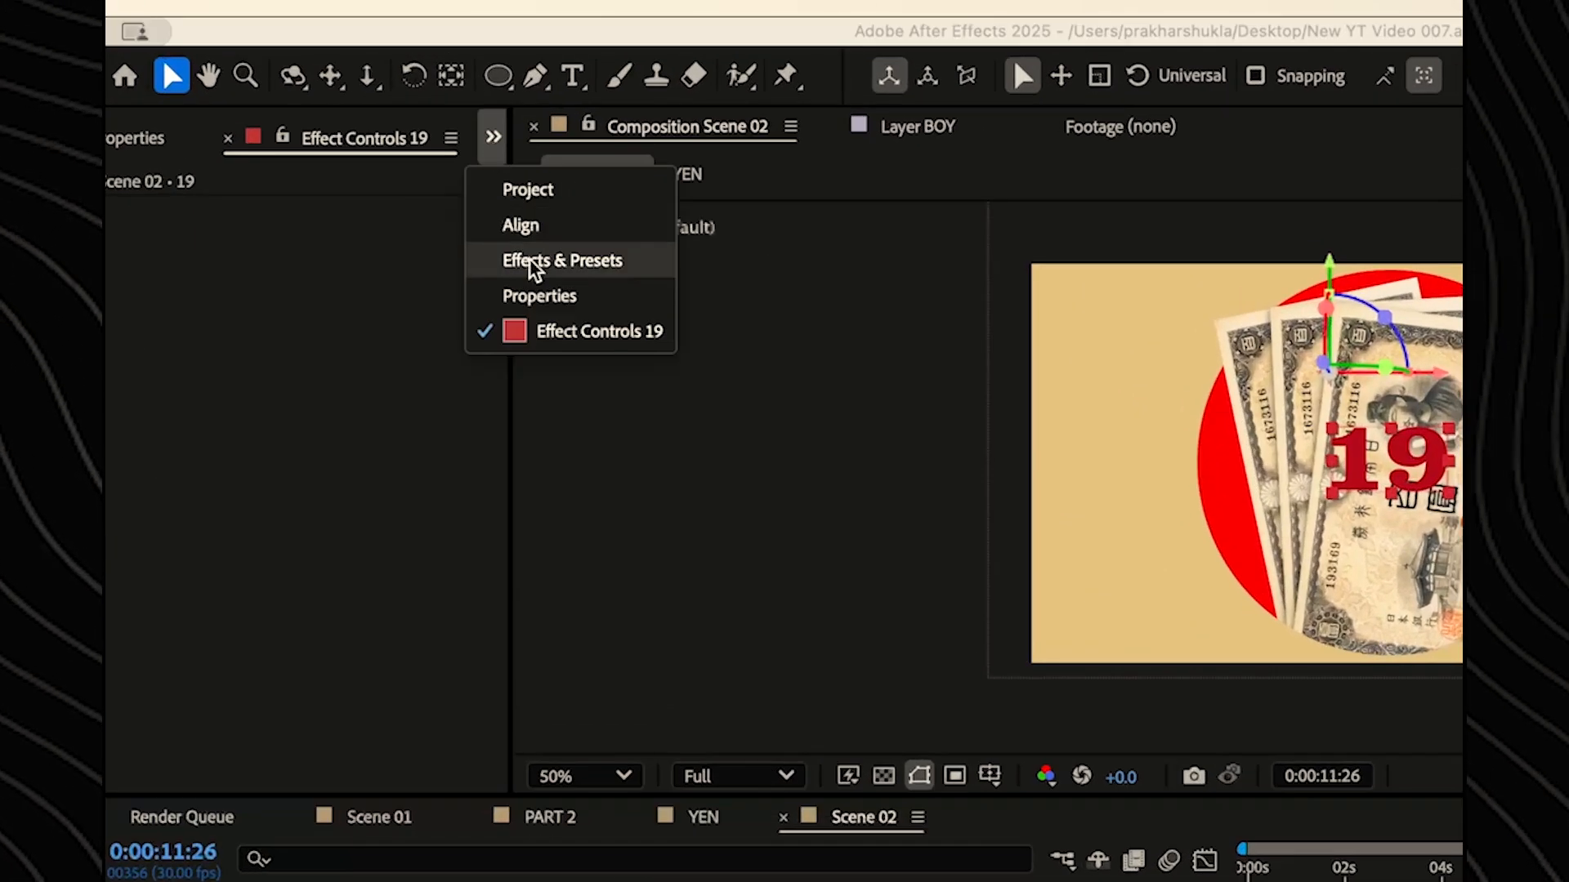
pyautogui.click(533, 266)
pyautogui.tripleClick(155, 183)
pyautogui.write('point')
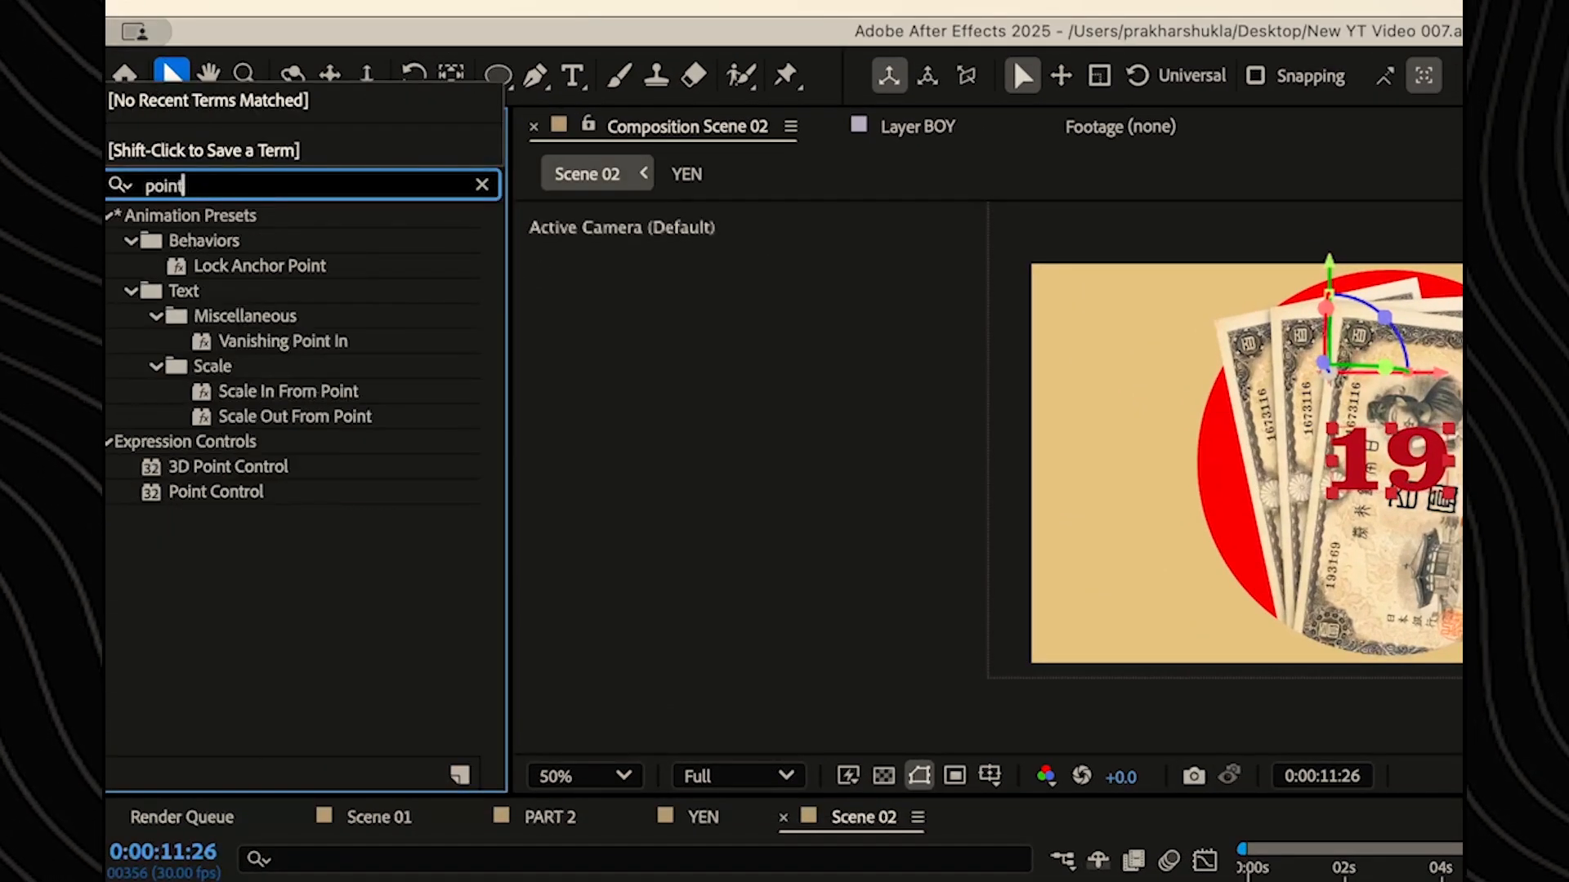
pyautogui.moveTo(210, 492); pyautogui.dragTo(344, 881)
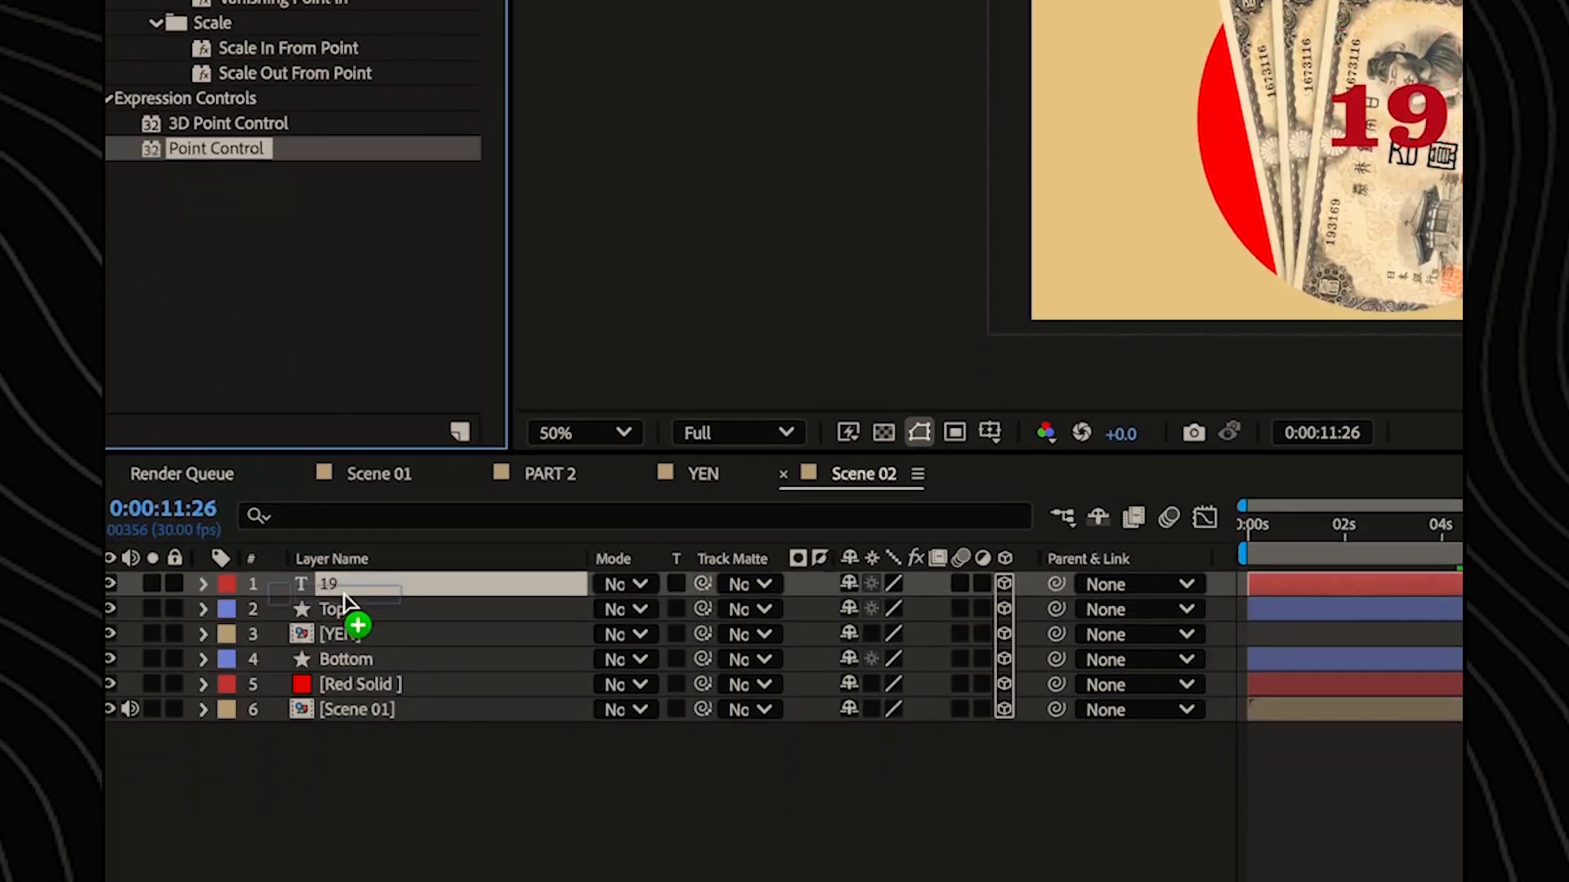
pyautogui.moveTo(345, 590); pyautogui.dragTo(345, 590)
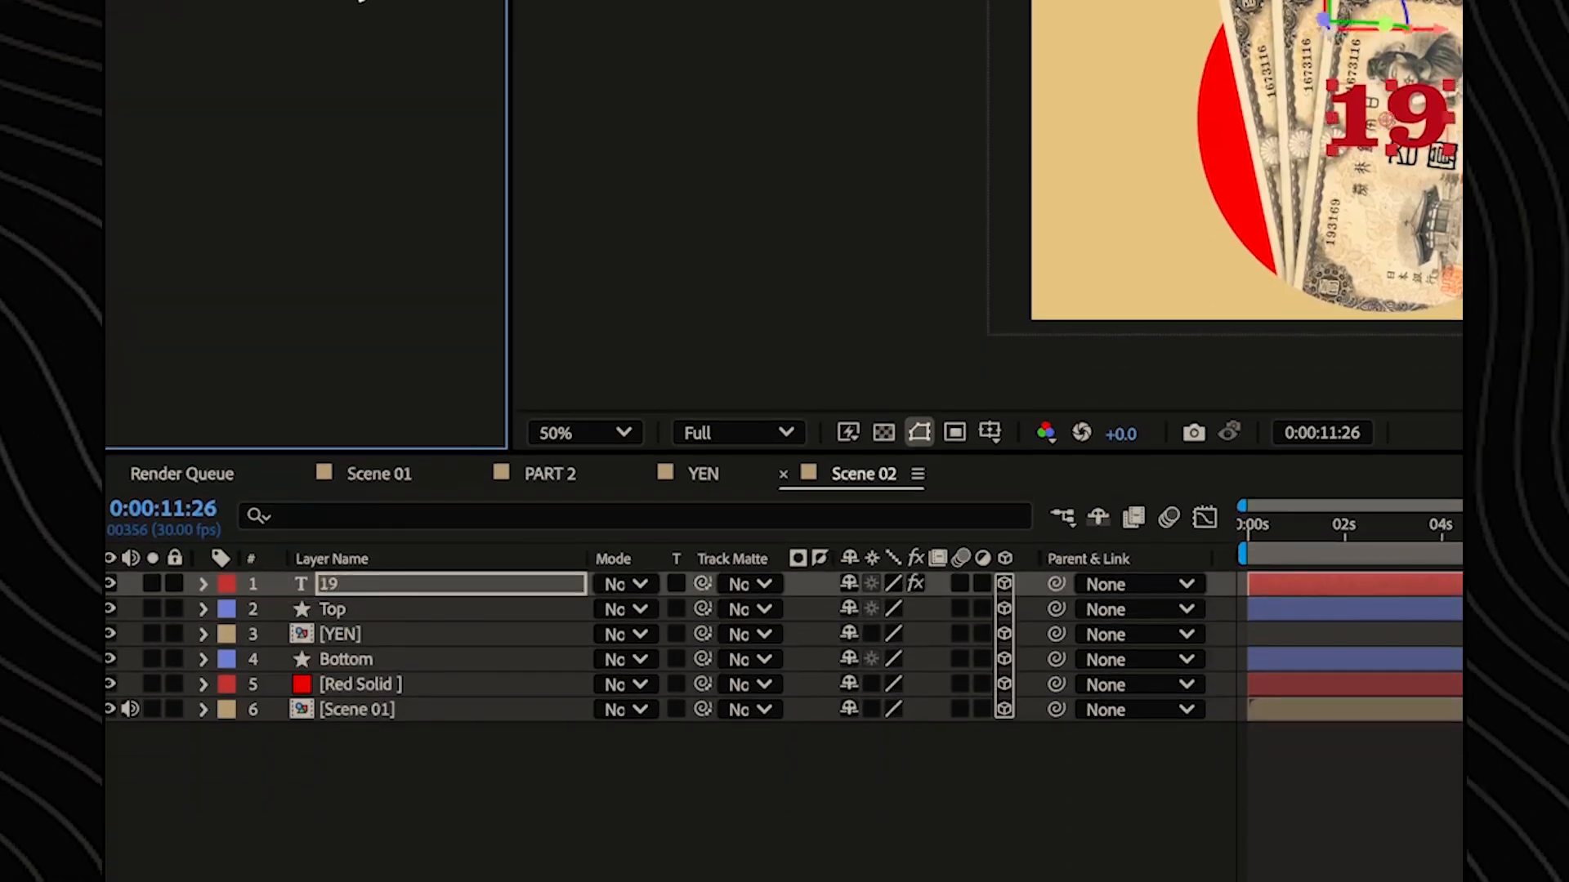
# - Add a Source Text expression to the 19 layer that reads effect("Point Control")("Point")[1].toLocaleString()
pyautogui.click(203, 584)
pyautogui.click(228, 660)
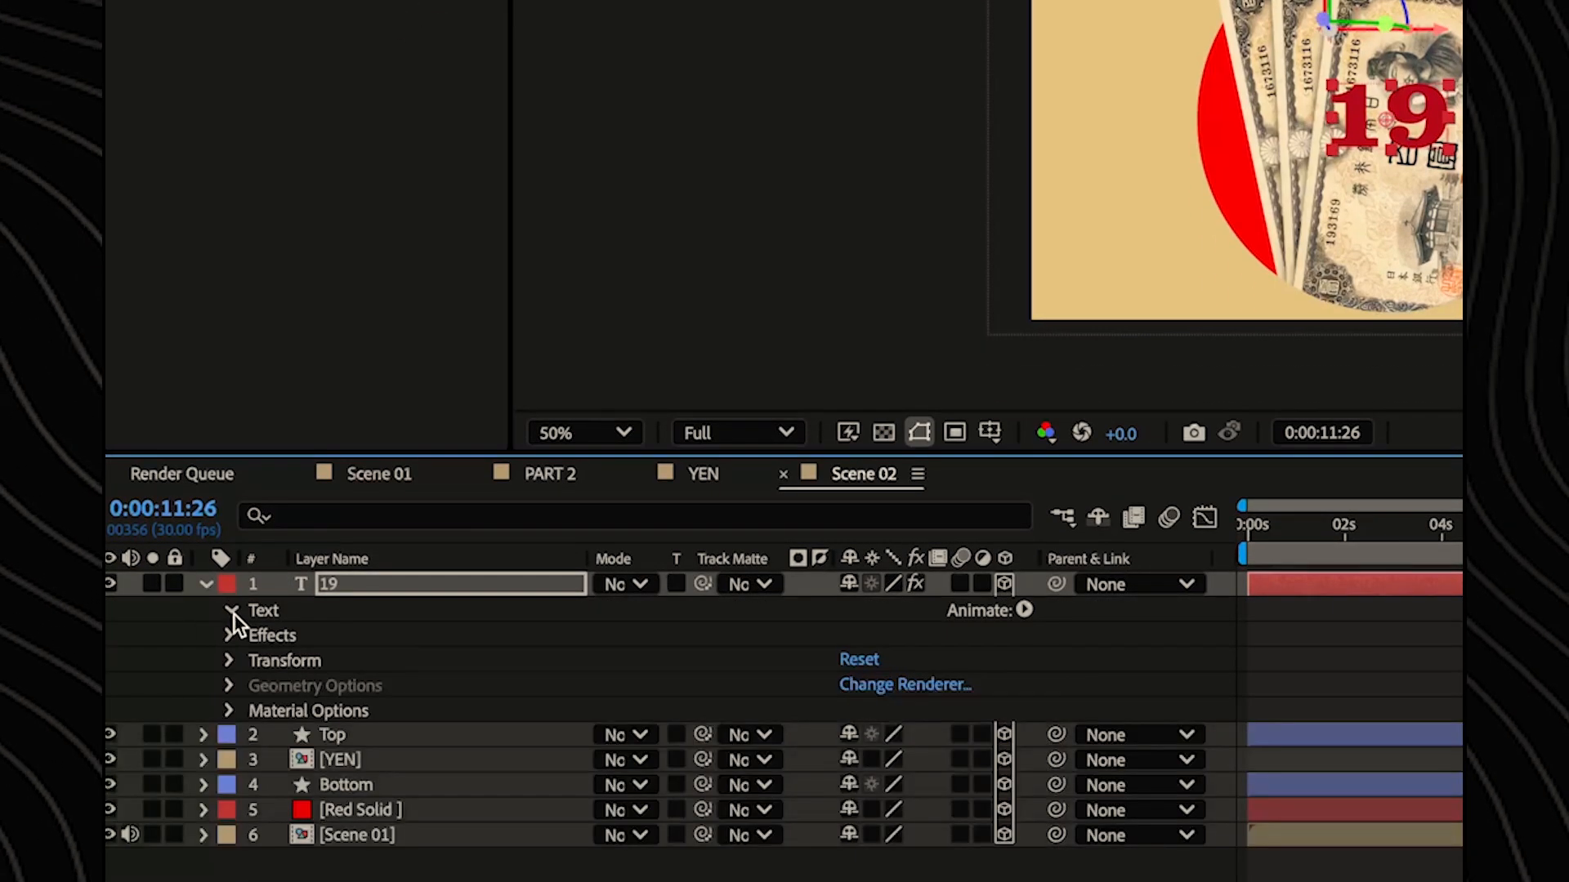
pyautogui.click(233, 613)
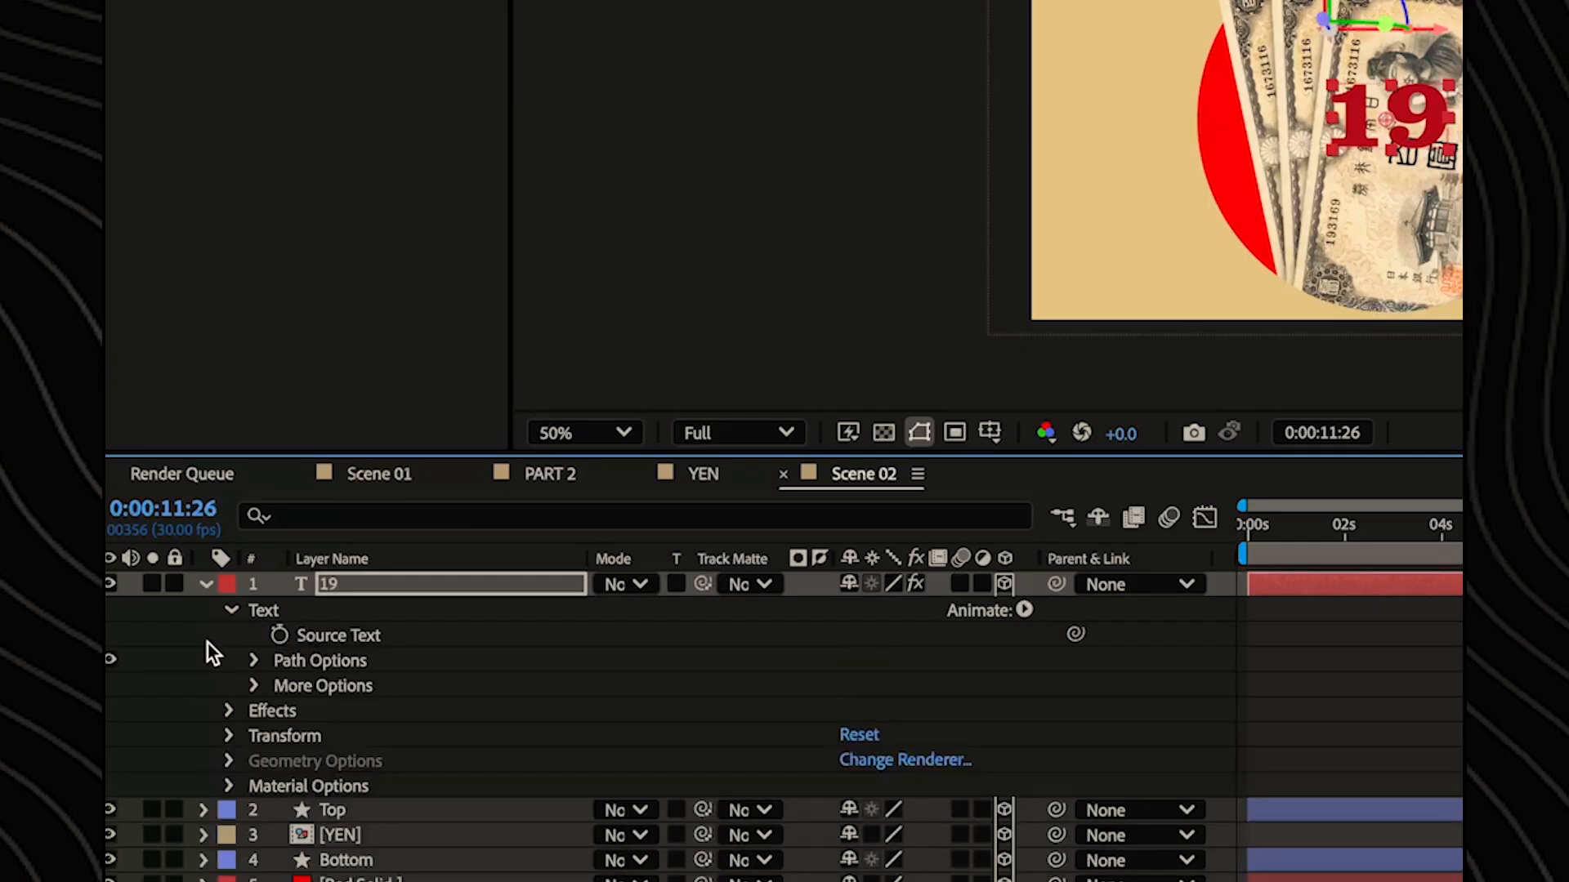
pyautogui.keyDown('alt'); pyautogui.click(281, 637); pyautogui.keyUp('alt')
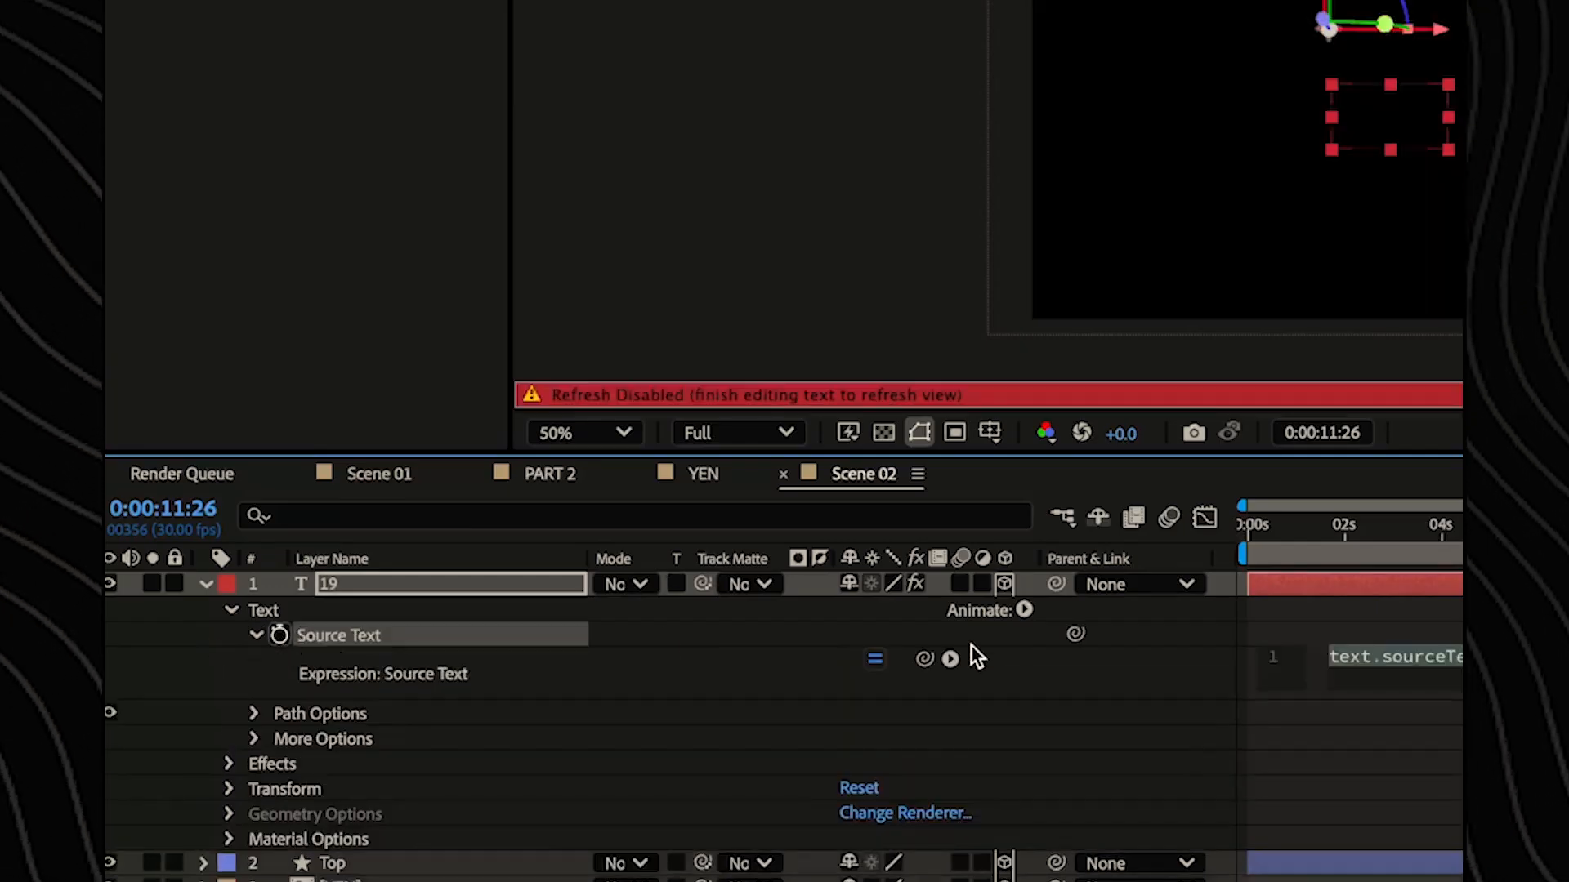
pyautogui.moveTo(925, 659); pyautogui.dragTo(426, 210)
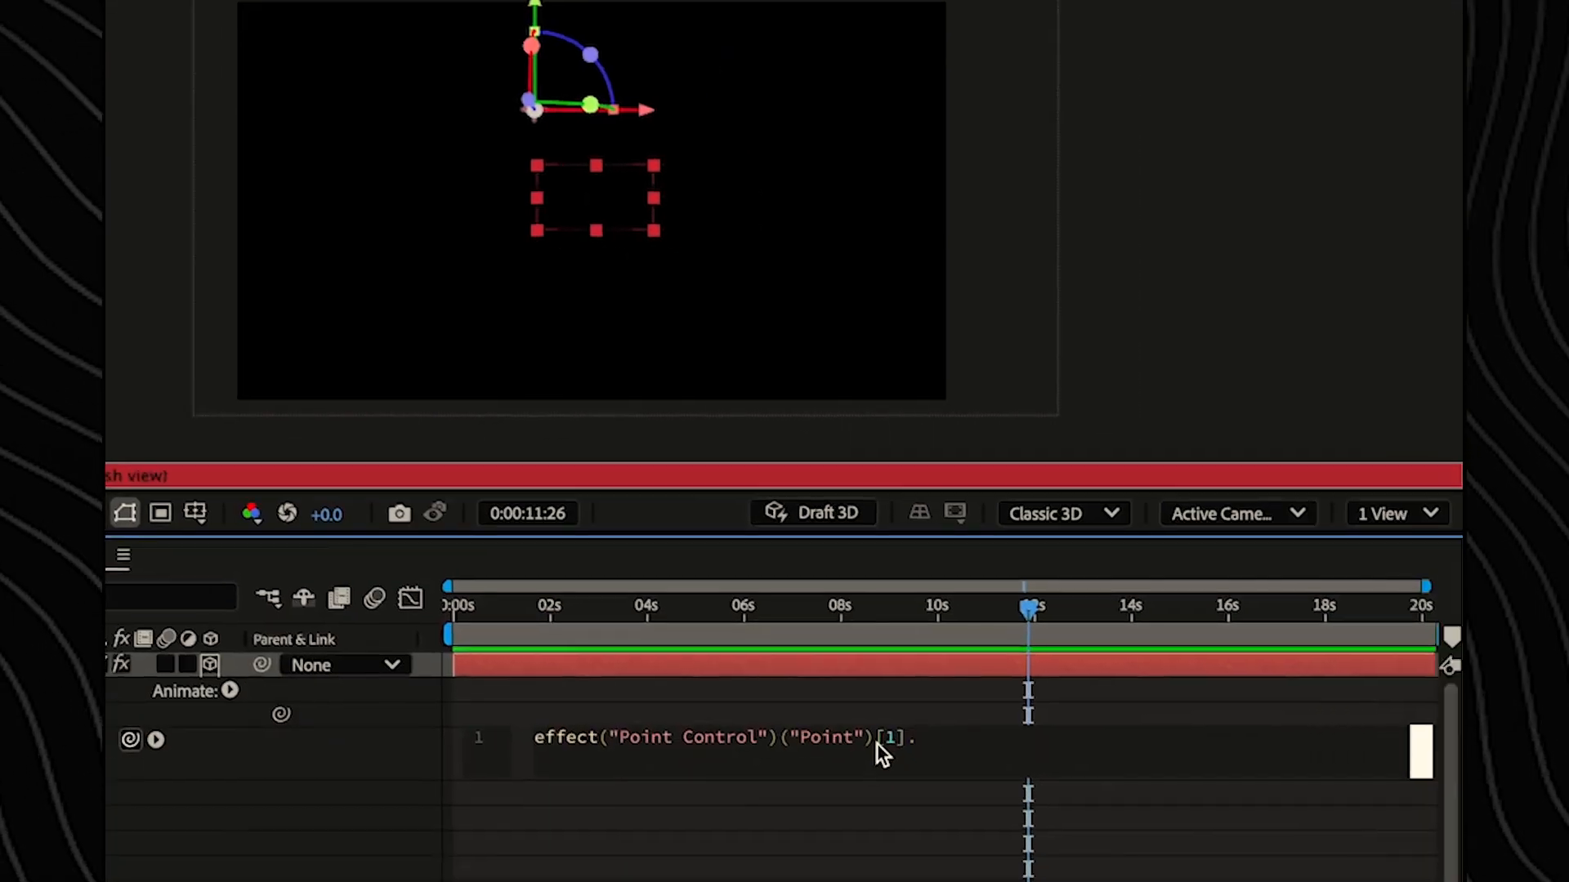
pyautogui.write('.tolocal')
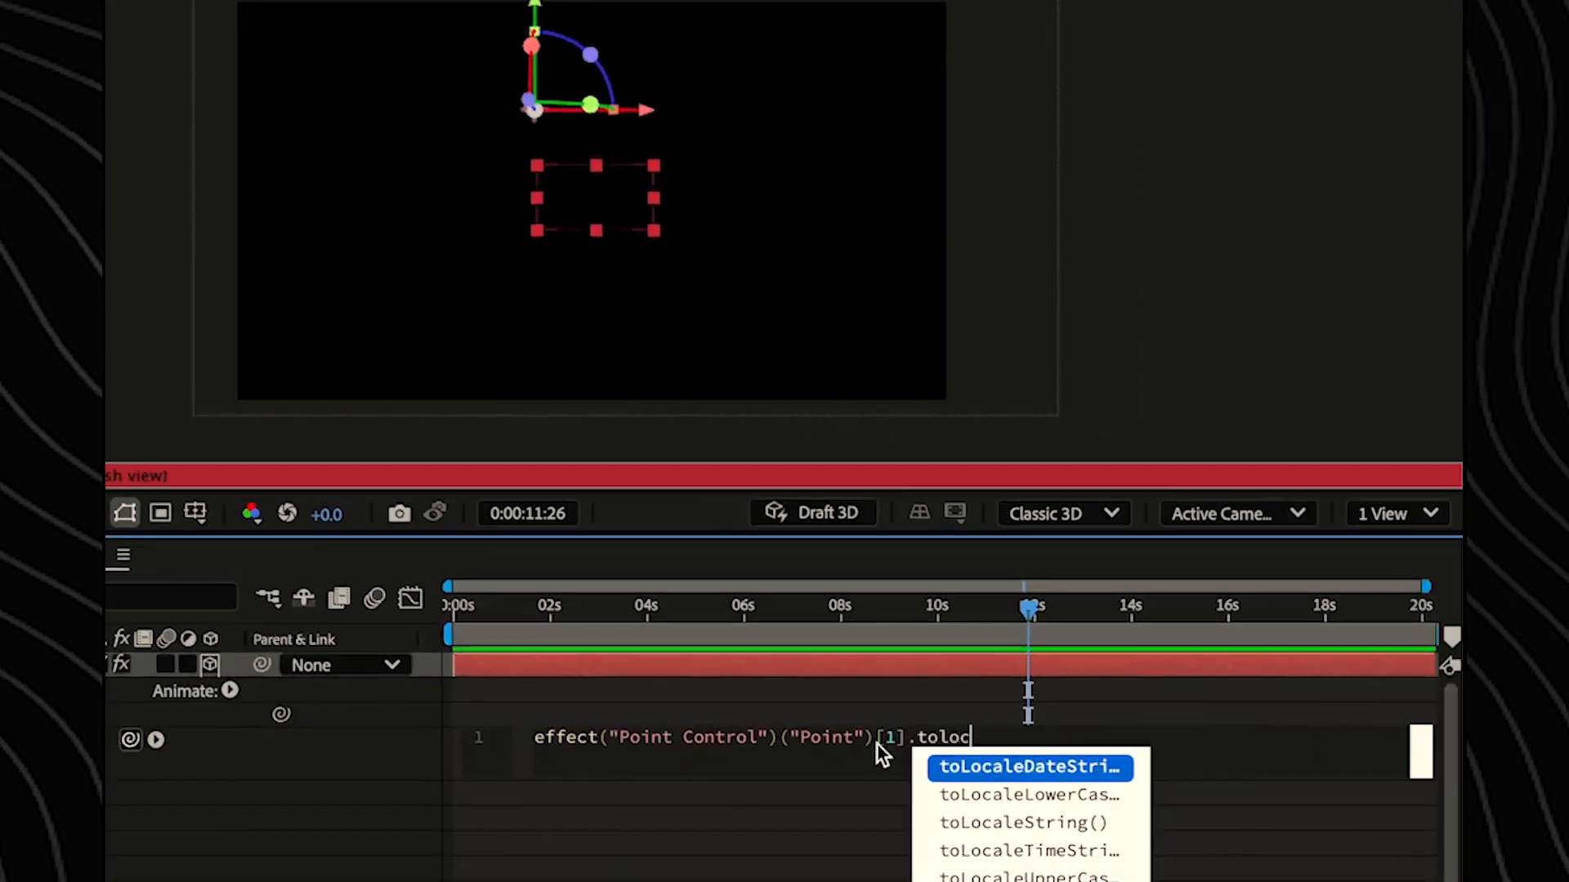
pyautogui.click(997, 824)
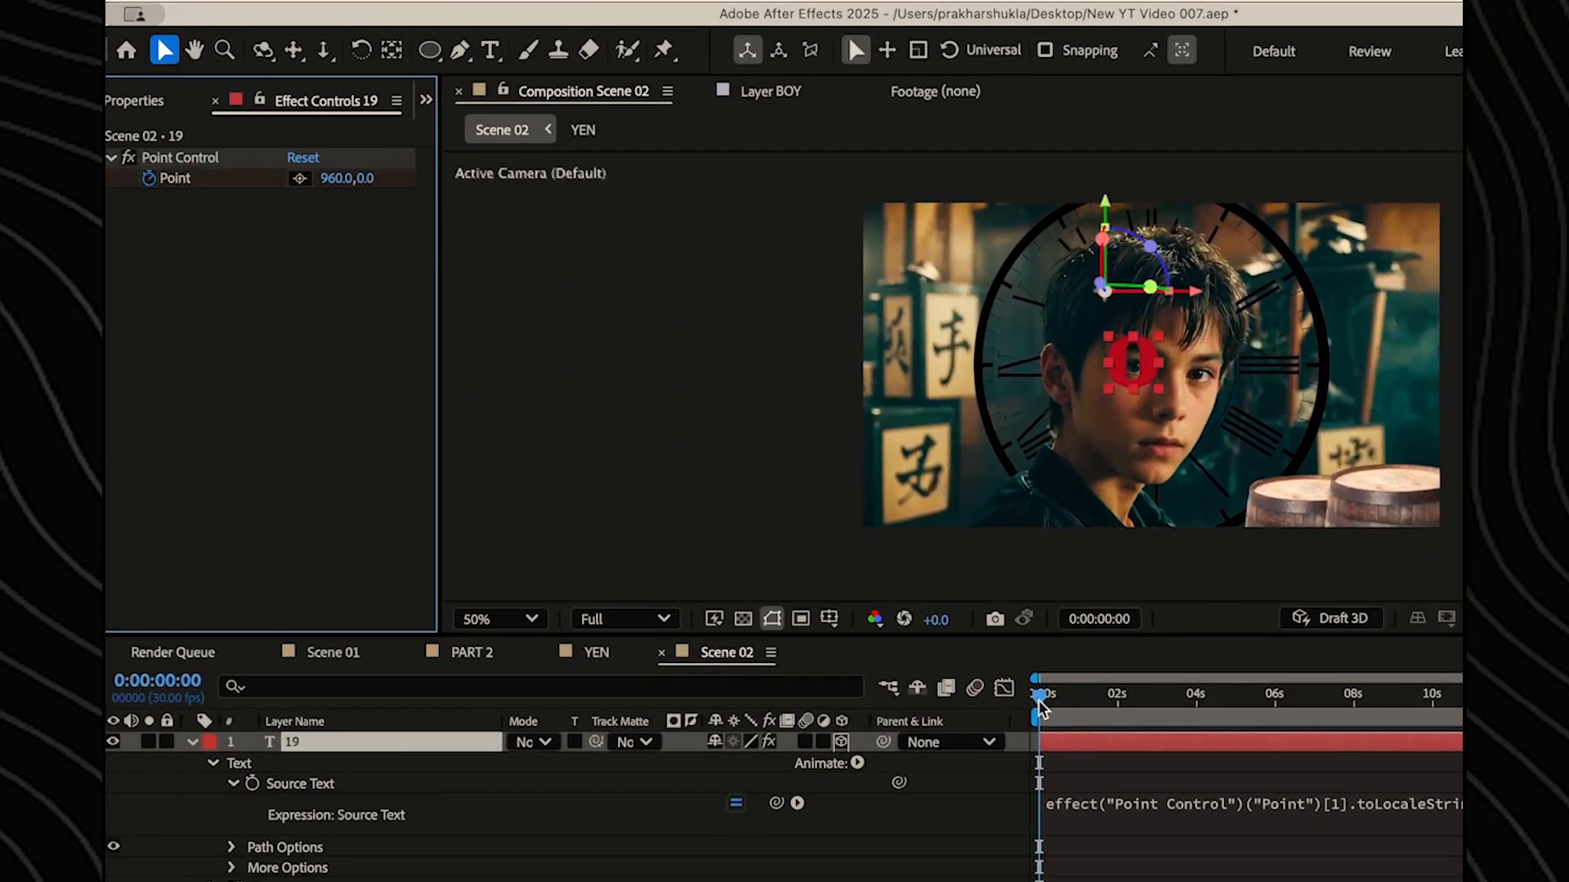
# - Keyframe the Point Control's Y value at 190000 at 0:00:04:01
pyautogui.moveTo(1191, 696)
pyautogui.mouseDown()
pyautogui.moveTo(1240, 703)
pyautogui.moveTo(1197, 696)
pyautogui.mouseUp()
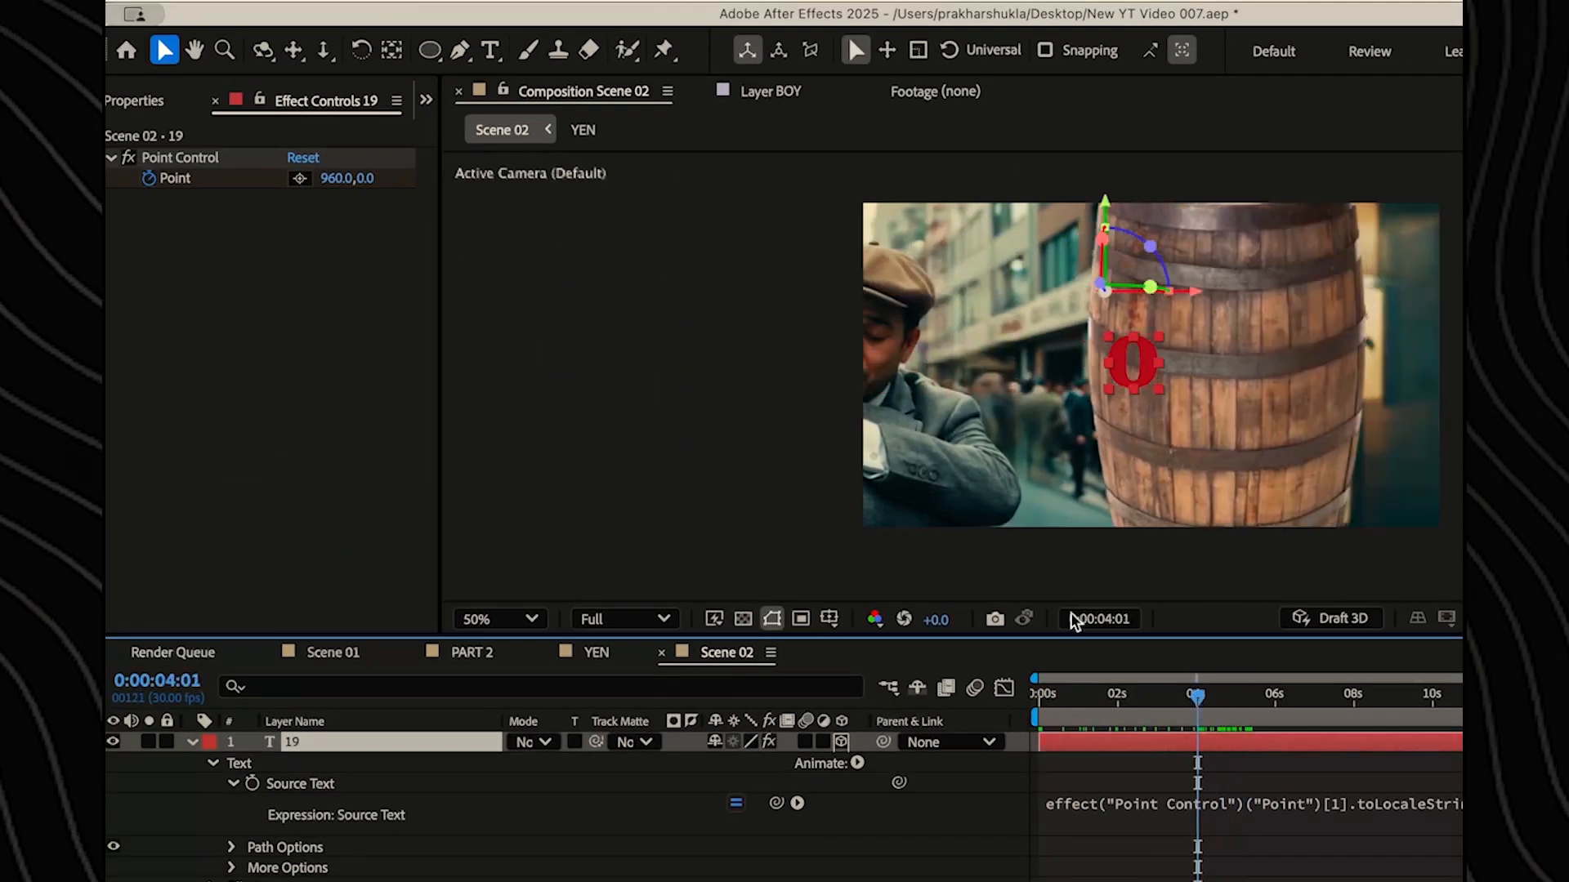
pyautogui.click(368, 180)
pyautogui.write('19')
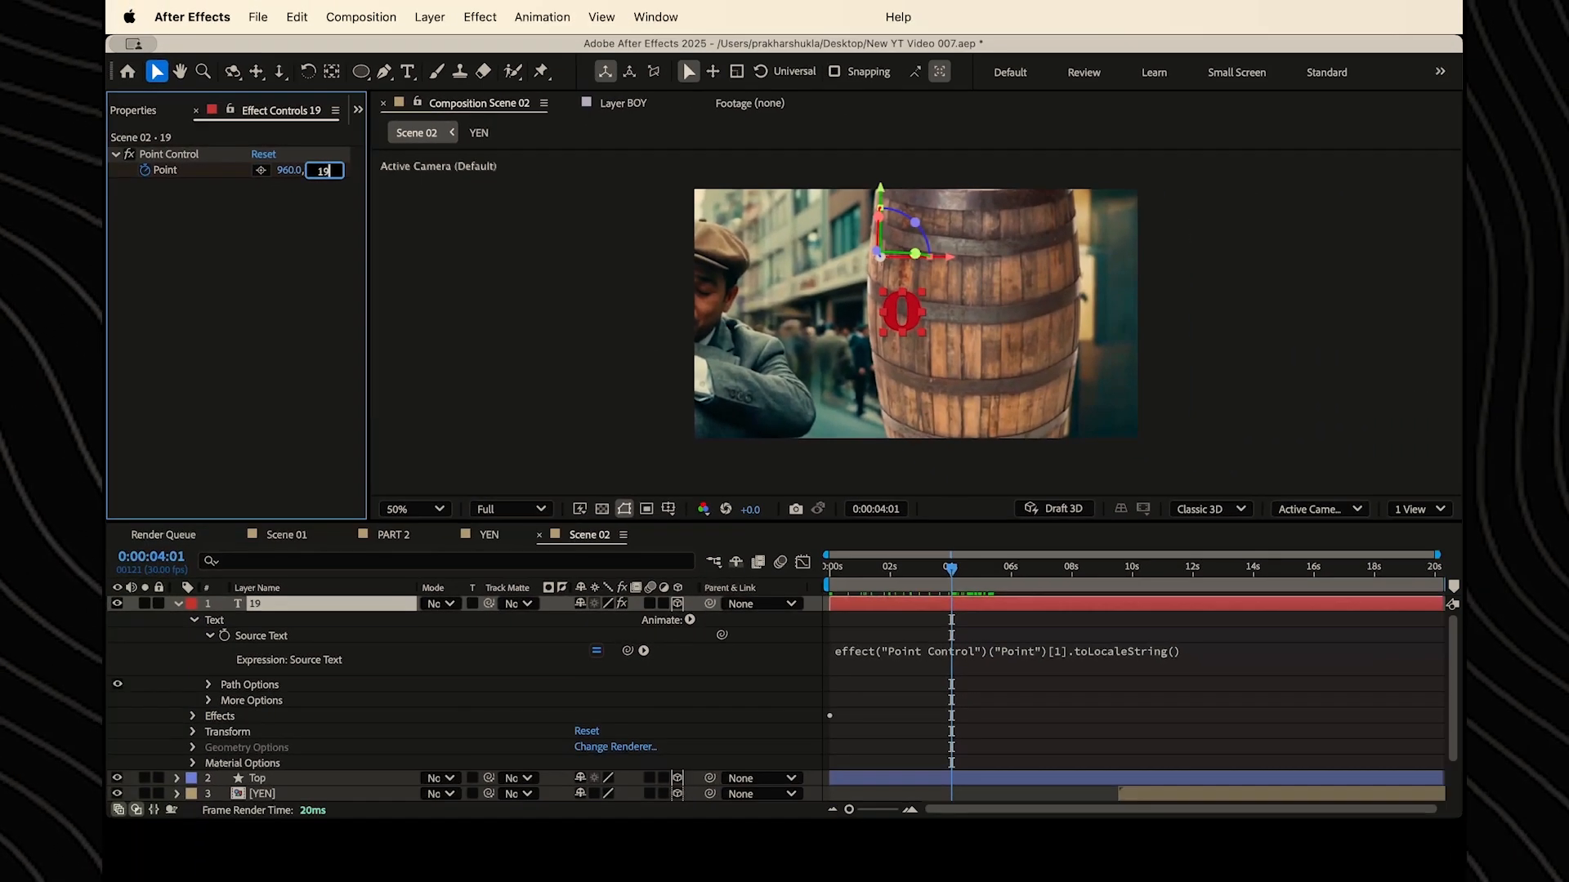
pyautogui.write('0000')
pyautogui.press('Return')
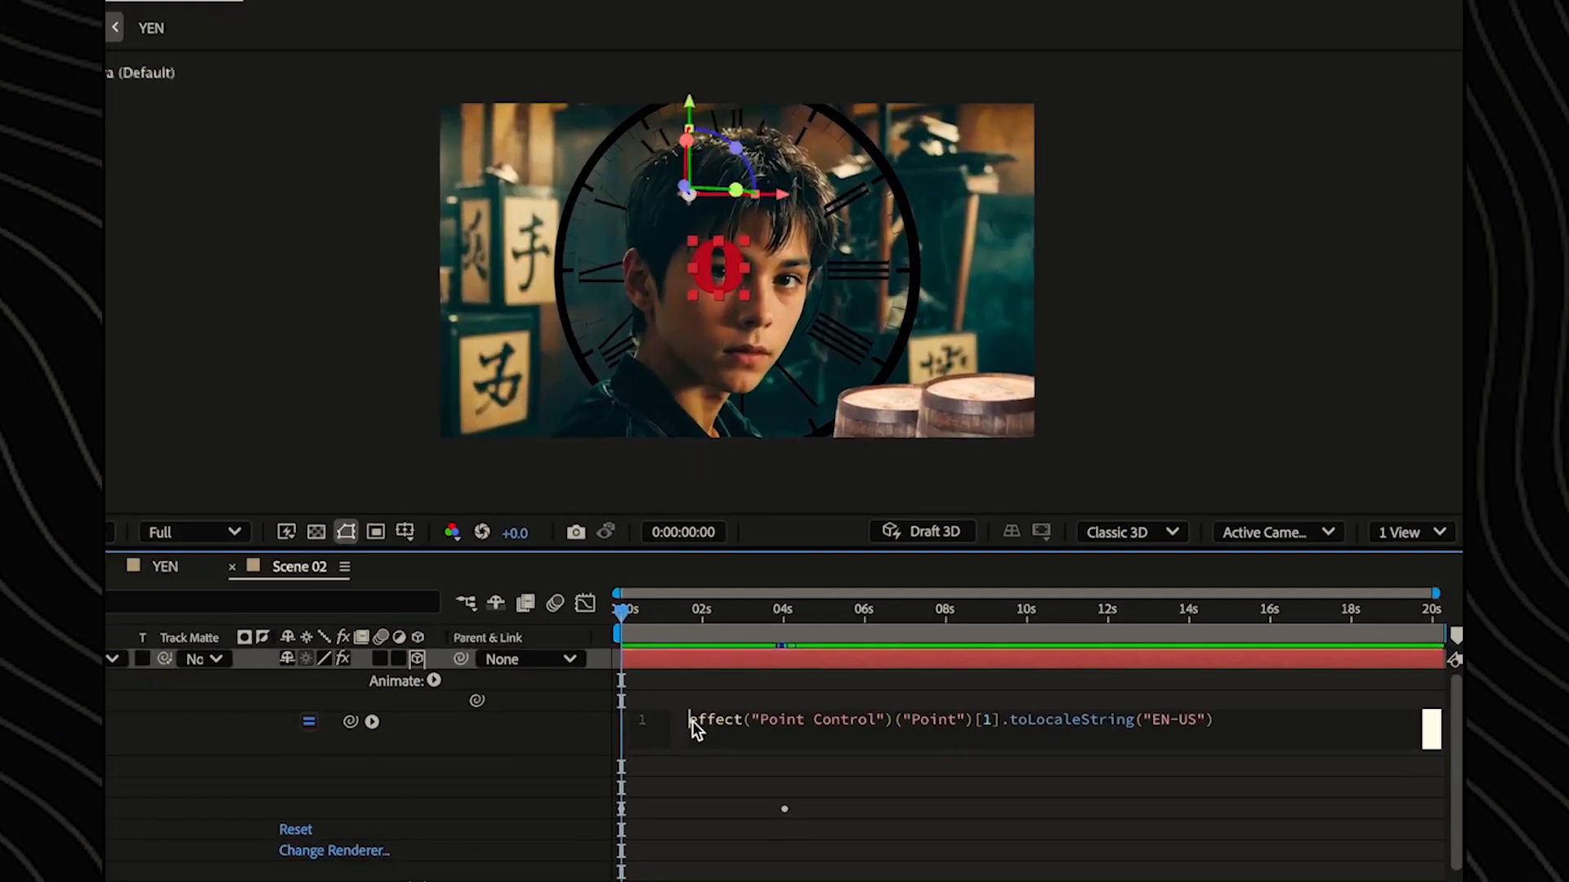
# - Extend the Source Text expression to "¥" + Math.round(effect("Point Control")("Point")[1]).toLocaleString("EN-US") and preview the counter
pyautogui.click(693, 721)
pyautogui.write('Math')
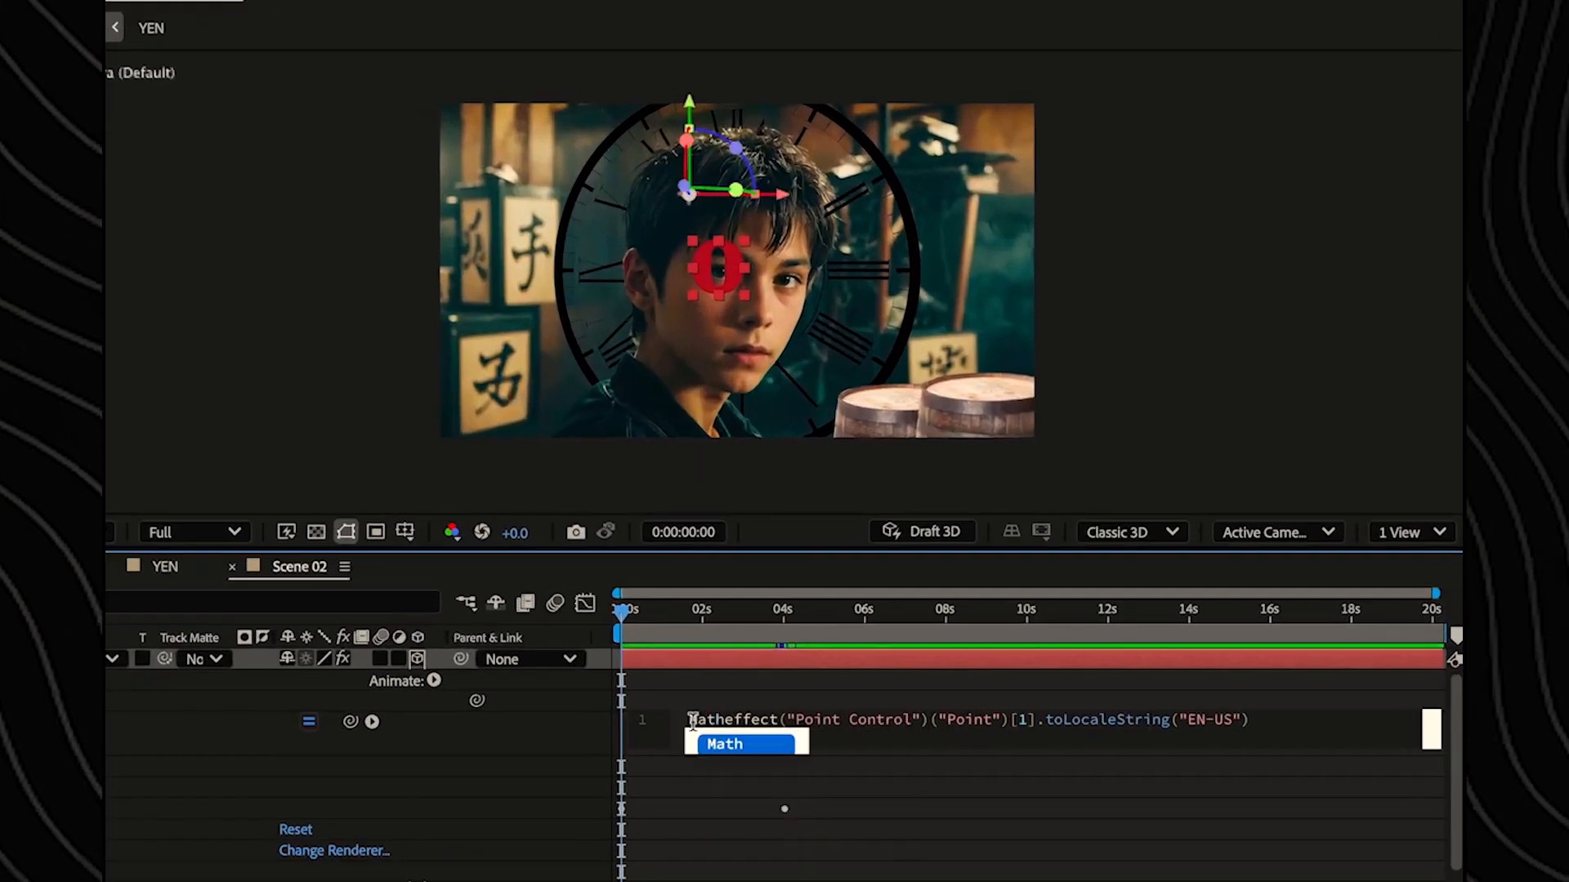
pyautogui.write('.round')
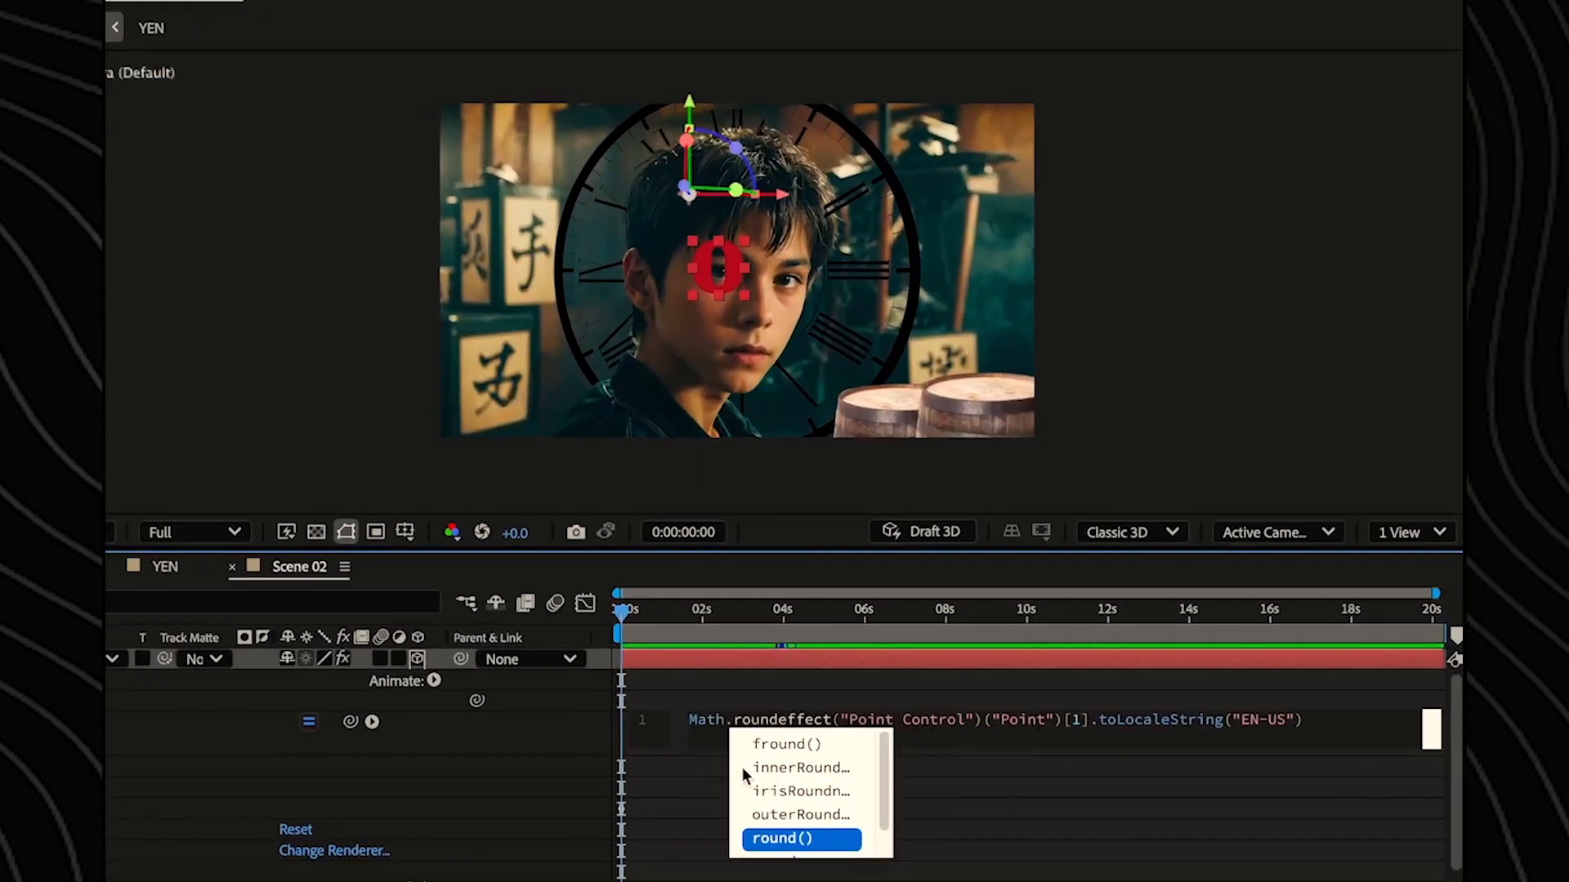
pyautogui.click(789, 839)
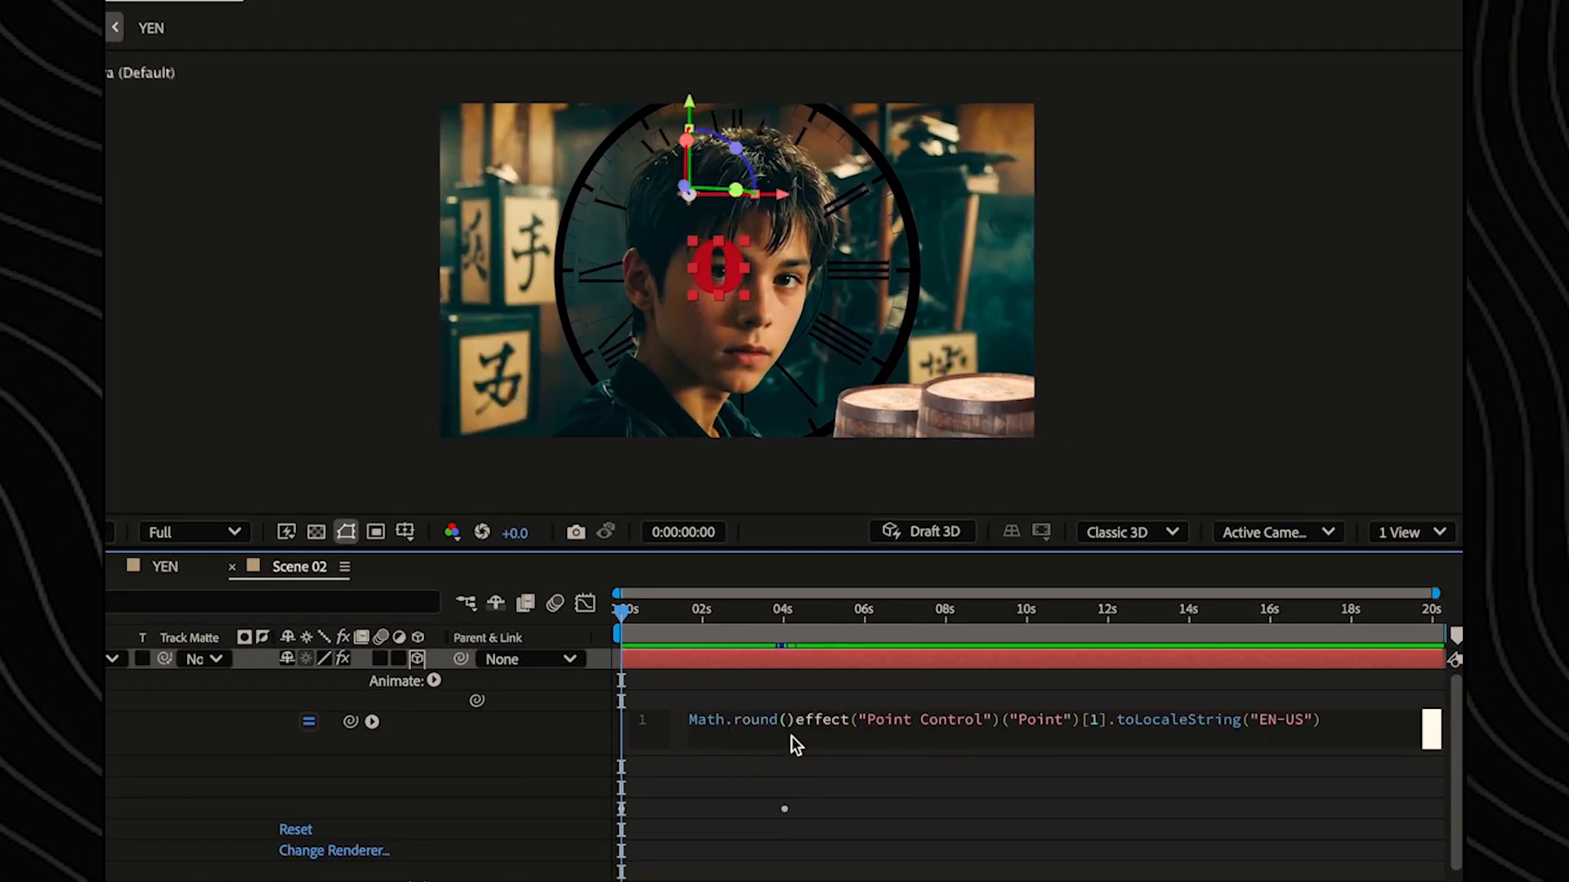
pyautogui.press('BackSpace')
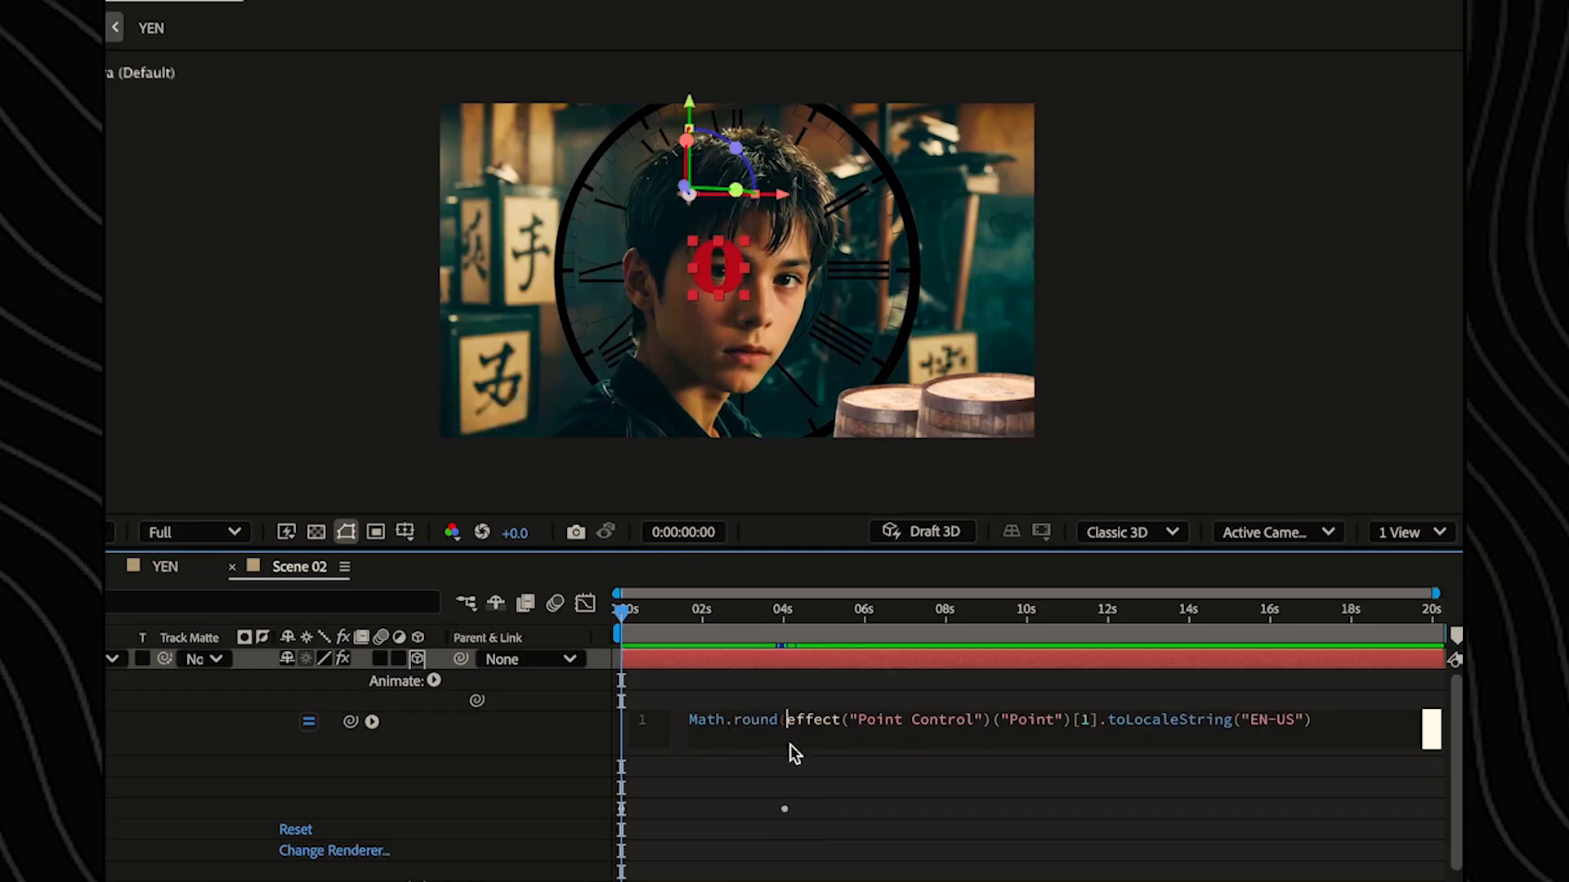
pyautogui.click(1100, 733)
pyautogui.write(')')
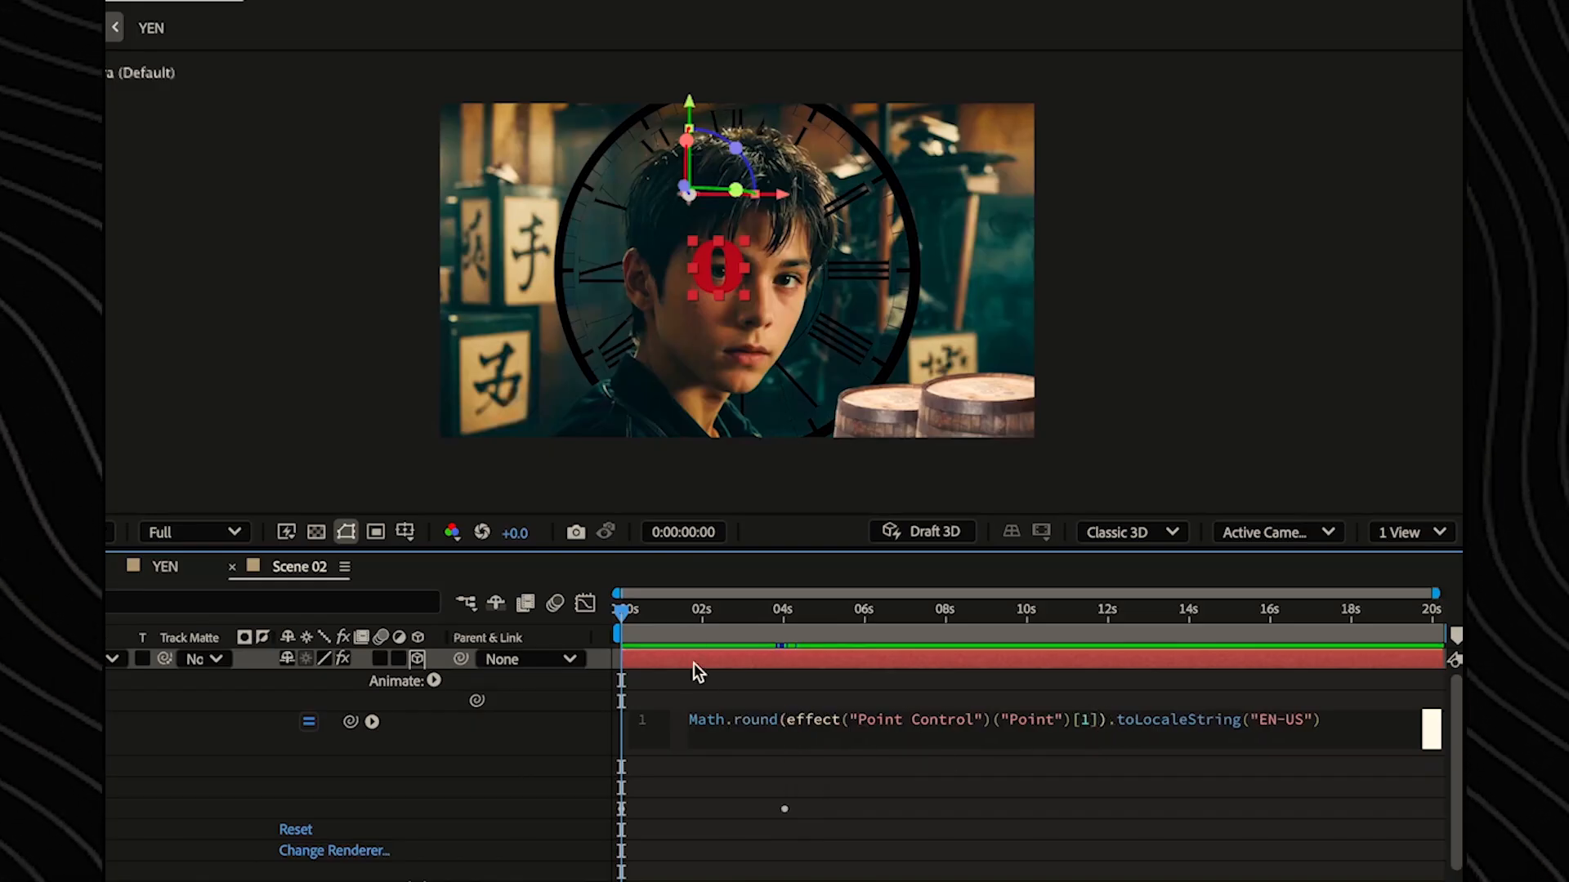
pyautogui.moveTo(663, 616); pyautogui.dragTo(616, 636)
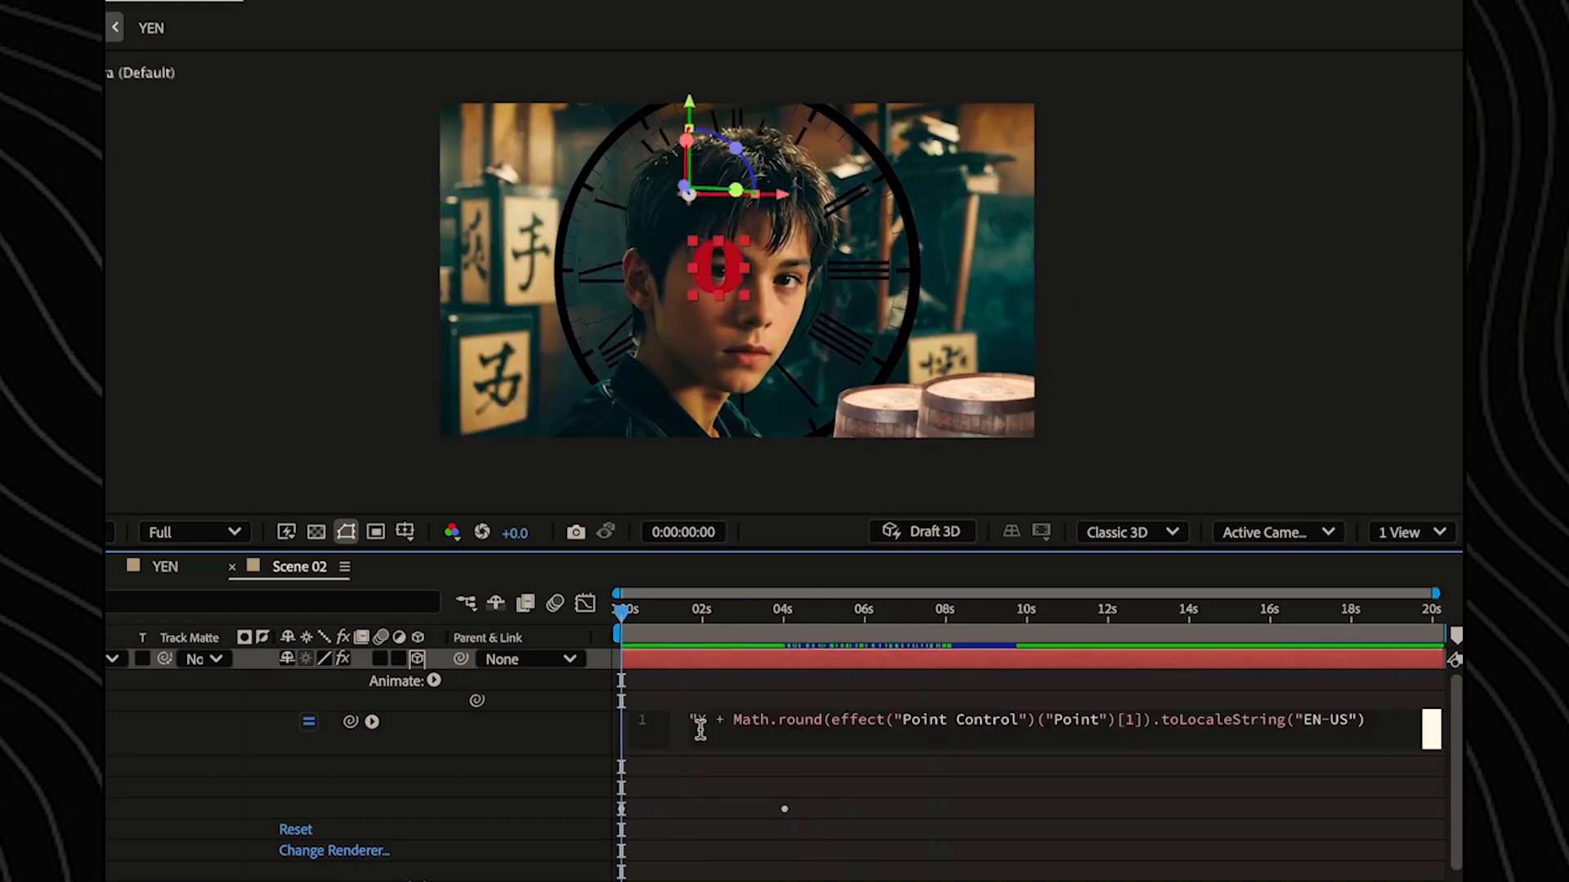
pyautogui.write('"¥" +')
pyautogui.press('space')
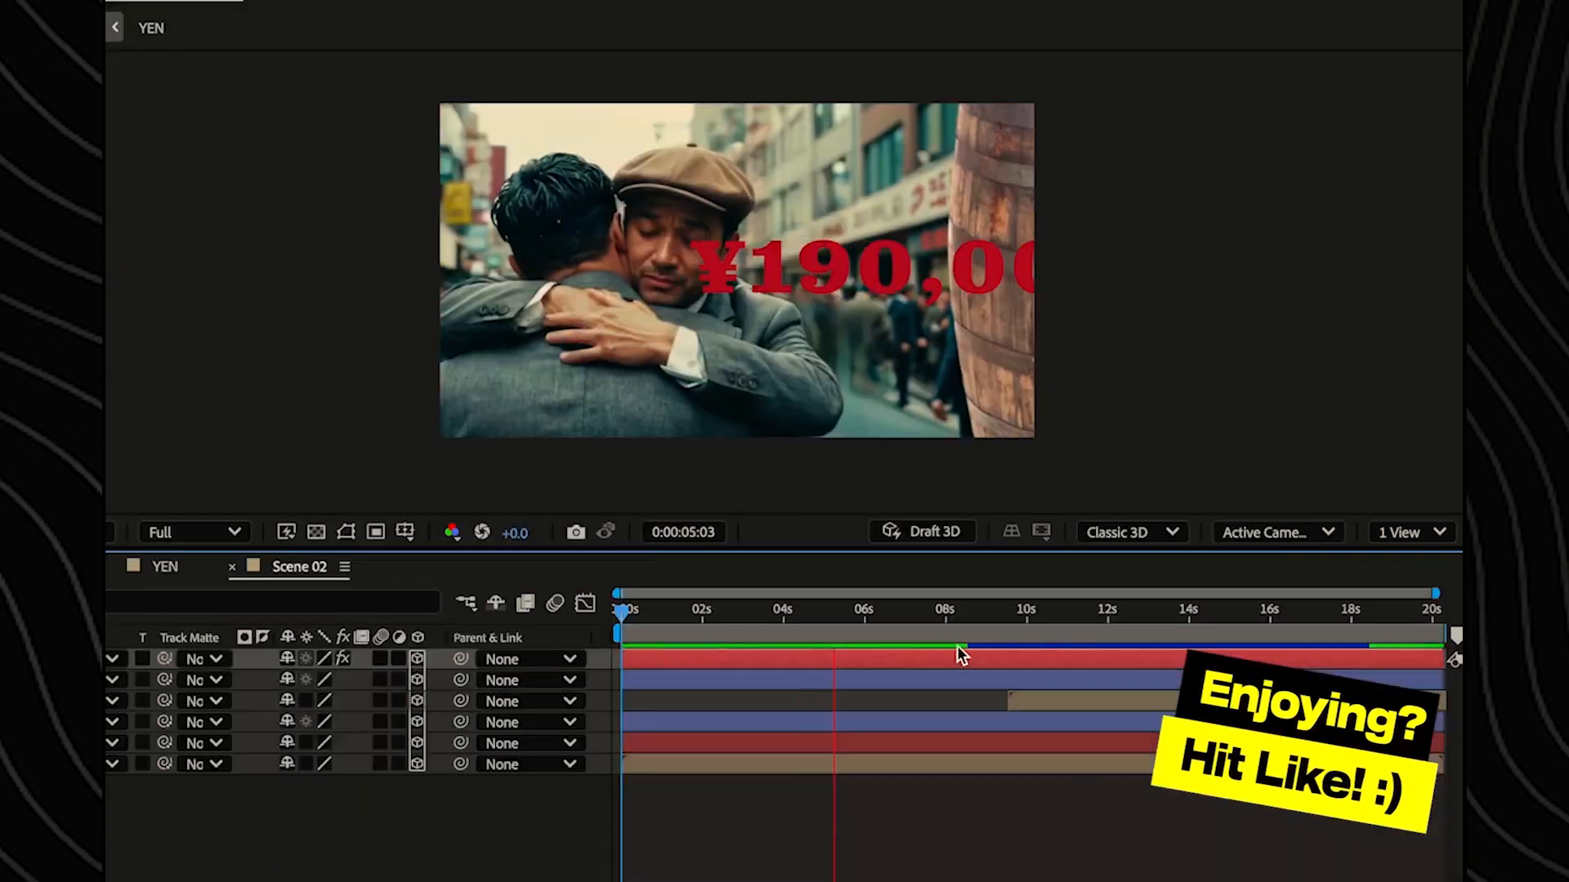
# - Start the 19 layer together with the YEN layer and move its second Point keyframe earlier, to about 12.3 seconds
pyautogui.moveTo(957, 645); pyautogui.dragTo(1337, 636)
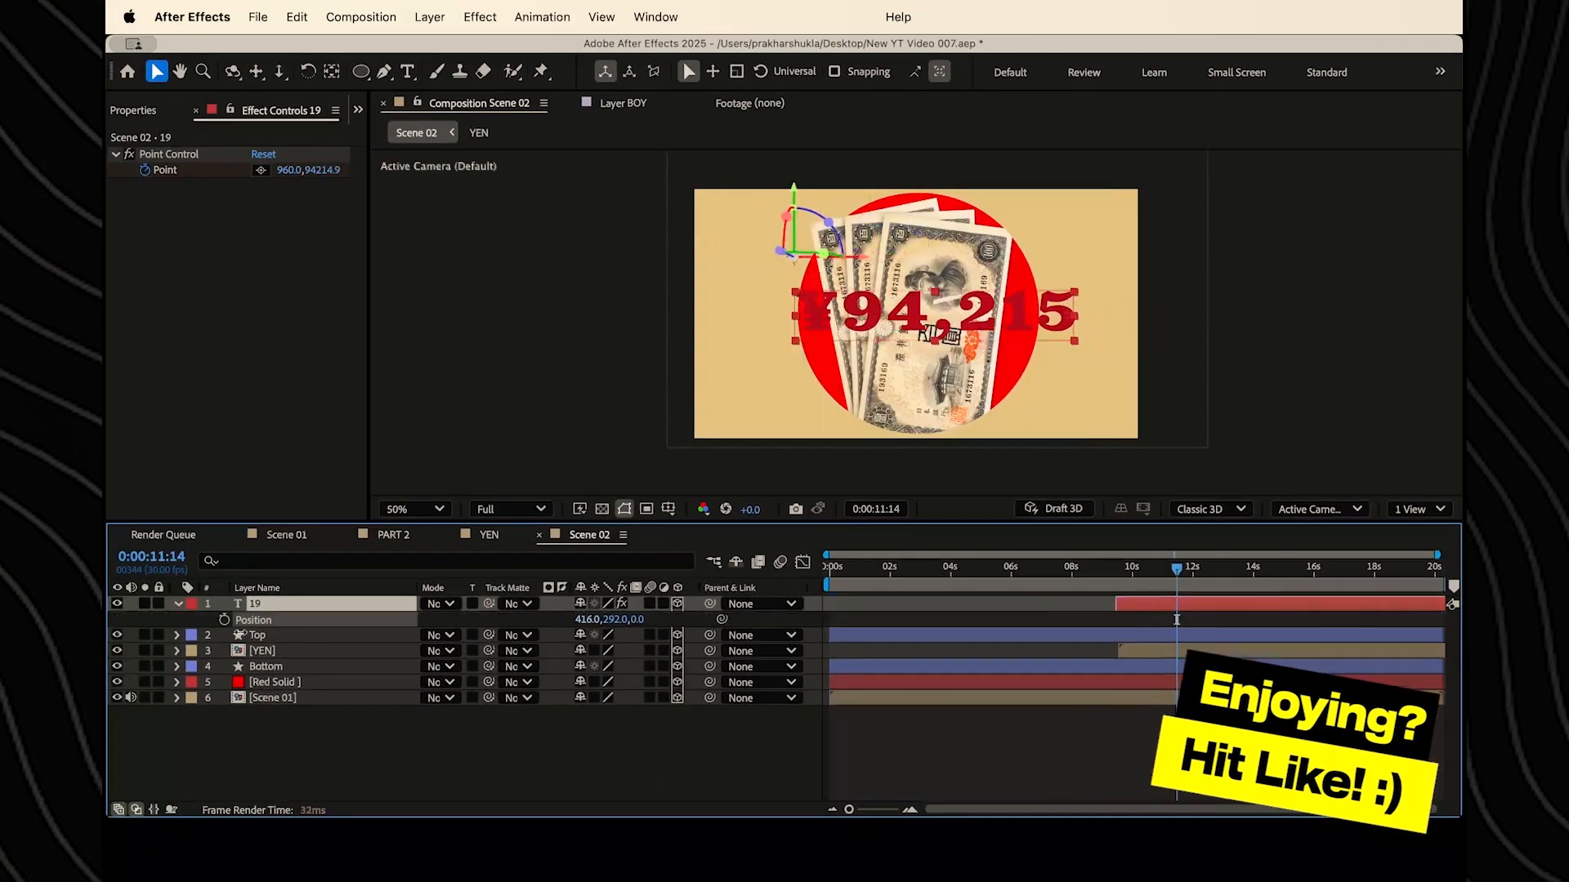
pyautogui.moveTo(239, 633); pyautogui.dragTo(211, 635)
pyautogui.click(1114, 569)
pyautogui.press('space')
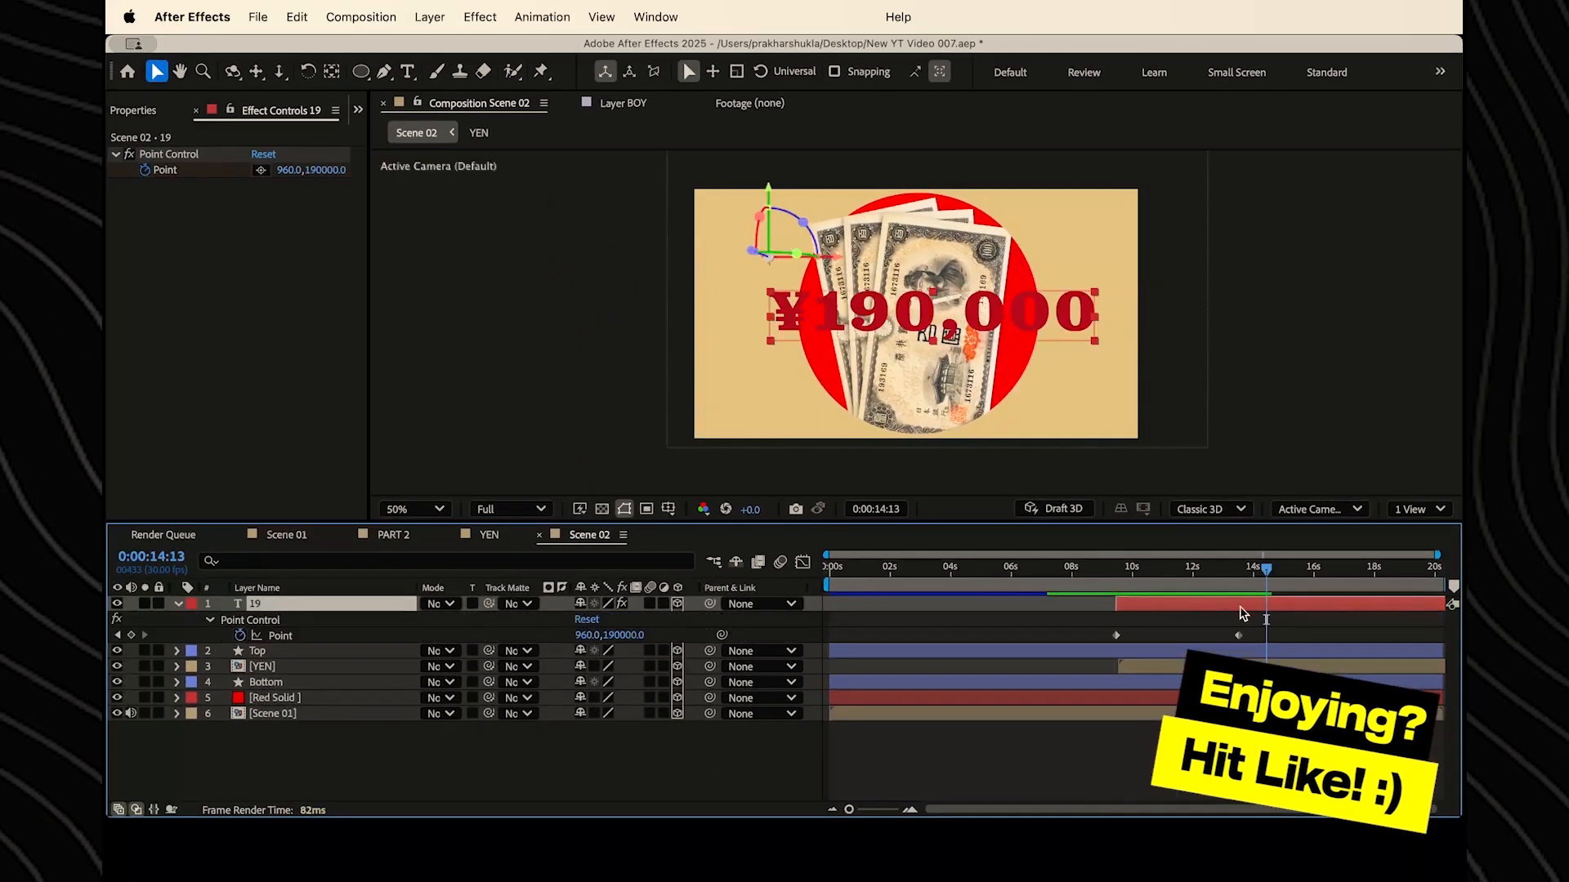
pyautogui.moveTo(1238, 636); pyautogui.dragTo(1201, 634)
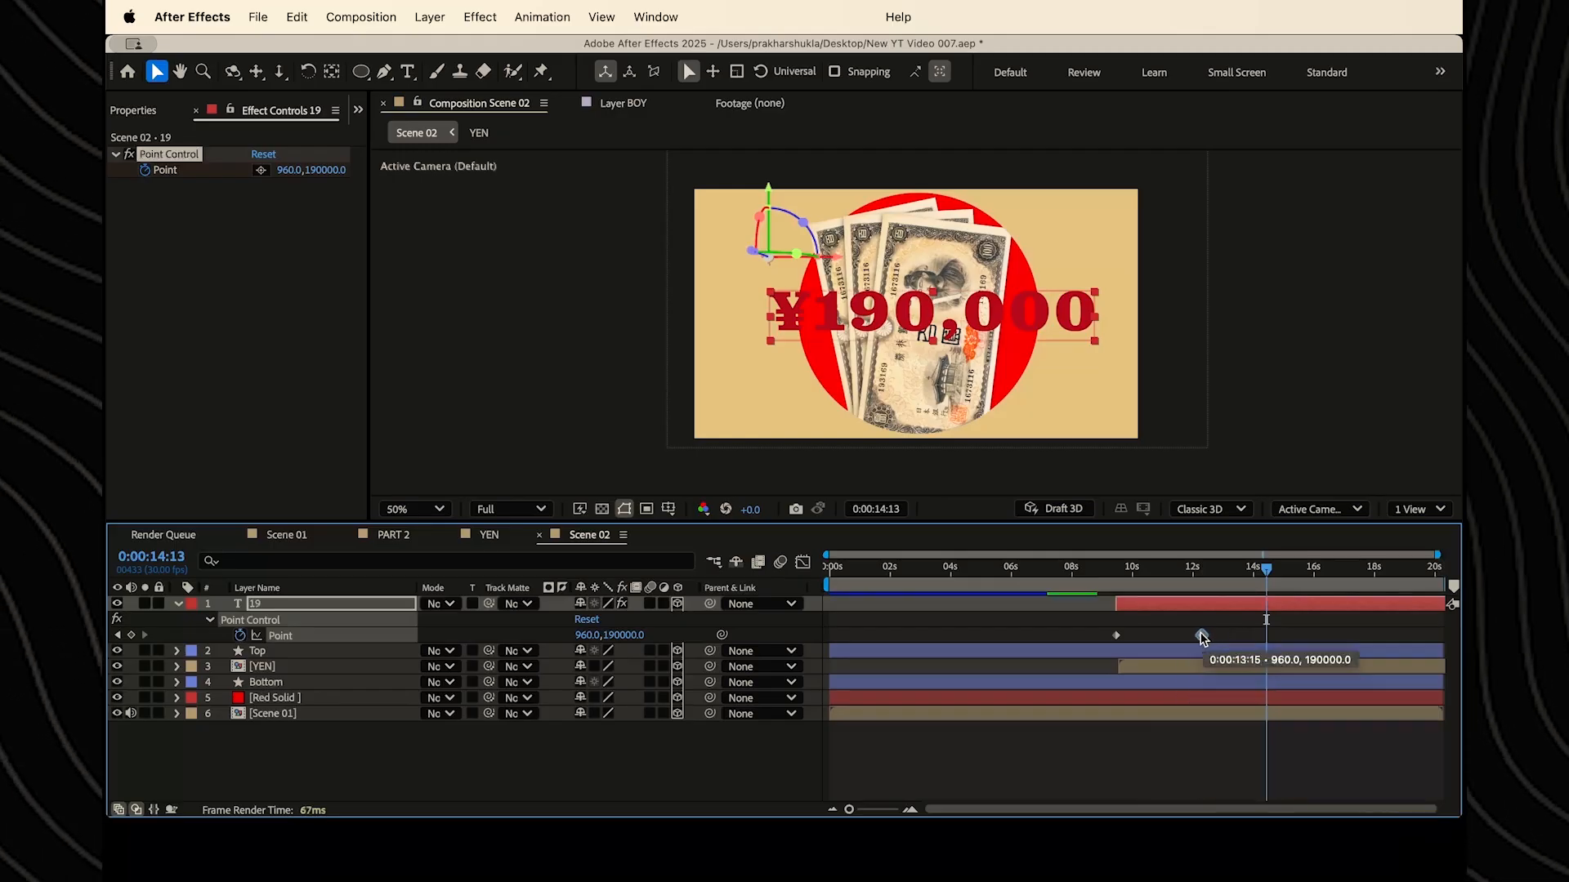
# - Keyframe the 19 layer's Position so the yen amount drops in from above the frame from 0:00:09:15, and add short Opacity keyframes
pyautogui.moveTo(1137, 576); pyautogui.dragTo(1116, 576)
pyautogui.press('space')
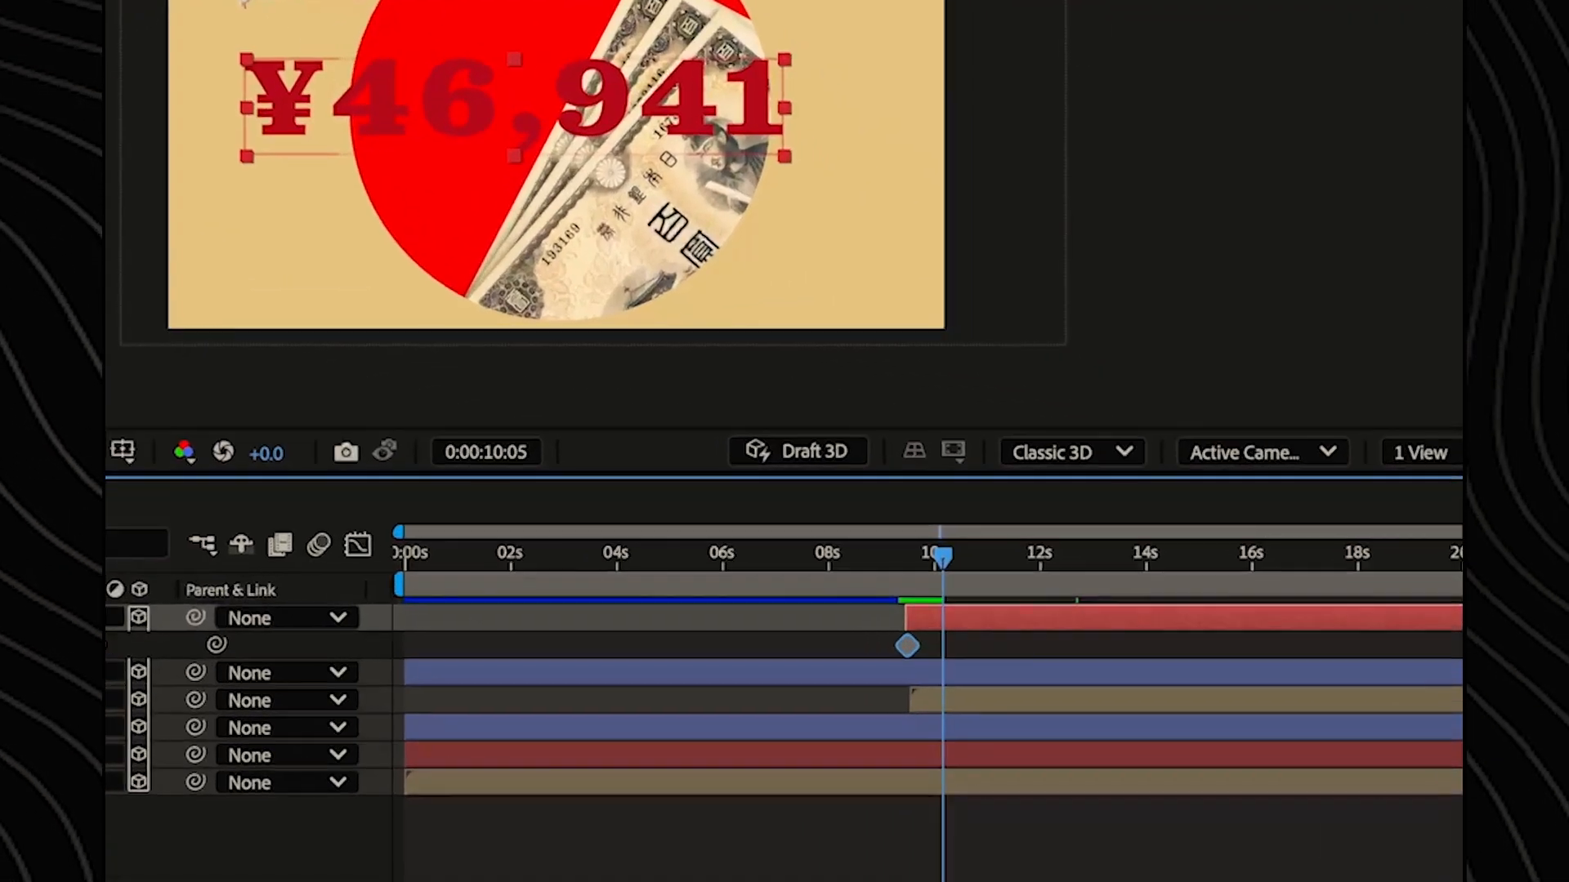
pyautogui.press('space')
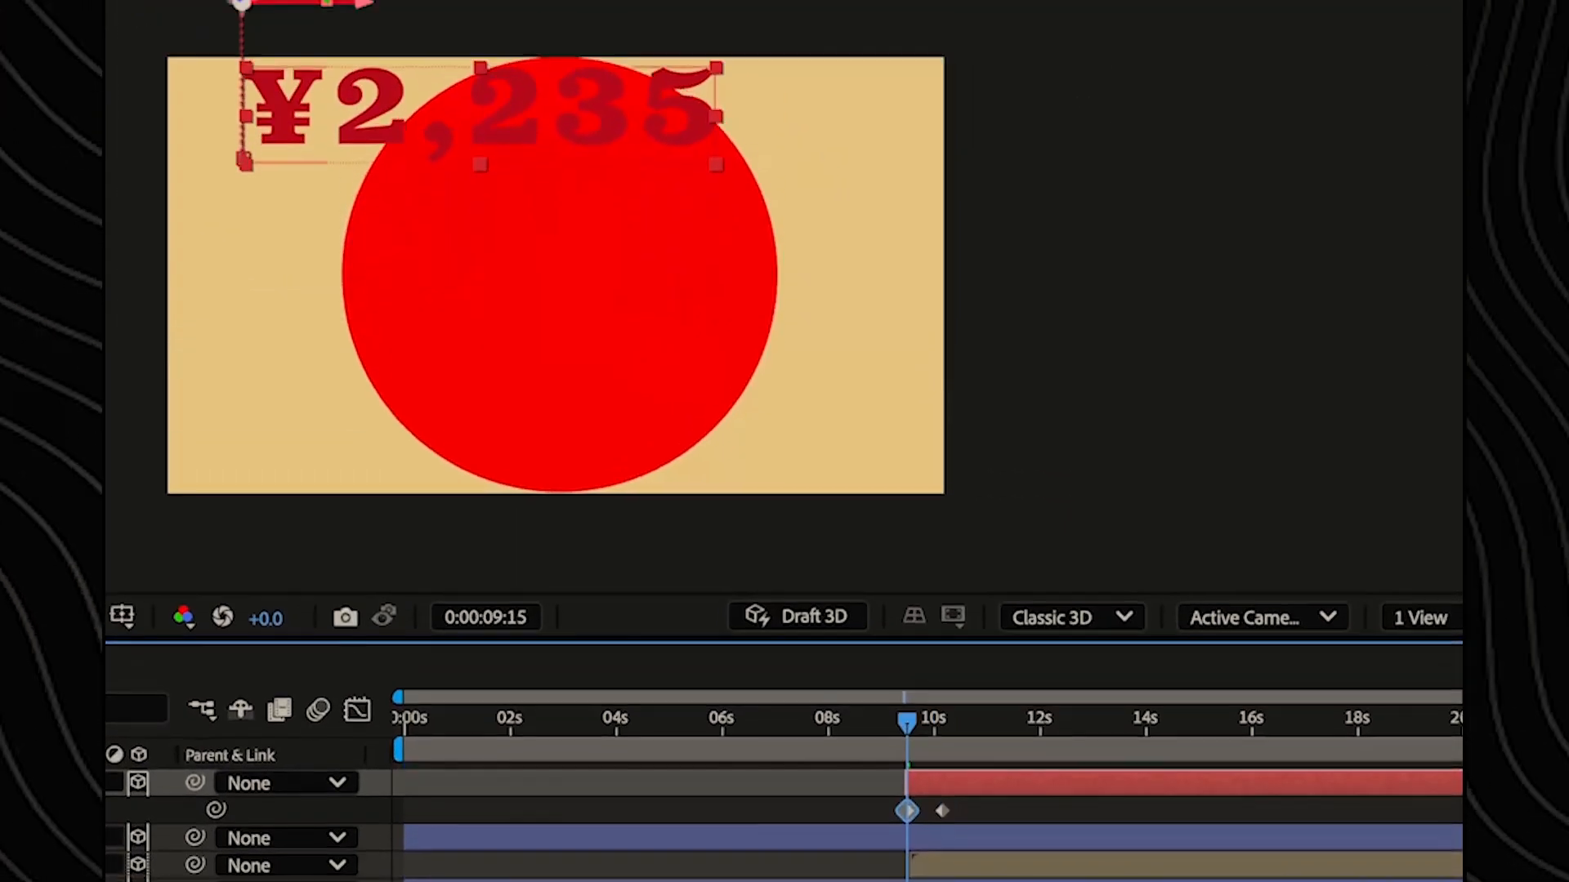
pyautogui.press('u')
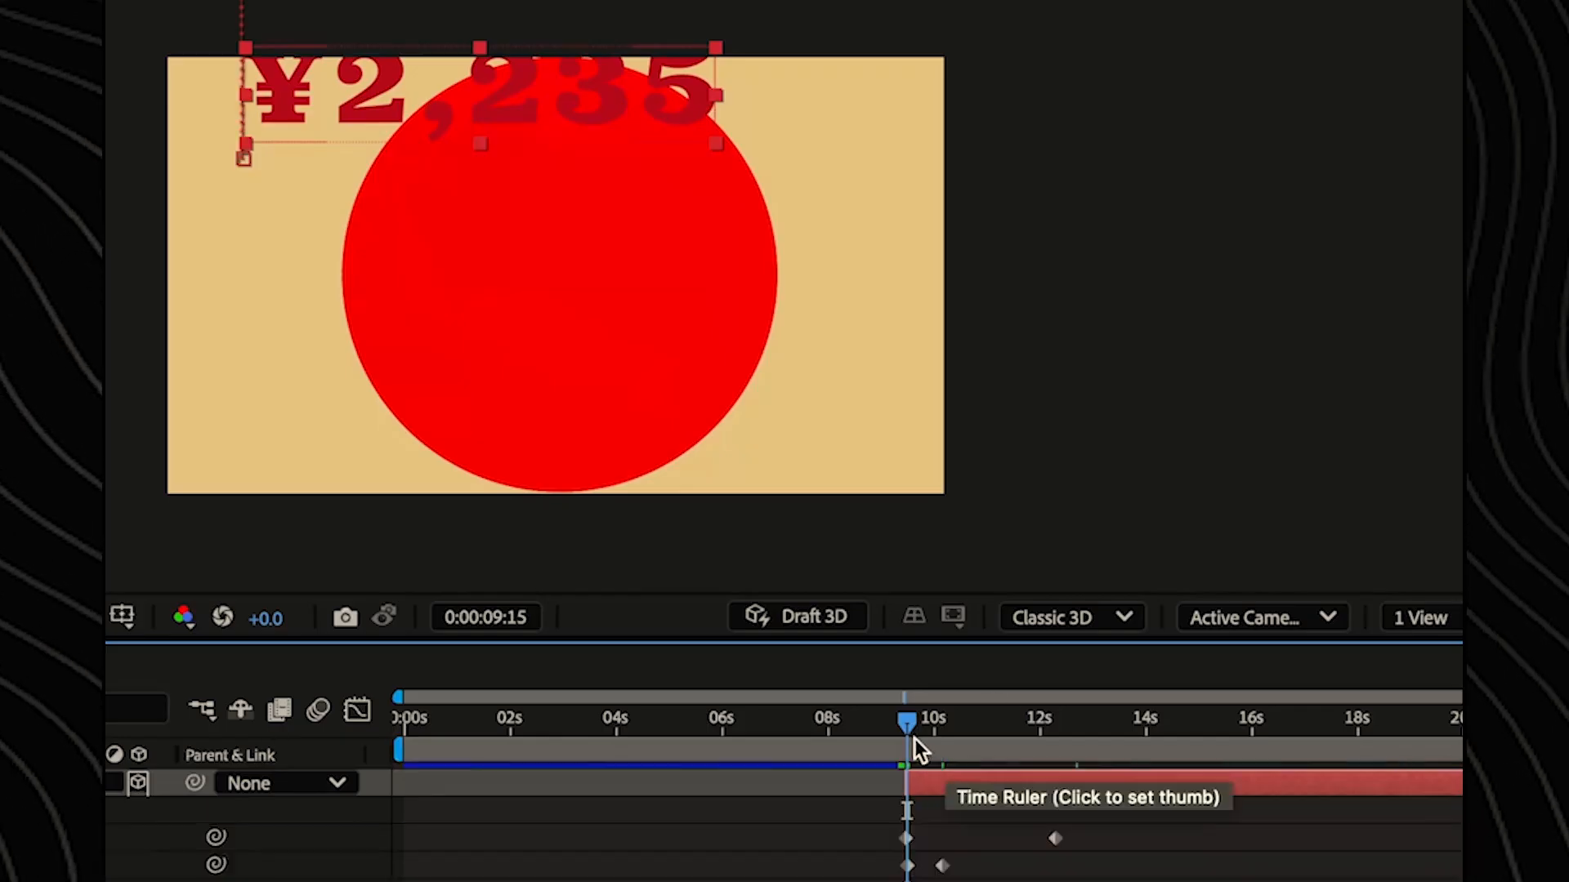
pyautogui.moveTo(915, 730); pyautogui.dragTo(930, 729)
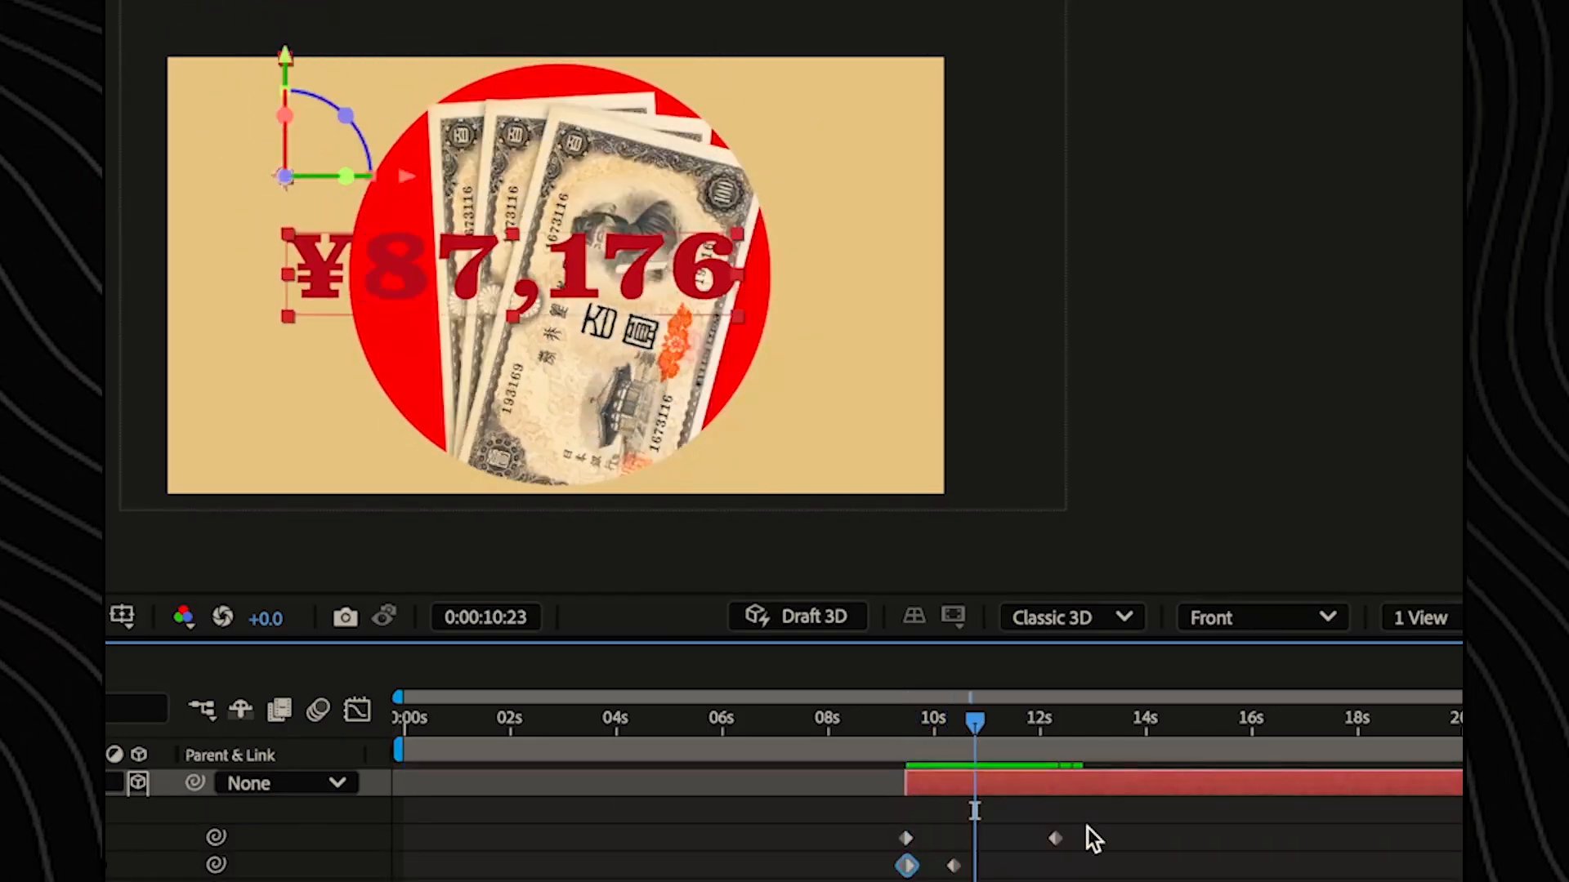
# - Apply Easy Ease to all Point, Position and Opacity keyframes of the 19 layer and preview the animation
pyautogui.moveTo(1095, 814); pyautogui.dragTo(863, 881)
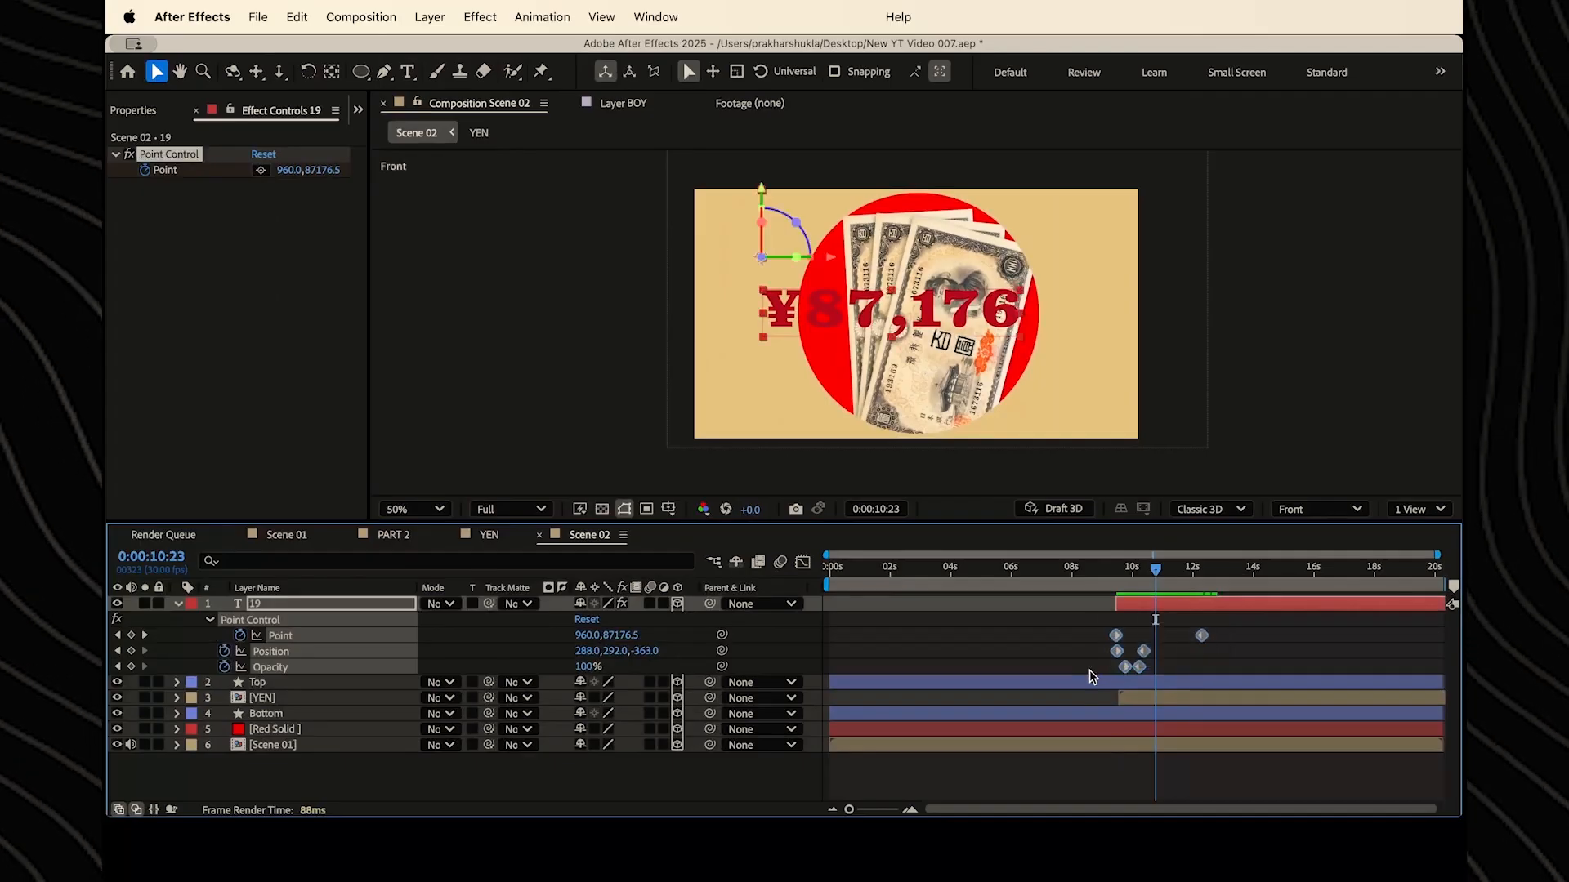
pyautogui.press('F9')
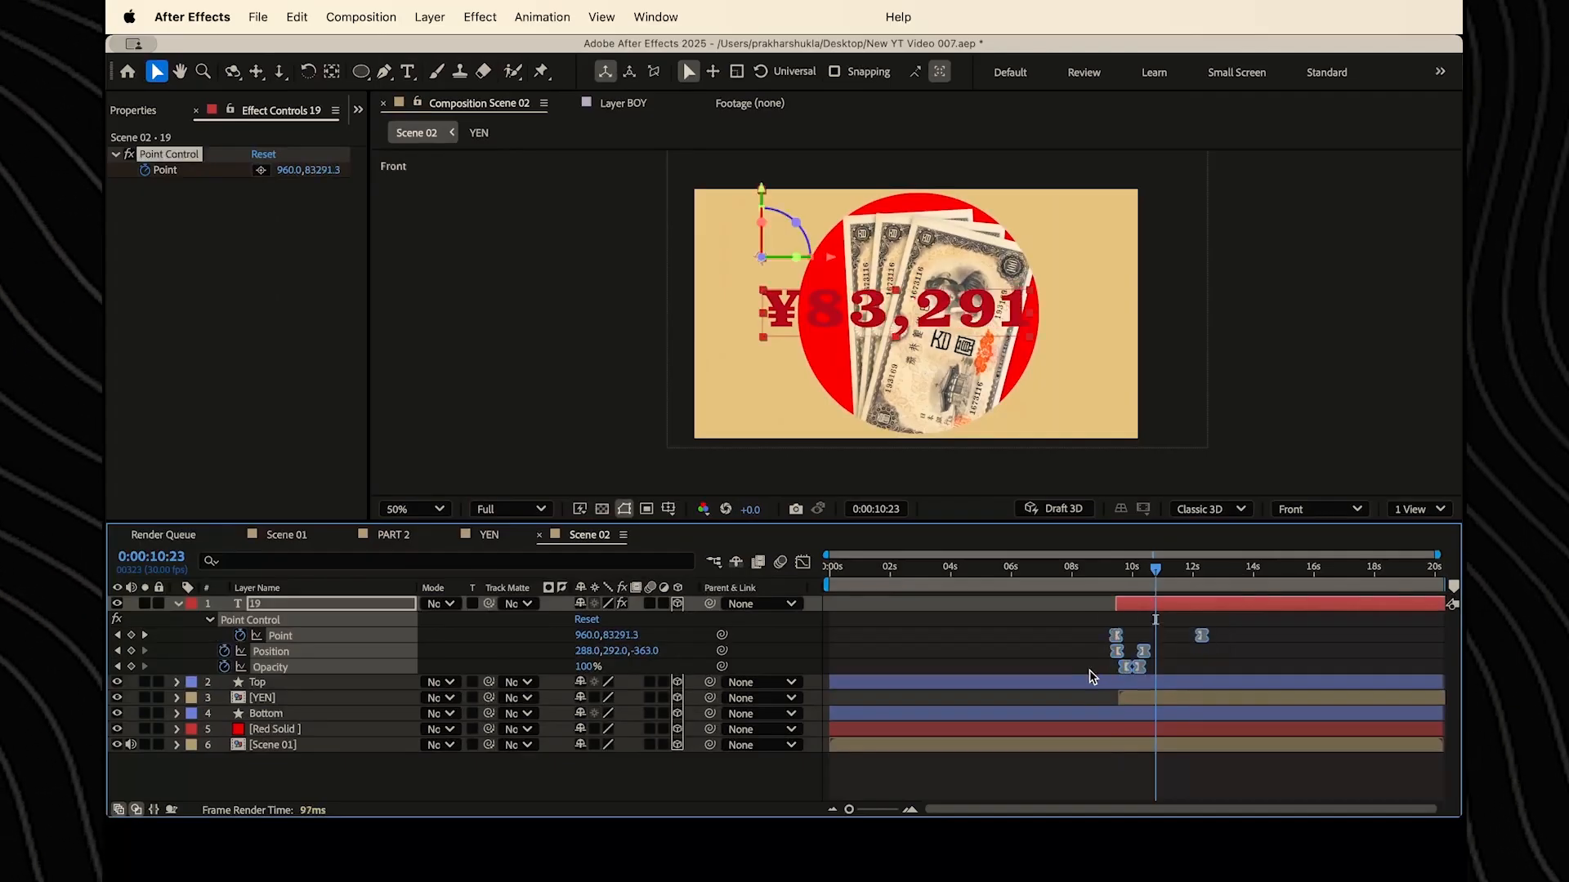
pyautogui.press('space')
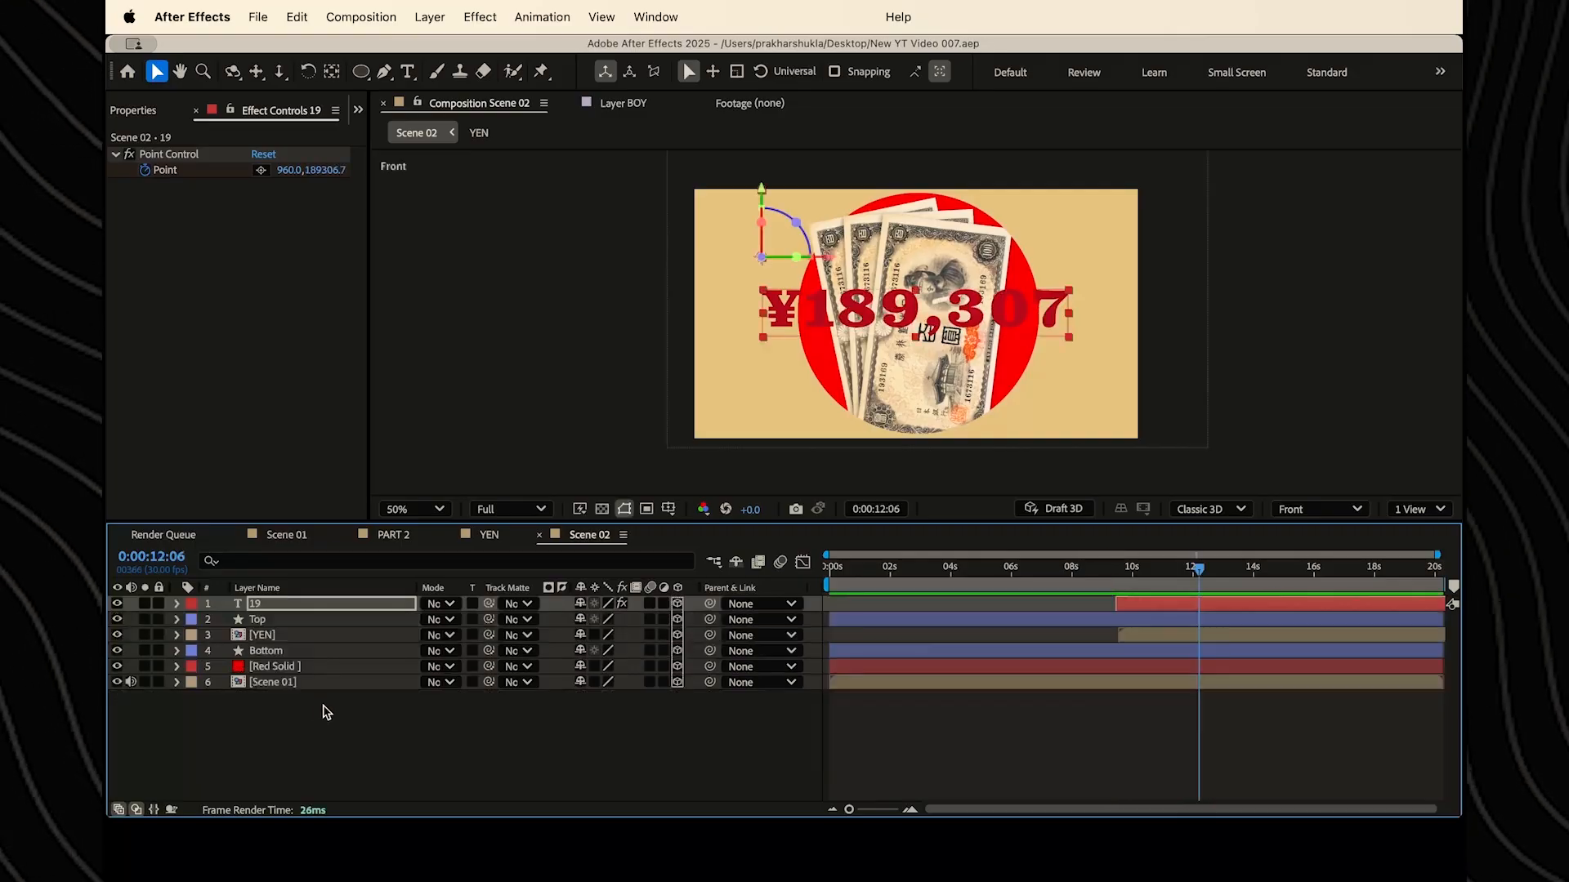
# - Add a null object, make it 3D, and parent the other six Scene 02 layers to it
pyautogui.rightClick(325, 710)
pyautogui.moveTo(365, 581)
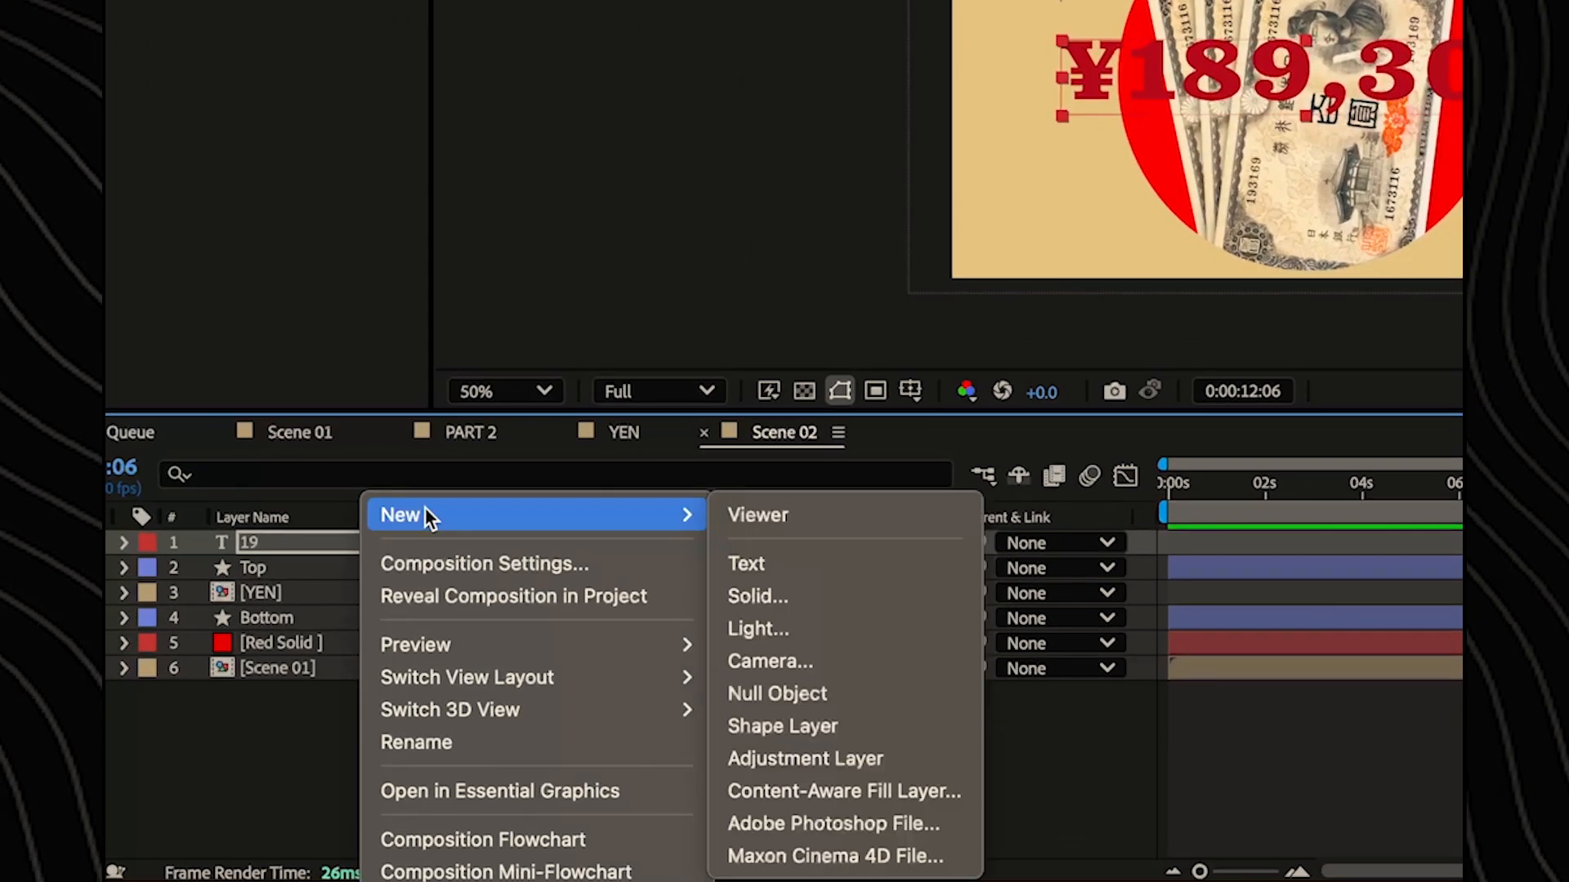
pyautogui.click(739, 693)
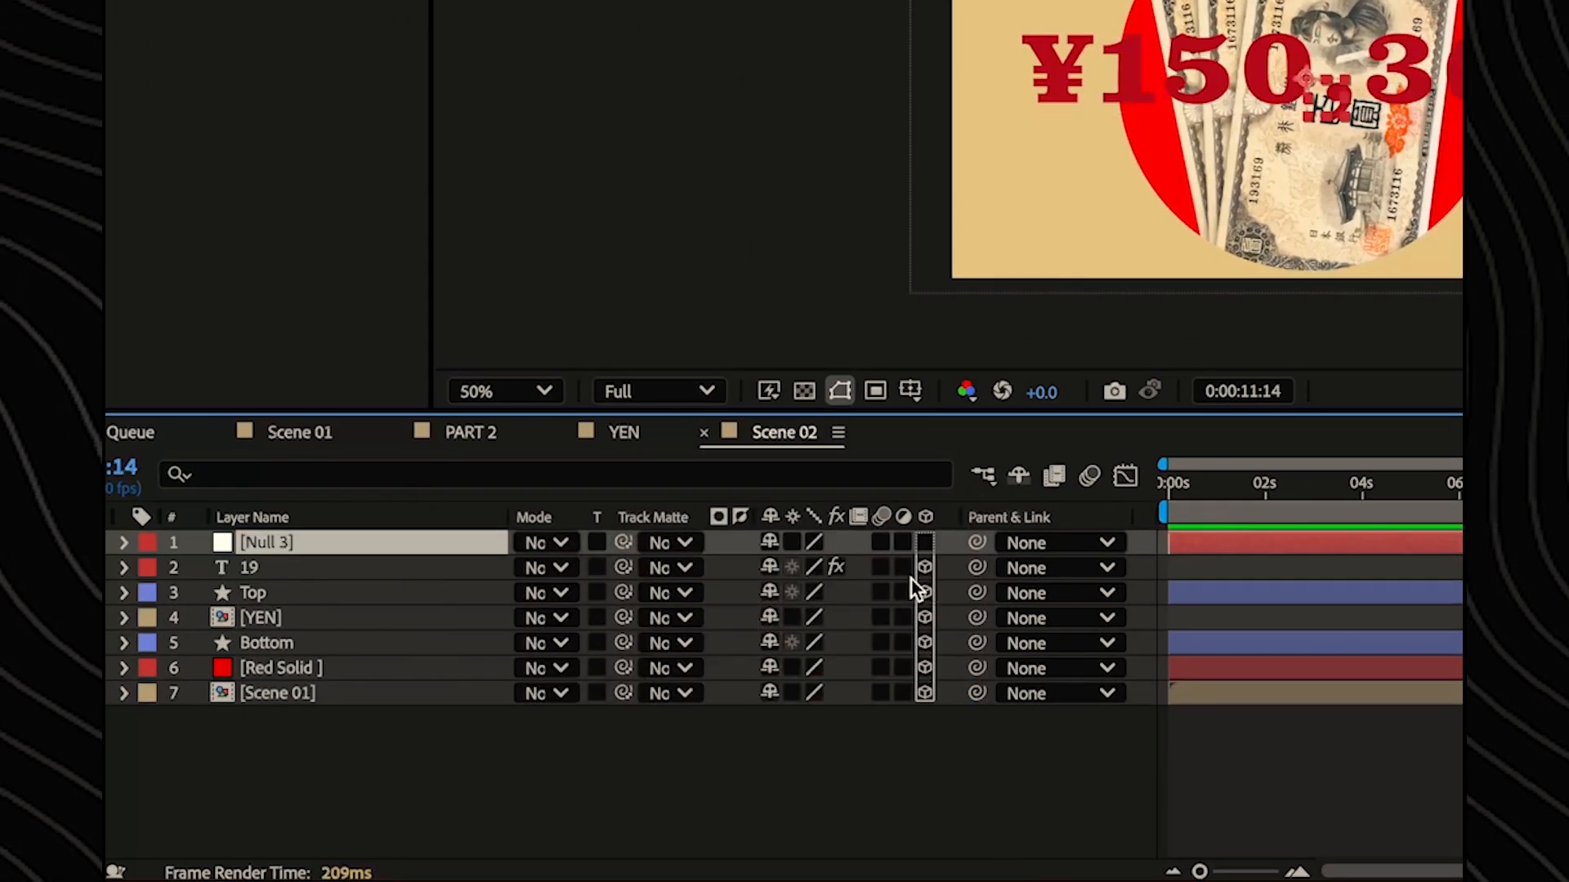
pyautogui.click(924, 542)
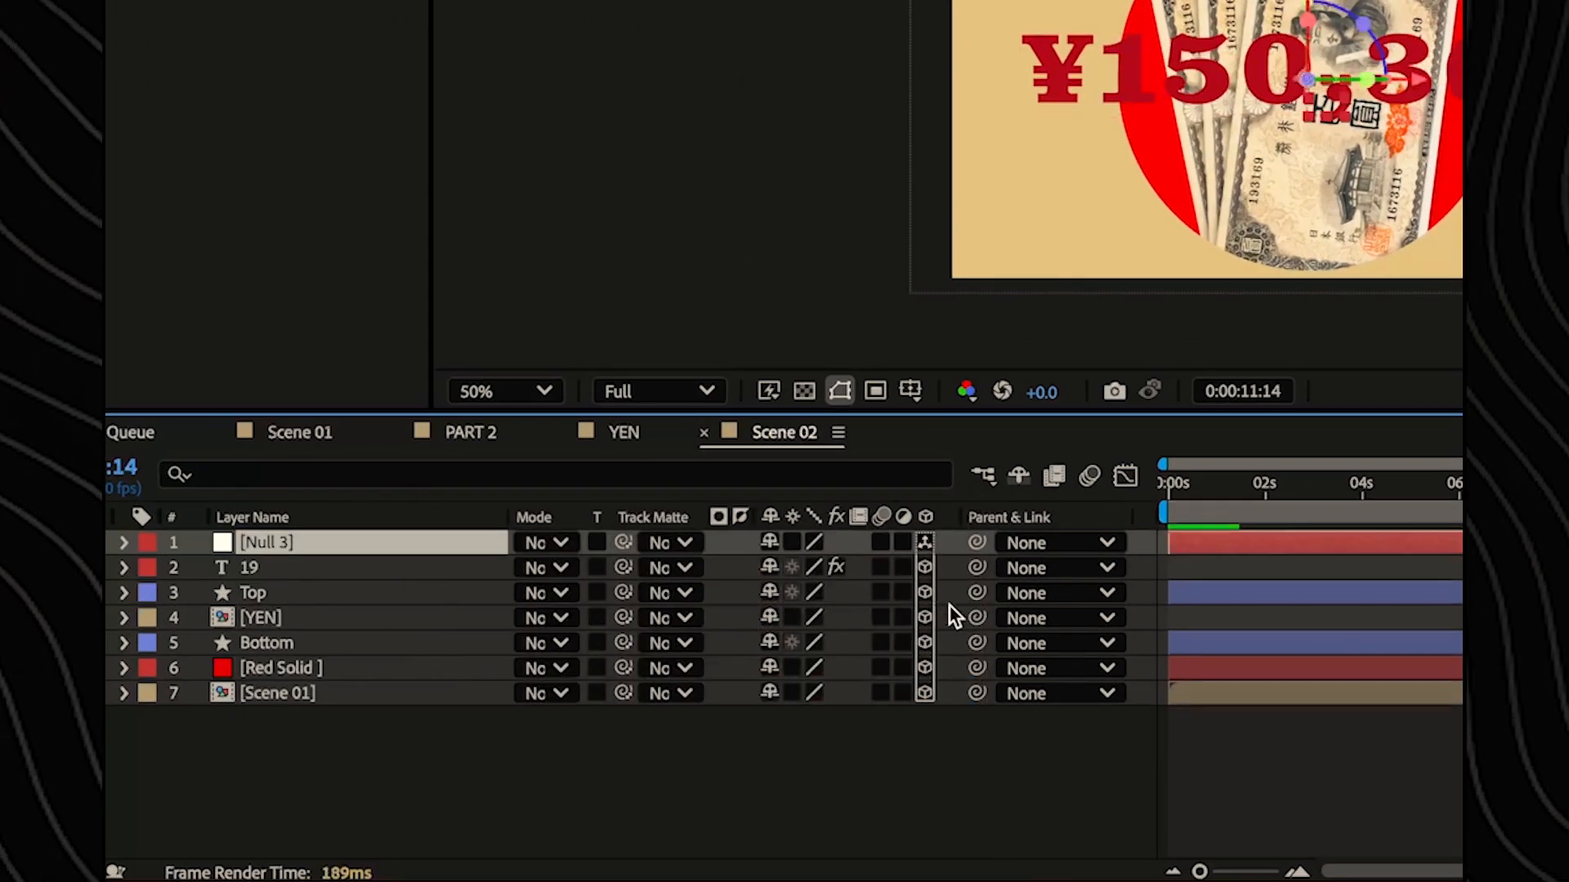
pyautogui.moveTo(423, 734); pyautogui.dragTo(403, 582)
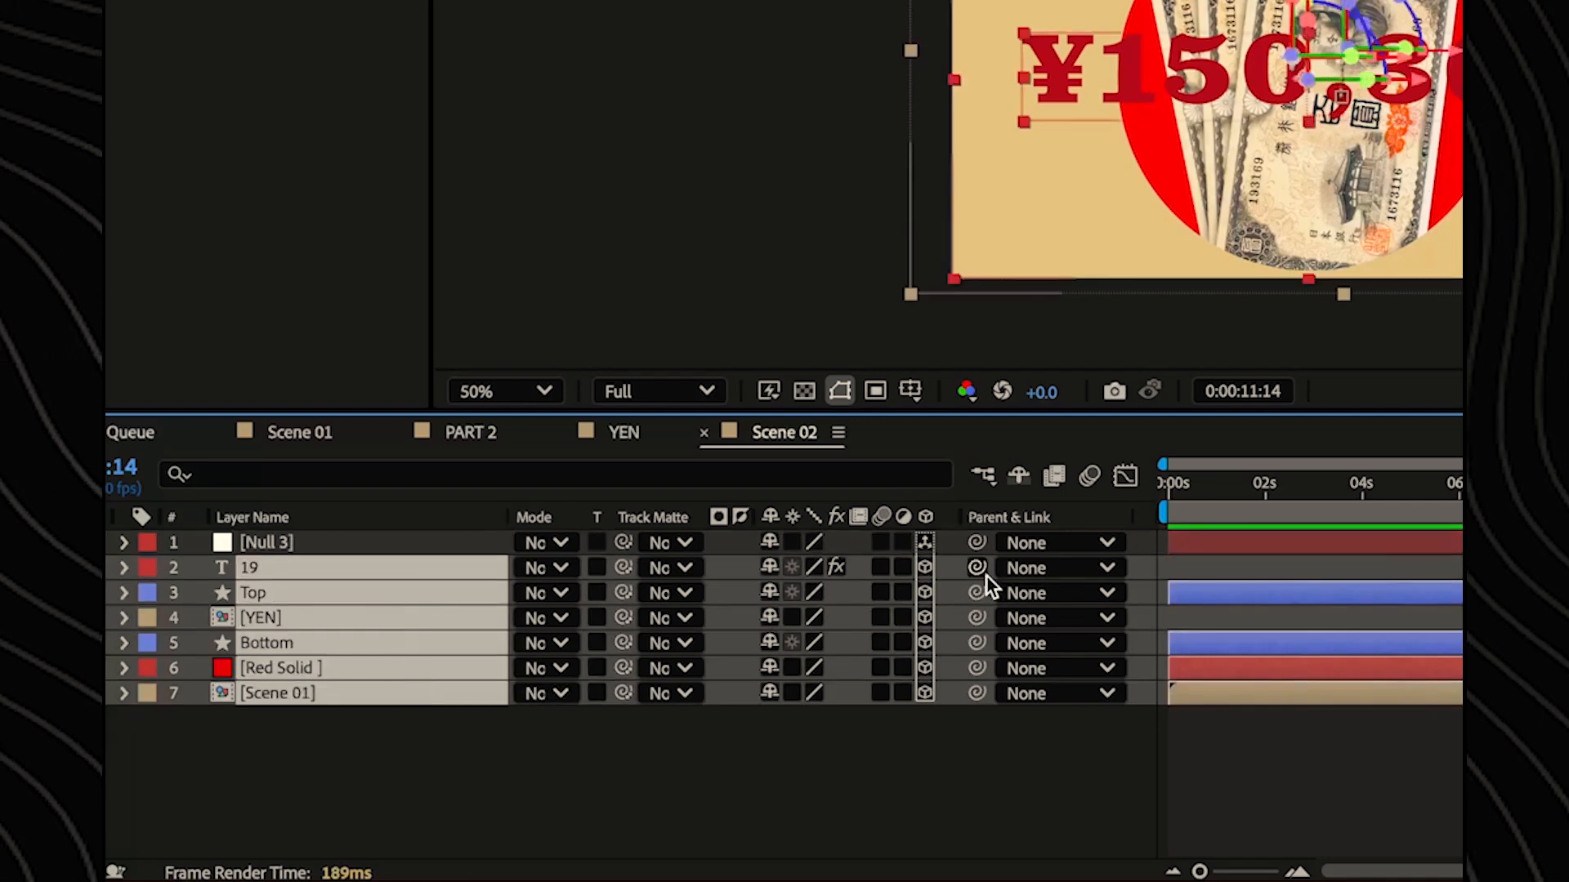
pyautogui.moveTo(977, 567); pyautogui.dragTo(435, 552)
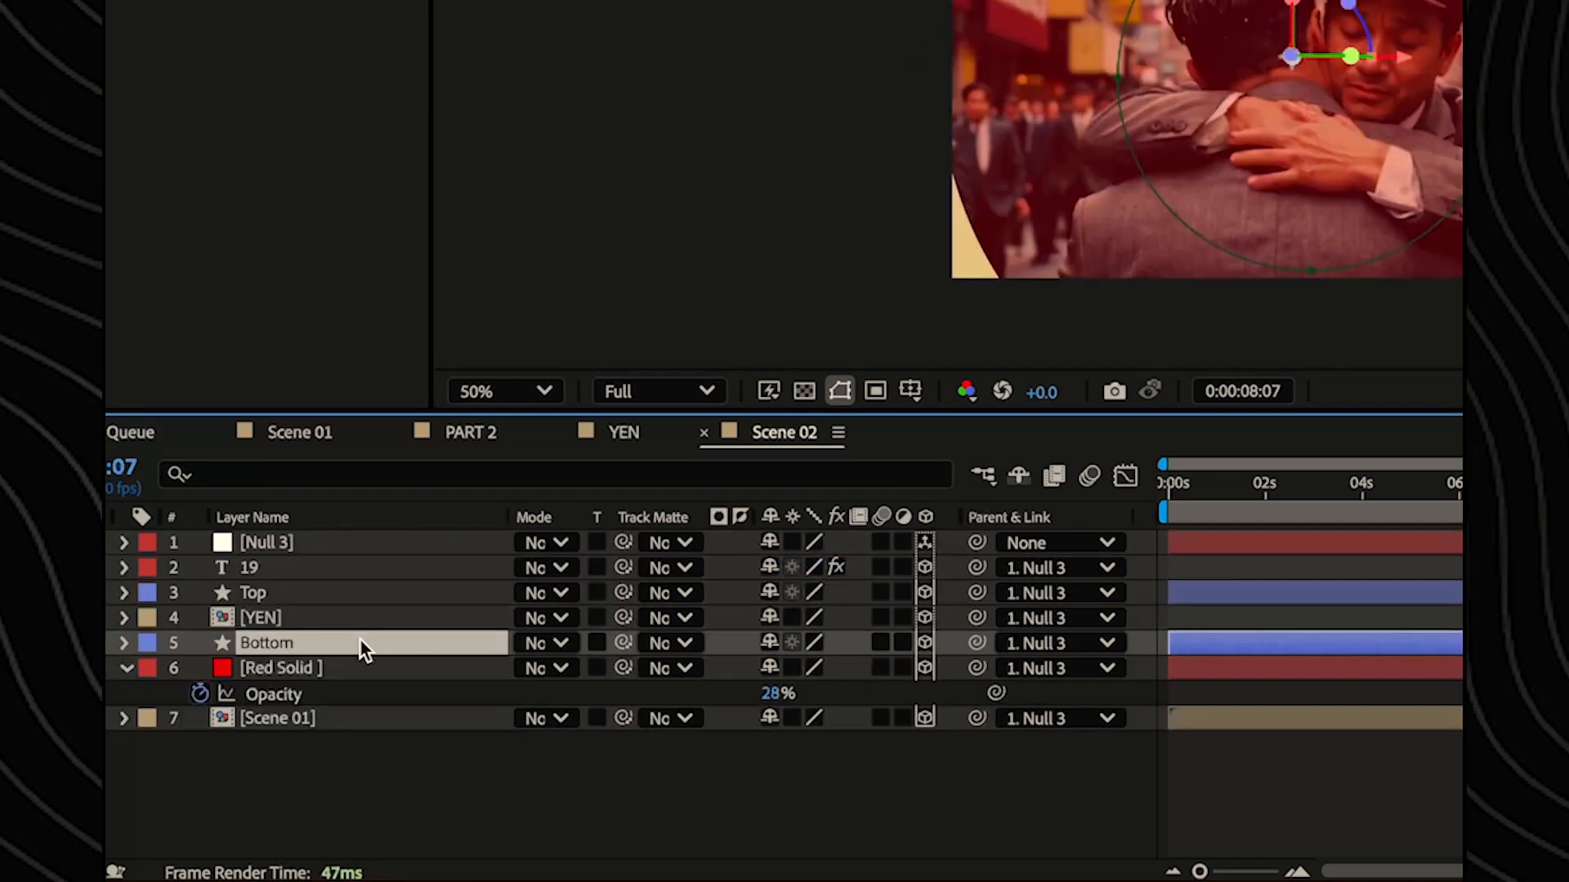
# - Keyframe Null 3's Position from Z -2 at 0:00:07:24 to about Z 201 at 0:00:10:02 and apply Easy Ease
pyautogui.press('u')
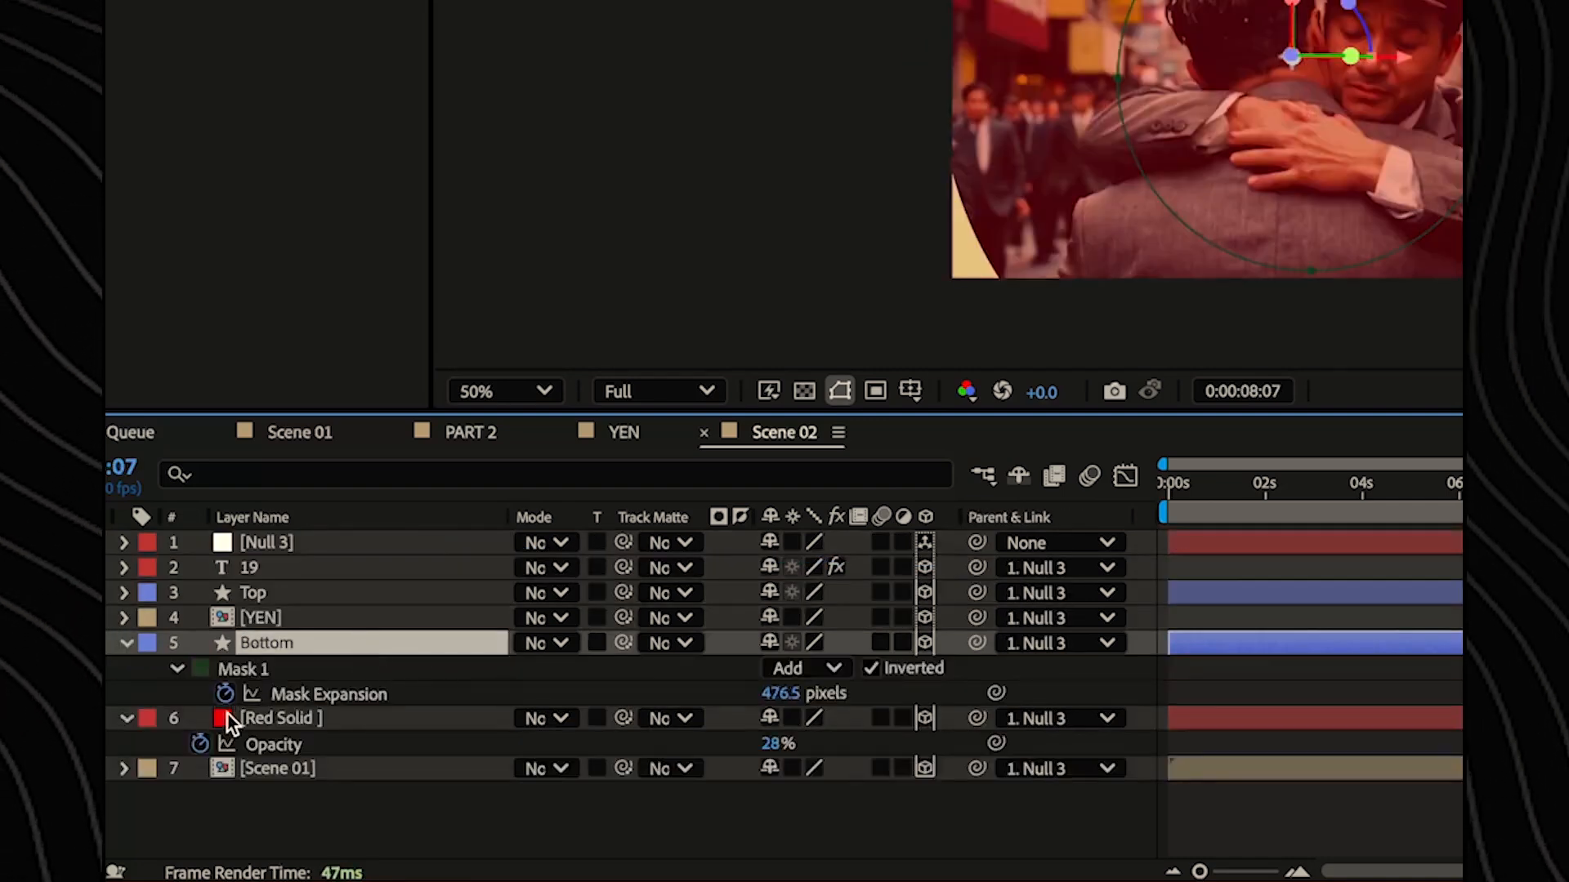
pyautogui.click(128, 718)
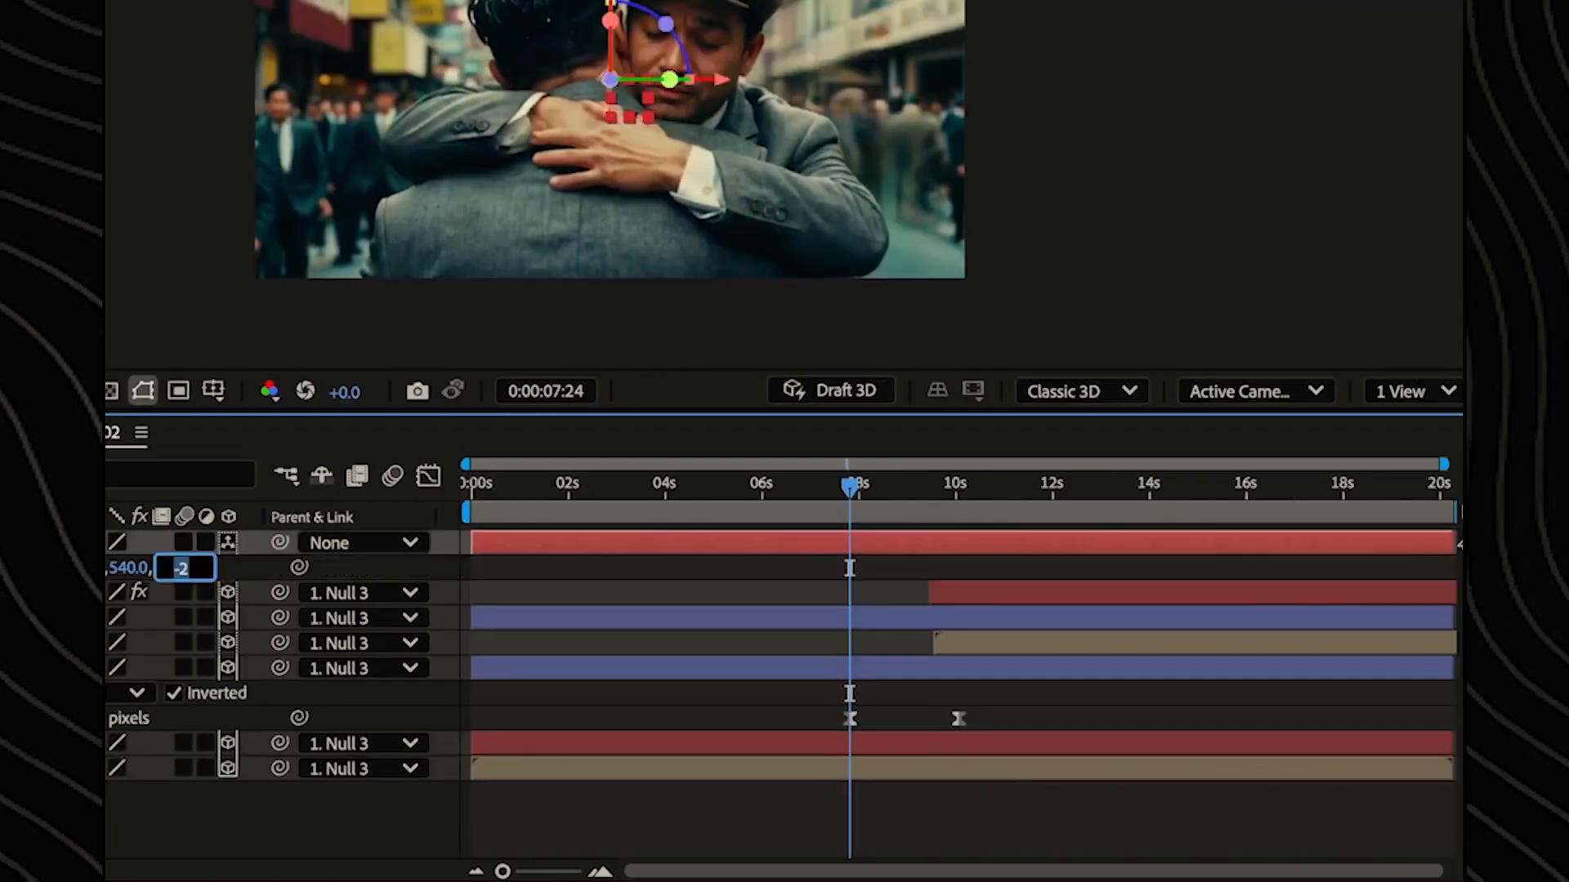
pyautogui.press('Return')
pyautogui.press('k')
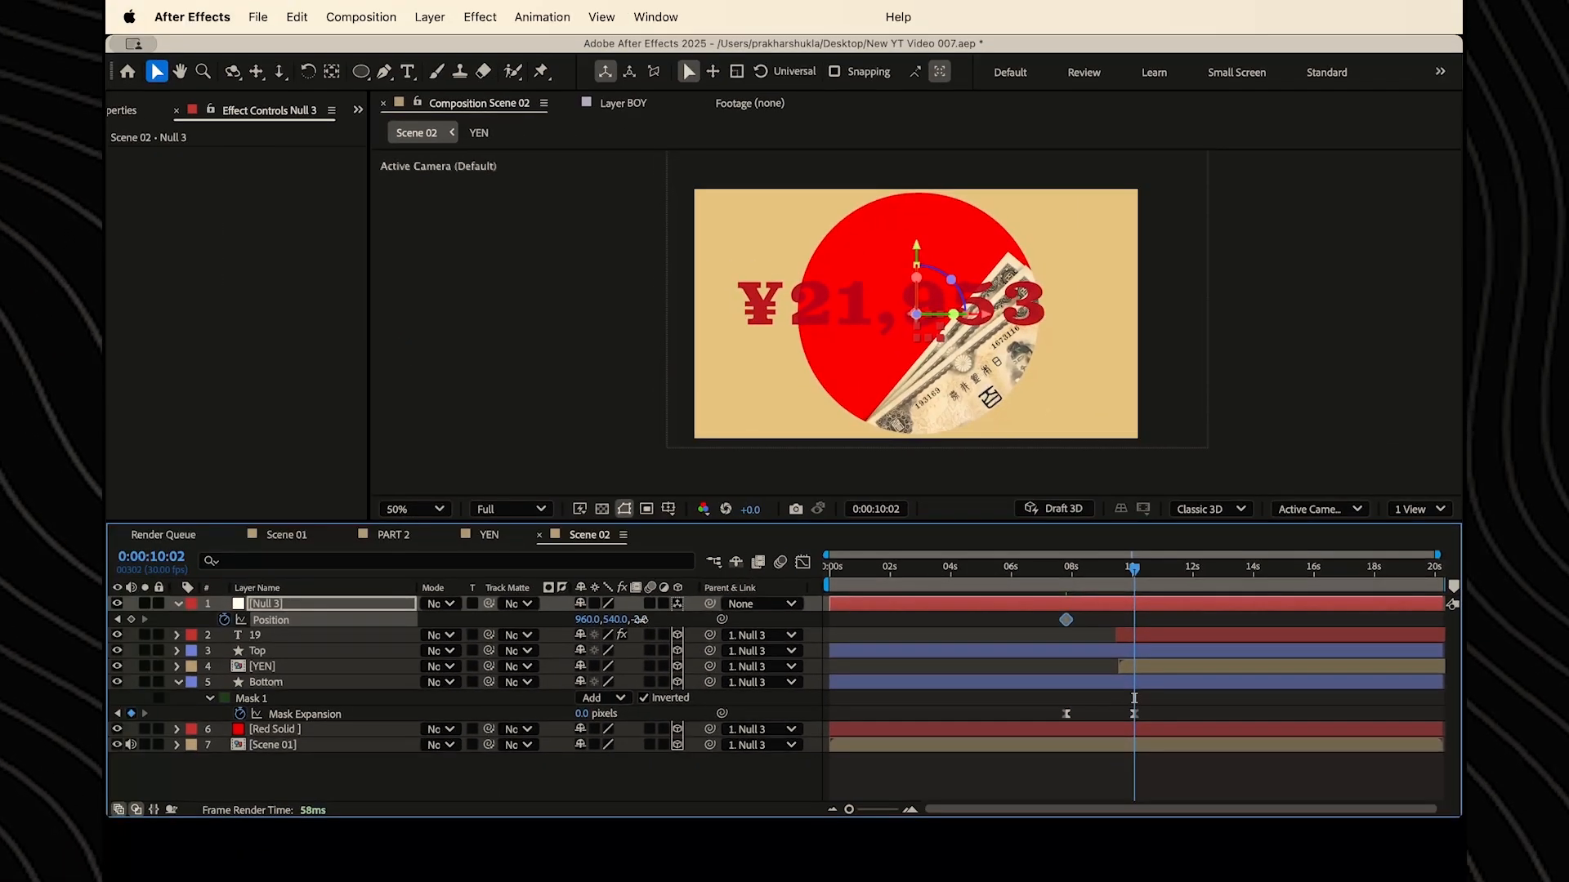
pyautogui.moveTo(175, 568); pyautogui.dragTo(325, 567)
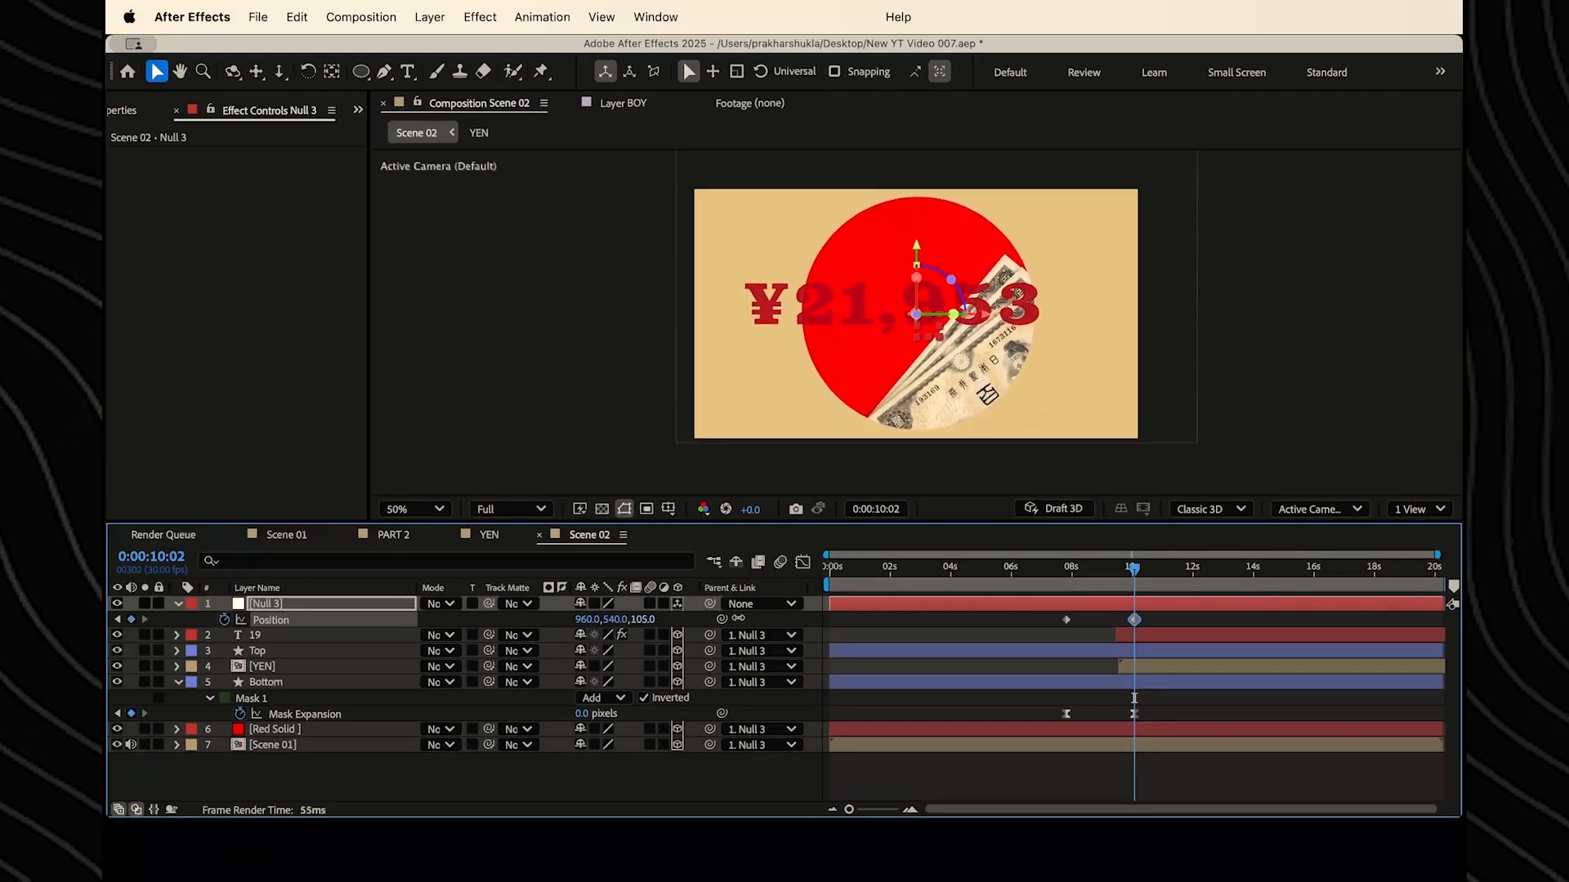
pyautogui.moveTo(642, 620); pyautogui.dragTo(1045, 636)
pyautogui.press('F9')
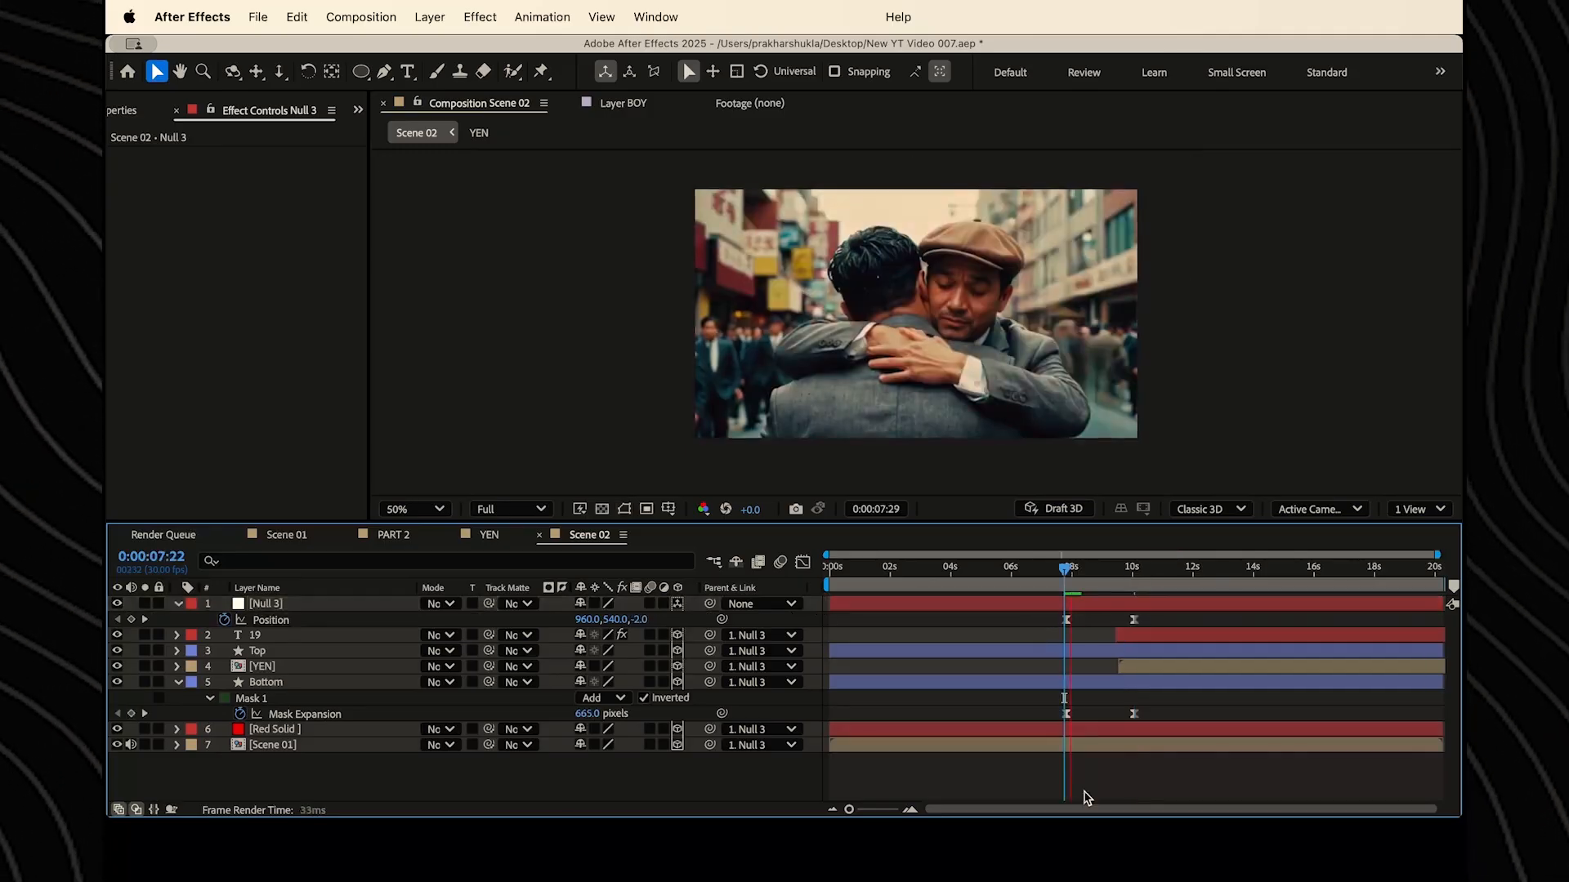
# - Preview the camera pull-back and enlarge the Red Solid layer's Scale to 118%
pyautogui.press('space')
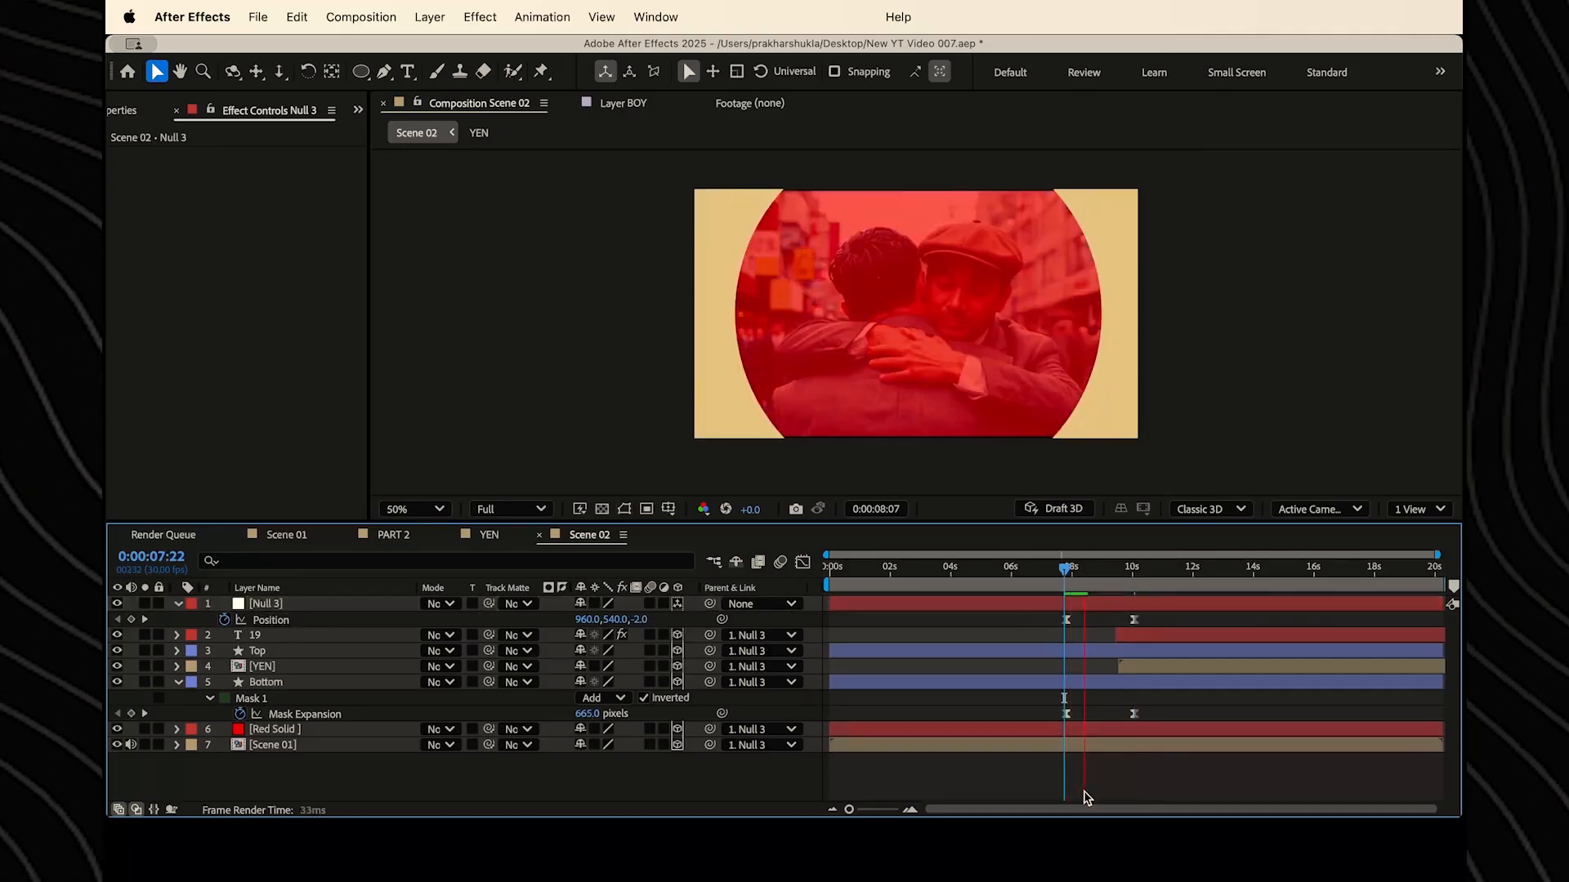
pyautogui.press('space')
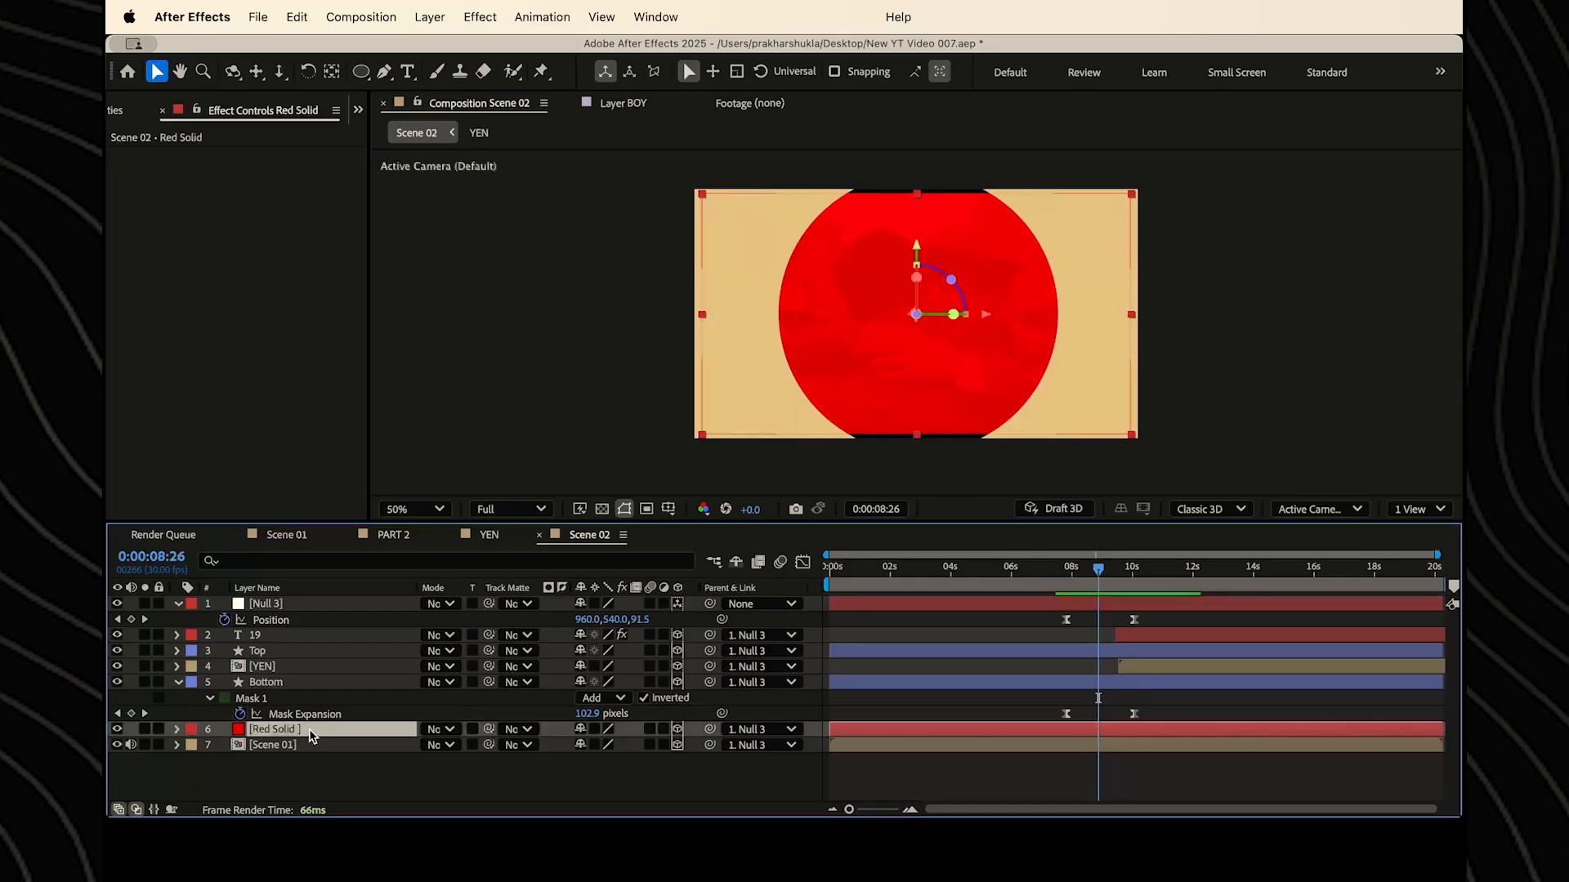
pyautogui.press('s')
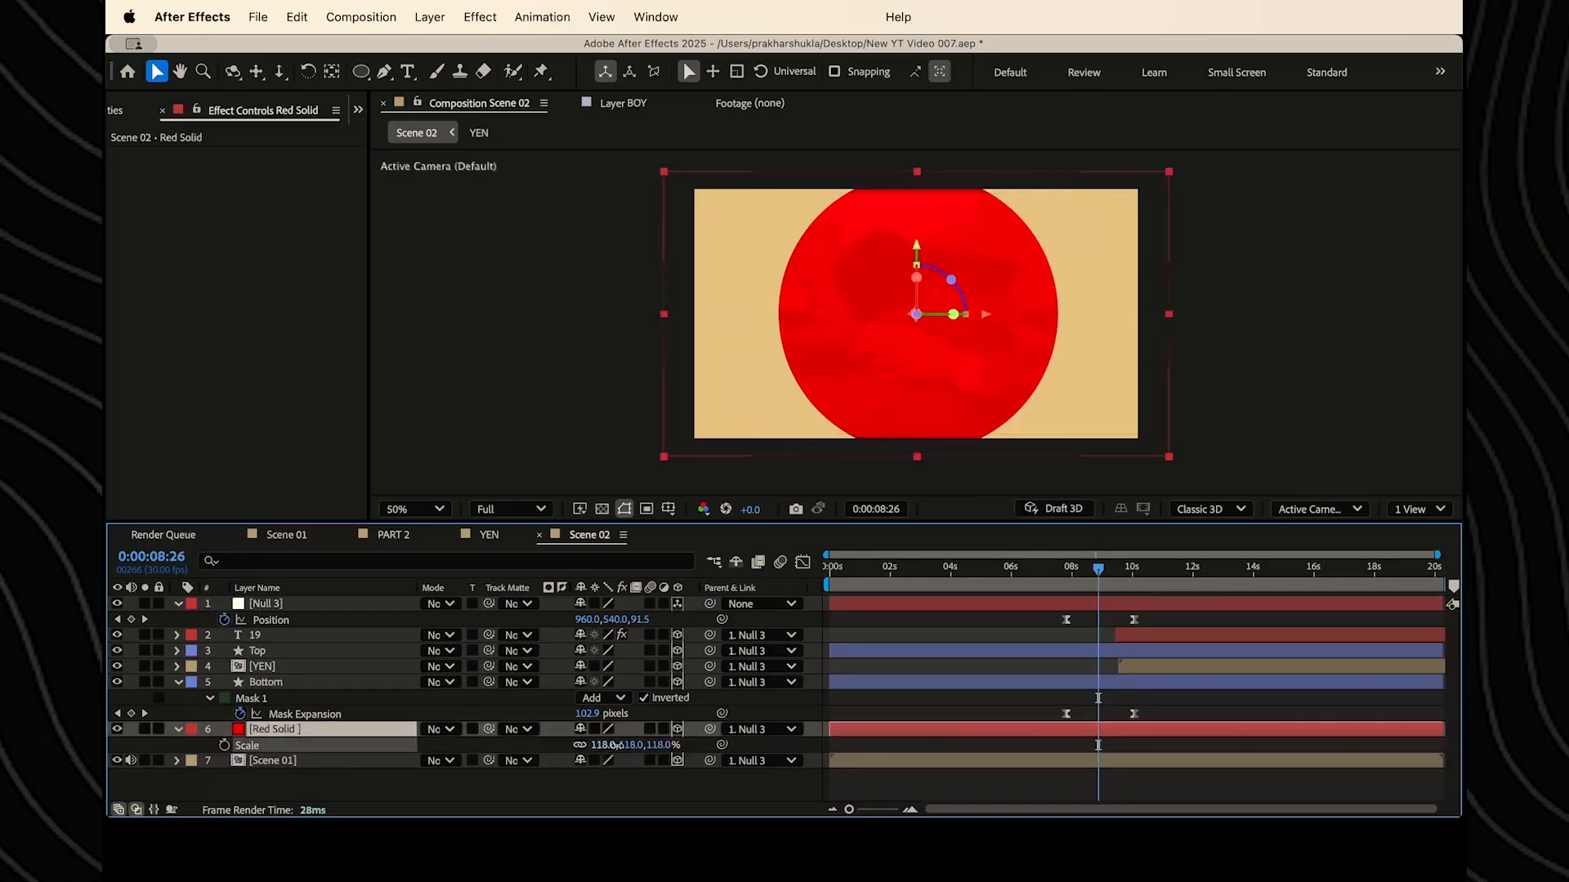
# - Create a null object named Trans, make it 3D, and parent Null 3 to it
pyautogui.rightClick(363, 738)
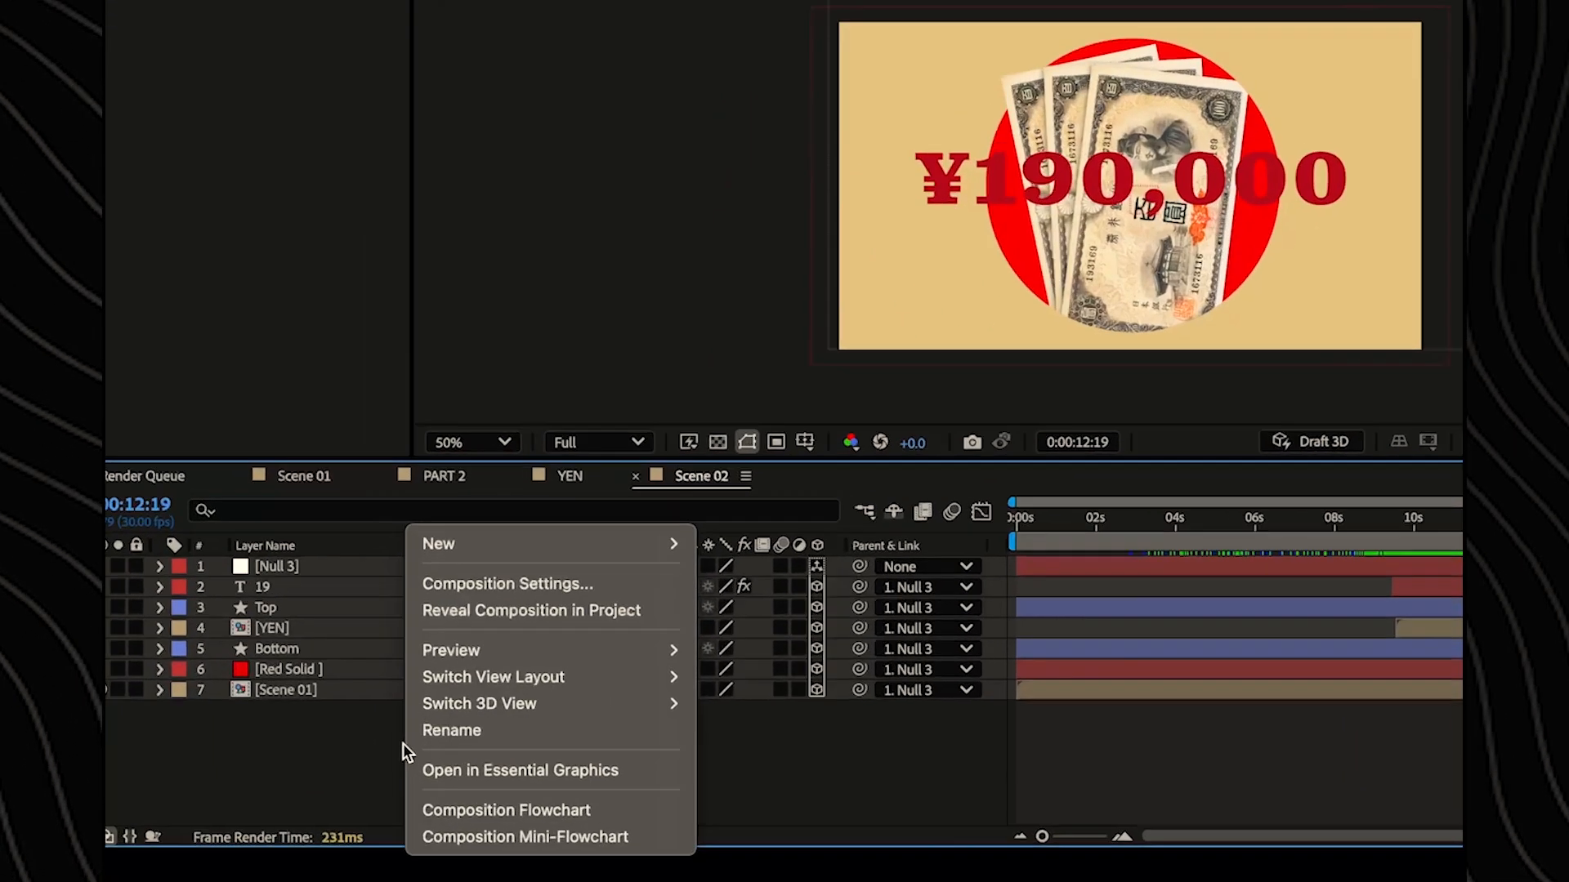
pyautogui.moveTo(478, 544)
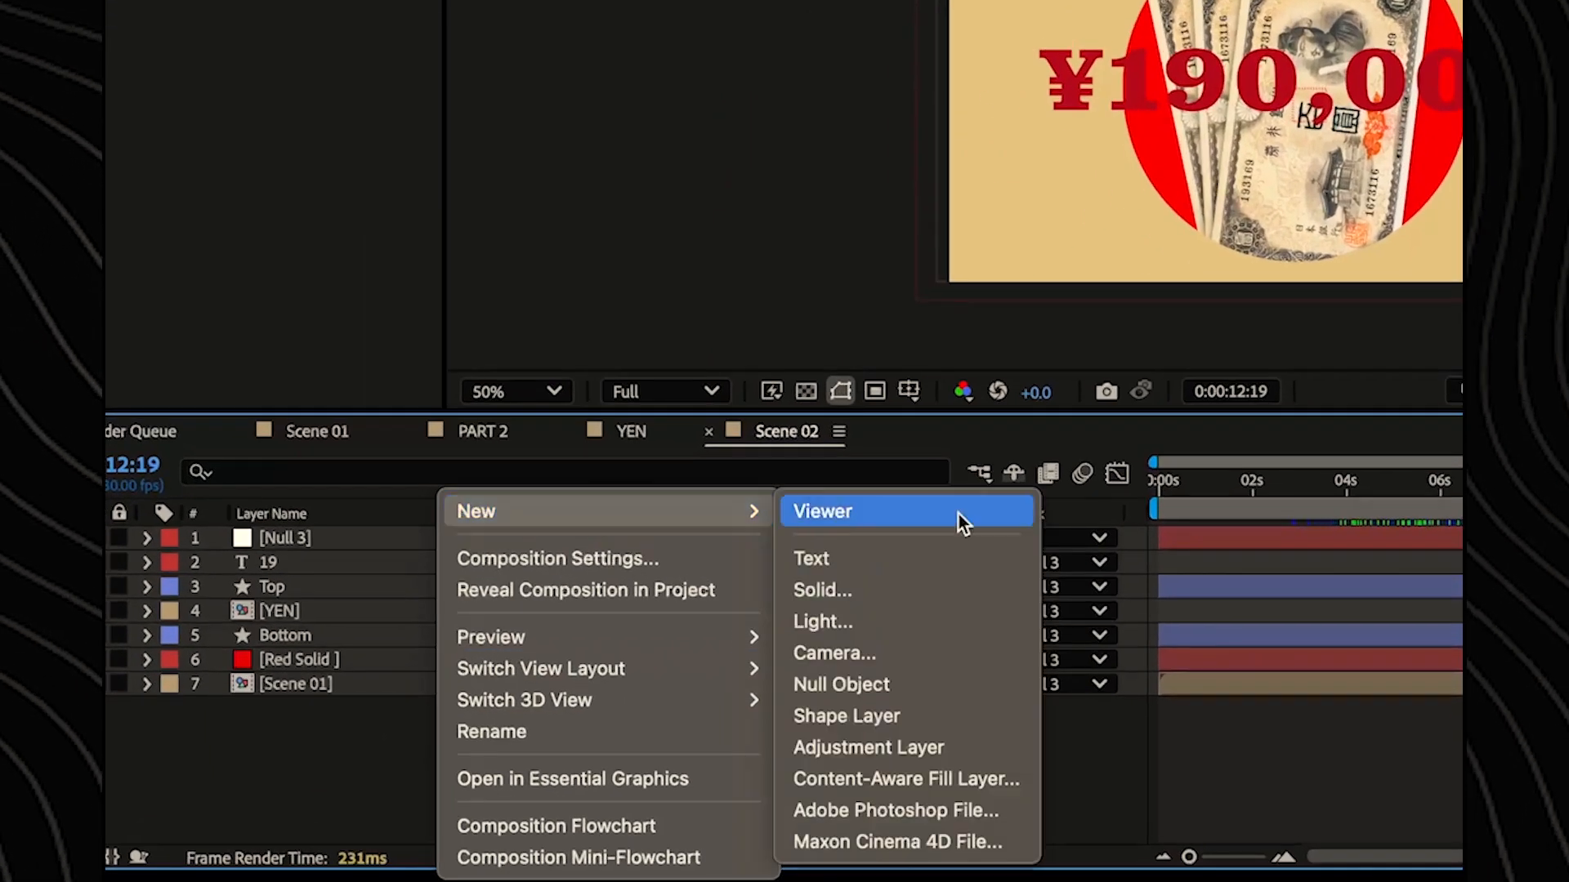
pyautogui.click(823, 685)
pyautogui.rightClick(313, 567)
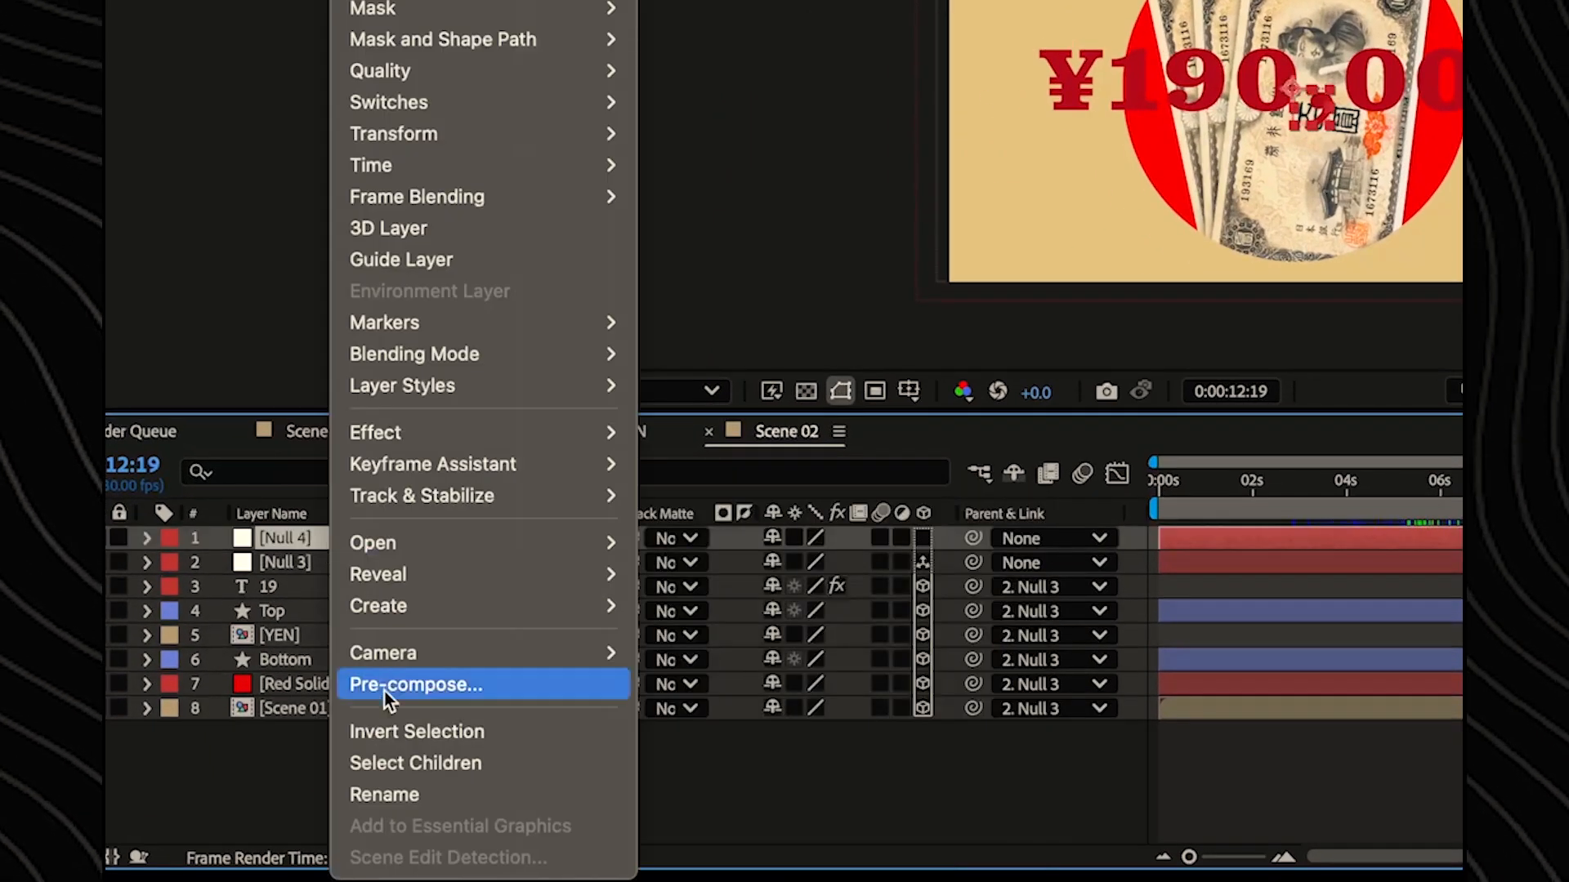
pyautogui.click(389, 792)
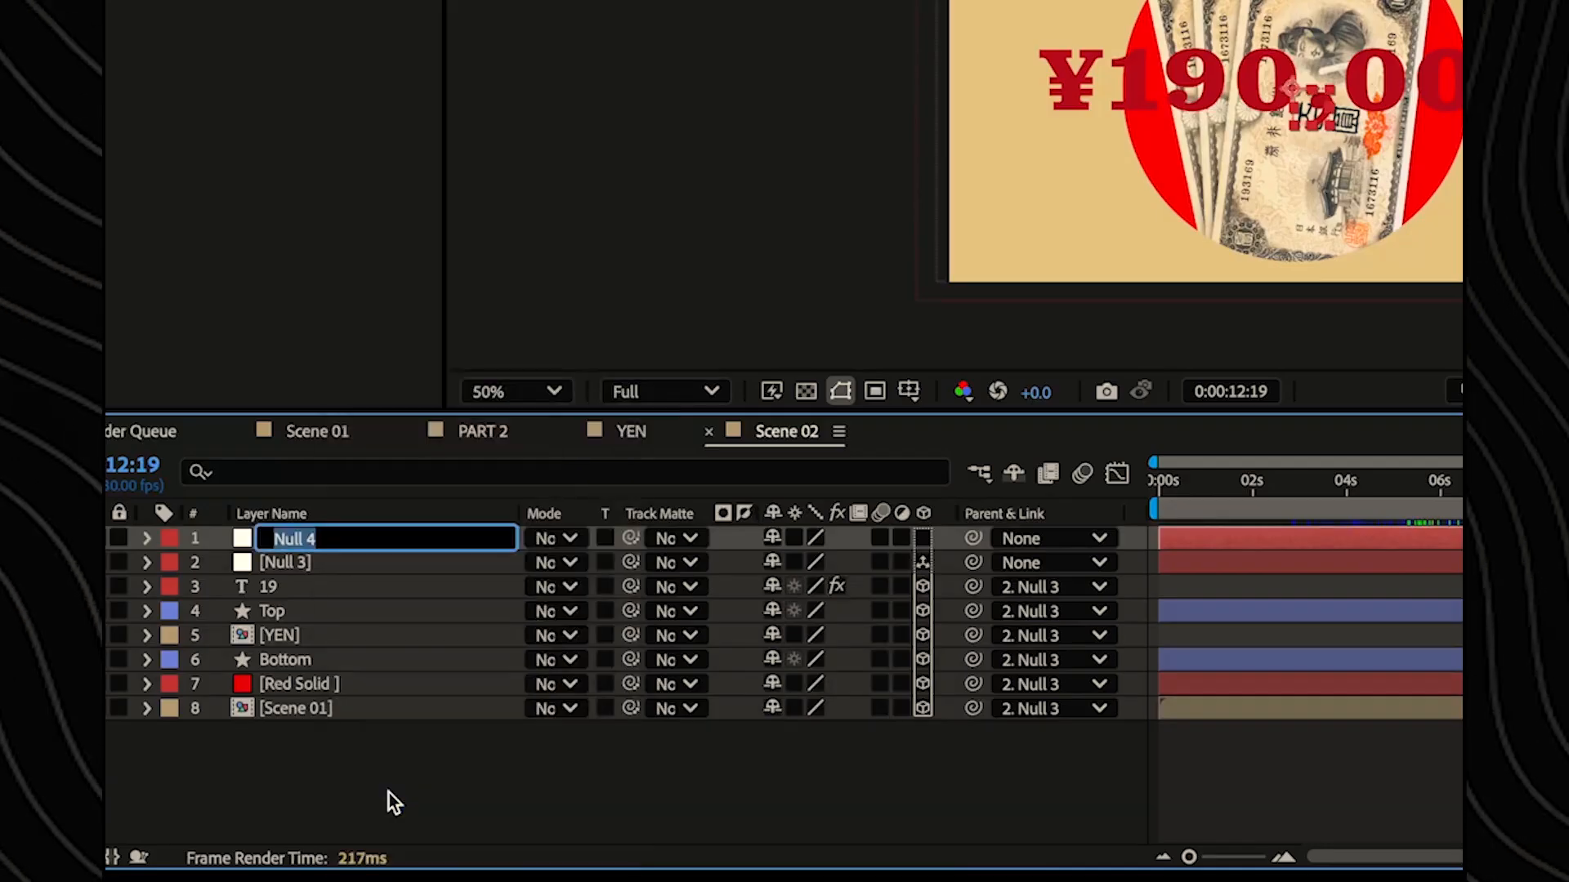
pyautogui.write('Trans')
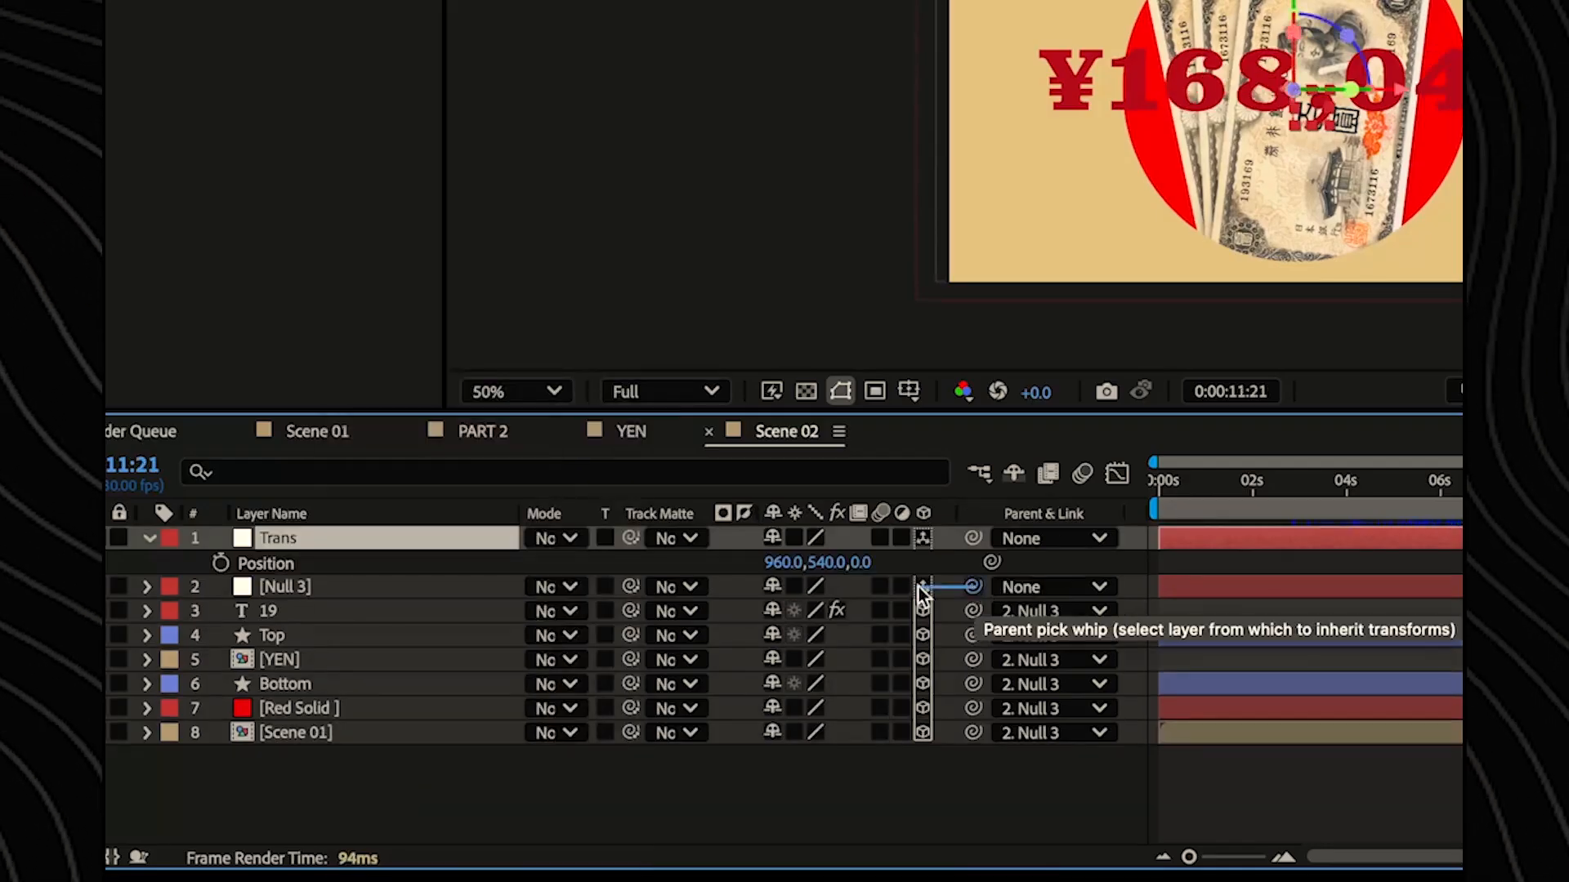
pyautogui.moveTo(972, 587); pyautogui.dragTo(467, 537)
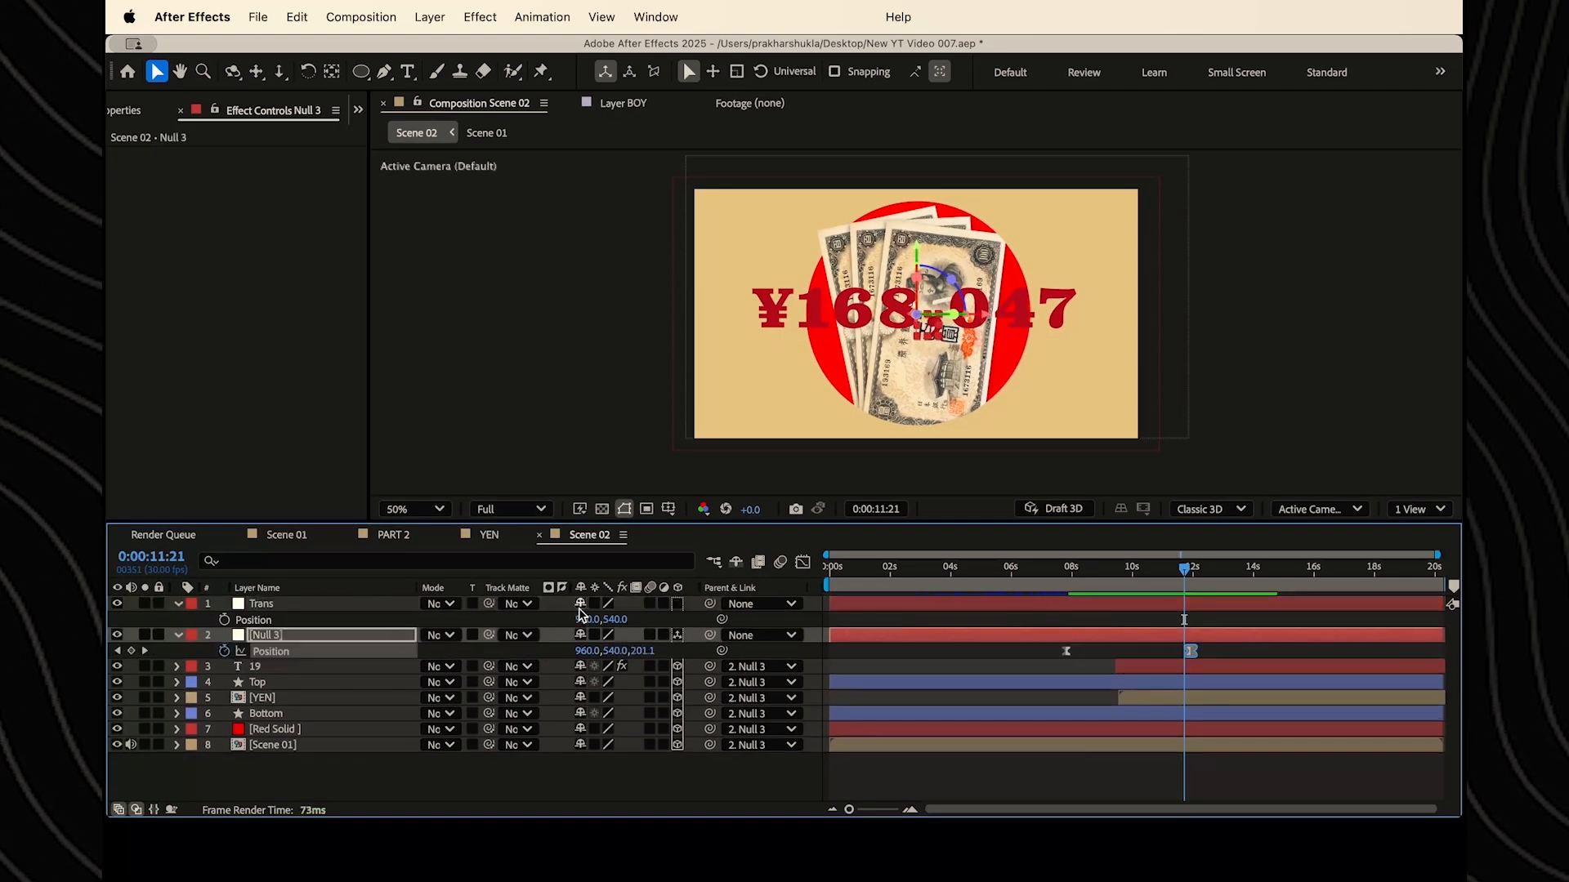
pyautogui.click(923, 537)
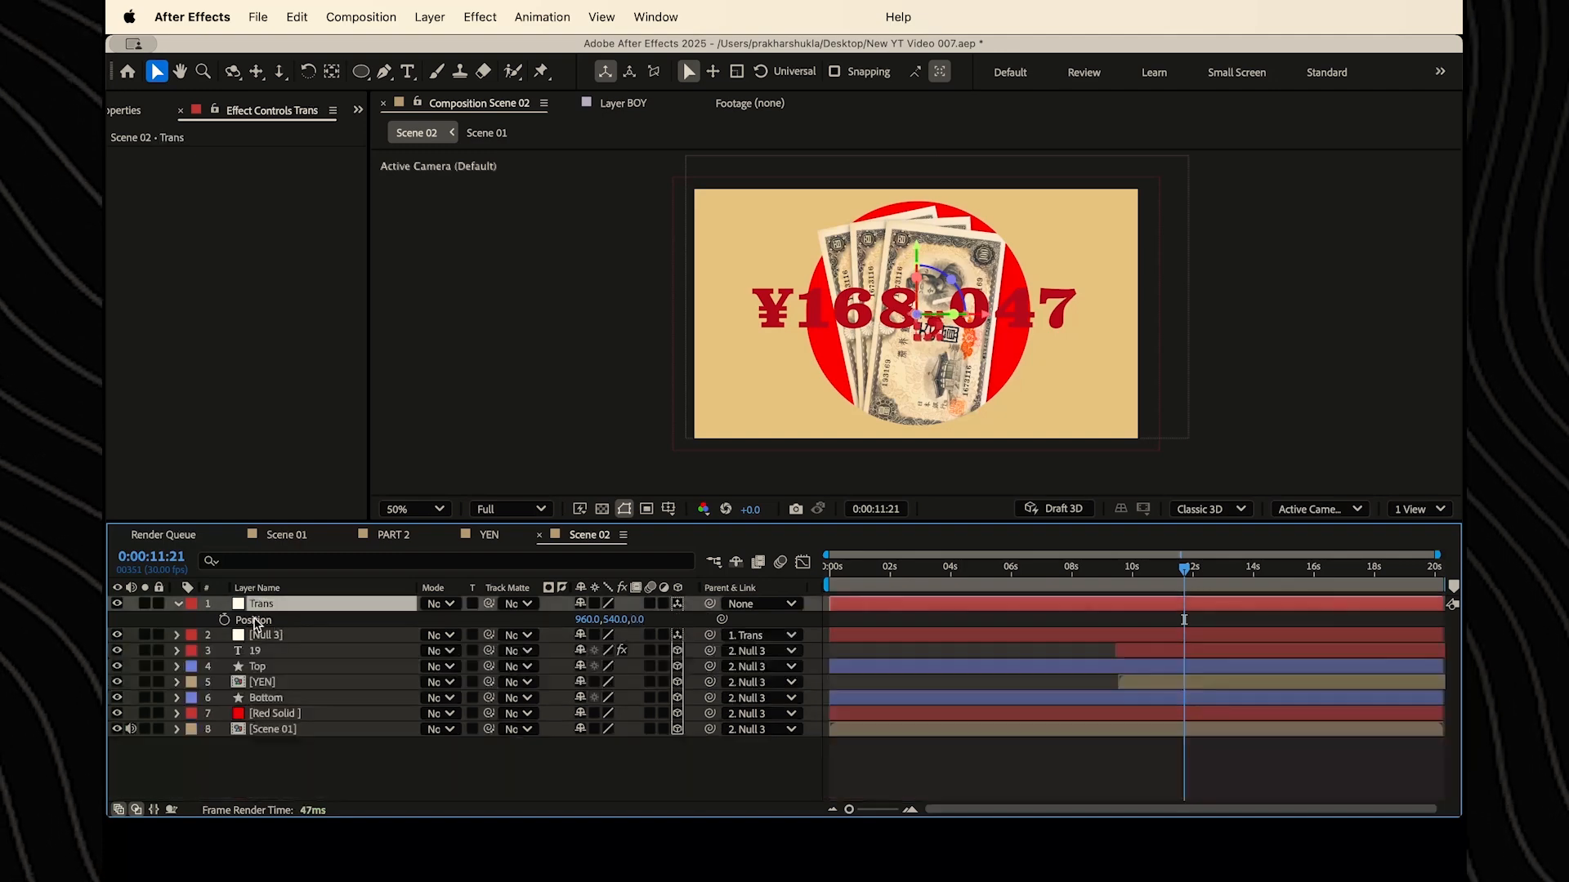
# - Keyframe Trans's Position from the centre at 0:00:11:21 to X -767 at about 0:00:14:00, with Easy Ease on both keyframes
pyautogui.moveTo(1184, 566); pyautogui.dragTo(1259, 576)
pyautogui.moveTo(590, 619); pyautogui.dragTo(274, 625)
pyautogui.moveTo(587, 625); pyautogui.dragTo(388, 638)
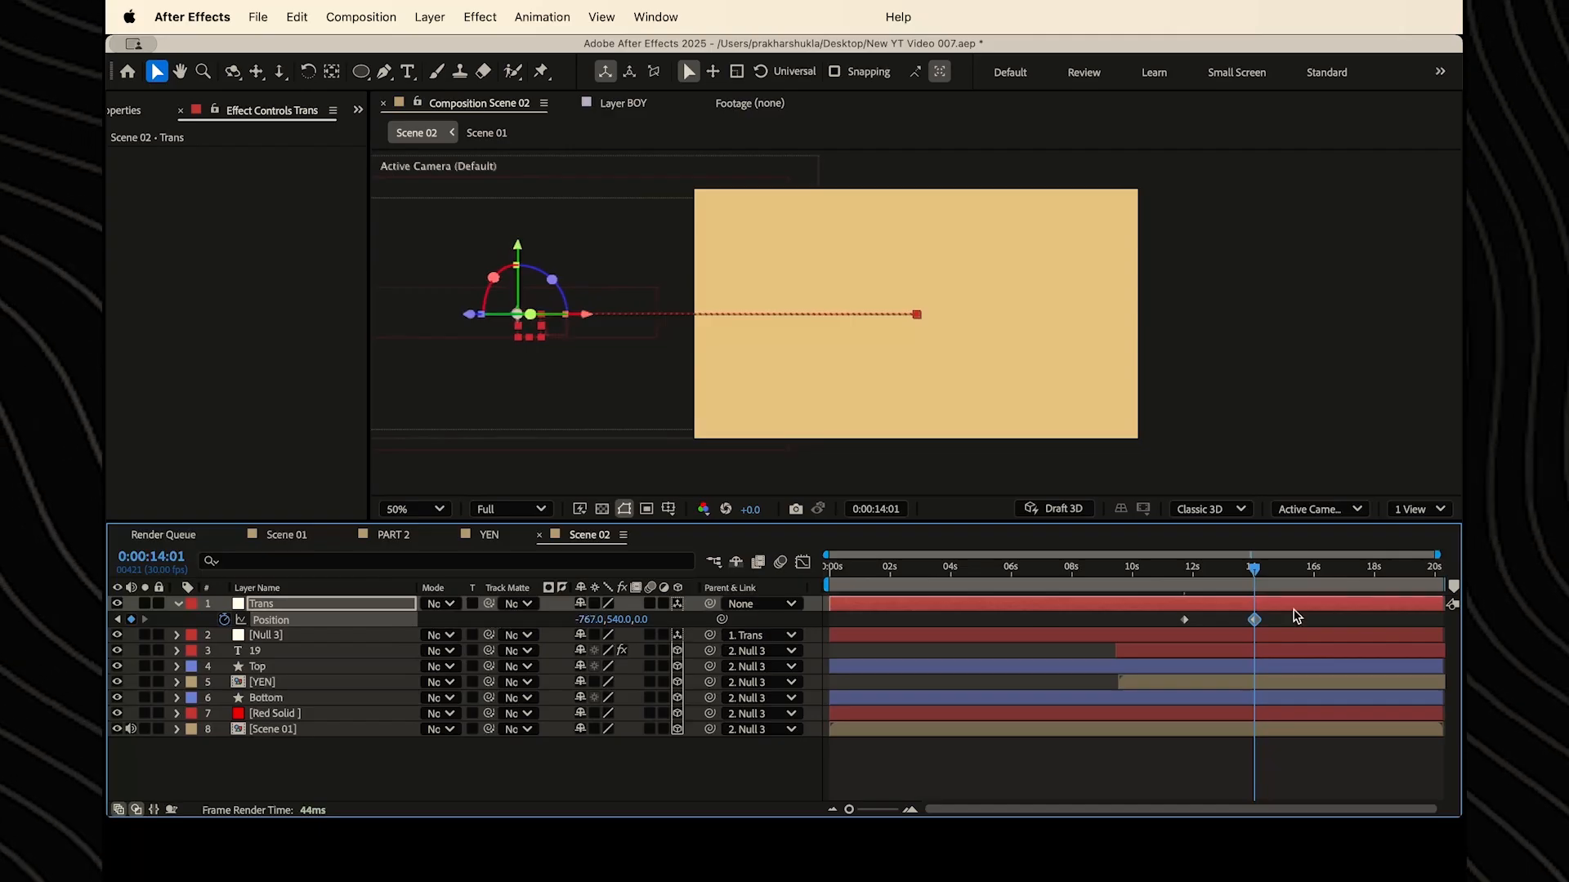
pyautogui.moveTo(1277, 621); pyautogui.dragTo(1176, 628)
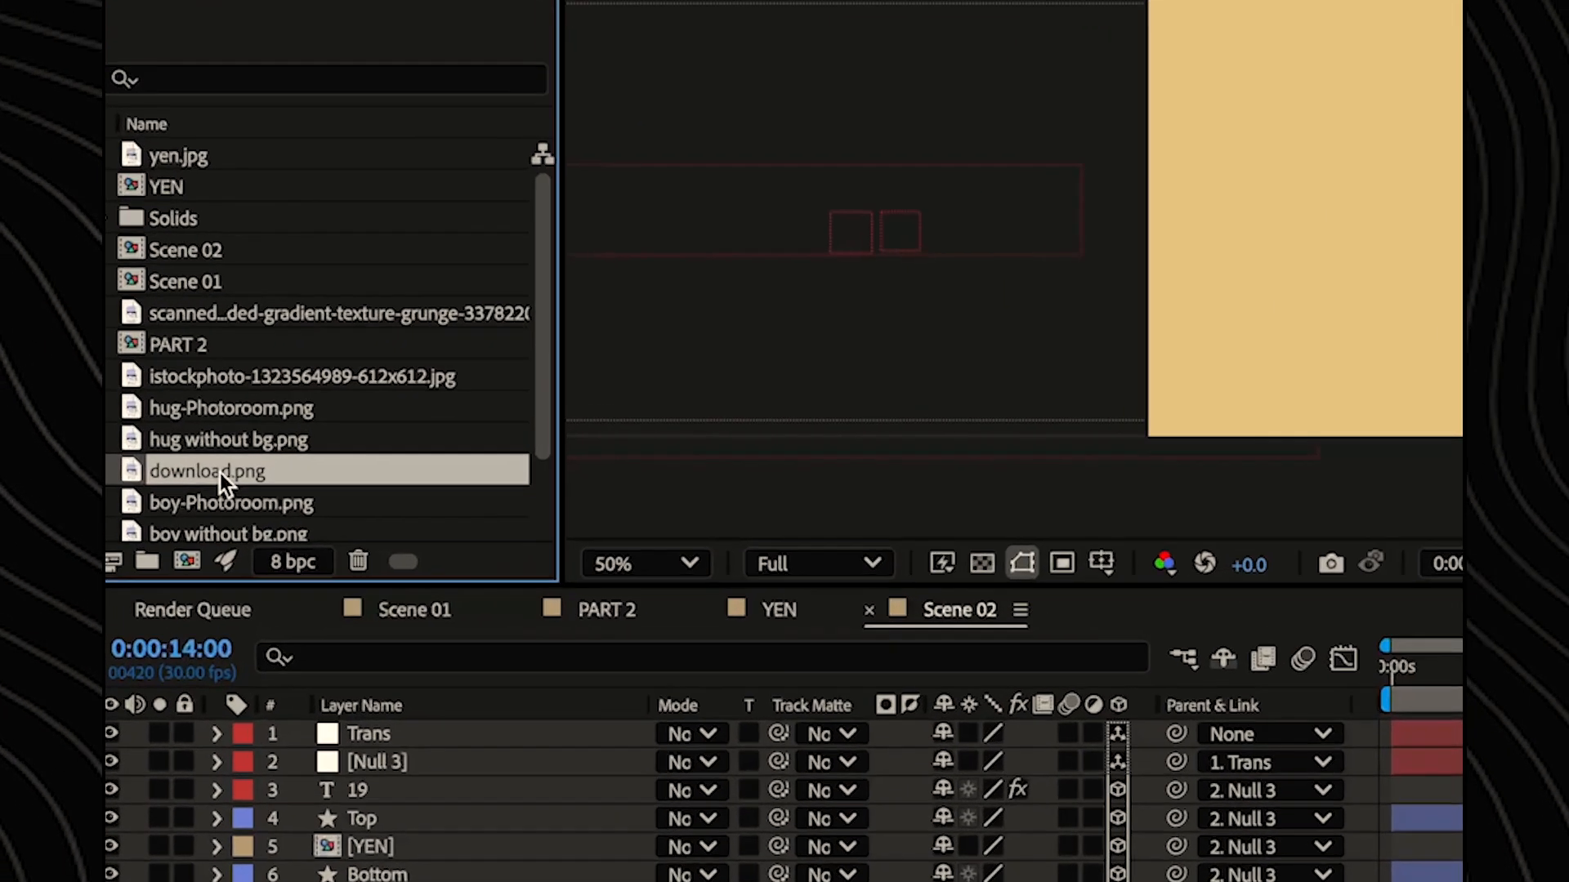
# - Add download.png as the uppermost layer of Scene 02, make it 3D, and scale it to 150%
pyautogui.moveTo(219, 473); pyautogui.dragTo(376, 708)
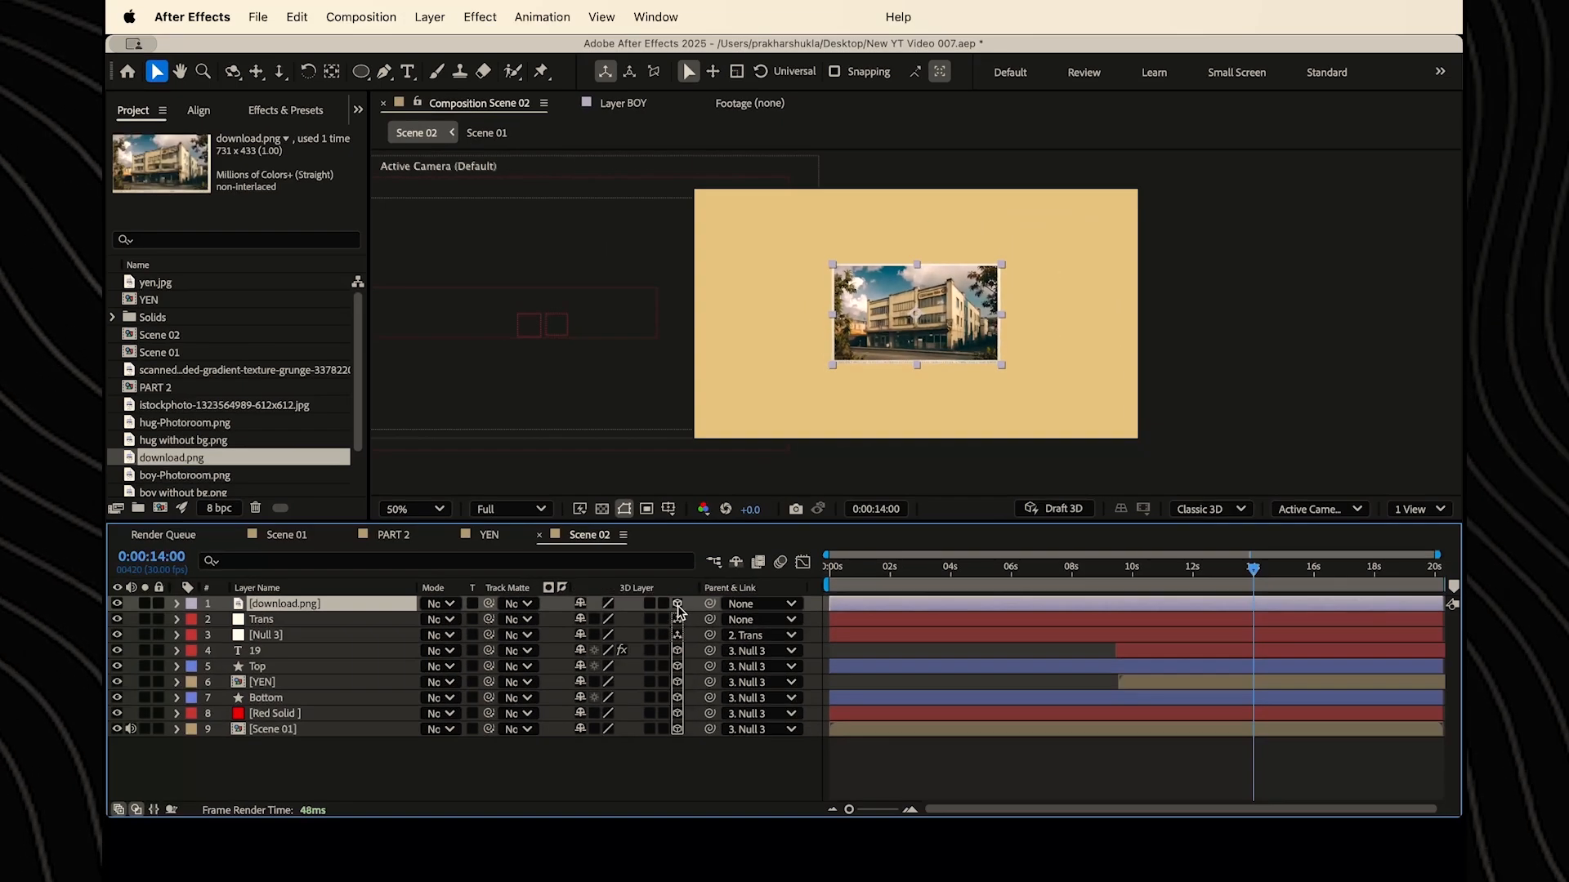
pyautogui.click(1118, 733)
pyautogui.press('s')
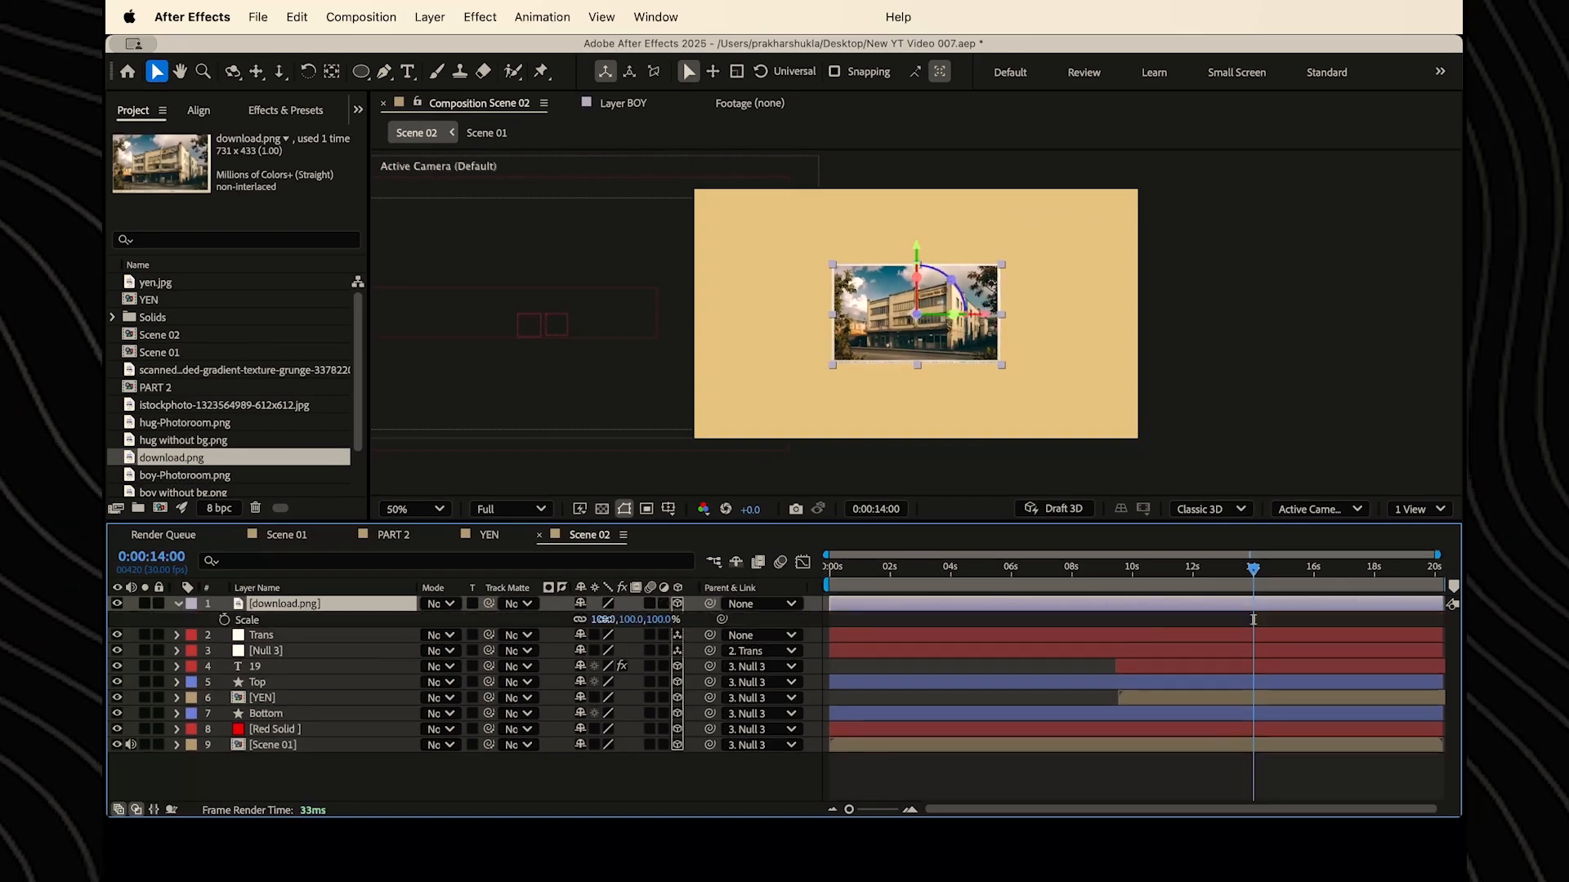
pyautogui.moveTo(607, 619); pyautogui.dragTo(653, 620)
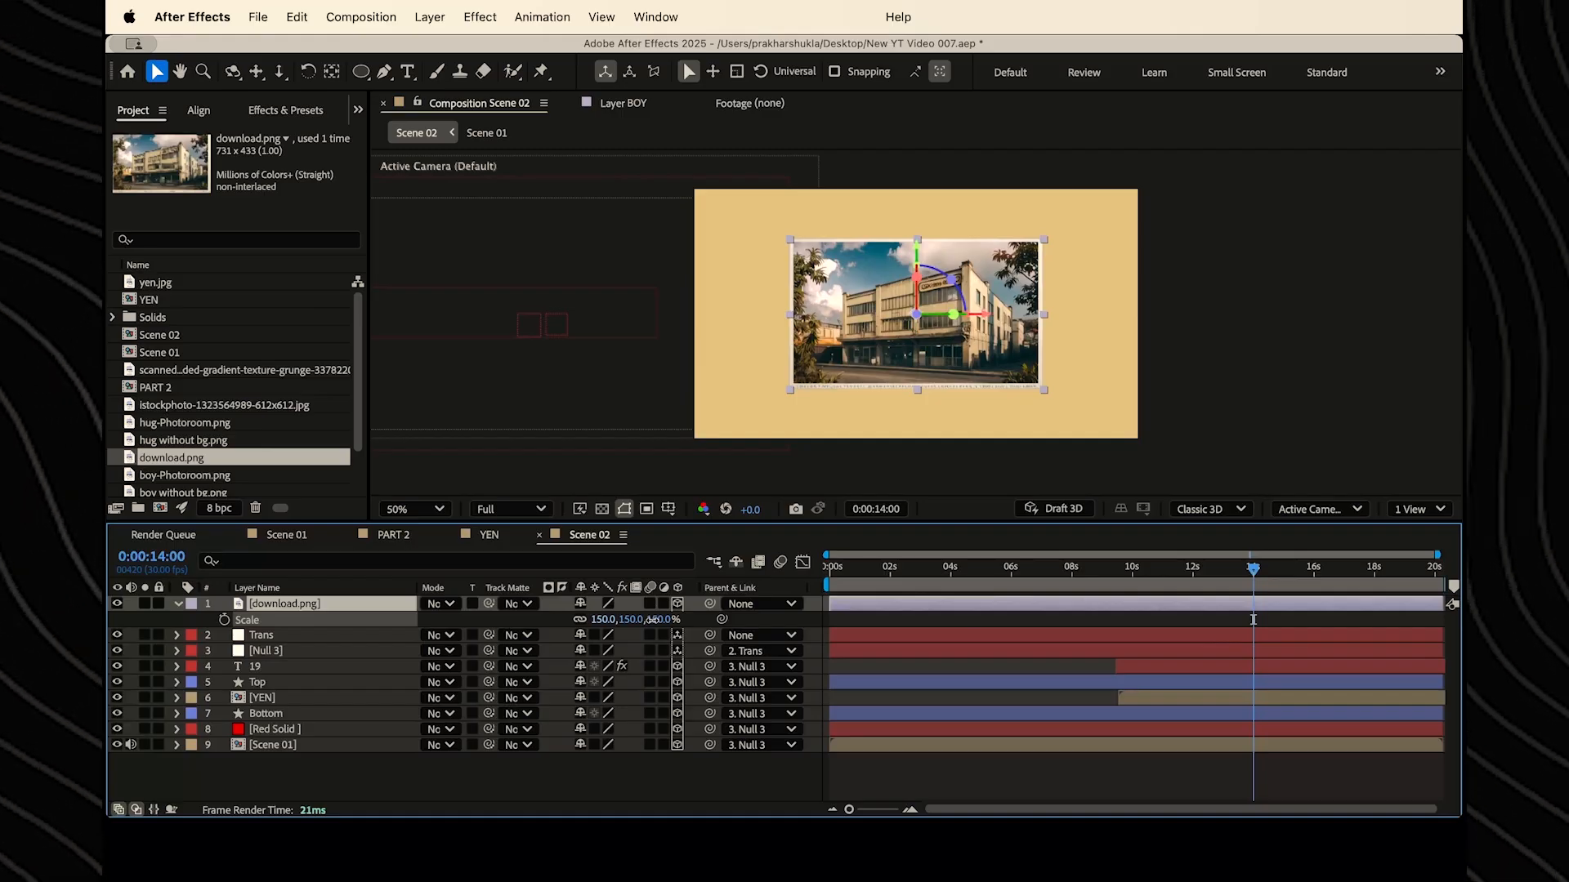
# - Apply a Drop Shadow to download.png with 35% opacity, 220° direction, distance 0 and softness 70
pyautogui.press('super+5')
pyautogui.write('drop')
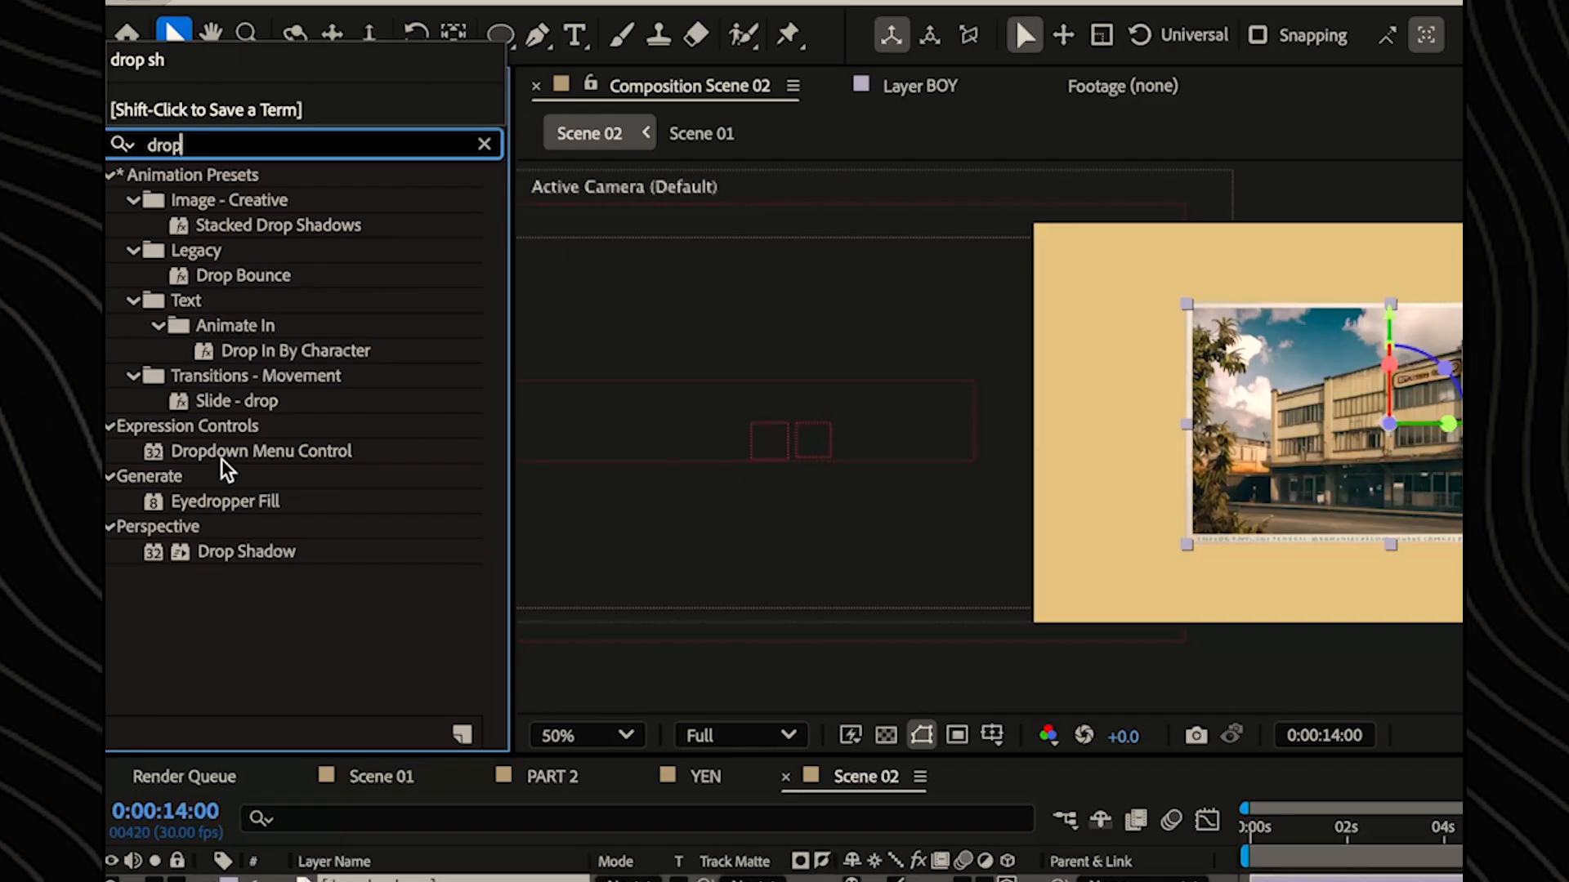
pyautogui.moveTo(246, 552); pyautogui.dragTo(351, 539)
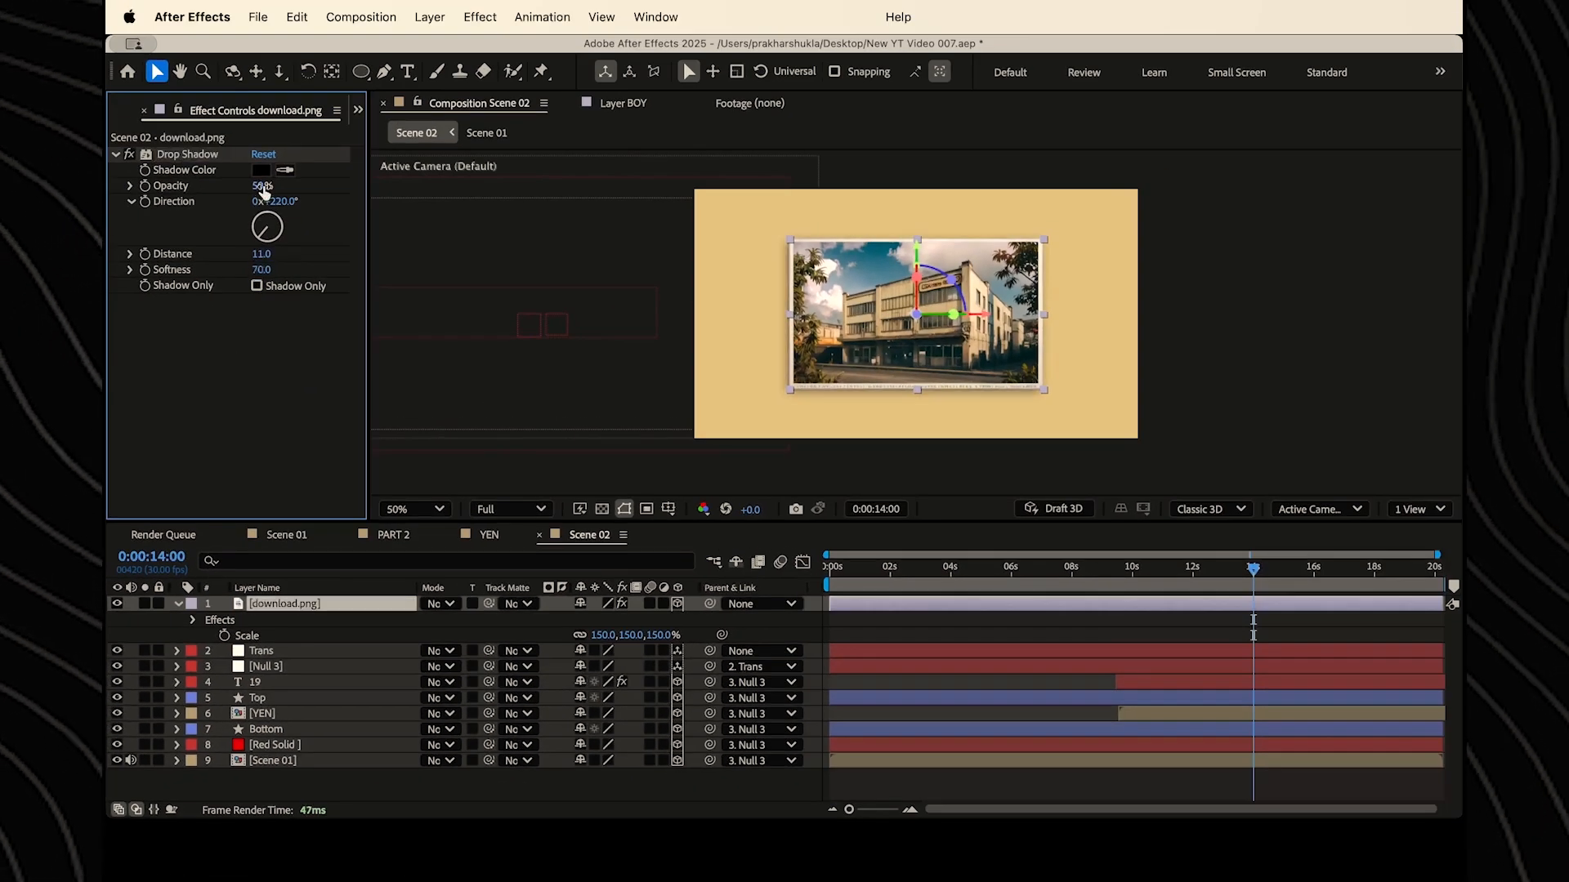
pyautogui.moveTo(263, 188); pyautogui.dragTo(252, 186)
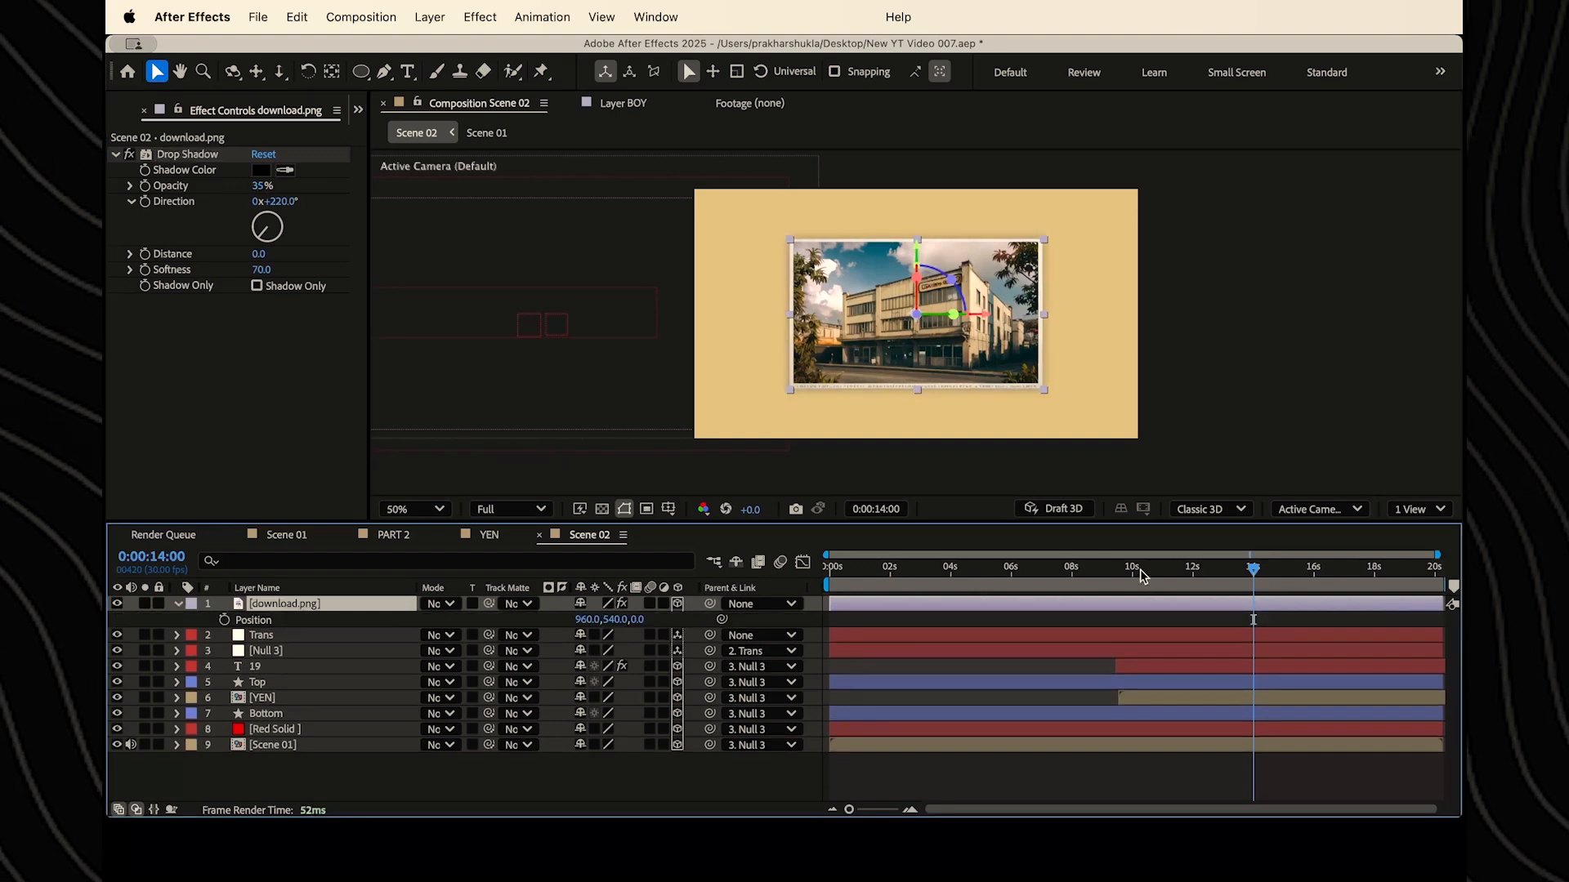
# - Keyframe download.png's Position with Easy Ease so it rises from Y 2040 at 0:00:13:15 to Y 540 at 0:00:15:13
pyautogui.moveTo(1140, 570); pyautogui.dragTo(1238, 574)
pyautogui.click(388, 637)
pyautogui.press('p')
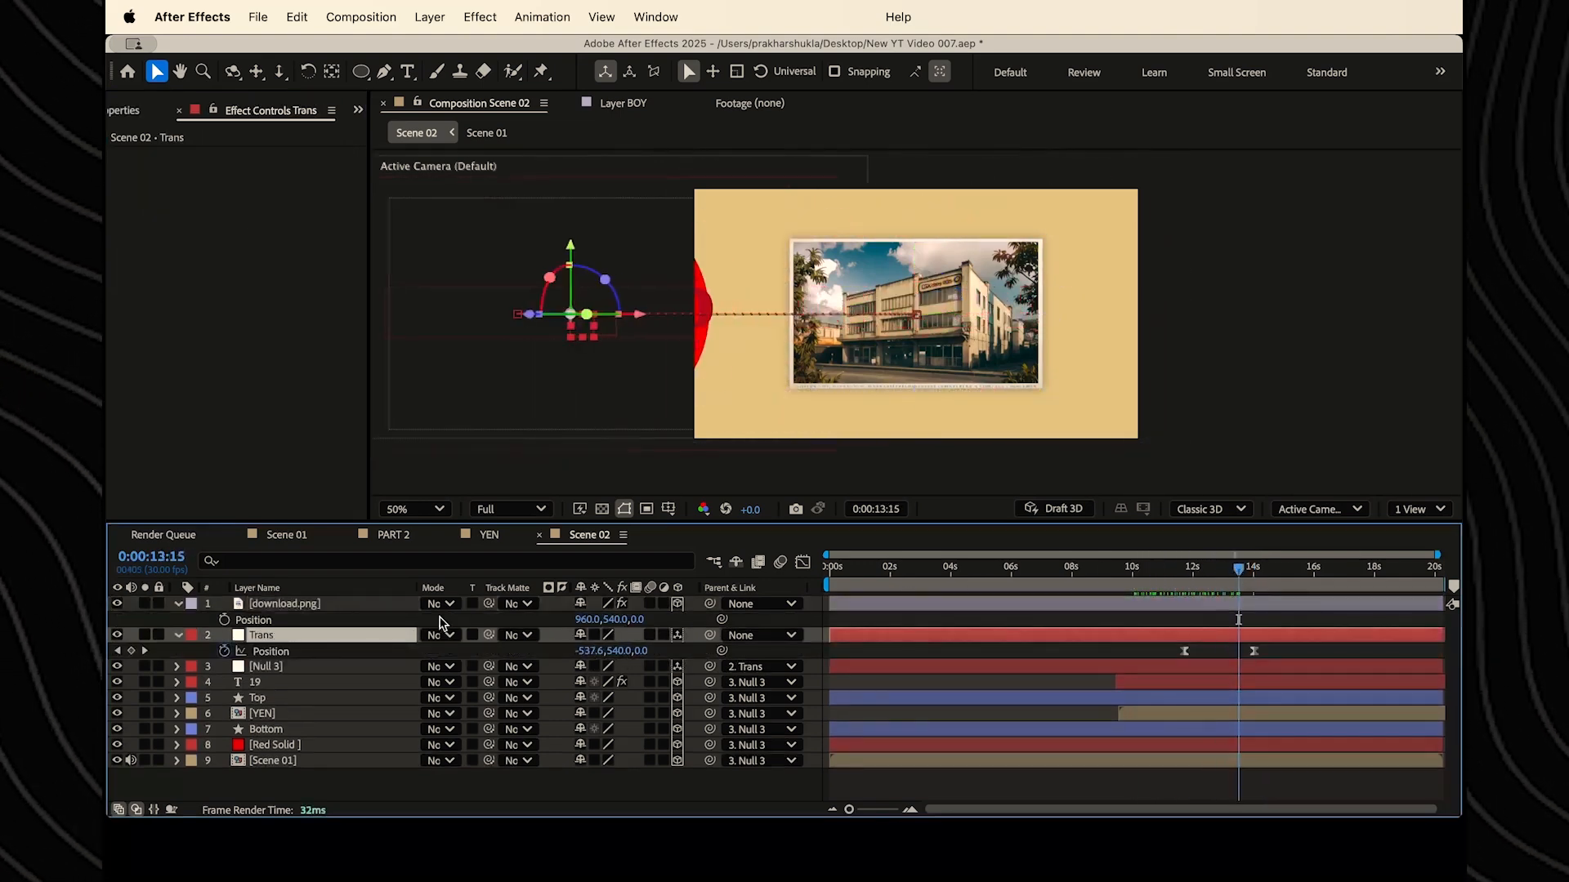
pyautogui.click(298, 605)
pyautogui.click(224, 620)
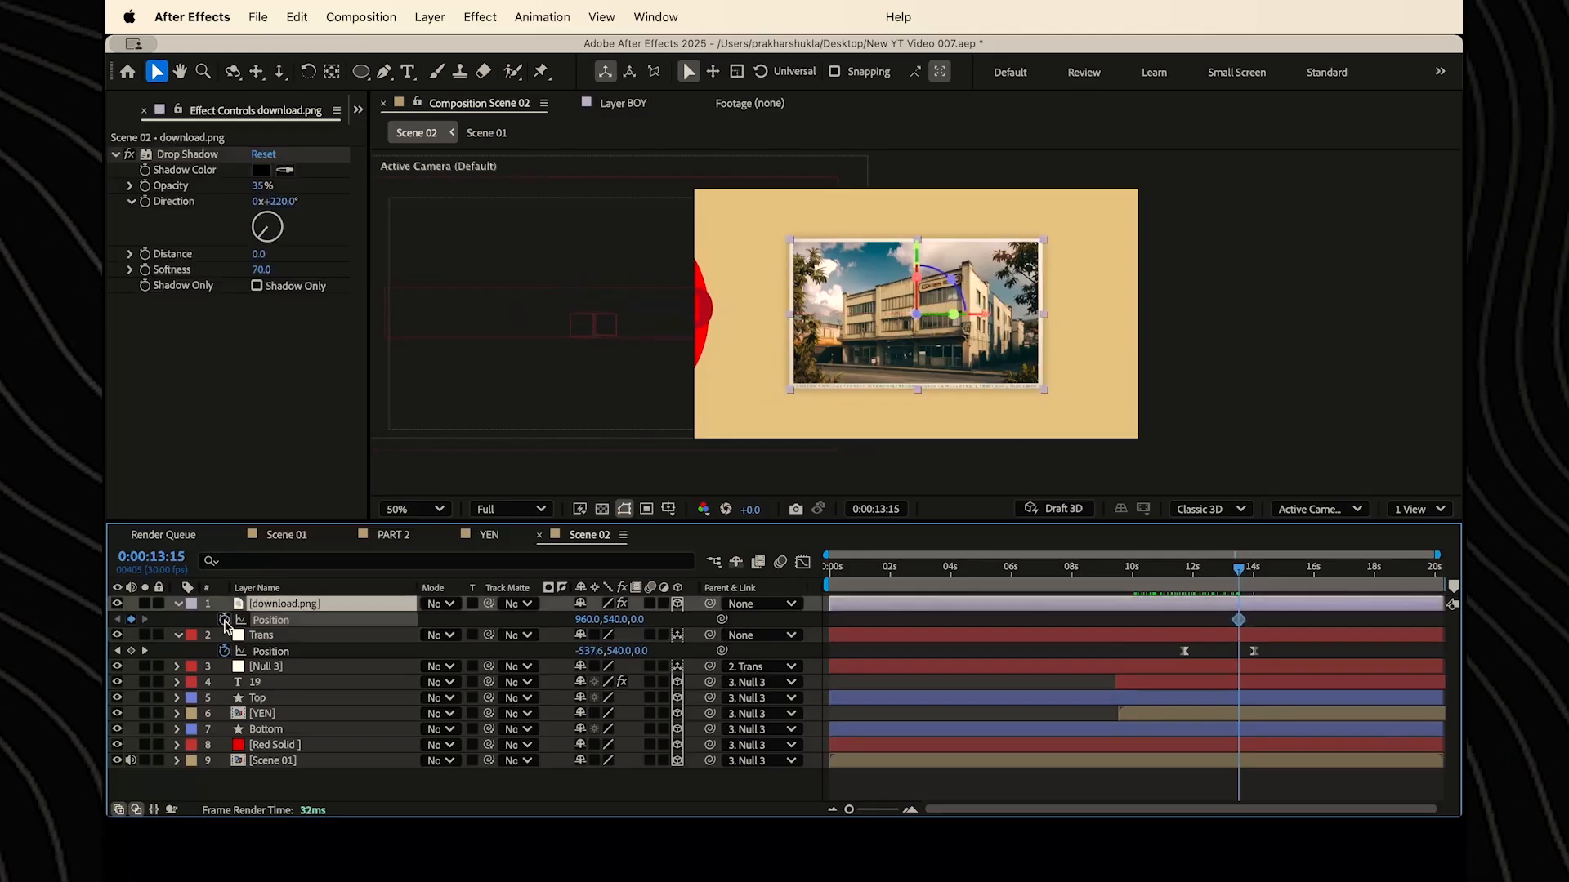
pyautogui.moveTo(1237, 574); pyautogui.dragTo(1248, 574)
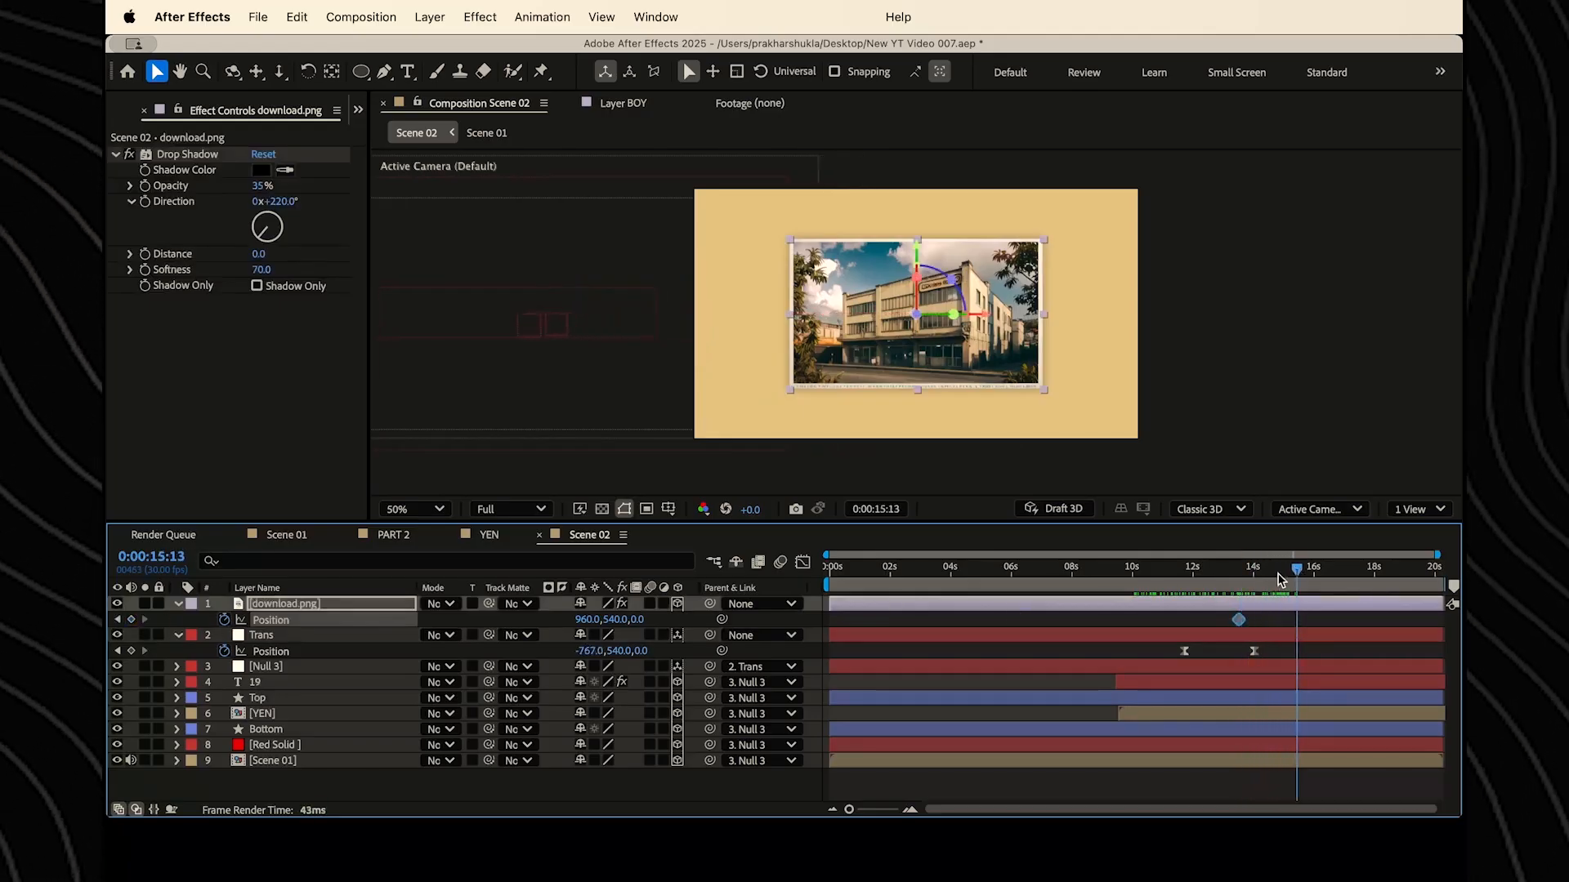
pyautogui.click(118, 620)
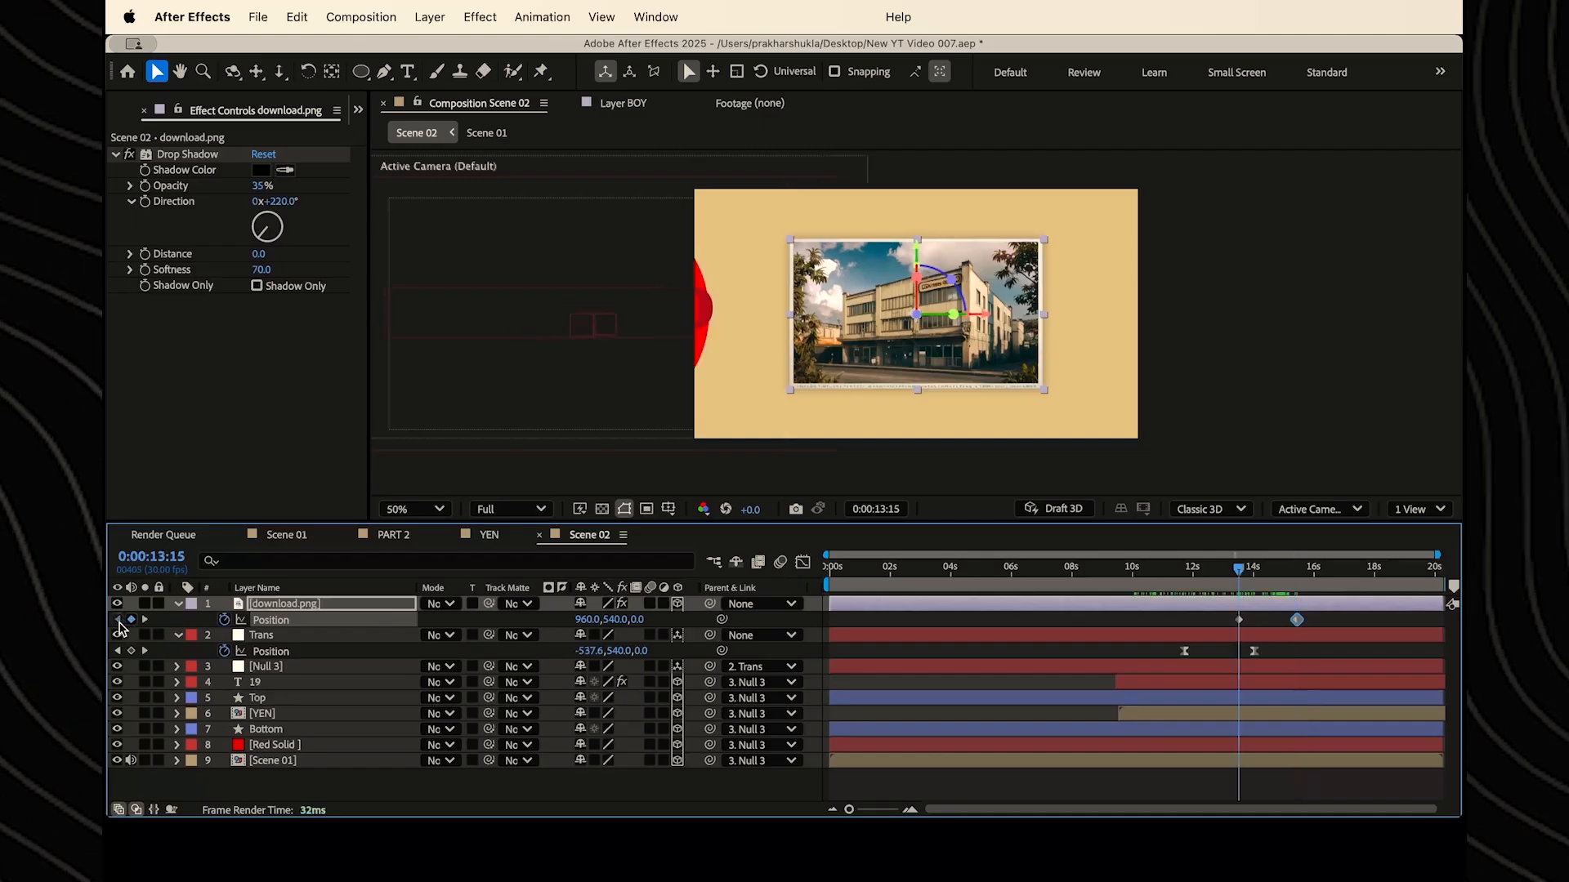
pyautogui.moveTo(613, 619); pyautogui.dragTo(743, 613)
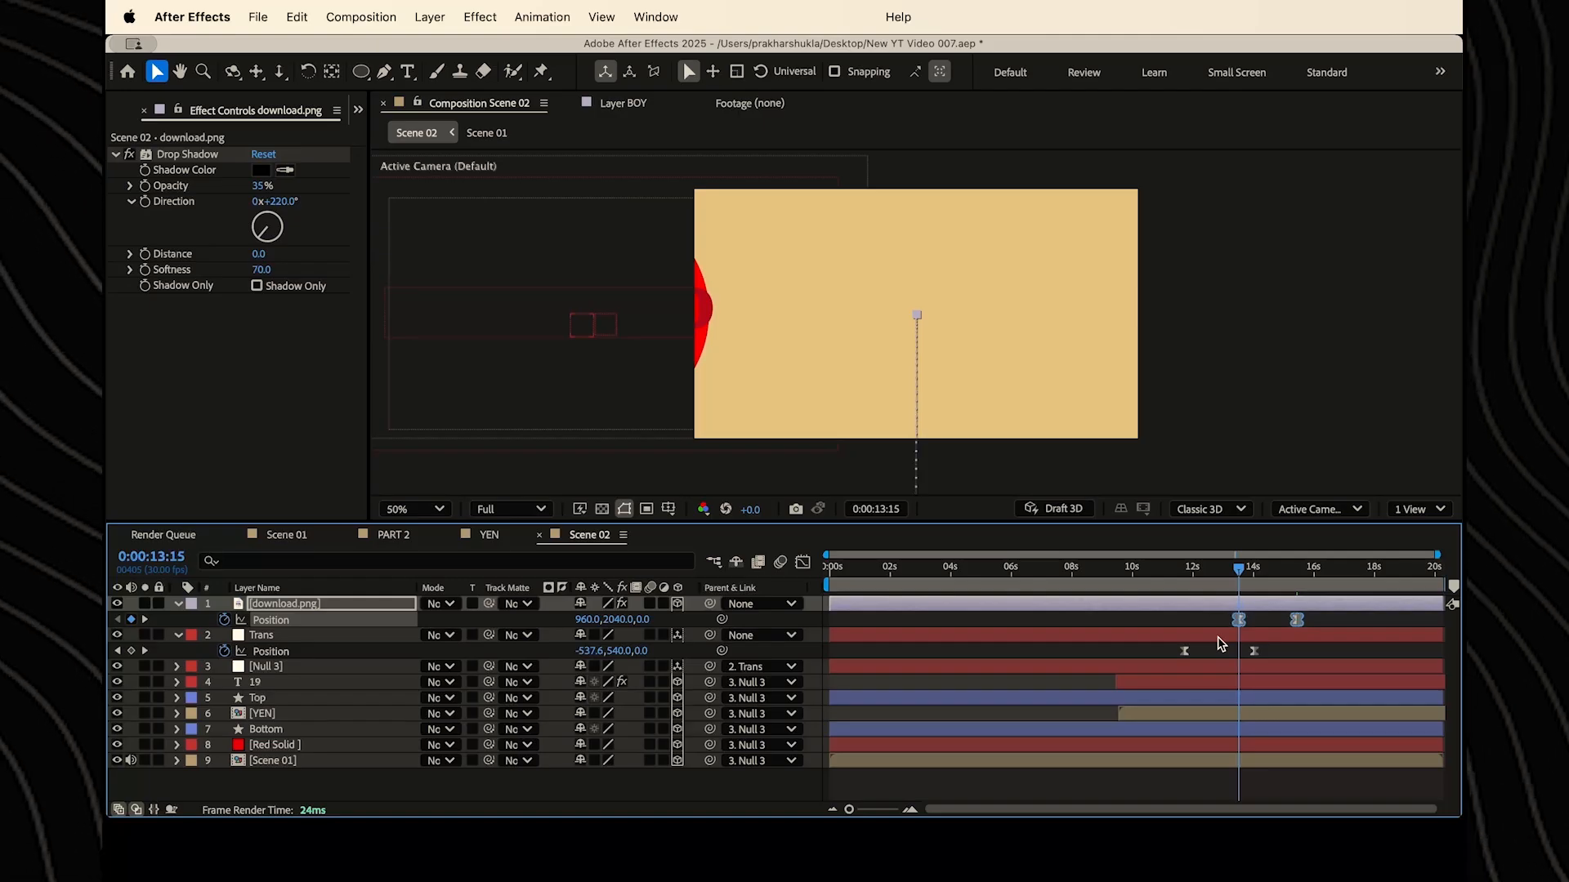
# - Reshape the easing curve of download.png's Position keyframes in the Graph Editor and preview the transition from 0:00:11:20
pyautogui.click(800, 564)
pyautogui.moveTo(1286, 761); pyautogui.dragTo(1253, 763)
pyautogui.click(803, 562)
pyautogui.click(1182, 568)
pyautogui.press('space')
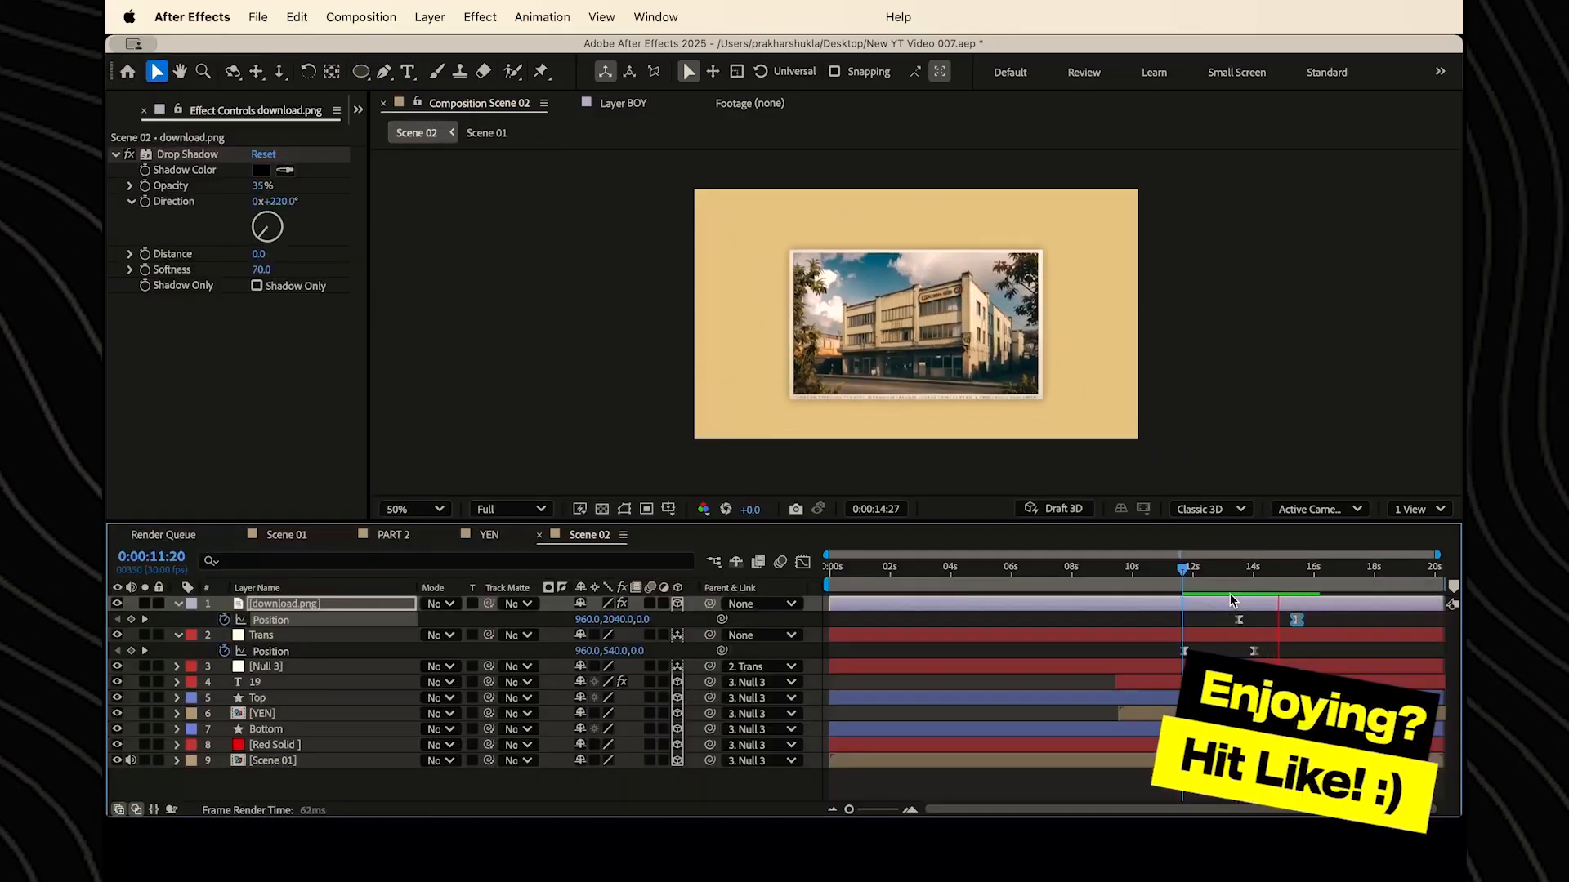
pyautogui.press('space')
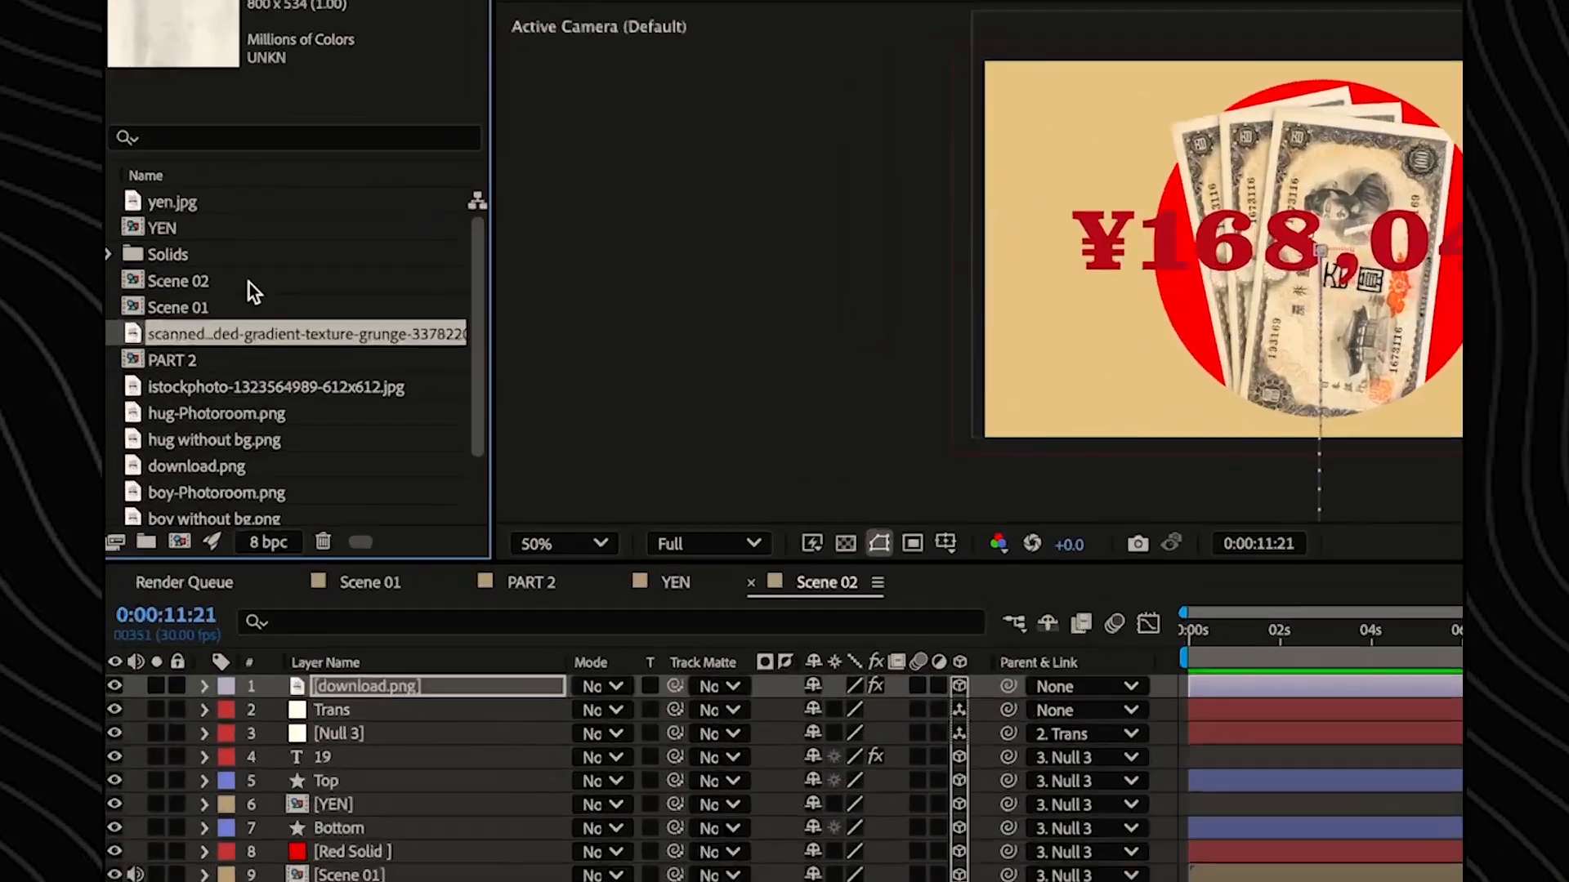
pyautogui.moveTo(263, 379); pyautogui.dragTo(374, 729)
pyautogui.moveTo(374, 730); pyautogui.dragTo(376, 731)
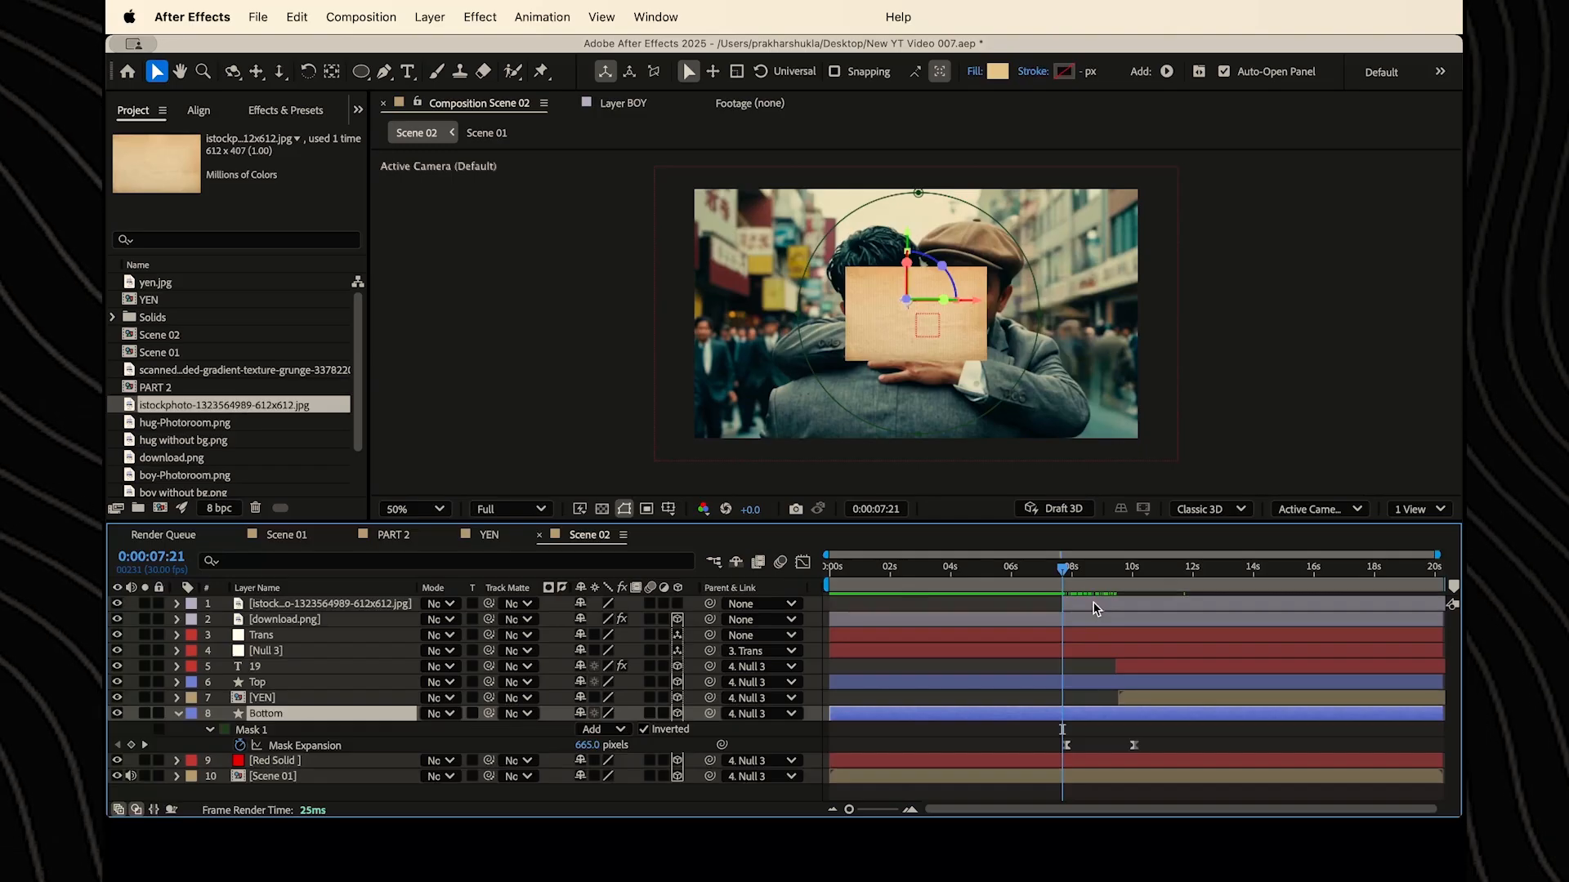
pyautogui.moveTo(1095, 609); pyautogui.dragTo(1065, 572)
pyautogui.press('s')
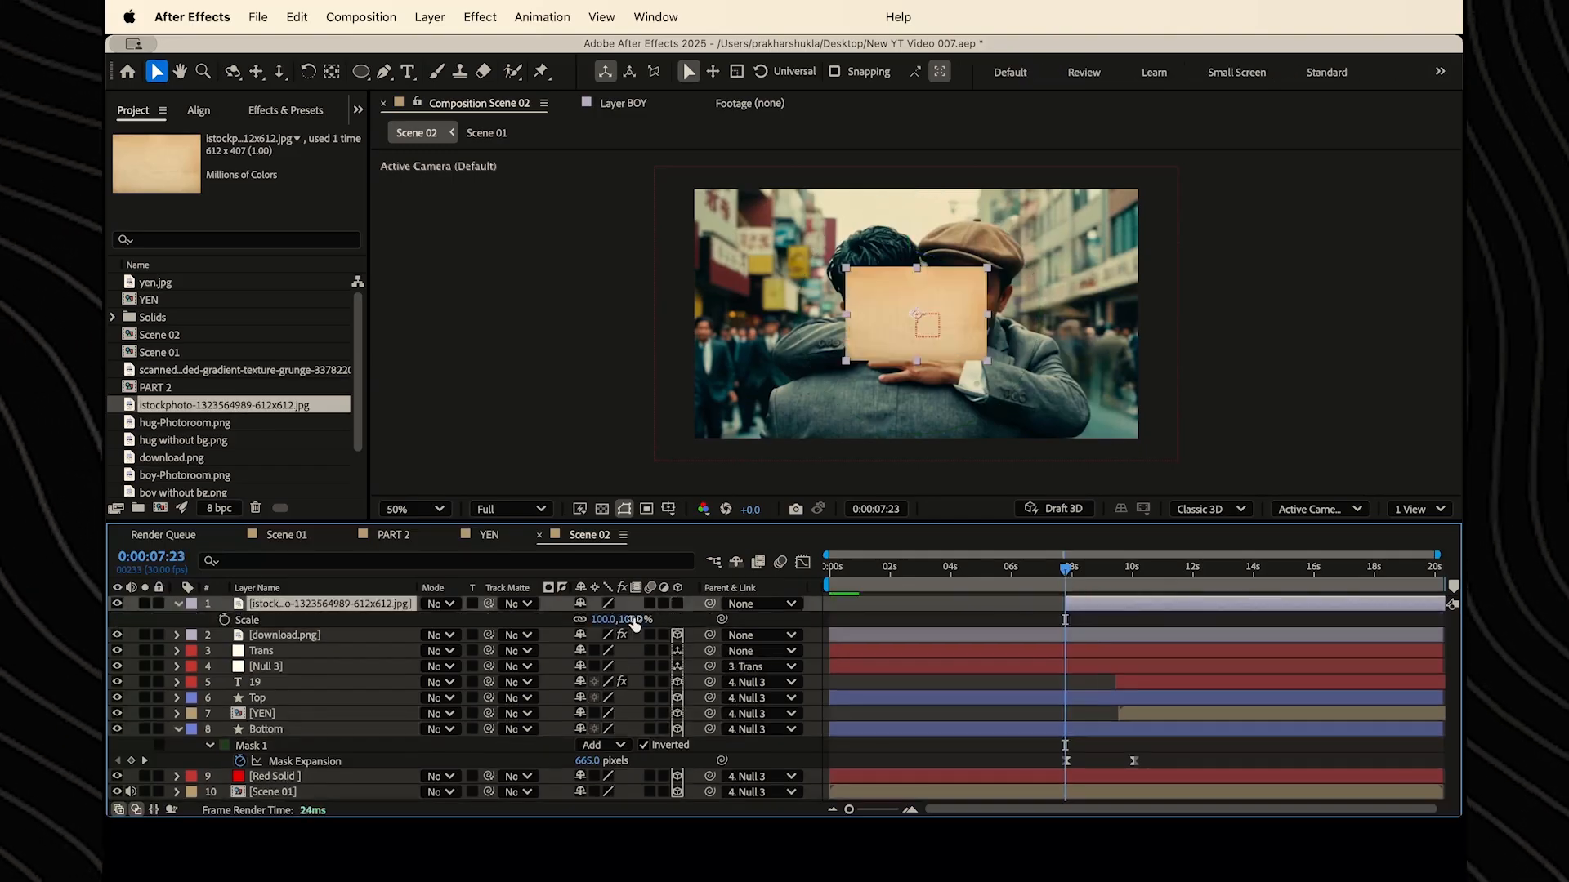
pyautogui.moveTo(631, 621); pyautogui.dragTo(782, 621)
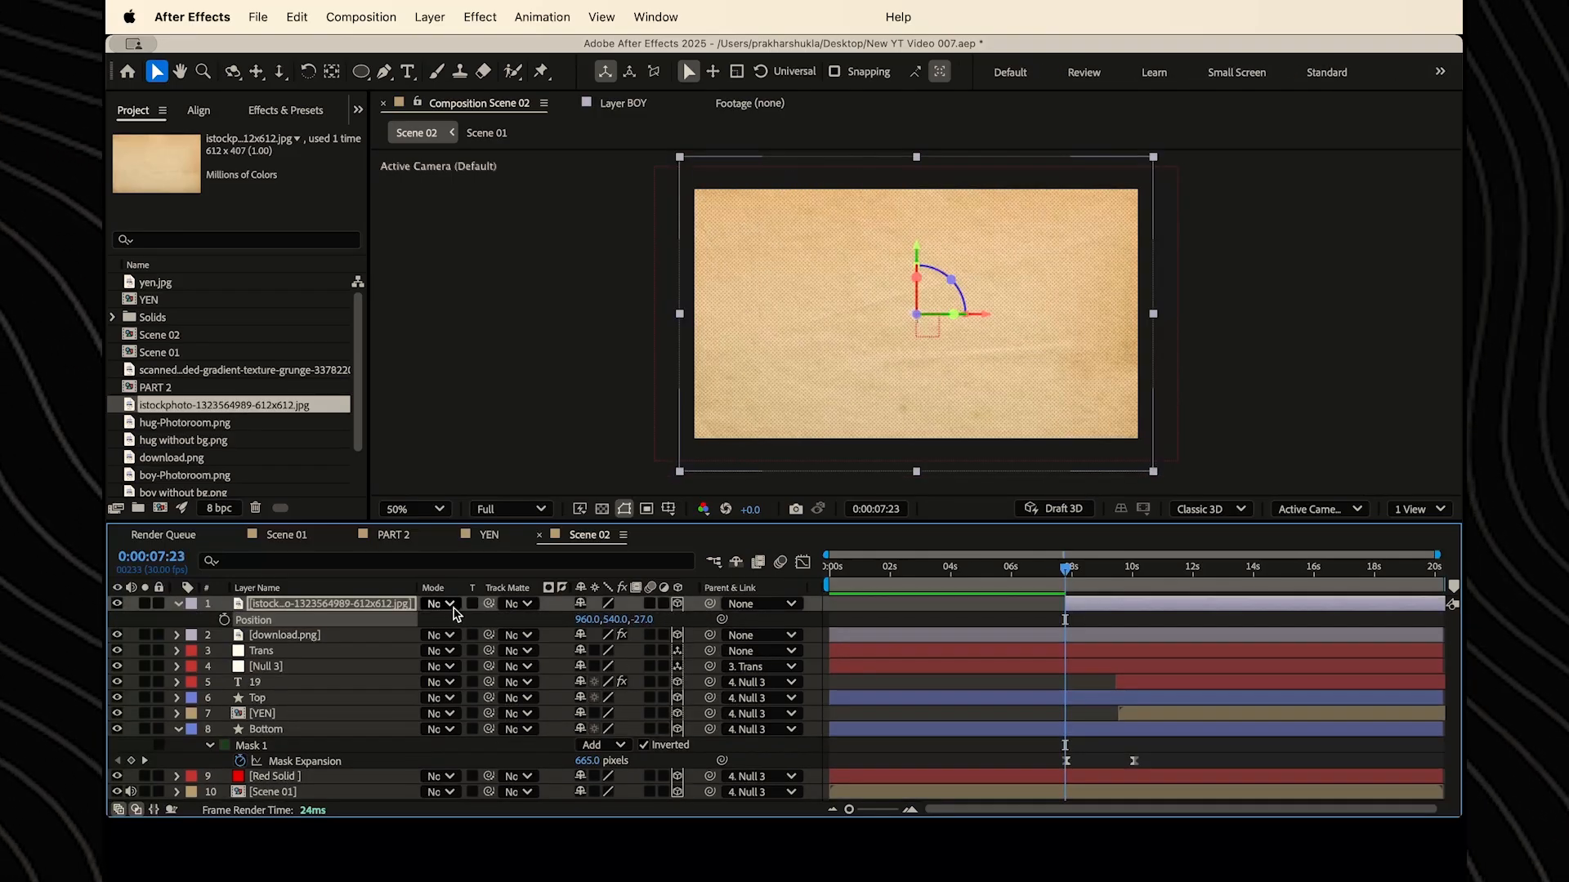
# - Set the paper texture layer to Multiply blending with 18% opacity and place it beneath download.png
pyautogui.click(454, 608)
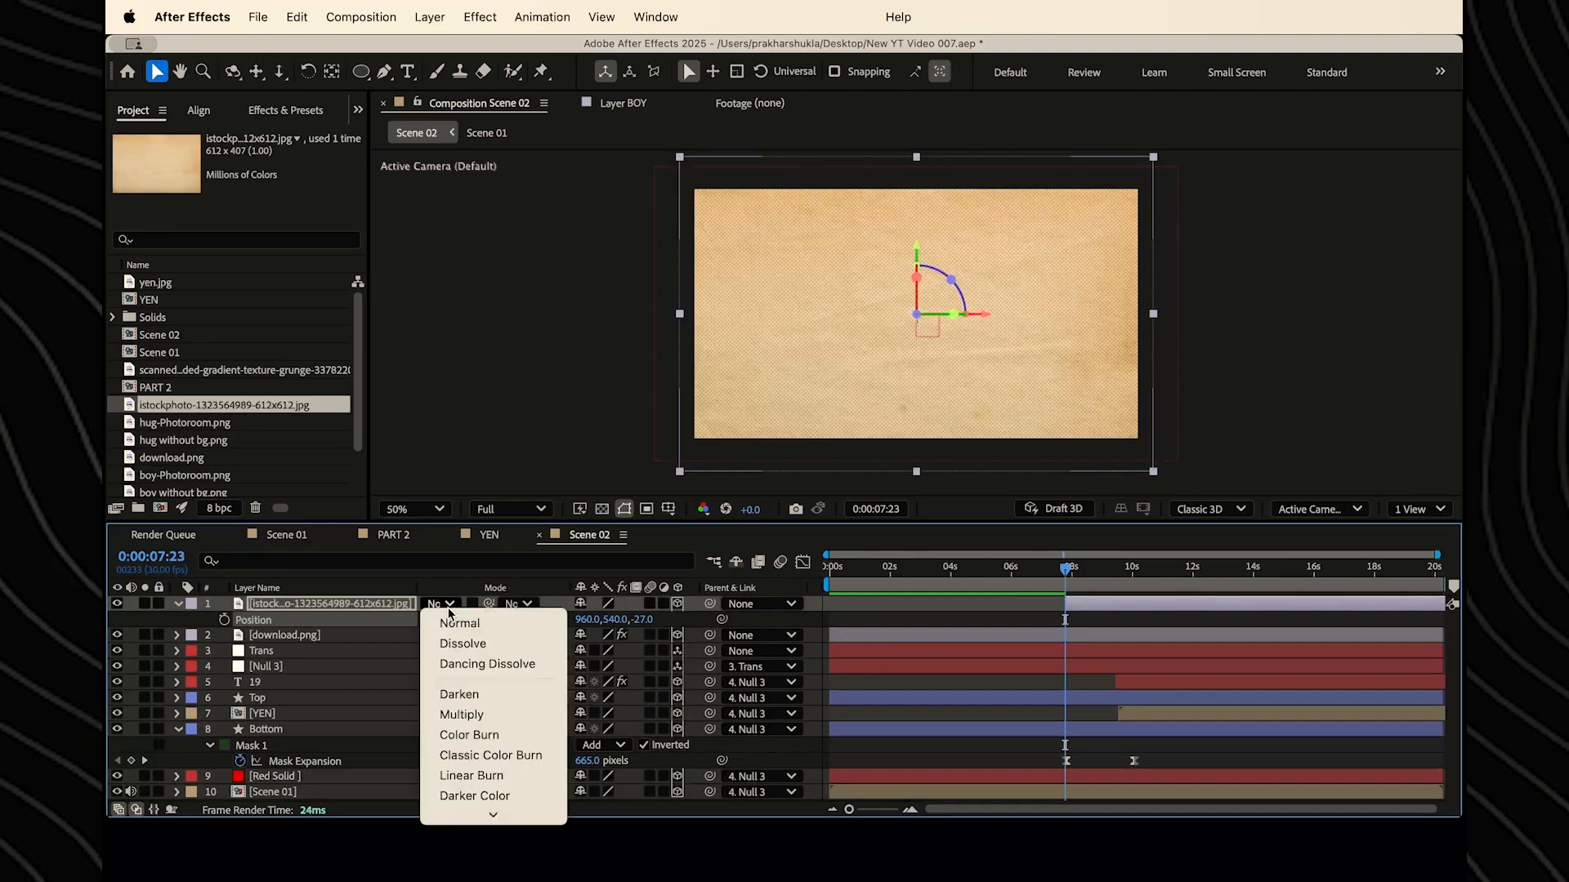
pyautogui.click(461, 713)
pyautogui.moveTo(1065, 572); pyautogui.dragTo(1174, 575)
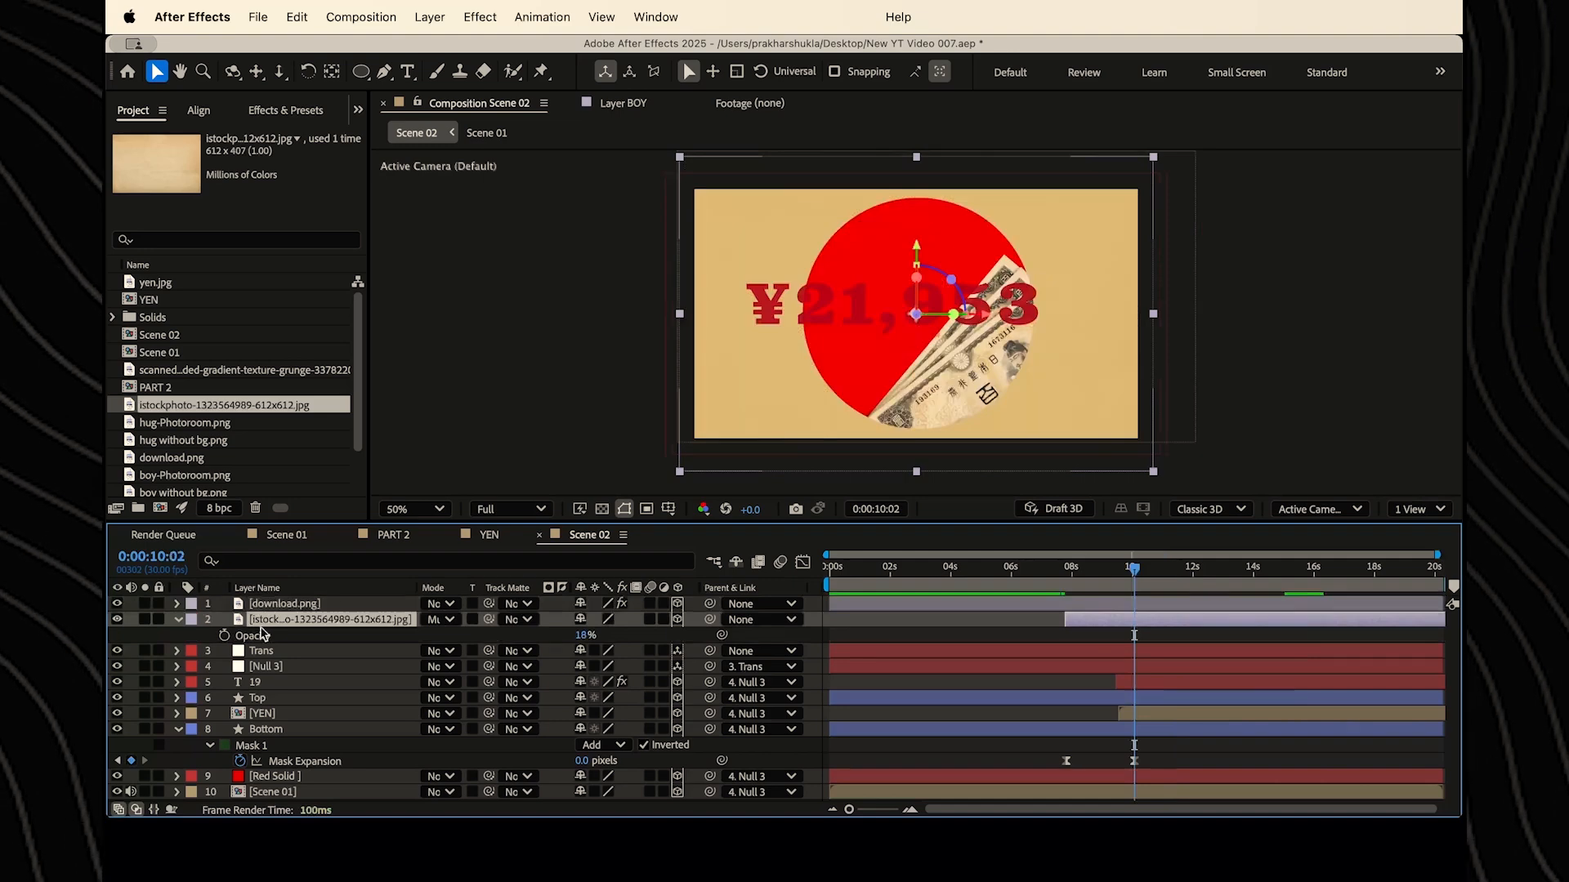
# - Keyframe the paper texture layer's Opacity from 0% at 0:00:07:24 to 18% at 0:00:10:02 and preview the fade
pyautogui.click(224, 635)
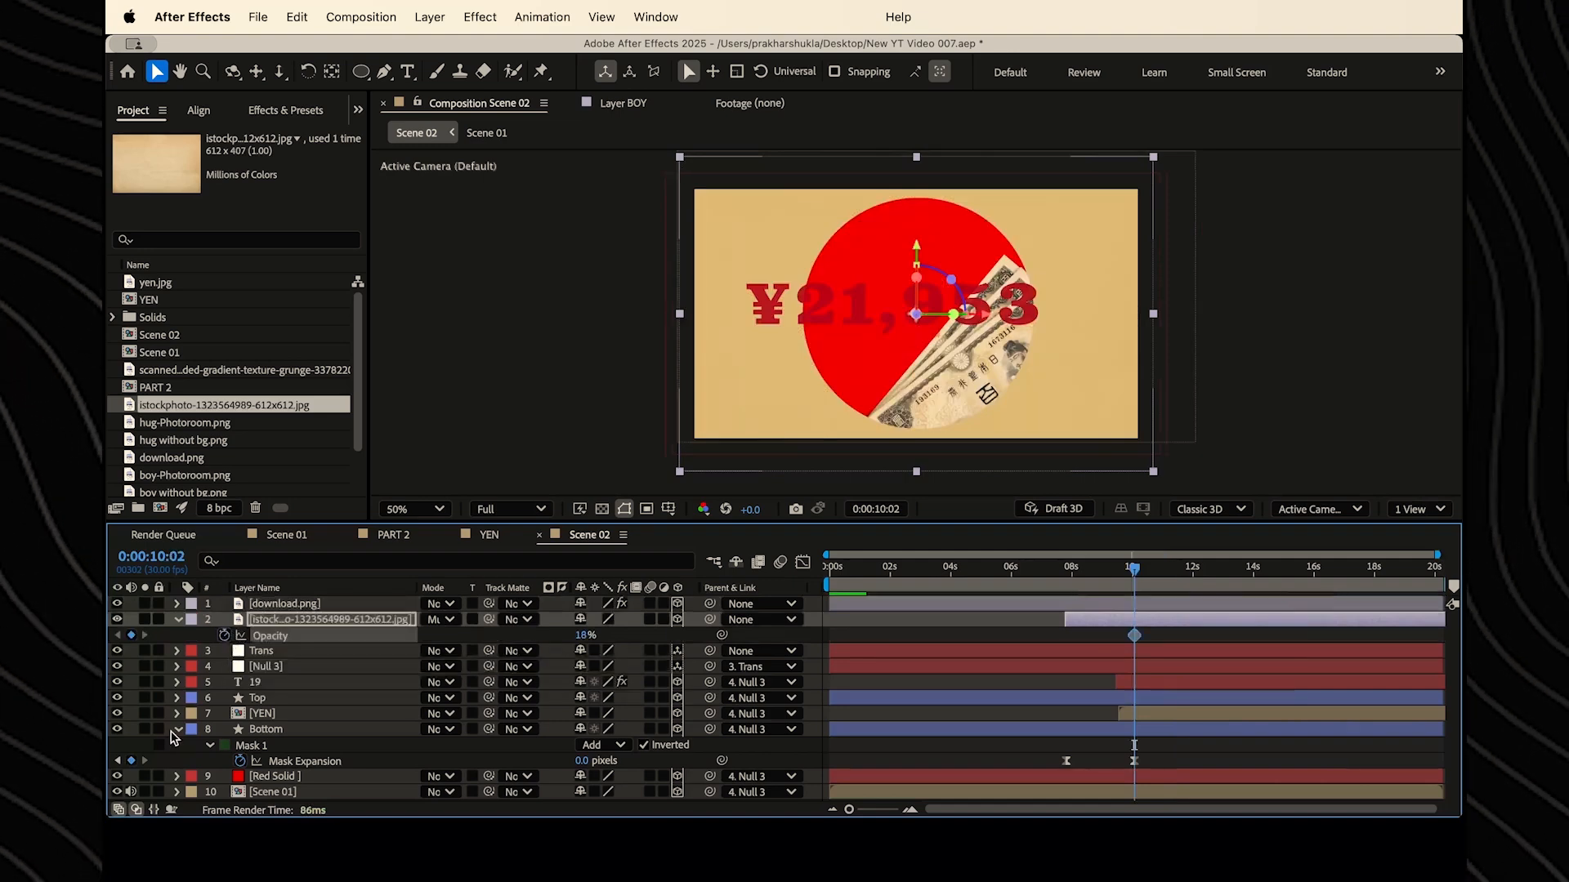
pyautogui.click(118, 761)
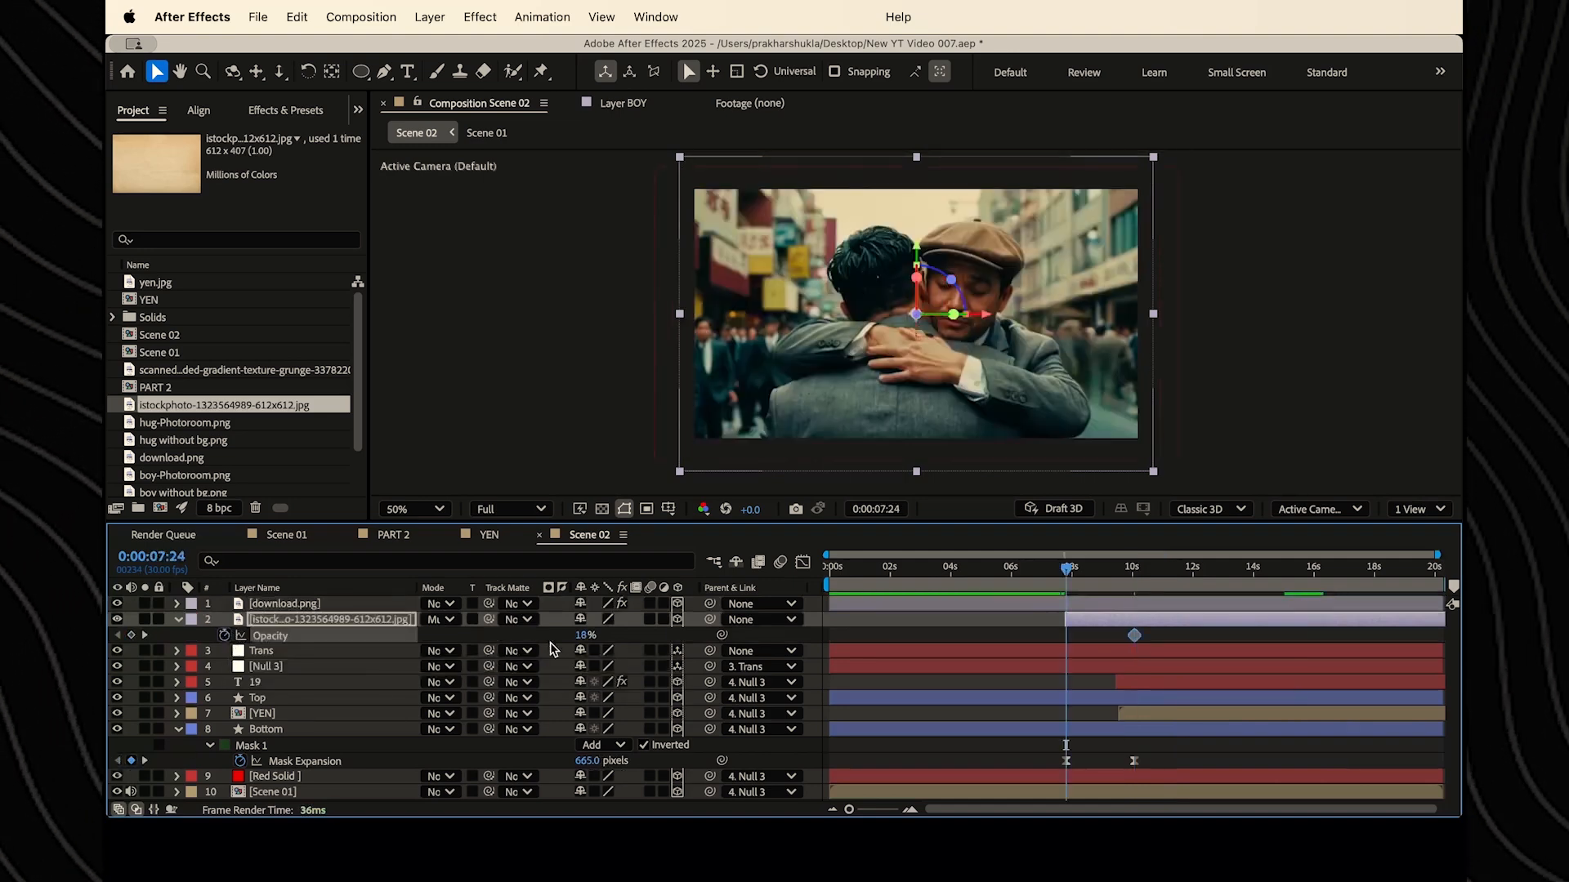
pyautogui.moveTo(586, 635); pyautogui.dragTo(433, 643)
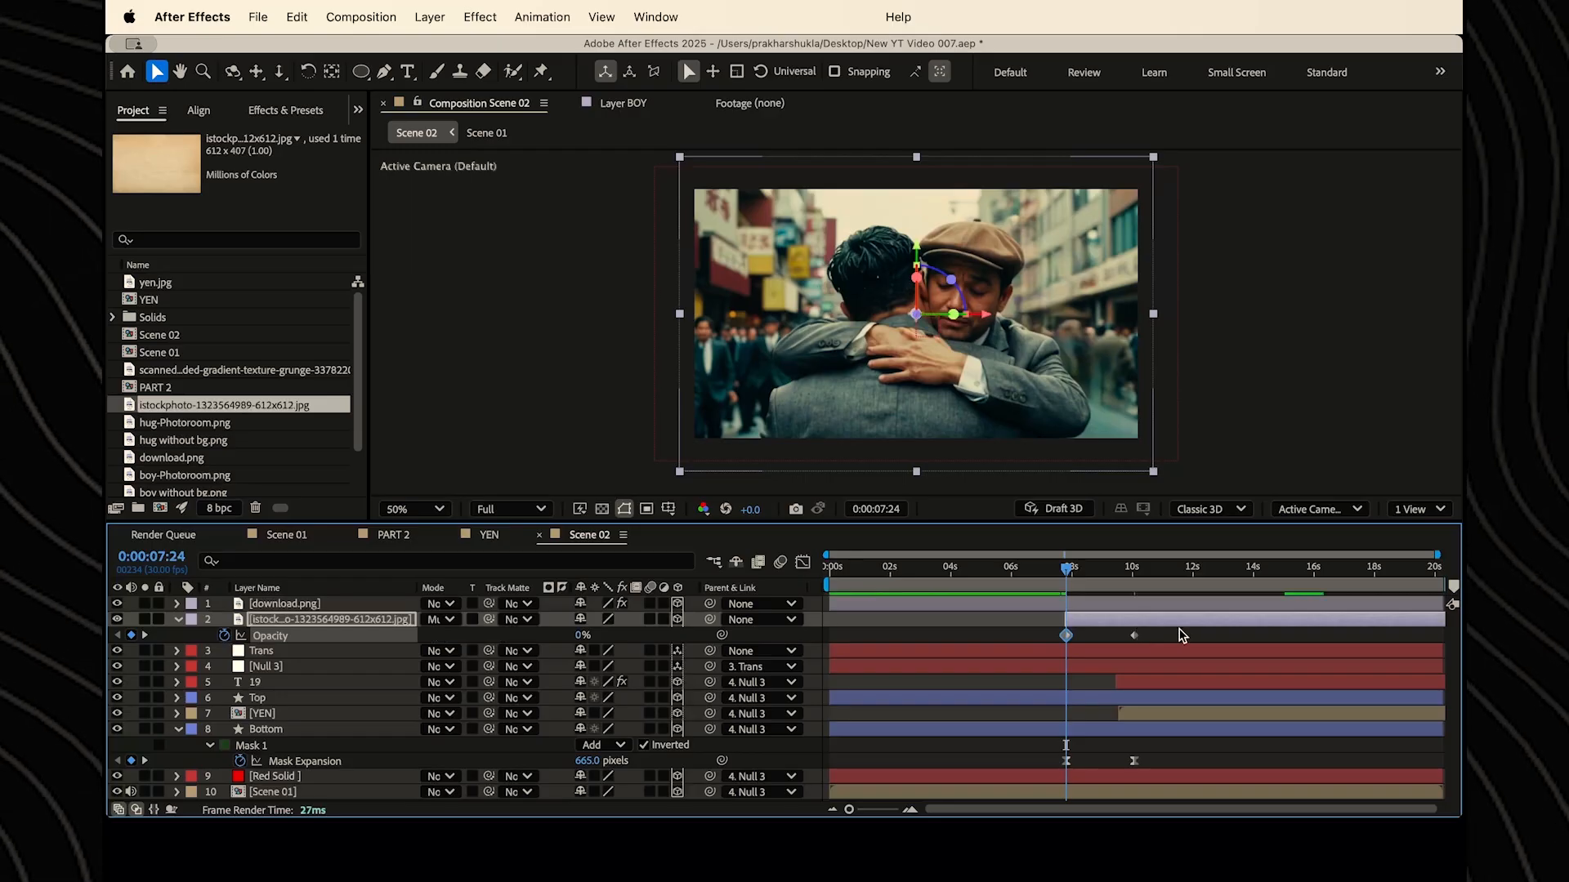
pyautogui.press('space')
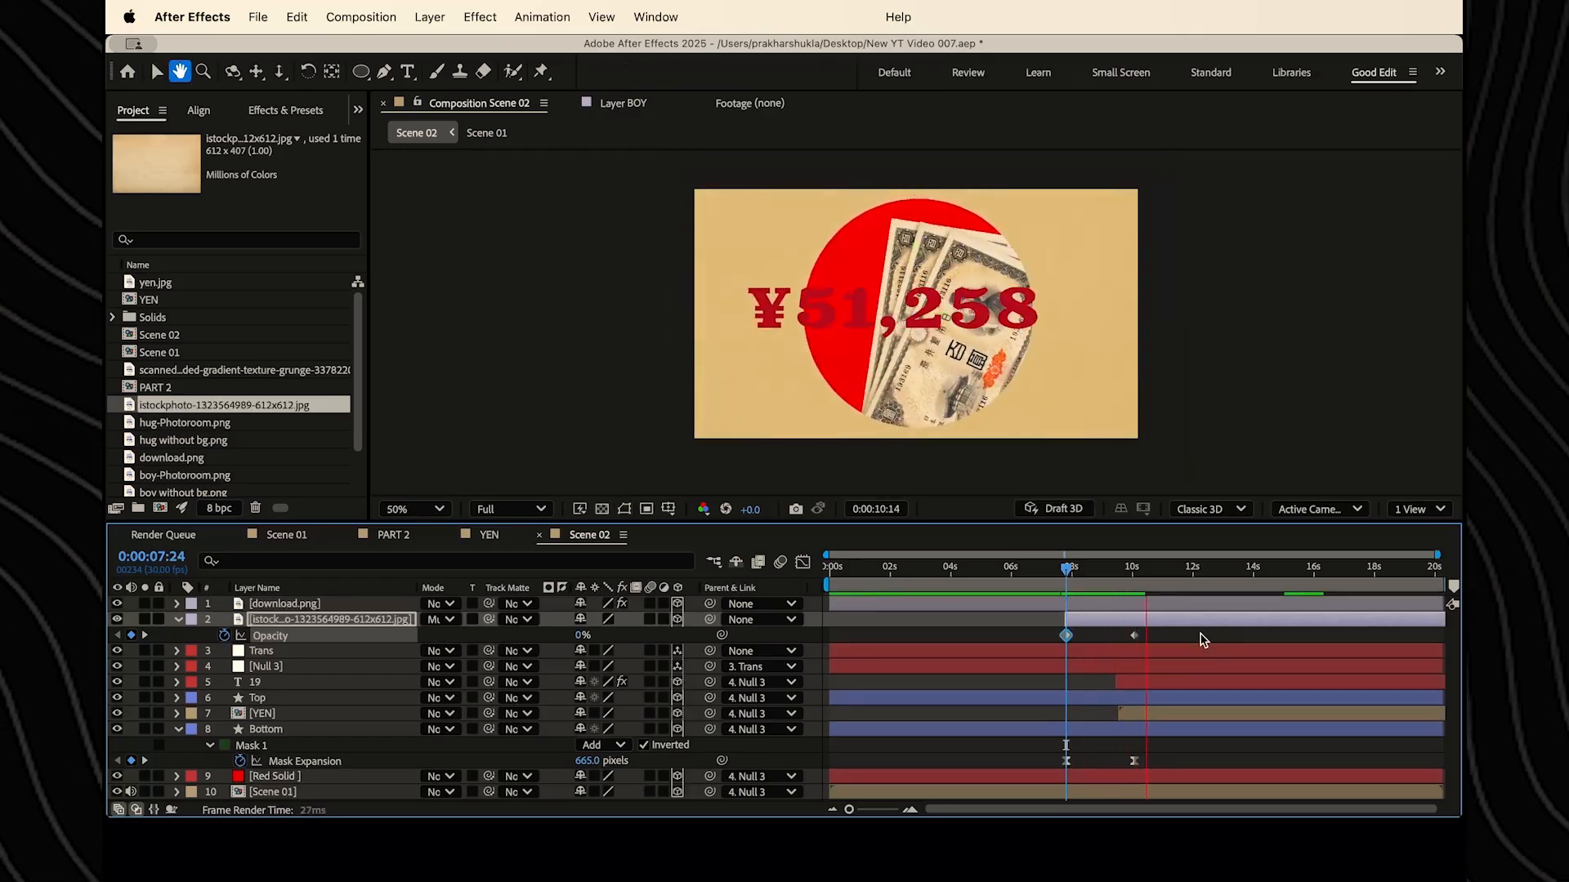
pyautogui.press('space')
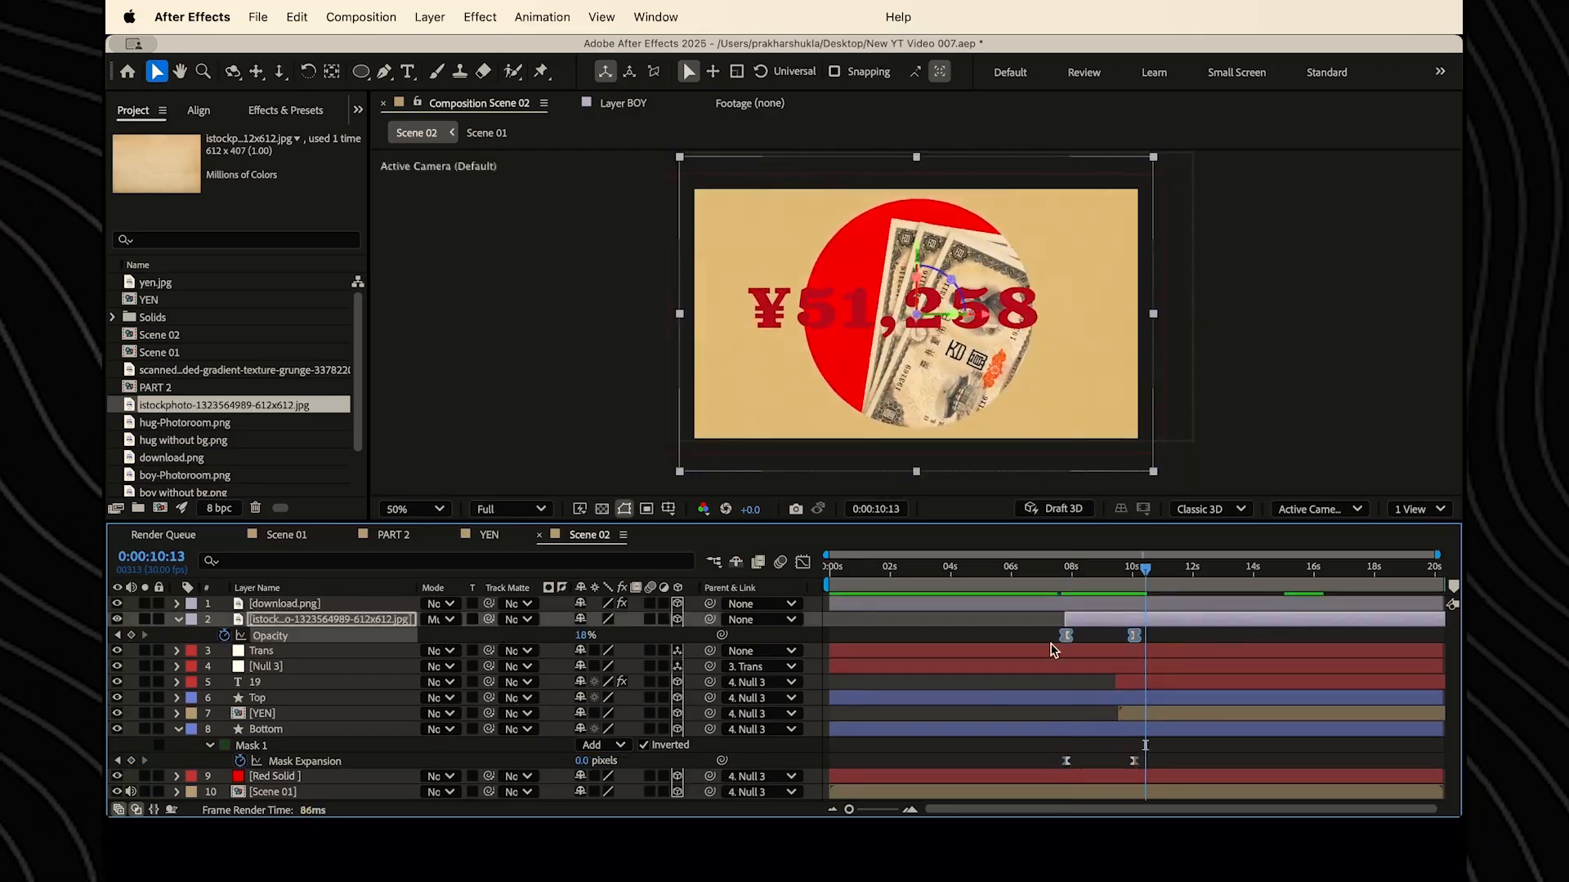
# - Reshape the eased speed curve of the paper texture's Opacity keyframes in the Graph Editor and preview from 0:00:07:25
pyautogui.click(803, 562)
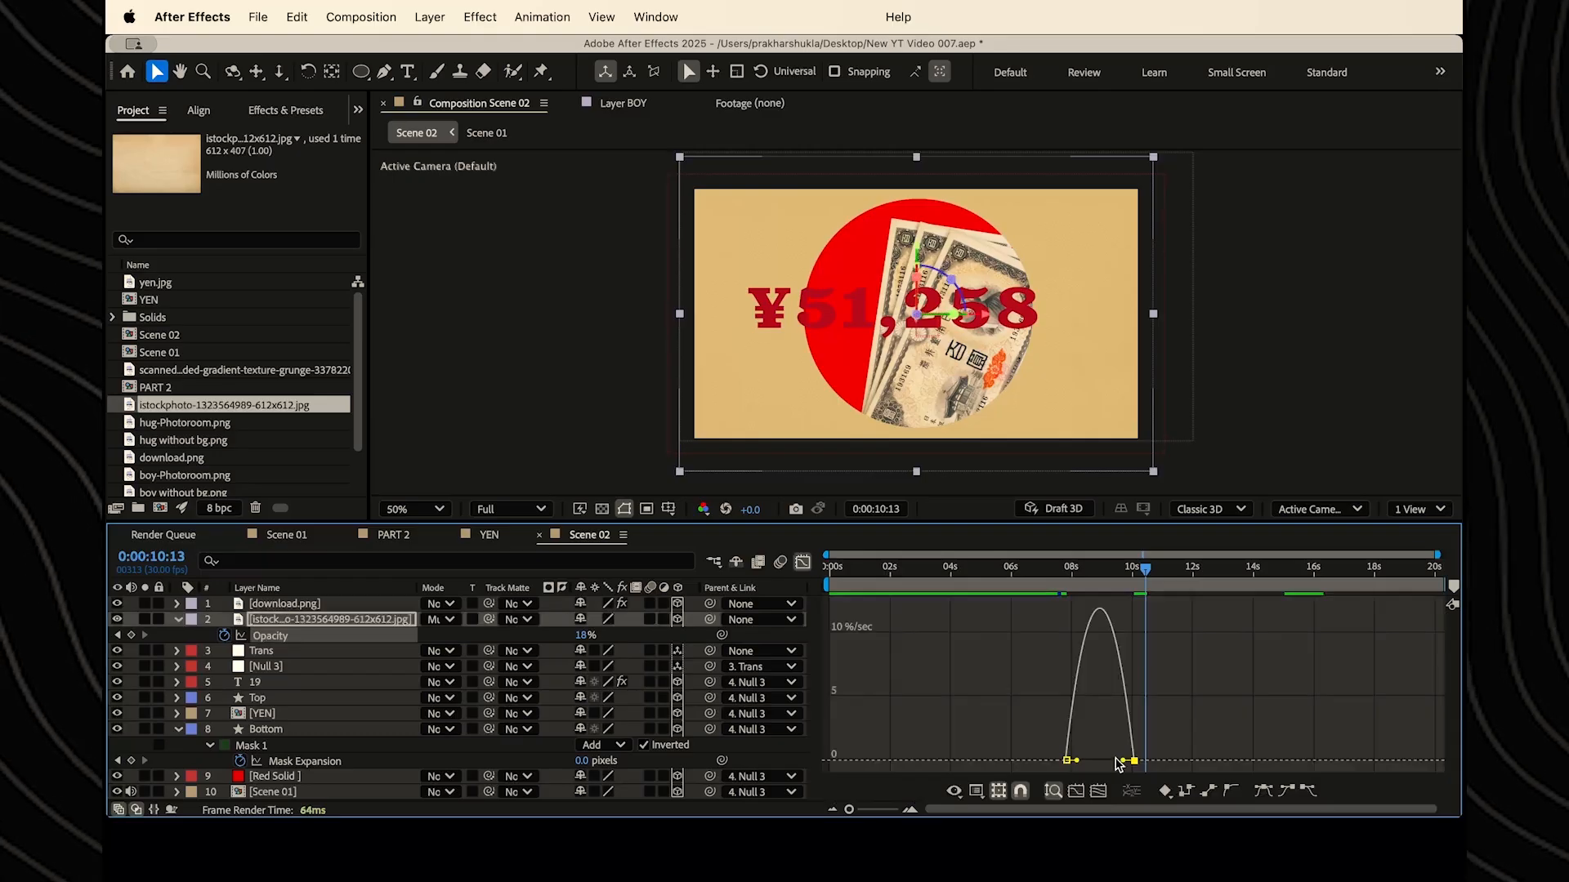
pyautogui.moveTo(1119, 761); pyautogui.dragTo(1099, 766)
pyautogui.click(802, 562)
pyautogui.click(1066, 567)
pyautogui.press('space')
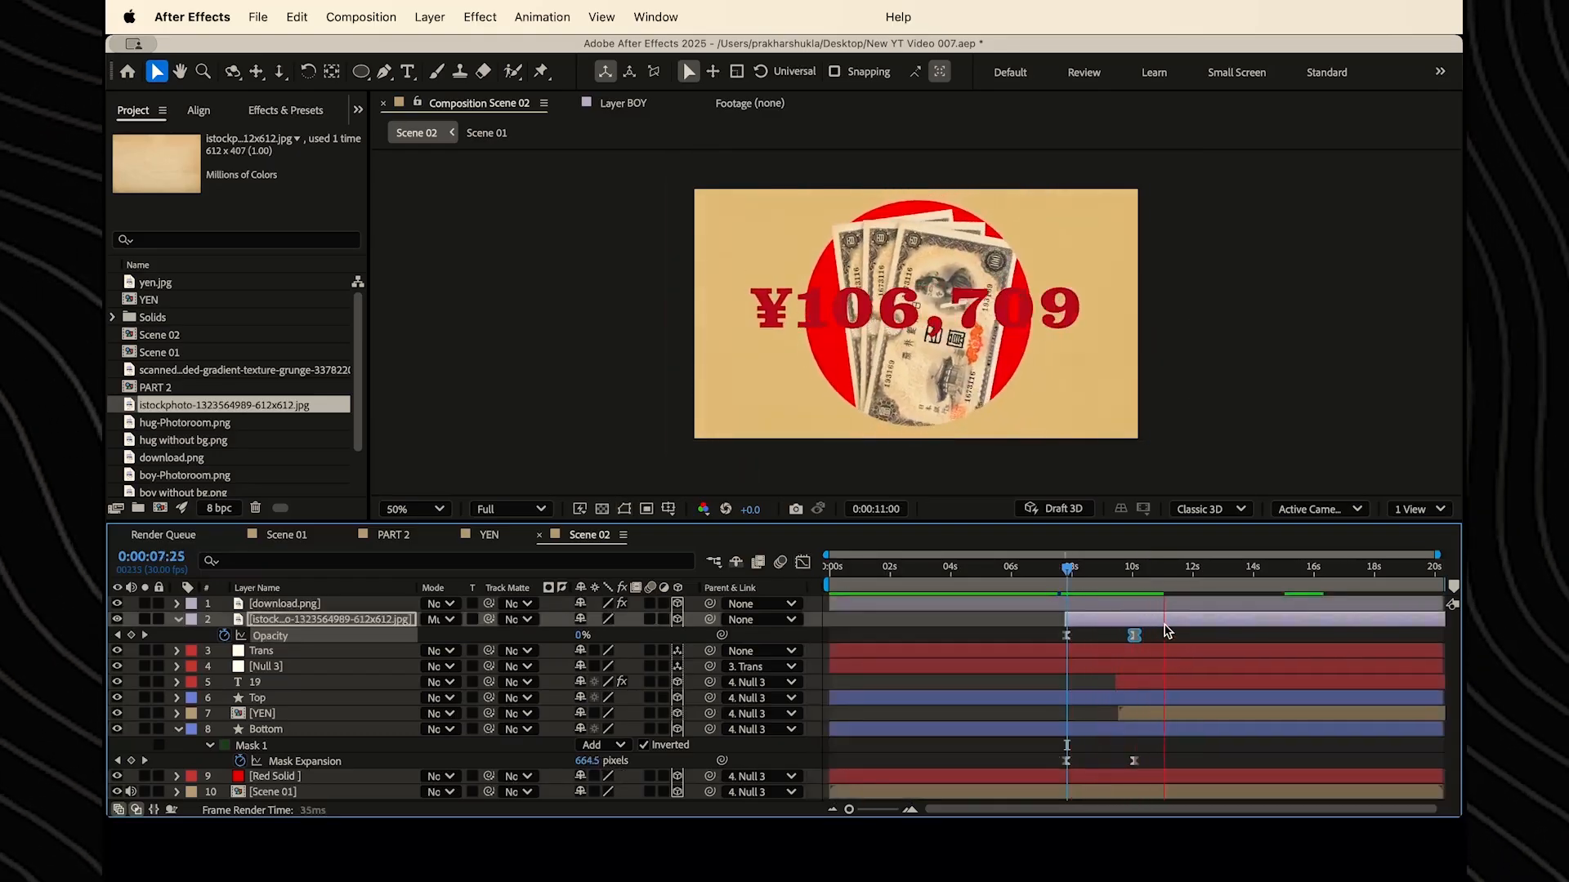
# - Find the Roughen Edges effect and apply it to the Bottom shape layer in Scene 02
pyautogui.press('super+5')
pyautogui.write('rough')
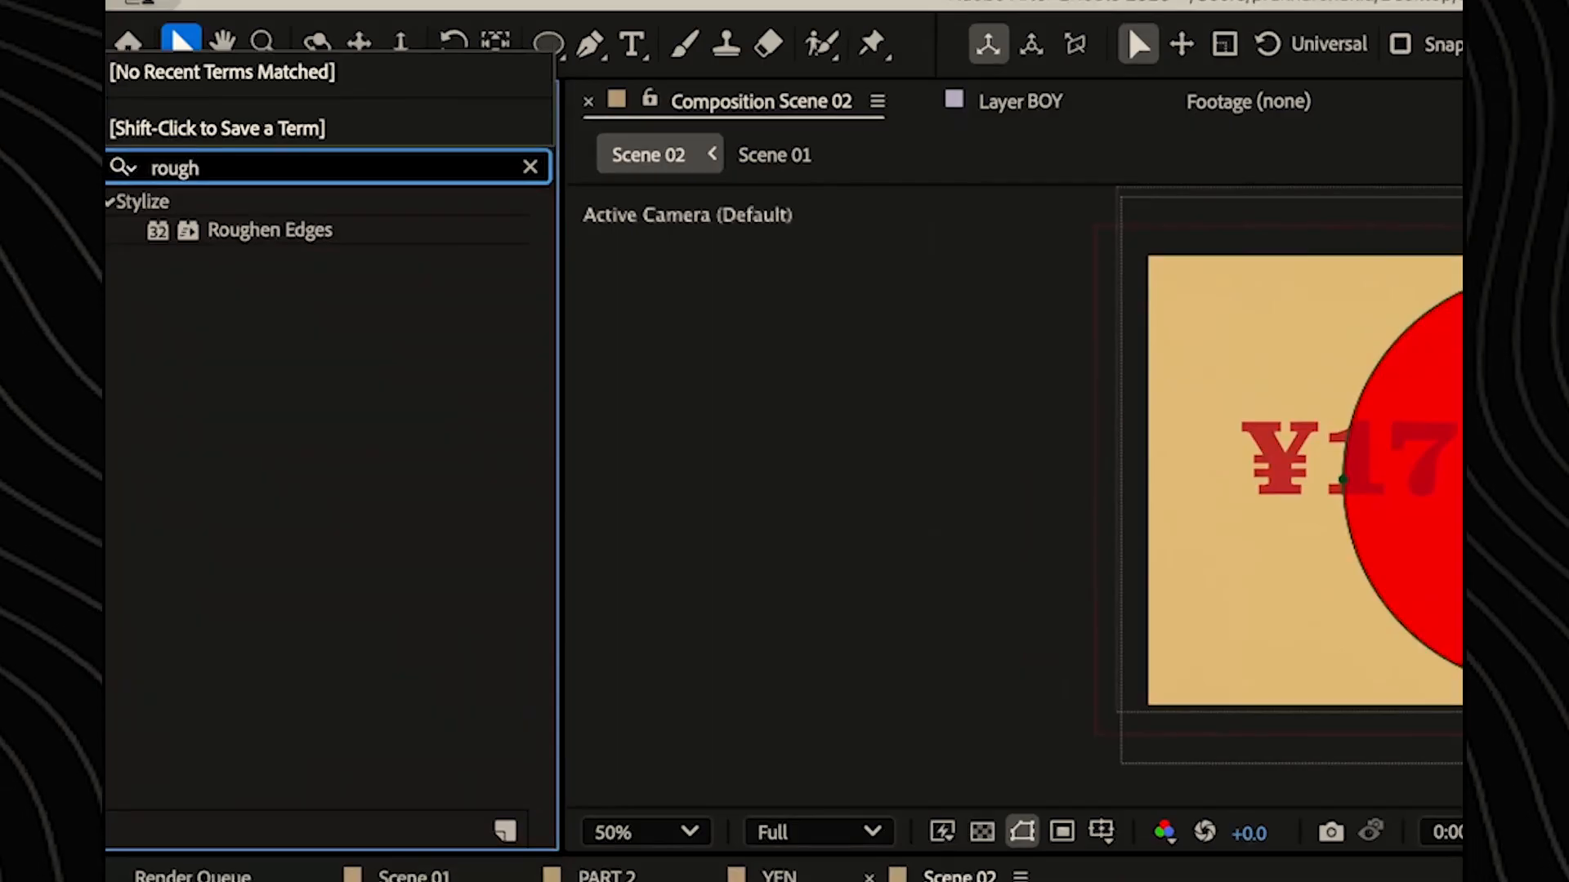
pyautogui.moveTo(232, 234); pyautogui.dragTo(415, 756)
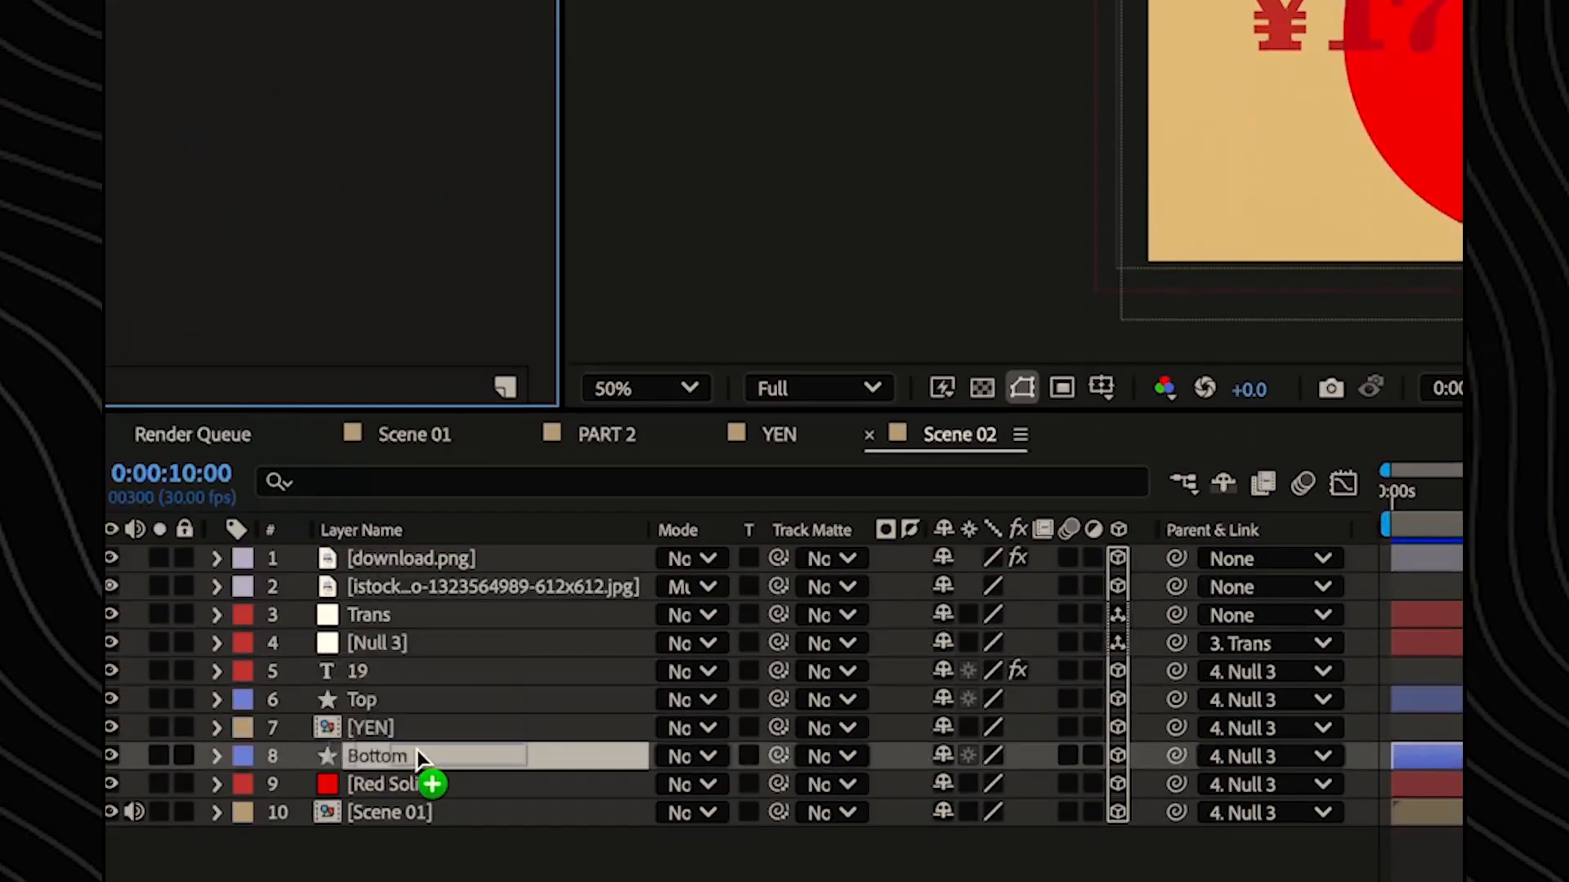
pyautogui.scroll(-2, 591, 311)
pyautogui.scroll(3, 591, 310)
pyautogui.moveTo(267, 202); pyautogui.dragTo(366, 206)
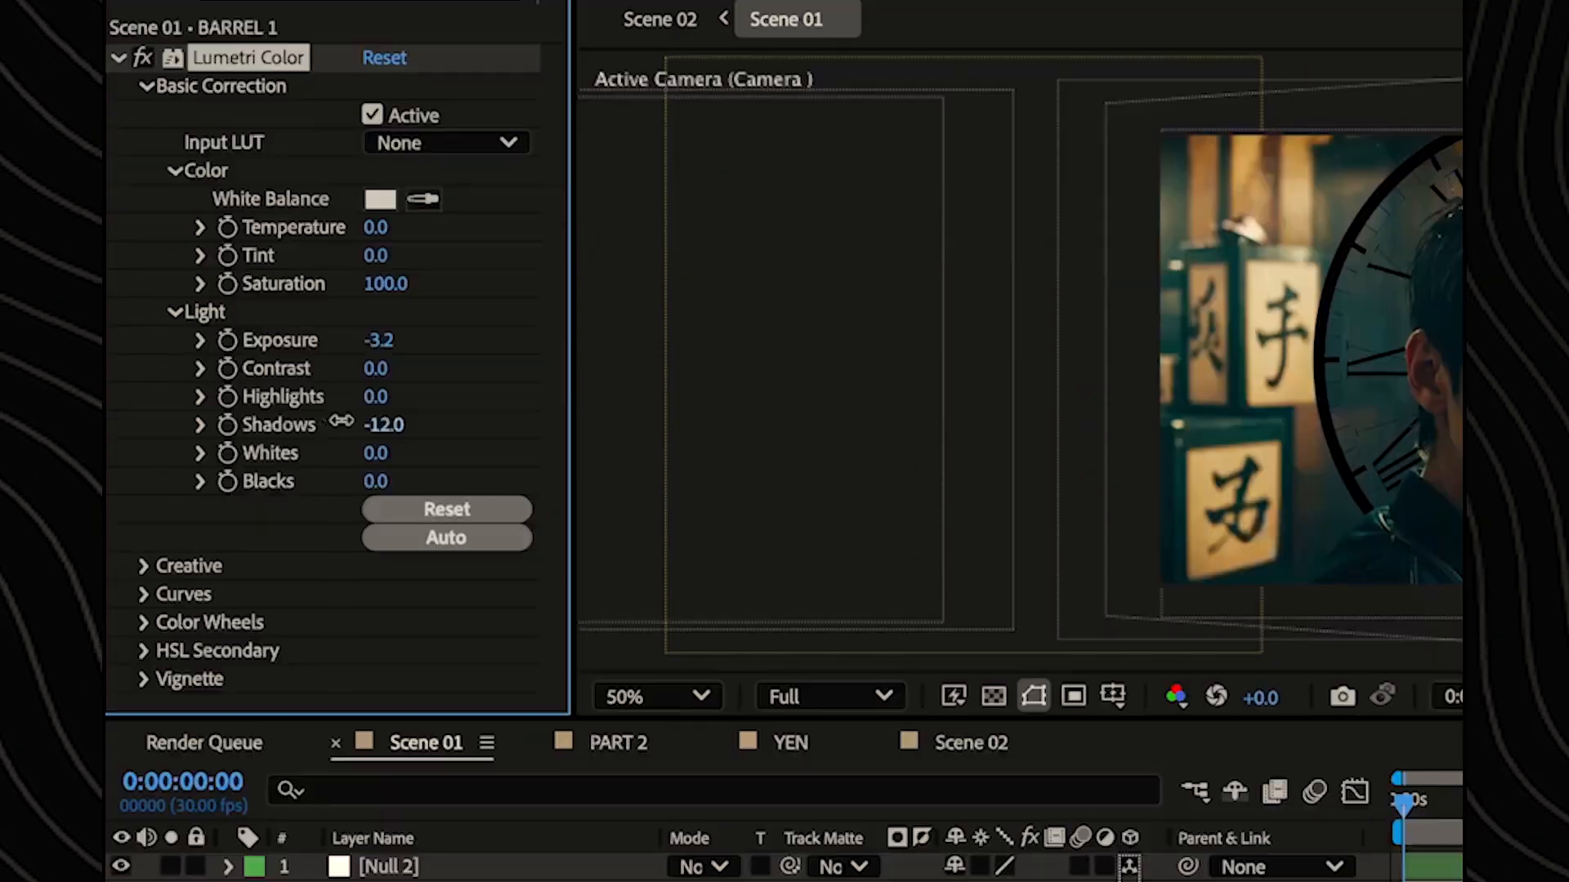
# - Darken the BARREL 1 layer in Scene 01 by lowering Shadows and Exposure in its Lumetri Color effect
pyautogui.moveTo(347, 419); pyautogui.dragTo(310, 421)
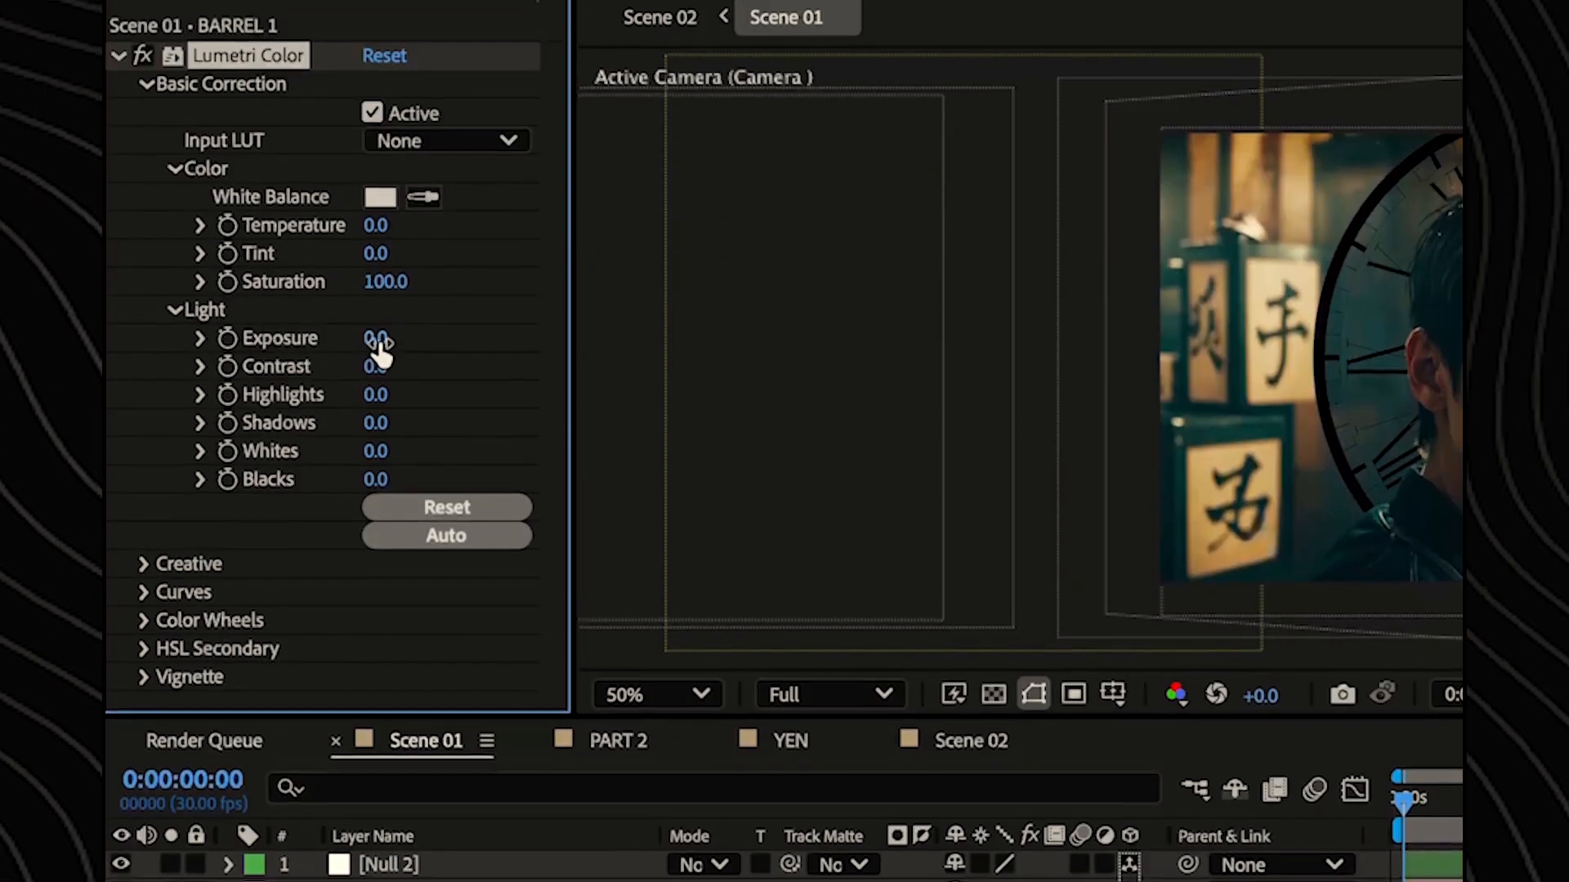
pyautogui.moveTo(375, 345); pyautogui.dragTo(339, 345)
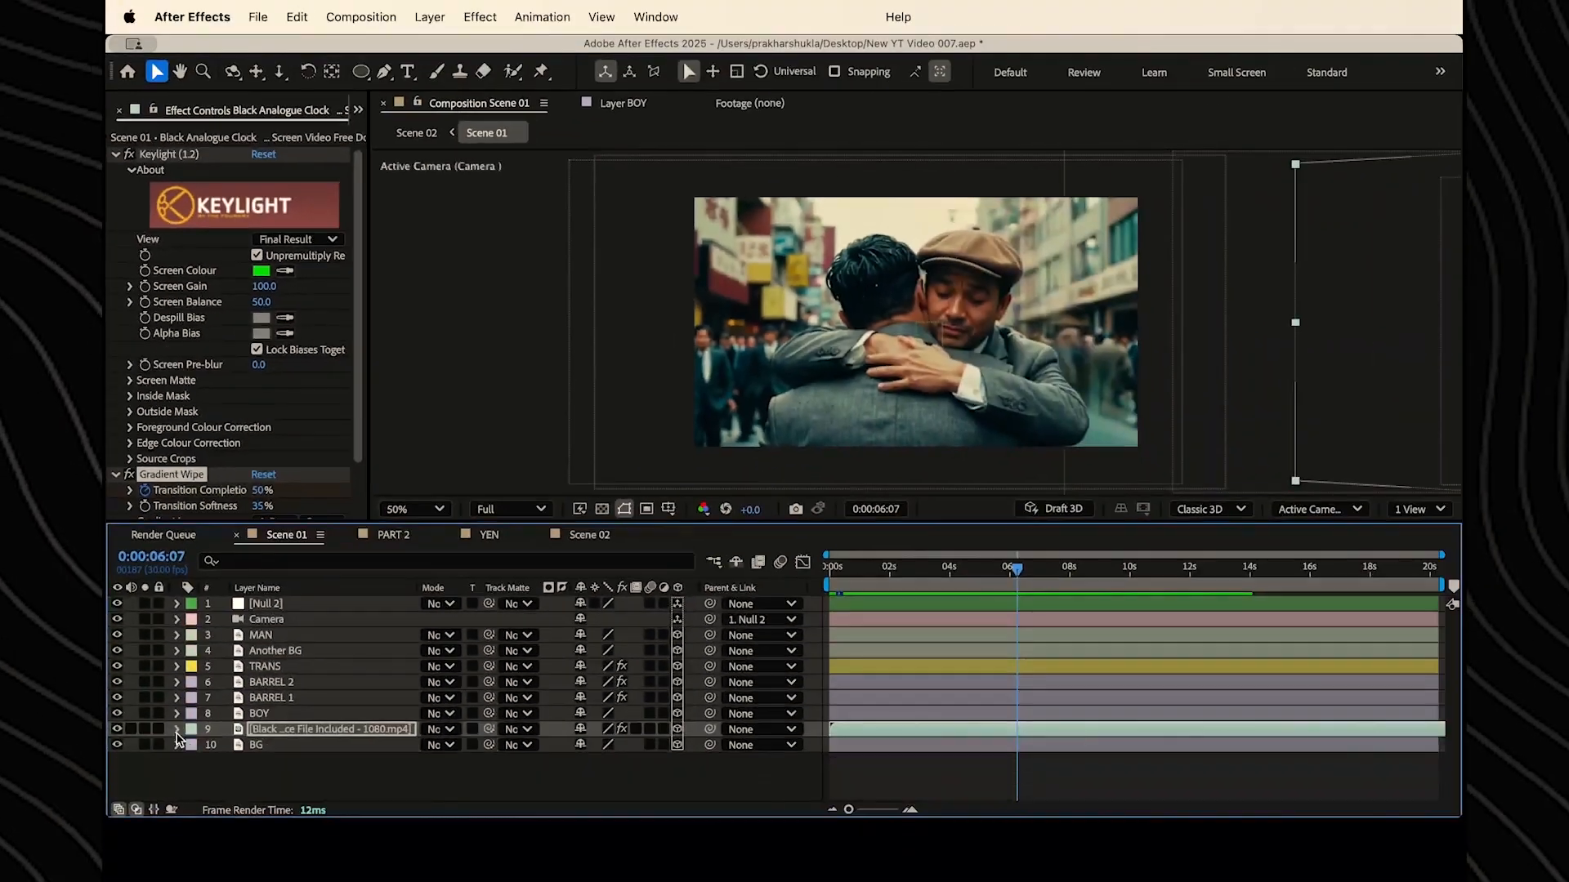
# - Add a new 3D null object above all layers in Scene 01 and parent Null 2 to it
pyautogui.rightClick(229, 579)
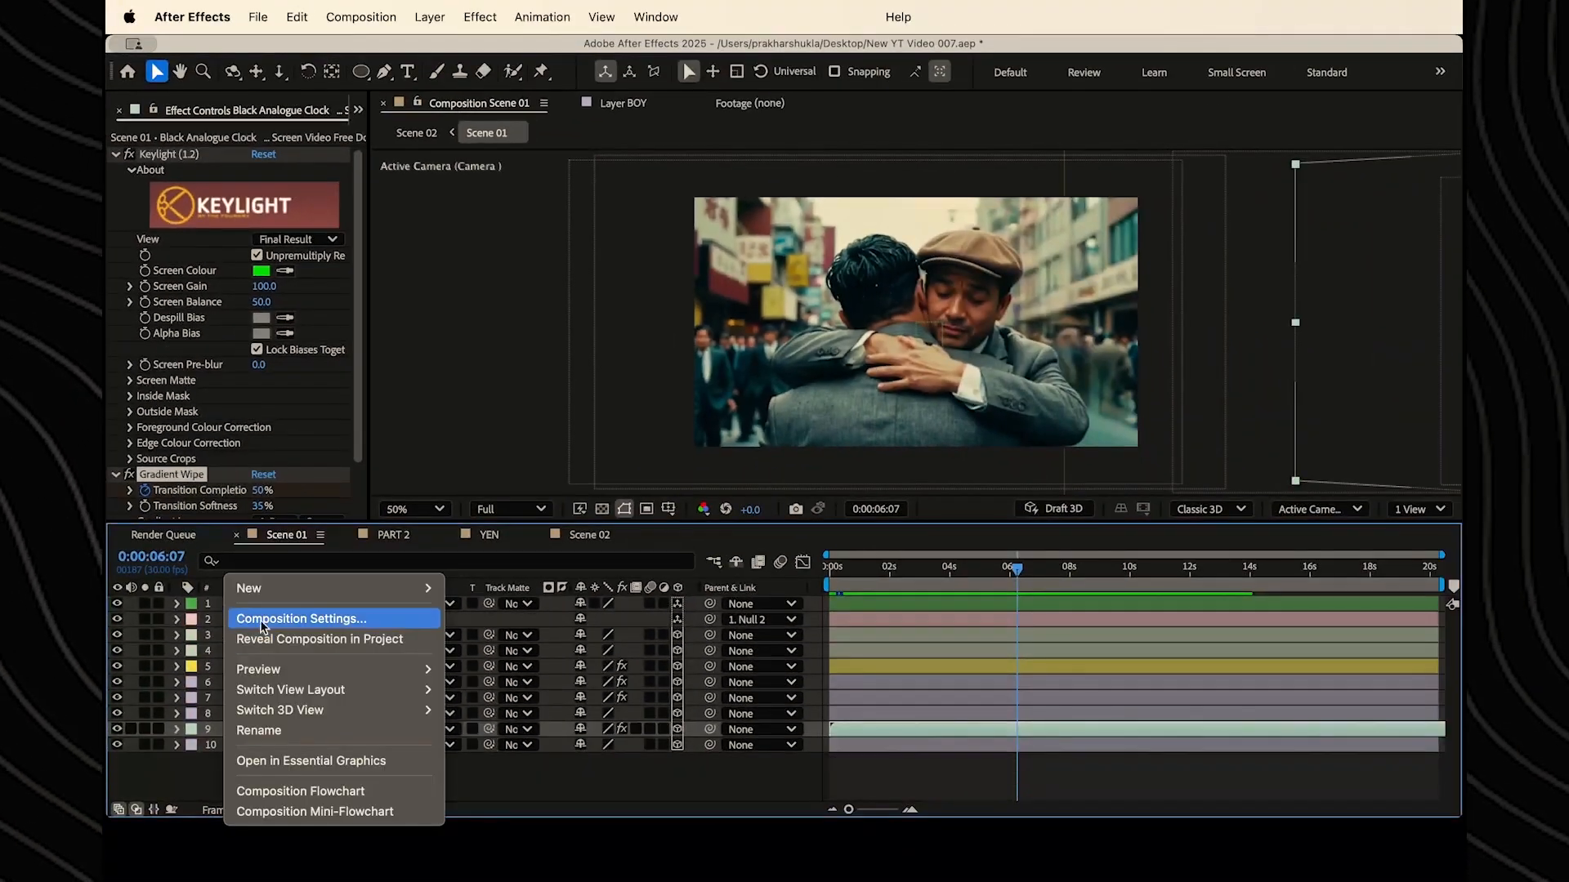
pyautogui.moveTo(260, 592)
pyautogui.click(482, 700)
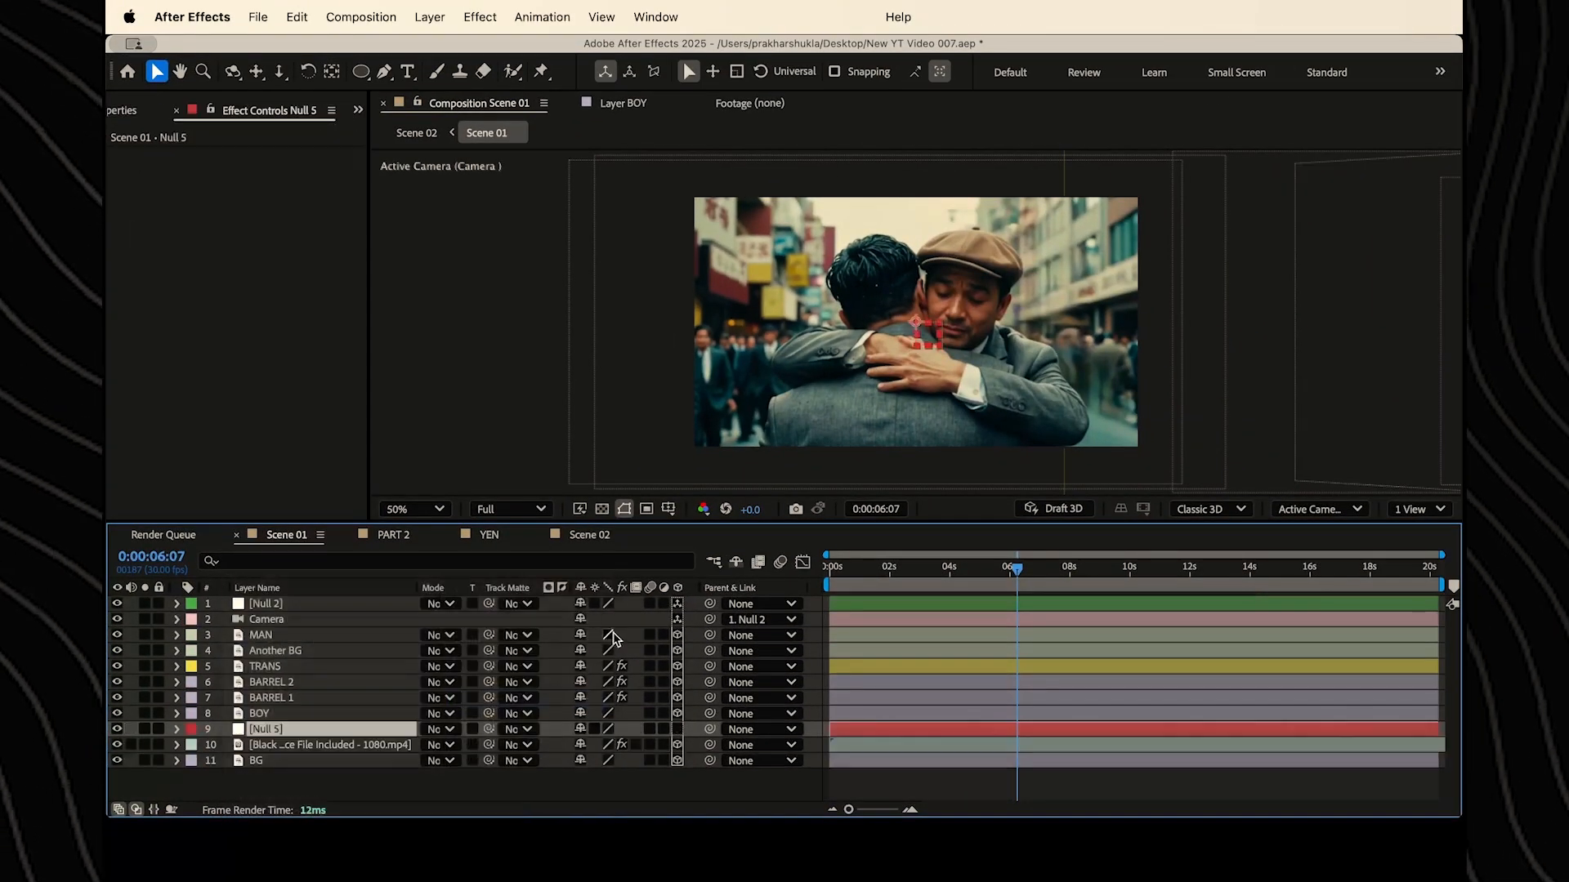
pyautogui.moveTo(265, 729); pyautogui.dragTo(268, 602)
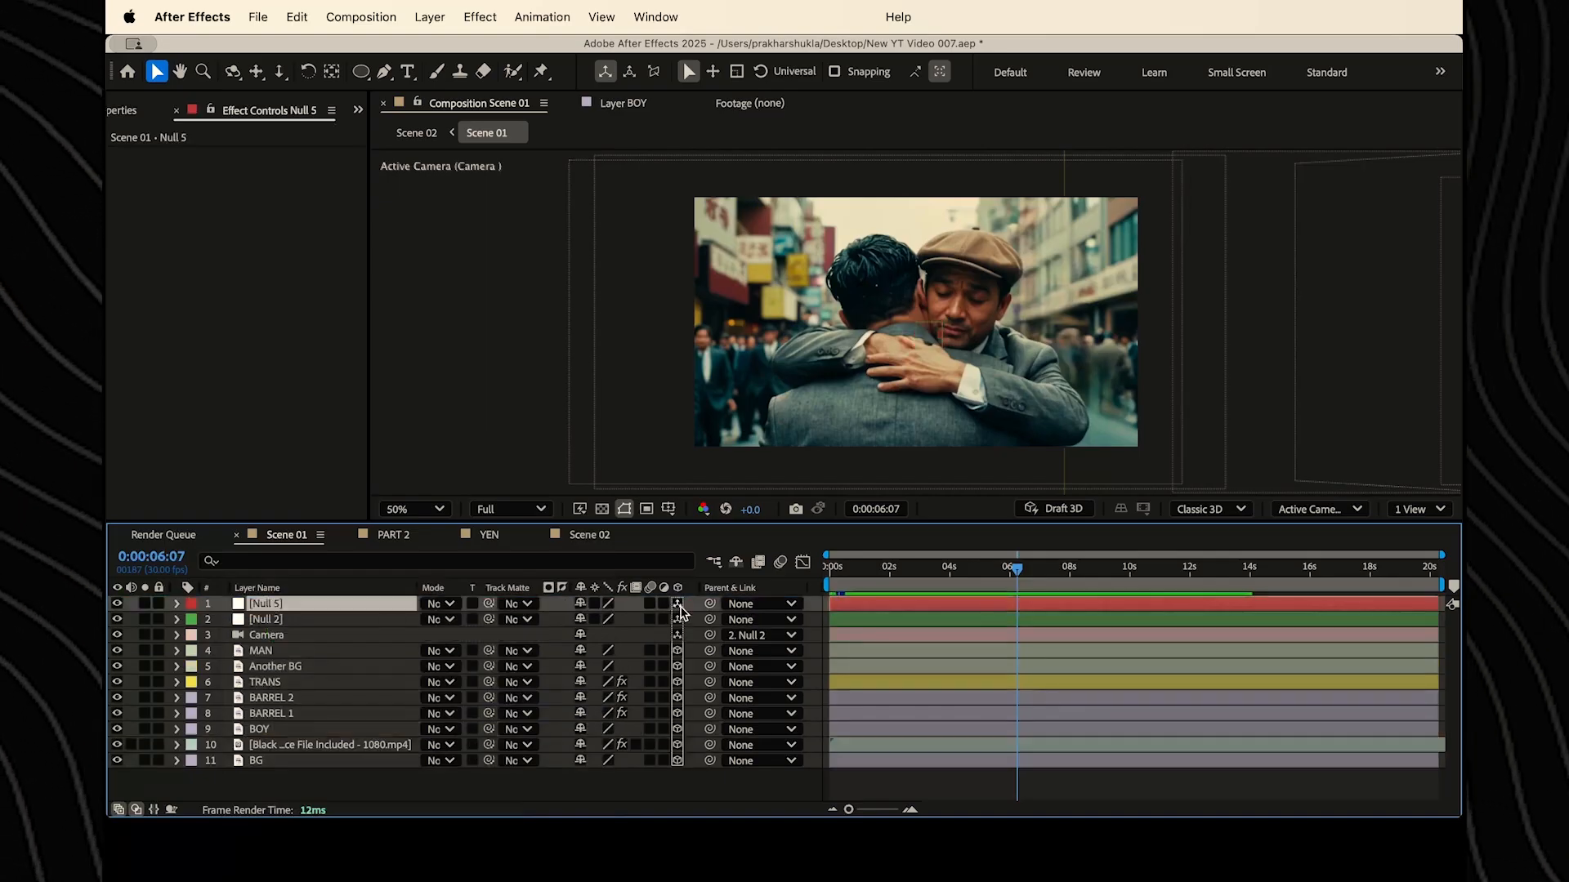
pyautogui.moveTo(711, 626); pyautogui.dragTo(348, 606)
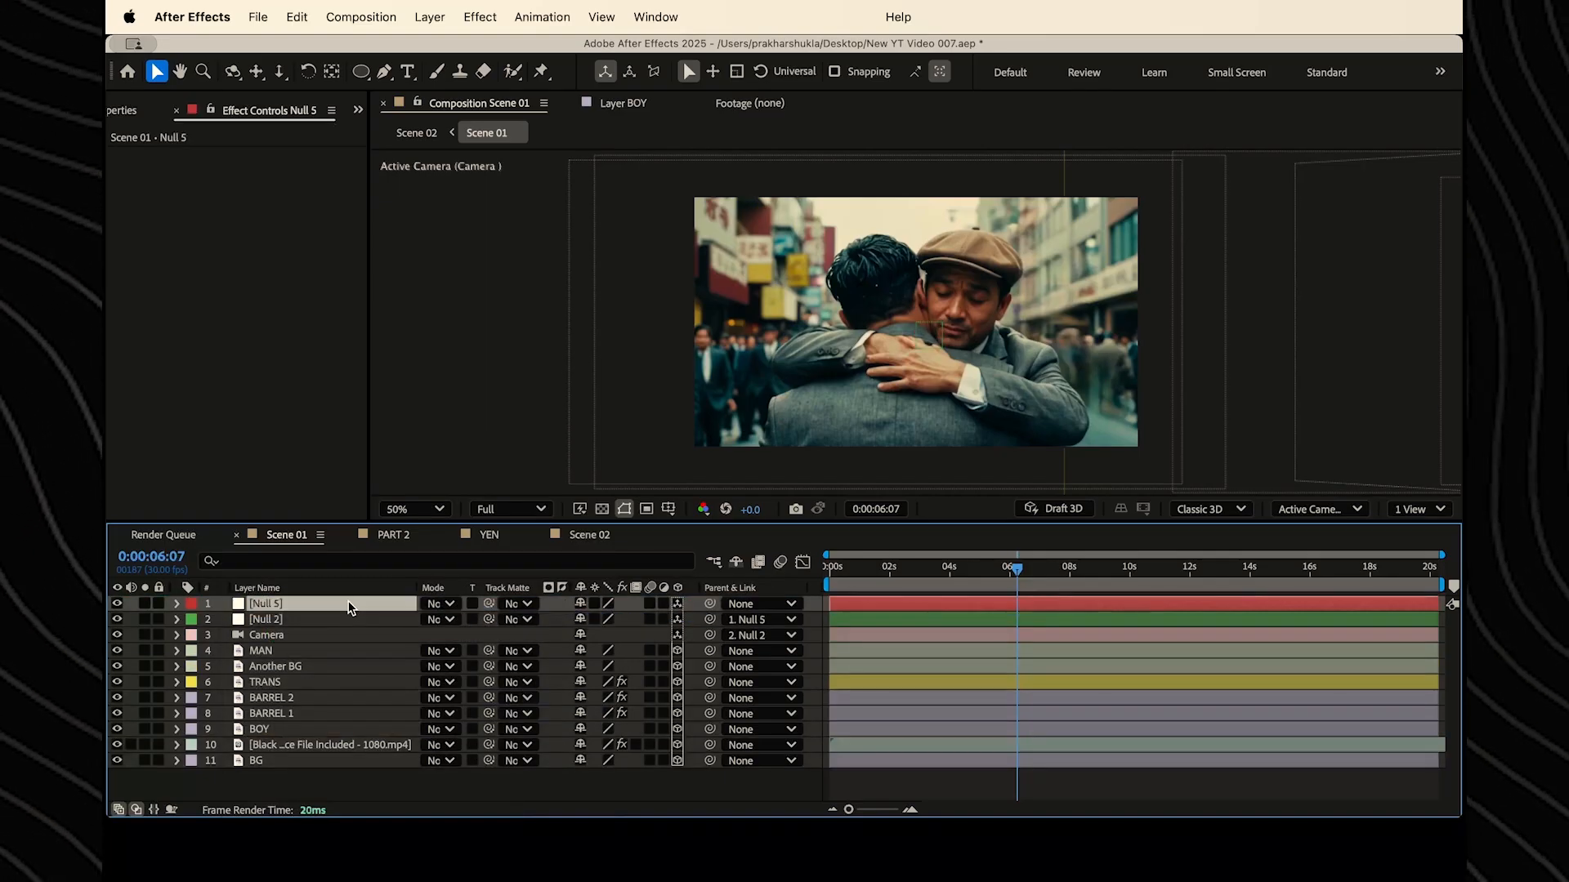
# - Keyframe Null 5's Position starting at 0:00:06:10 and lower its Z value at 0:00:10:00
pyautogui.press('p')
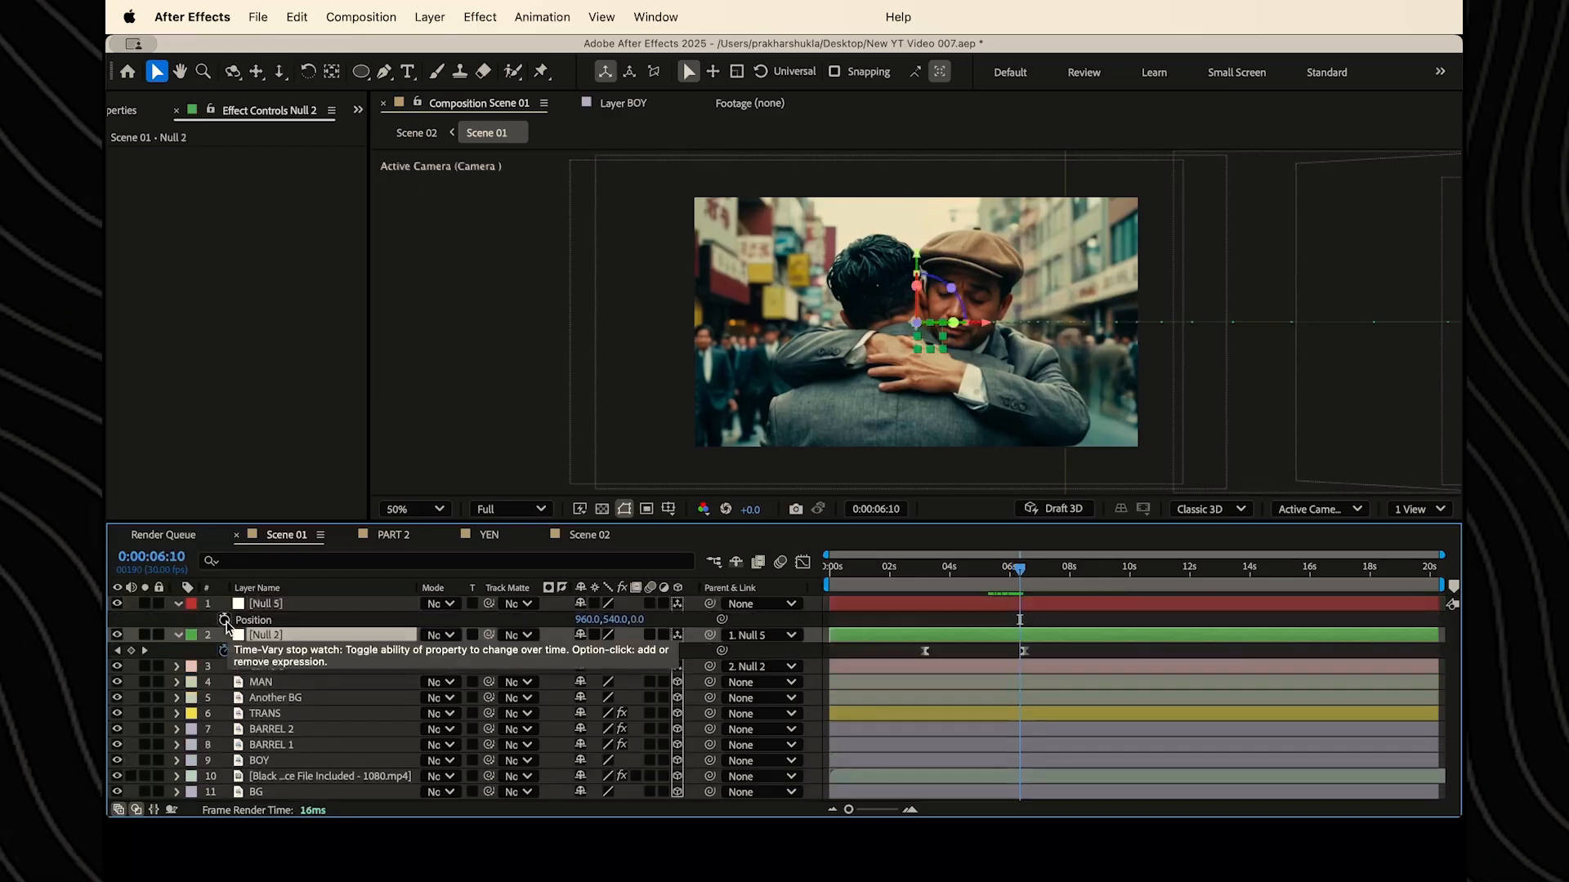
pyautogui.click(224, 619)
pyautogui.moveTo(1020, 568); pyautogui.dragTo(1087, 573)
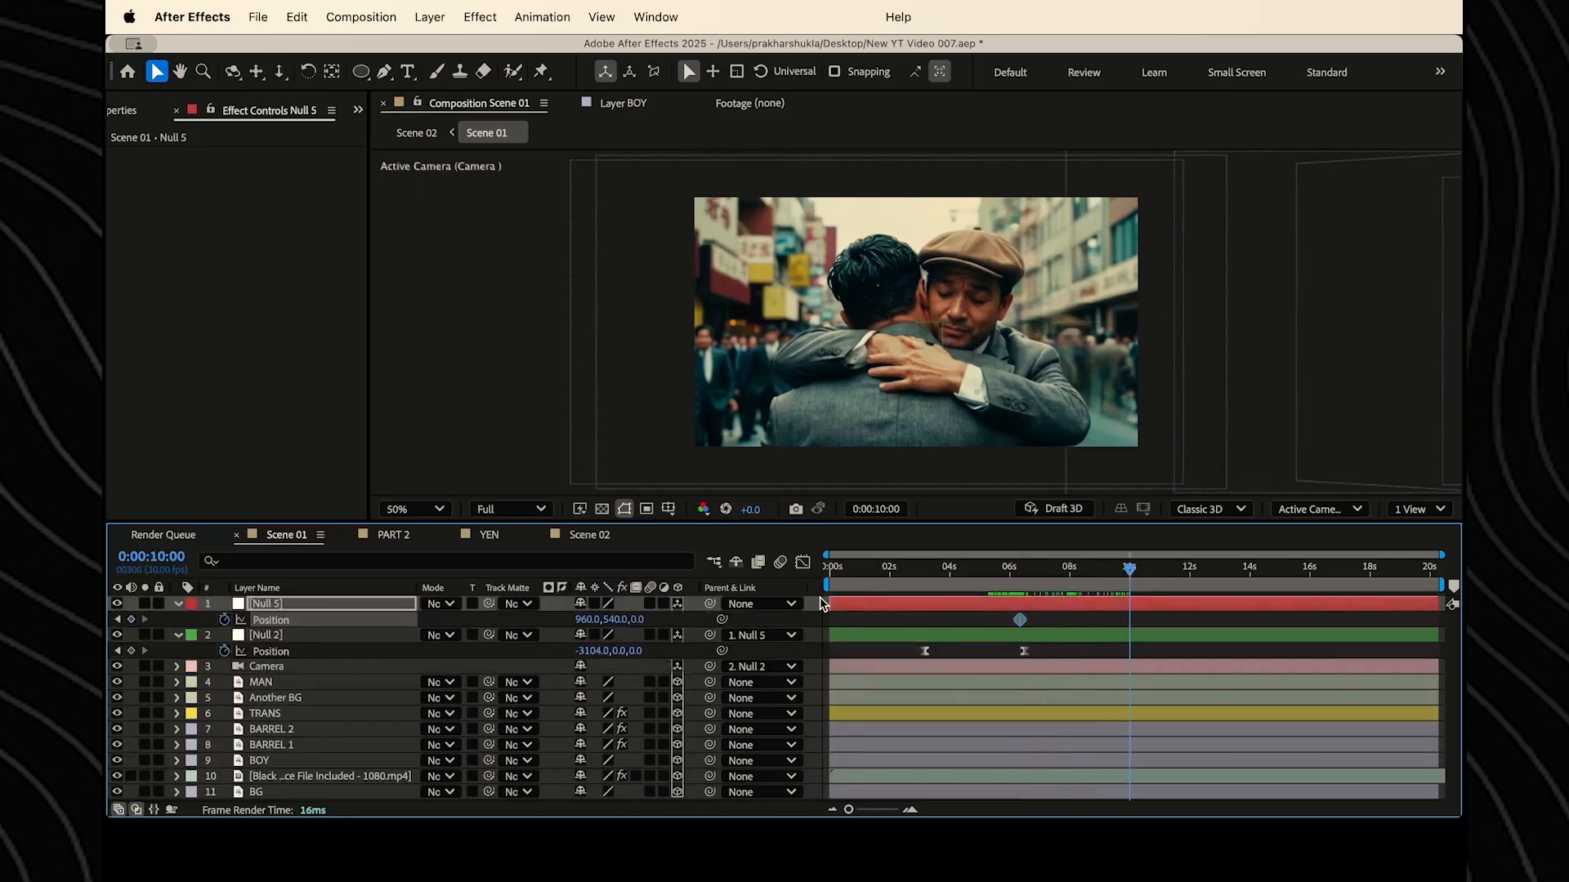
pyautogui.moveTo(638, 621); pyautogui.dragTo(420, 624)
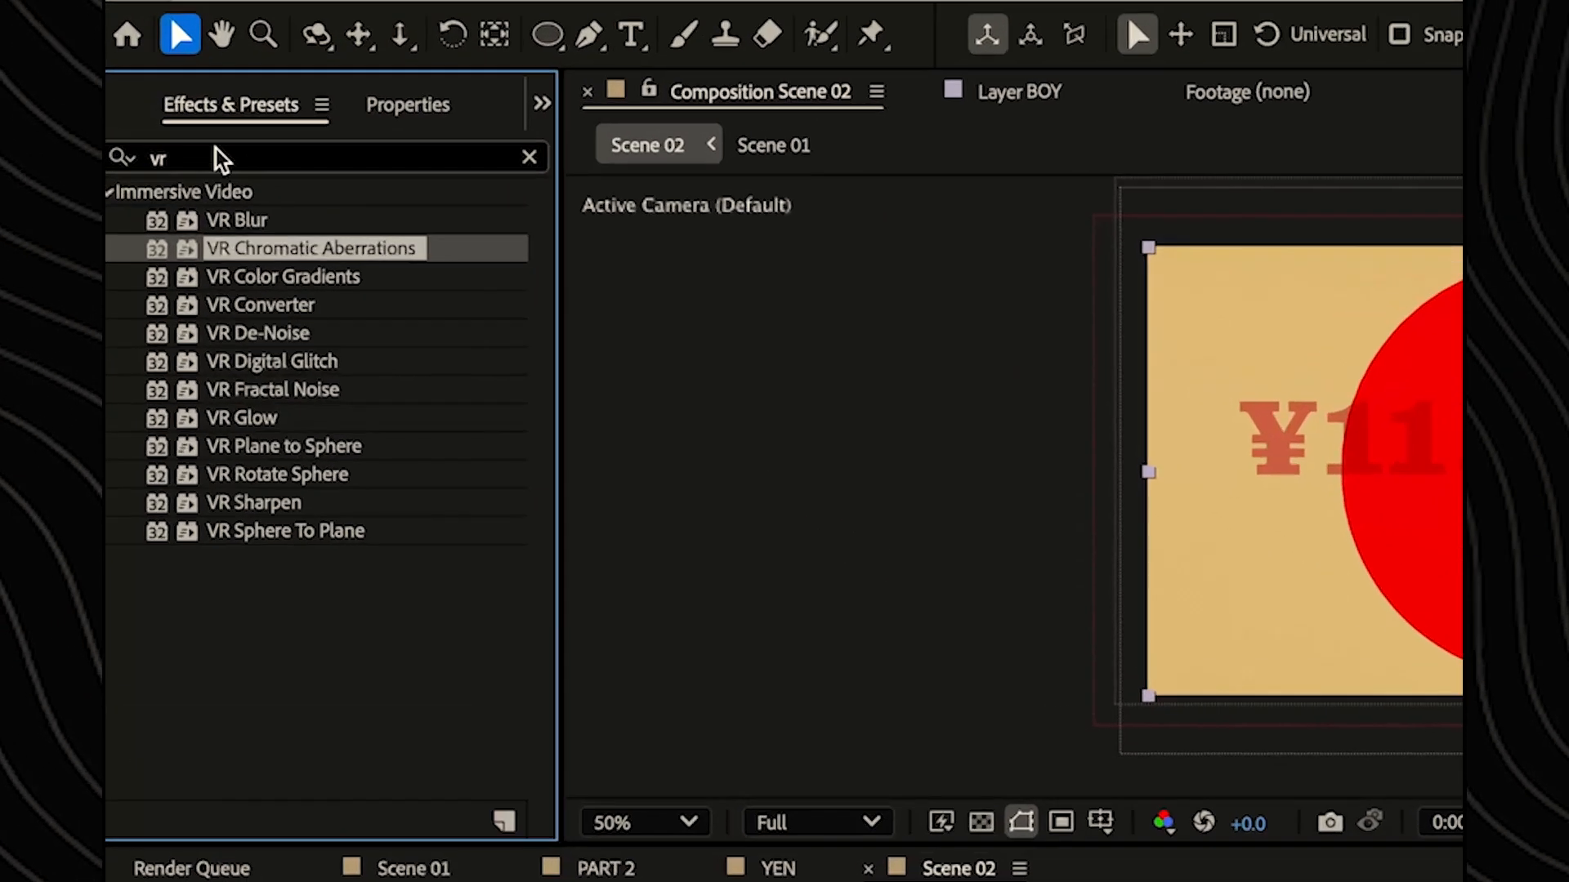
# - Apply VR Chromatic Aberrations to Scene 02's adjustment layer, align its start with the paper texture layer, and check the effect through 0:00:11:17
pyautogui.click(216, 160)
pyautogui.moveTo(242, 248); pyautogui.dragTo(446, 881)
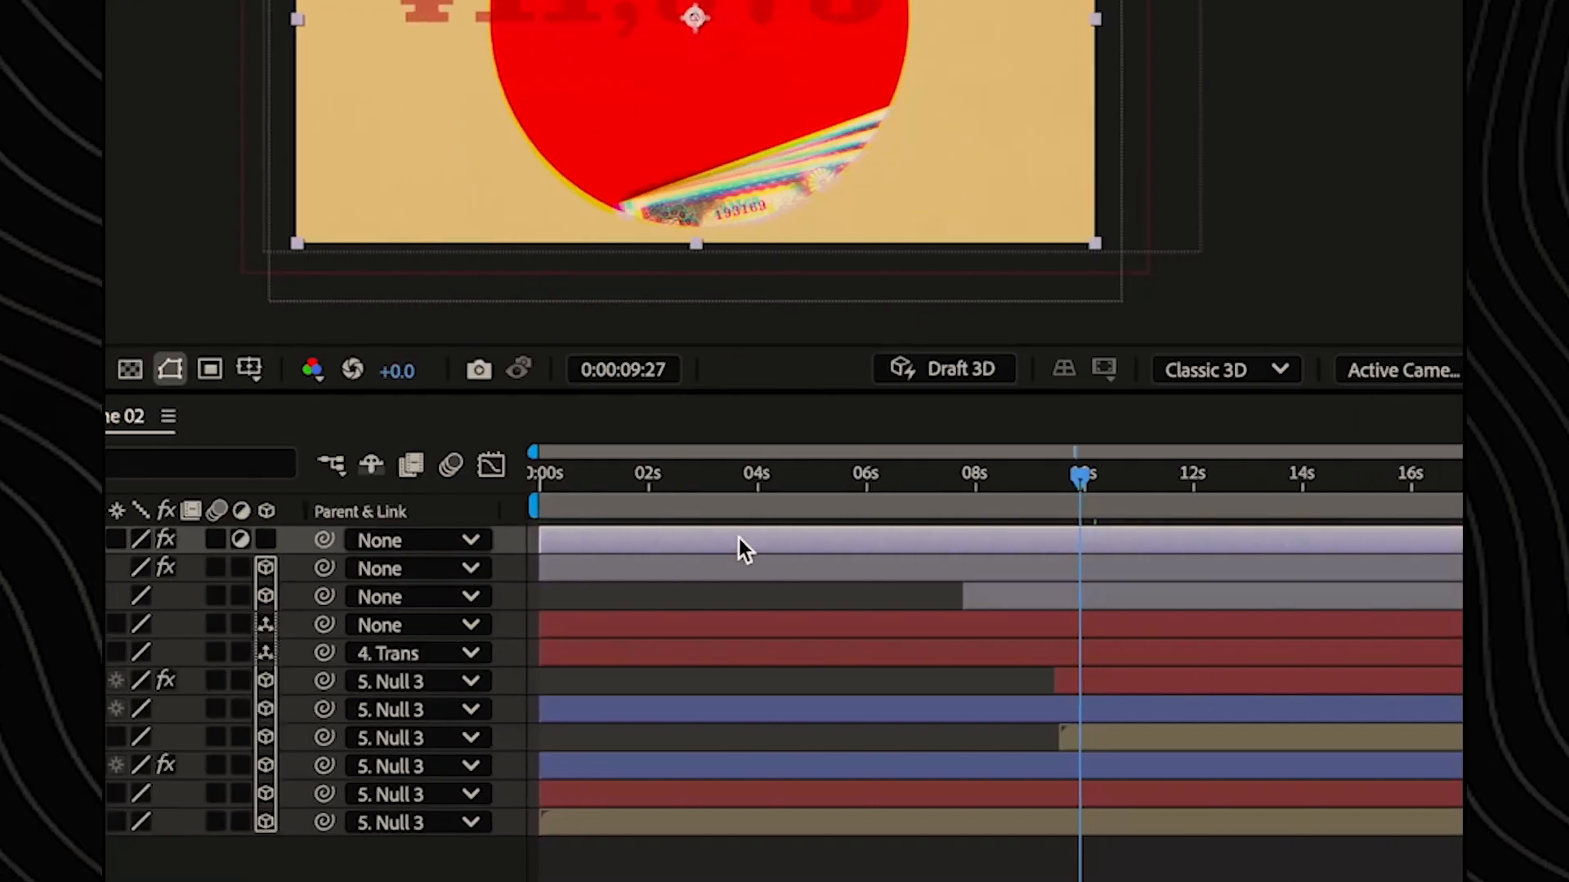
pyautogui.moveTo(739, 538); pyautogui.dragTo(1158, 532)
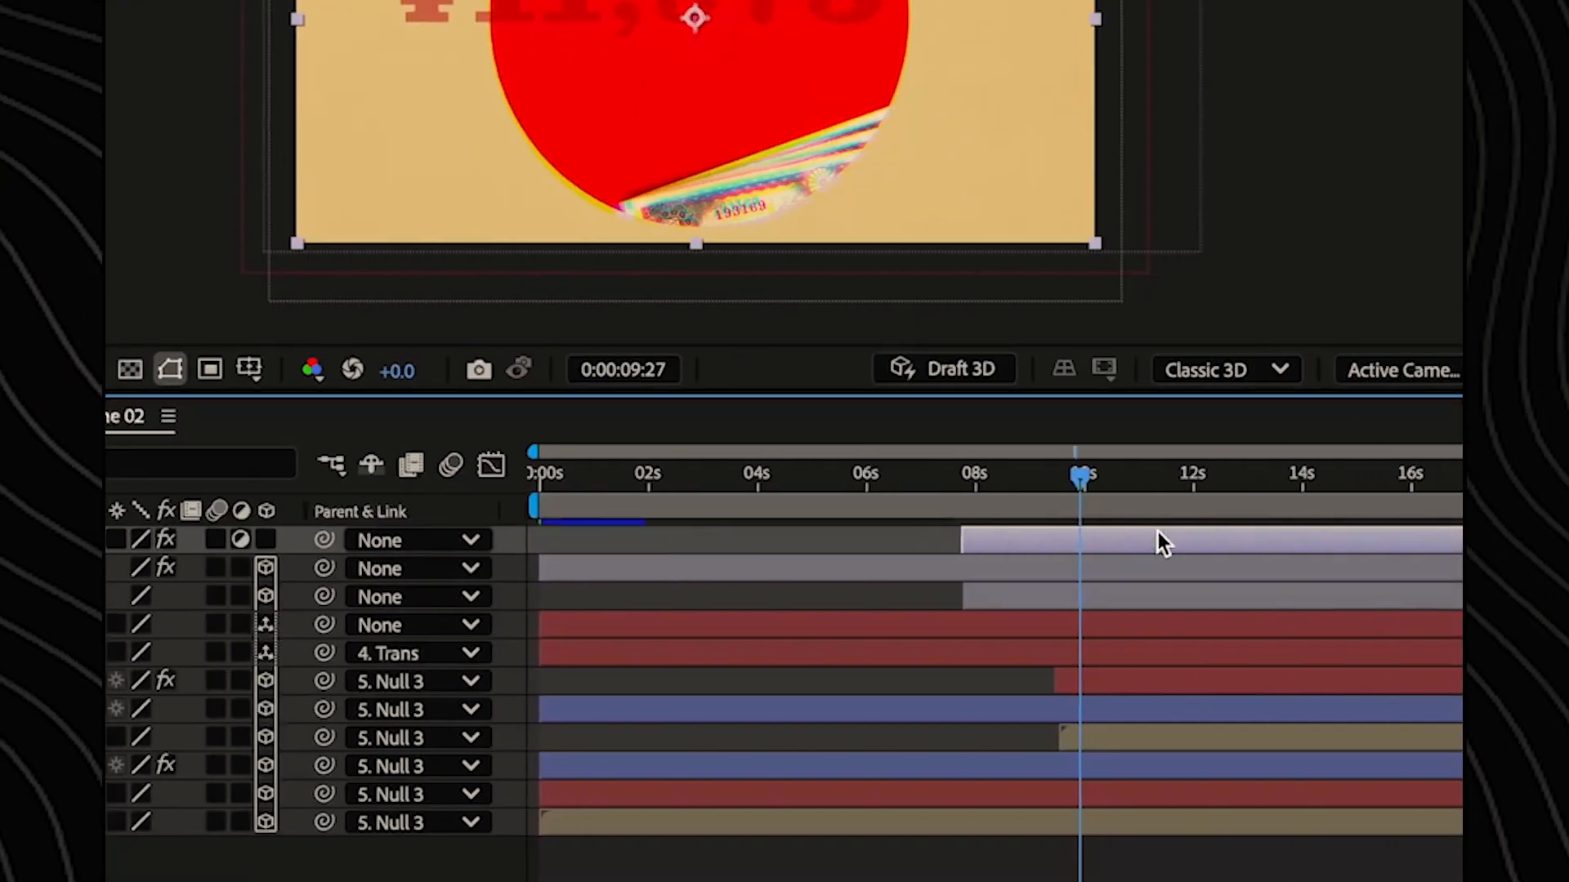
pyautogui.moveTo(947, 472); pyautogui.dragTo(988, 473)
pyautogui.moveTo(989, 758); pyautogui.dragTo(1170, 763)
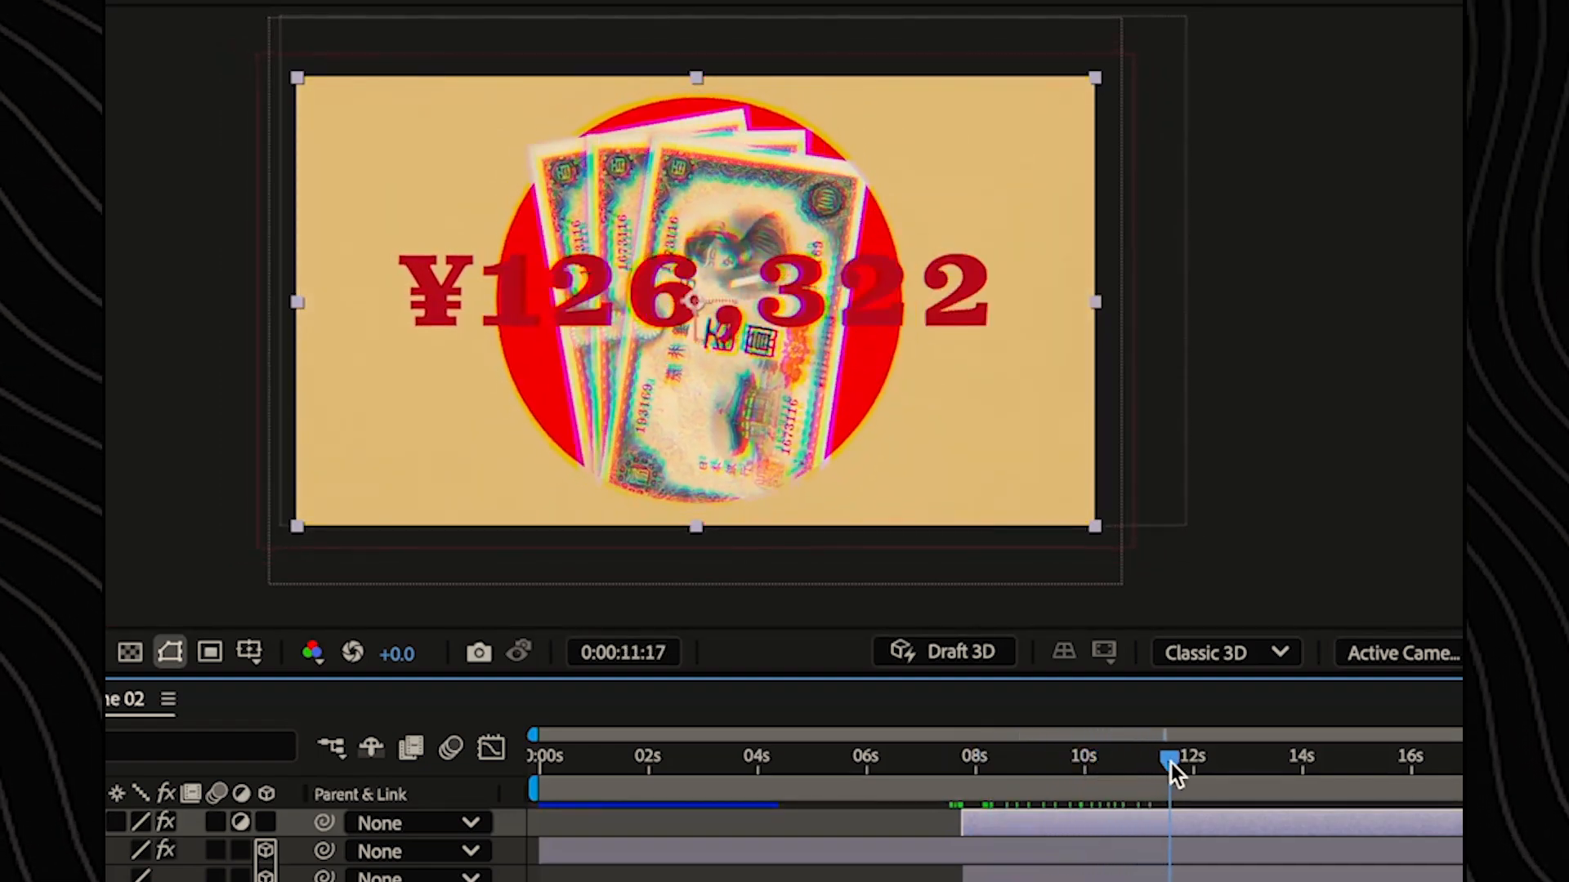
# - Apply Optics Compensation to Adjustment Layer 1 with Field Of View 5.4 and Reverse Lens Distortion enabled
pyautogui.write('optic')
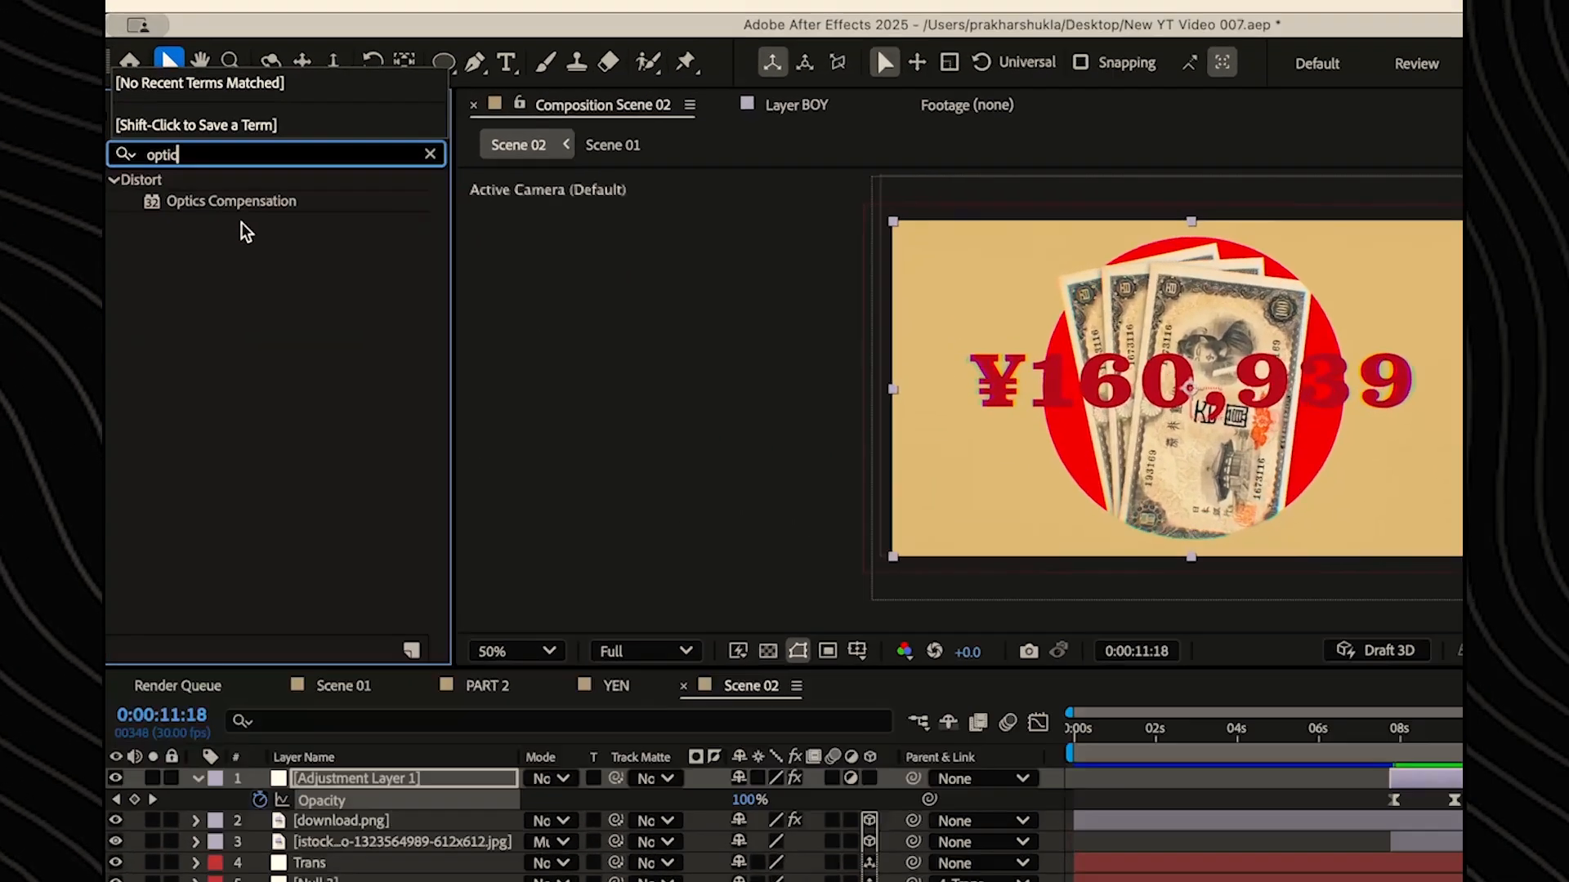
pyautogui.moveTo(193, 176); pyautogui.dragTo(281, 611)
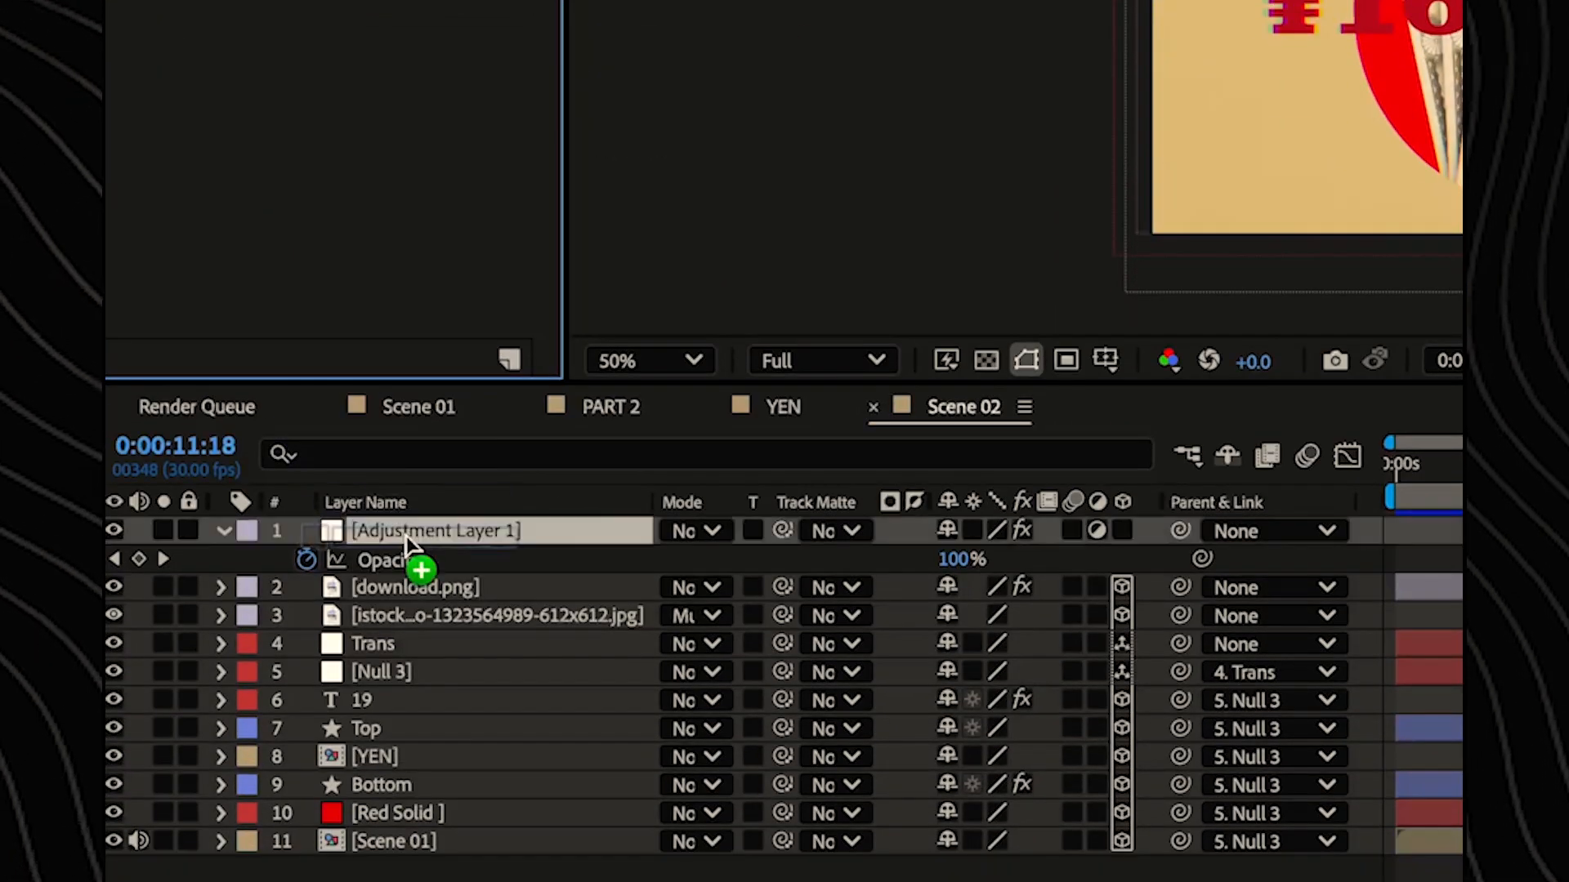
pyautogui.moveTo(406, 539); pyautogui.dragTo(408, 527)
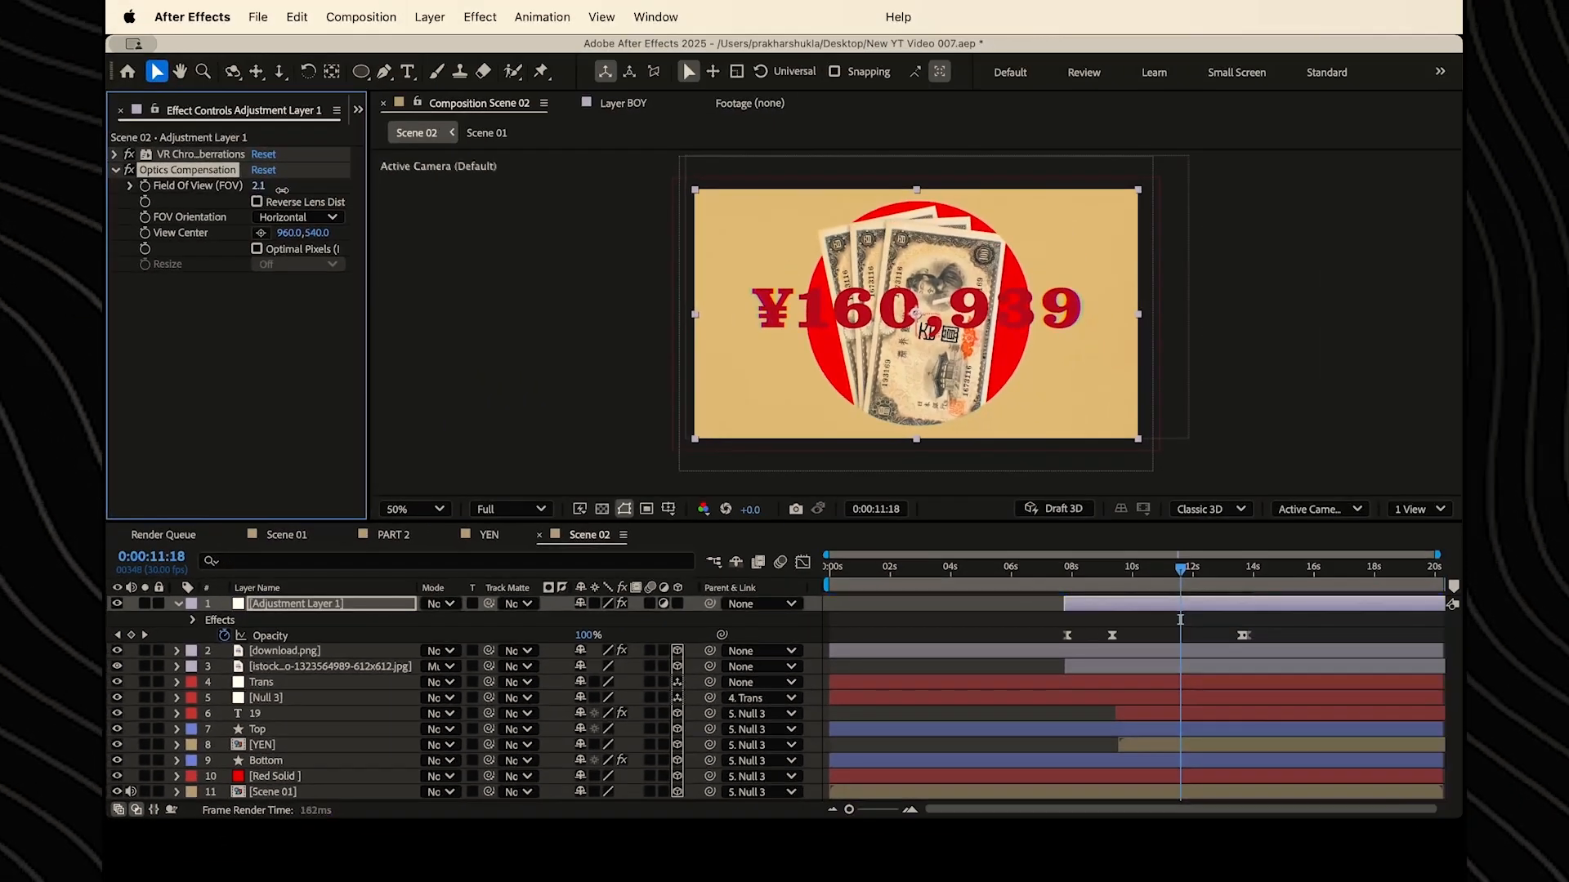
pyautogui.moveTo(282, 189); pyautogui.dragTo(289, 189)
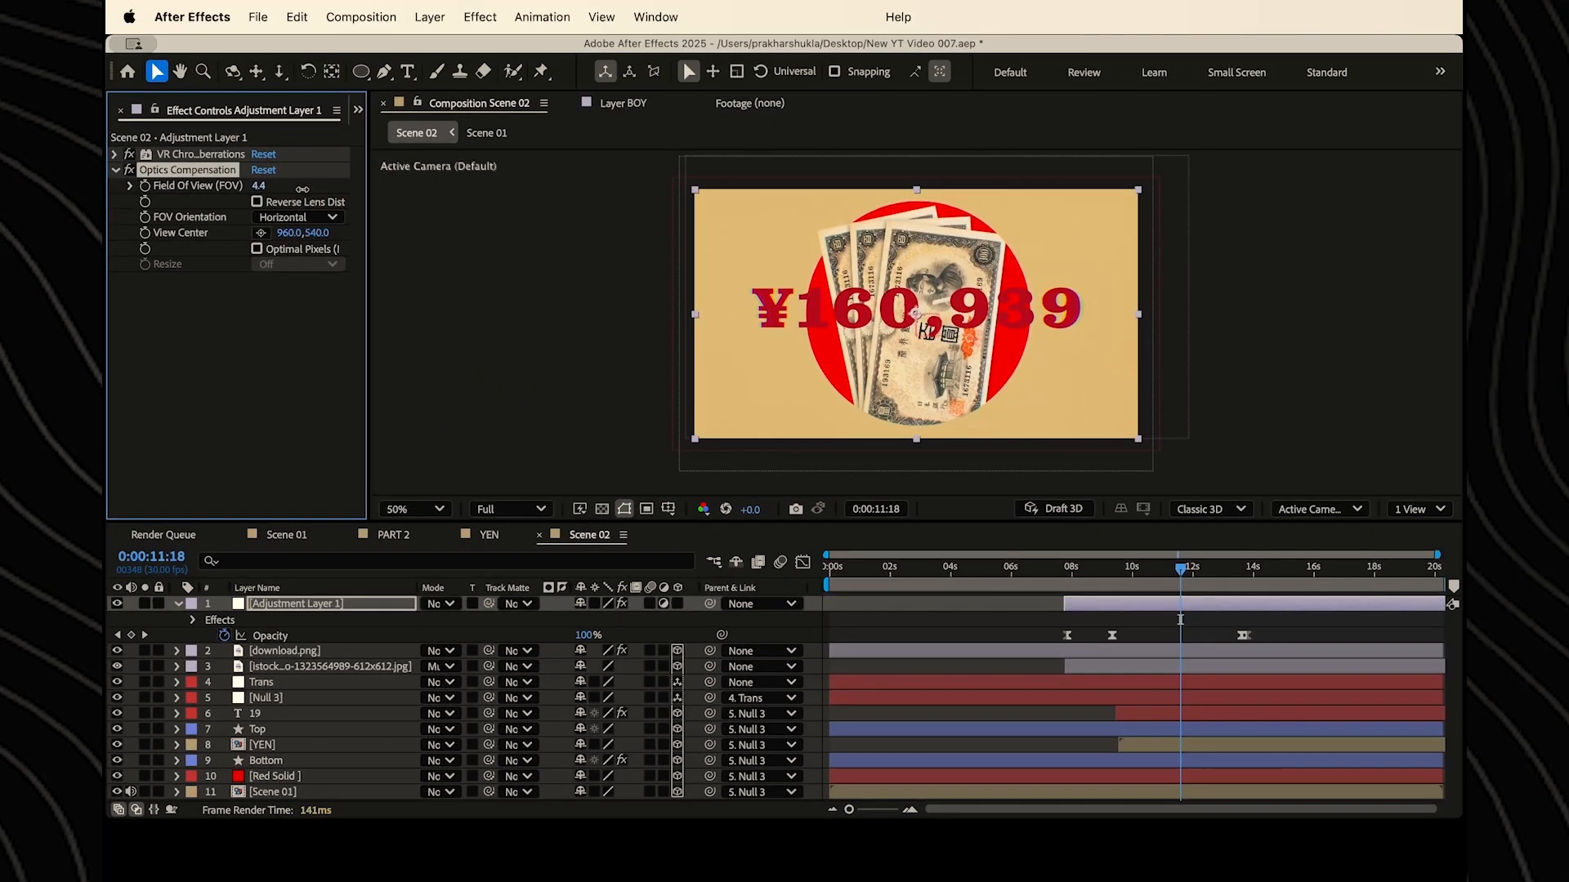
pyautogui.moveTo(302, 190); pyautogui.dragTo(345, 189)
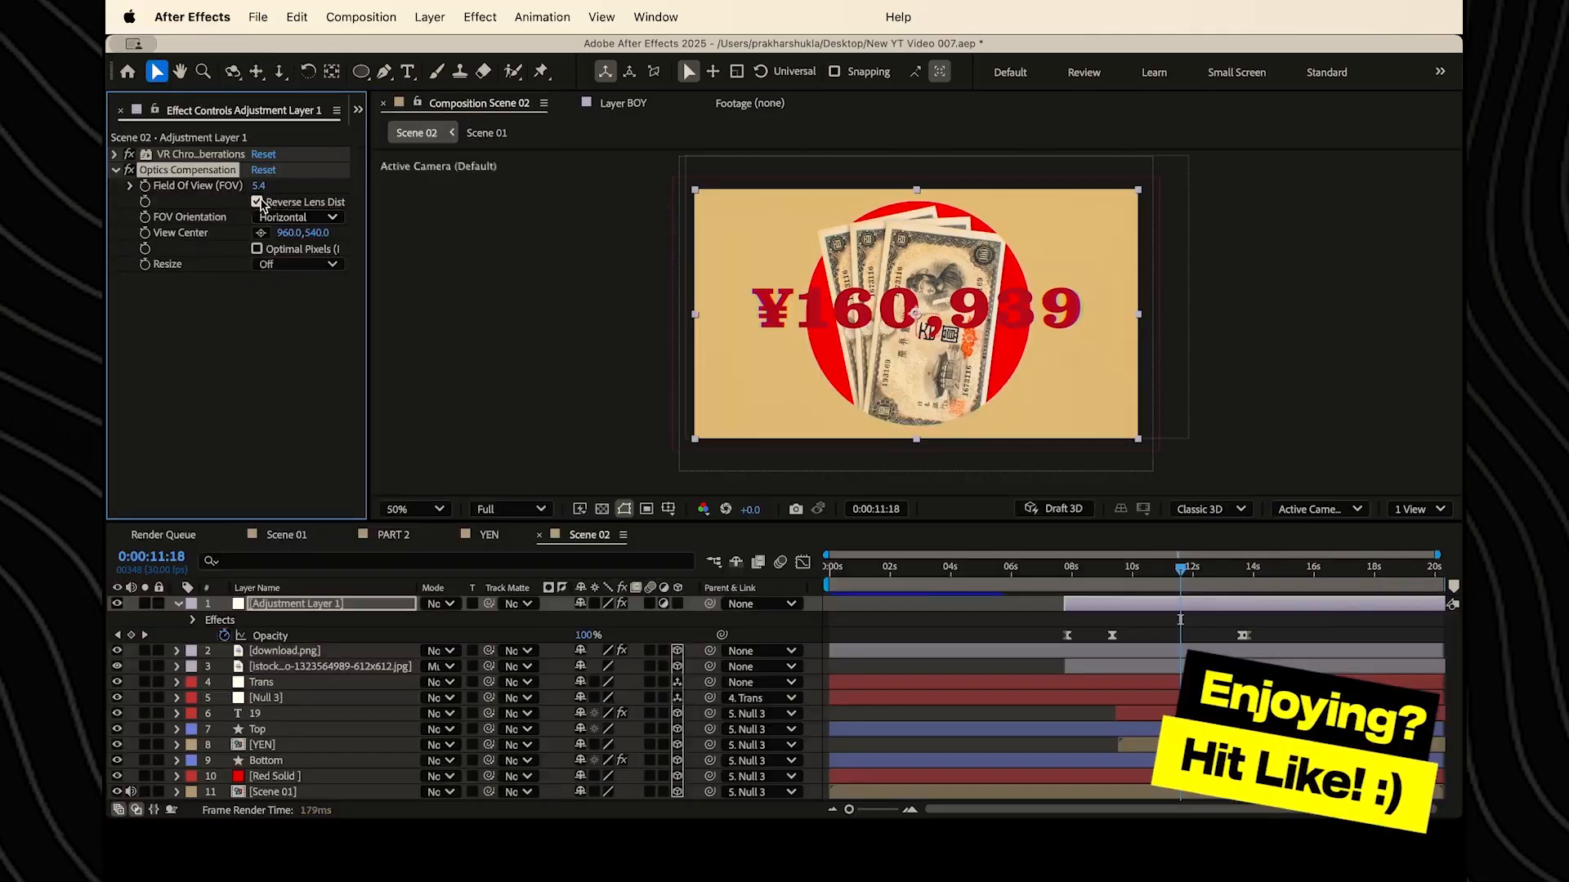